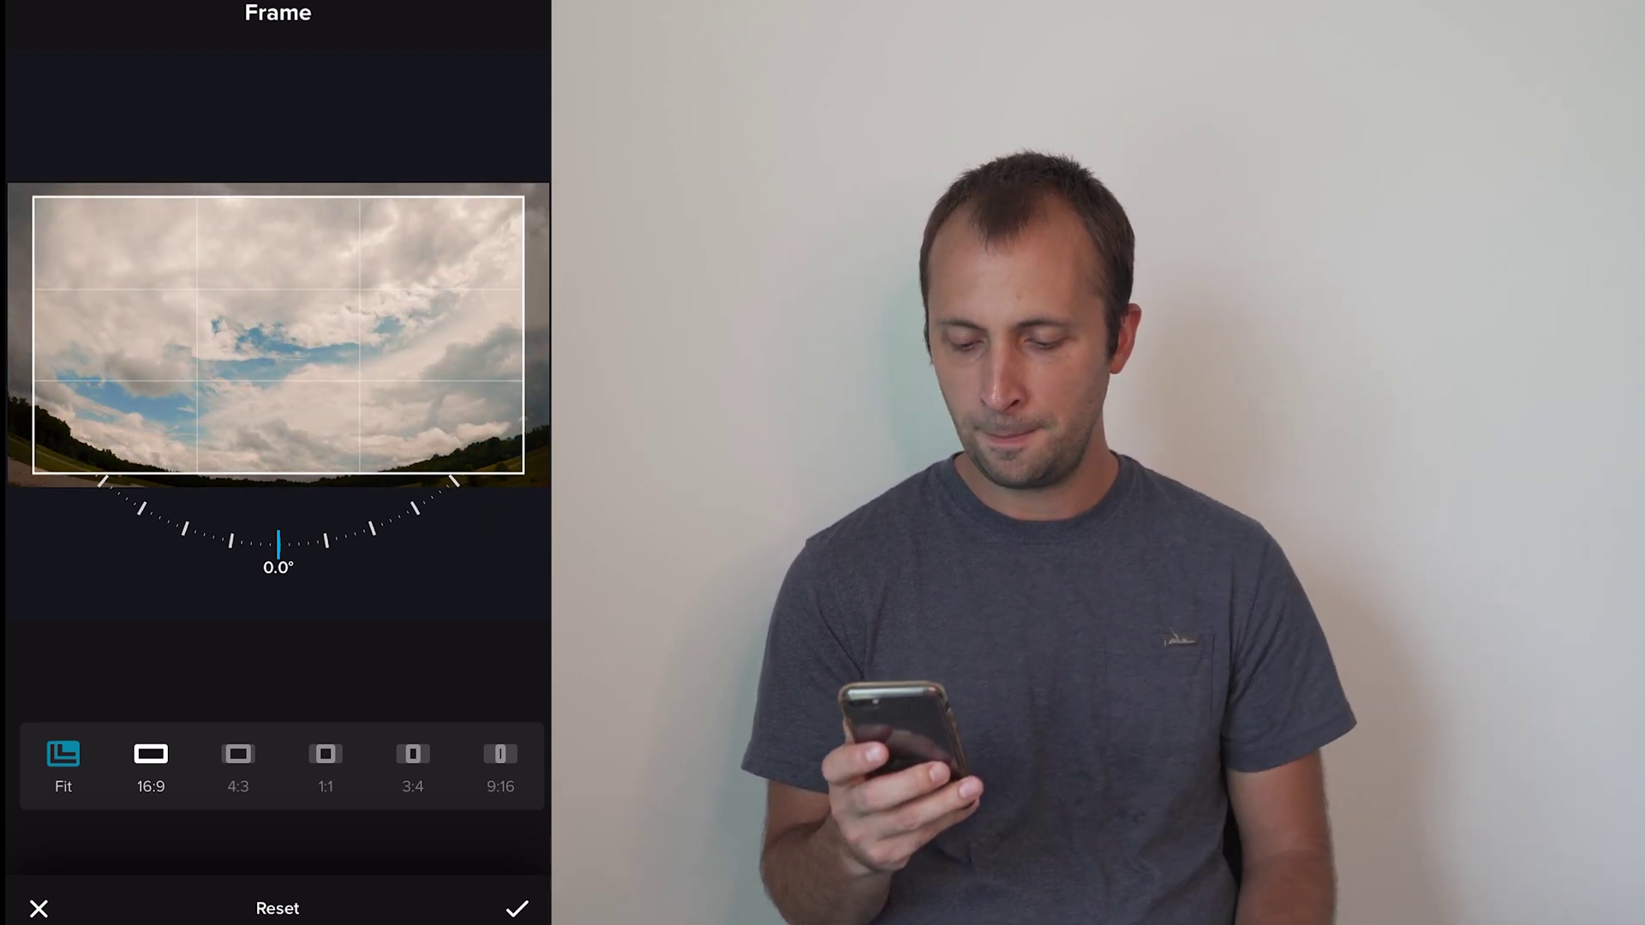
# Preview the 4:3, 1:1, 3:4 and 9:16 crop ratios on the clip and apply the 16:9 frame
pyautogui.click(238, 758)
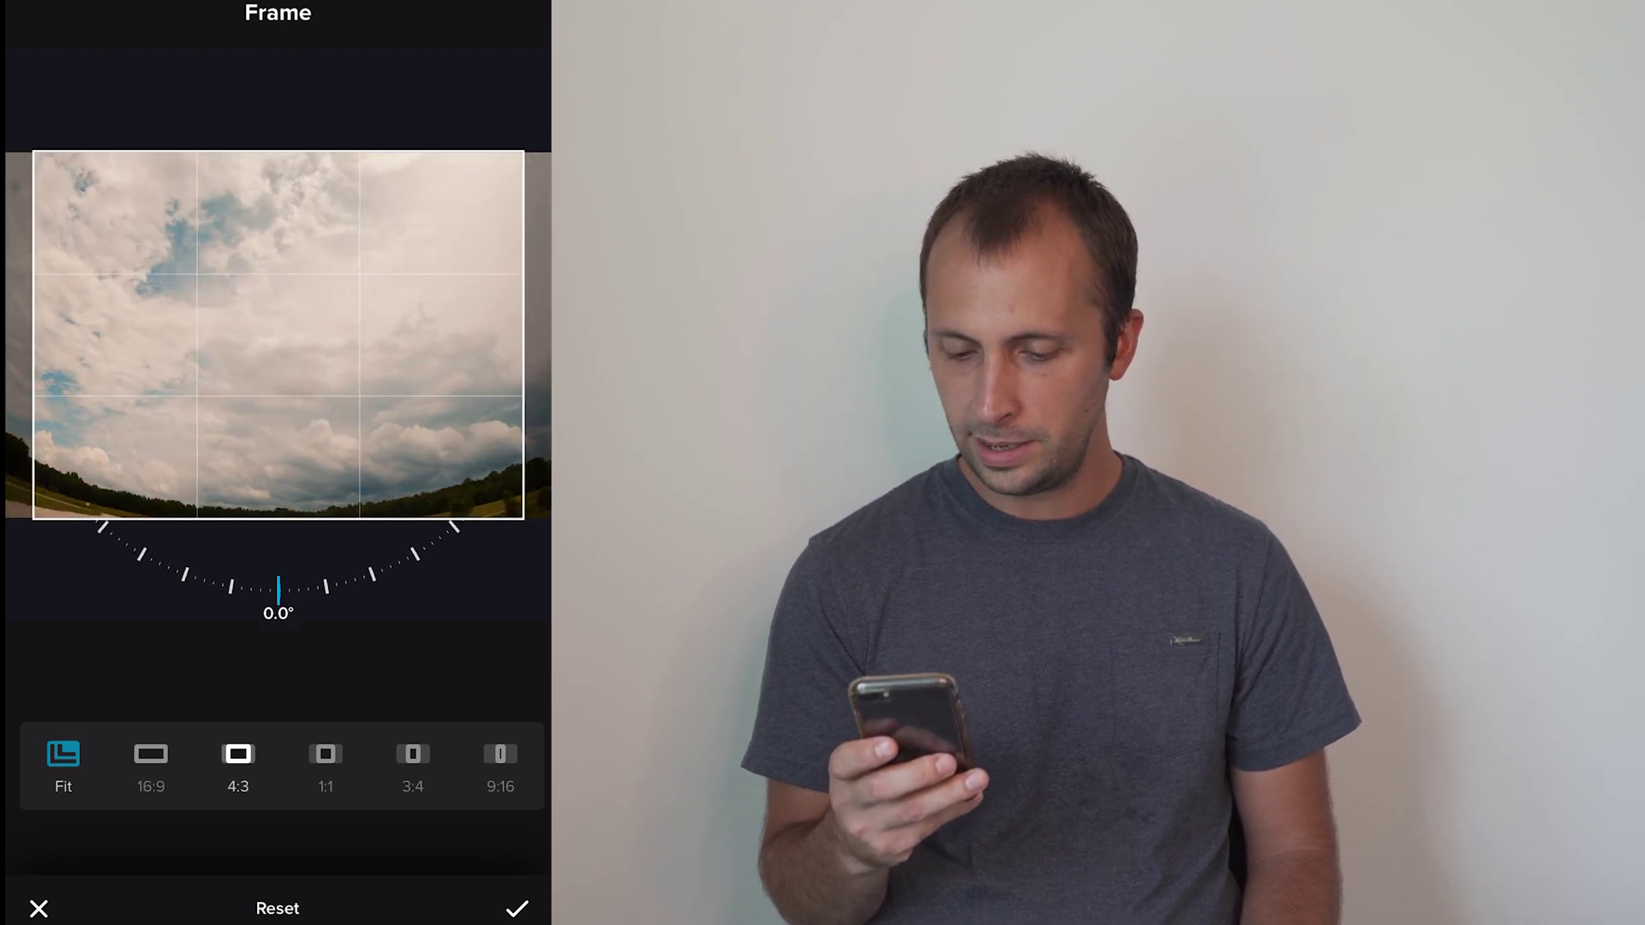
pyautogui.click(325, 758)
pyautogui.click(413, 758)
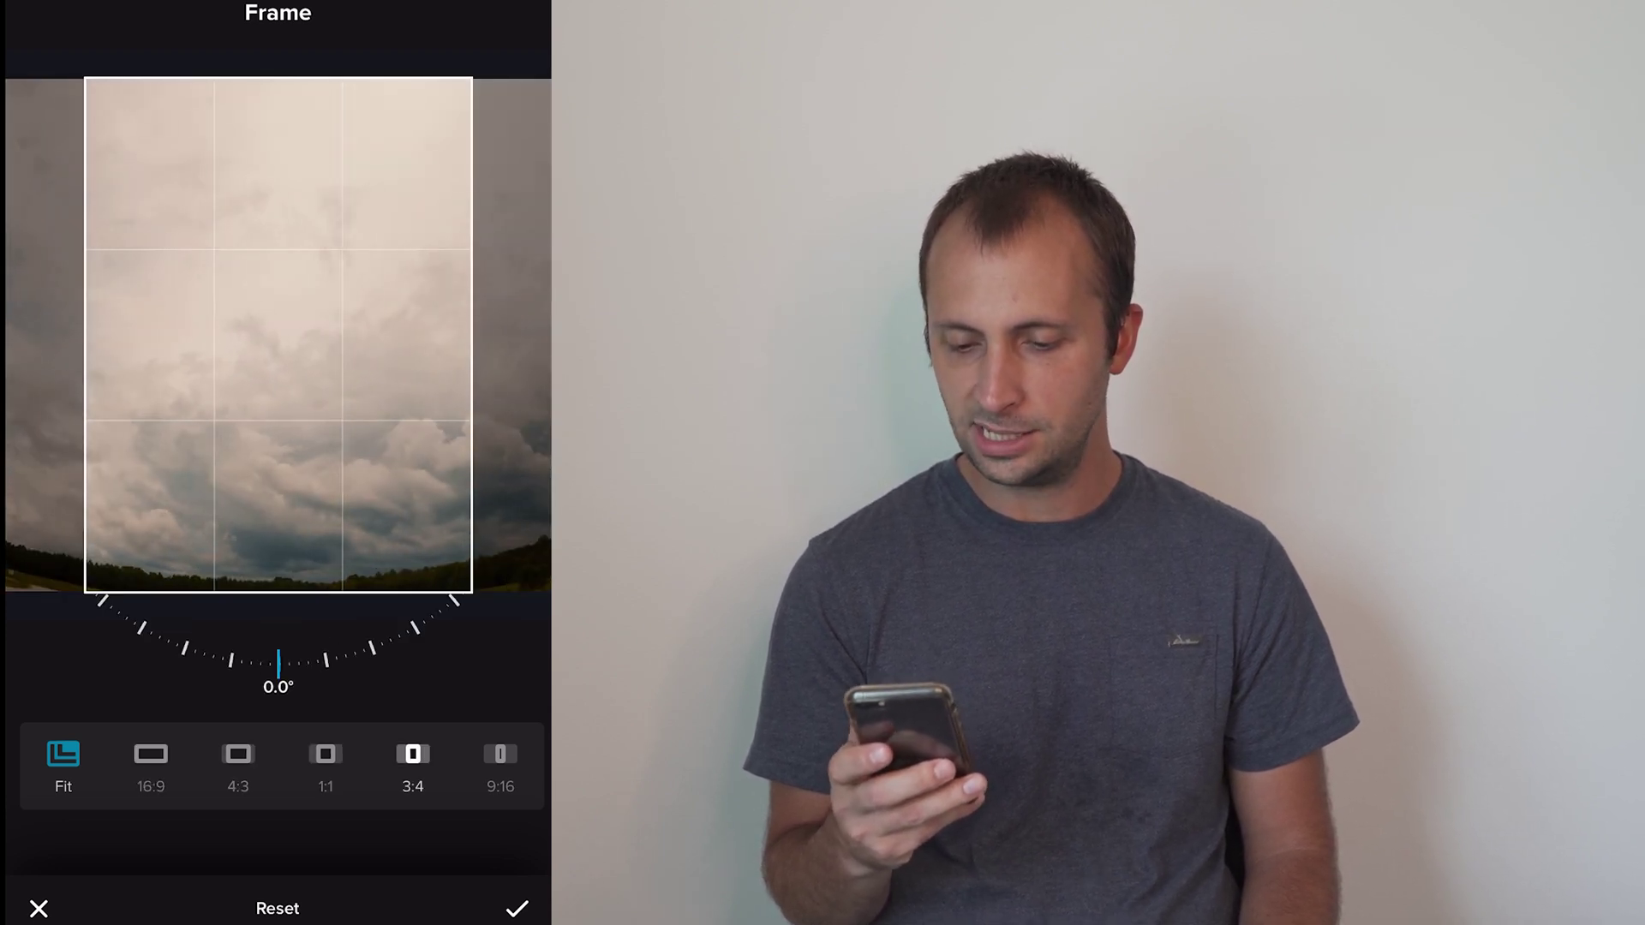
pyautogui.click(500, 758)
pyautogui.click(151, 758)
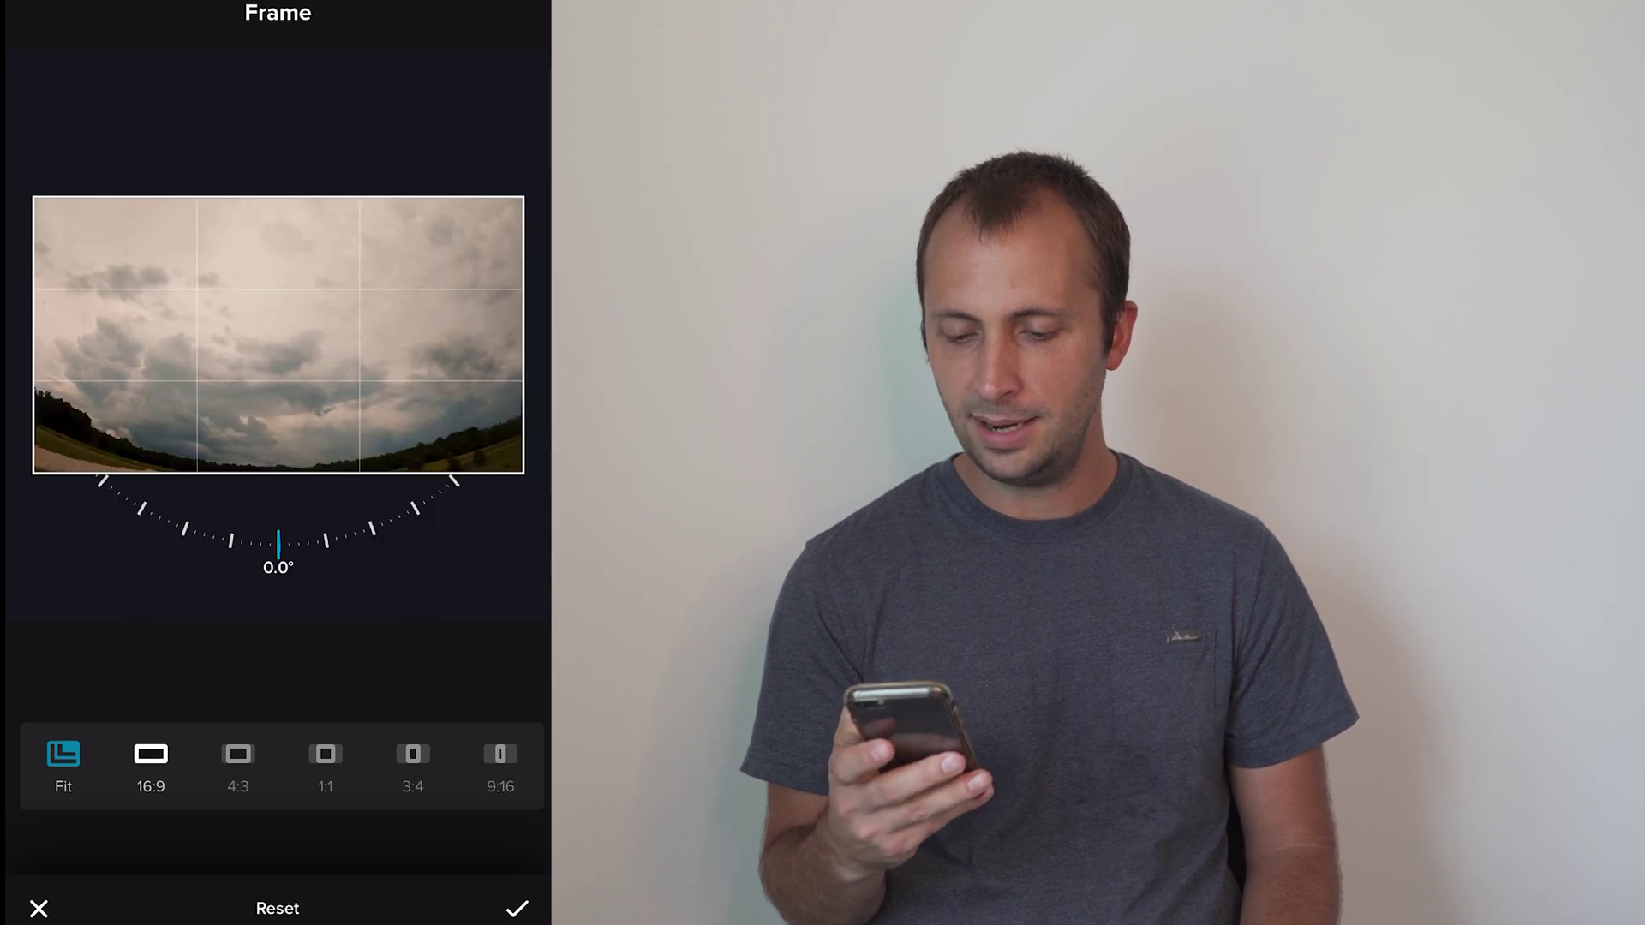
pyautogui.click(517, 908)
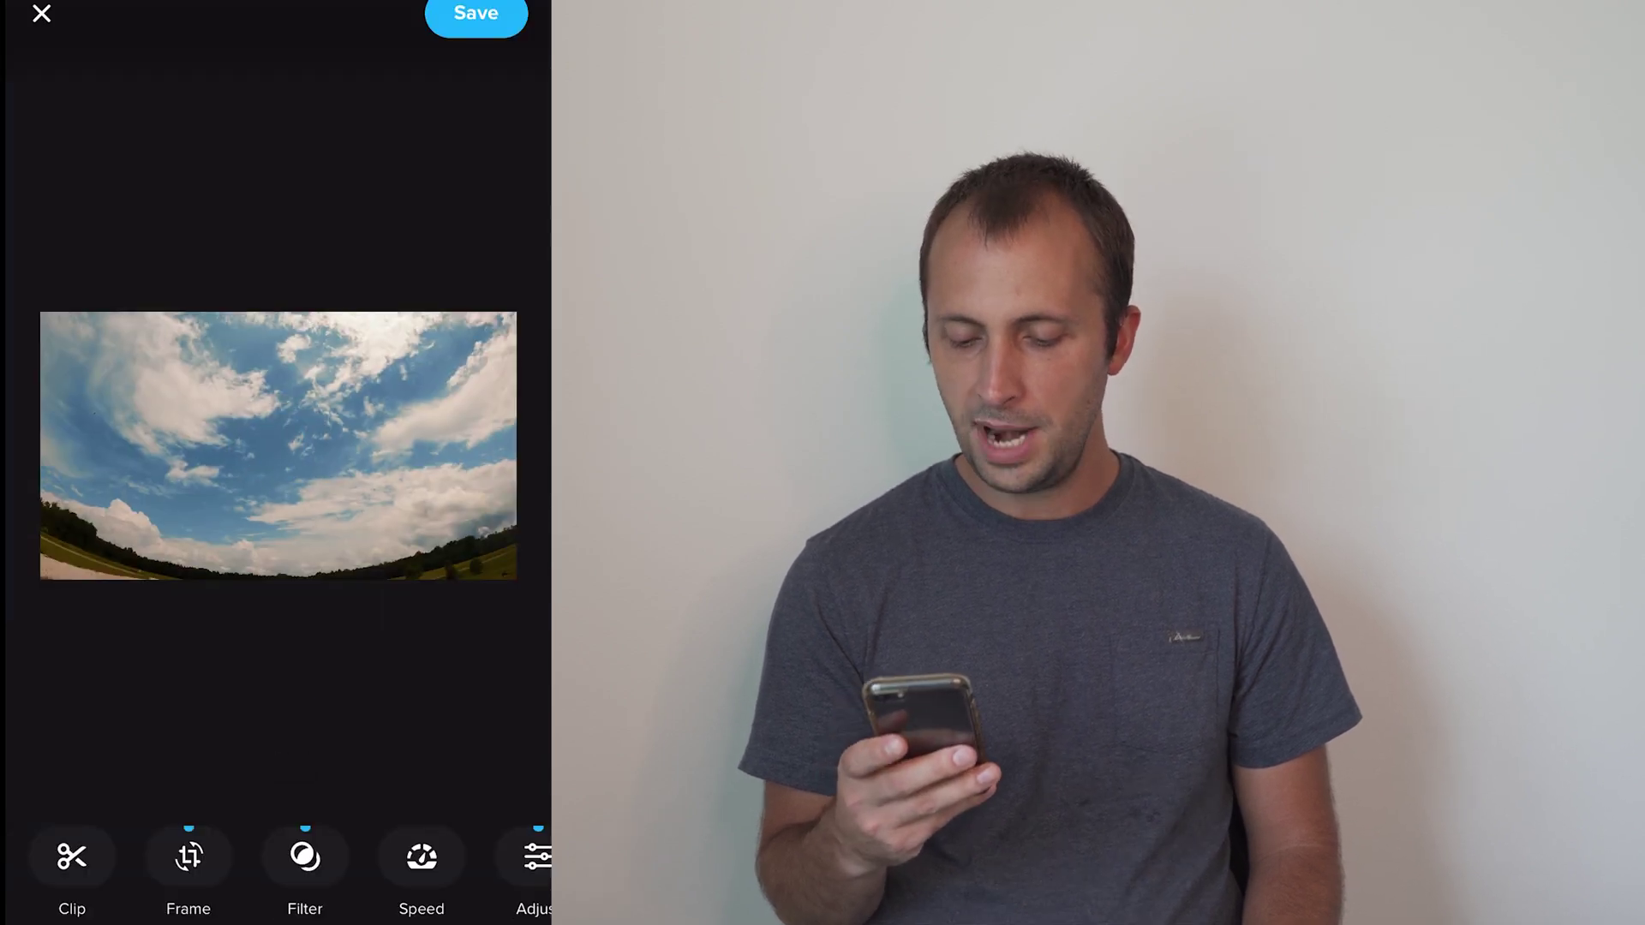
# Raise the clip's exposure to around neutral and fine-tune its contrast to slightly above neutral
pyautogui.hscroll(3, 274, 865)
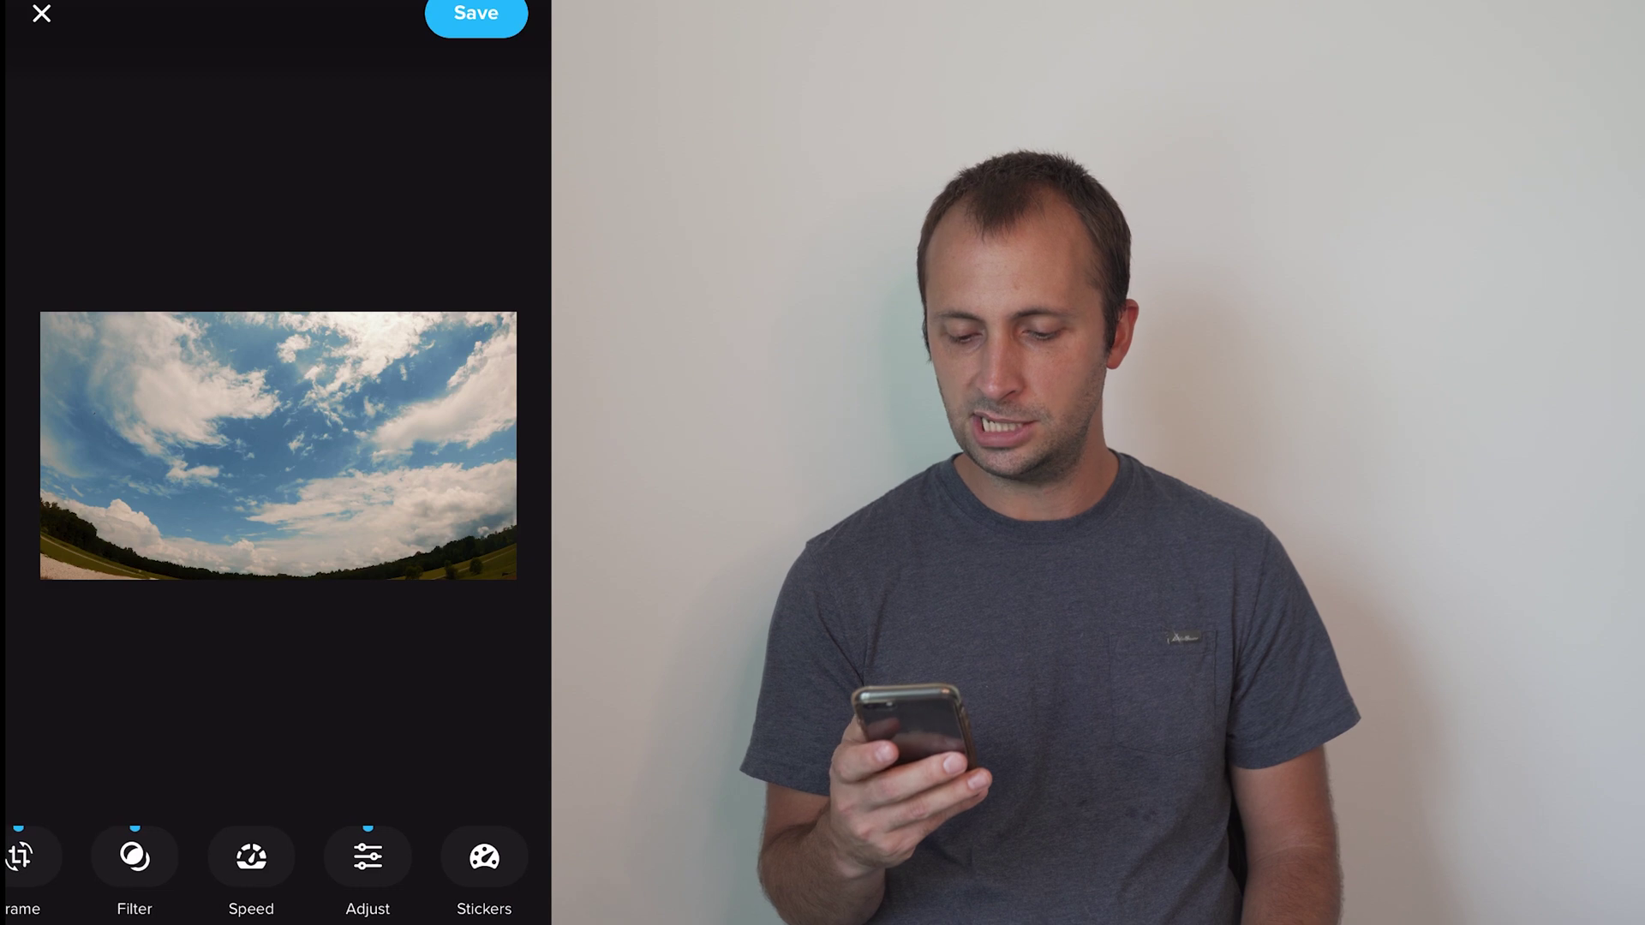
pyautogui.click(368, 856)
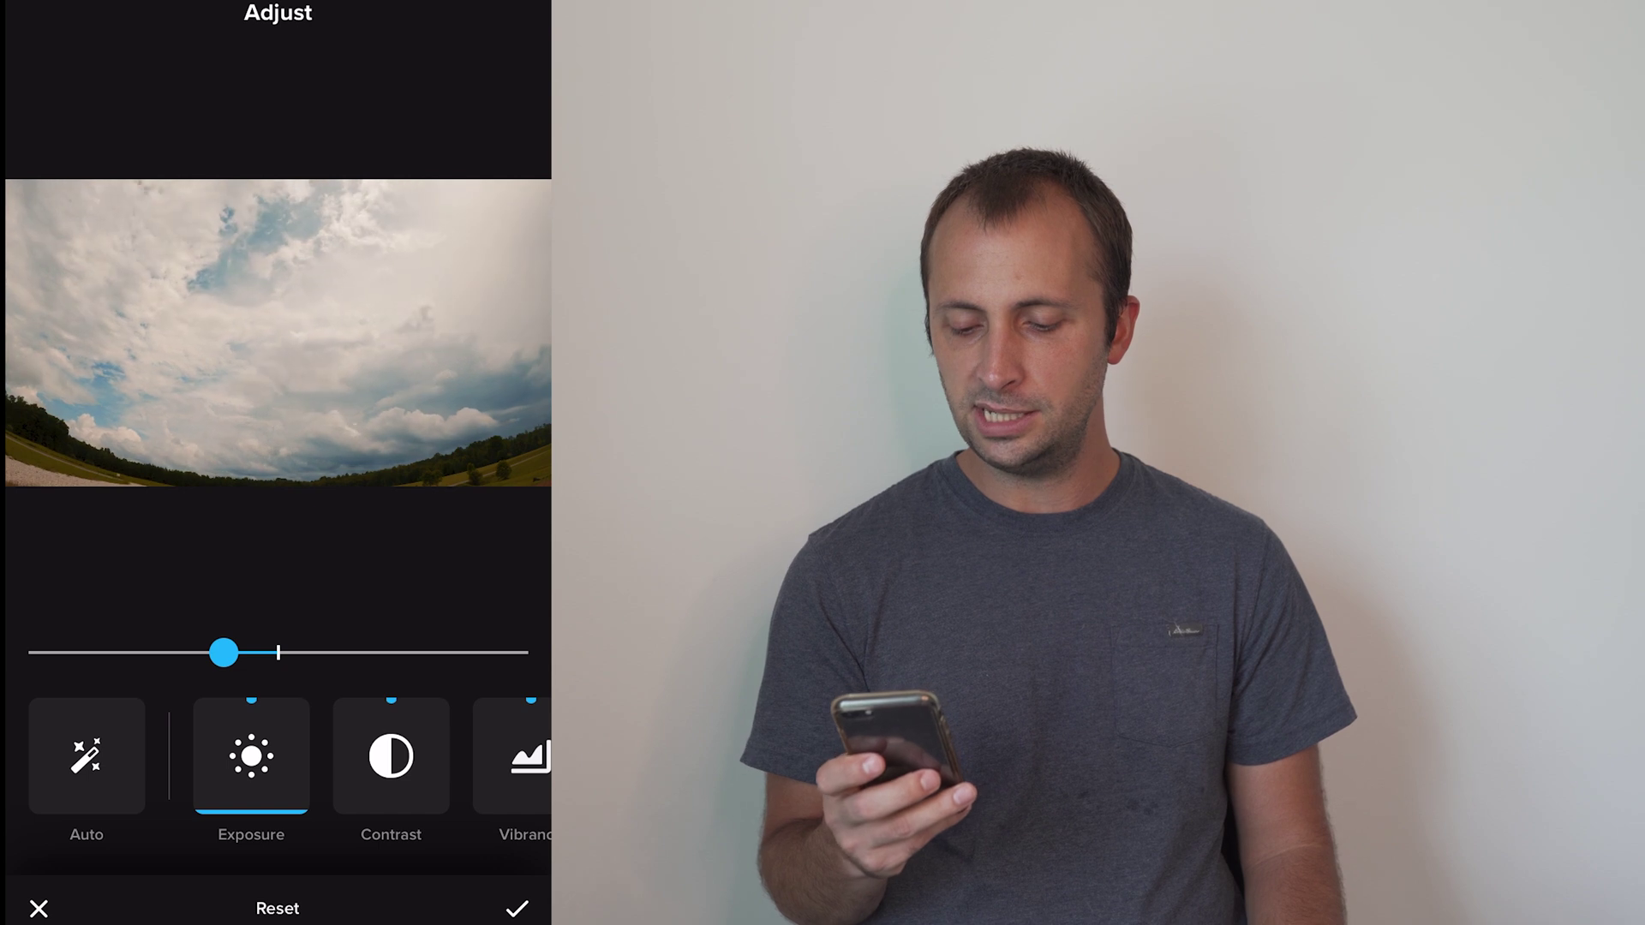
pyautogui.moveTo(224, 653); pyautogui.dragTo(289, 653)
pyautogui.click(391, 756)
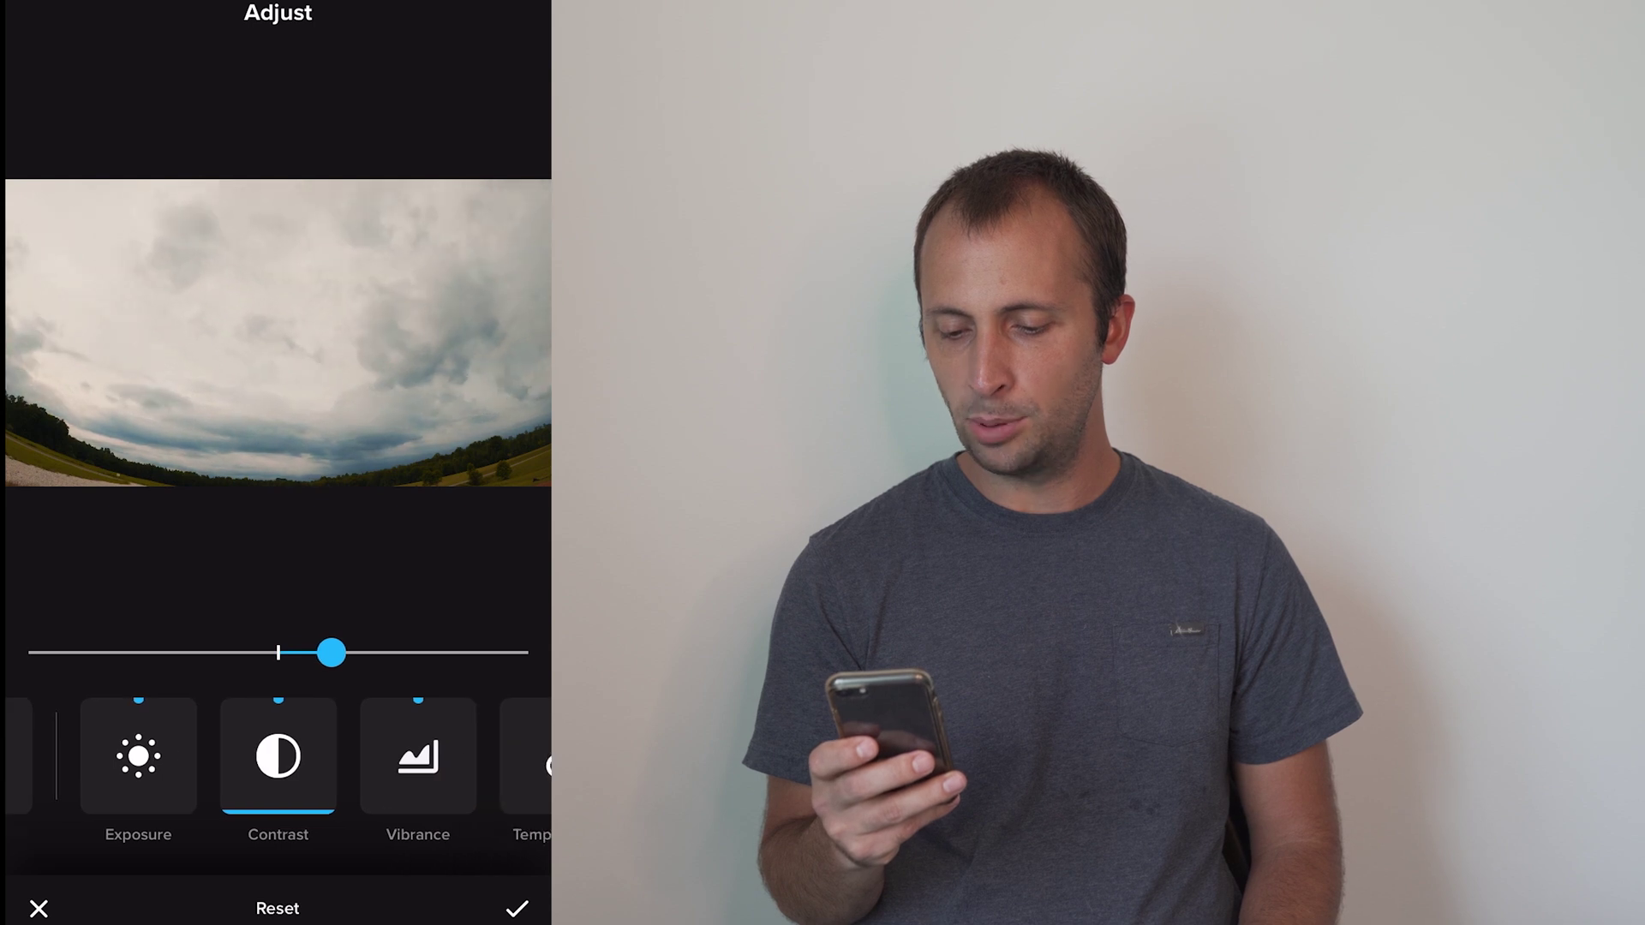
pyautogui.moveTo(350, 653); pyautogui.dragTo(313, 653)
# Set the clip's vibrance to about 20 and its temperature to neutral
pyautogui.click(418, 755)
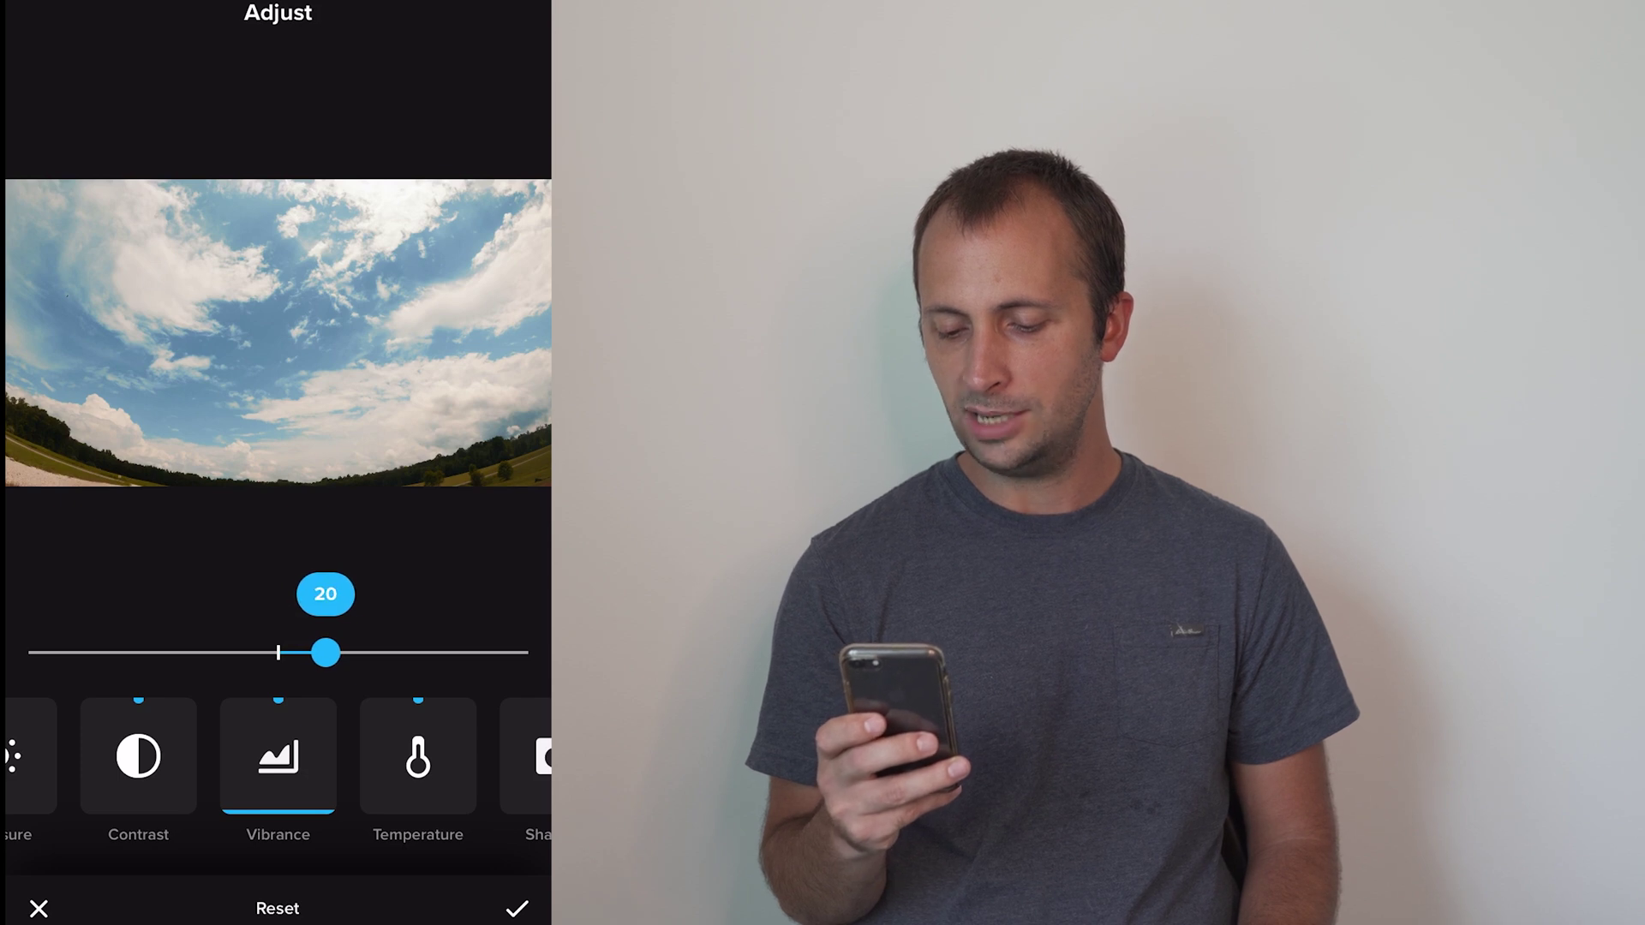
pyautogui.click(418, 756)
pyautogui.moveTo(273, 653)
pyautogui.mouseDown()
pyautogui.moveTo(508, 653)
pyautogui.moveTo(55, 653)
pyautogui.moveTo(287, 653)
pyautogui.mouseUp()
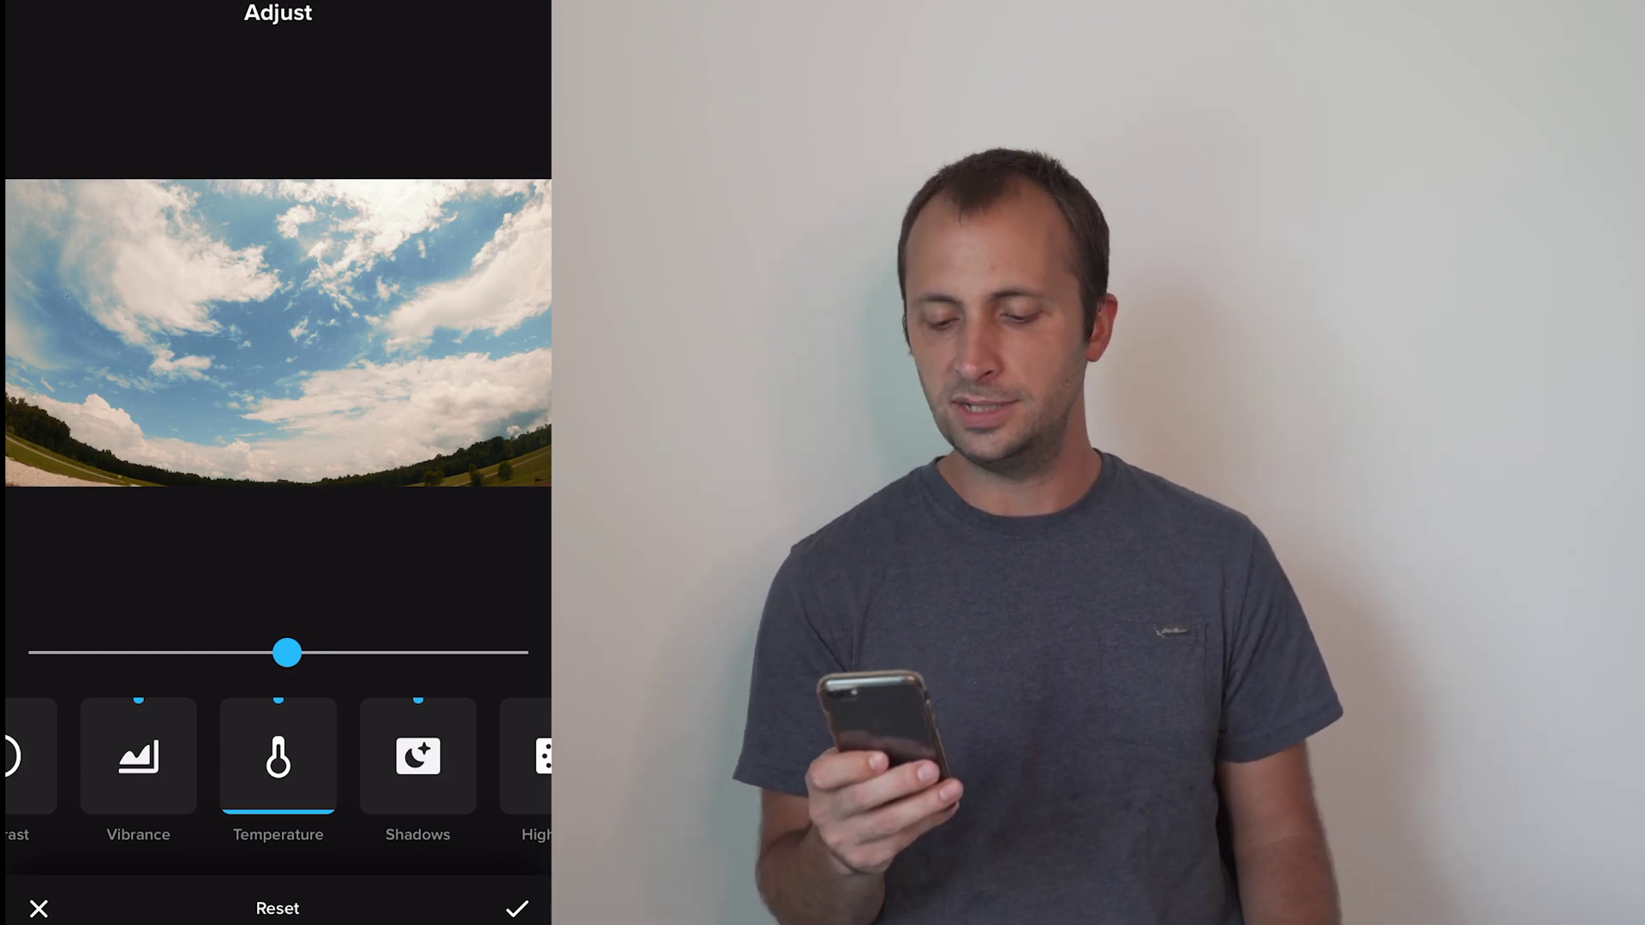
pyautogui.moveTo(287, 653)
pyautogui.mouseDown()
pyautogui.moveTo(335, 653)
pyautogui.moveTo(278, 653)
pyautogui.mouseUp()
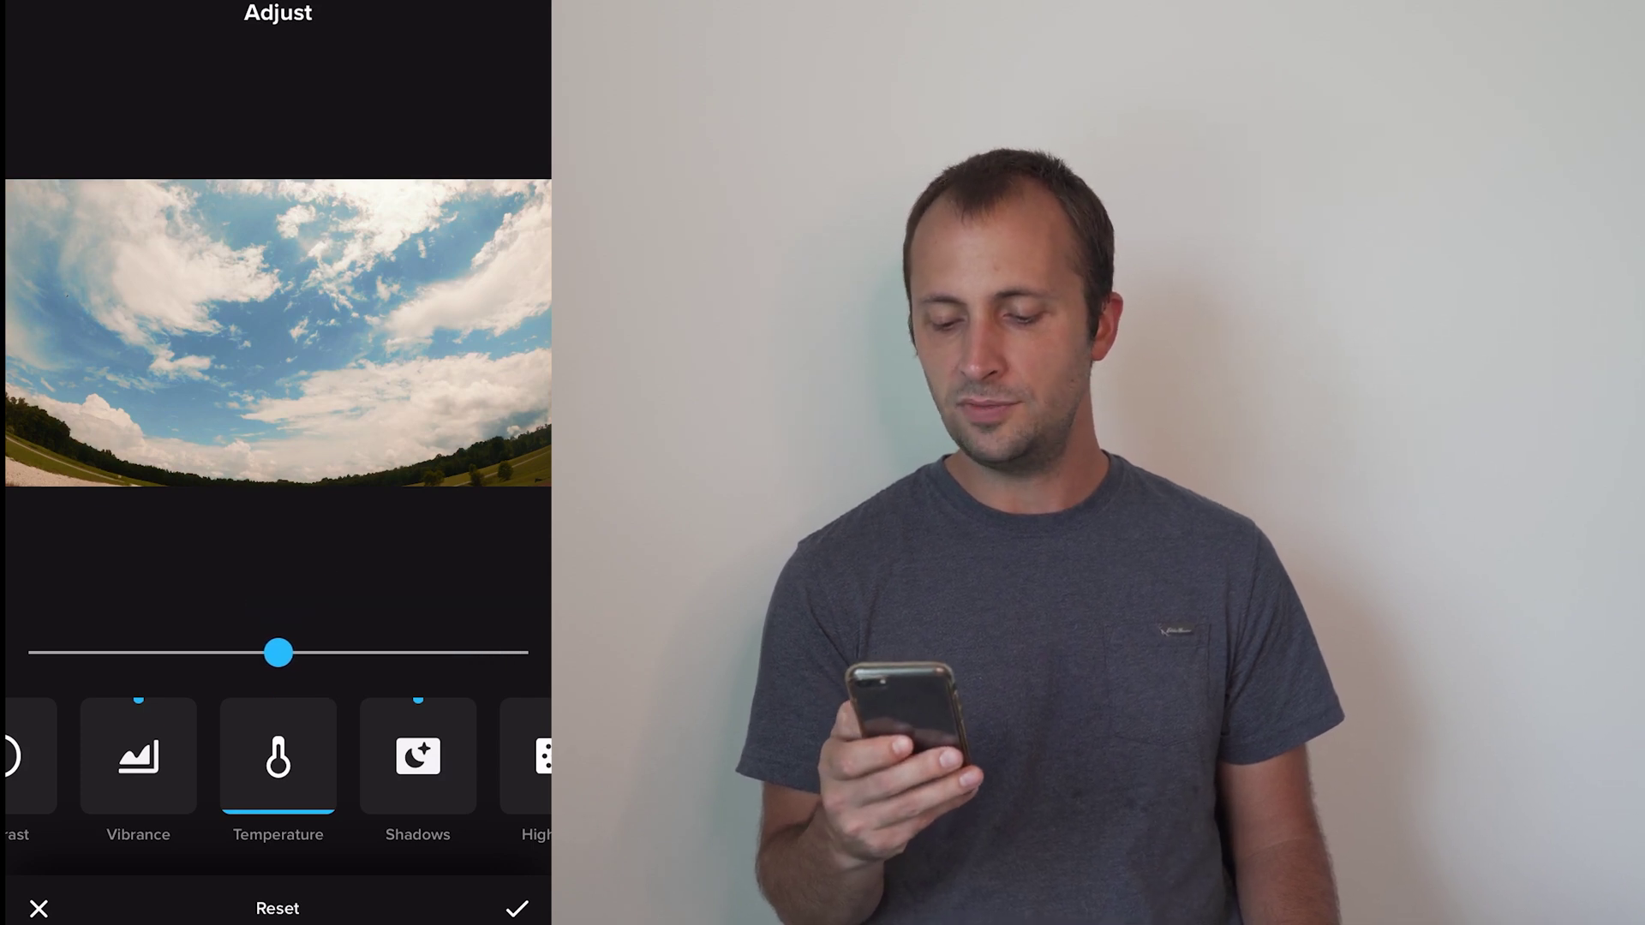
# Set the shadows to neutral, lower the highlights slightly below neutral, and apply the adjustments
pyautogui.click(417, 755)
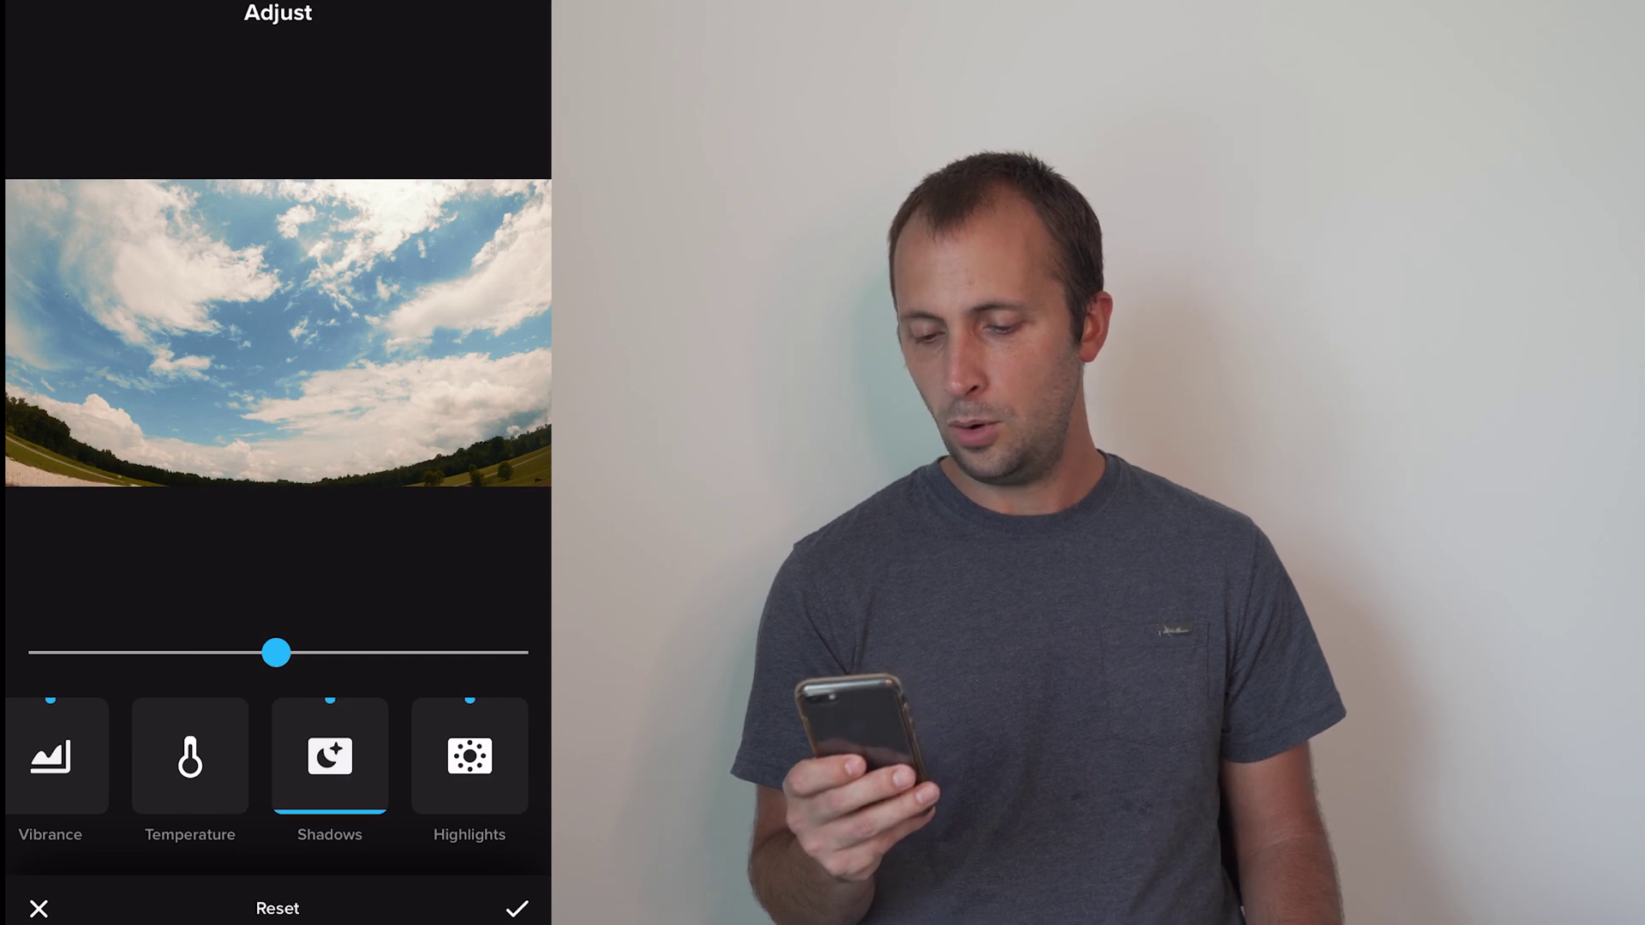
pyautogui.moveTo(276, 653)
pyautogui.mouseDown()
pyautogui.moveTo(459, 653)
pyautogui.moveTo(107, 653)
pyautogui.moveTo(319, 653)
pyautogui.moveTo(277, 653)
pyautogui.mouseUp()
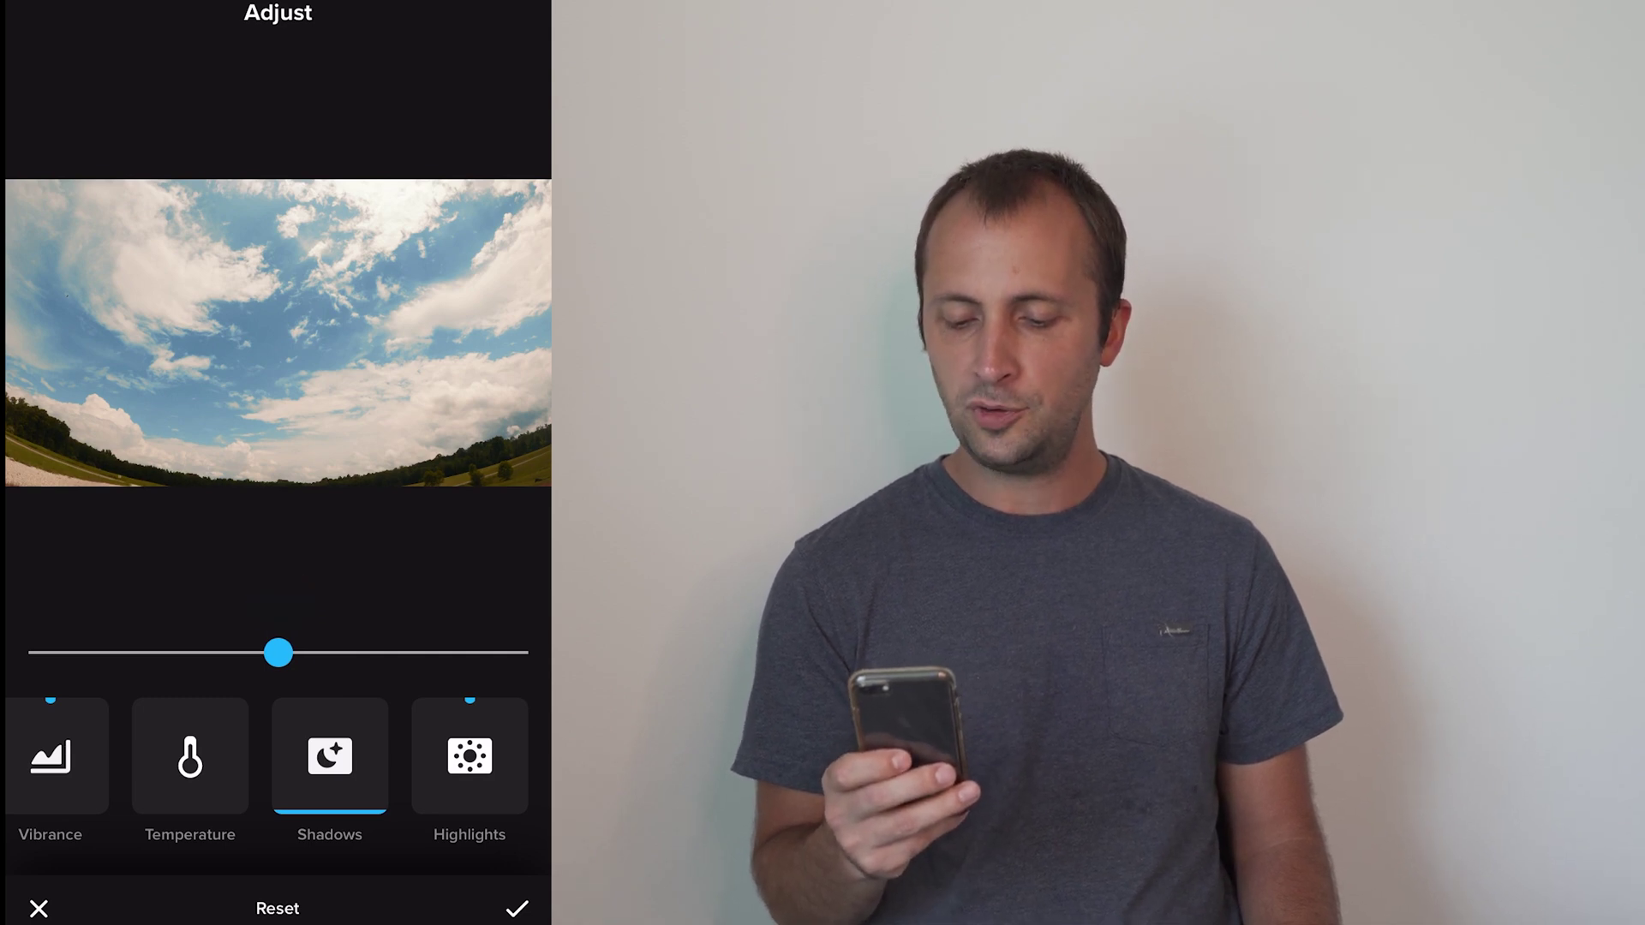
pyautogui.moveTo(278, 653); pyautogui.dragTo(277, 653)
pyautogui.click(469, 756)
pyautogui.moveTo(287, 652)
pyautogui.mouseDown()
pyautogui.moveTo(74, 653)
pyautogui.moveTo(506, 653)
pyautogui.moveTo(265, 653)
pyautogui.mouseUp()
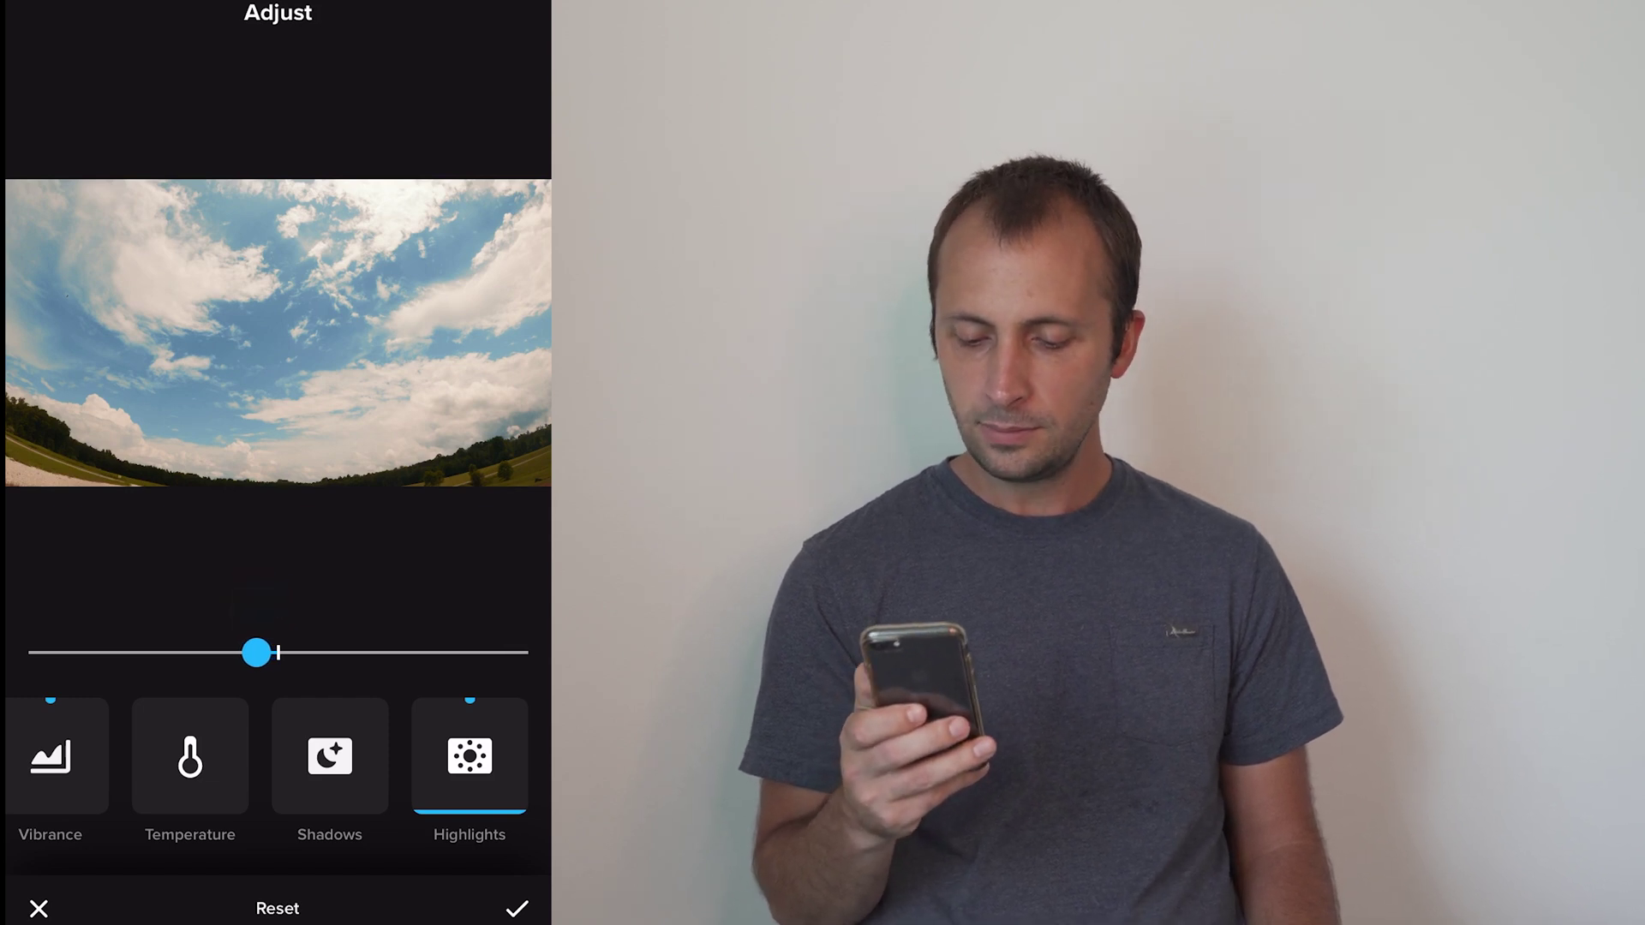
pyautogui.hscroll(2, 275, 756)
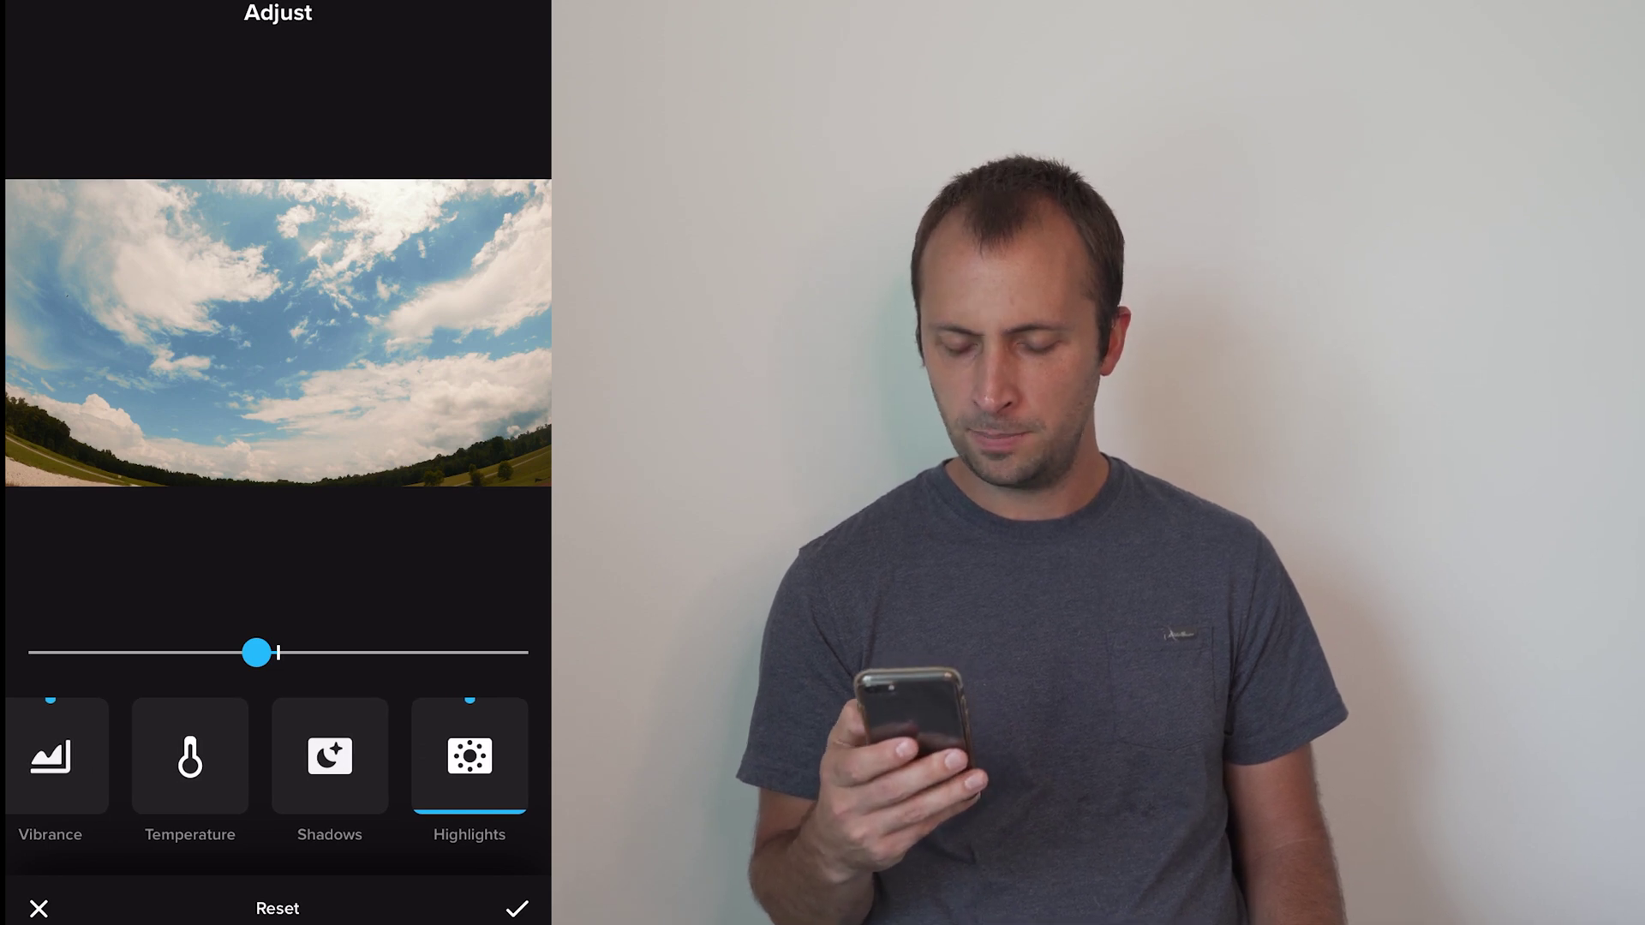
pyautogui.click(517, 908)
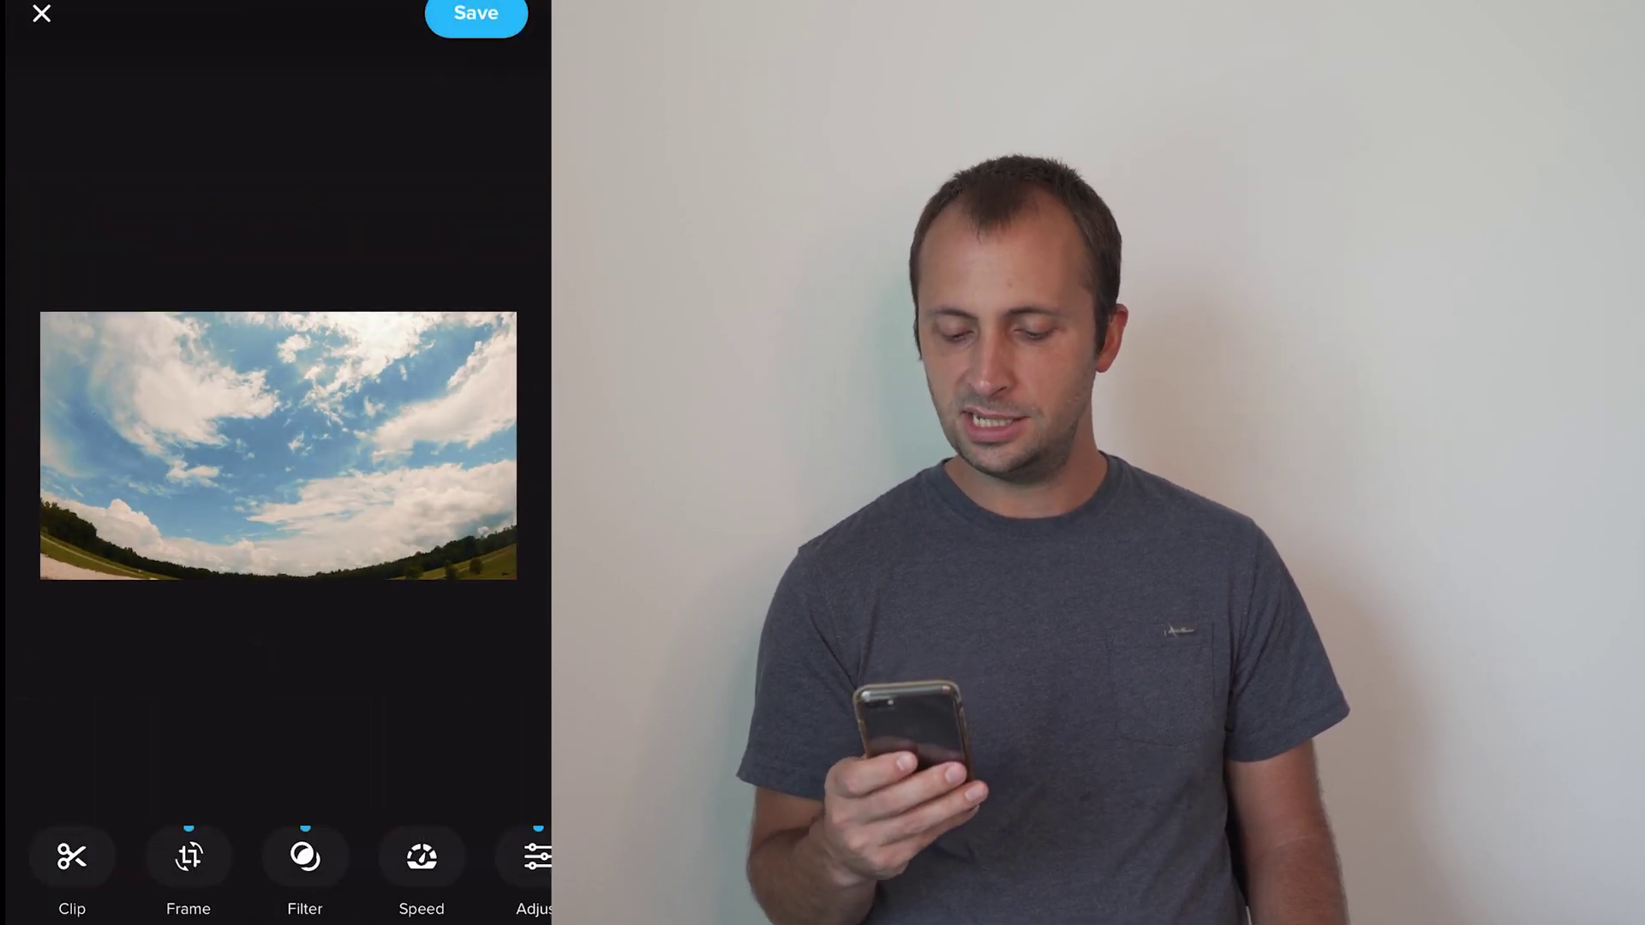
# Try the Cine filter on the clip with its strength reduced to about 79%
pyautogui.click(305, 856)
pyautogui.hscroll(3, 278, 754)
pyautogui.click(278, 754)
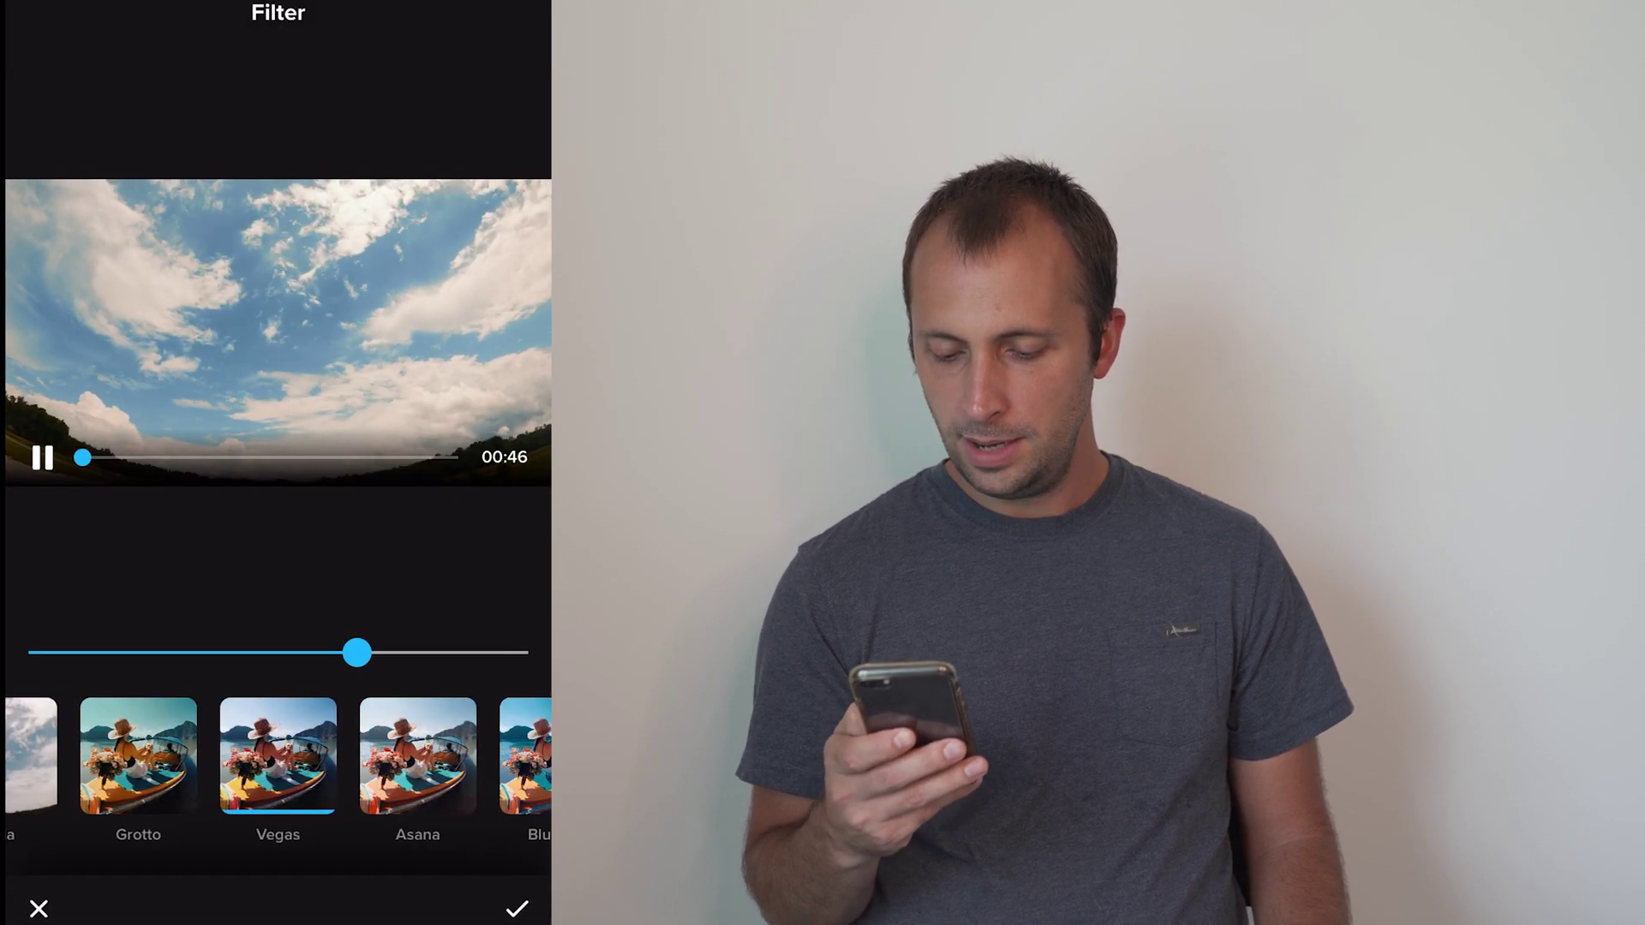
pyautogui.hscroll(-5, 278, 754)
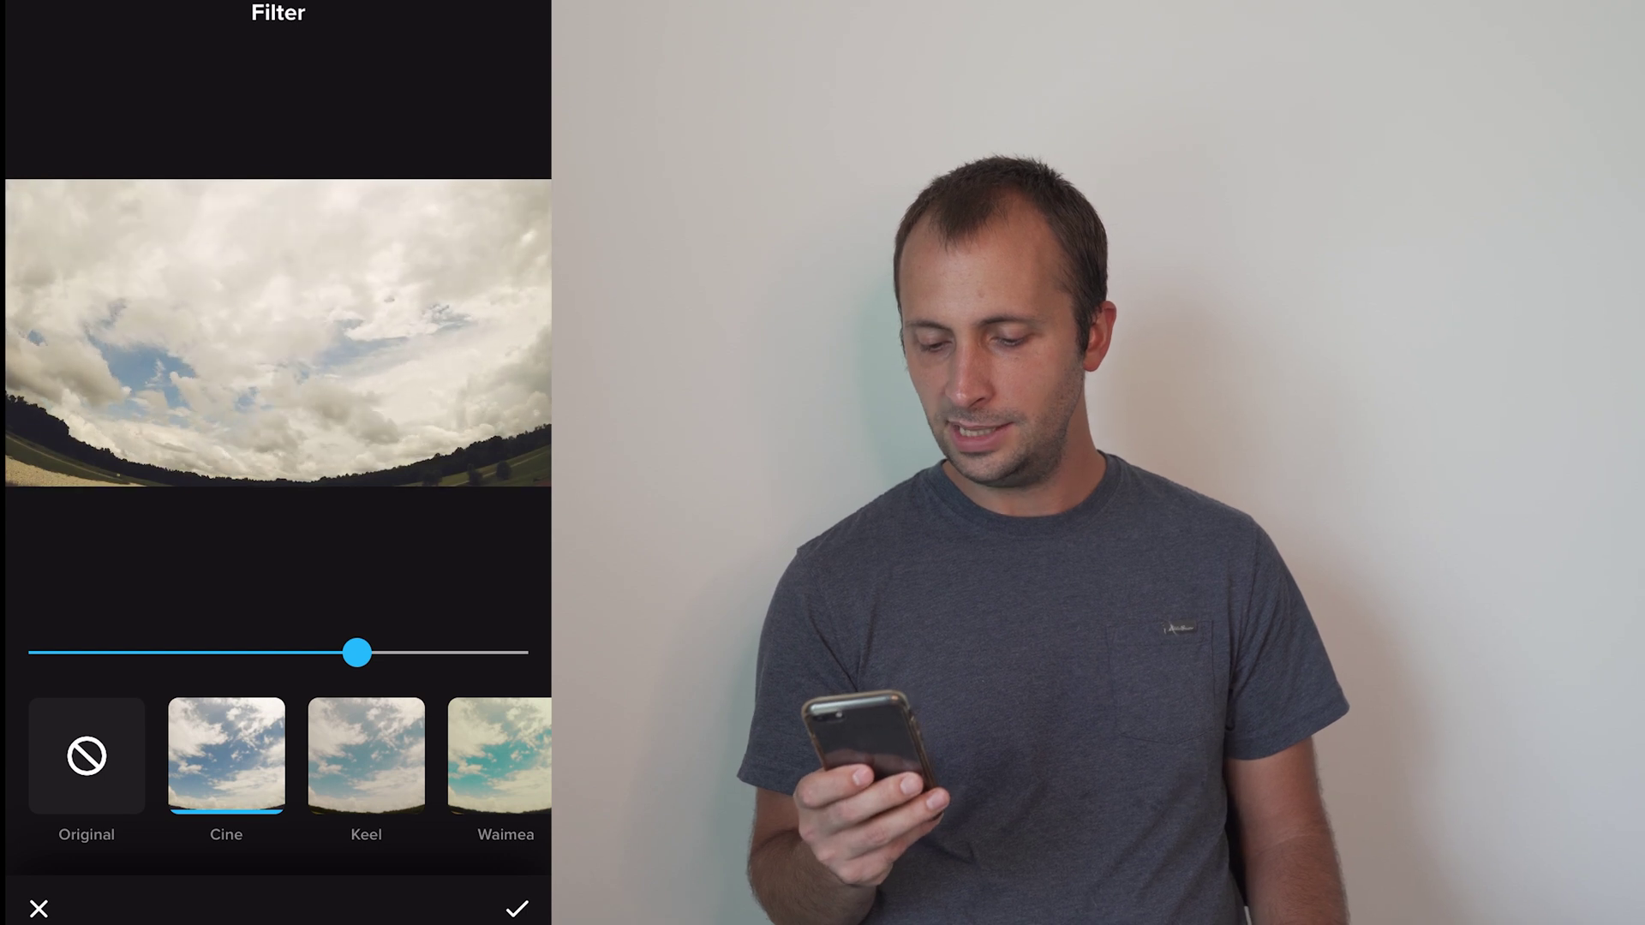
pyautogui.moveTo(357, 653)
pyautogui.mouseDown()
pyautogui.moveTo(59, 653)
pyautogui.moveTo(513, 653)
pyautogui.moveTo(348, 653)
pyautogui.mouseUp()
pyautogui.moveTo(274, 653)
pyautogui.mouseDown()
pyautogui.moveTo(191, 653)
pyautogui.moveTo(289, 652)
pyautogui.mouseUp()
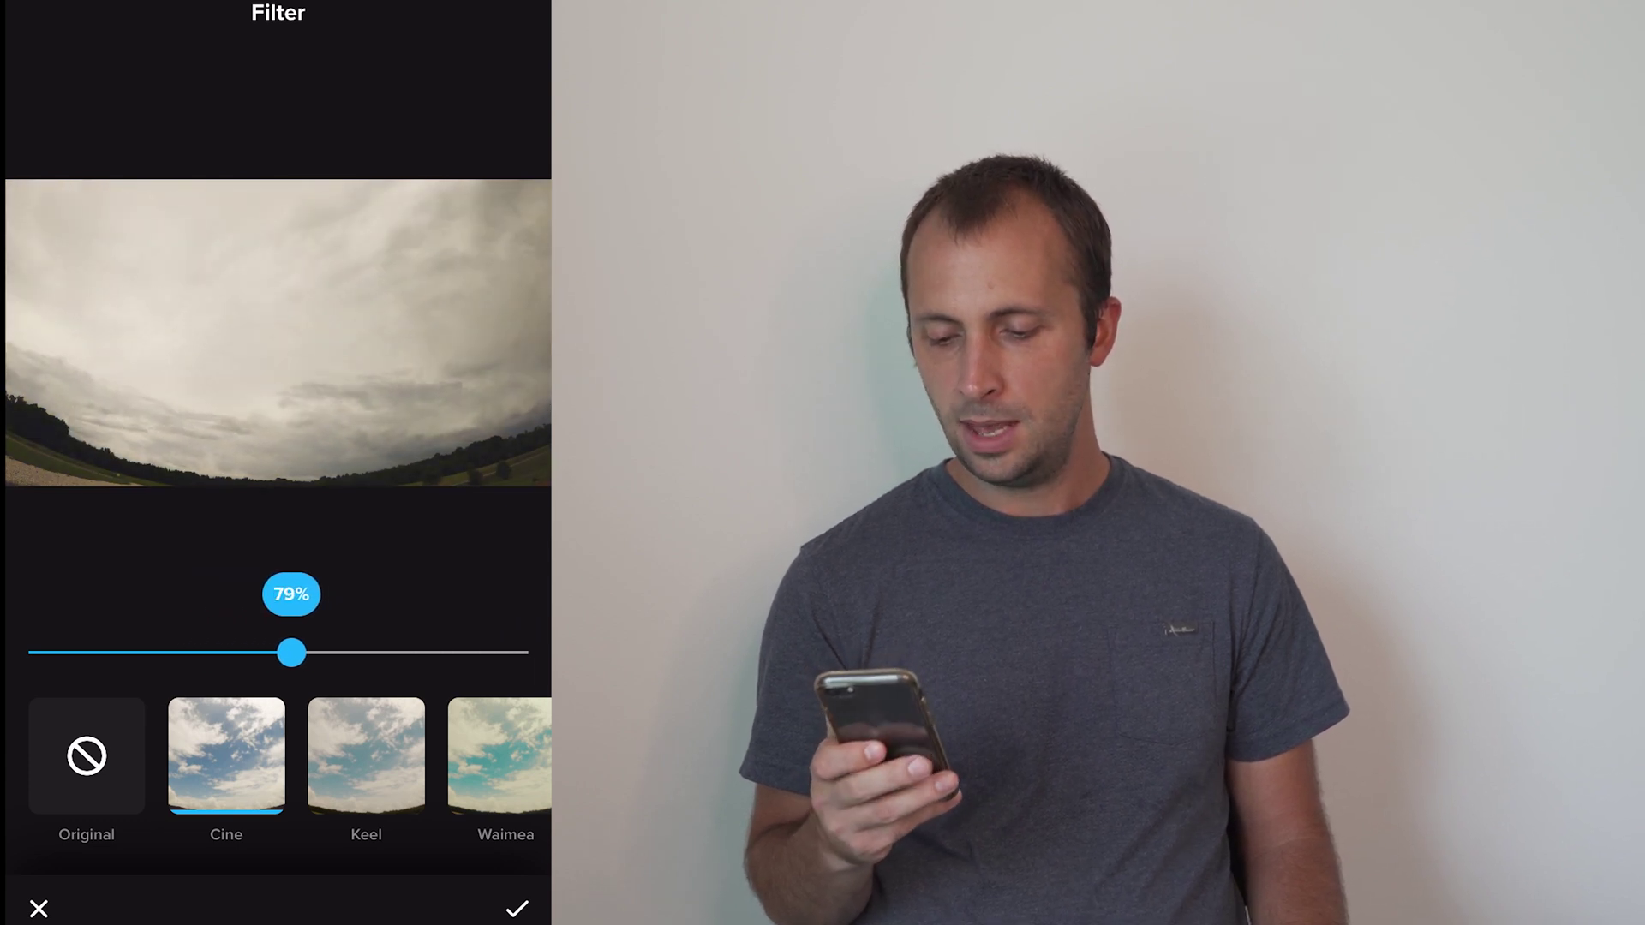
# Preview the Keel and Waimea filters on the clip and apply the Vegas filter
pyautogui.click(366, 754)
pyautogui.click(417, 754)
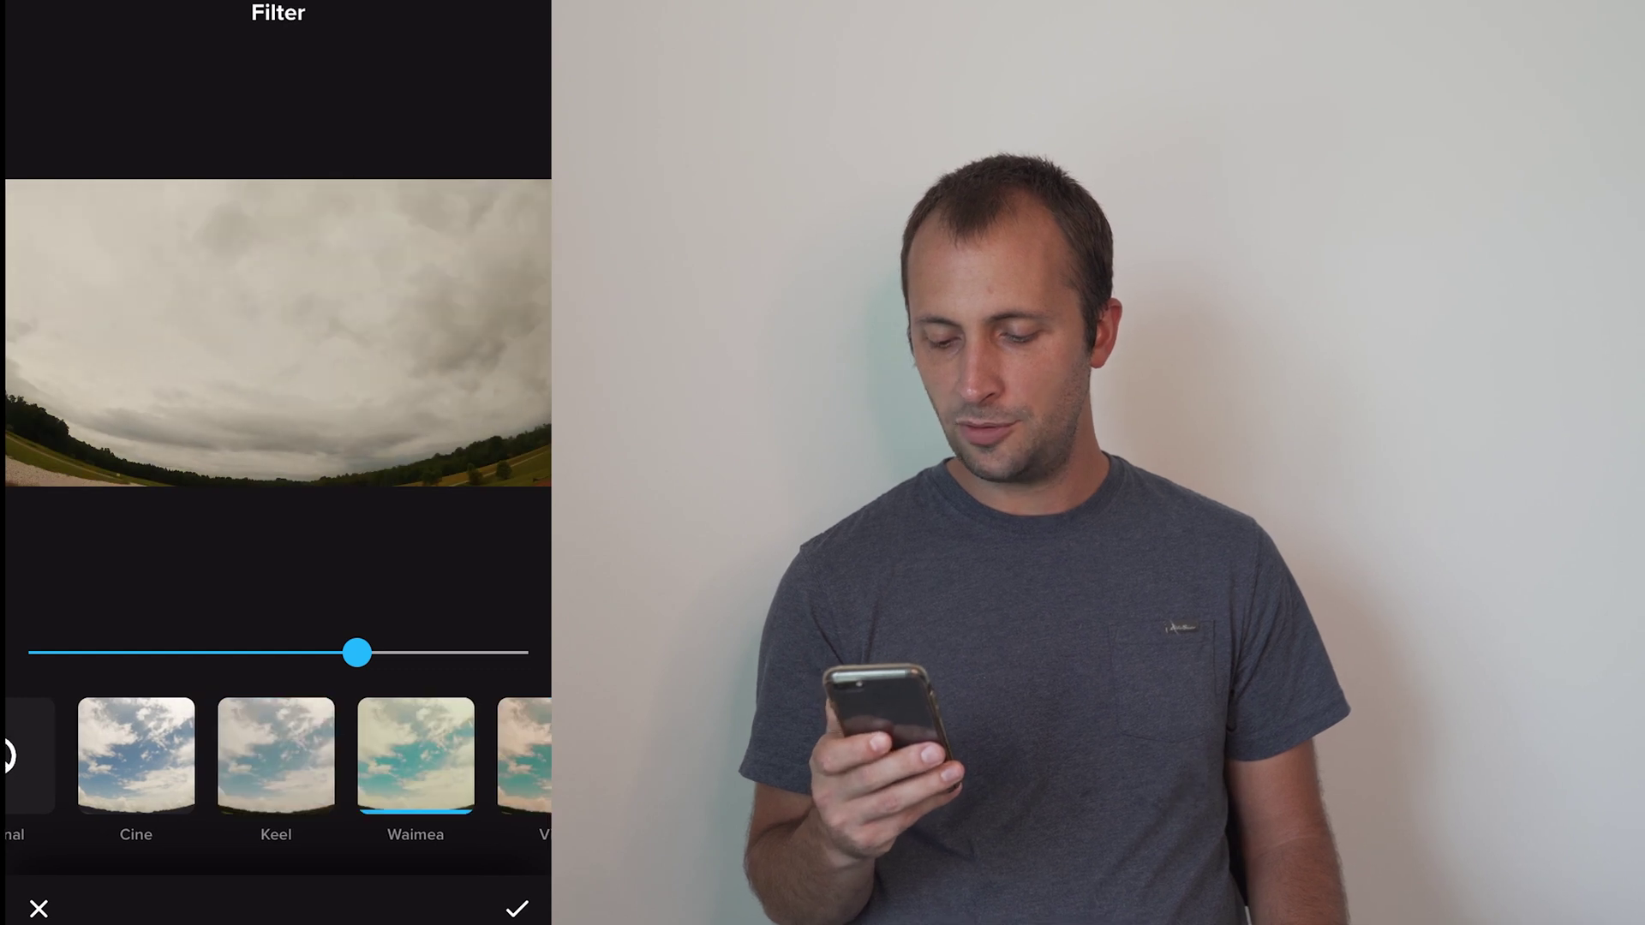
pyautogui.click(418, 754)
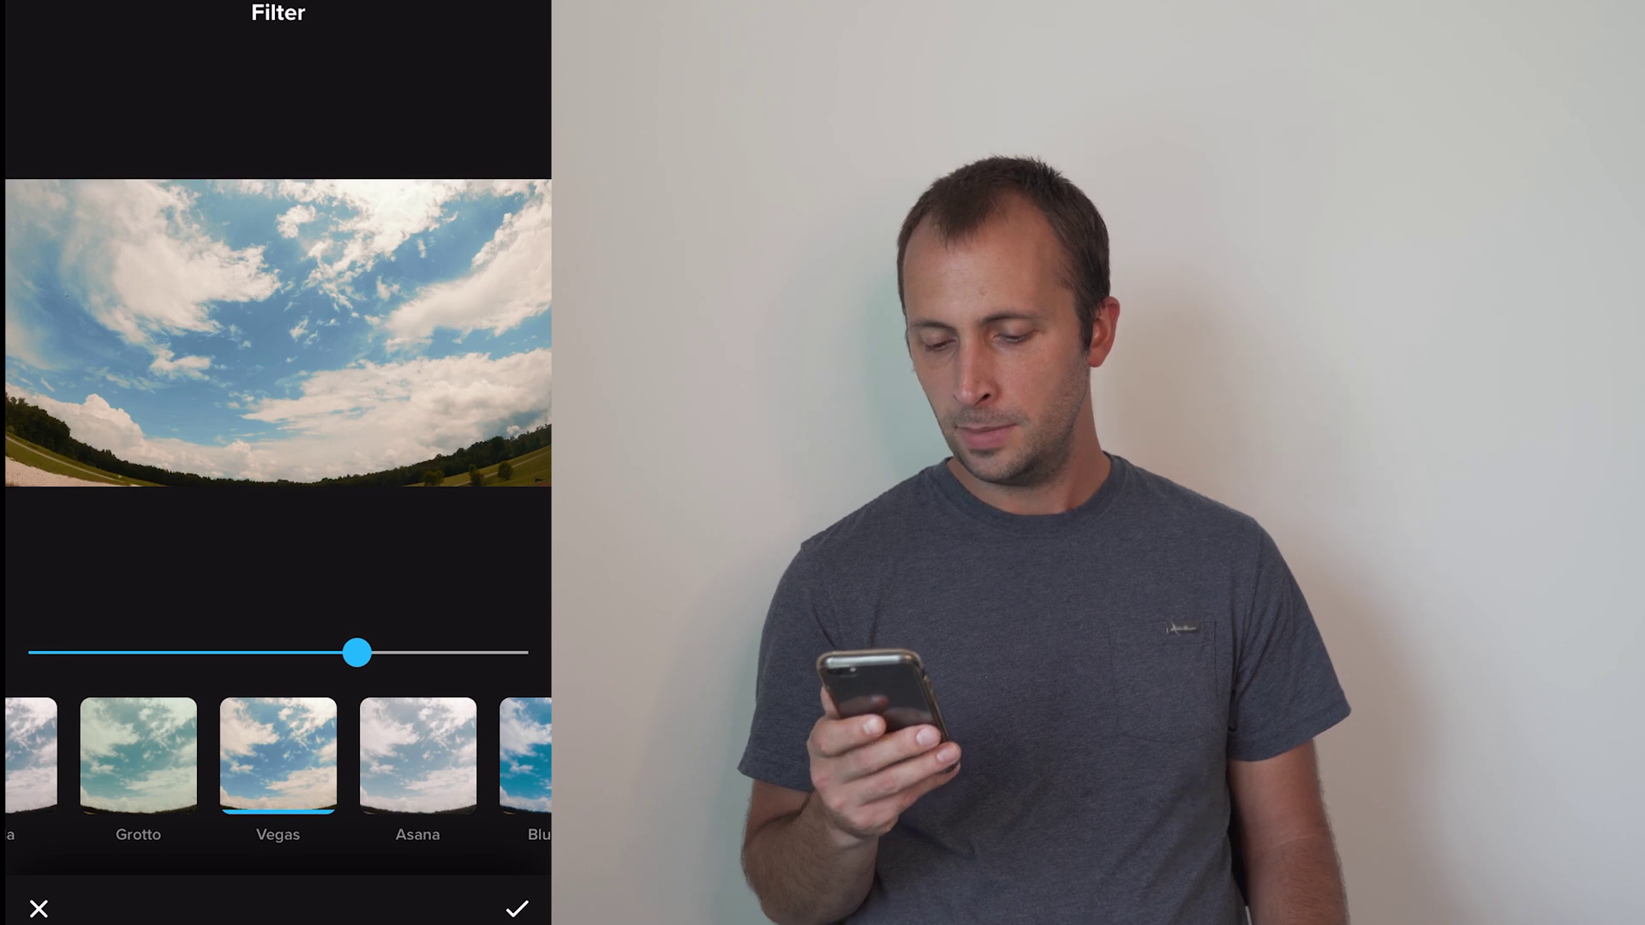
pyautogui.click(517, 909)
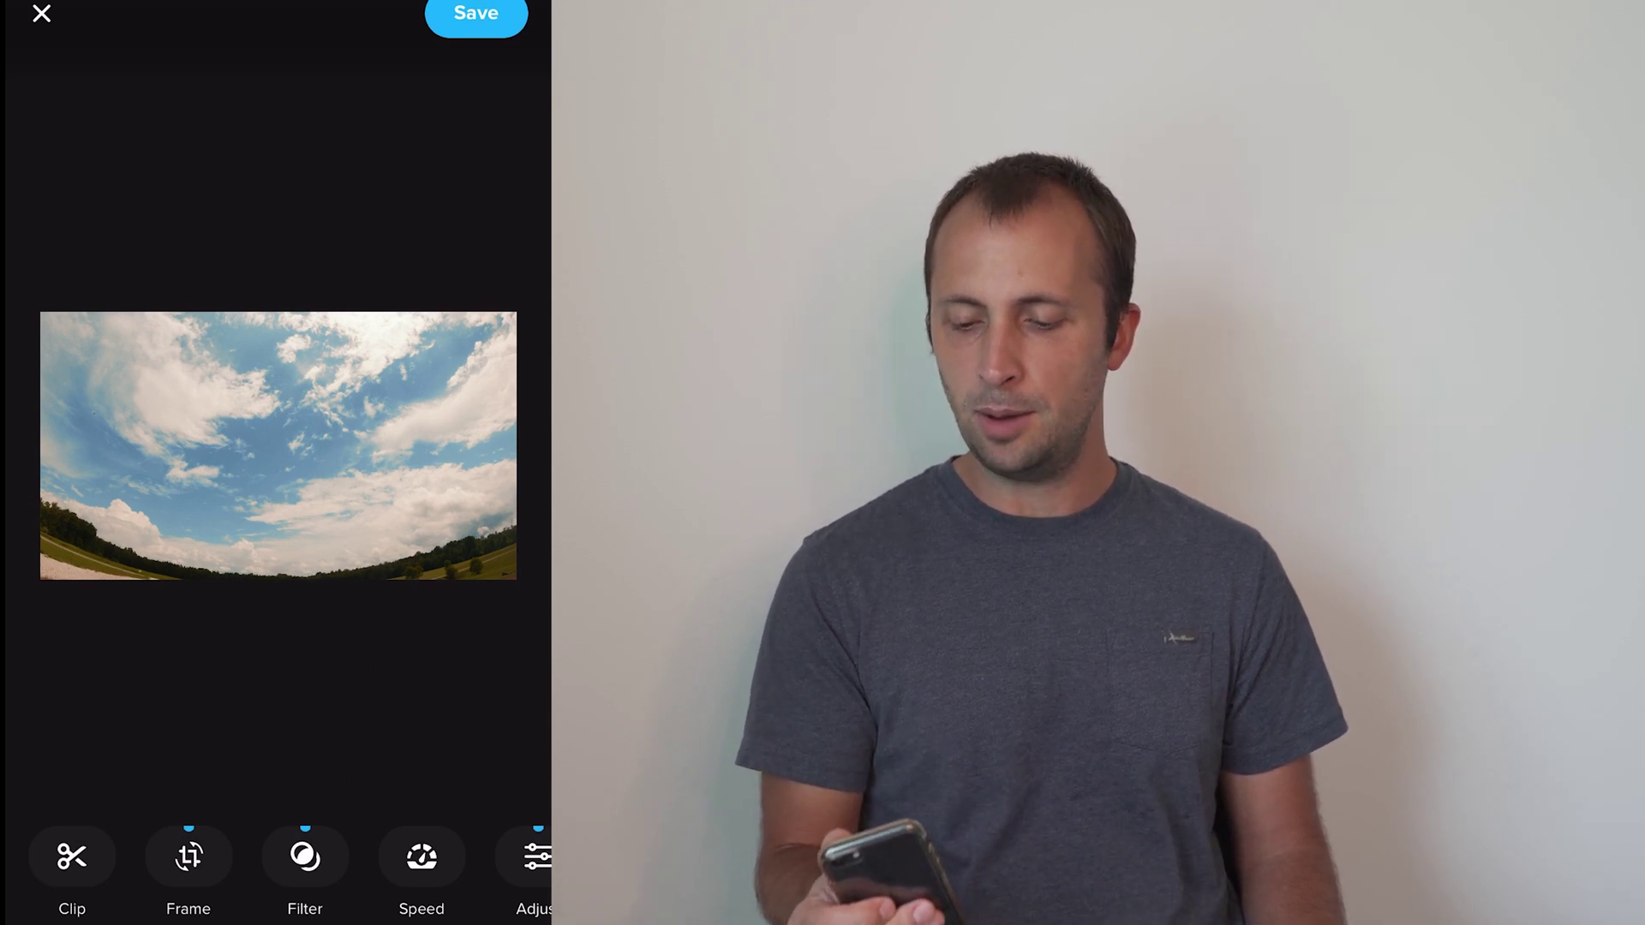
# Save the edited time-lapse clip and open its options for sharing to other apps
pyautogui.click(476, 13)
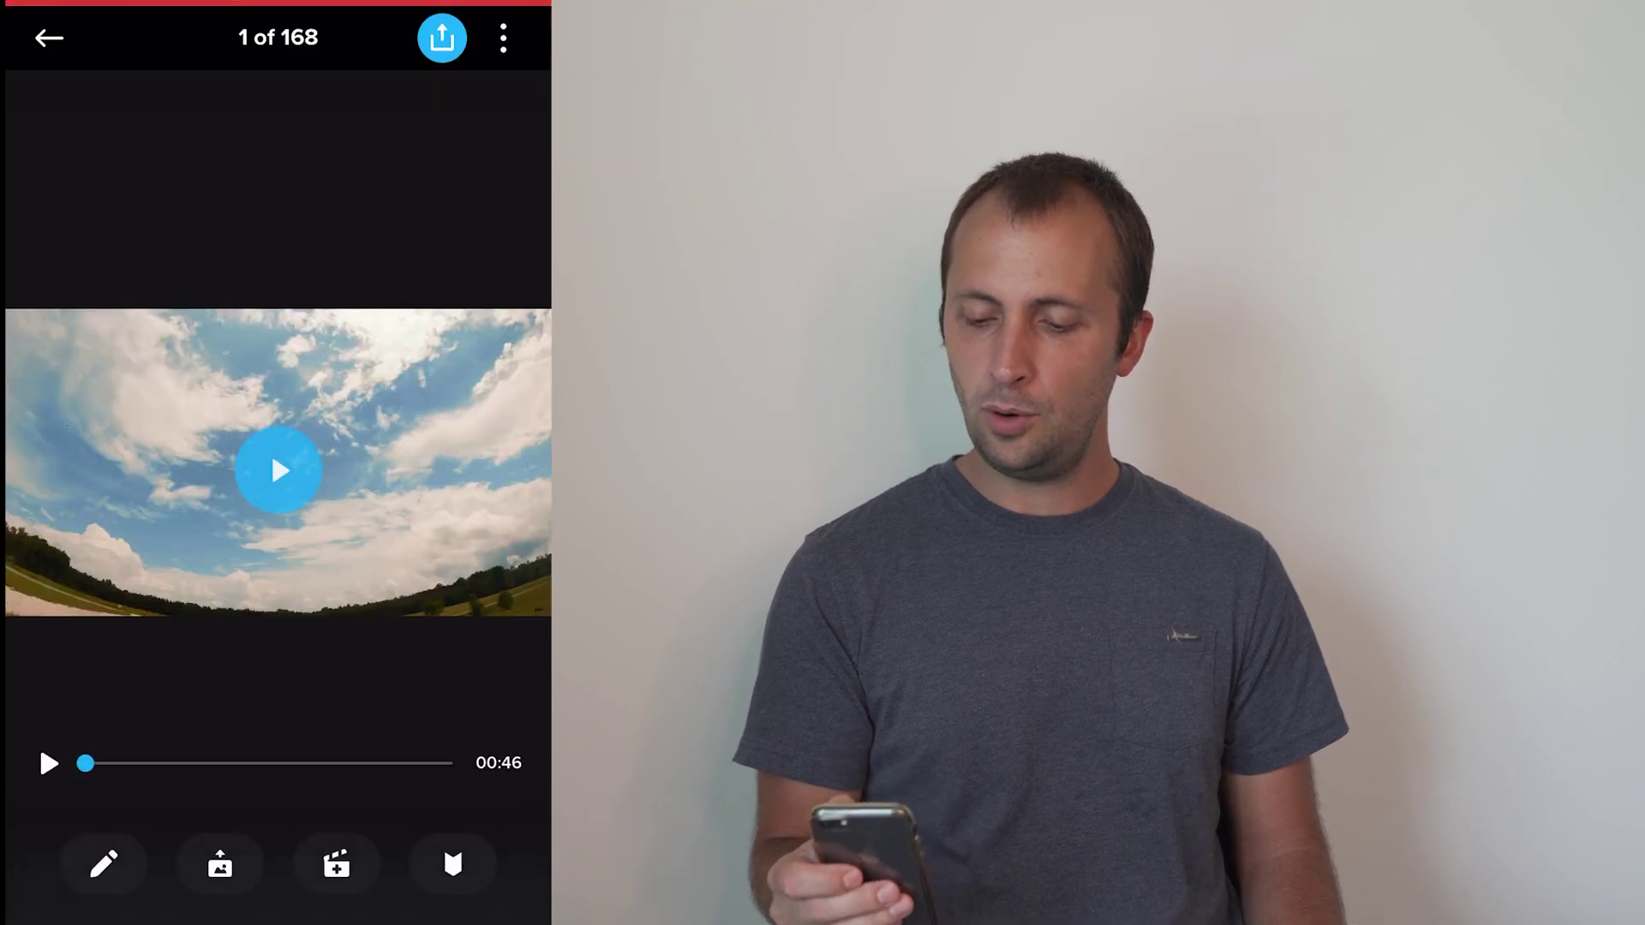
pyautogui.click(443, 37)
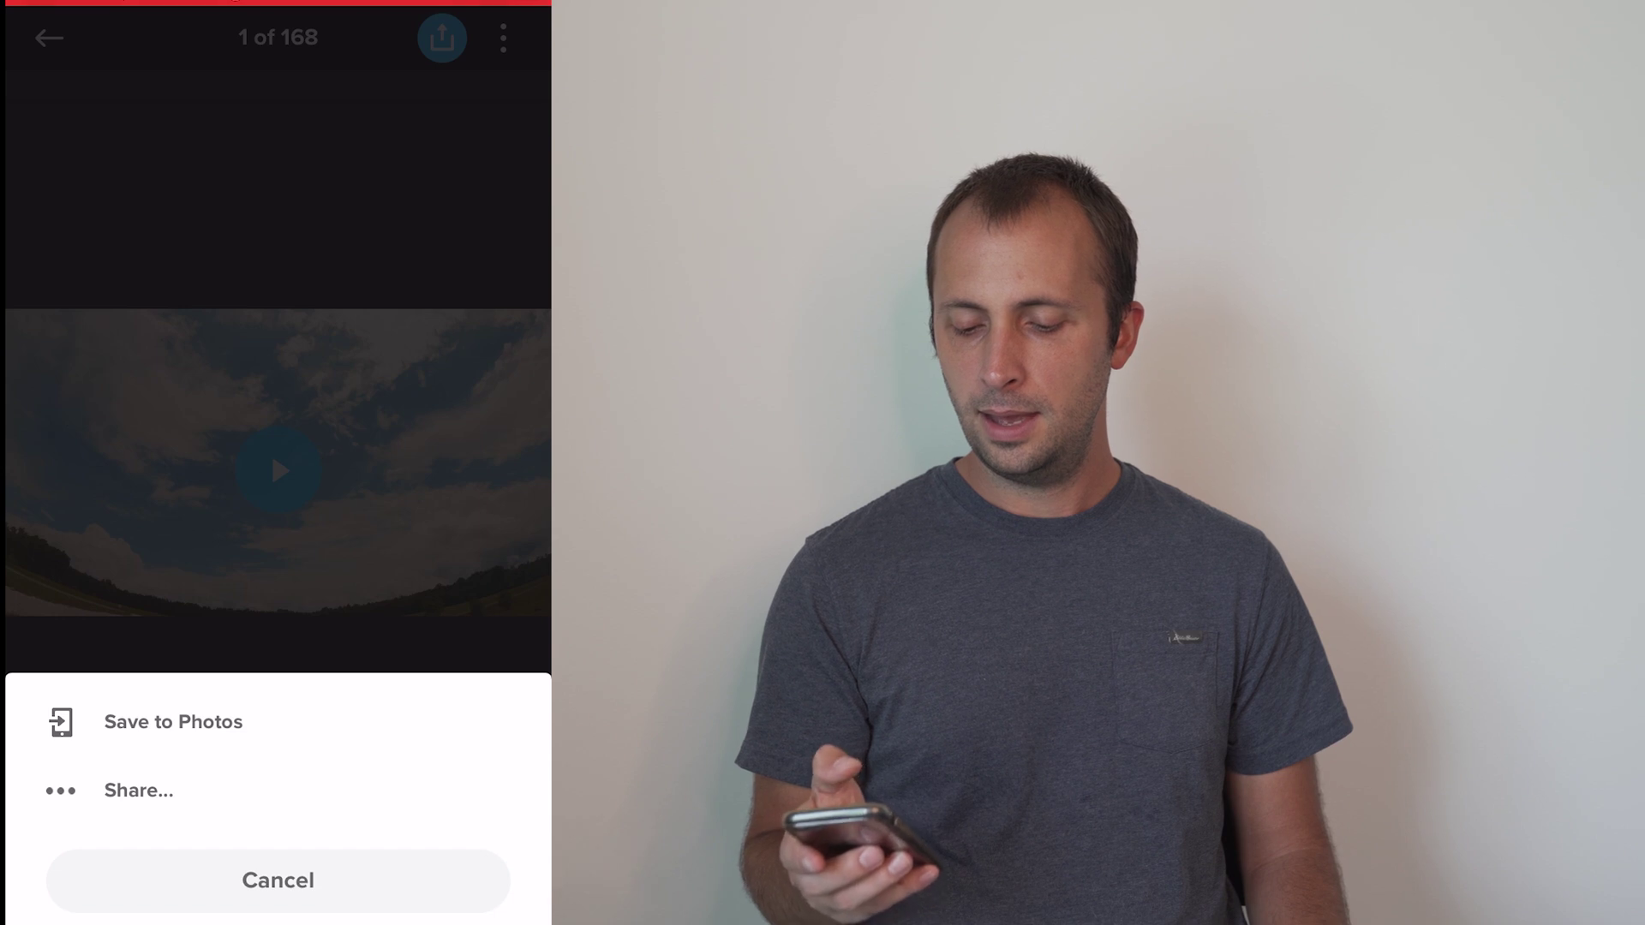
pyautogui.click(139, 790)
pyautogui.click(278, 480)
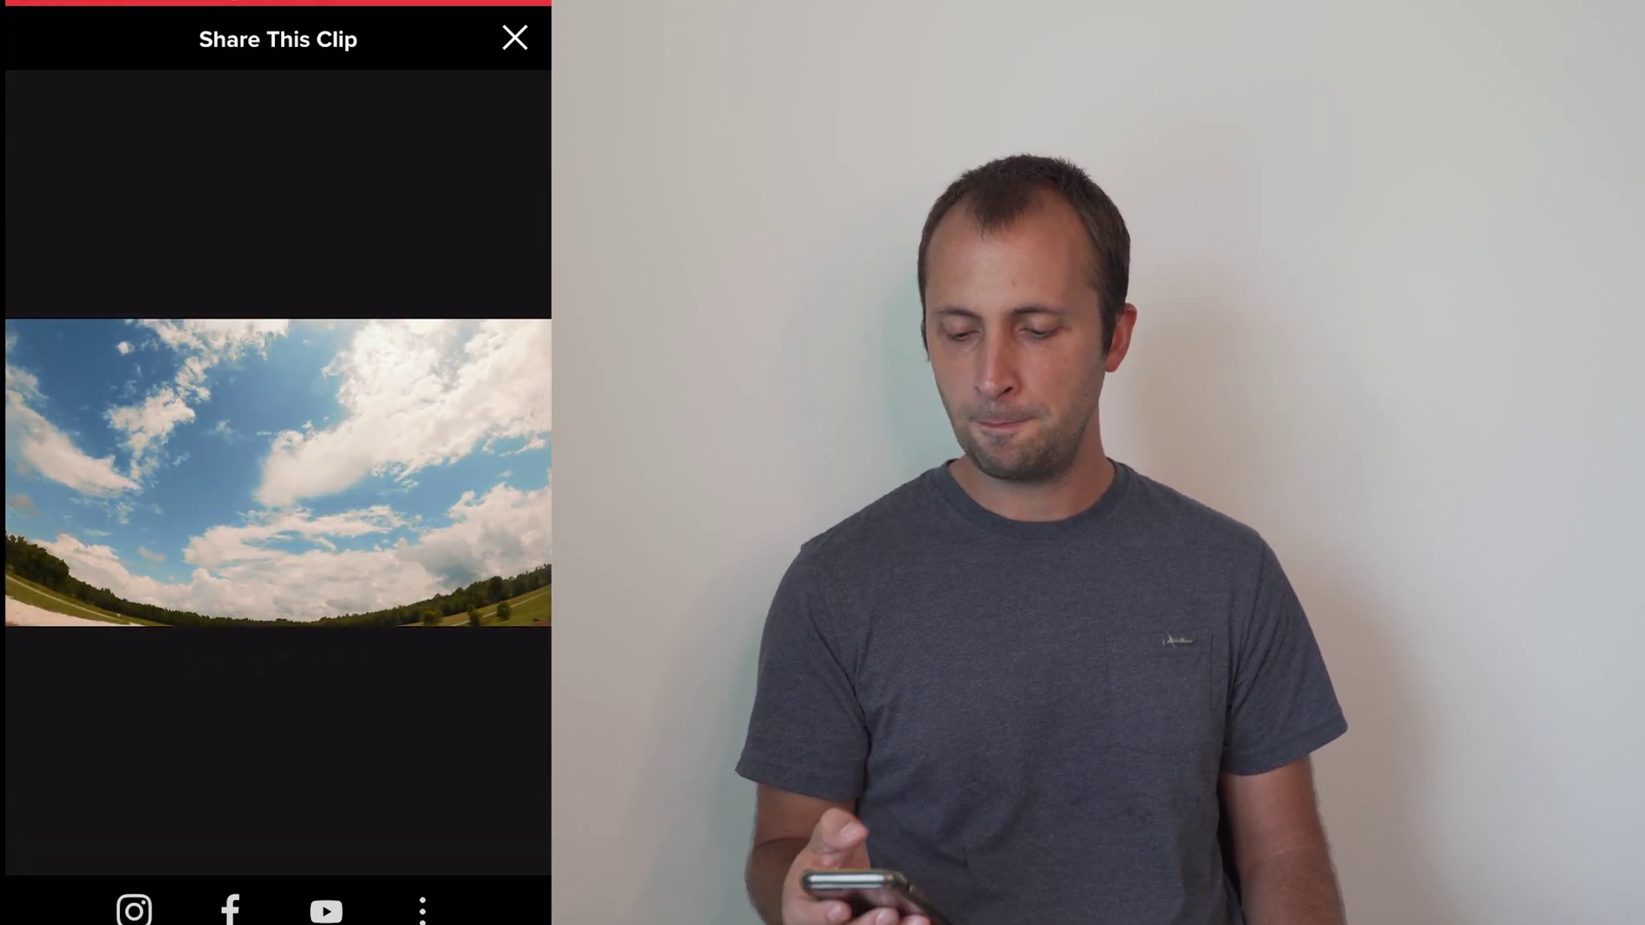
pyautogui.click(515, 37)
pyautogui.click(41, 14)
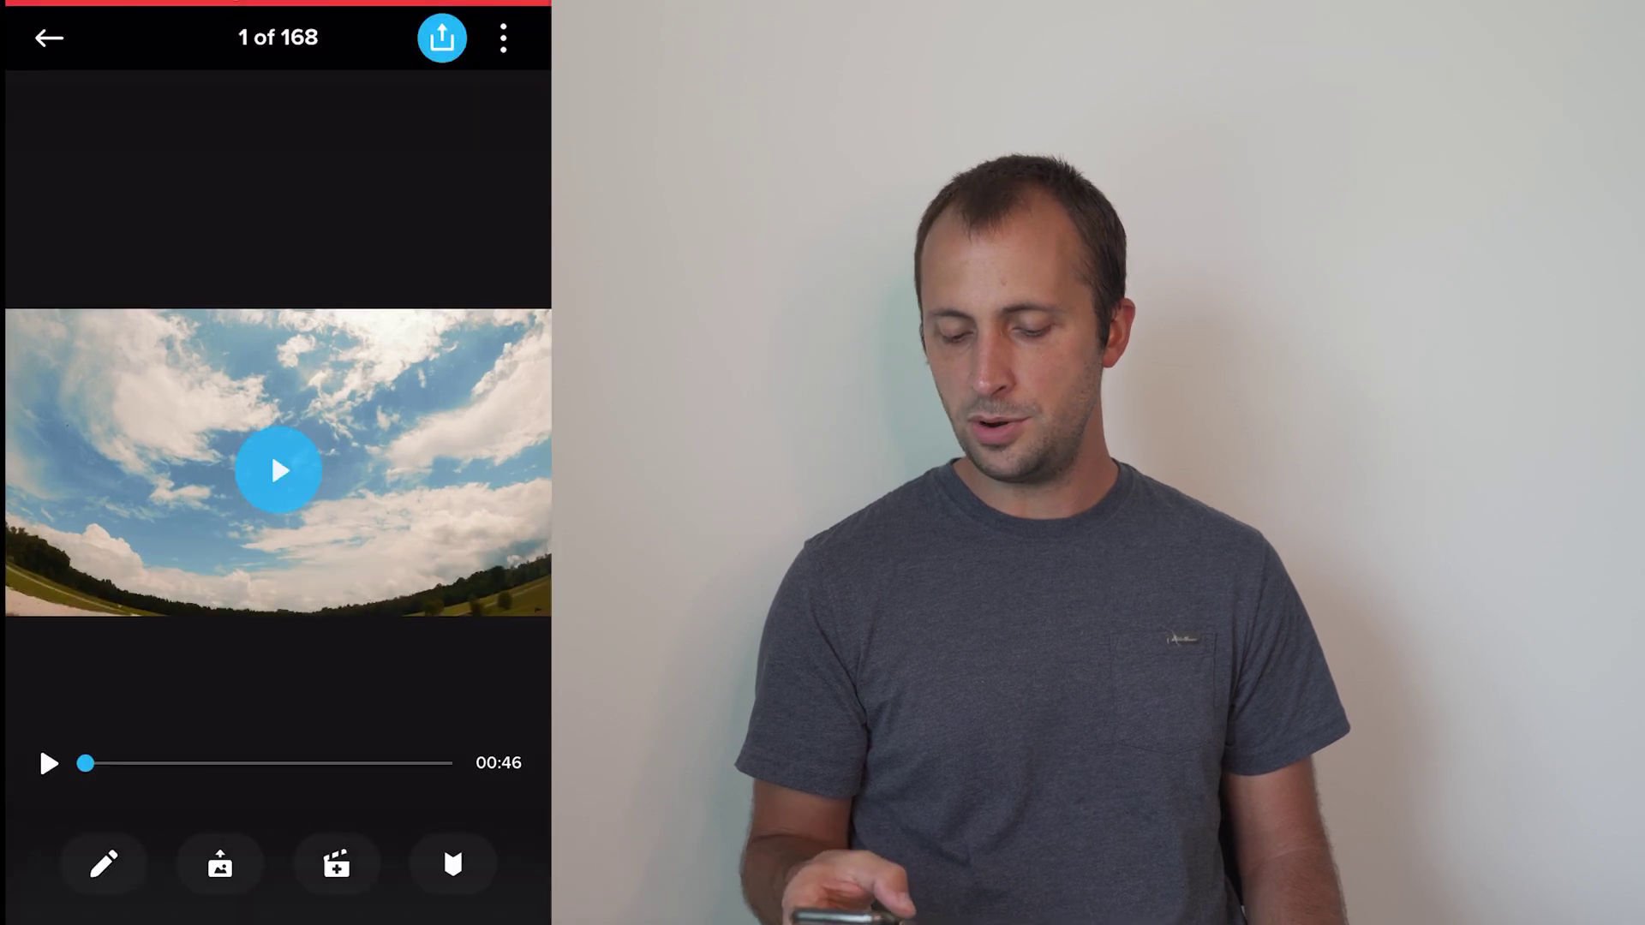
pyautogui.click(442, 37)
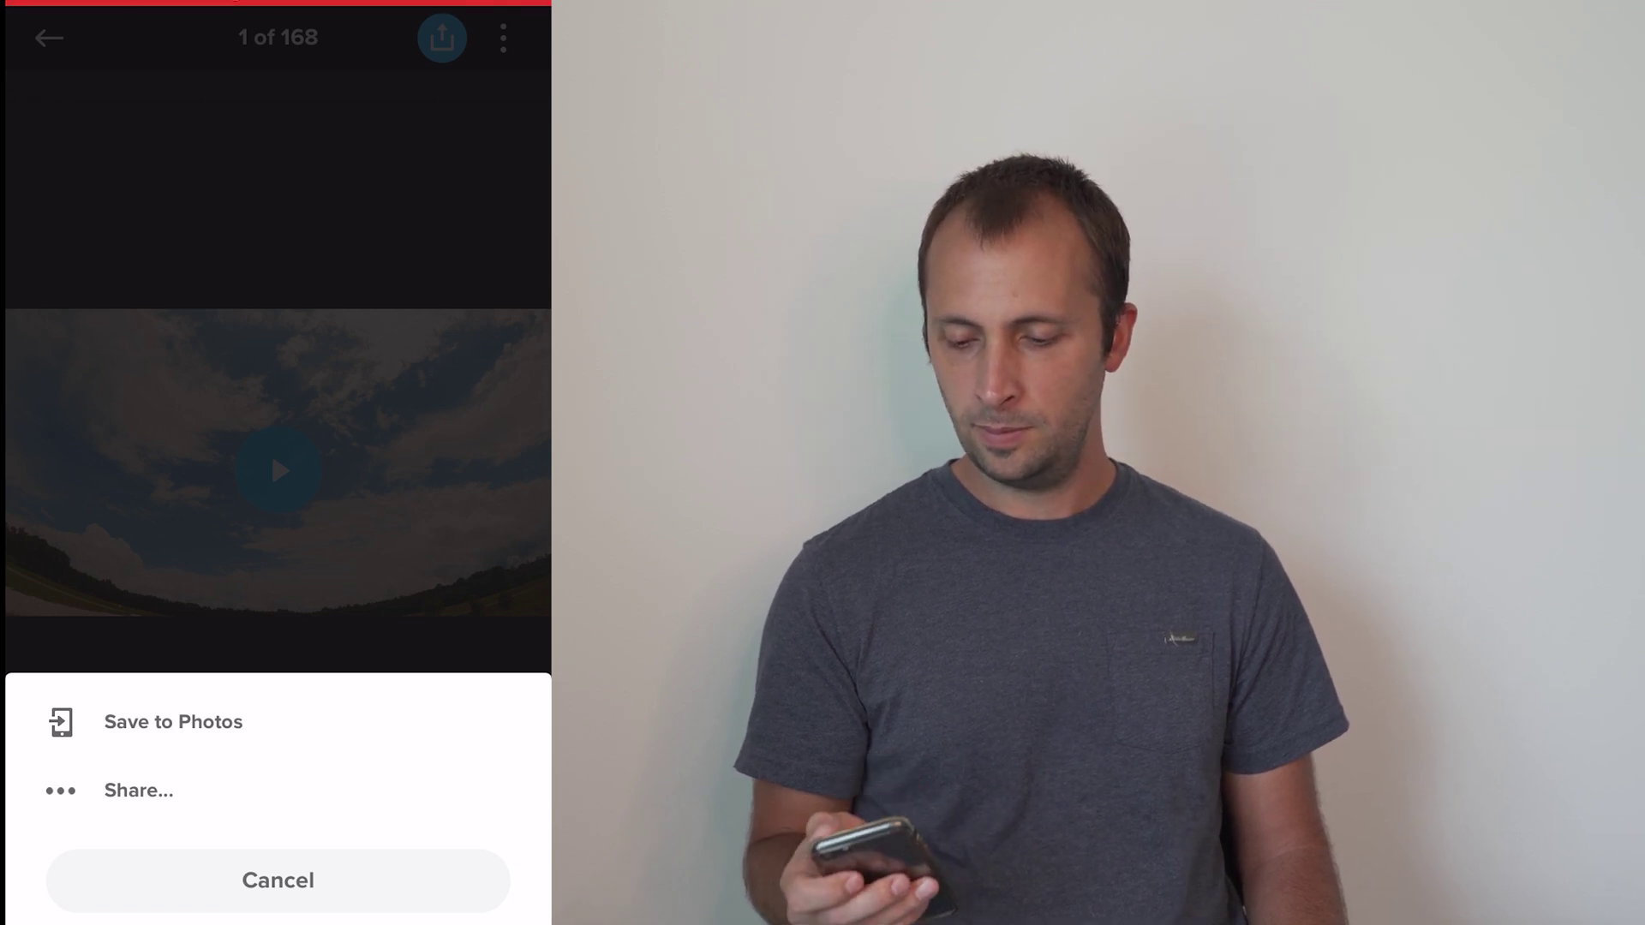
pyautogui.click(138, 789)
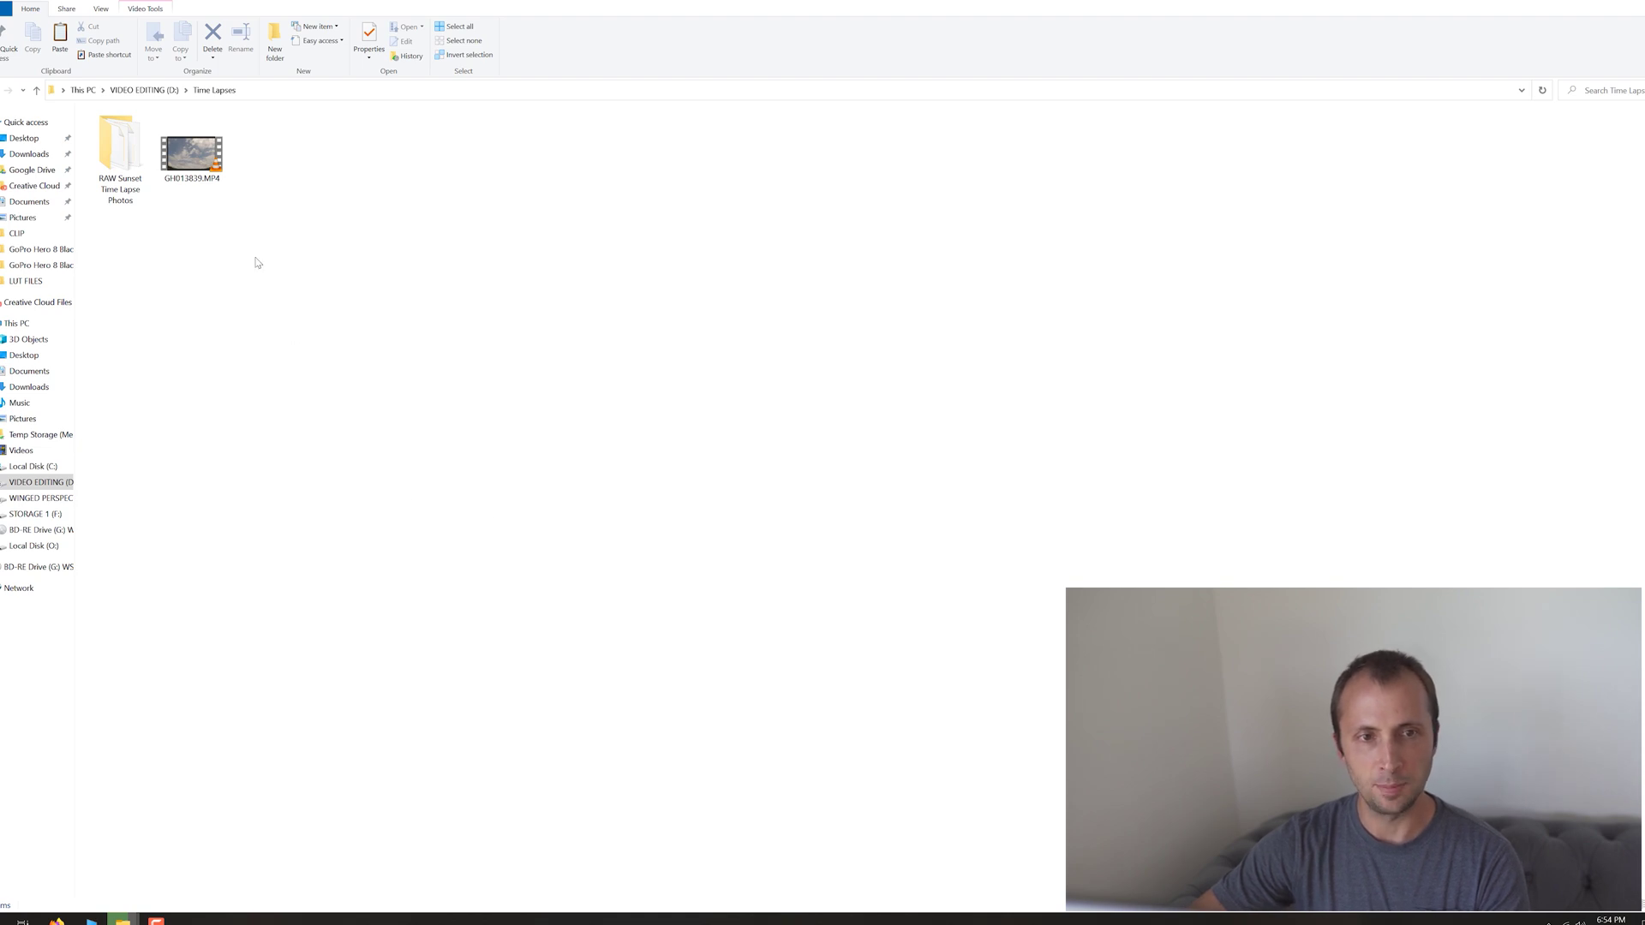
# In File Explorer, select GH013839.MP4 in the Time Lapses folder and check the progress of the running file copy
pyautogui.click(195, 156)
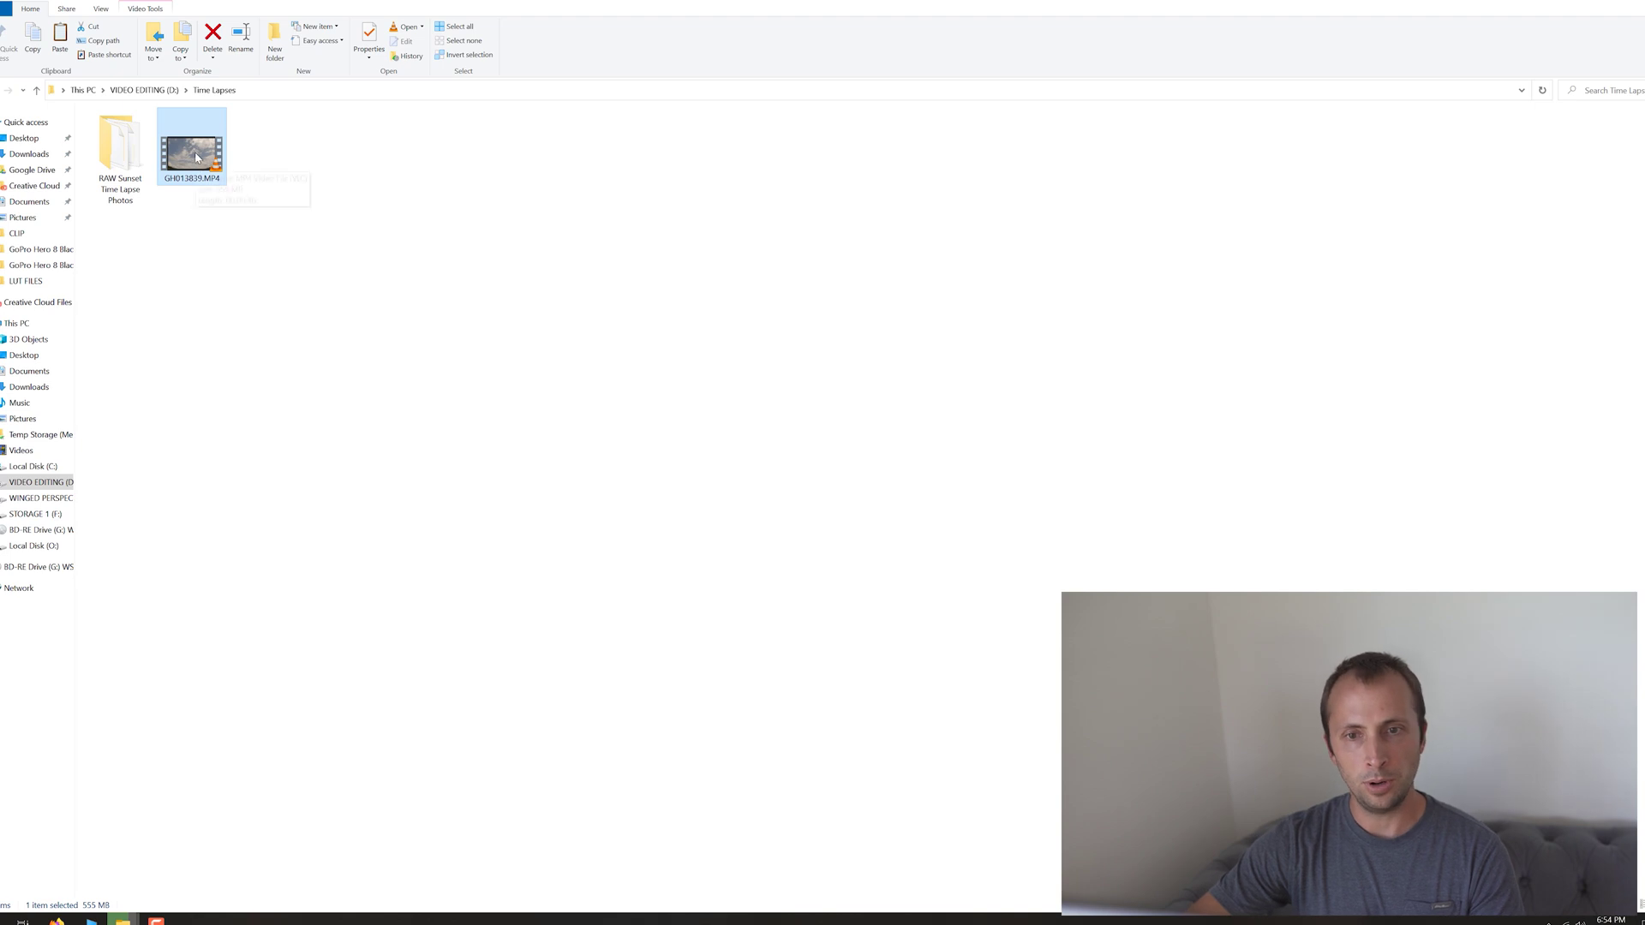
pyautogui.click(122, 921)
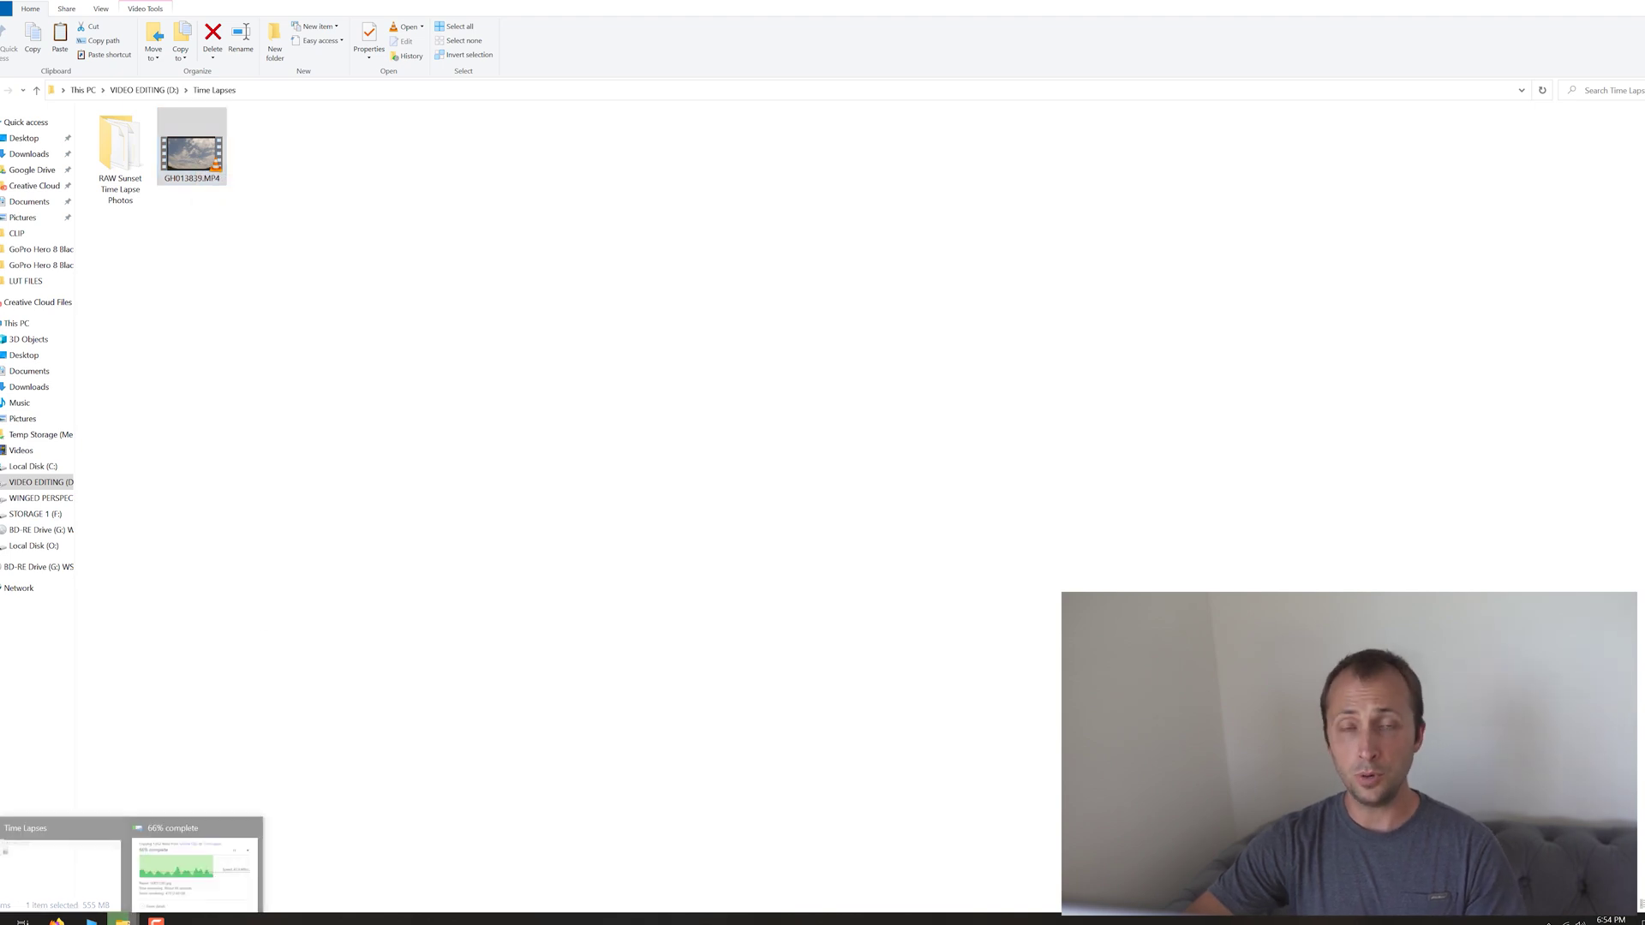
pyautogui.click(193, 872)
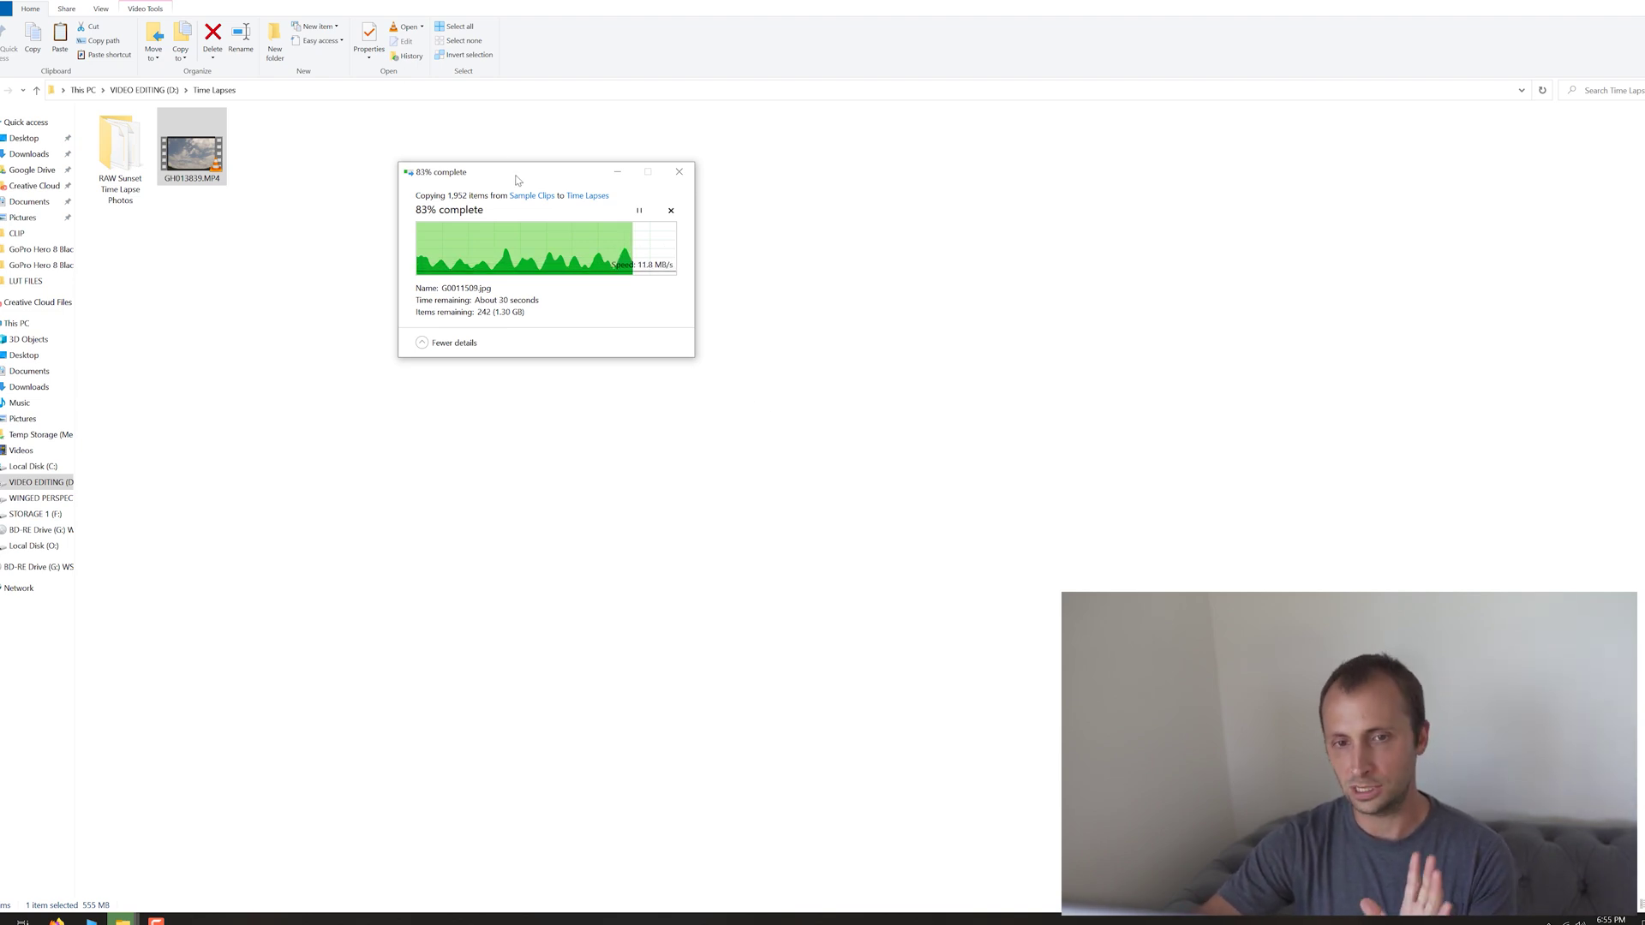
pyautogui.moveTo(534, 180); pyautogui.dragTo(599, 170)
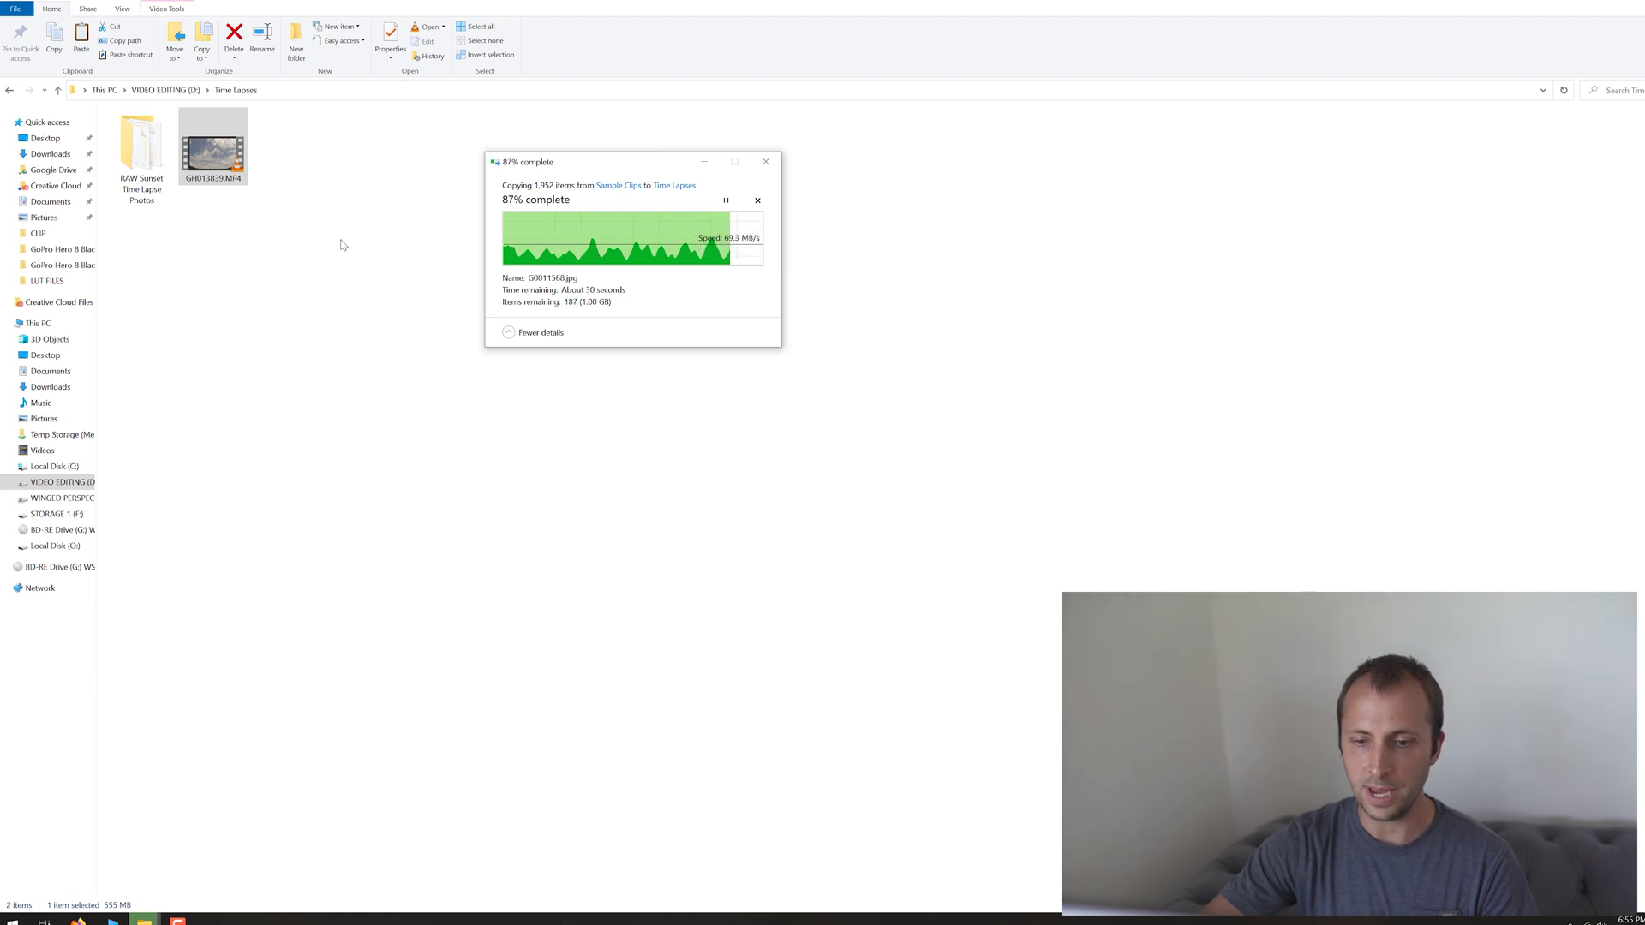
# Play GH013839.MP4 from the Time Lapses folder in the media player, leave full screen and close the player
pyautogui.click(210, 154)
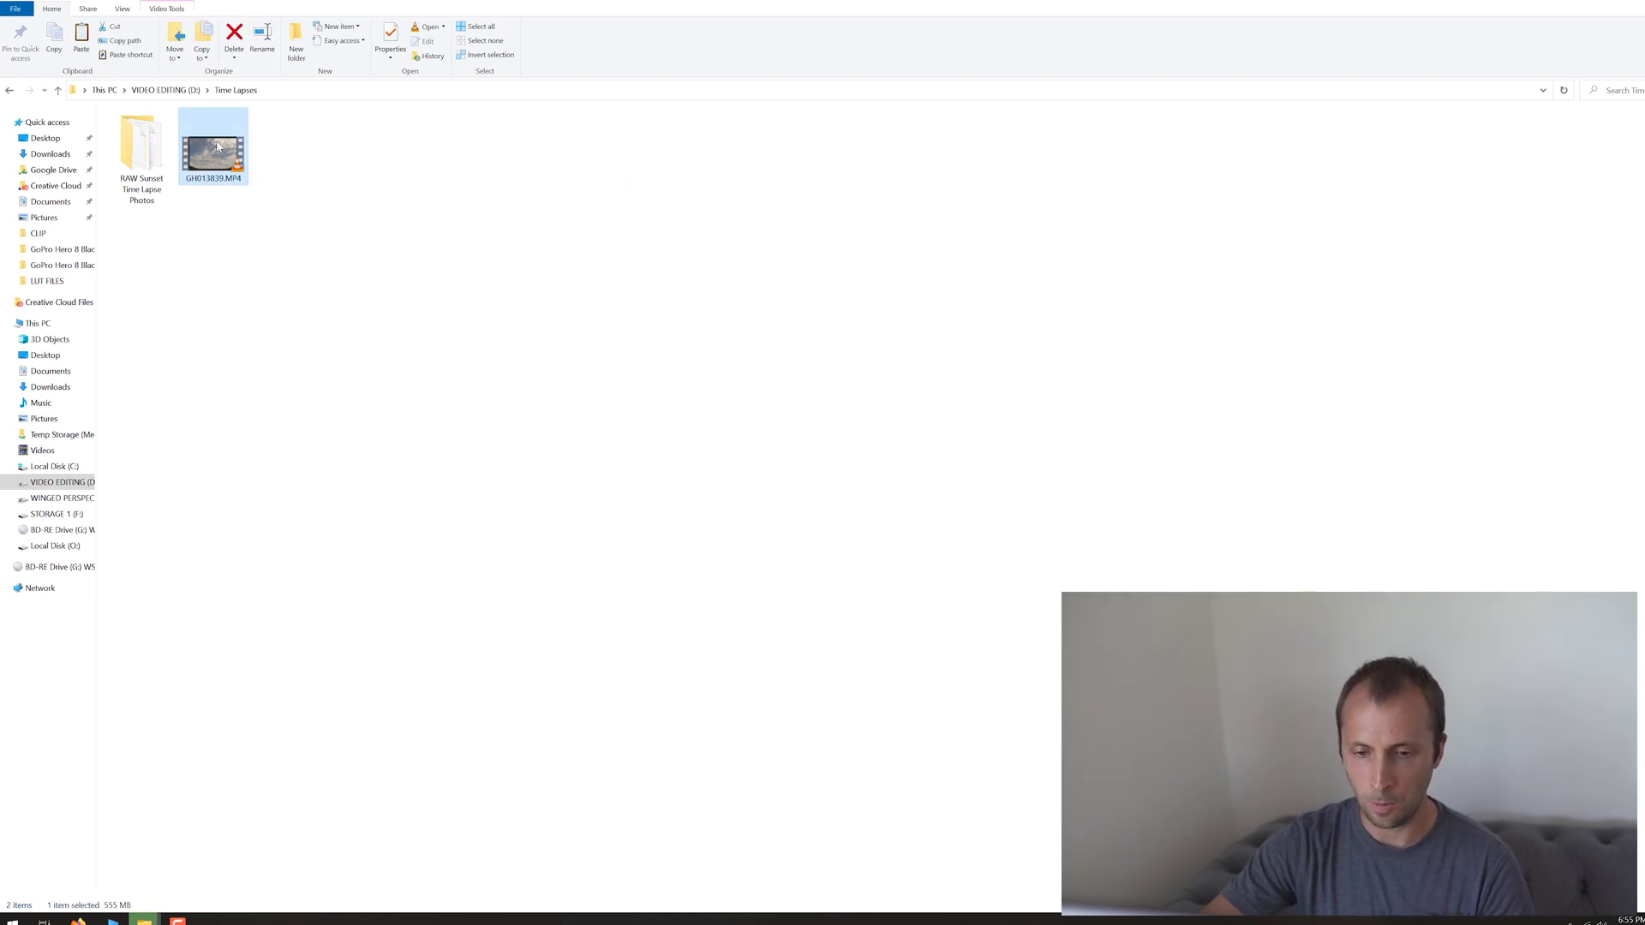
pyautogui.doubleClick(218, 146)
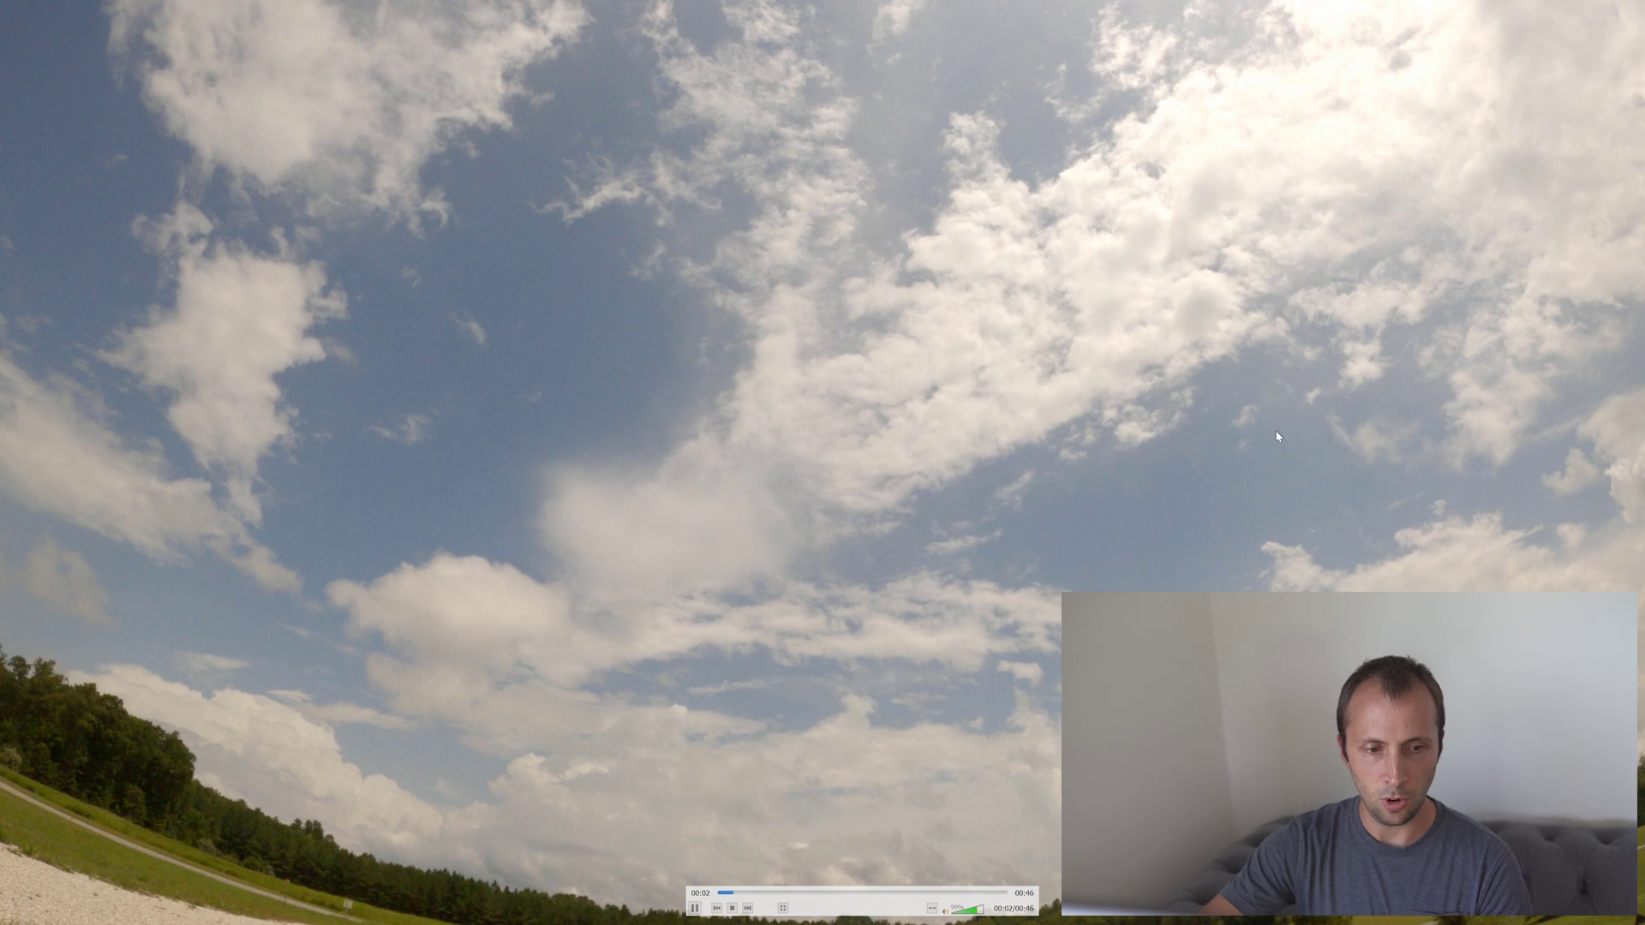
pyautogui.doubleClick(1148, 382)
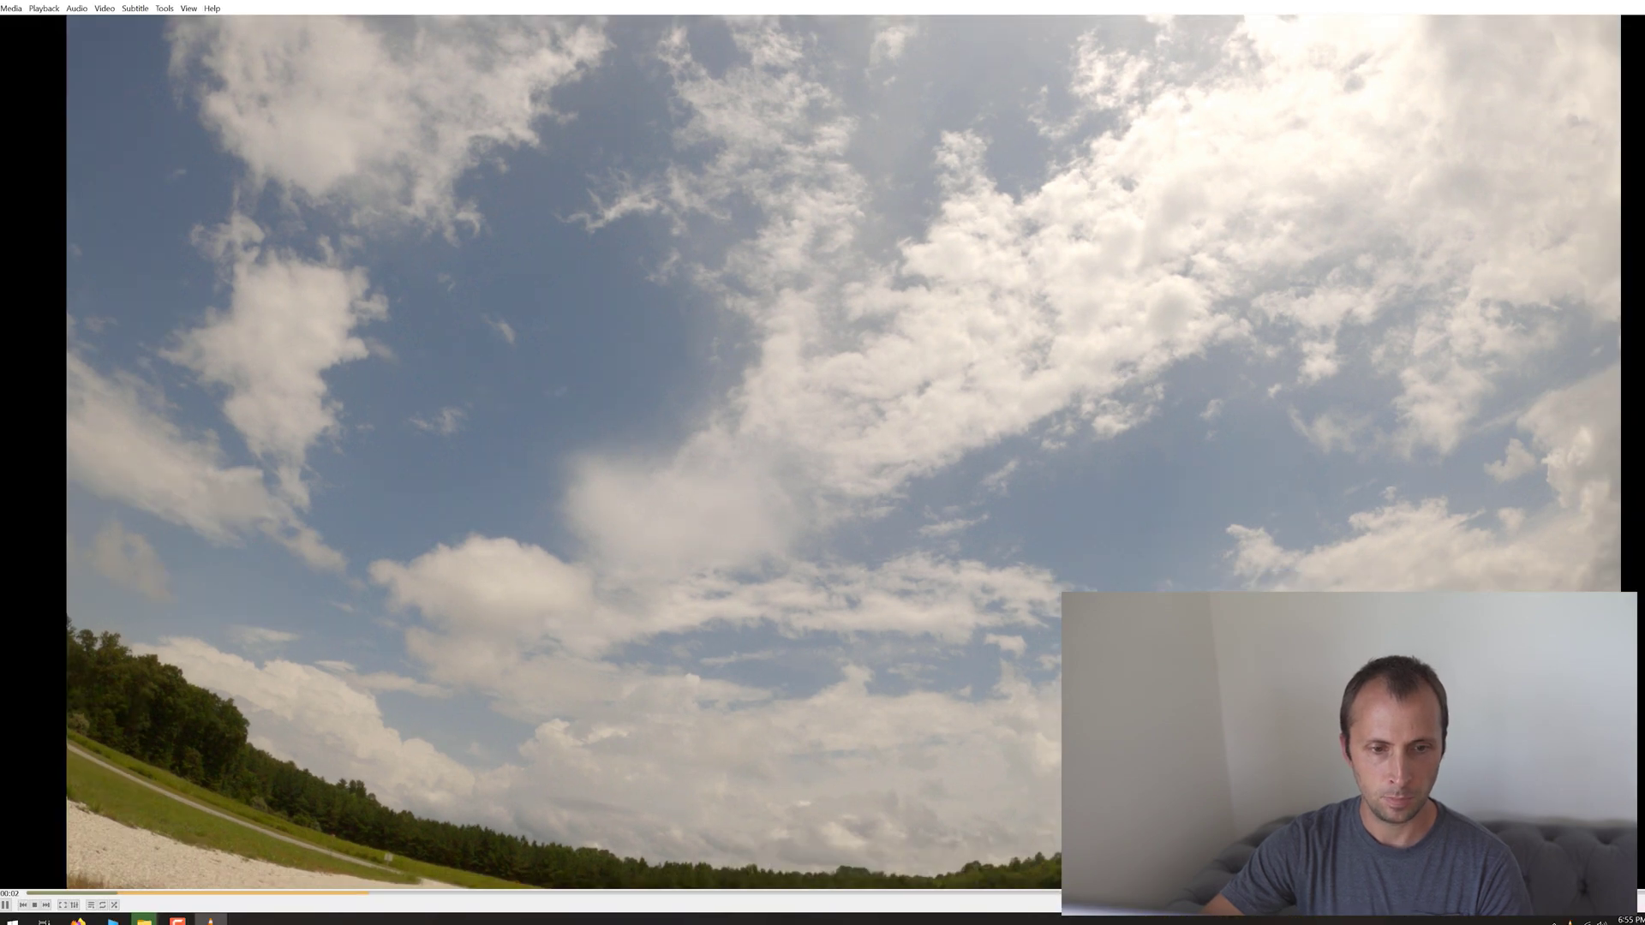
pyautogui.hotkey('ctrl', 'q')
# Launch Adobe Premiere Pro
pyautogui.click(12, 921)
pyautogui.click(110, 782)
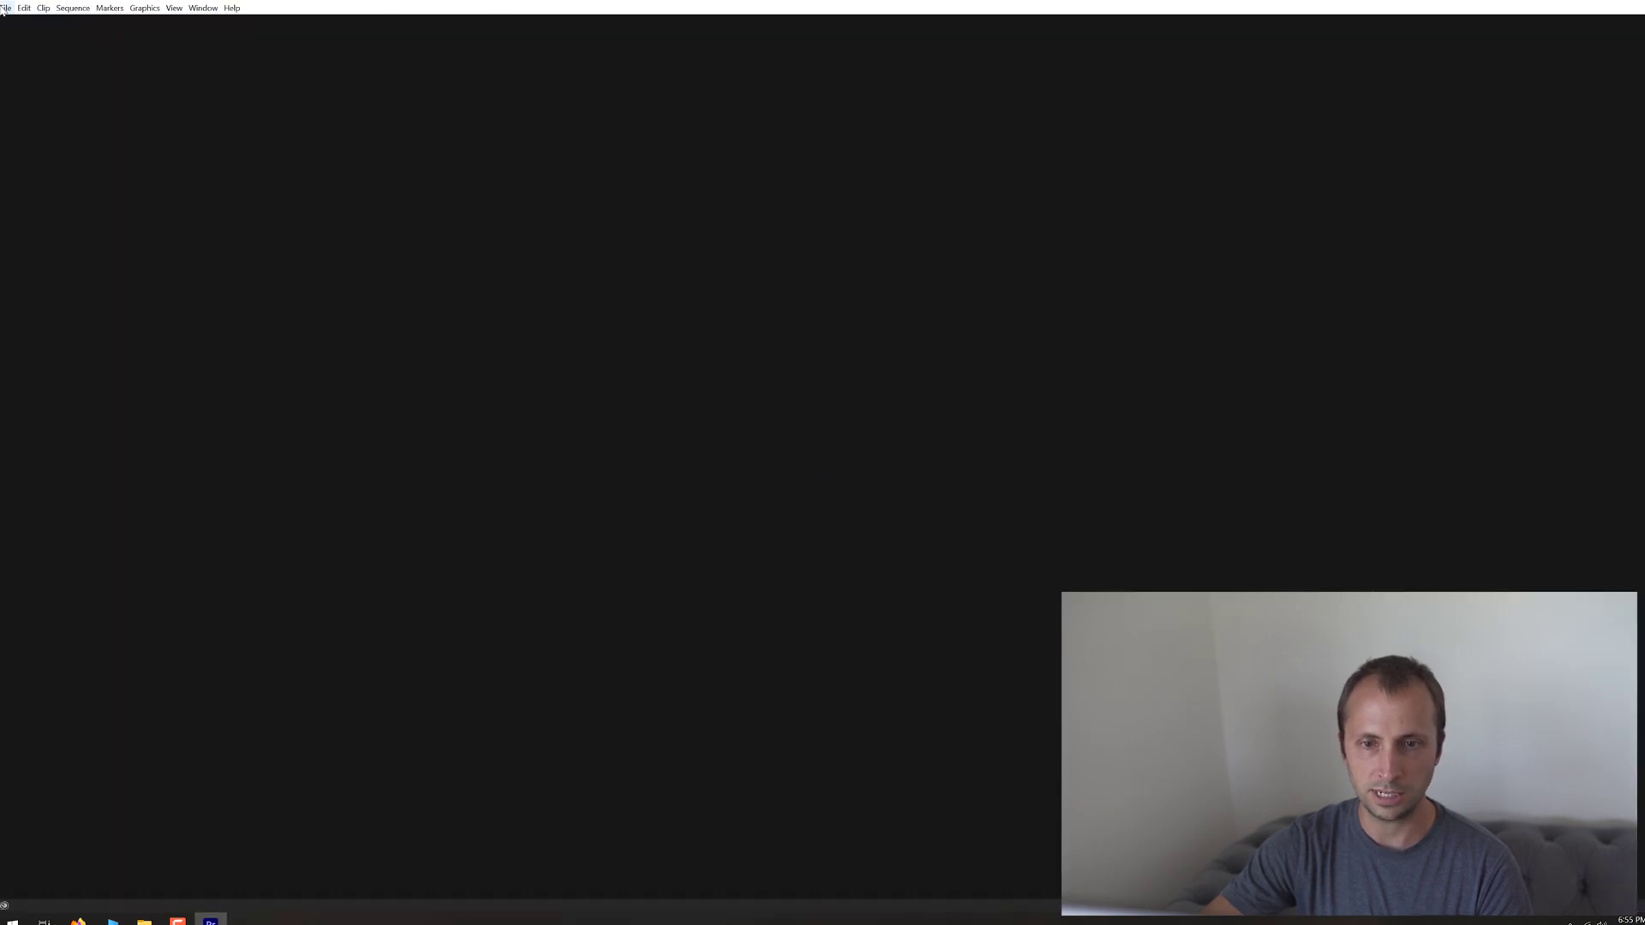
# Create a new project named "Technique #2 Time Lapse" in the Time Lapses folder
pyautogui.hotkey('ctrl', 'alt', 'n')
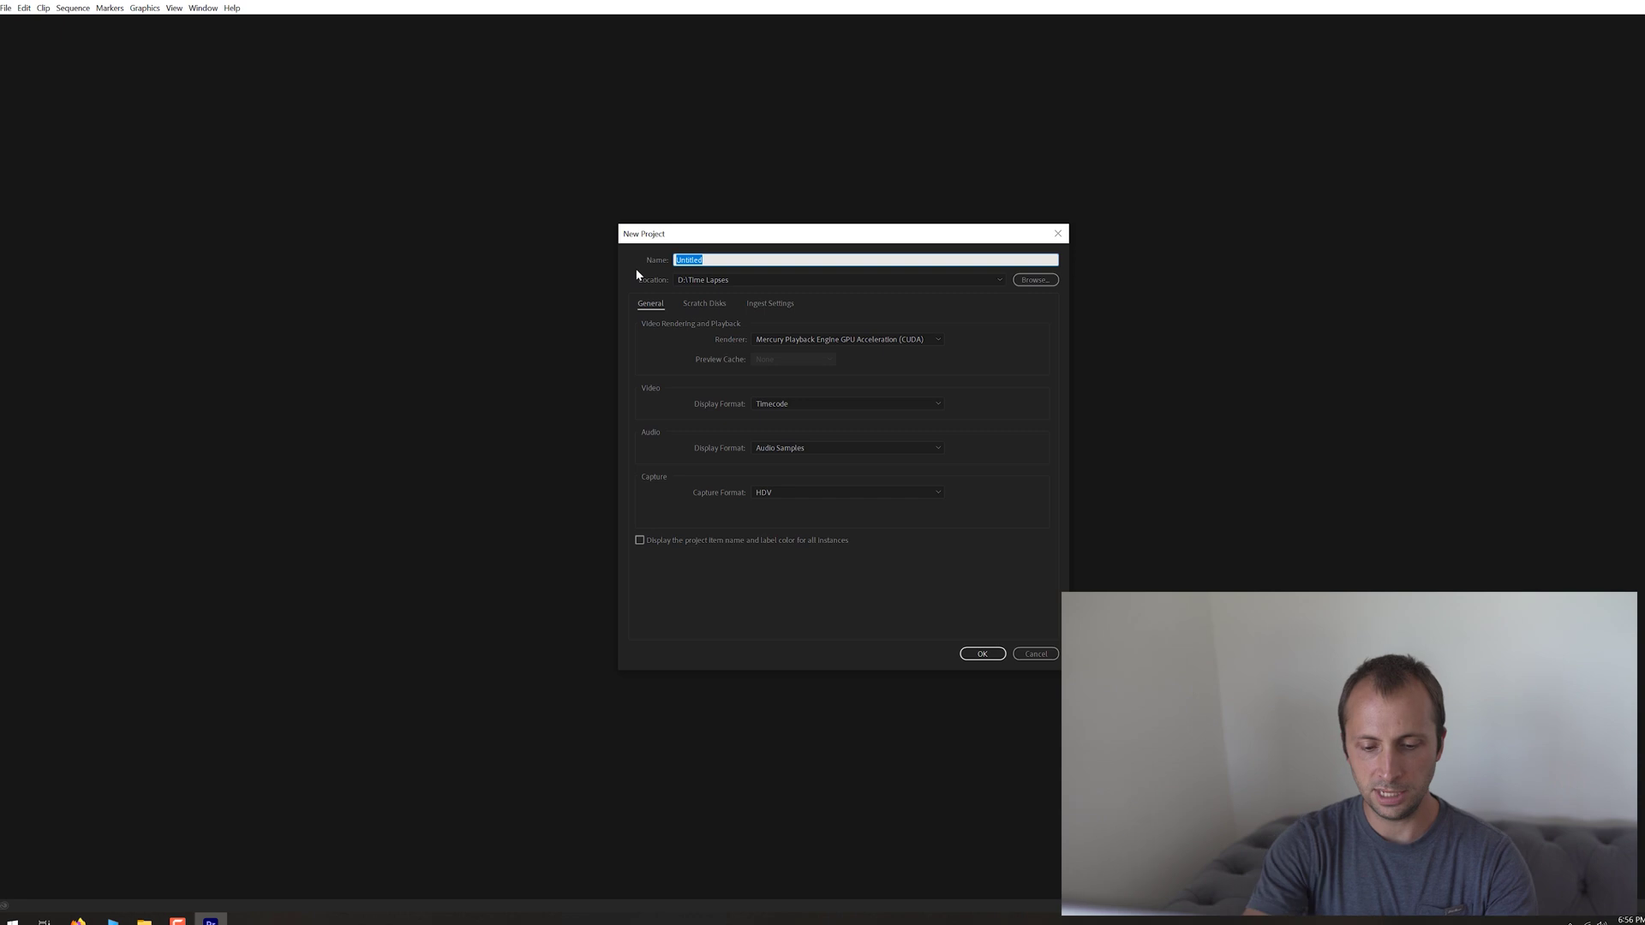
pyautogui.write('Technique')
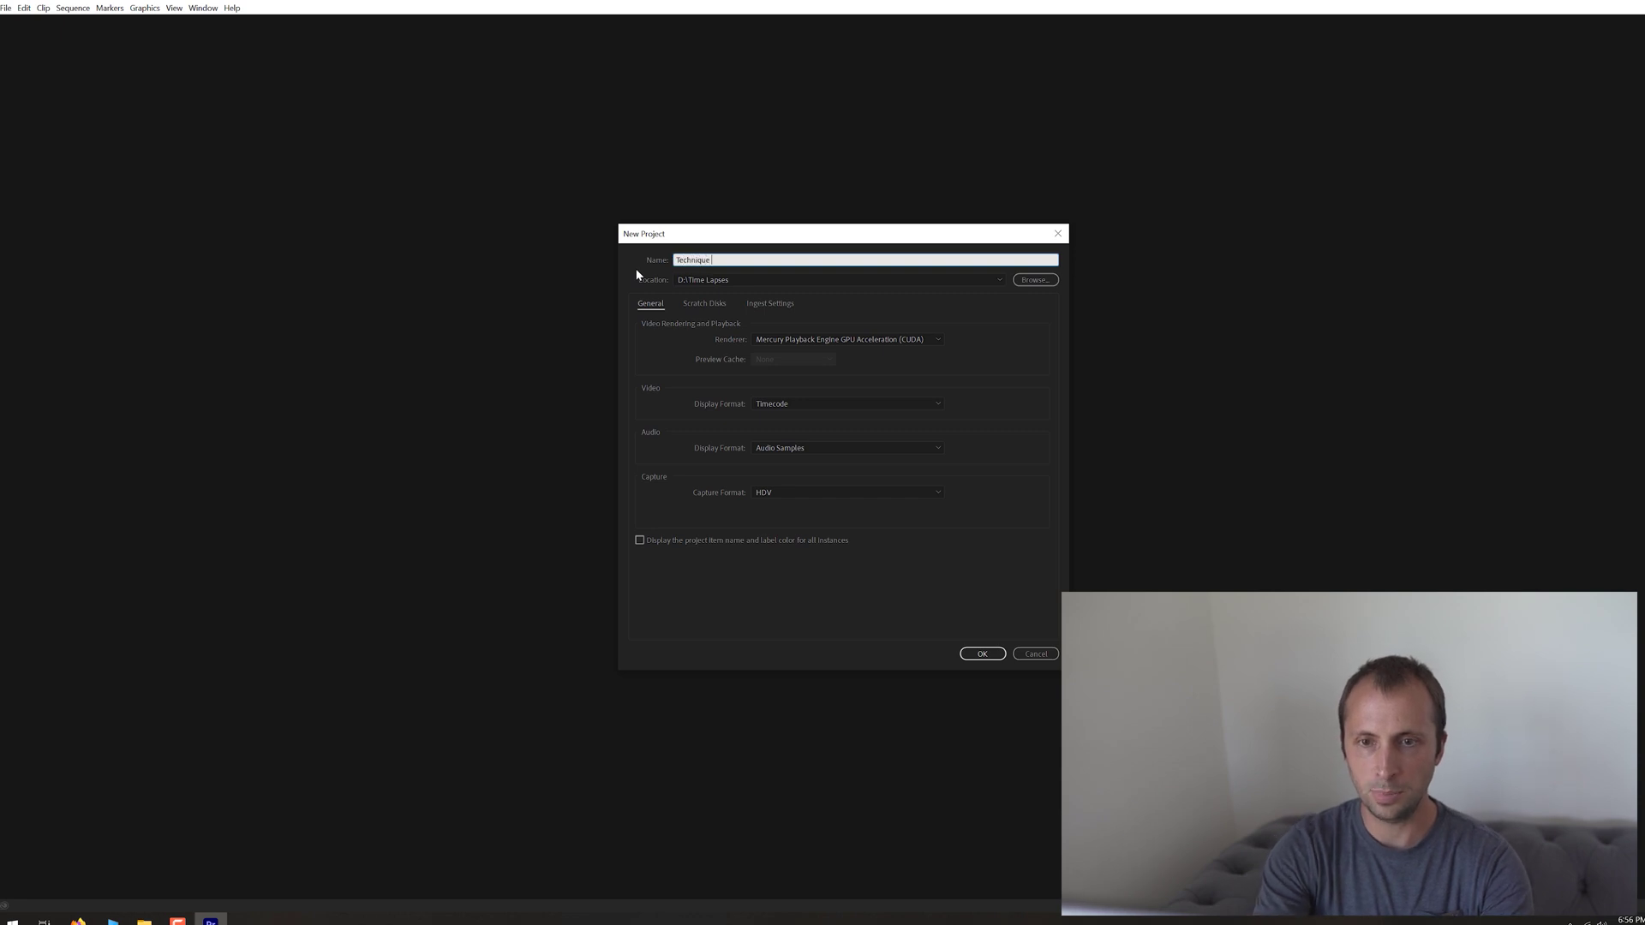
pyautogui.write(' #2')
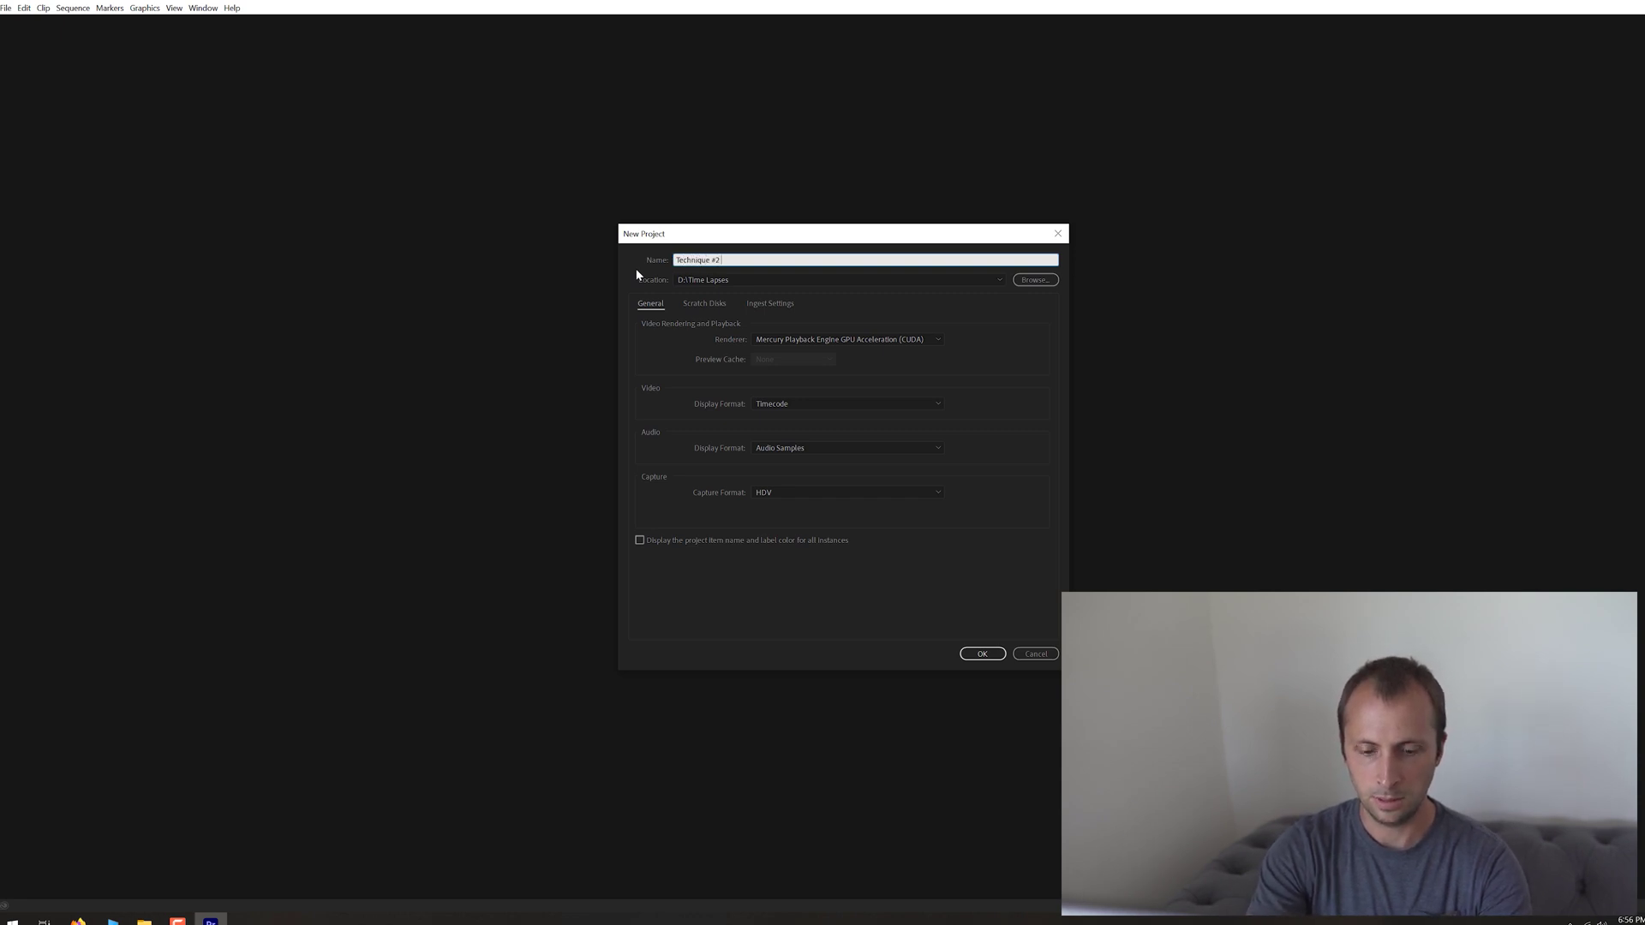
pyautogui.write(' Time Lapse')
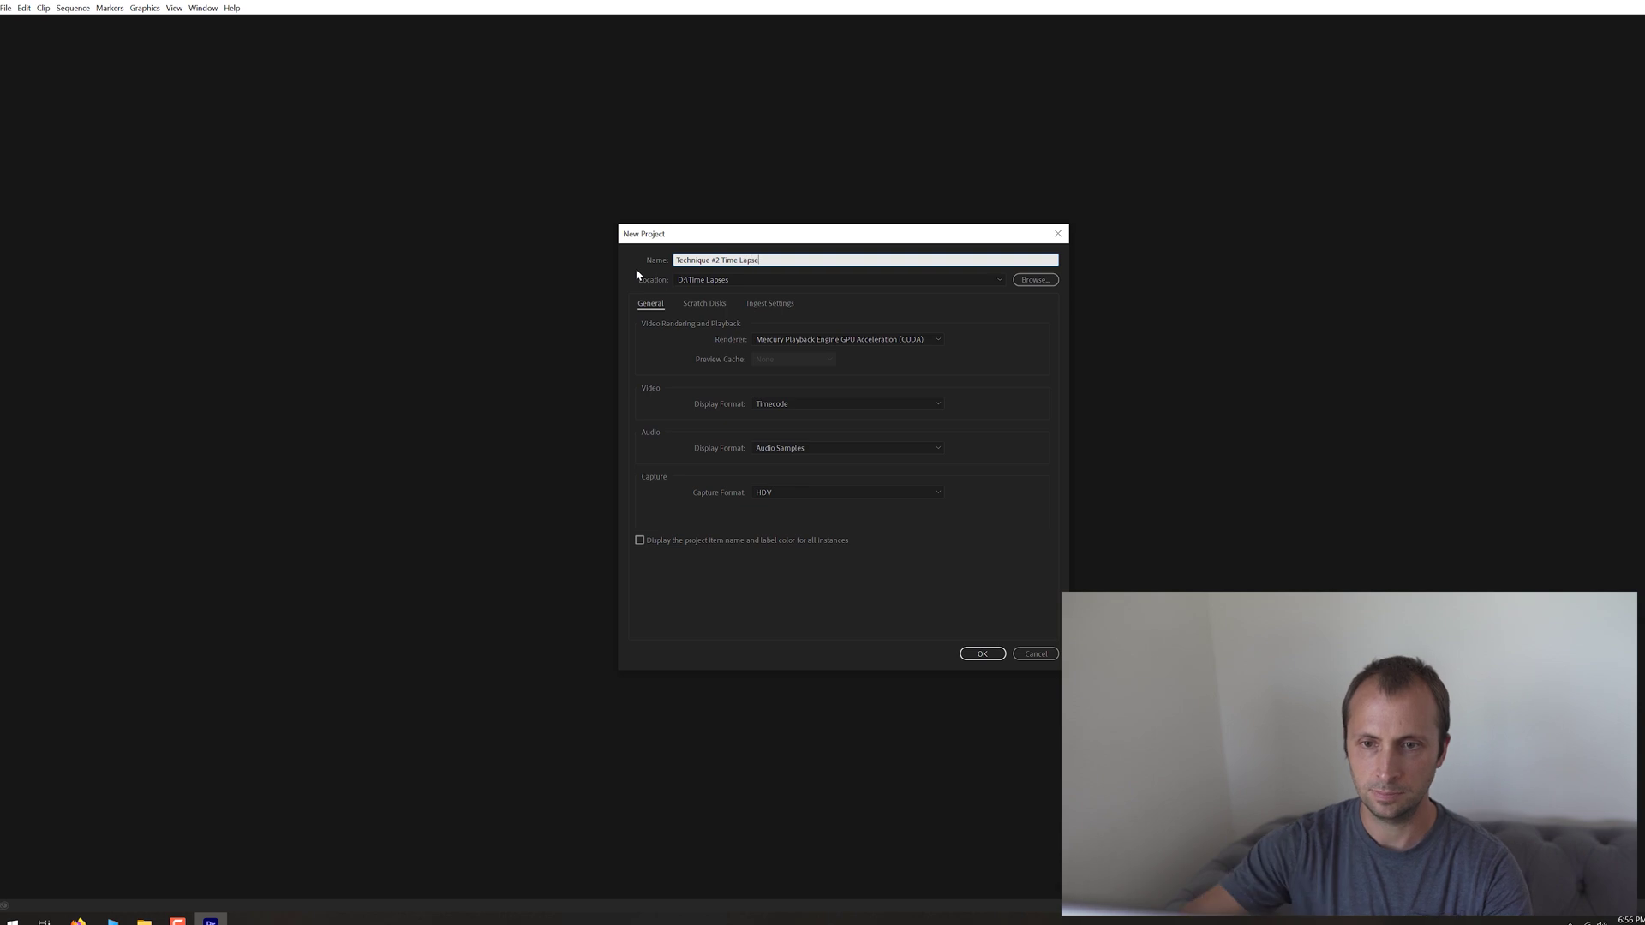
pyautogui.click(982, 655)
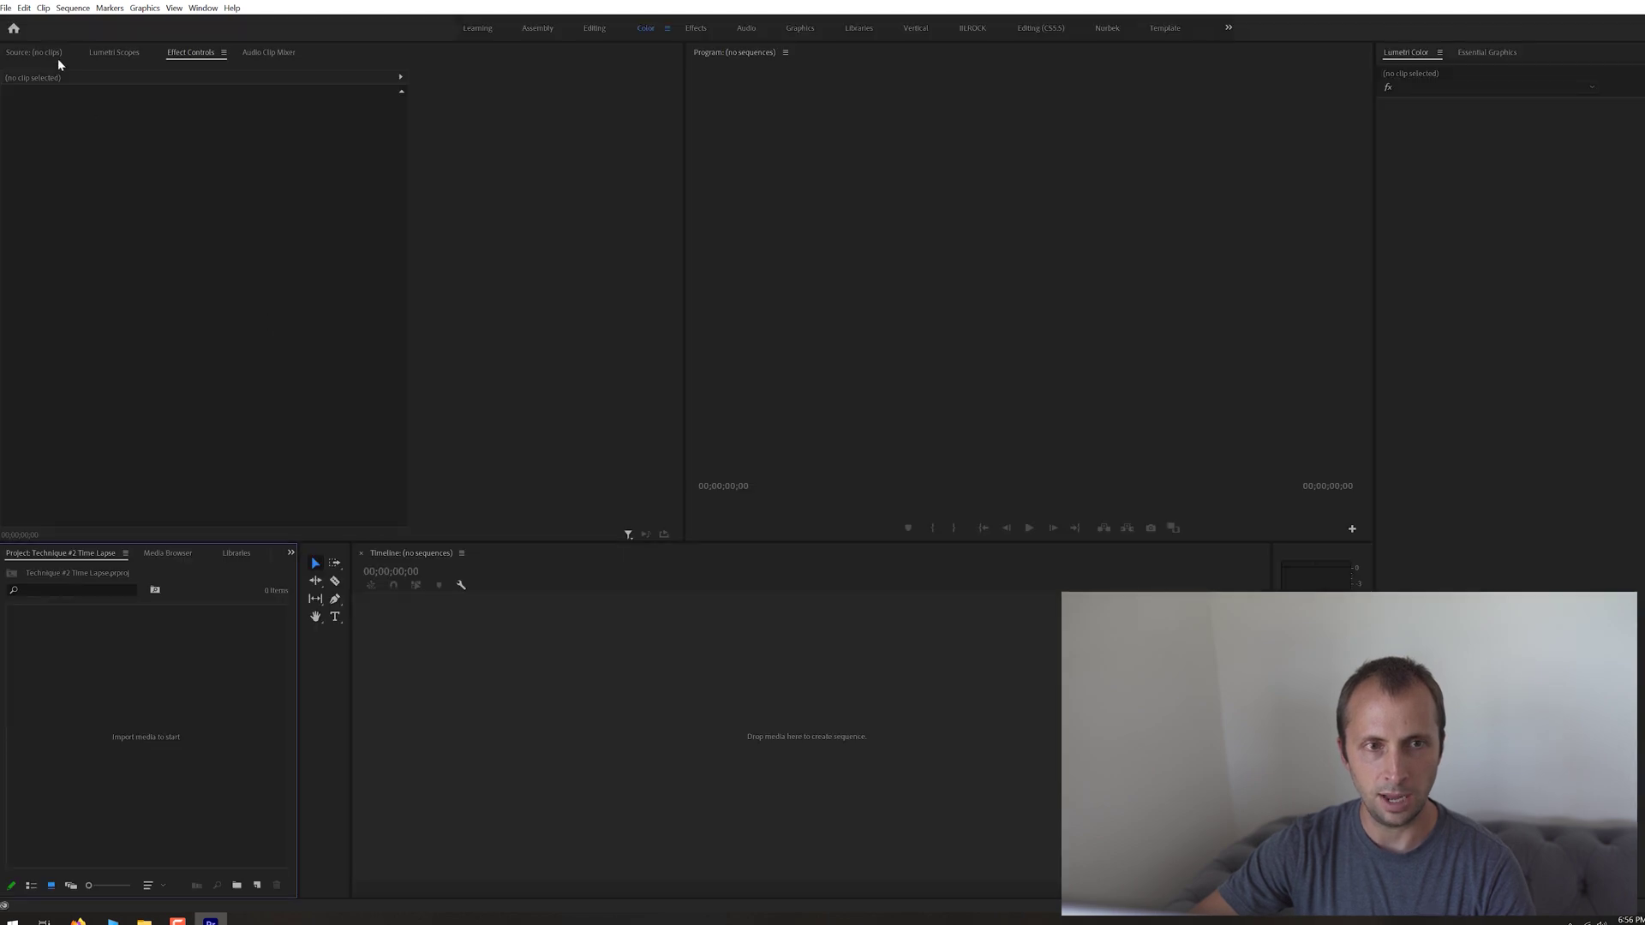
# Import the GH013839.MP4 time-lapse clip into the project and deselect it
pyautogui.click(5, 8)
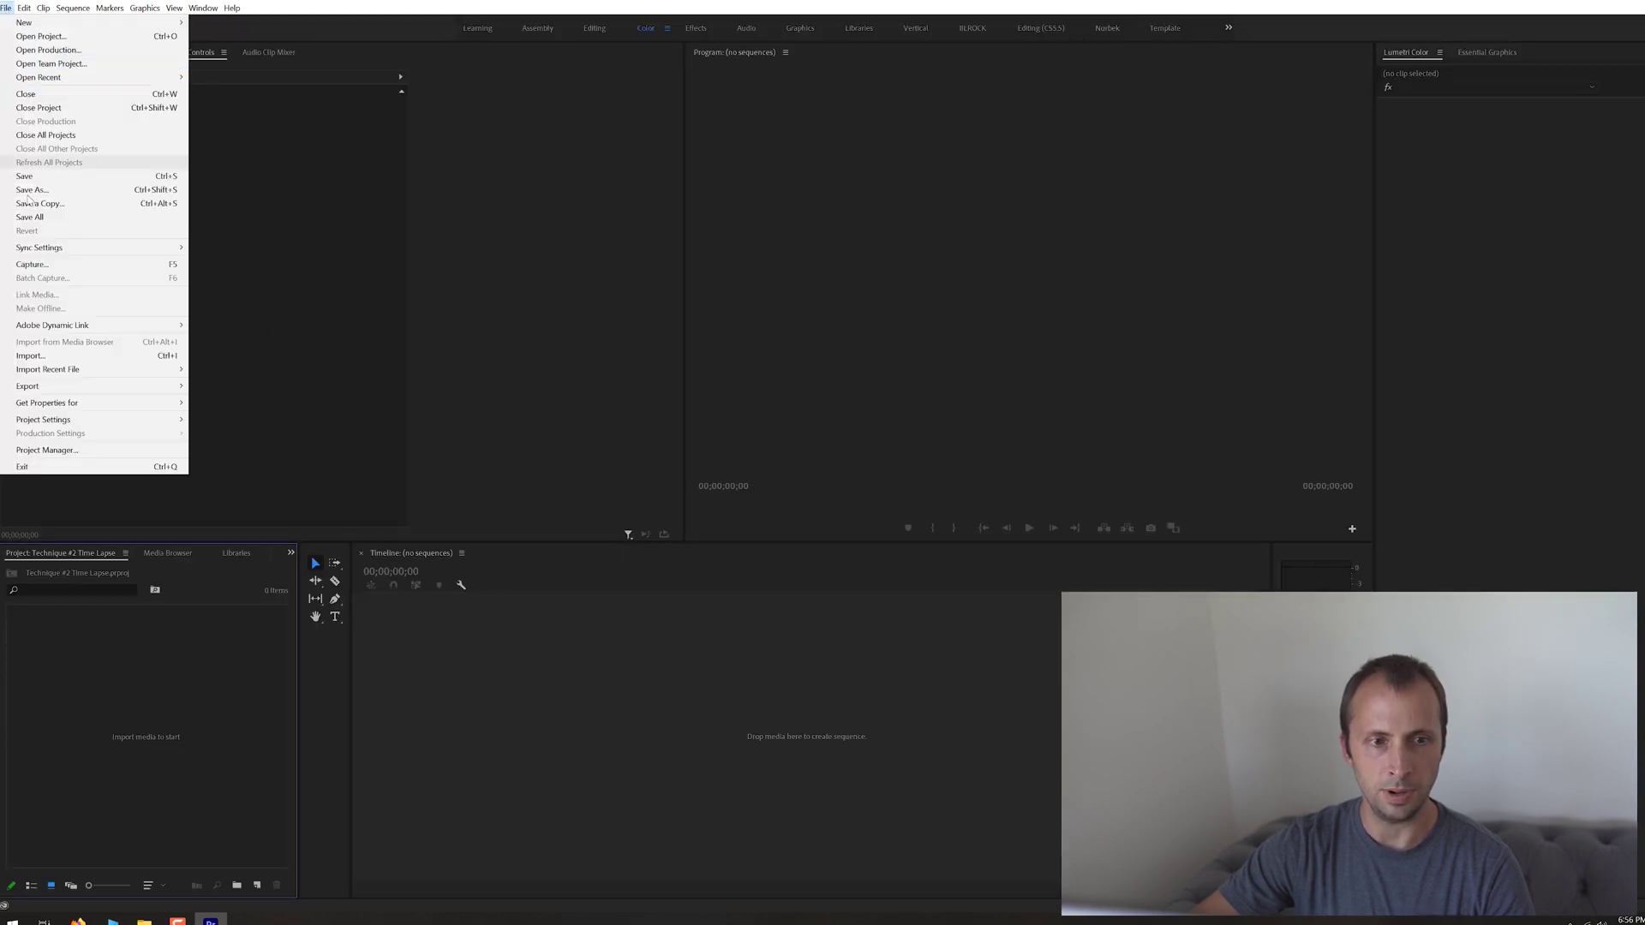
pyautogui.click(52, 359)
pyautogui.click(241, 144)
pyautogui.click(414, 407)
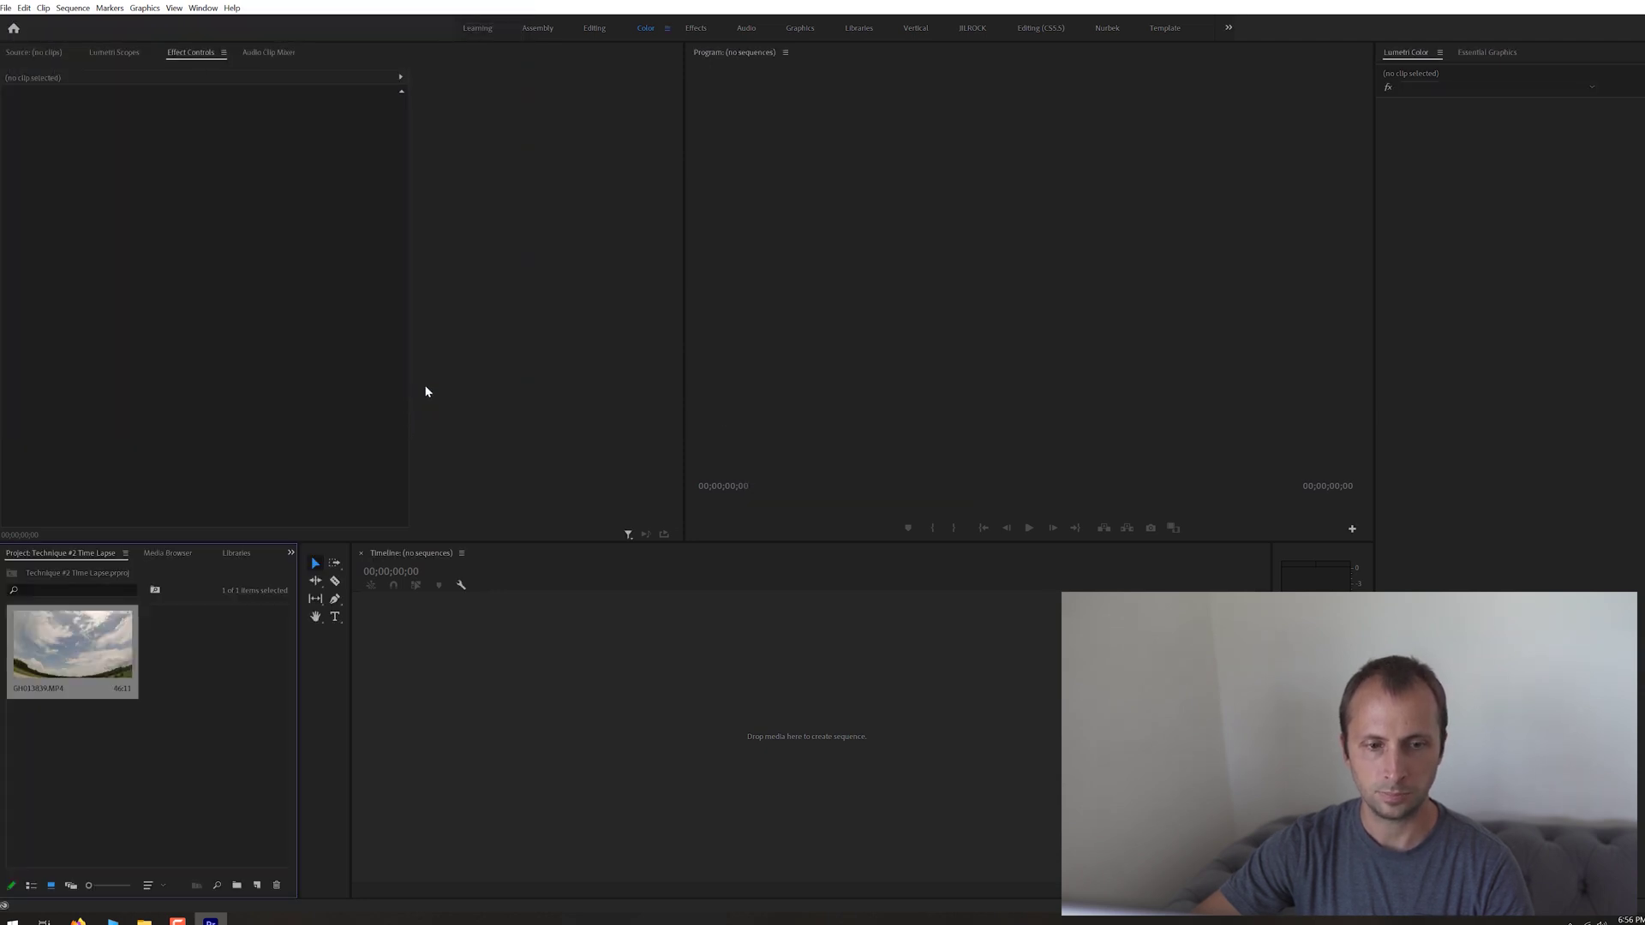
pyautogui.click(229, 716)
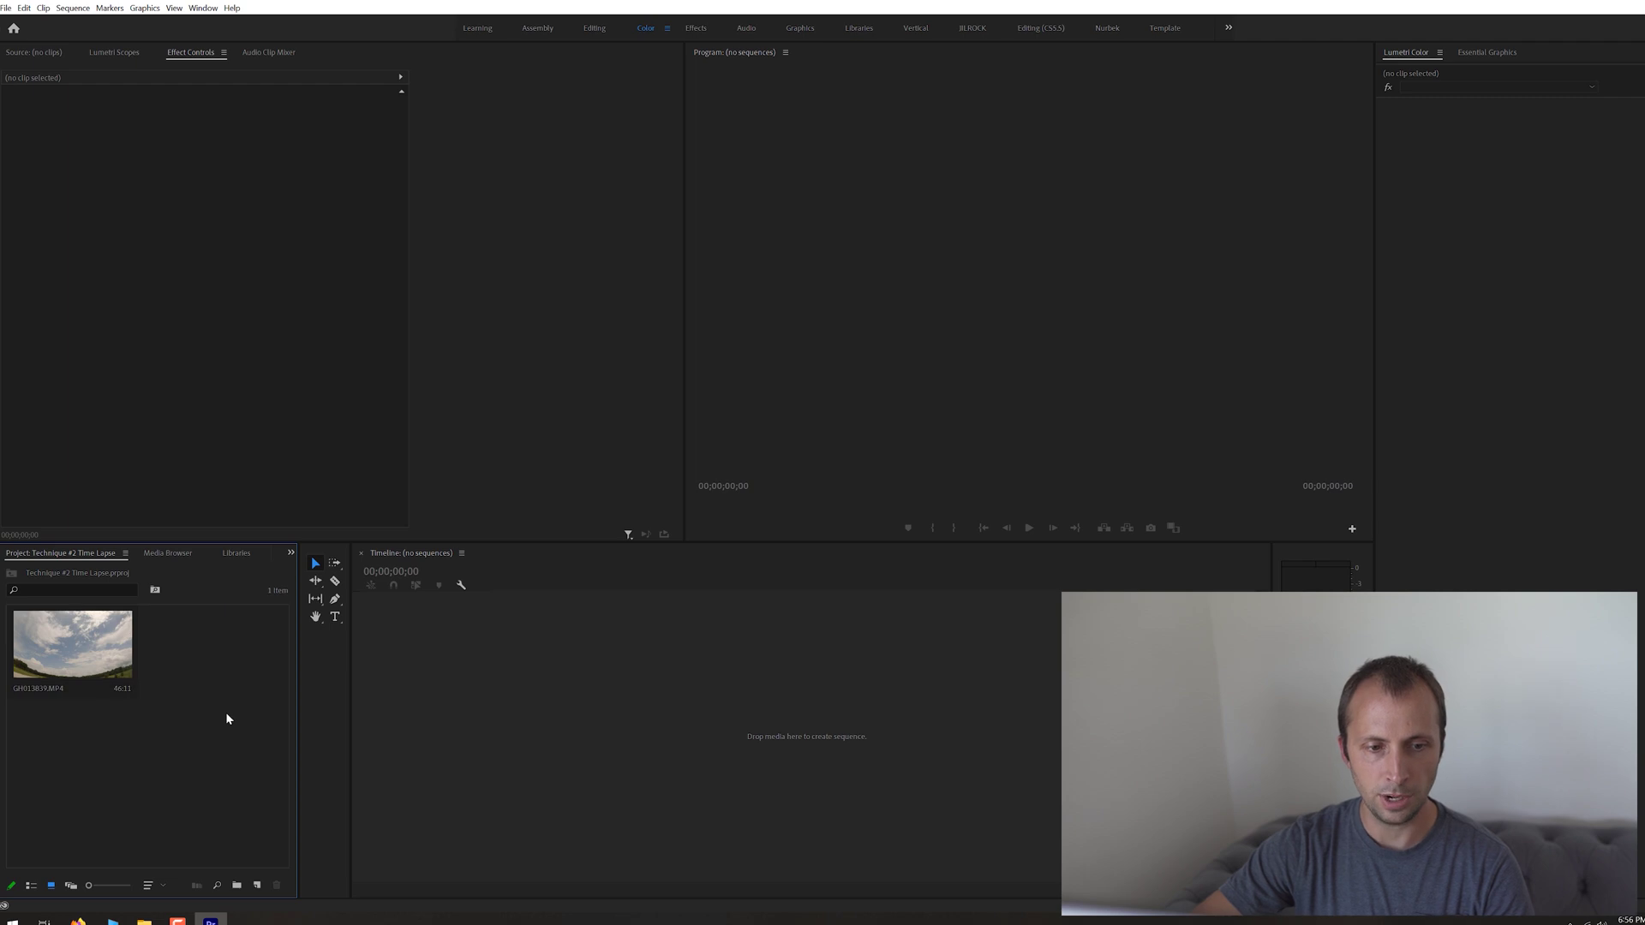
# Create a new sequence with a custom frame size of 3840 horizontal by 2160 vertical
pyautogui.click(5, 8)
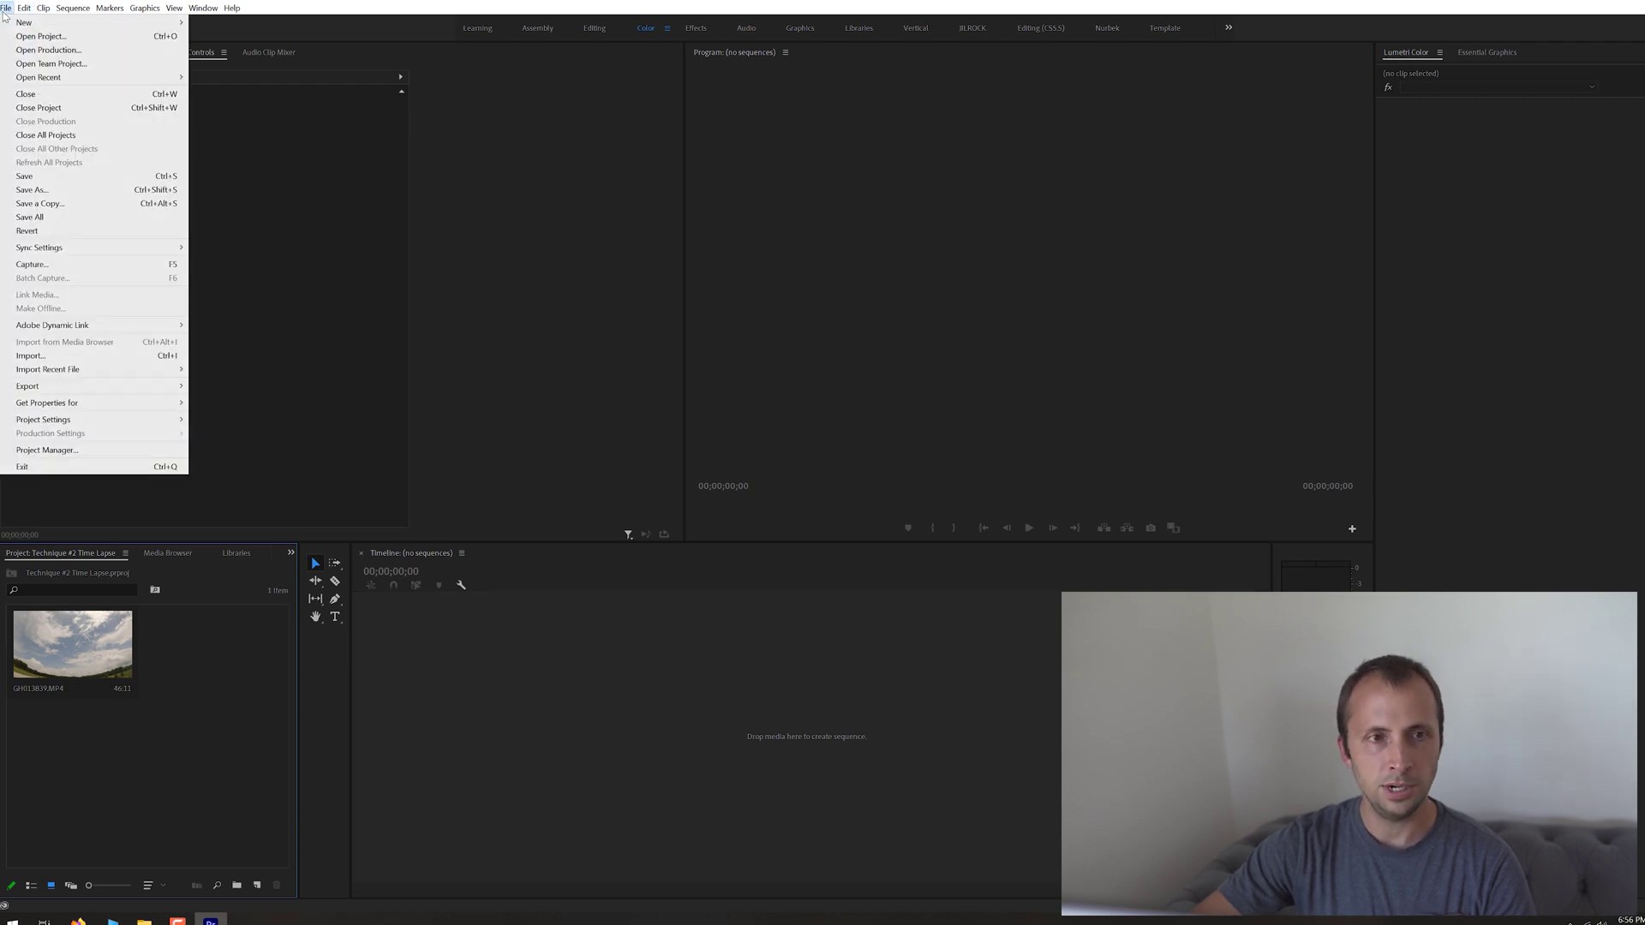
pyautogui.moveTo(16, 23)
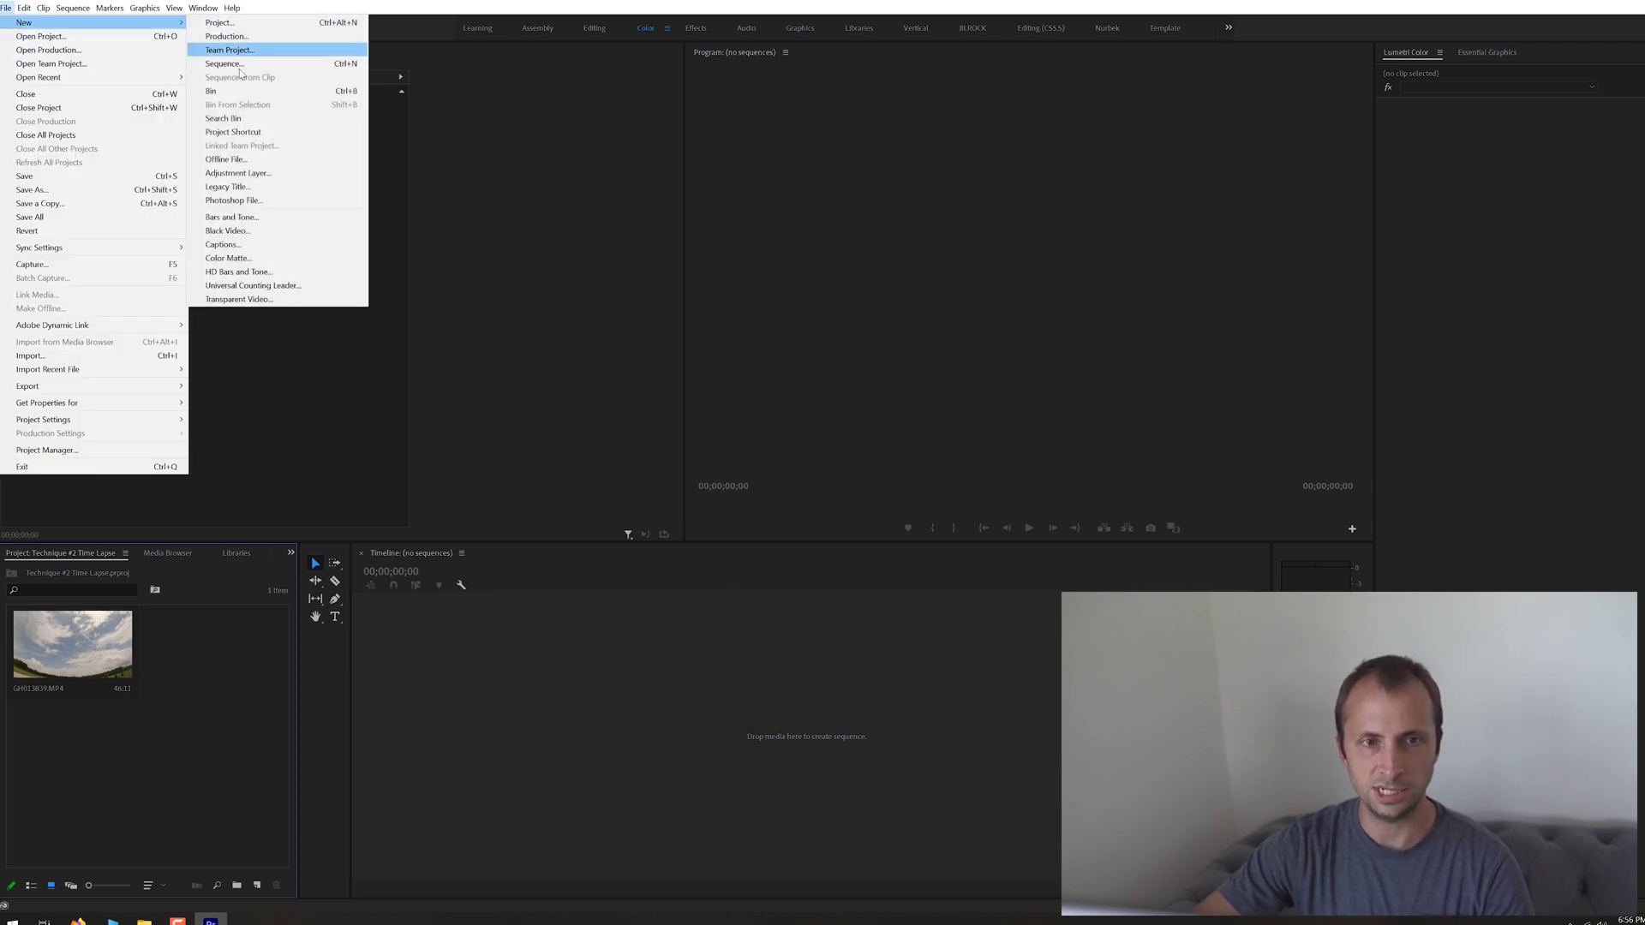
pyautogui.click(235, 65)
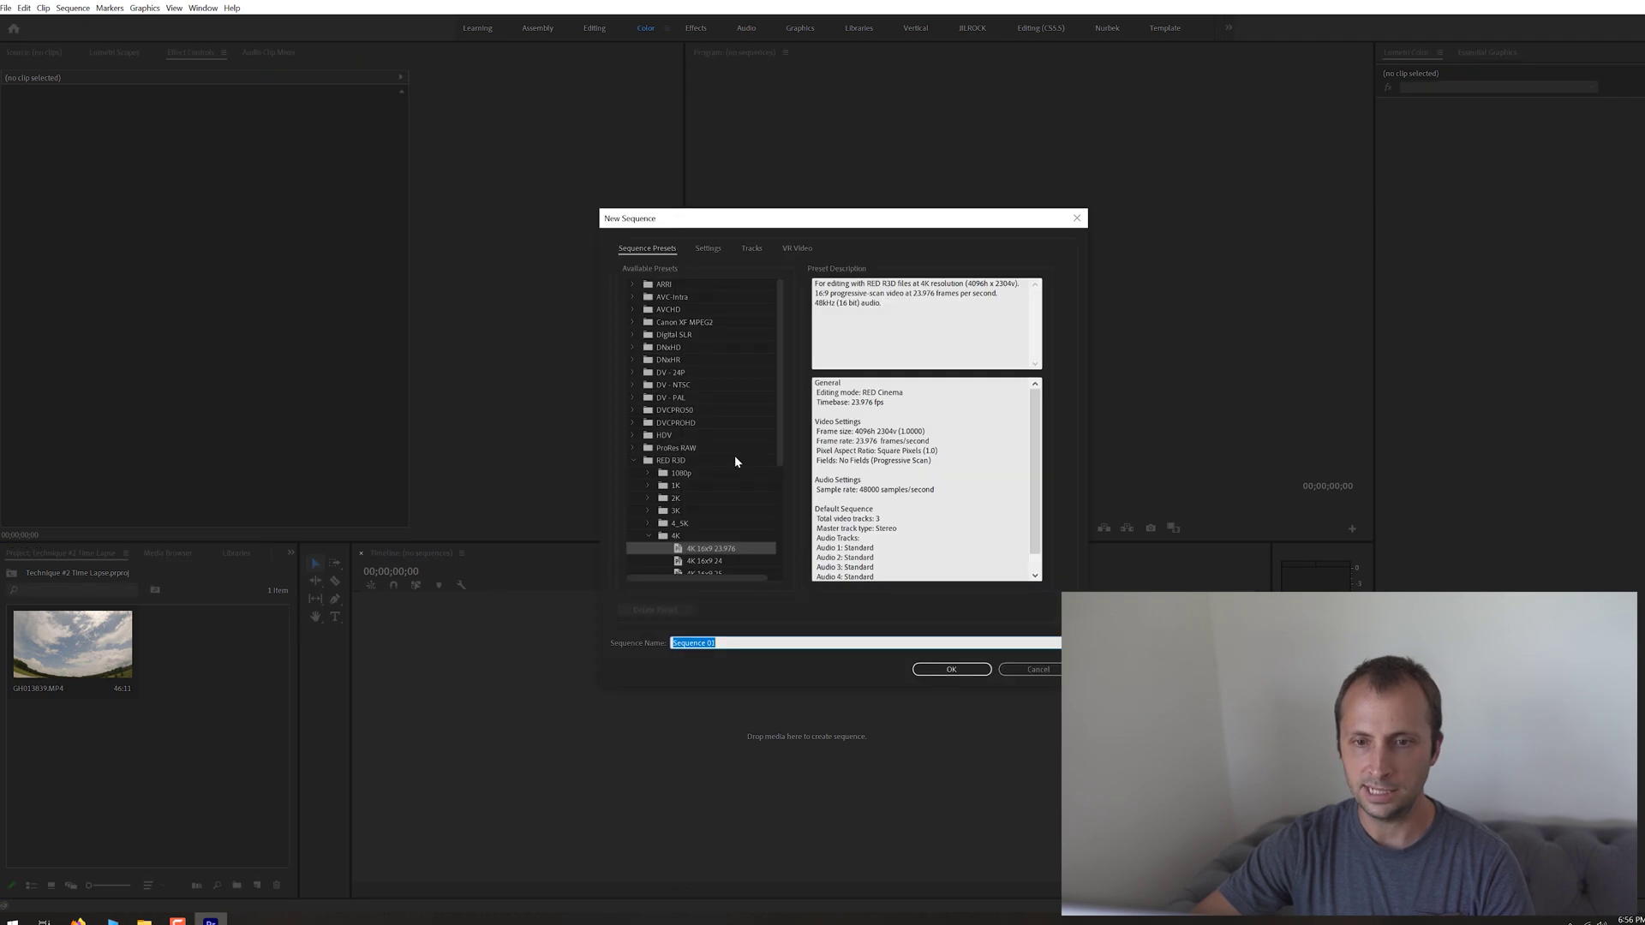
pyautogui.click(709, 249)
pyautogui.click(744, 324)
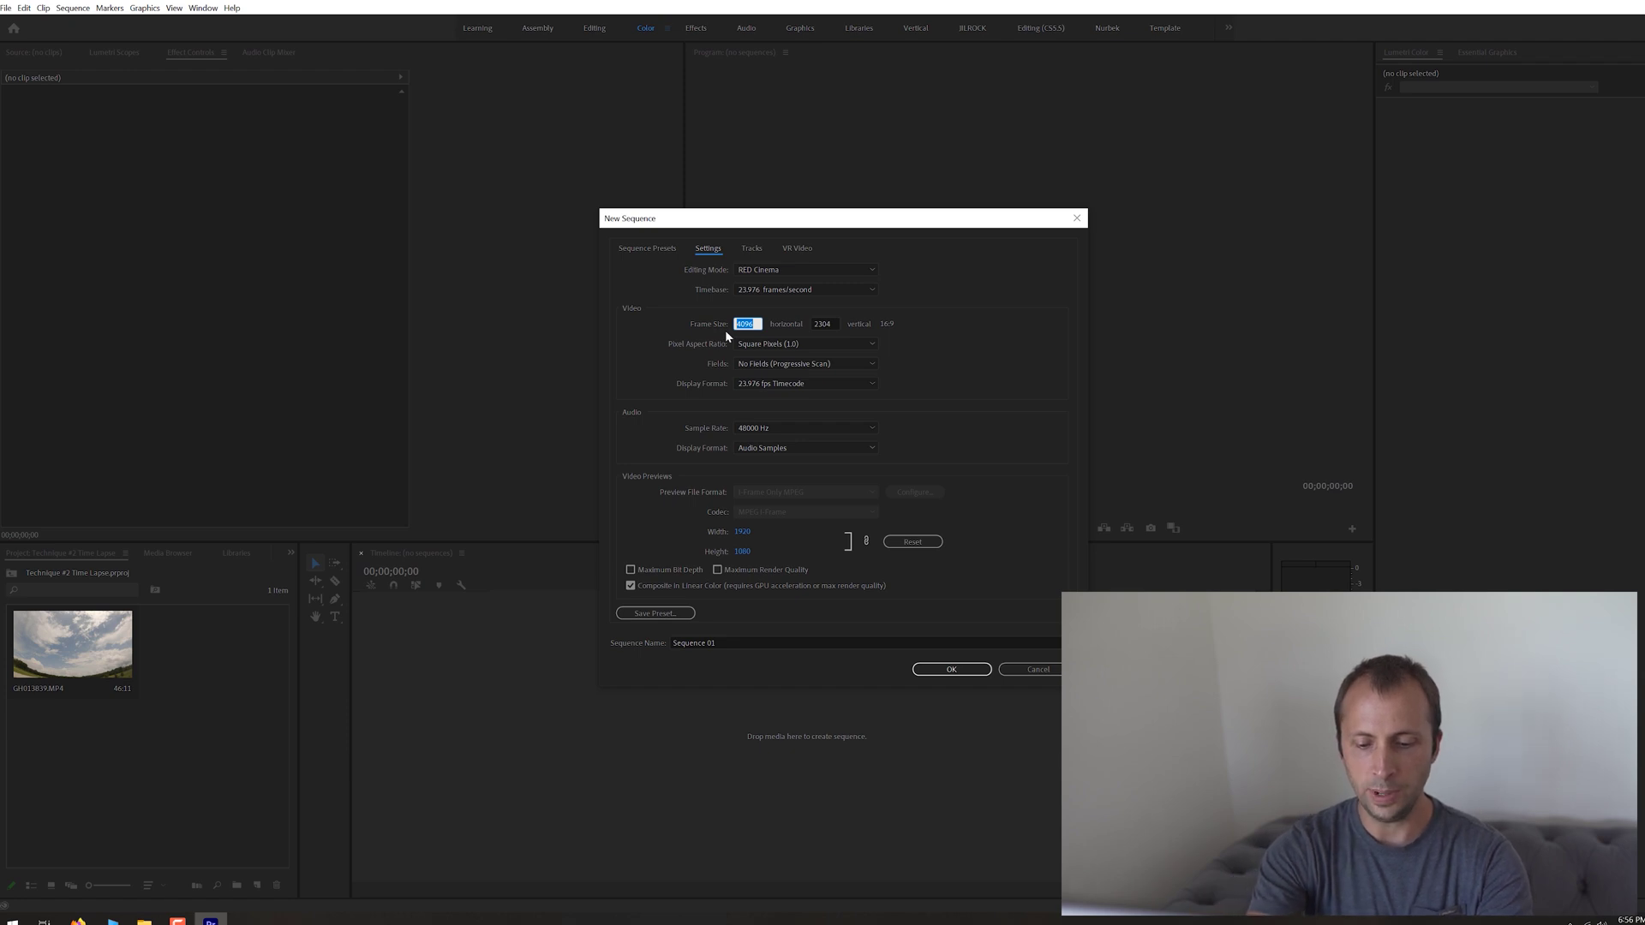
pyautogui.write('3840')
pyautogui.press('Tab')
pyautogui.write('2160')
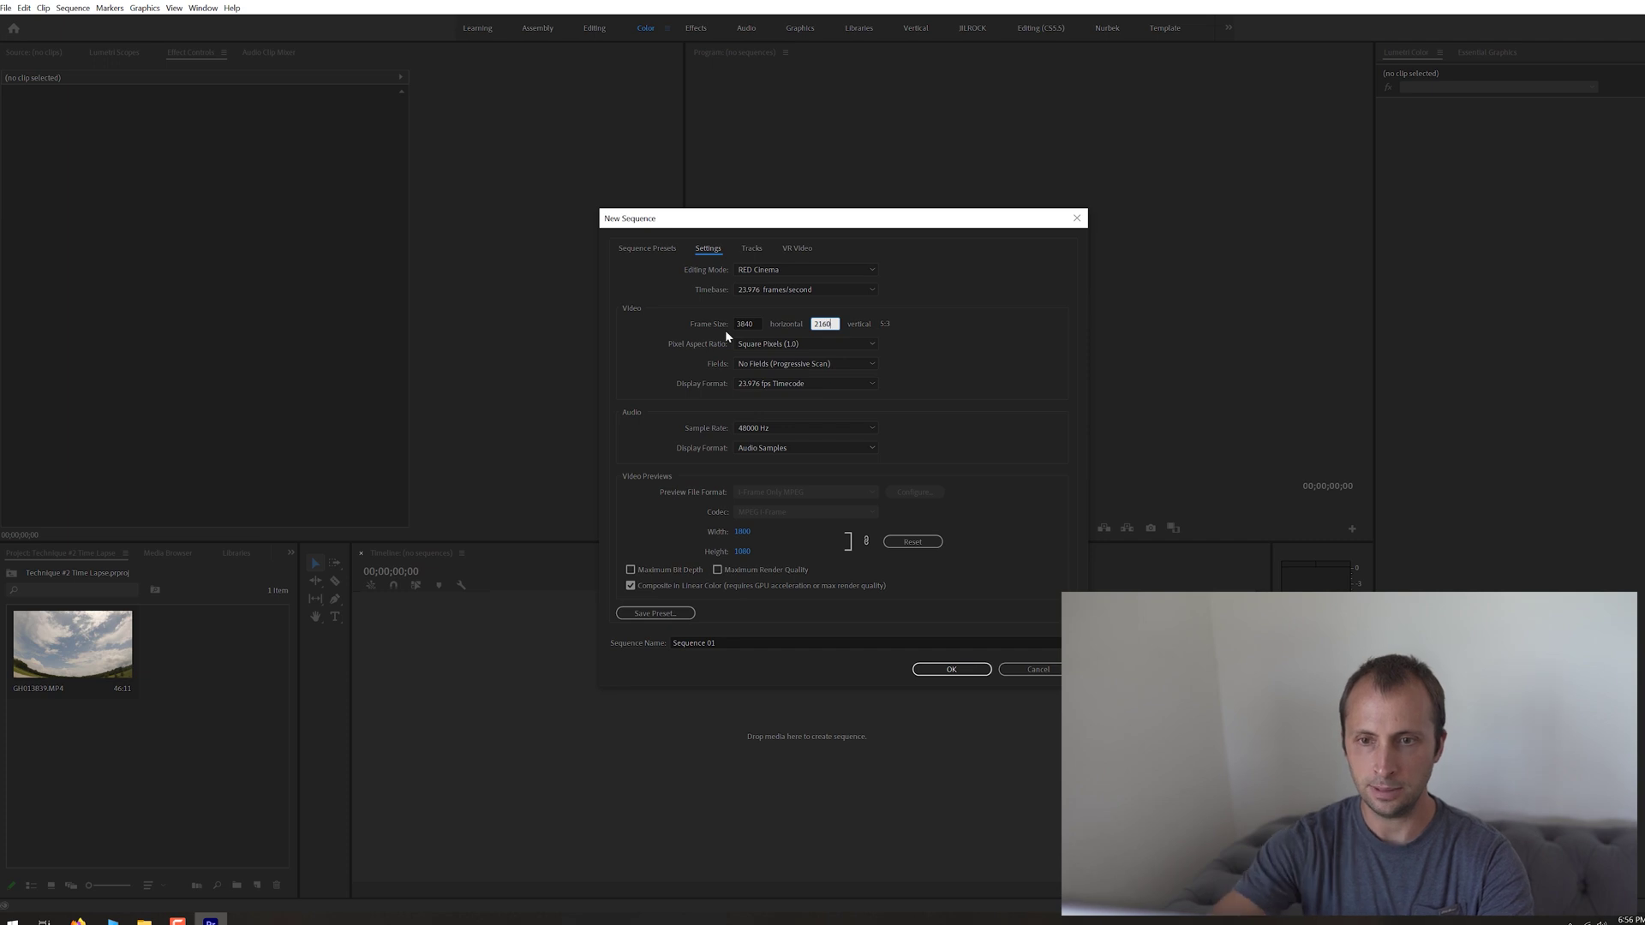
pyautogui.click(1047, 412)
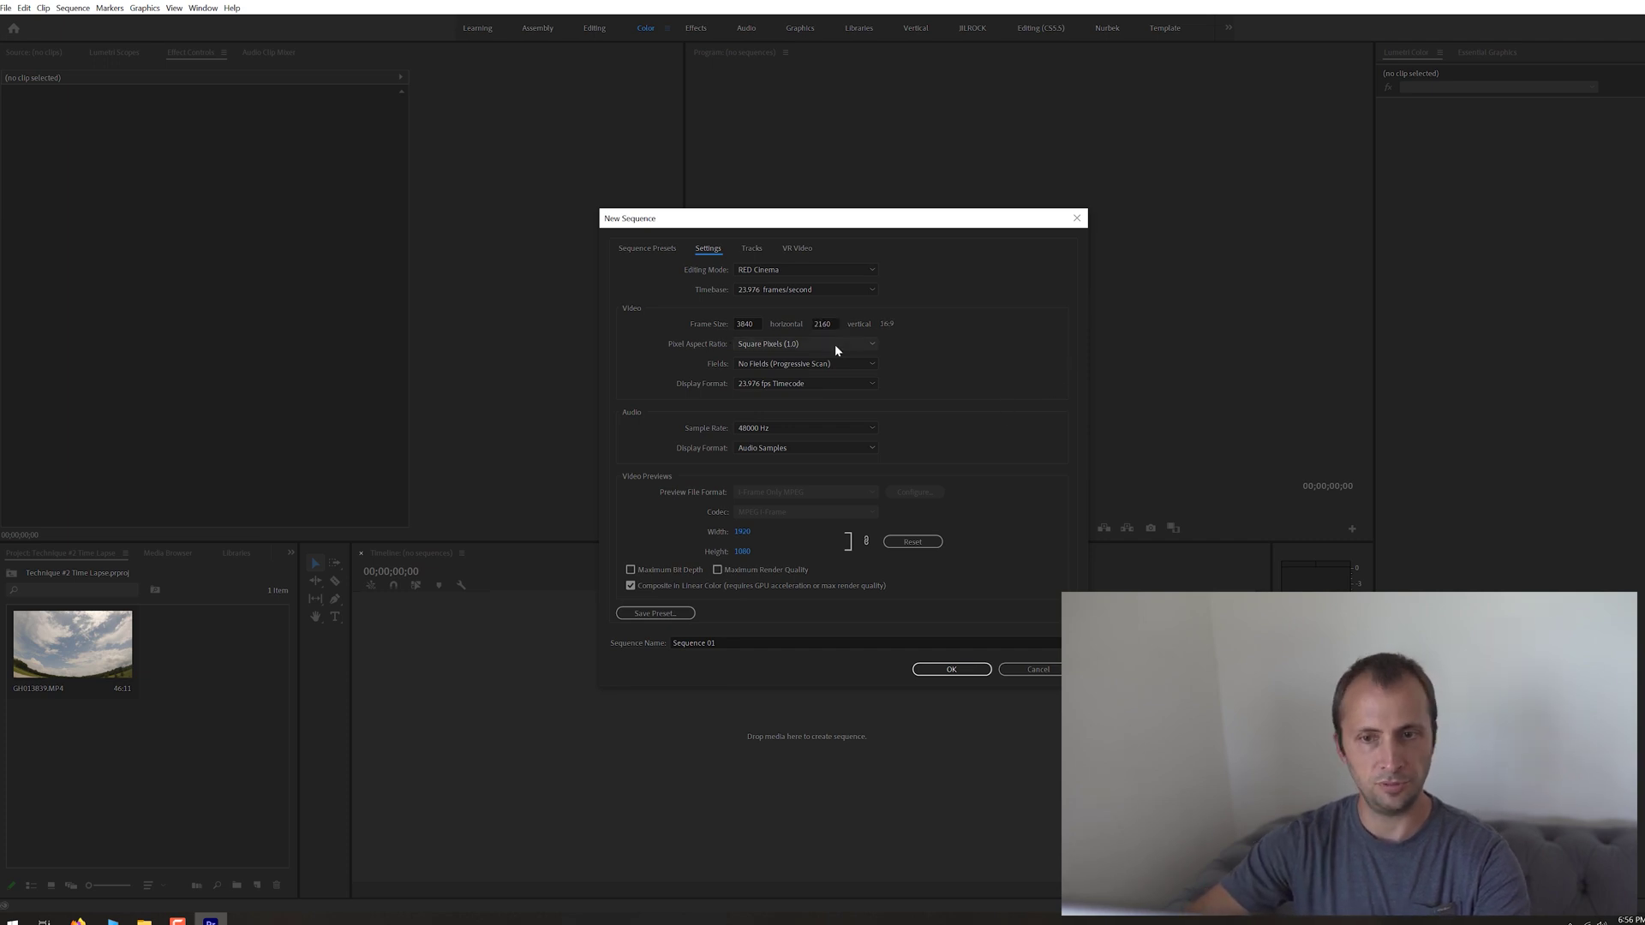
pyautogui.click(963, 677)
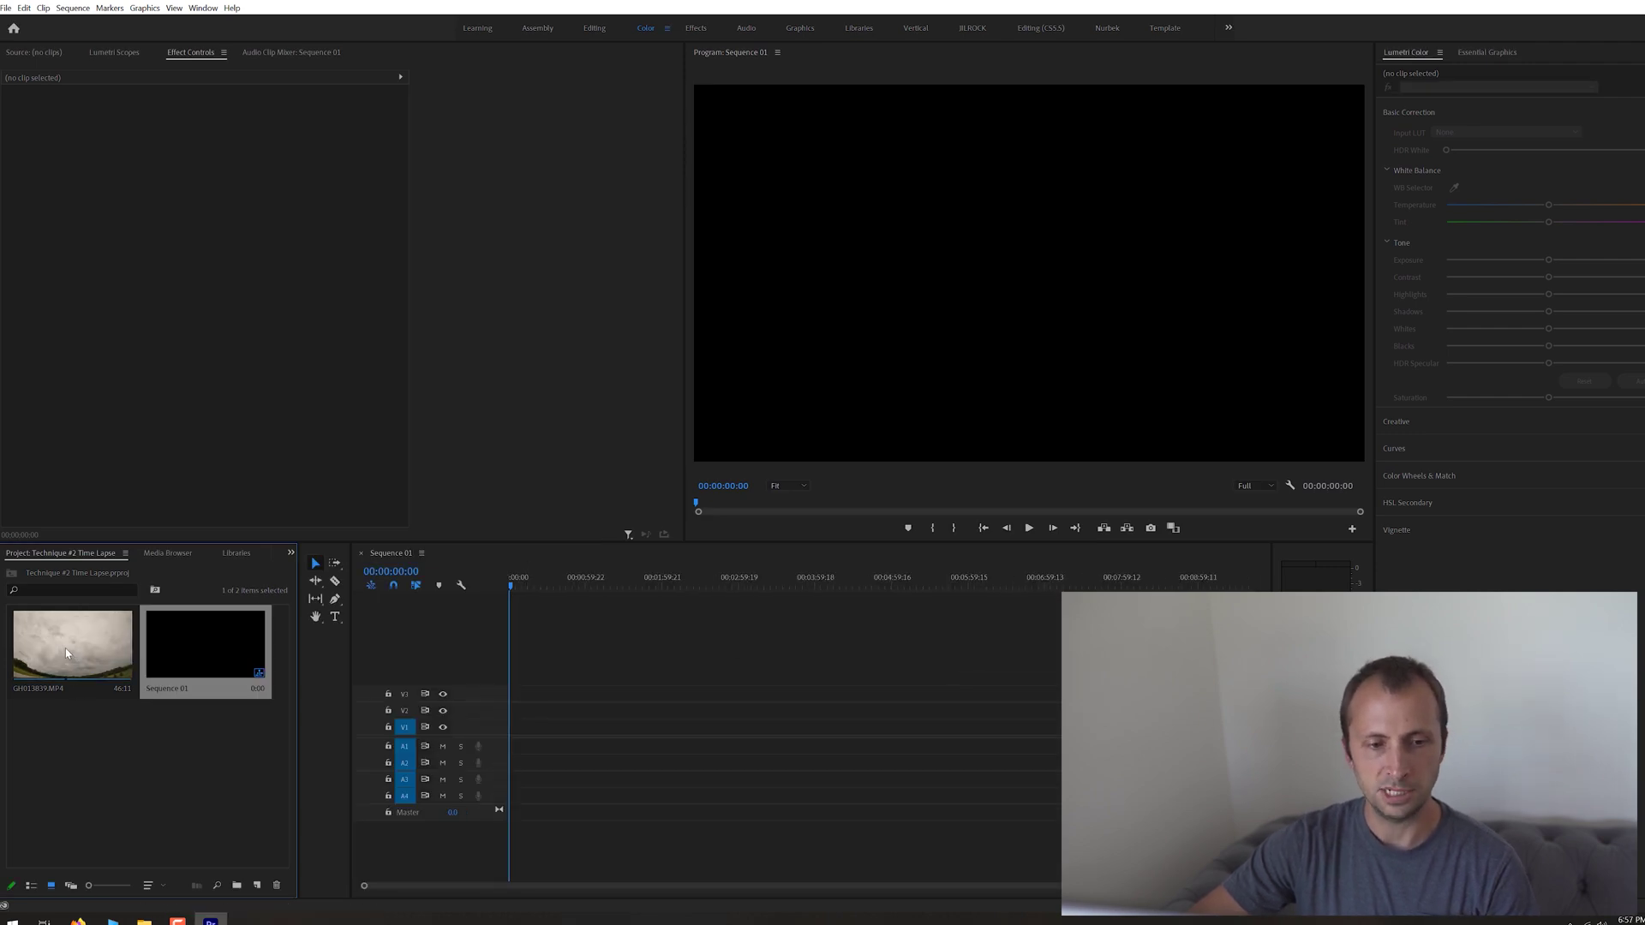
# Check the frame rate of GH013839.MP4 in its file properties and close them
pyautogui.rightClick(67, 653)
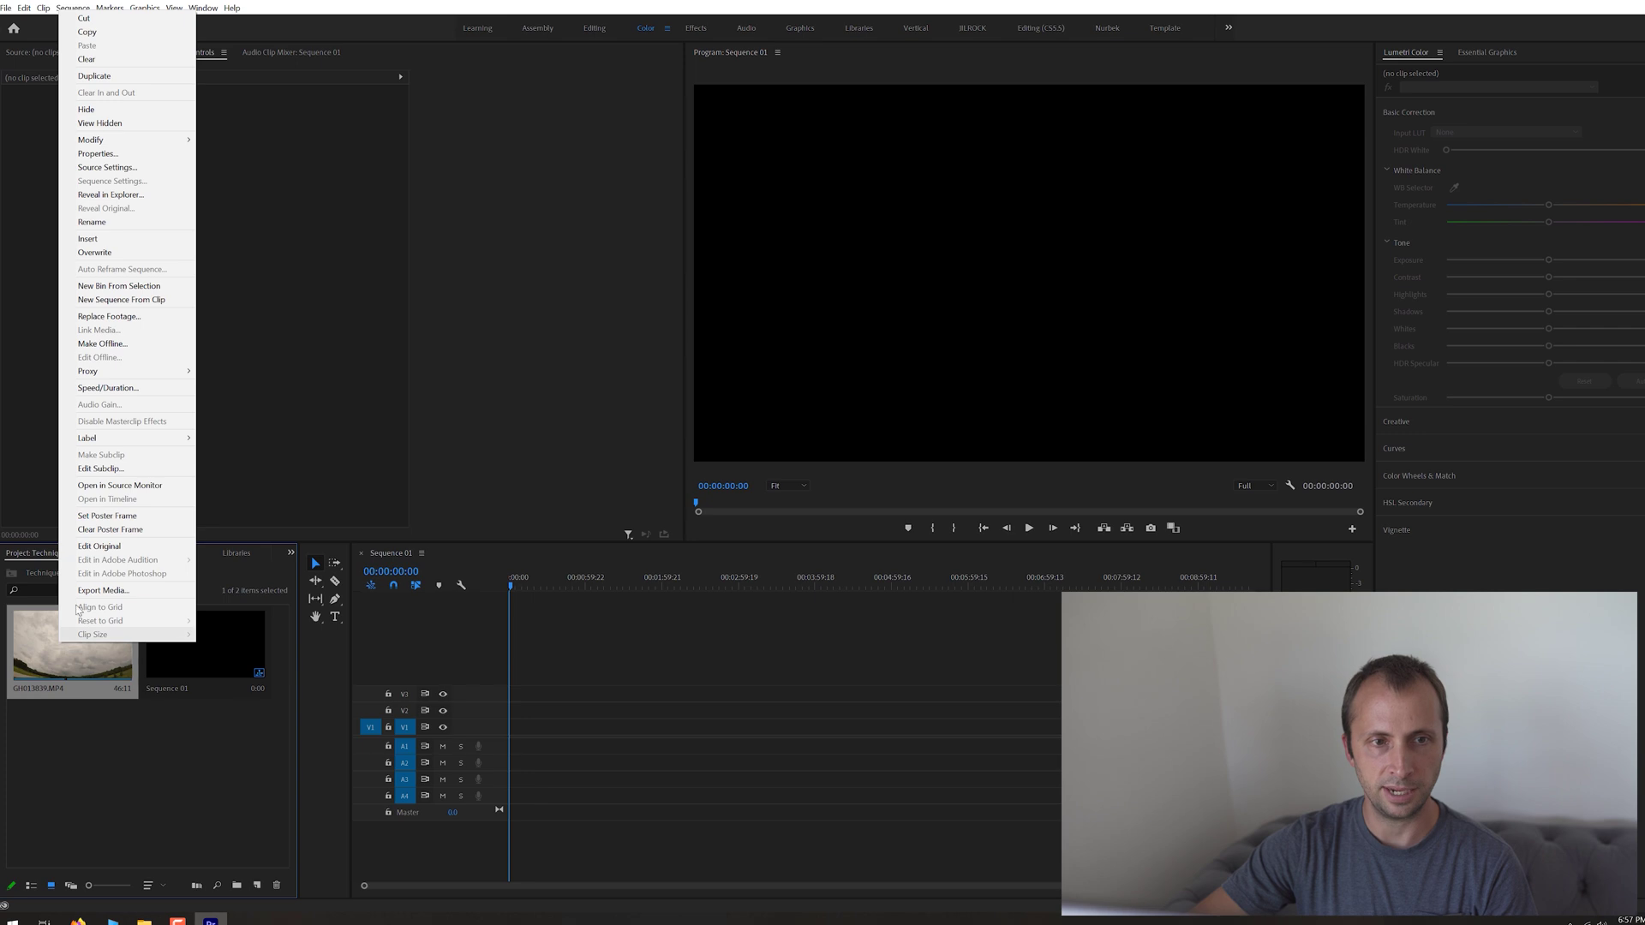
pyautogui.click(130, 156)
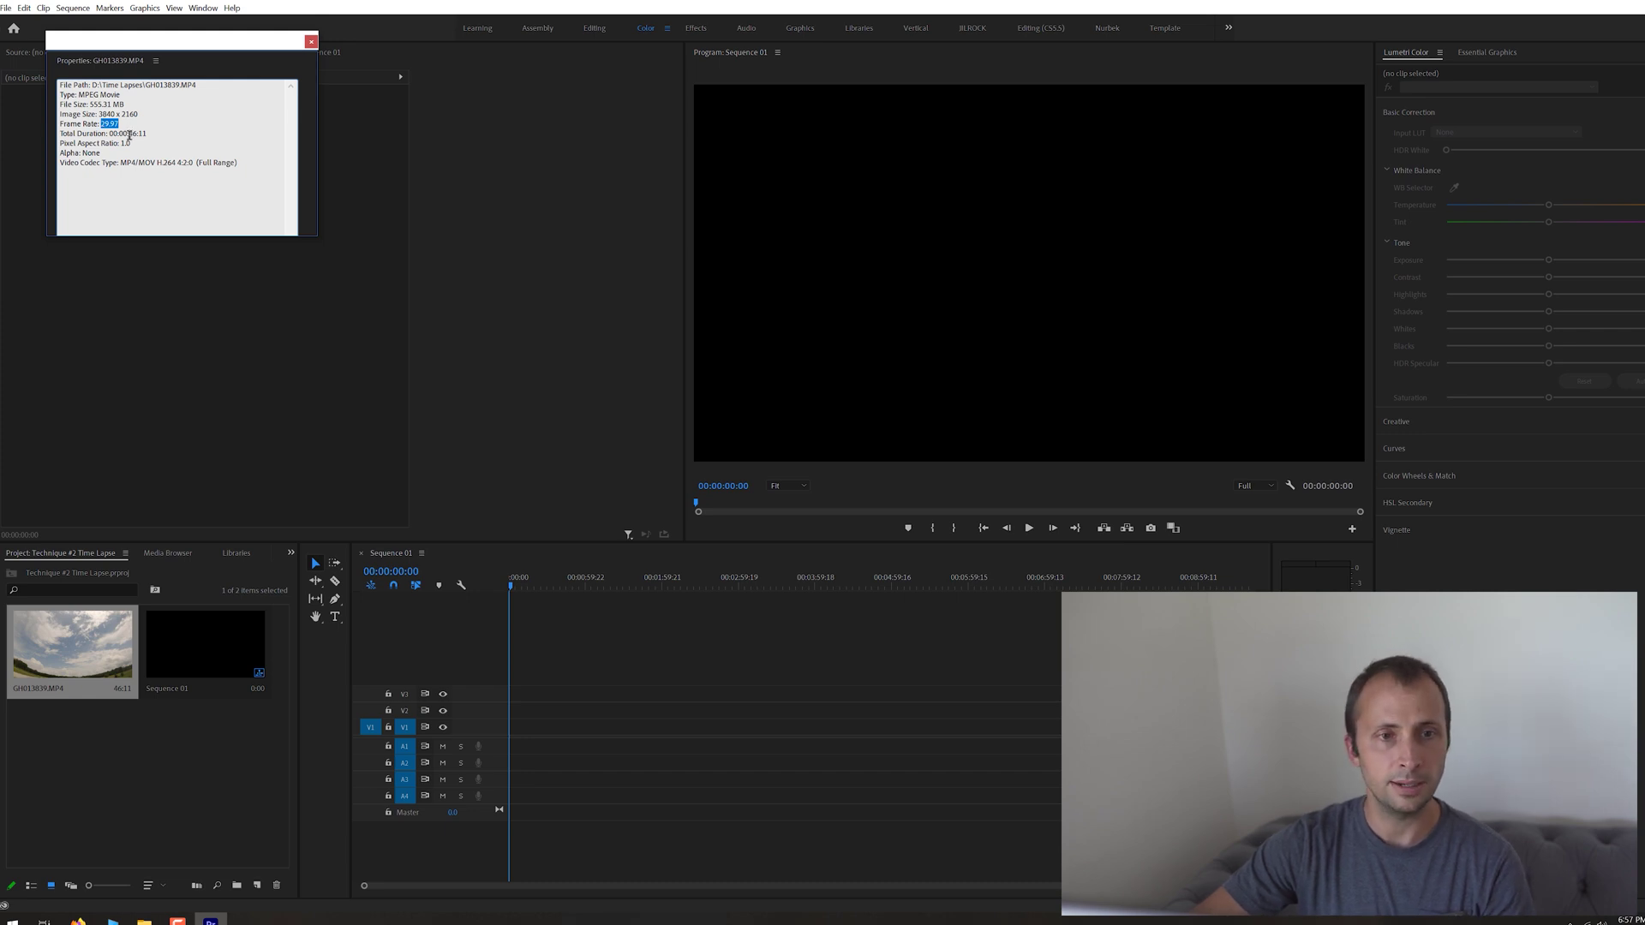
pyautogui.click(310, 41)
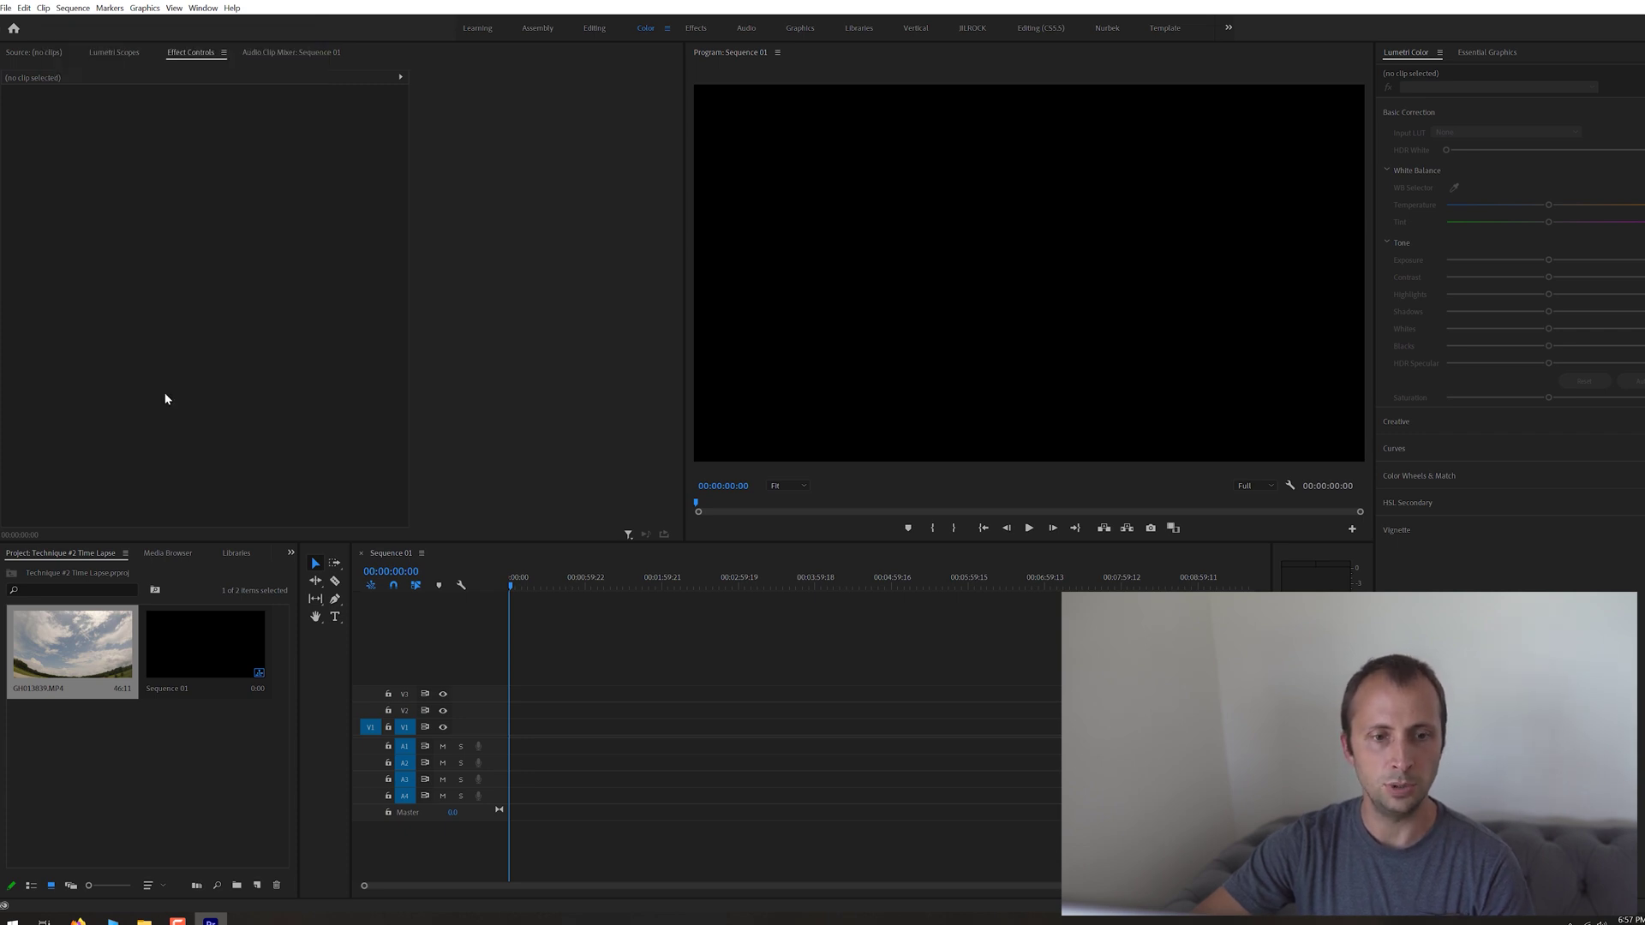
# Interpret the GH013839.MP4 footage with an assumed frame rate of 23.976 fps
pyautogui.rightClick(79, 643)
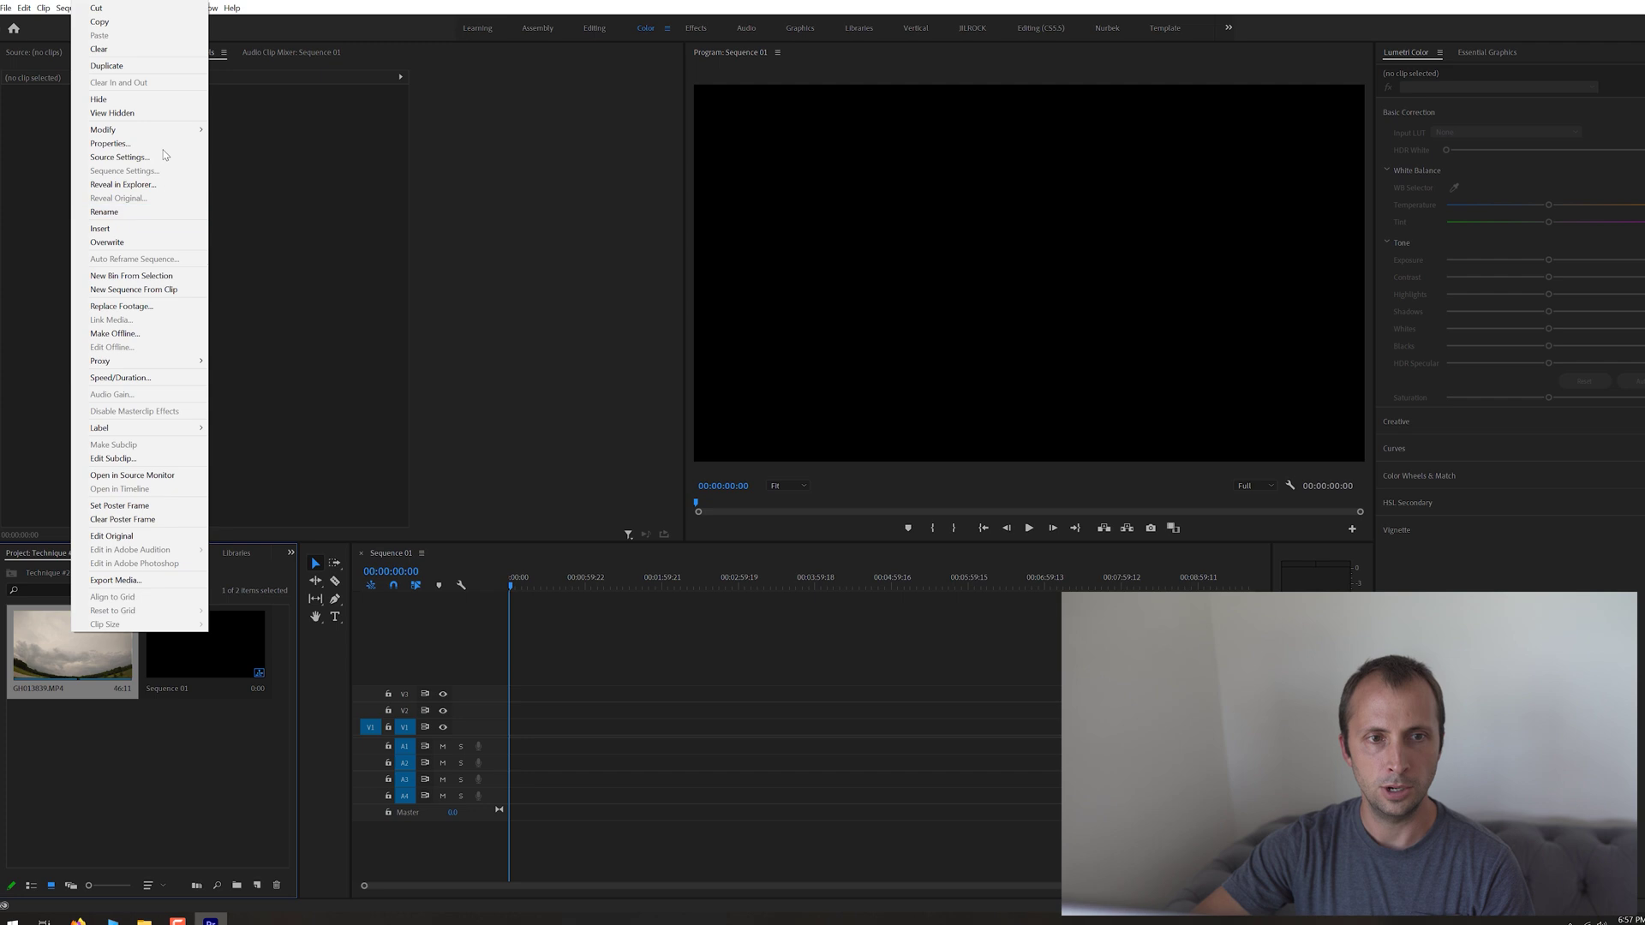
pyautogui.moveTo(170, 130)
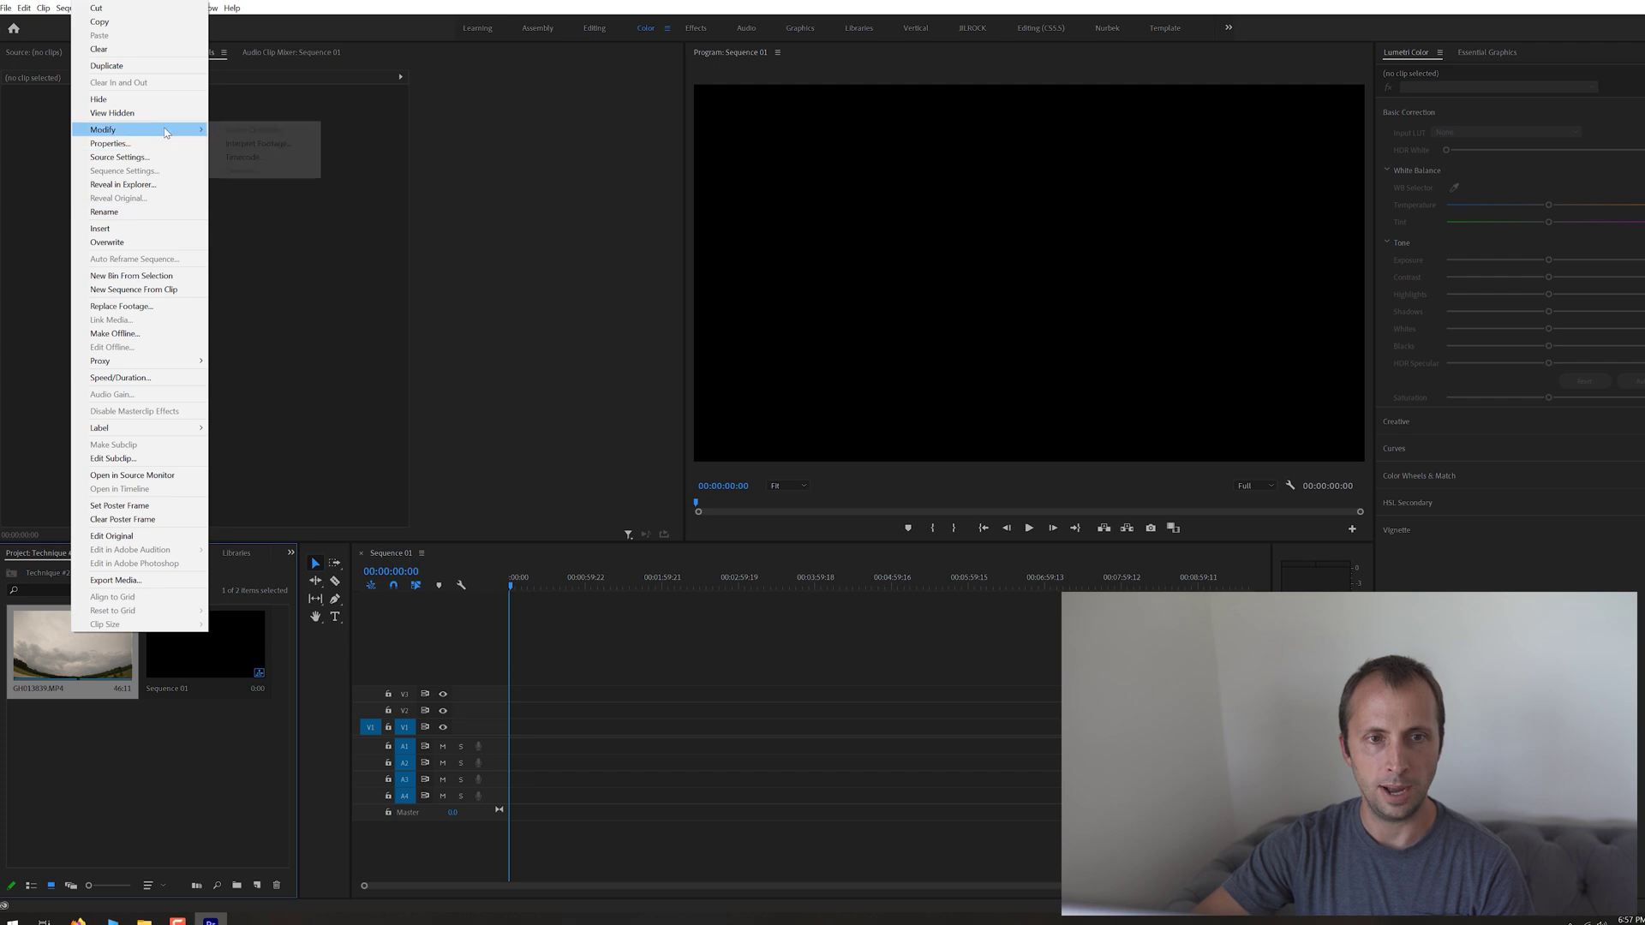
pyautogui.click(273, 144)
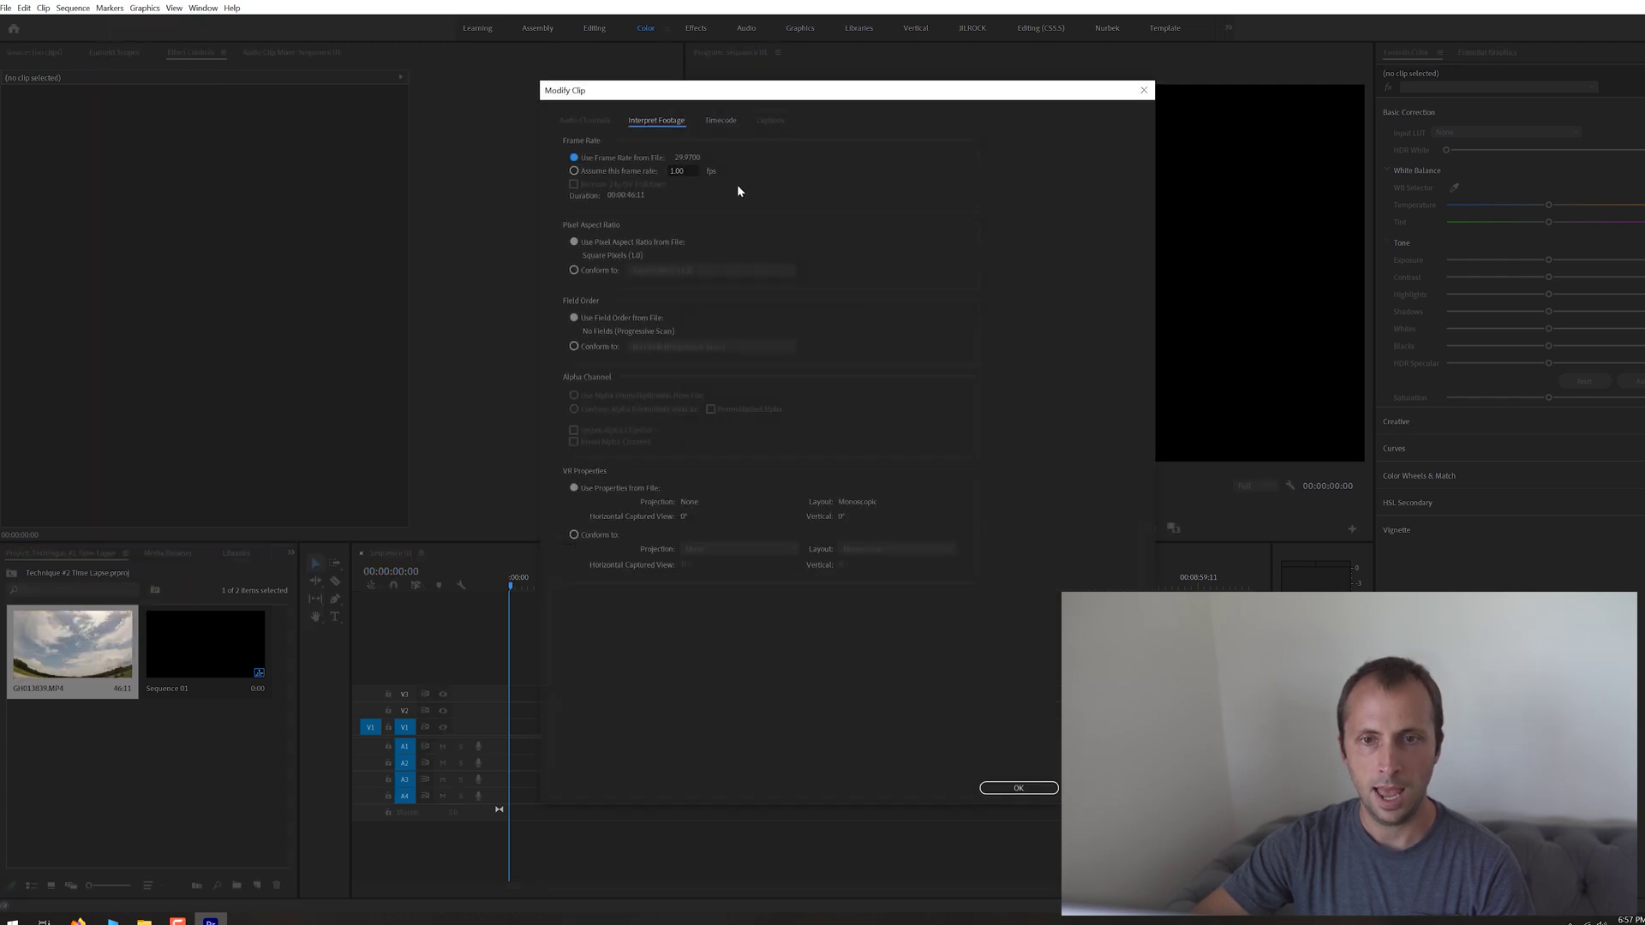
pyautogui.click(617, 172)
pyautogui.write('23.9')
pyautogui.write('8')
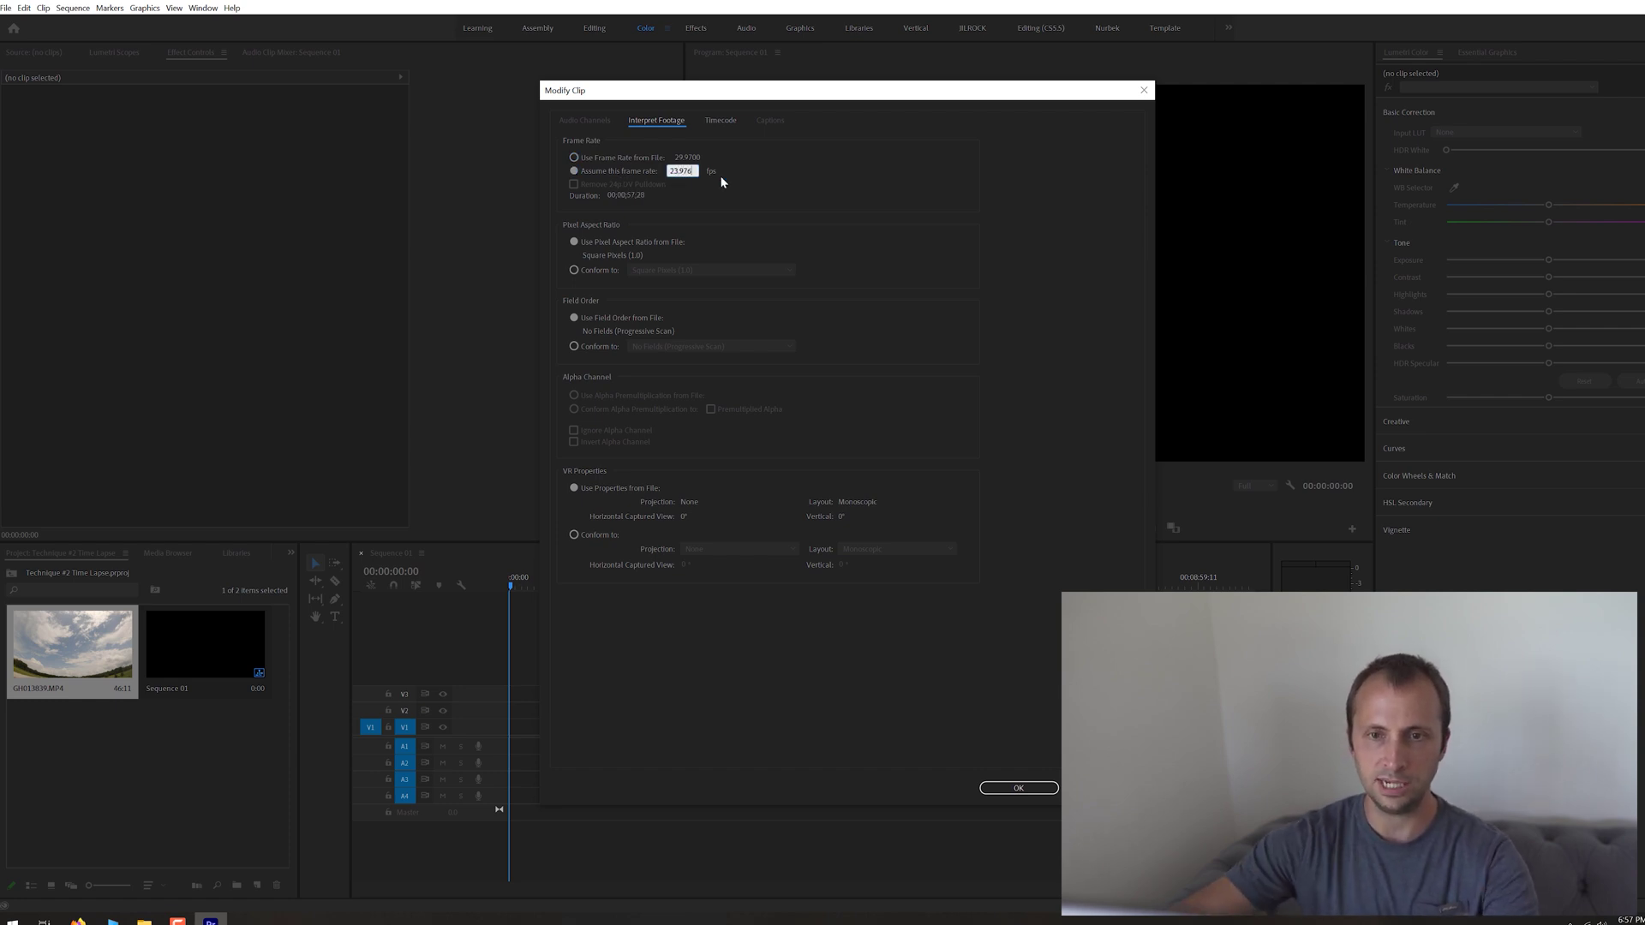
pyautogui.press('Tab')
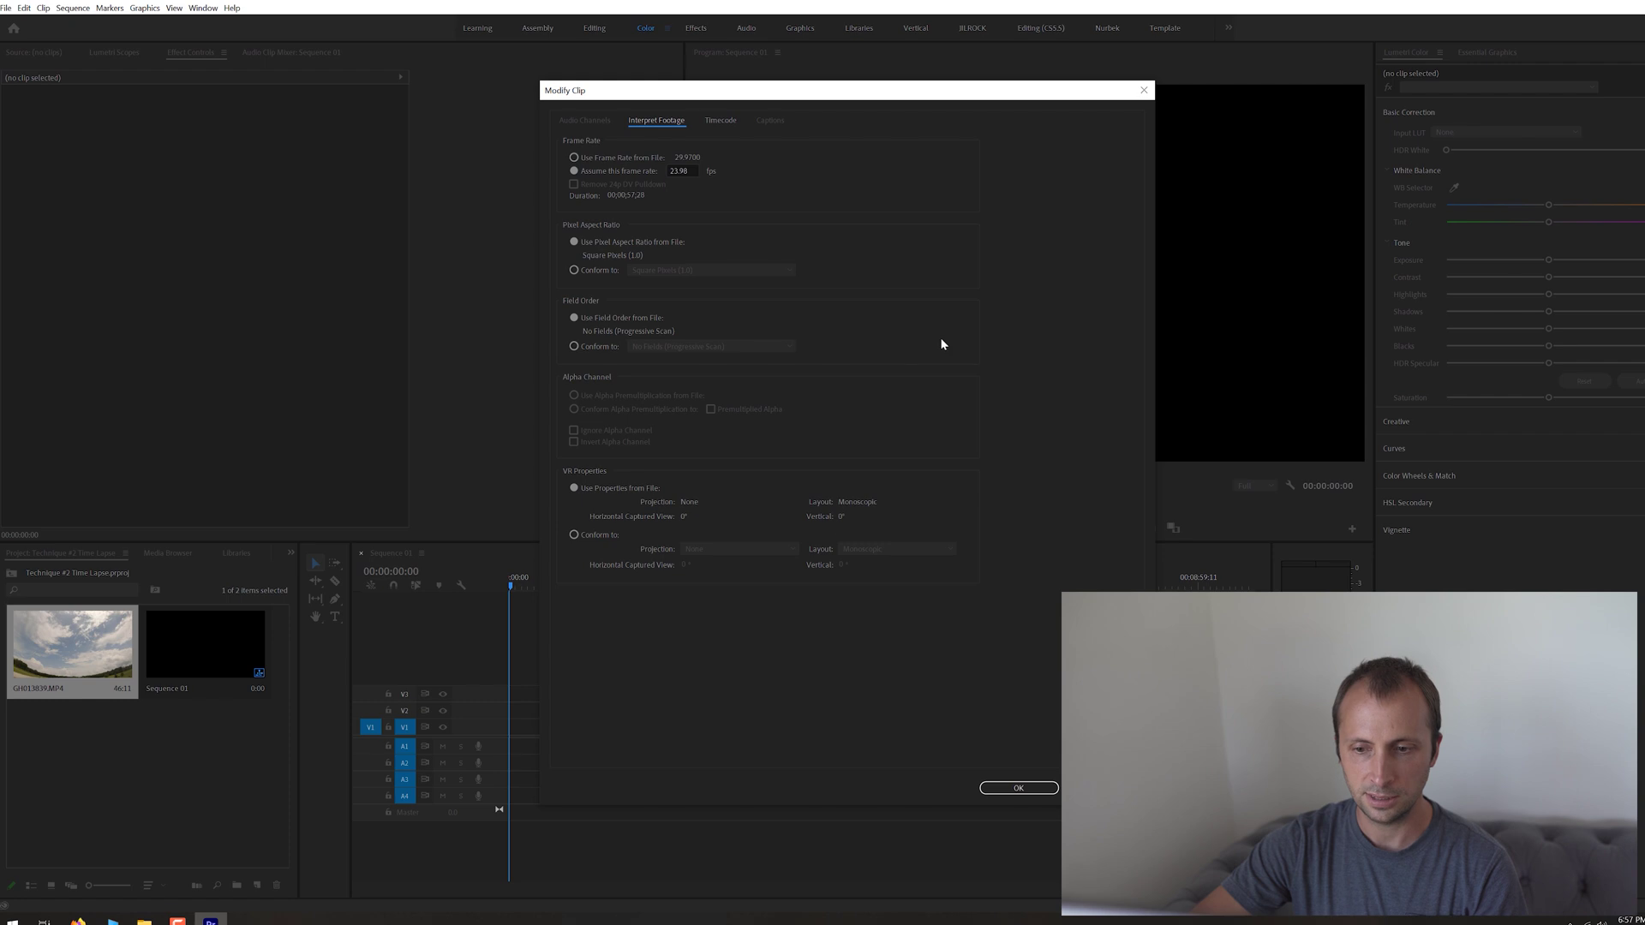
pyautogui.click(1019, 788)
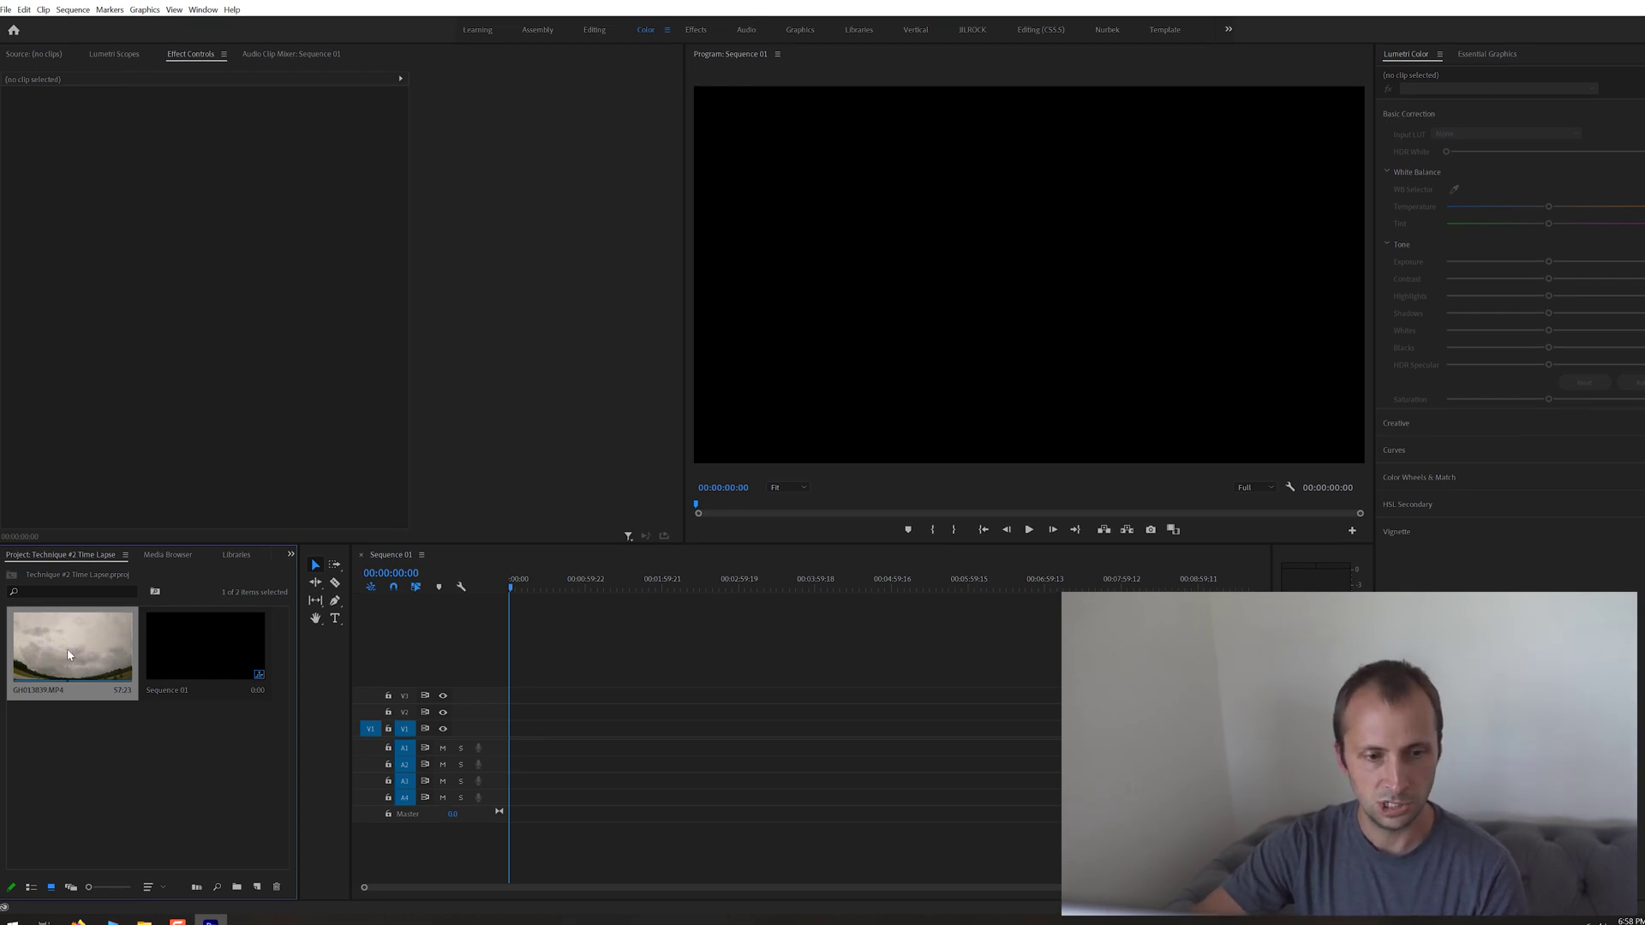
# Place GH013839.MP4 on video track V1 at the start of Sequence 01 and select the clip there
pyautogui.moveTo(69, 655); pyautogui.dragTo(513, 733)
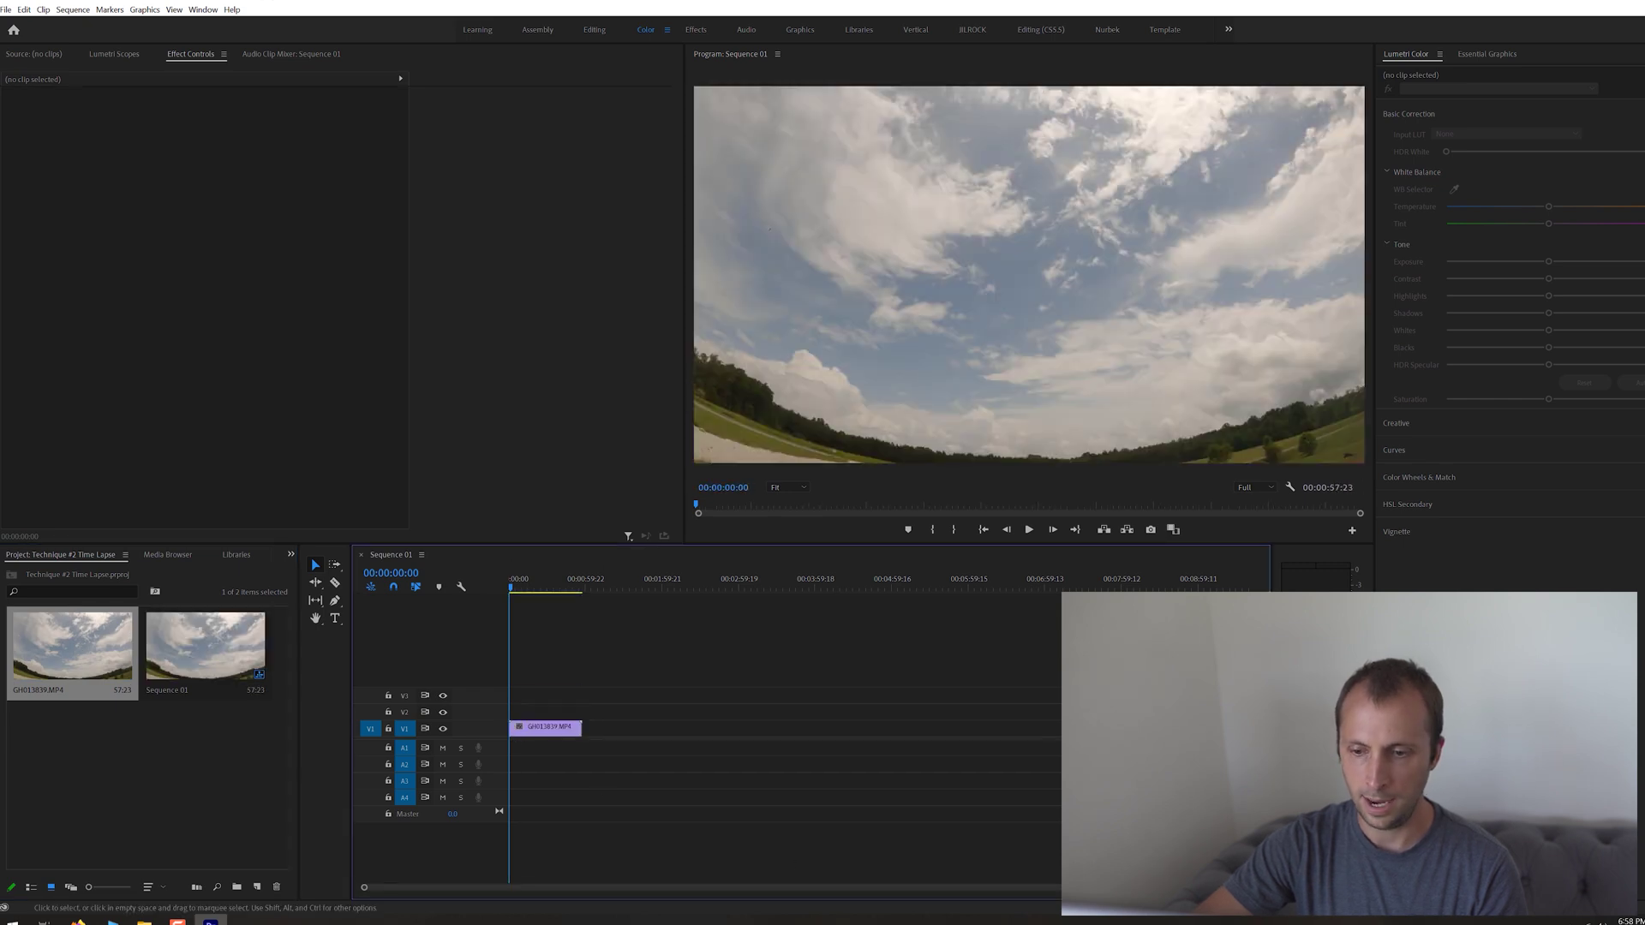
pyautogui.moveTo(1258, 888); pyautogui.dragTo(893, 910)
pyautogui.click(600, 726)
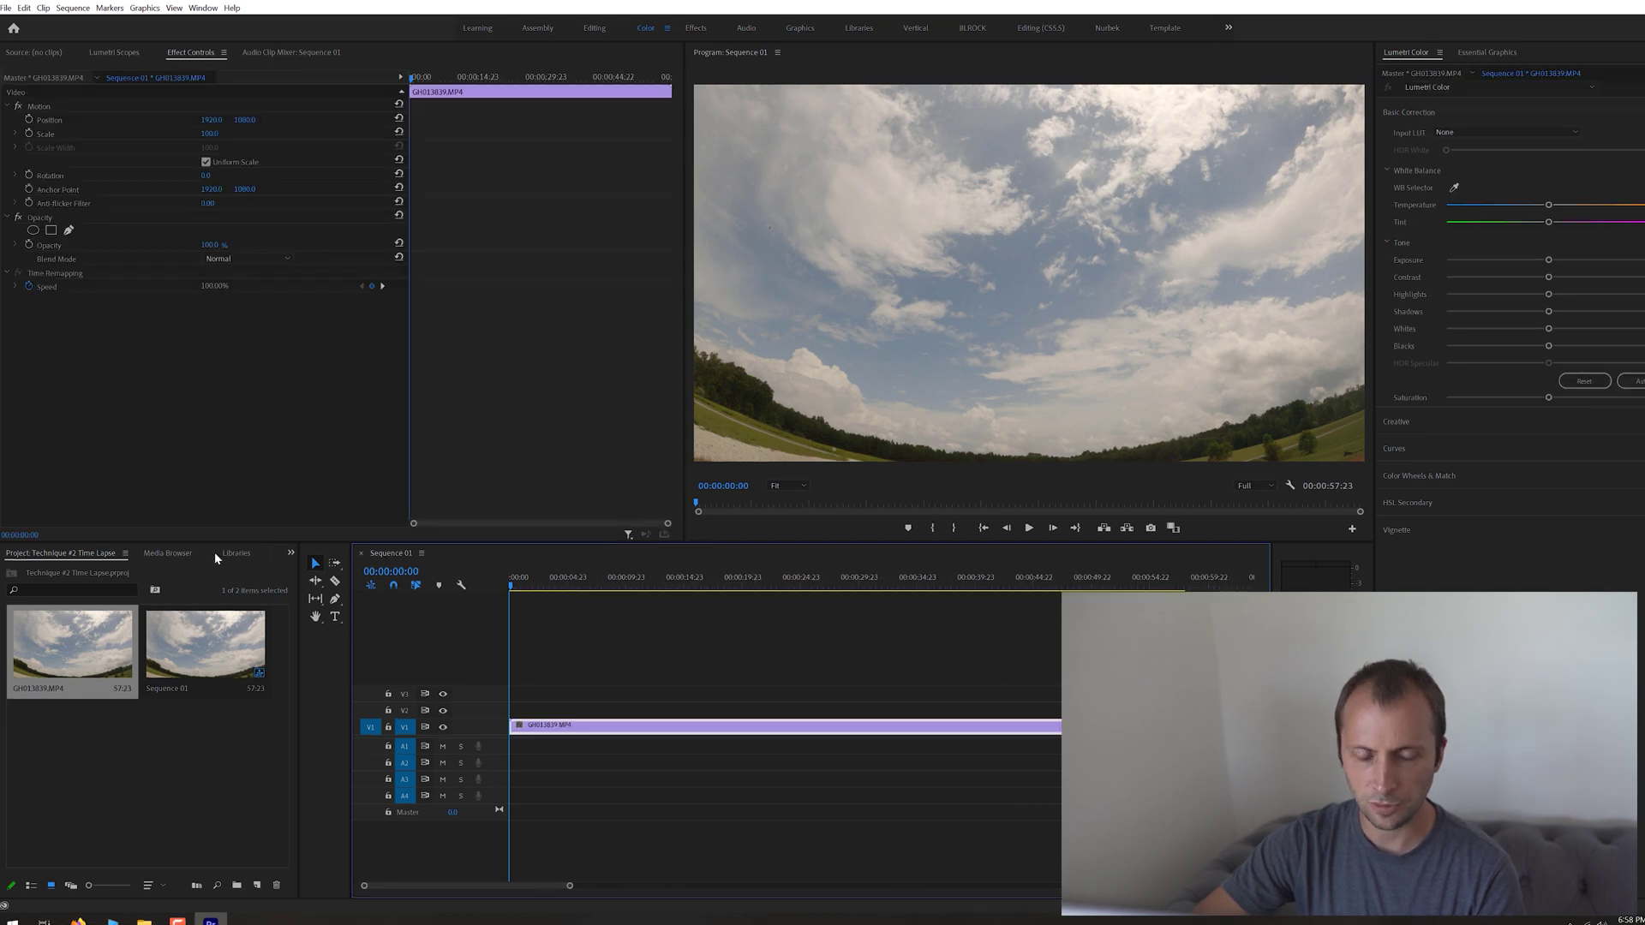
# Open the effects list and search it for "gopro"
pyautogui.click(290, 554)
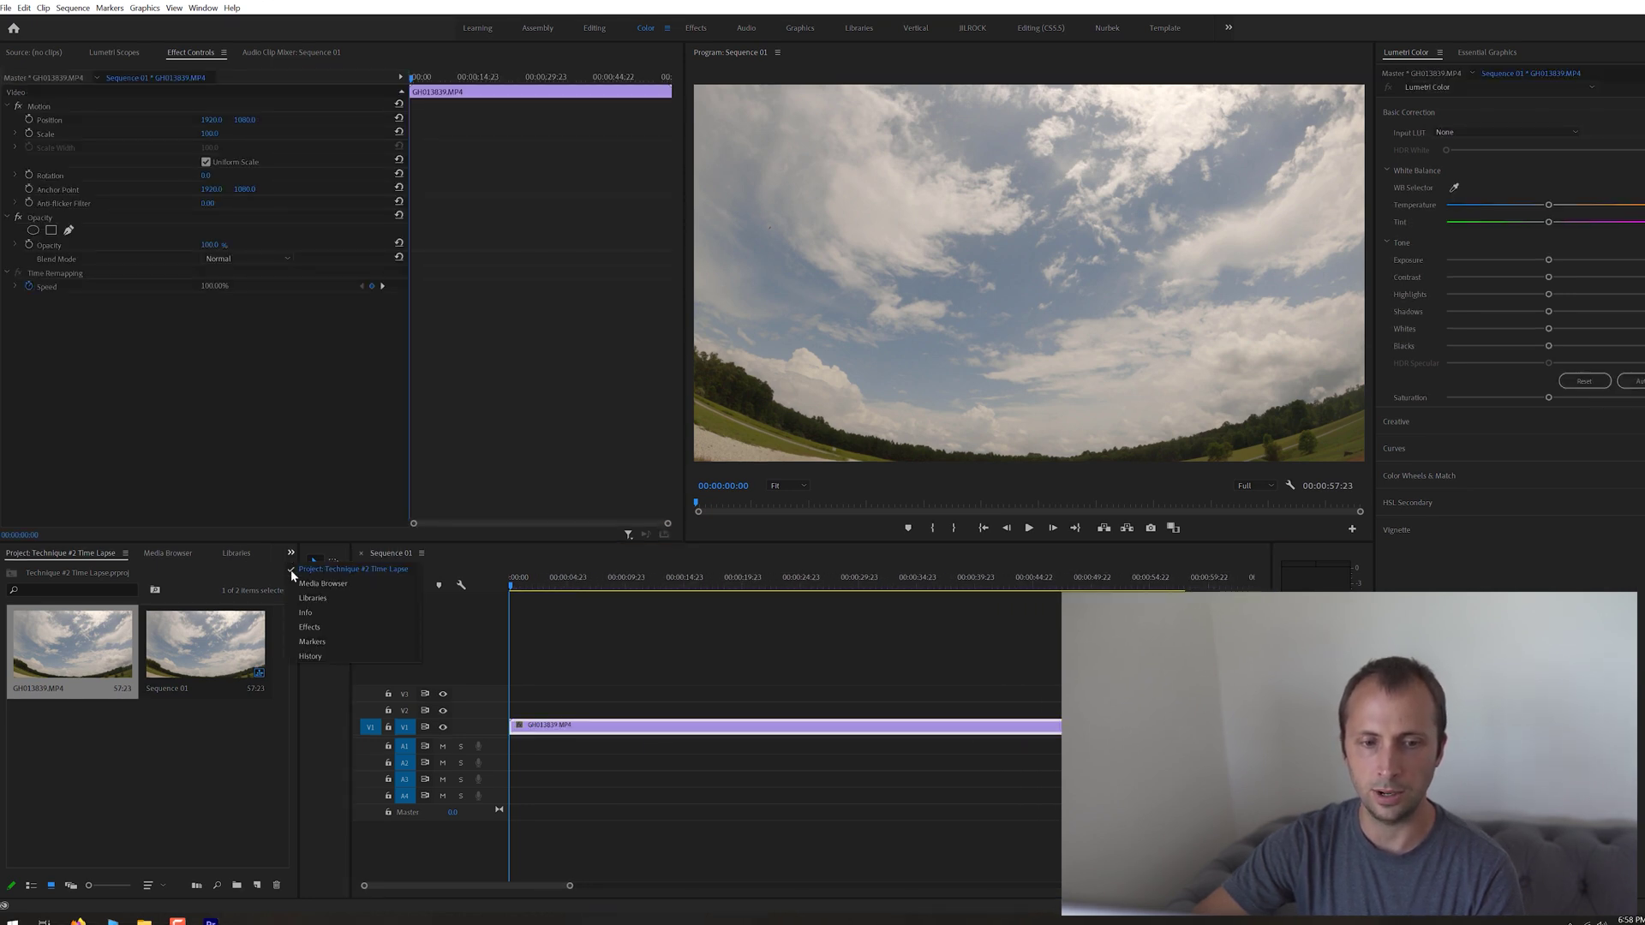
pyautogui.click(305, 627)
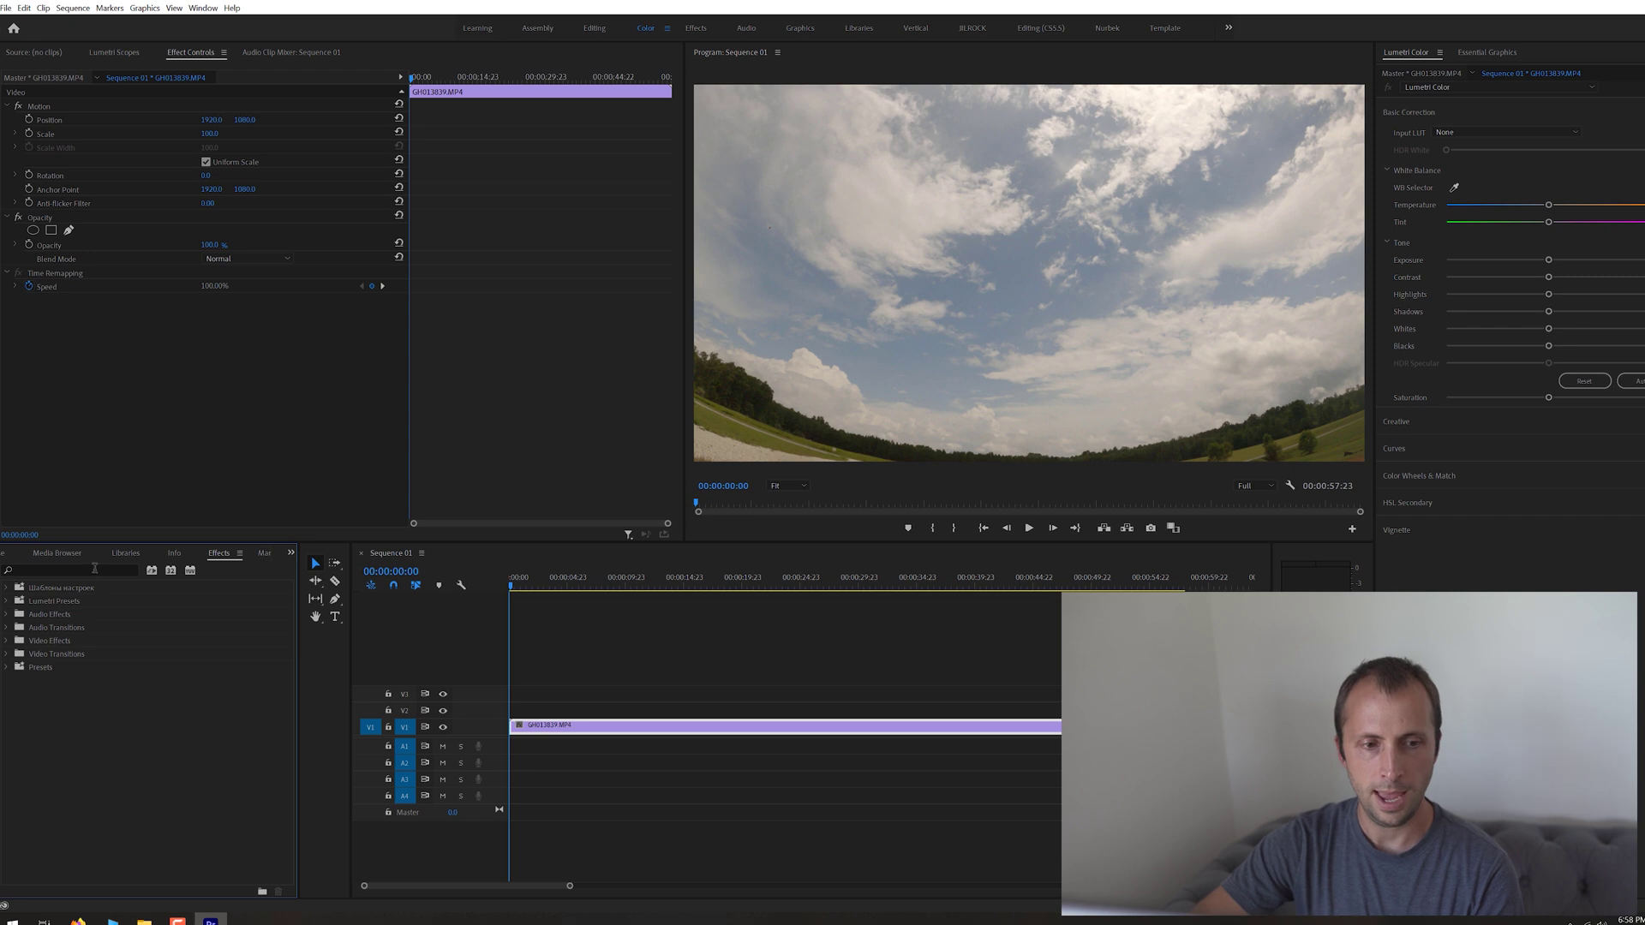
pyautogui.click(94, 569)
pyautogui.write('go')
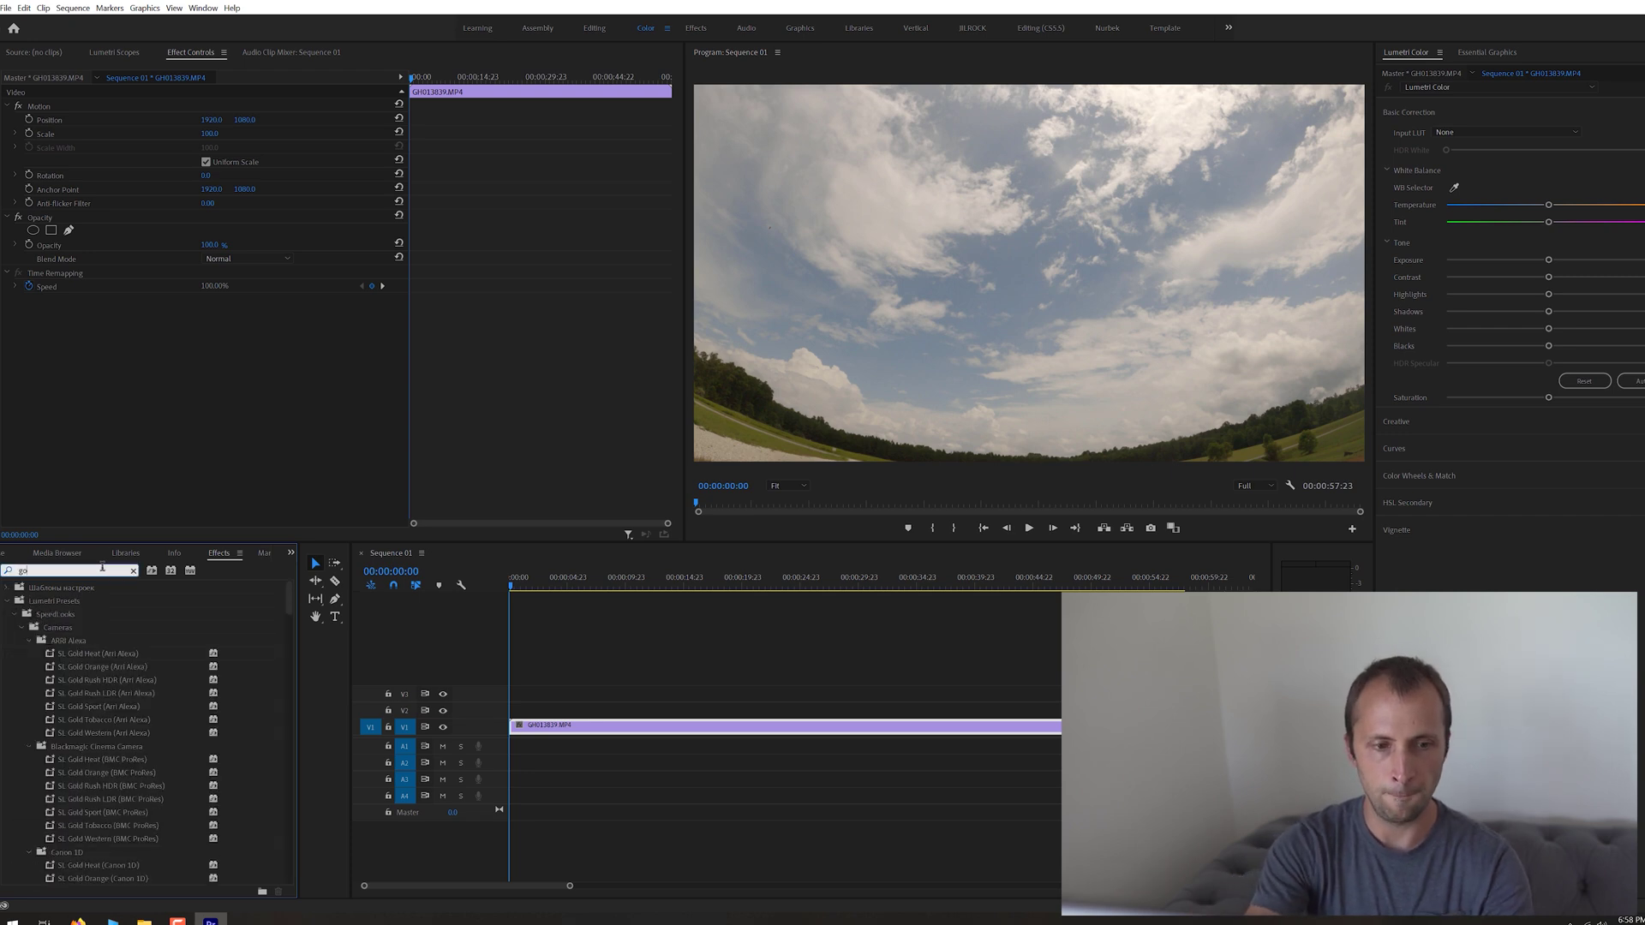
pyautogui.write('pro')
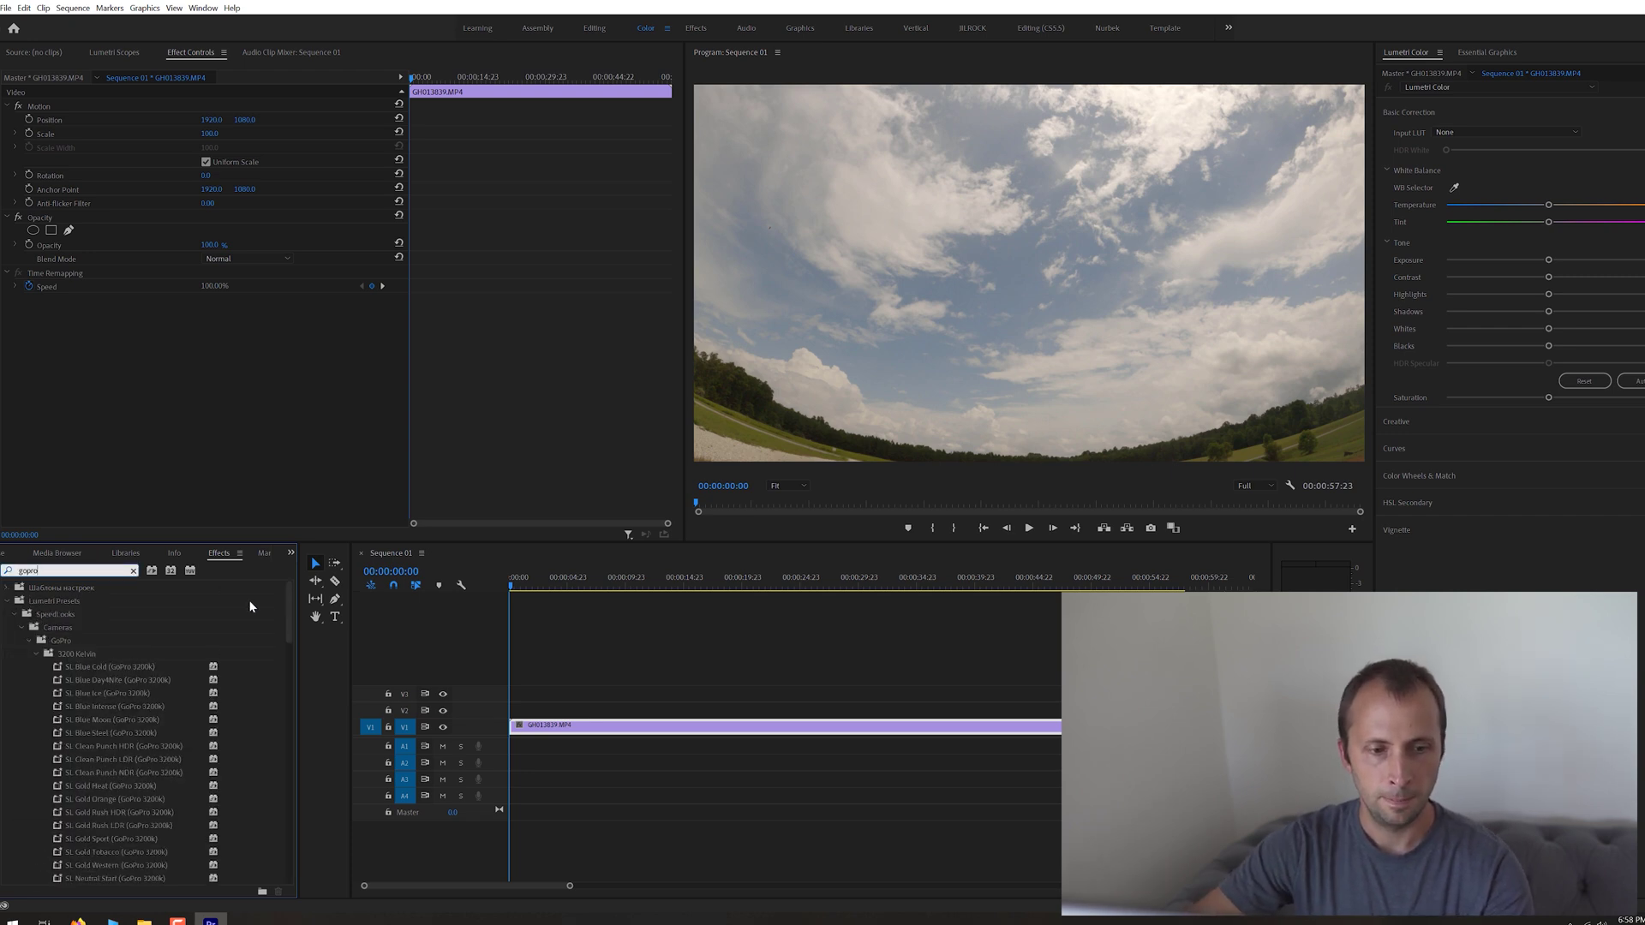
# Apply the GoPro Hero3 Black "4K - Wide" lens distortion removal preset to GH013839.MP4 on track V1
pyautogui.moveTo(289, 610); pyautogui.dragTo(301, 769)
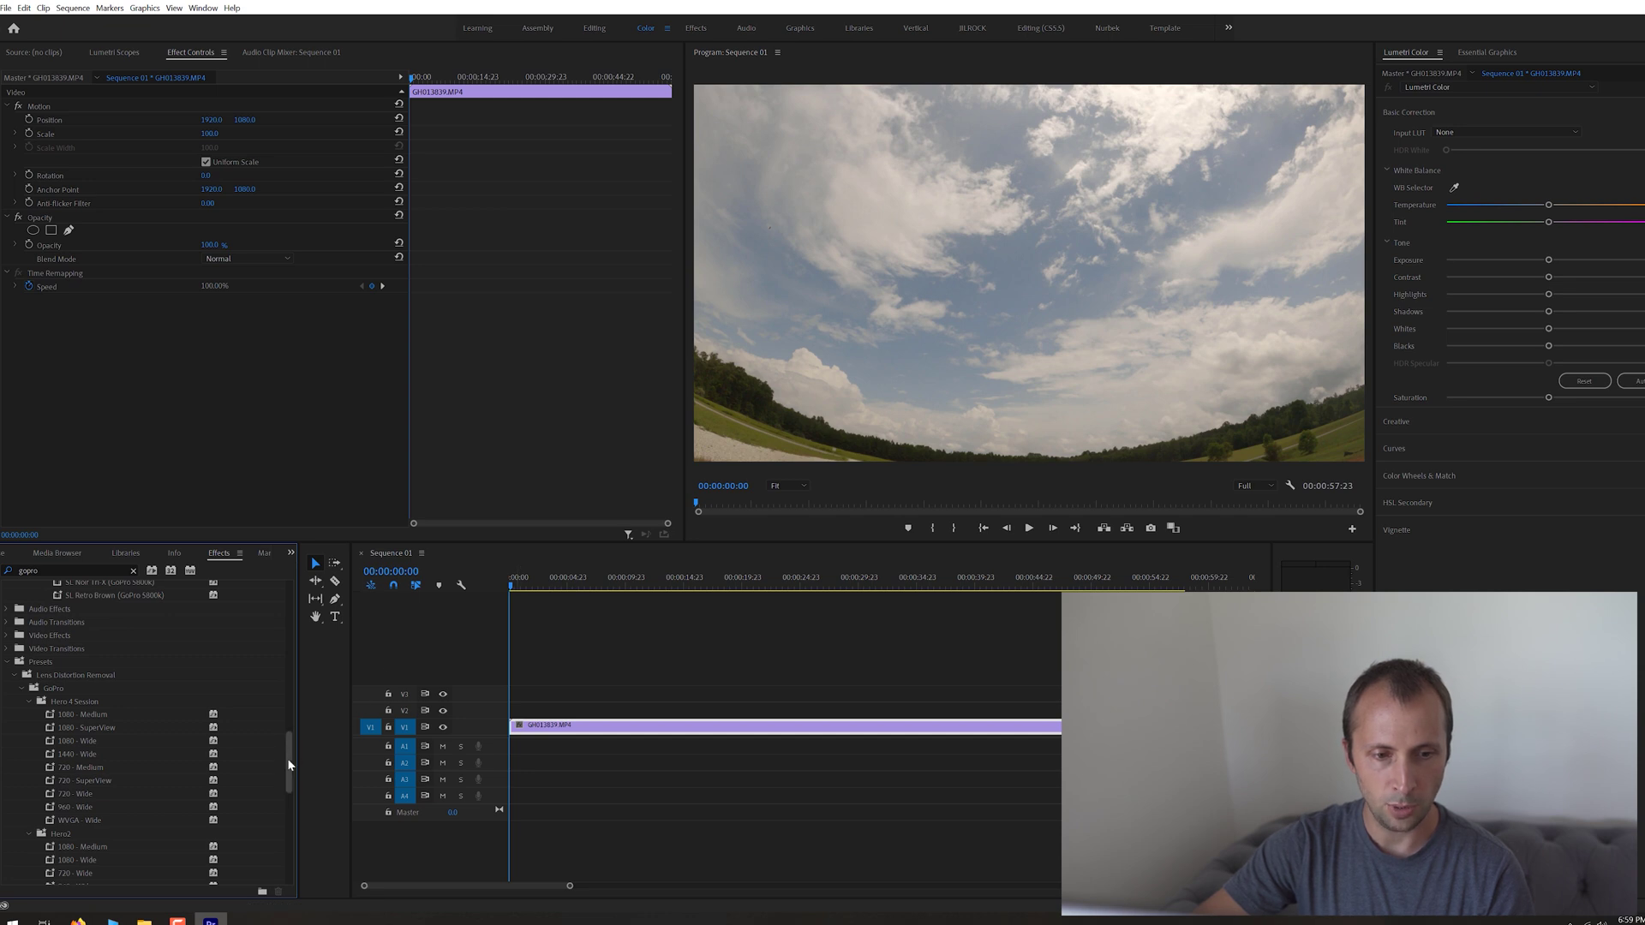
pyautogui.moveTo(290, 757); pyautogui.dragTo(292, 809)
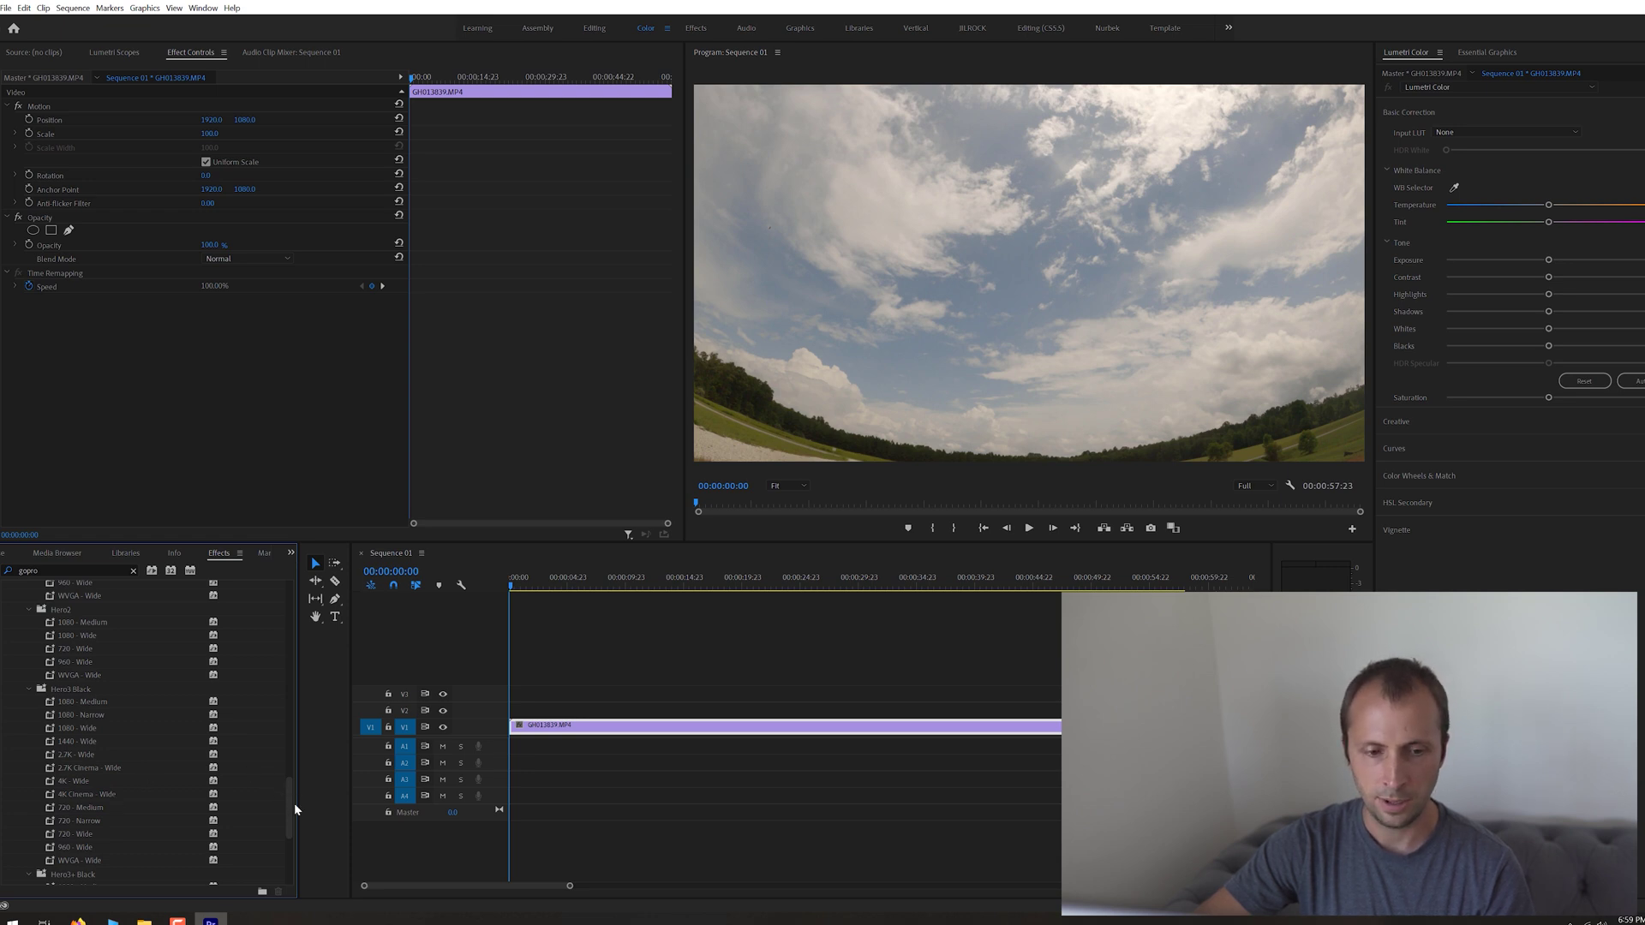
pyautogui.moveTo(289, 820); pyautogui.dragTo(296, 780)
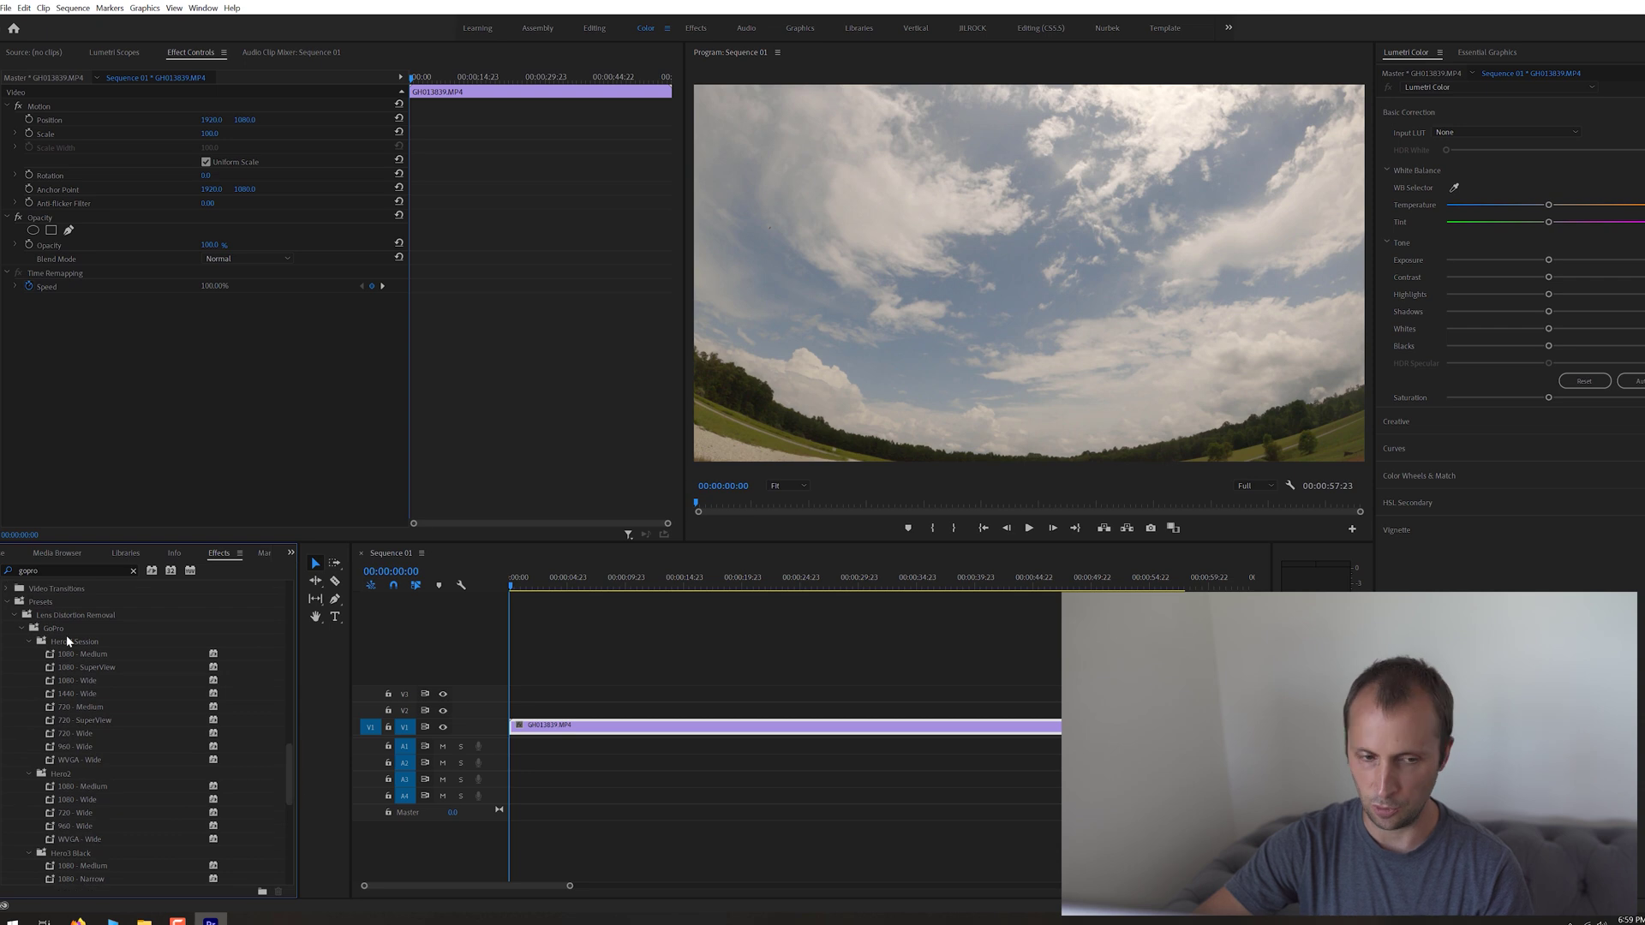
pyautogui.moveTo(286, 759); pyautogui.dragTo(288, 819)
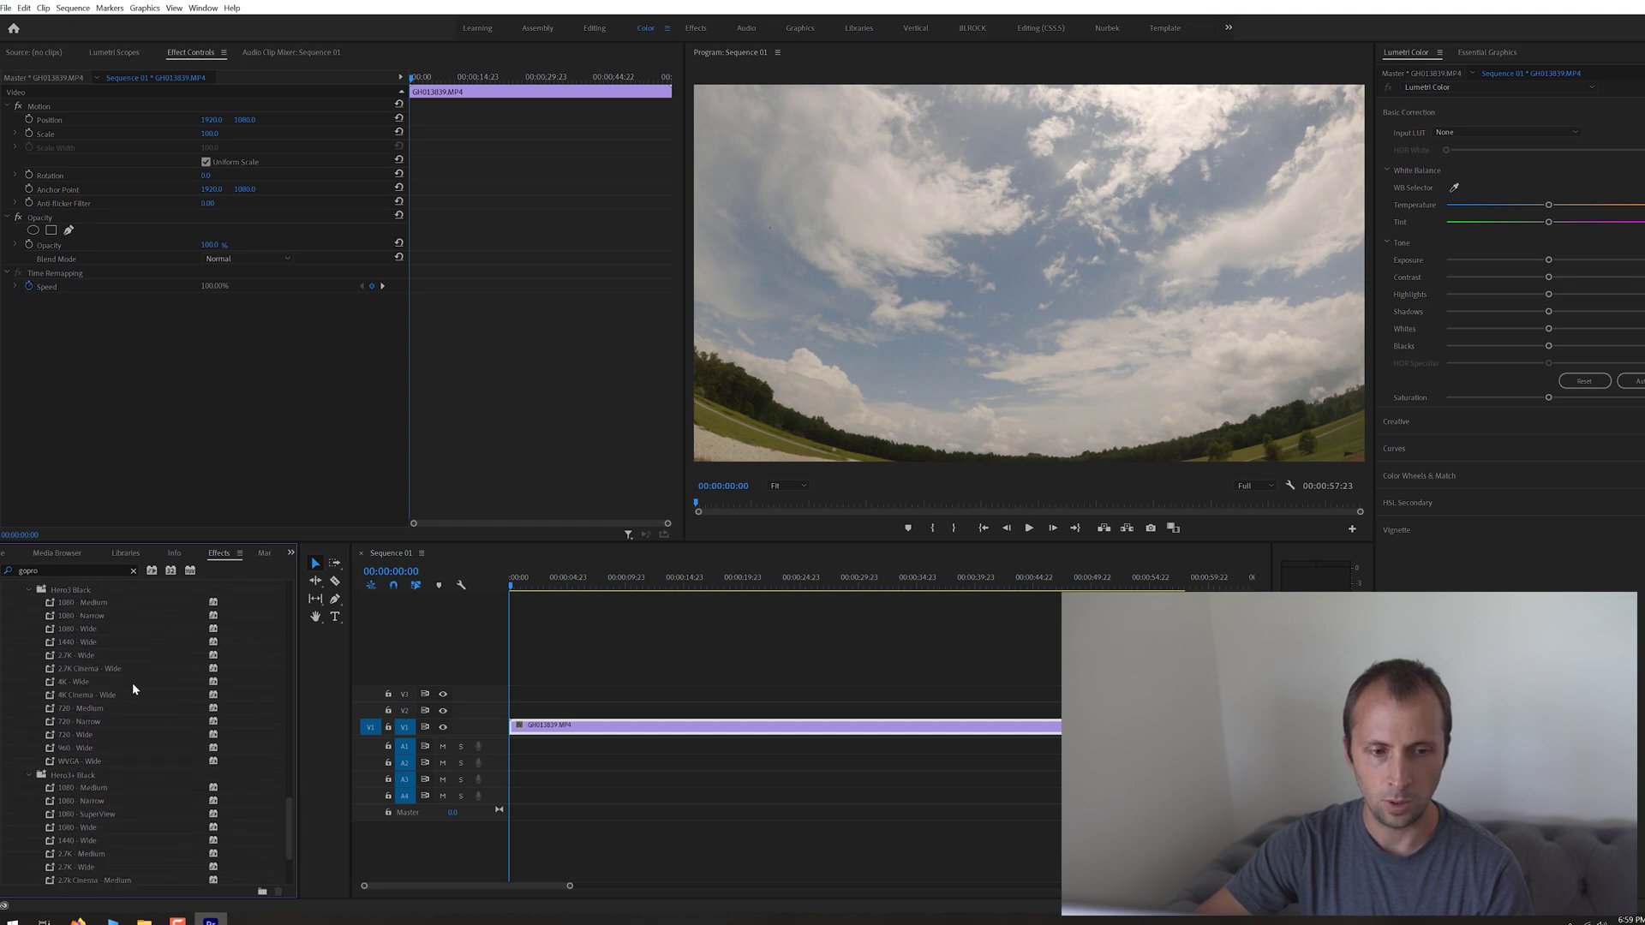
pyautogui.click(80, 685)
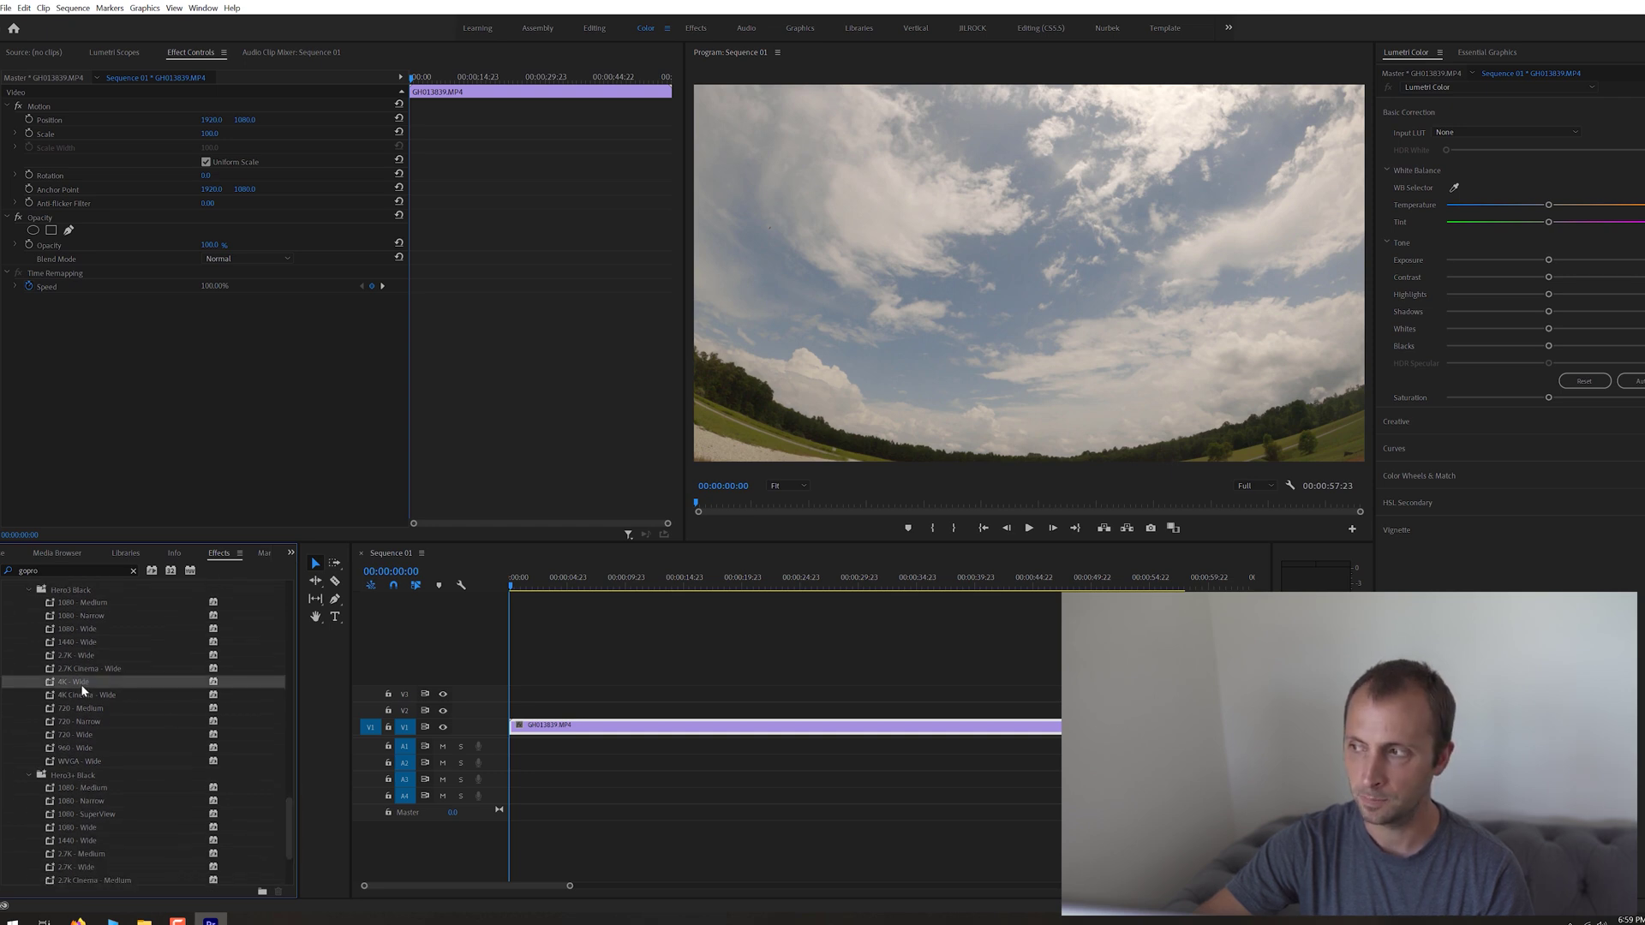
pyautogui.moveTo(82, 685); pyautogui.dragTo(580, 729)
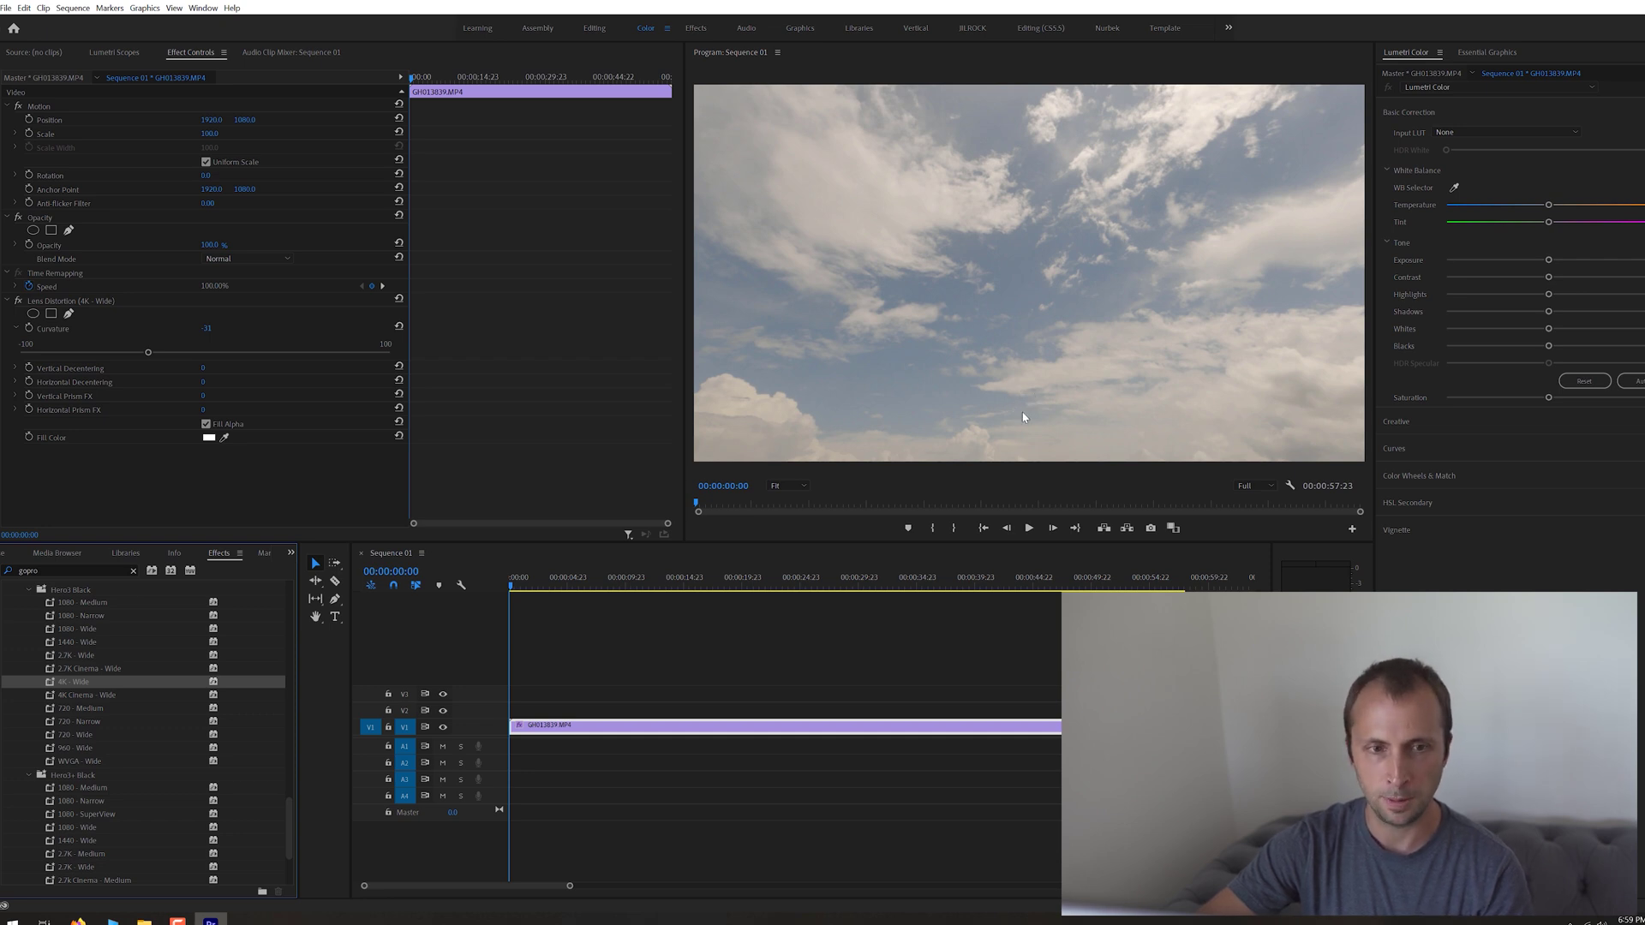
# Try Lens Distortion curvature values of -20, -15 and -25 on the clip
pyautogui.click(207, 328)
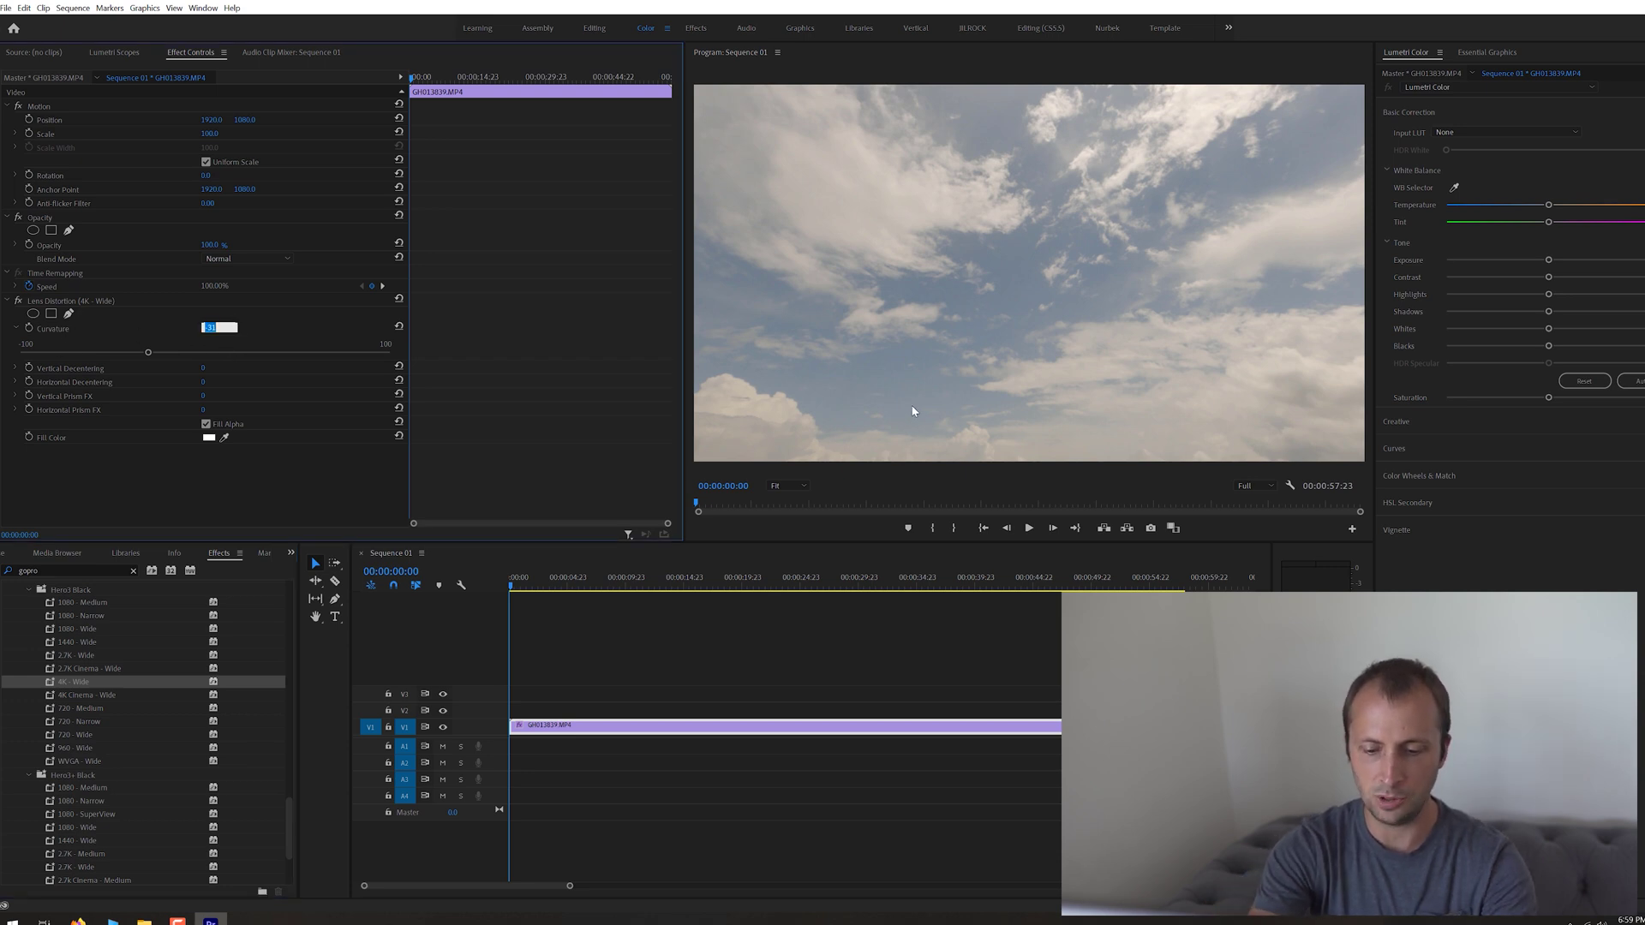
pyautogui.write('-20')
pyautogui.press('Return')
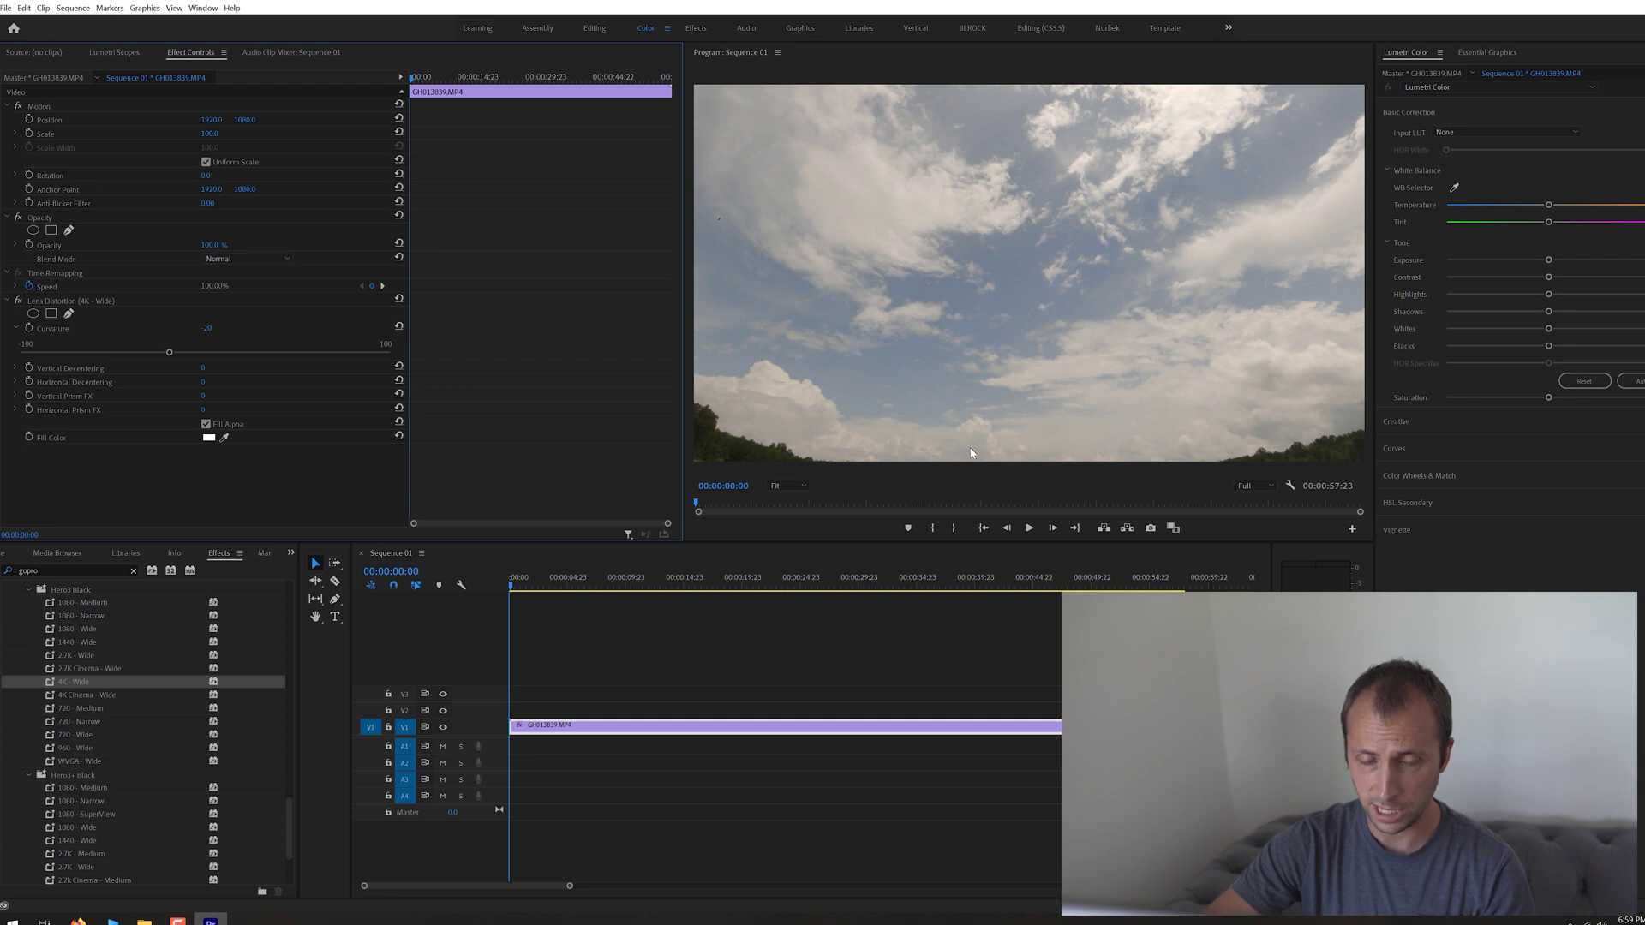
pyautogui.click(206, 328)
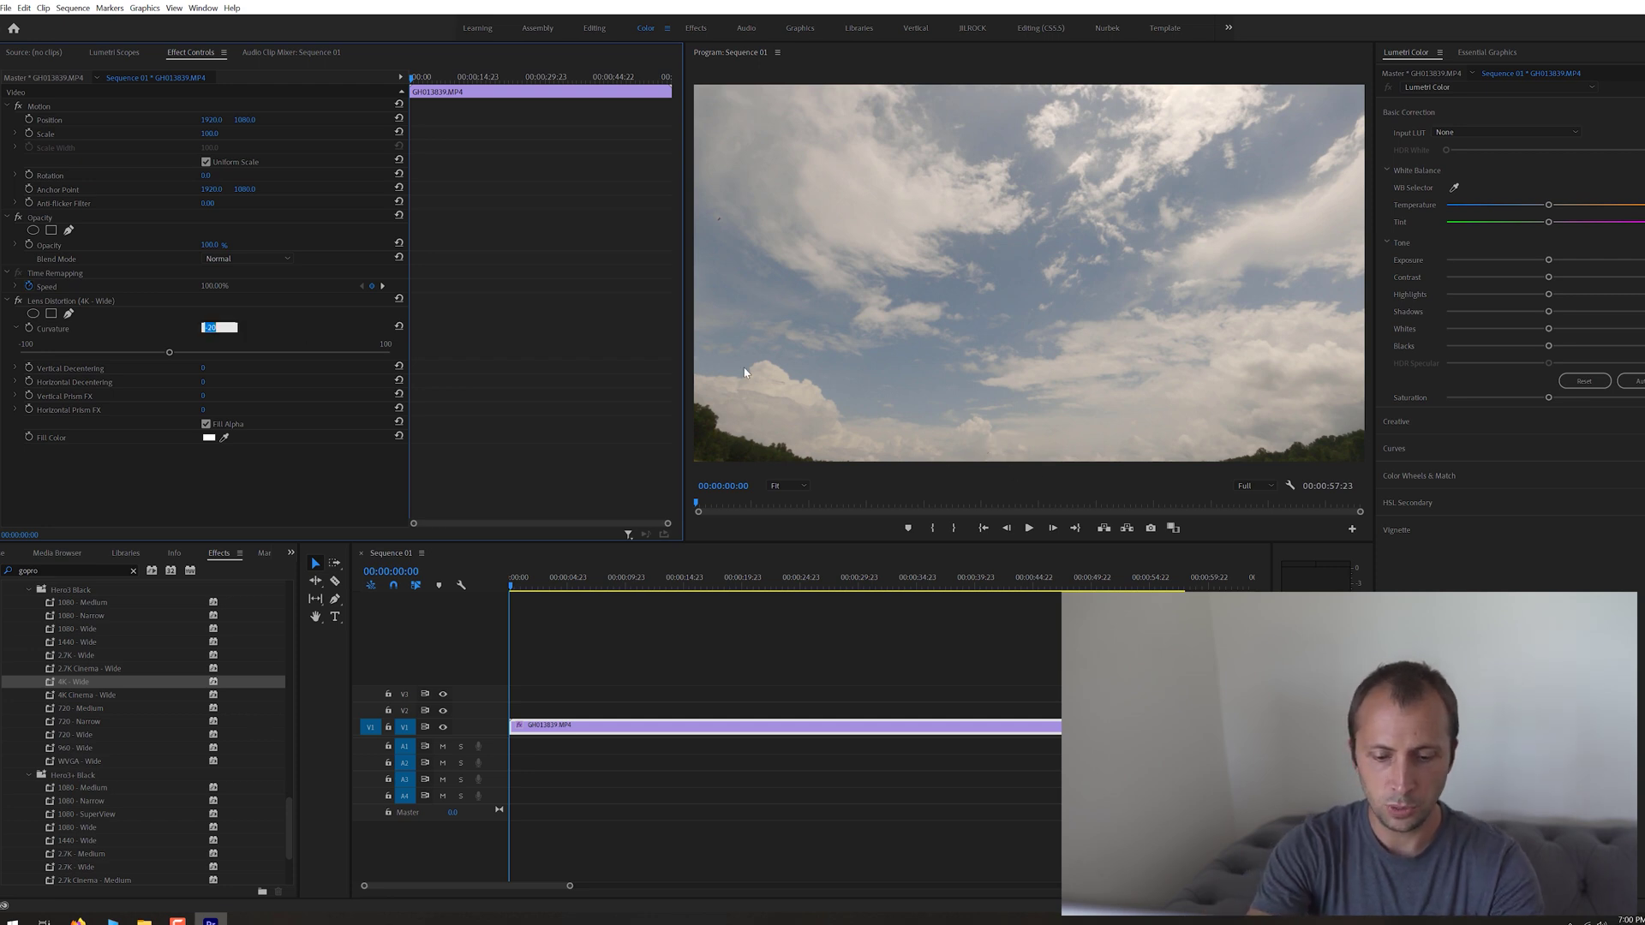
pyautogui.write('-15')
pyautogui.press('Return')
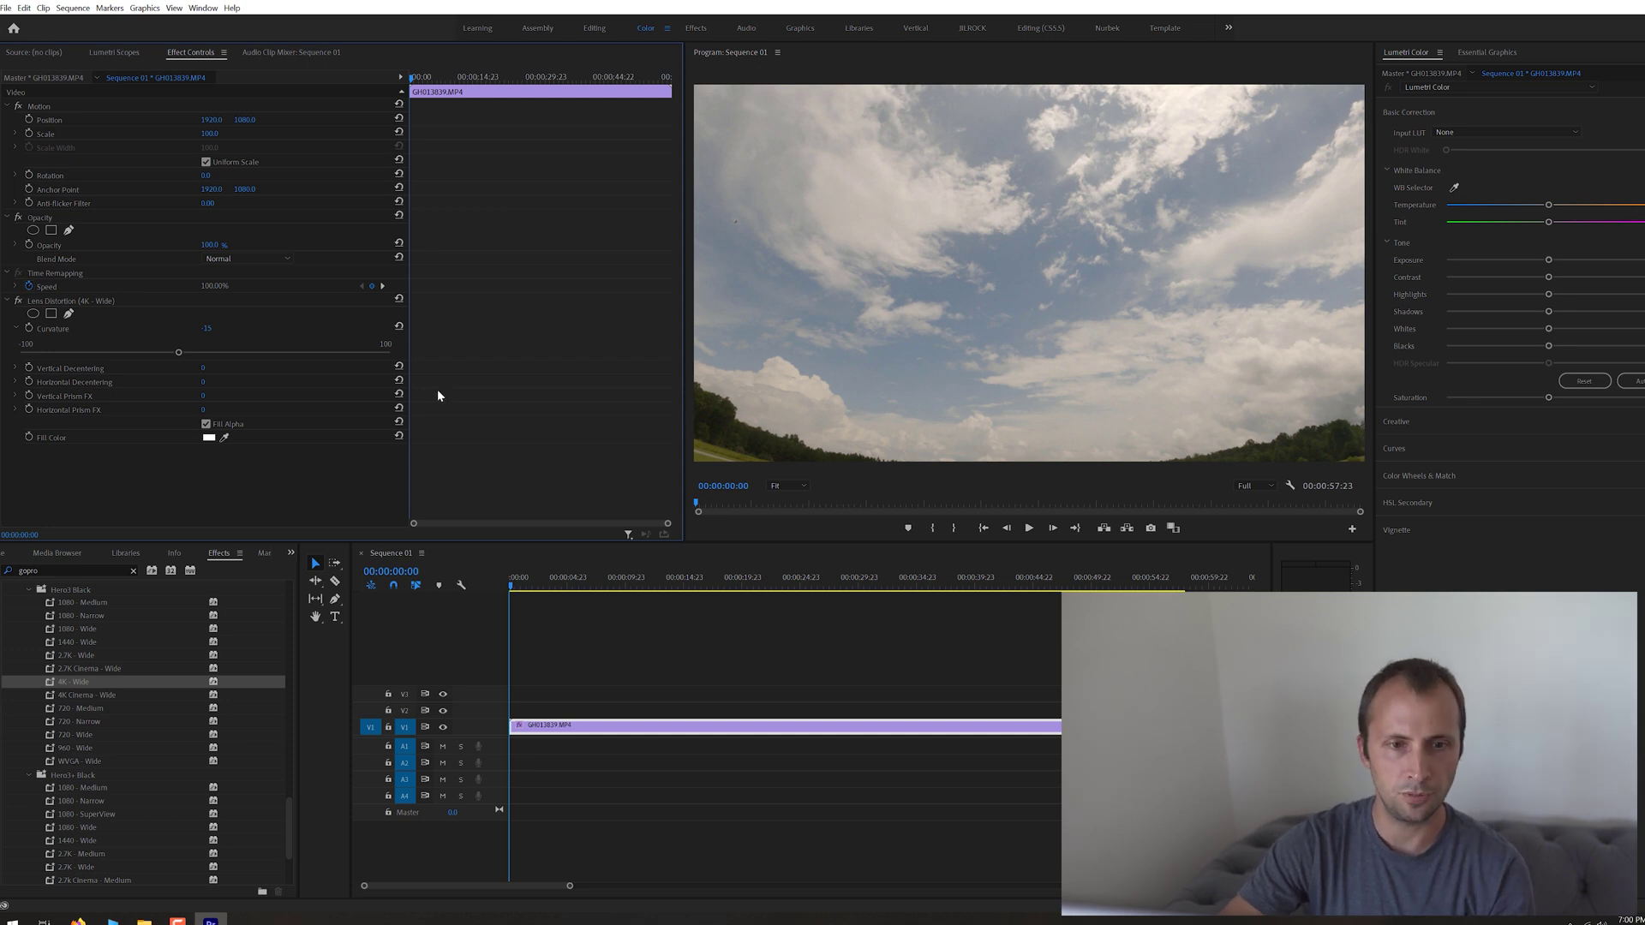
pyautogui.click(211, 331)
pyautogui.write('-20')
pyautogui.press('Return')
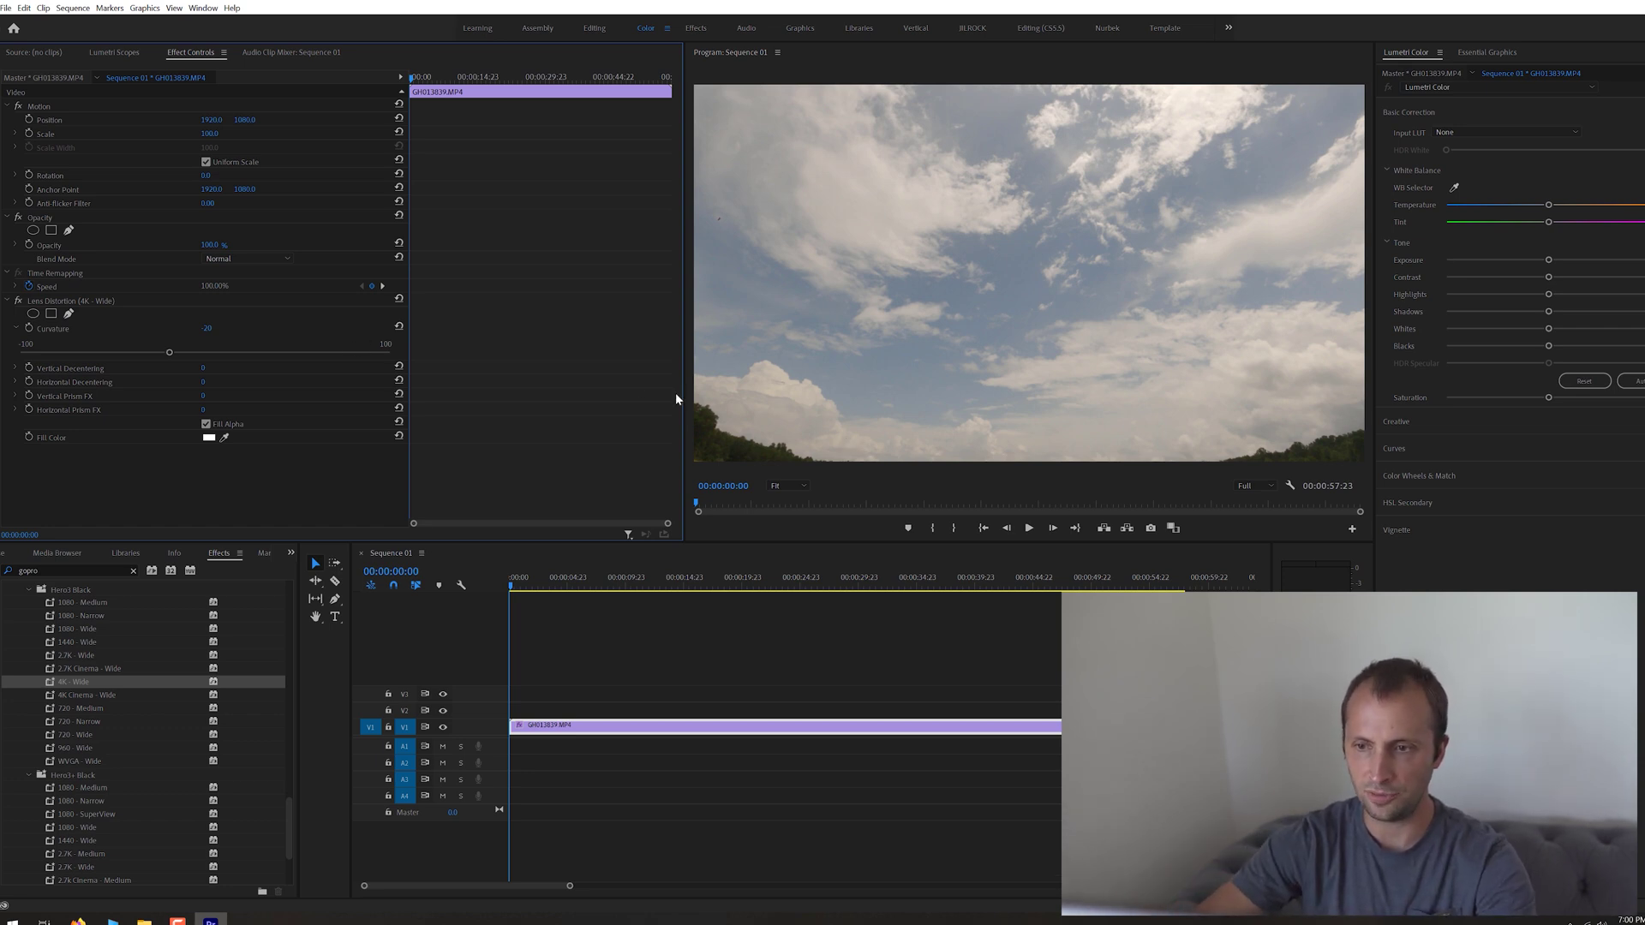
pyautogui.moveTo(208, 328); pyautogui.dragTo(204, 328)
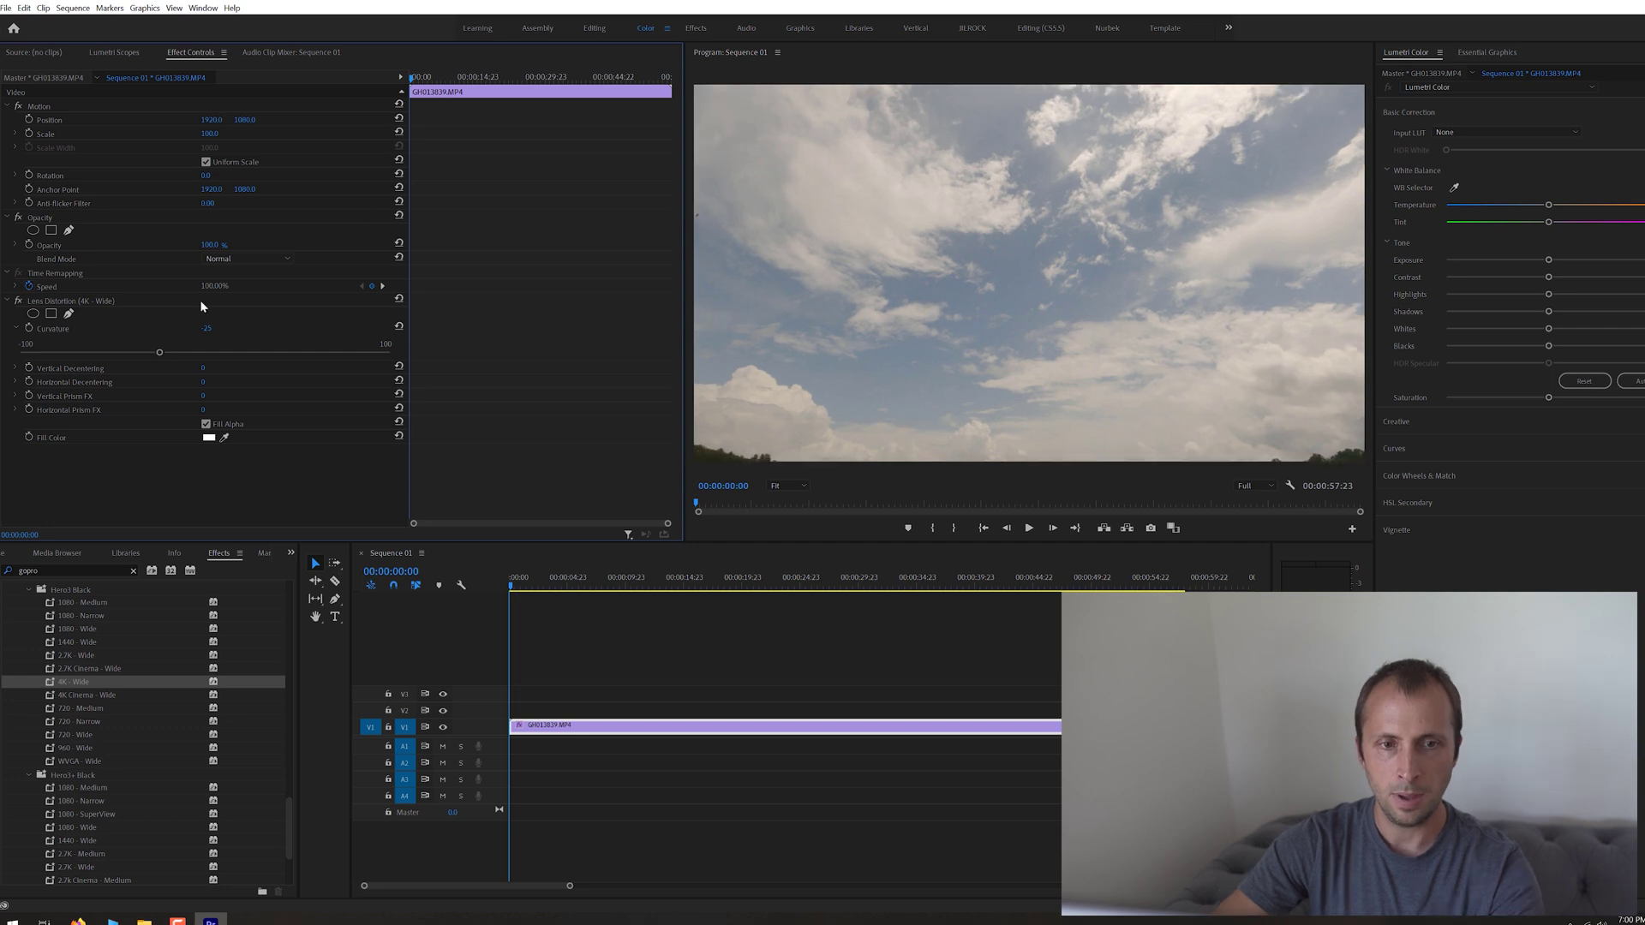
# Set the clip's Lens Distortion curvature to -22 and bring the project's media bin back into view
pyautogui.click(208, 328)
pyautogui.write('-22')
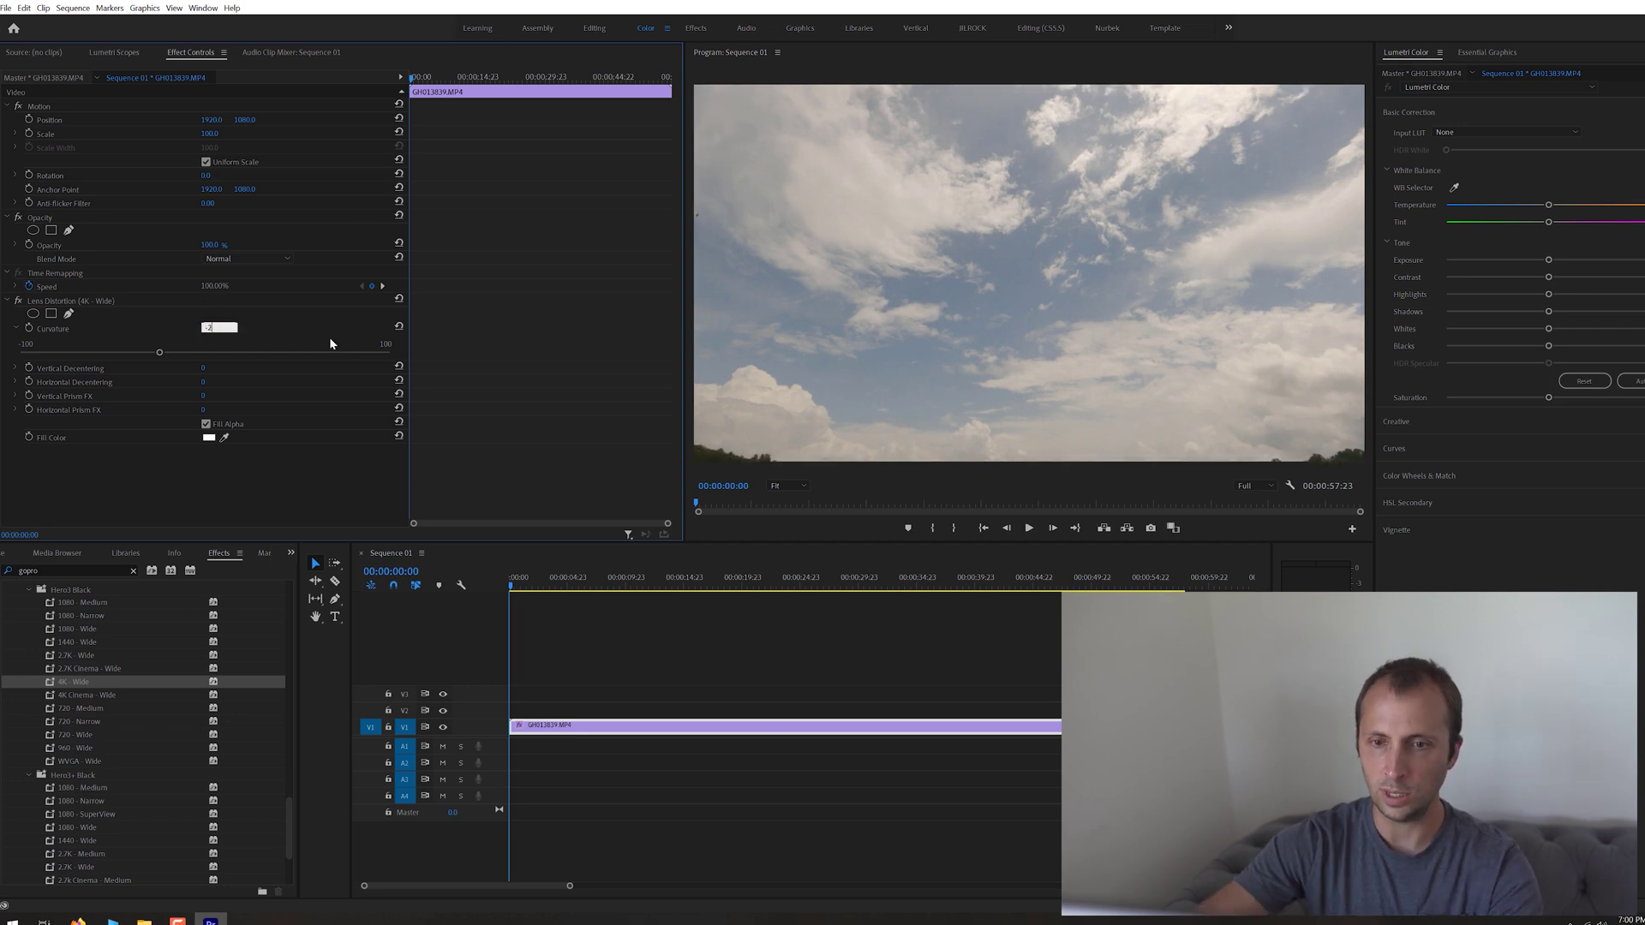
pyautogui.press('Return')
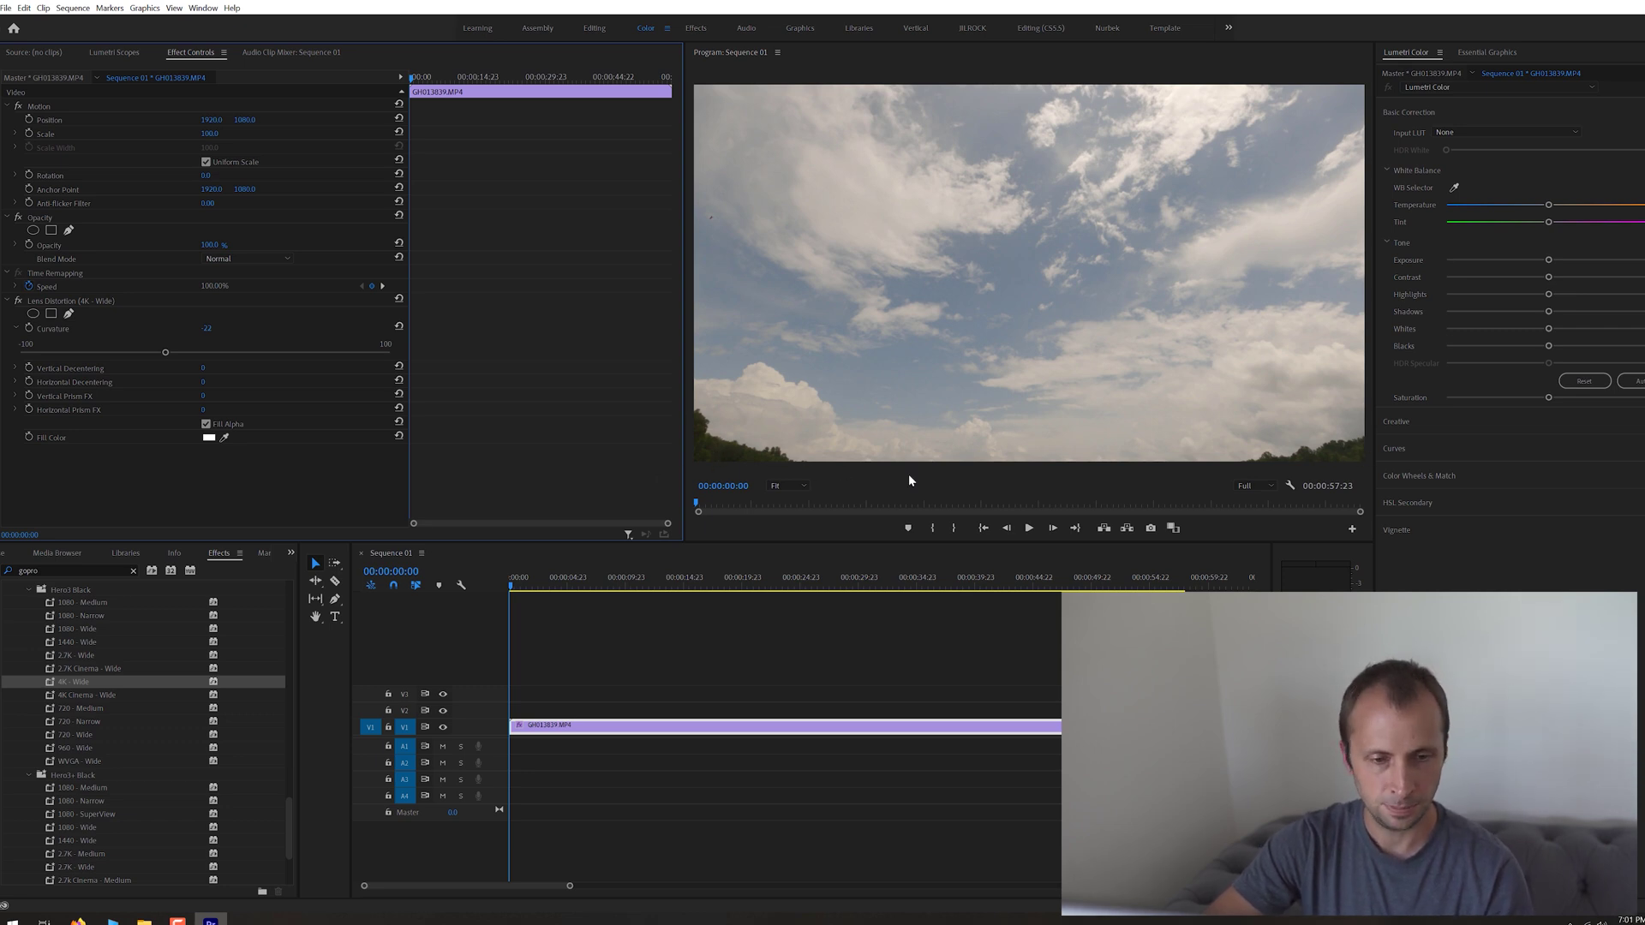
pyautogui.click(290, 553)
pyautogui.click(339, 571)
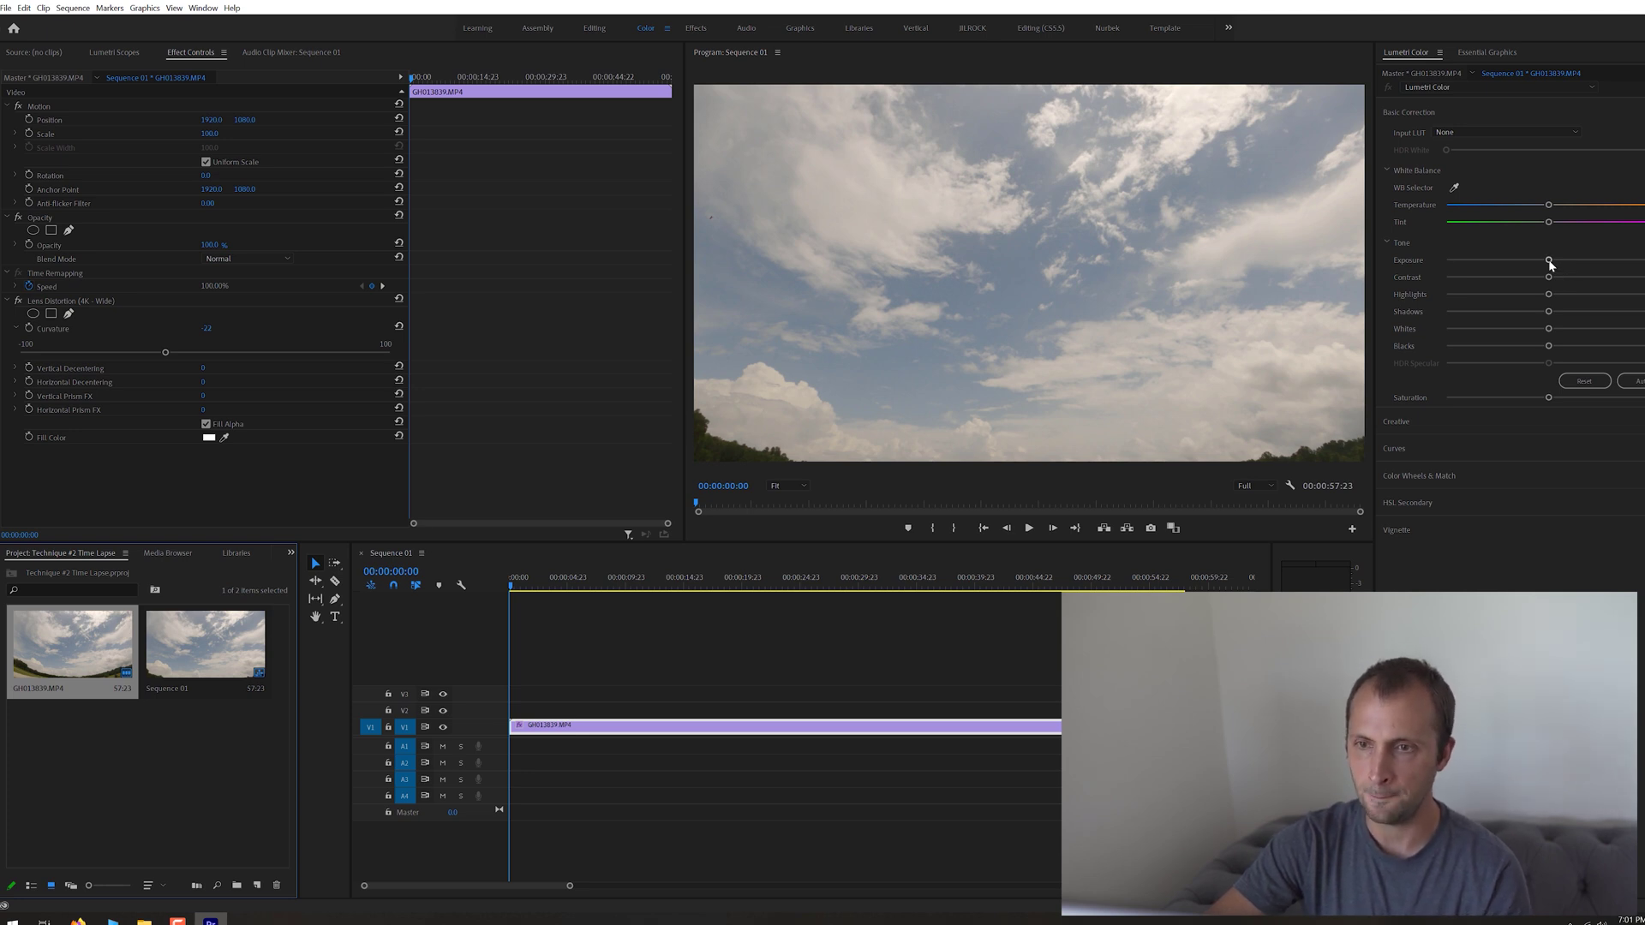
# Raise the clip's Lumetri exposure slightly and increase its contrast strongly
pyautogui.moveTo(1549, 262); pyautogui.dragTo(1552, 264)
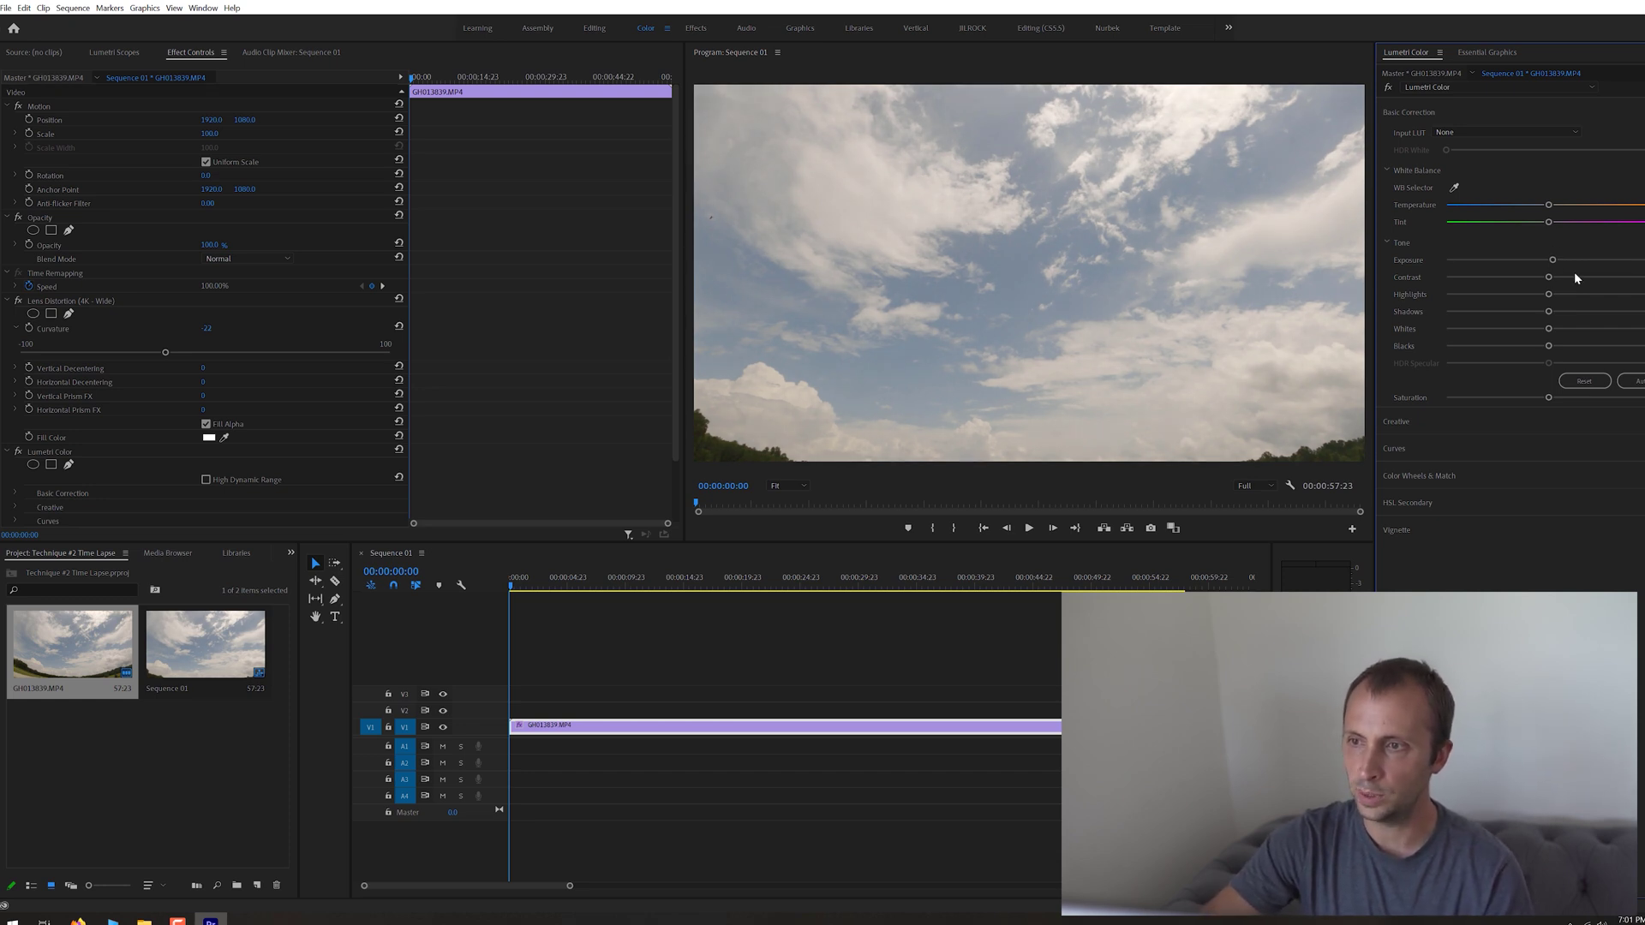
pyautogui.moveTo(1550, 279); pyautogui.dragTo(1572, 279)
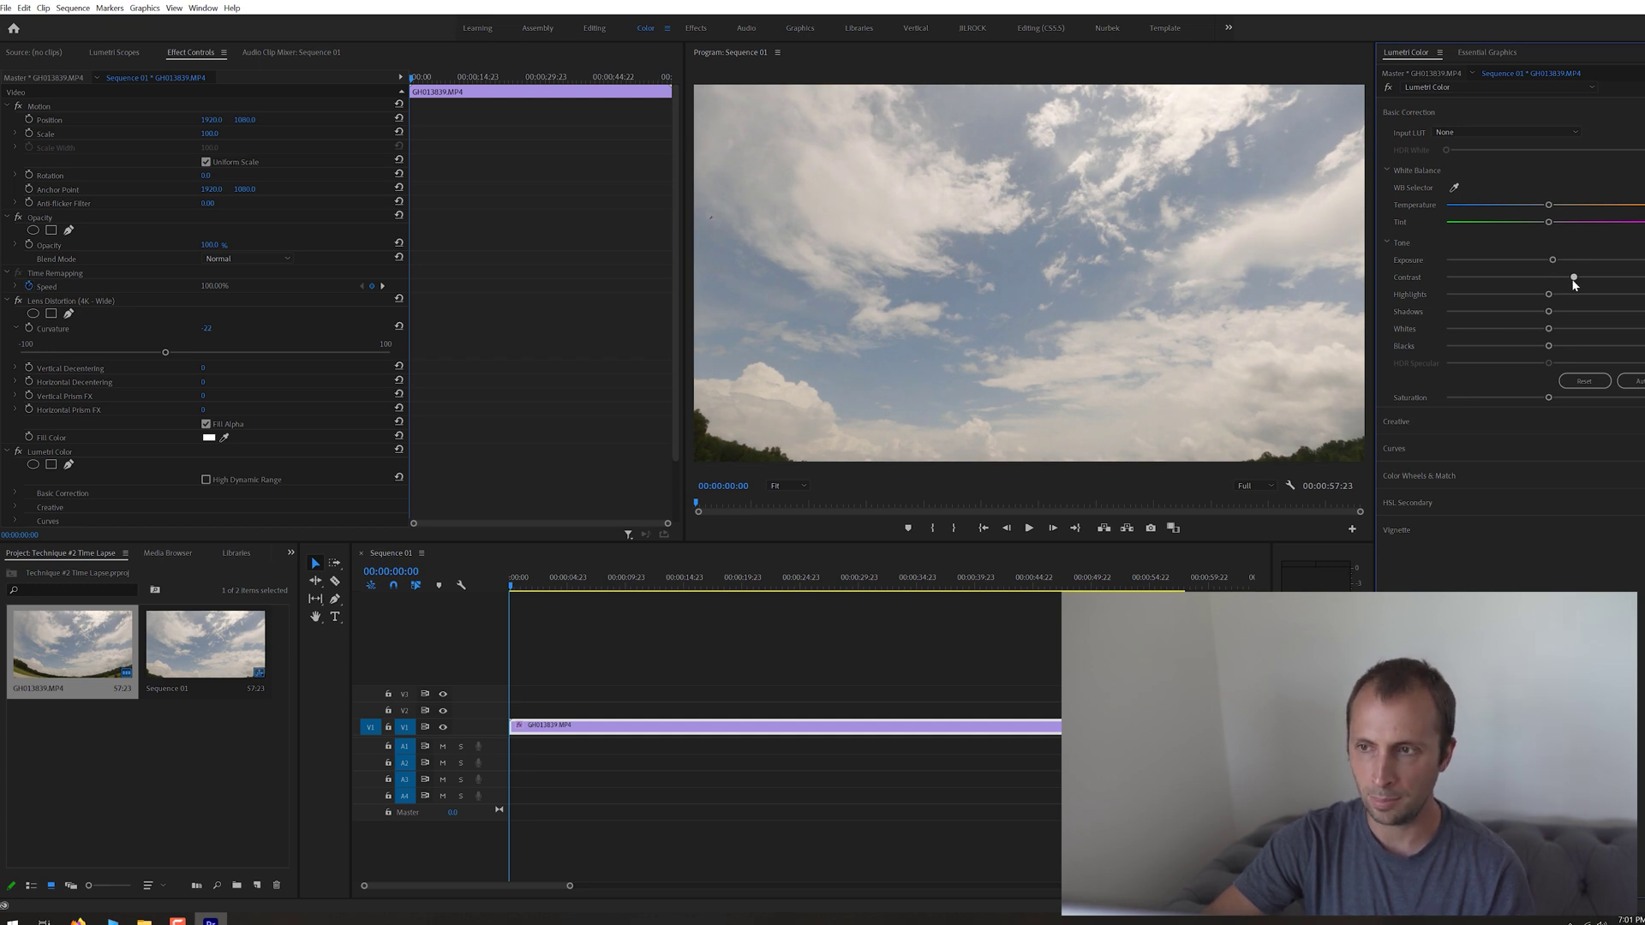
pyautogui.moveTo(1574, 279); pyautogui.dragTo(1624, 276)
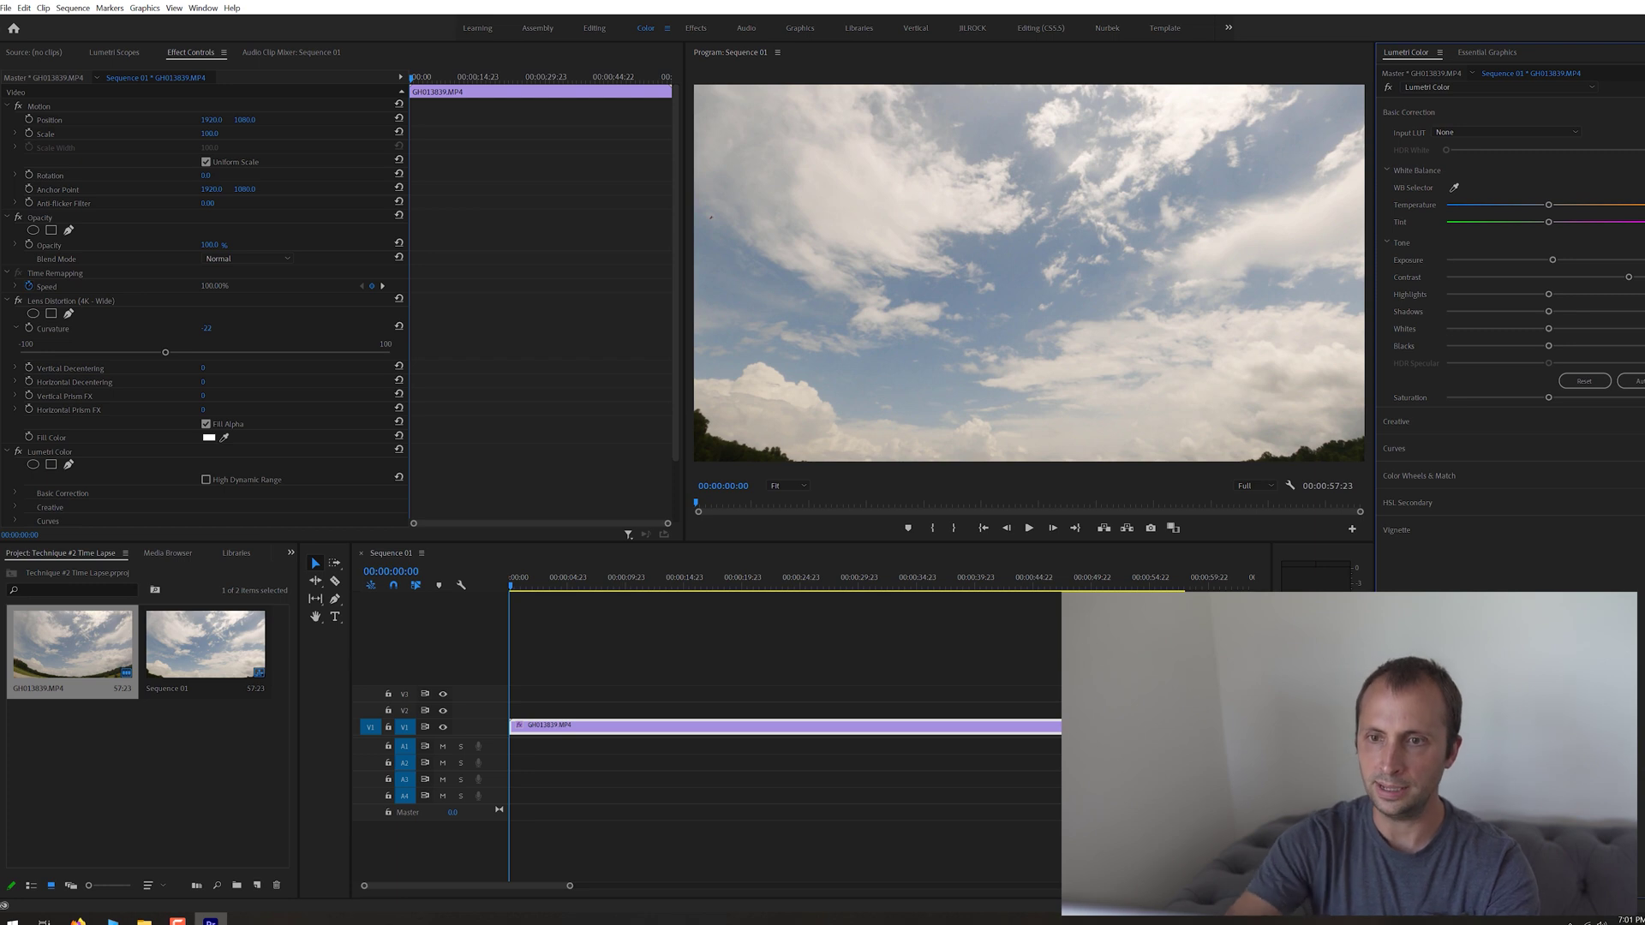
pyautogui.moveTo(1628, 277); pyautogui.dragTo(1640, 277)
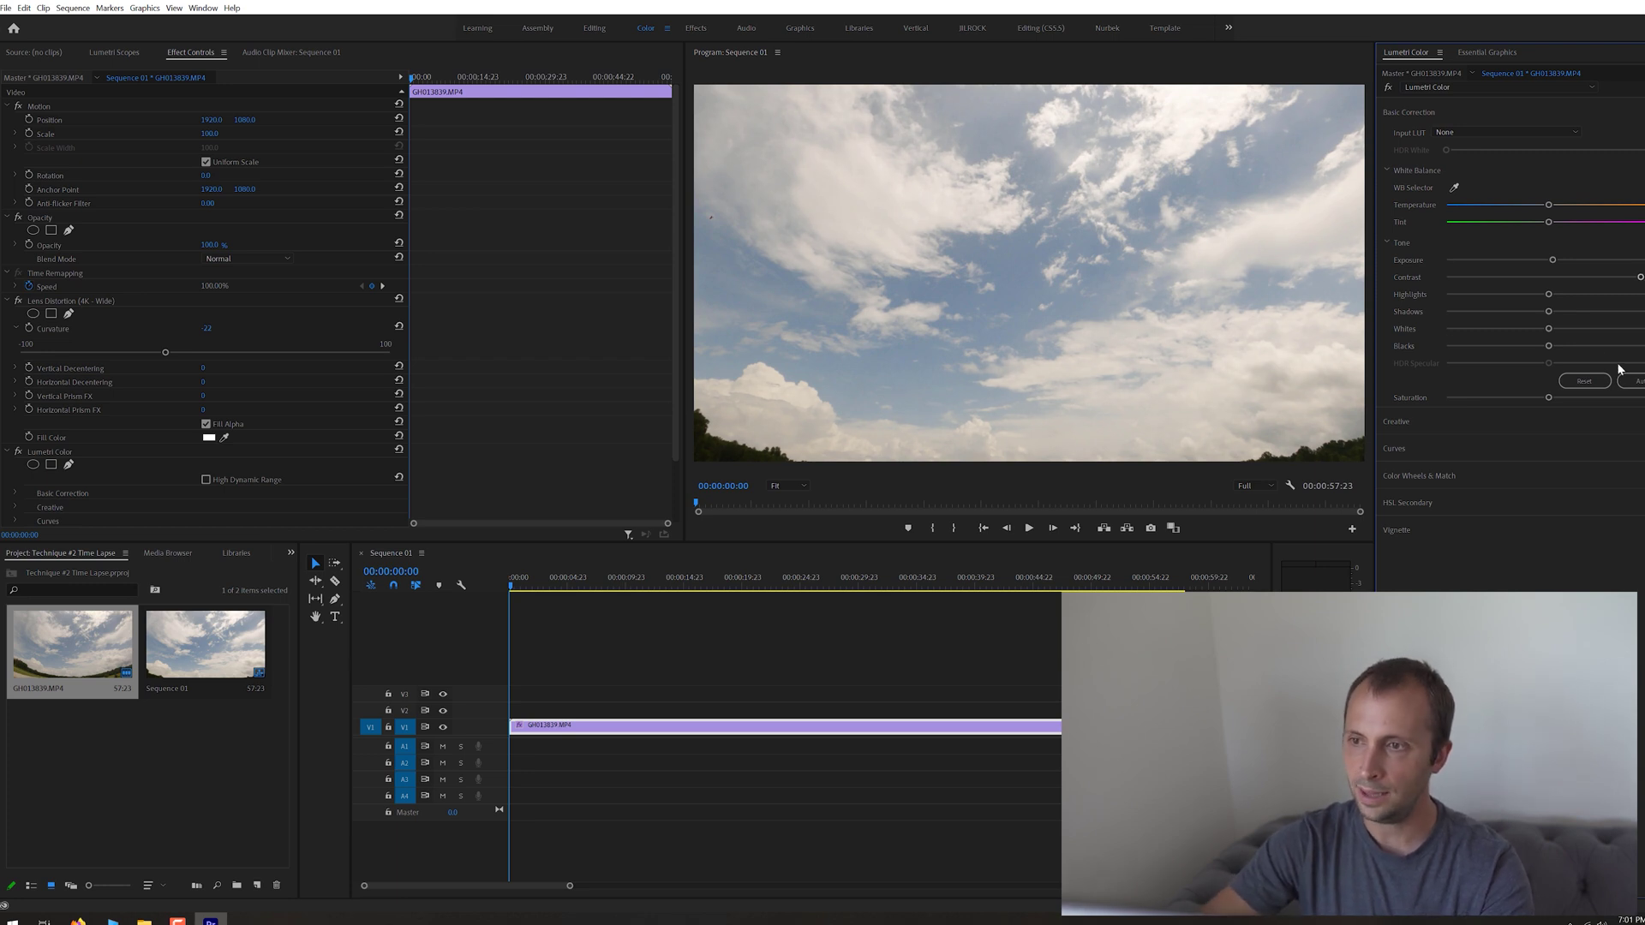
# Lower the clip's highlights a little and raise its whites very slightly in the Lumetri tone settings
pyautogui.moveTo(1550, 297); pyautogui.dragTo(1536, 296)
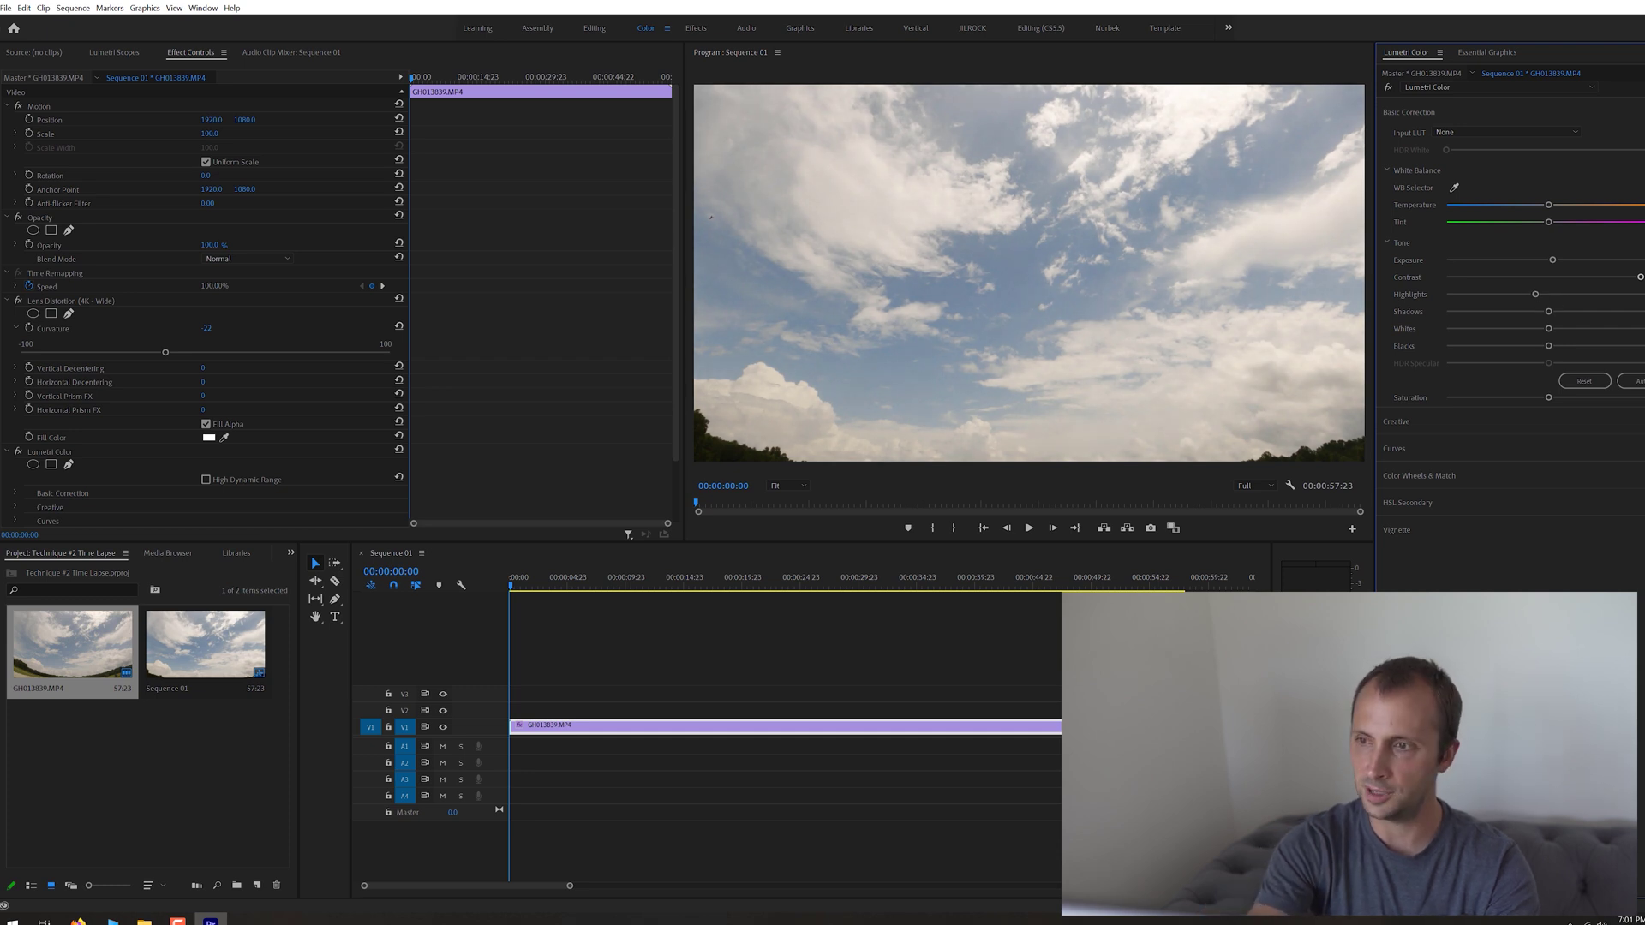
pyautogui.moveTo(1536, 297); pyautogui.dragTo(1538, 294)
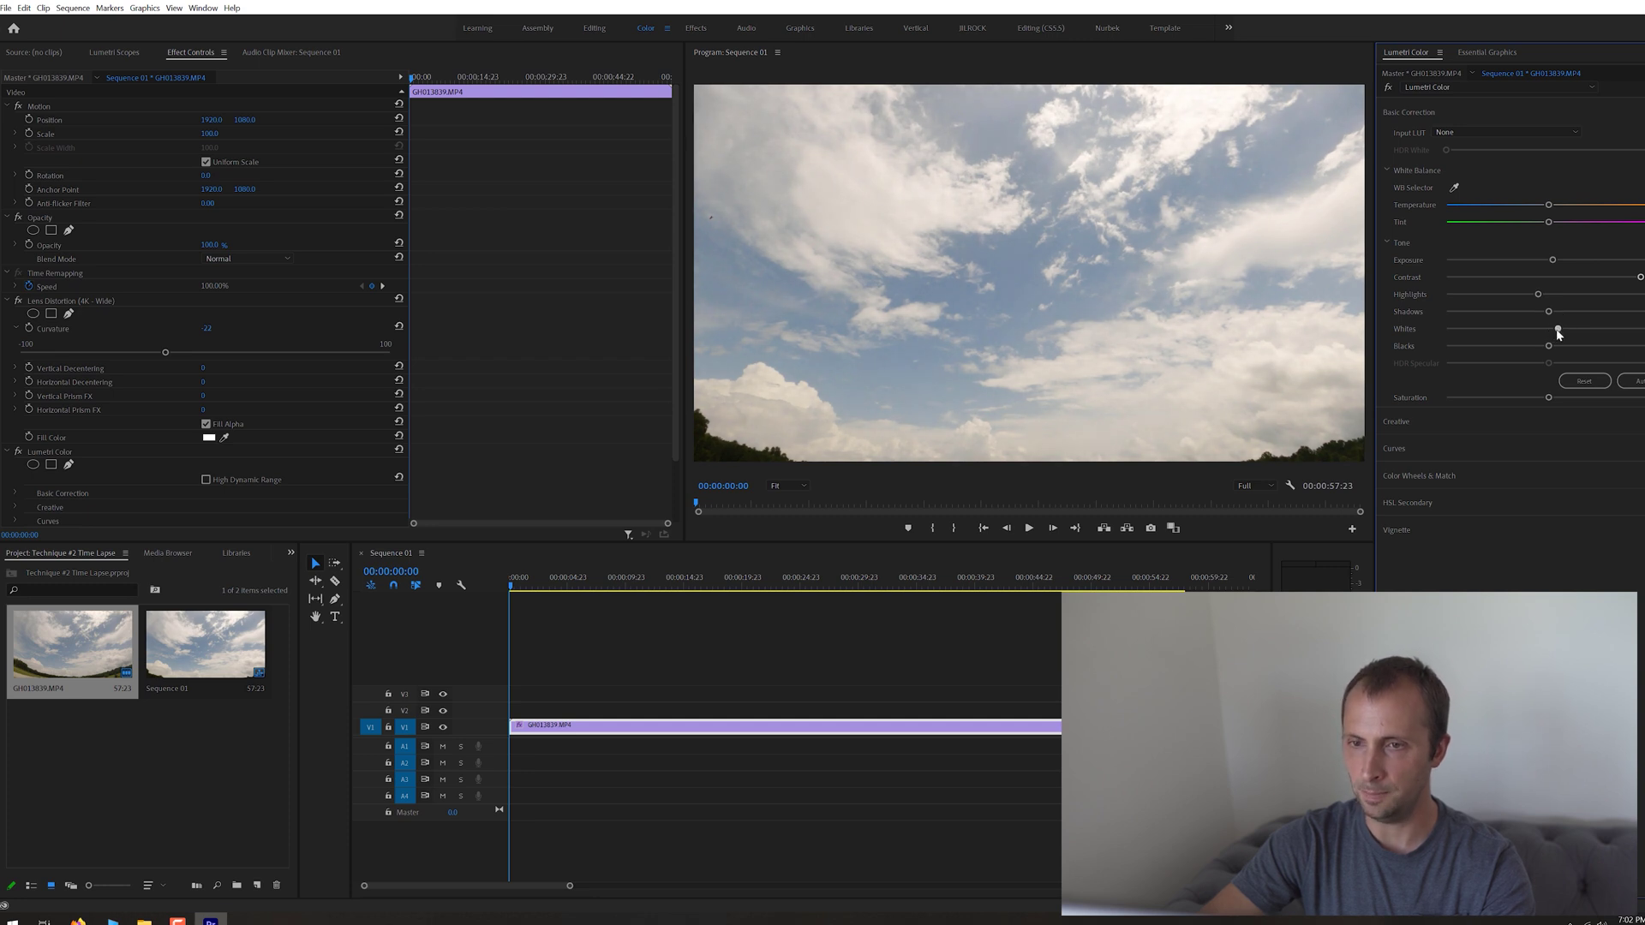
pyautogui.moveTo(1560, 330); pyautogui.dragTo(1551, 329)
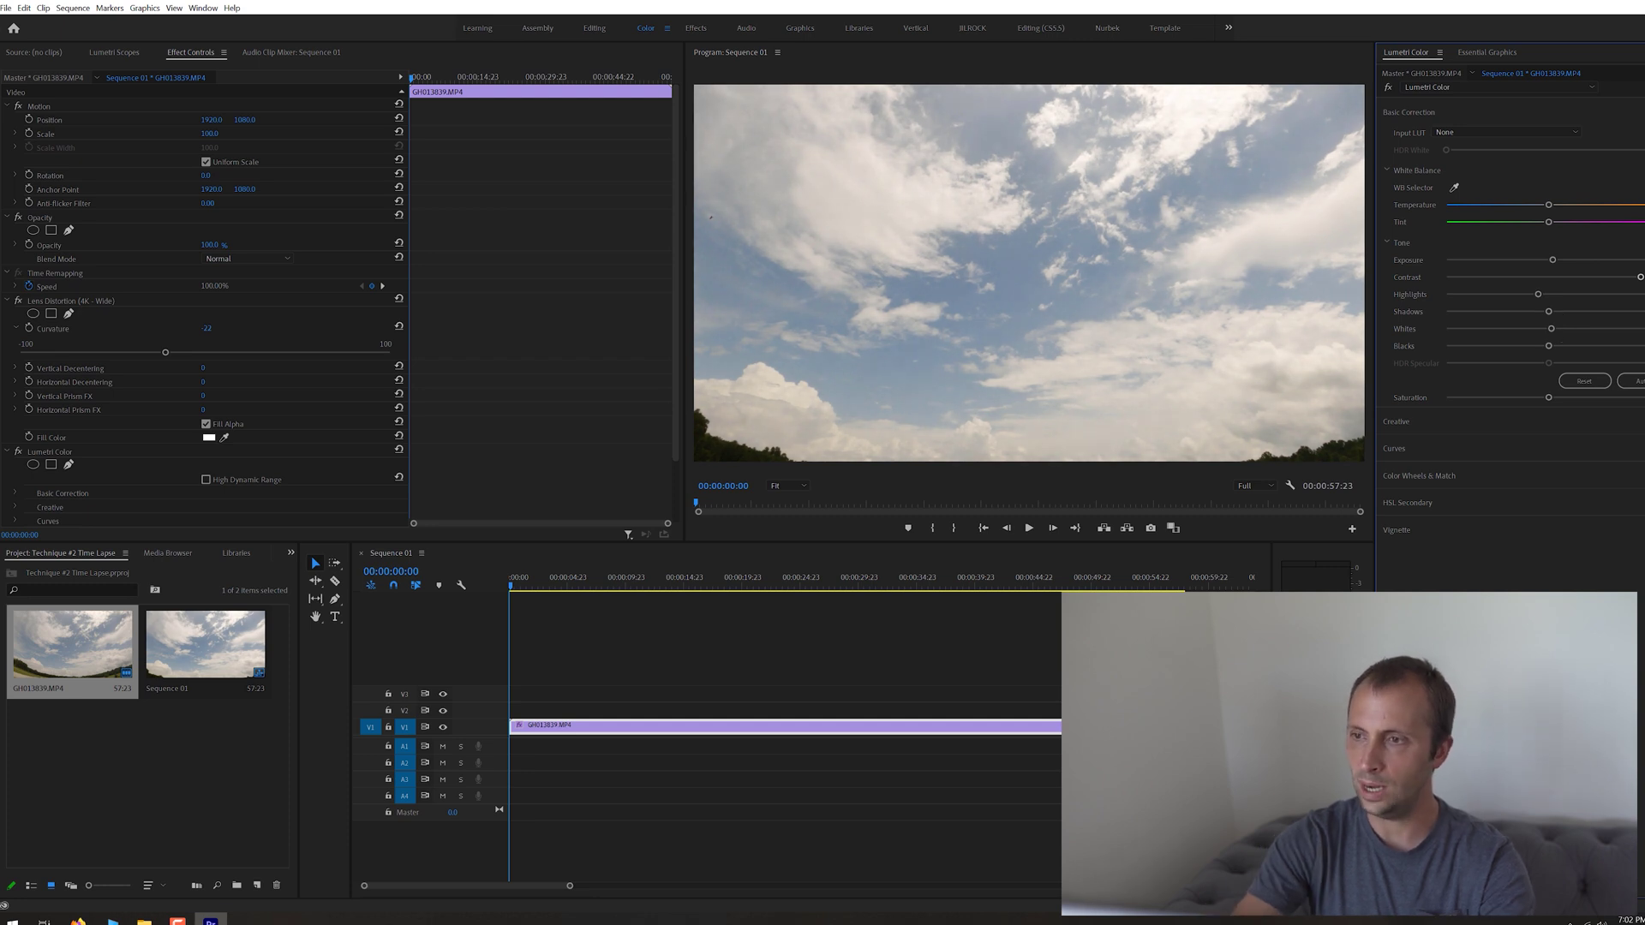
pyautogui.moveTo(1551, 330); pyautogui.dragTo(1552, 330)
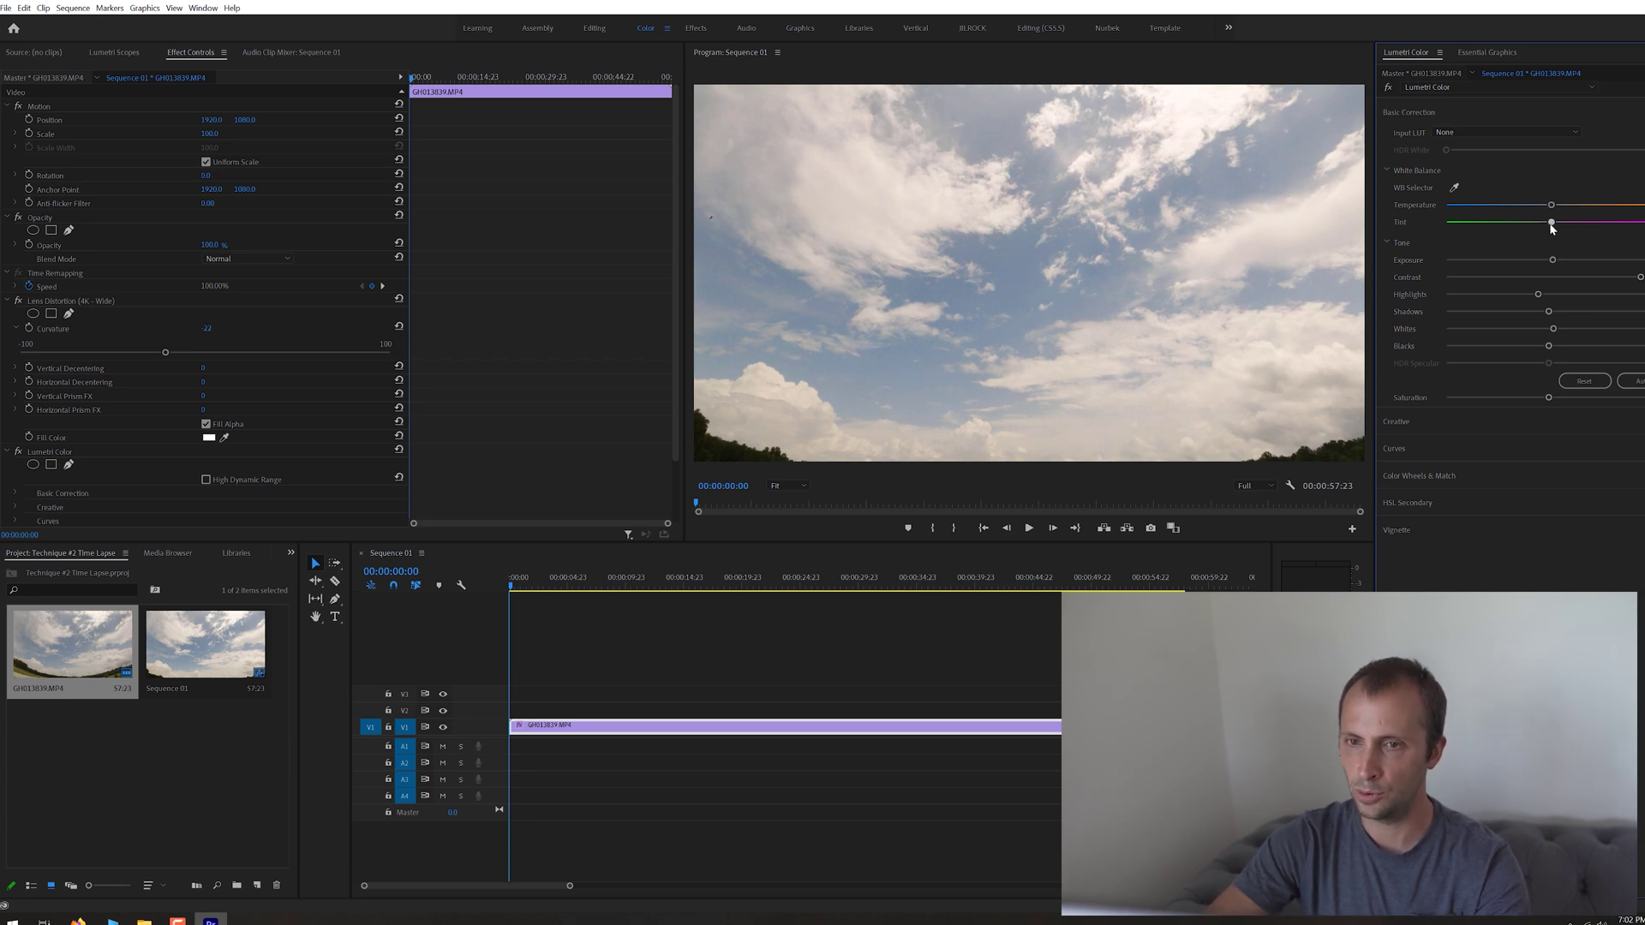
# Adjust the white balance tint to near neutral and open the Lumetri Creative adjustments
pyautogui.moveTo(1542, 225); pyautogui.dragTo(1547, 226)
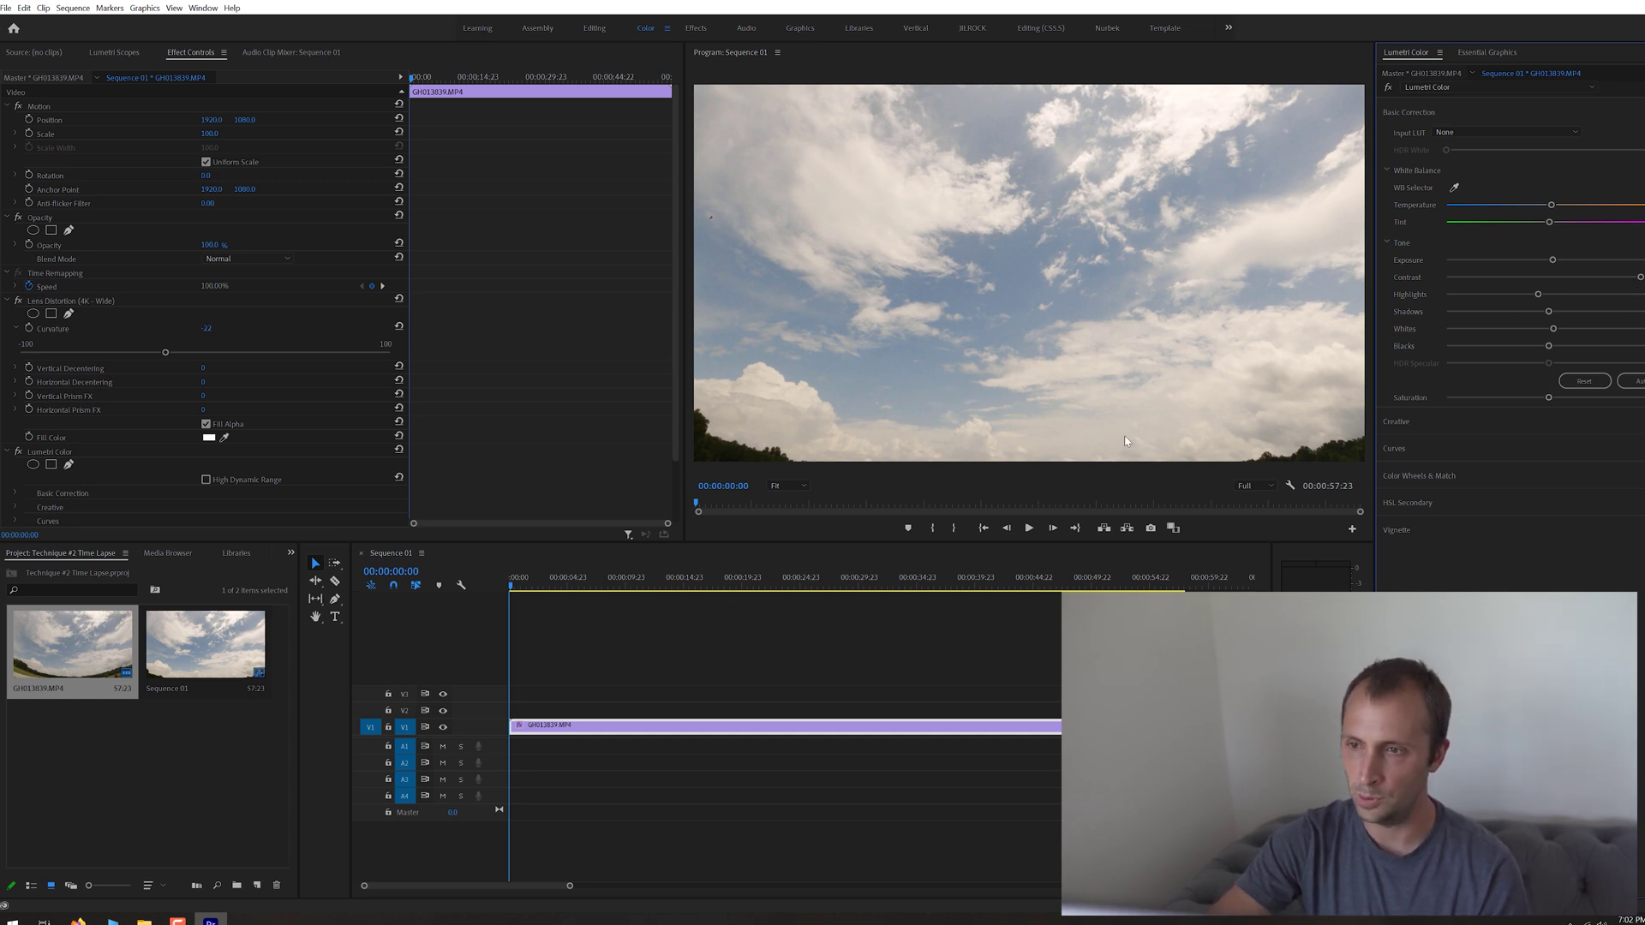
pyautogui.click(1398, 422)
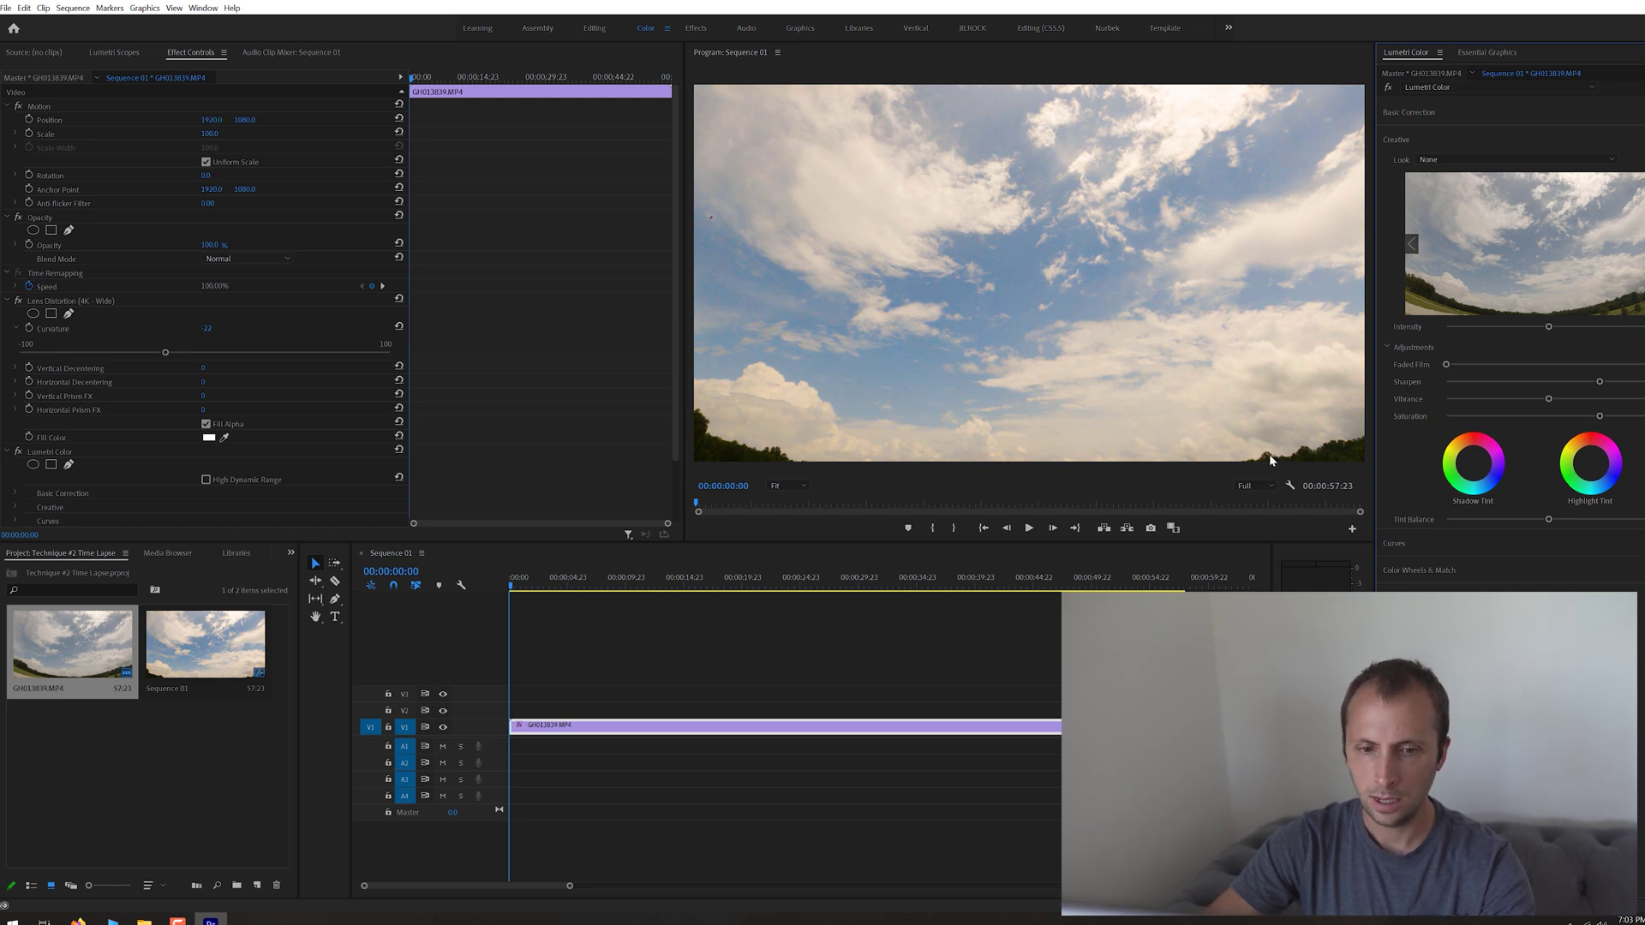
# Play back the graded time-lapse in Sequence 01 and go to the end of the sequence
pyautogui.click(1029, 528)
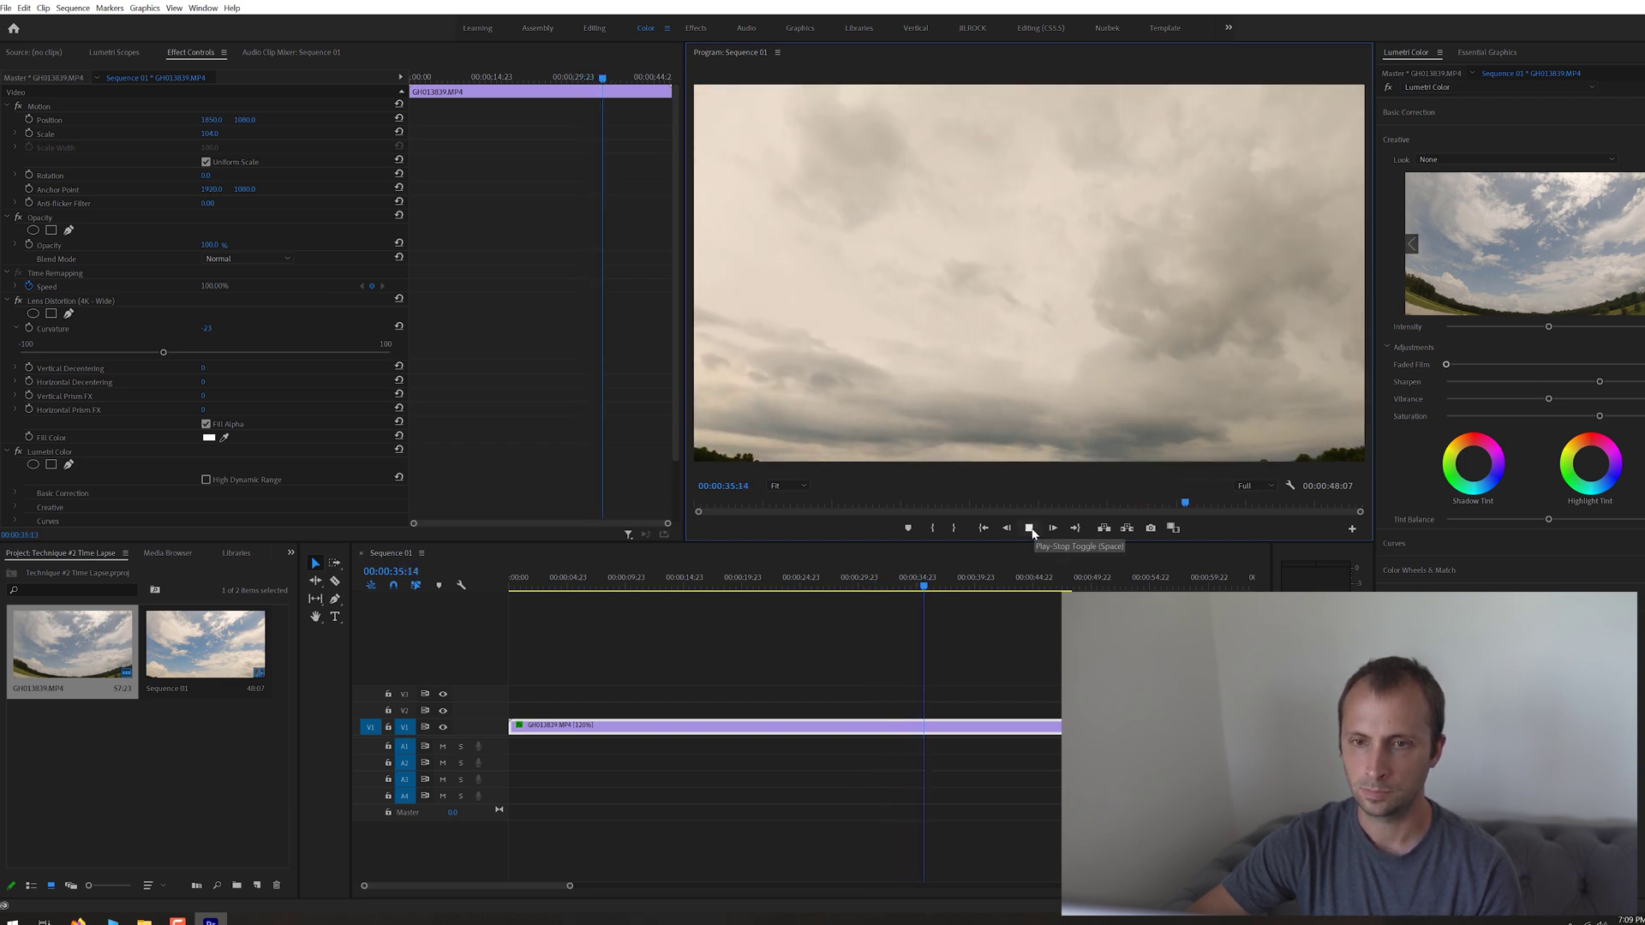
pyautogui.press('End')
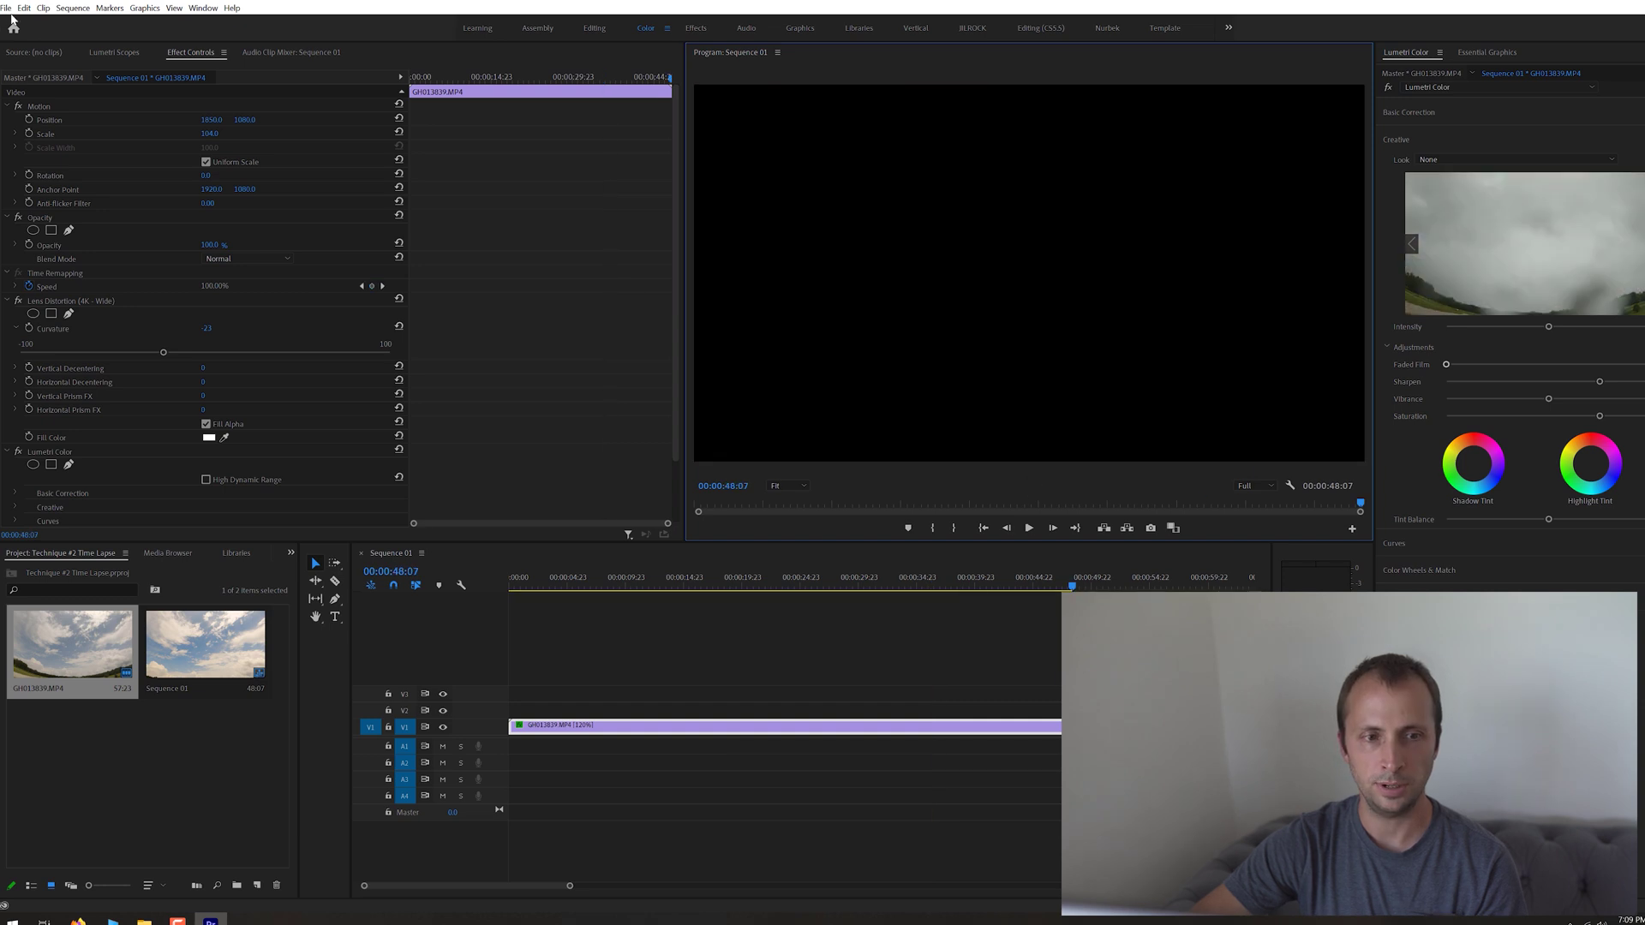
# Open the media export settings for Sequence 01 and name the output file "Time Lapse Techique Number 2" in the Time Lapses folder
pyautogui.click(5, 8)
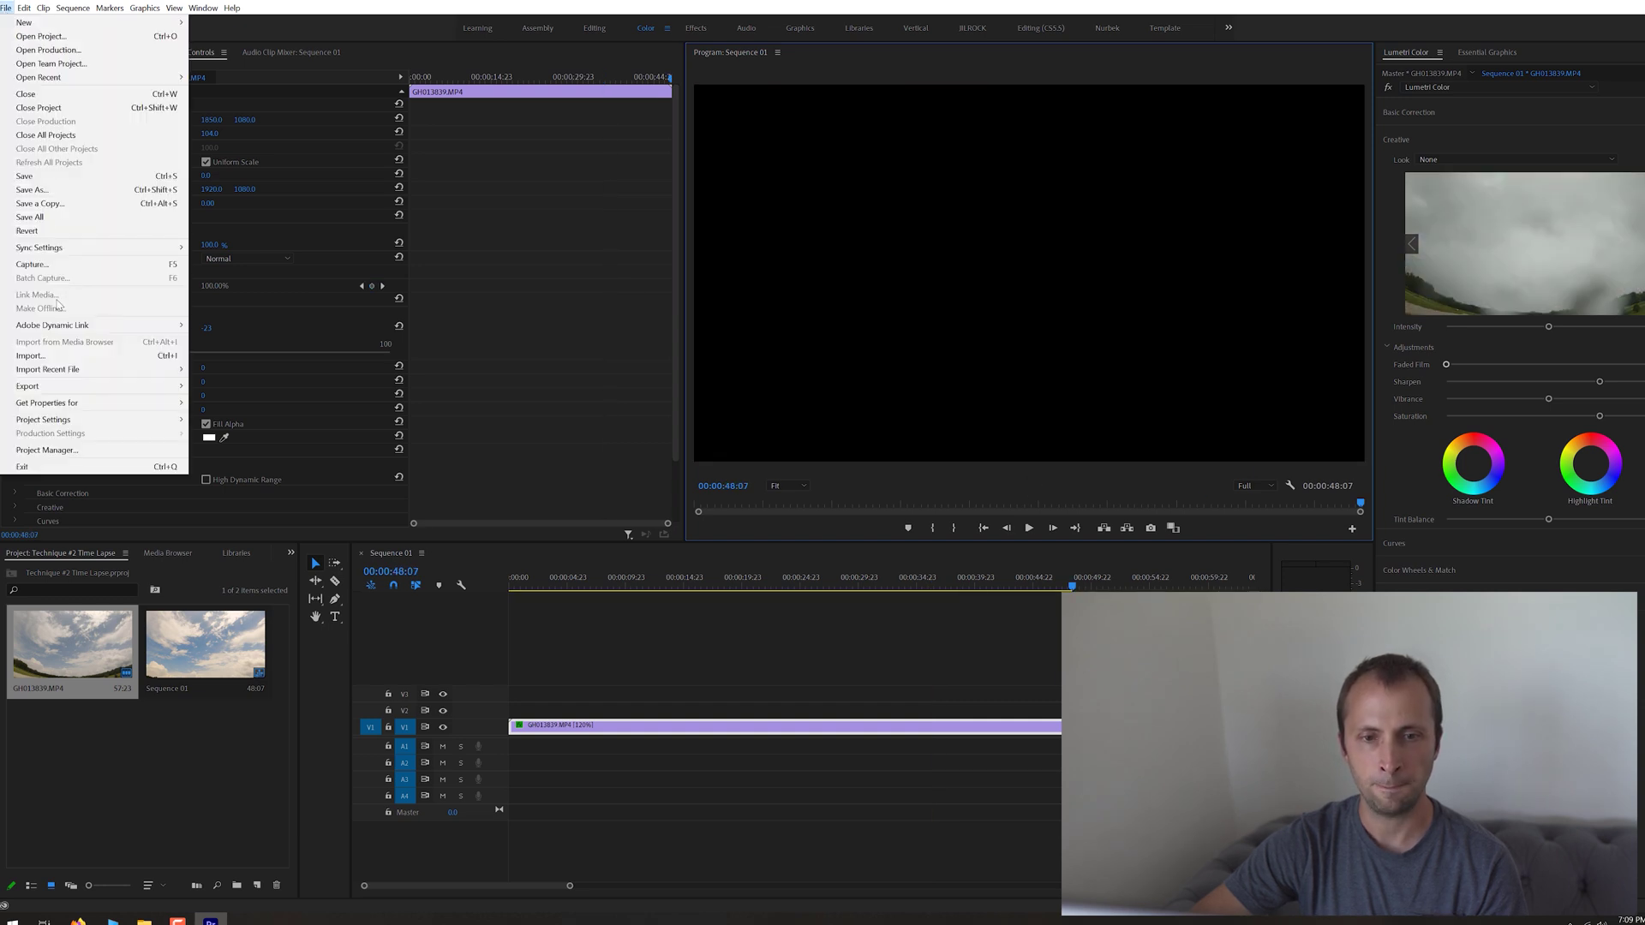
pyautogui.moveTo(94, 387)
pyautogui.click(230, 389)
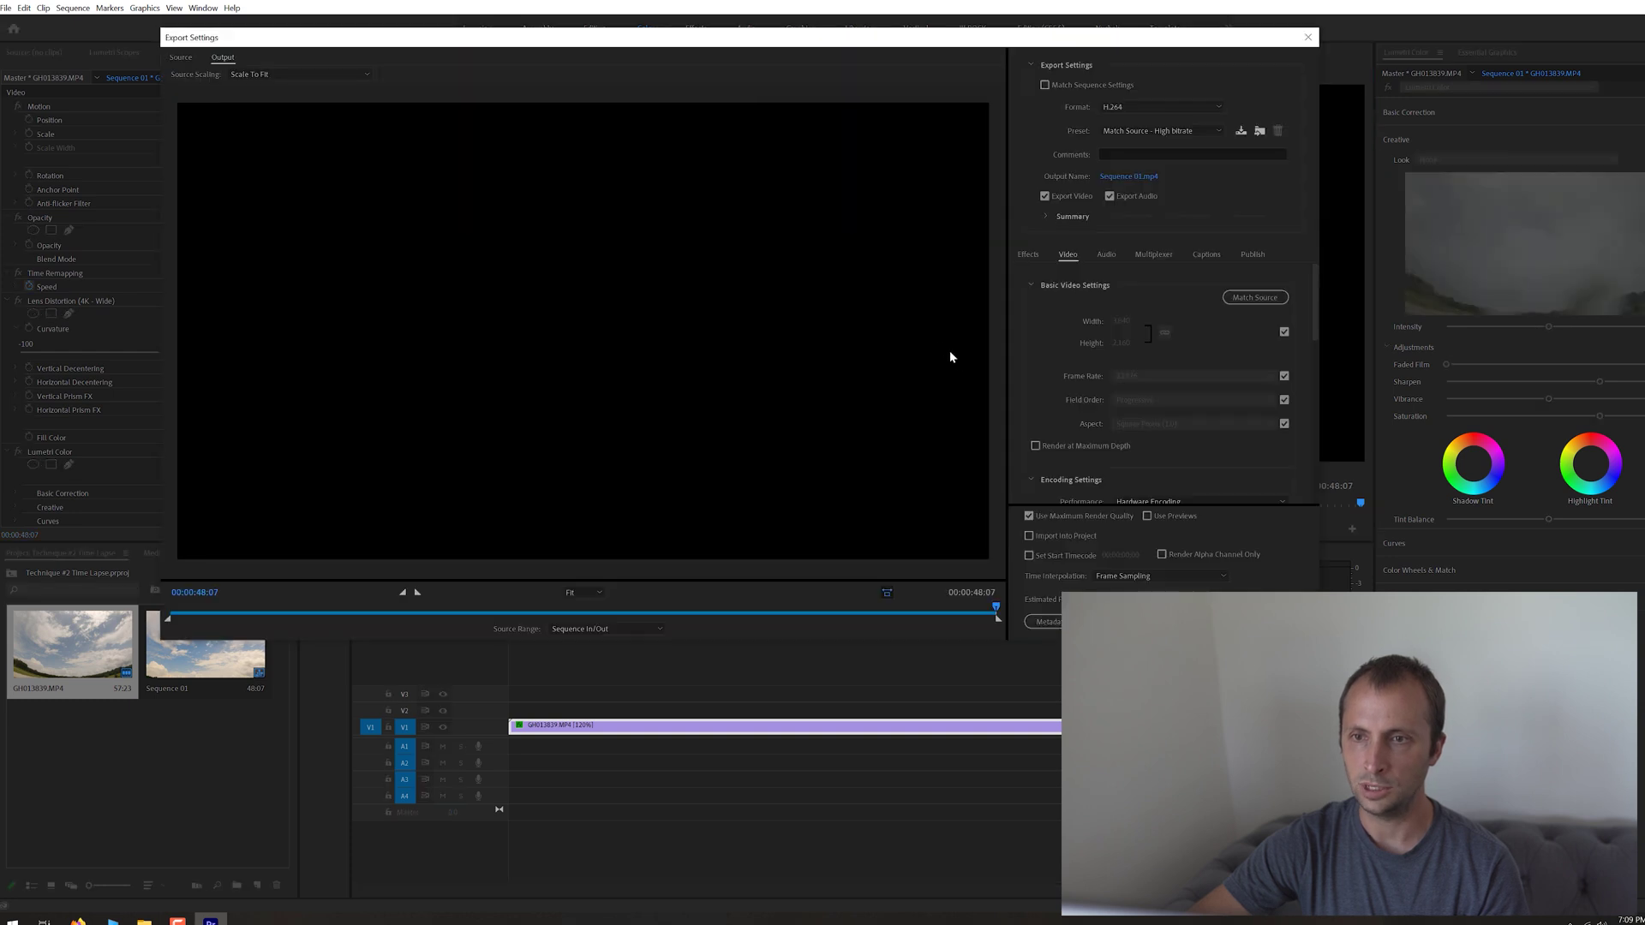
pyautogui.click(1127, 176)
pyautogui.click(339, 368)
pyautogui.write('Time Lapse Tech')
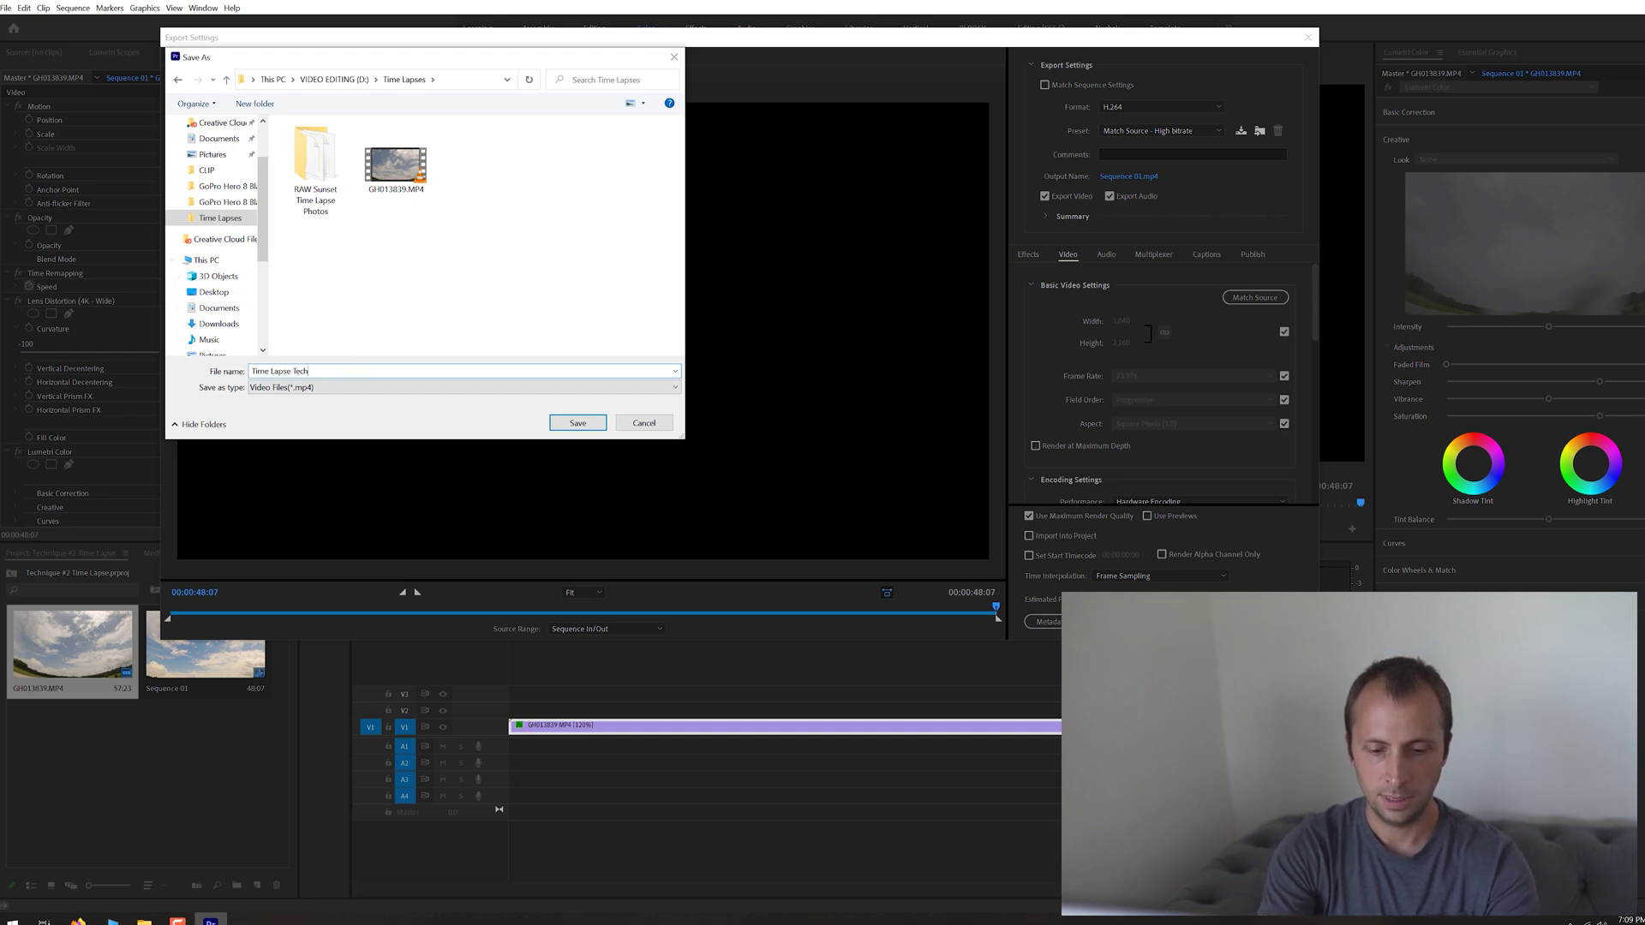
pyautogui.write('ique')
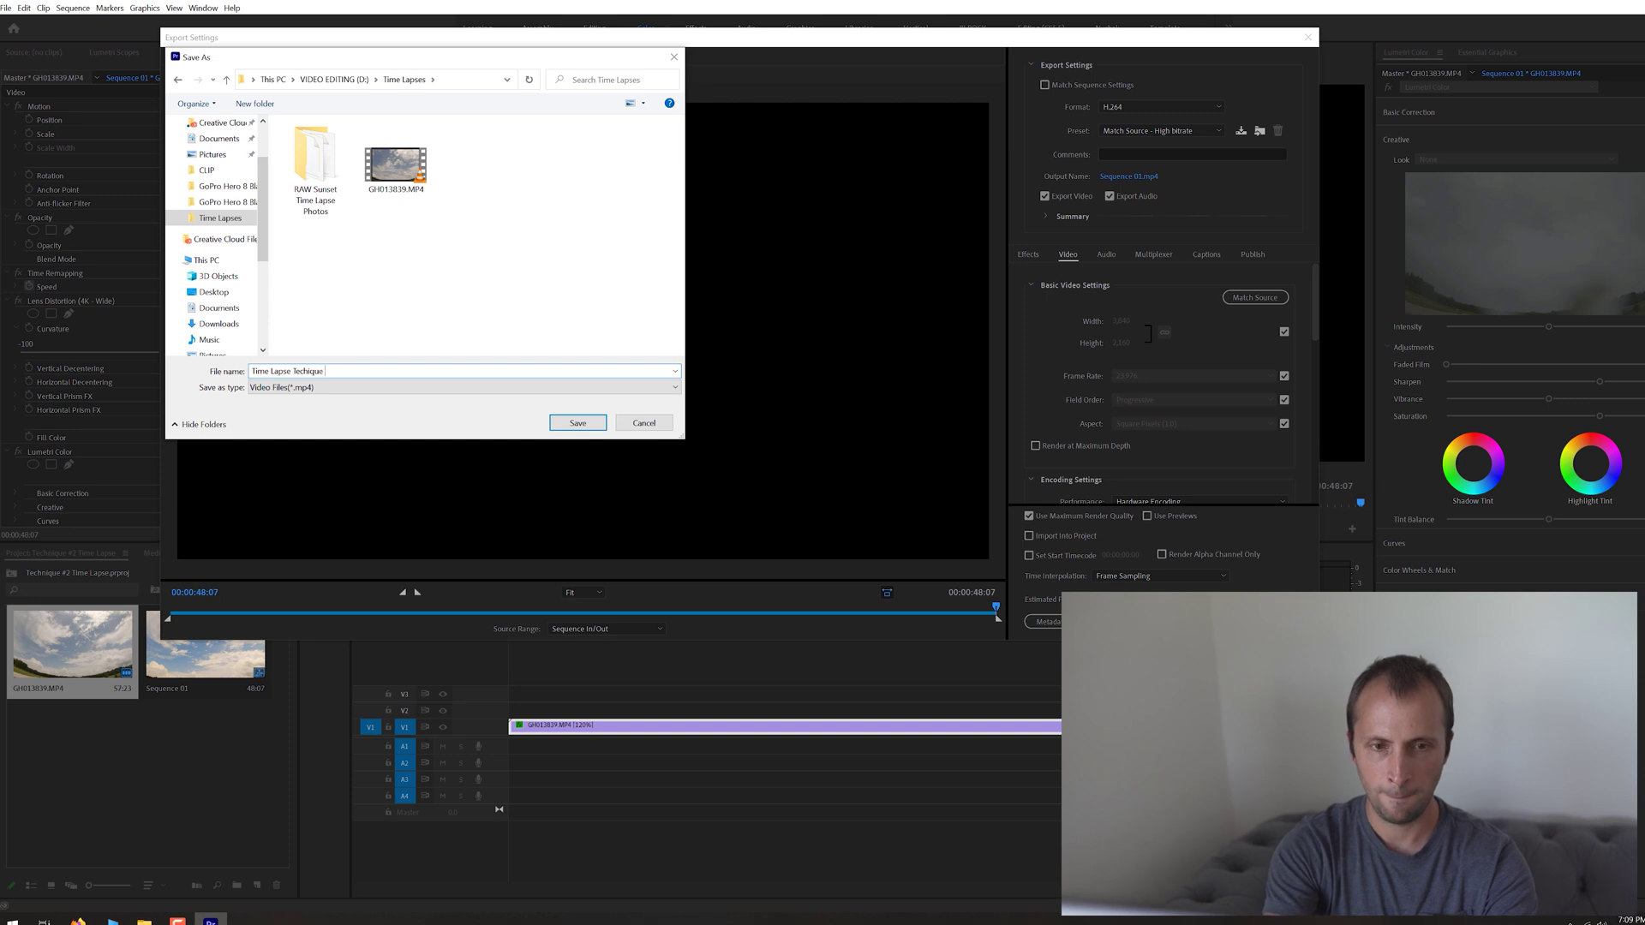
pyautogui.write(' Number 2')
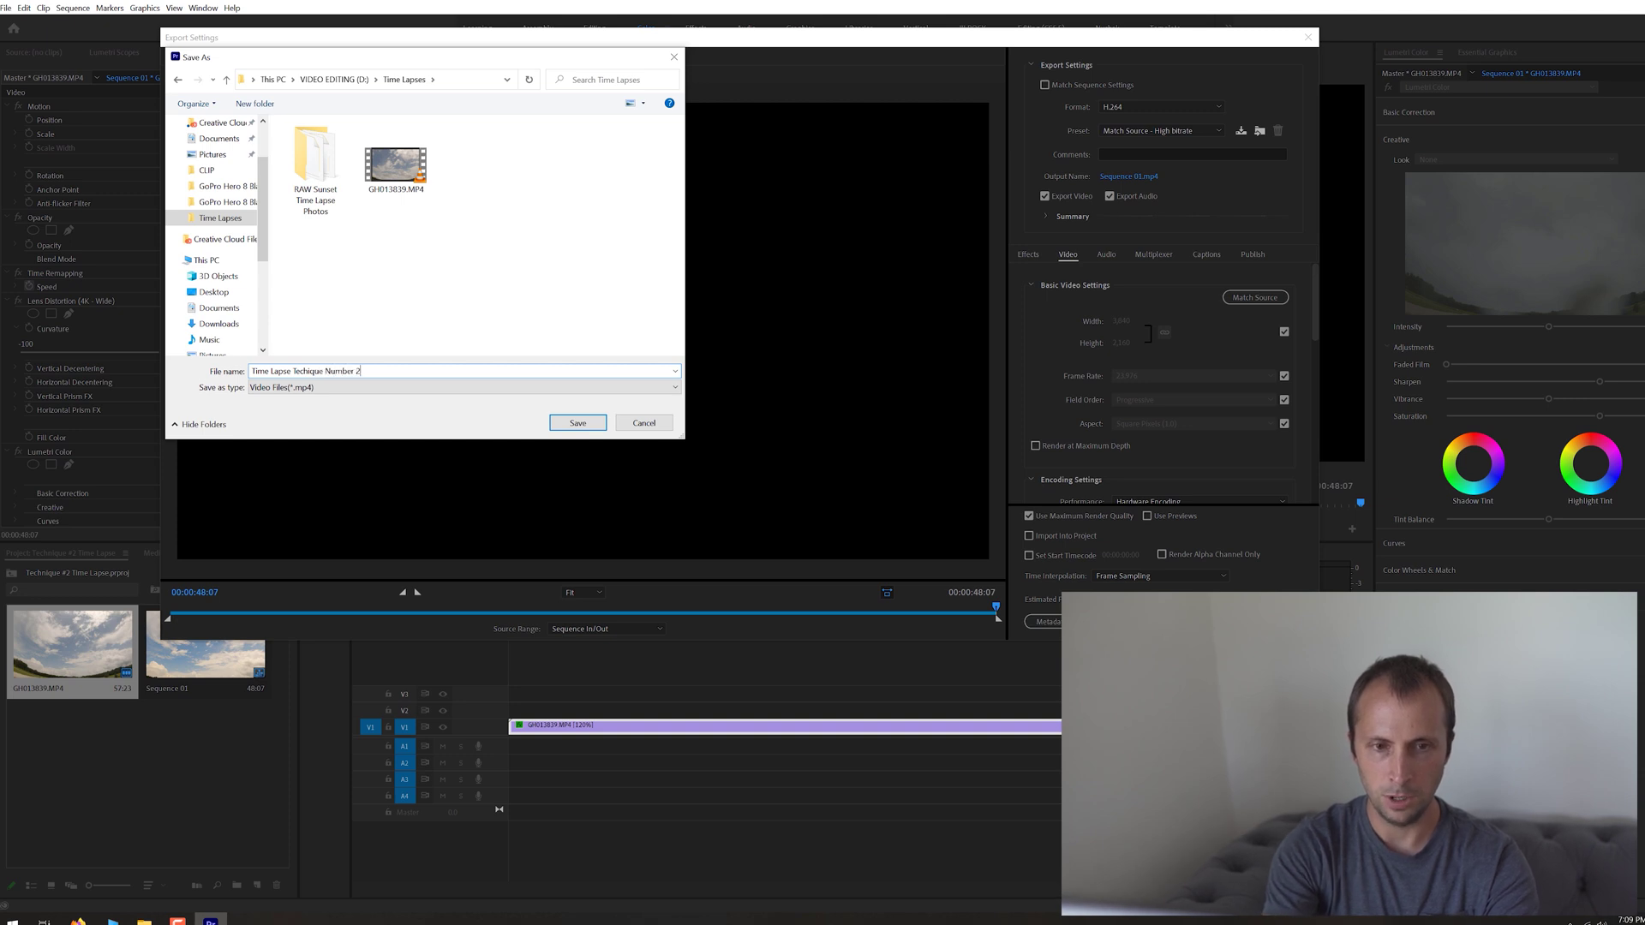
pyautogui.click(579, 423)
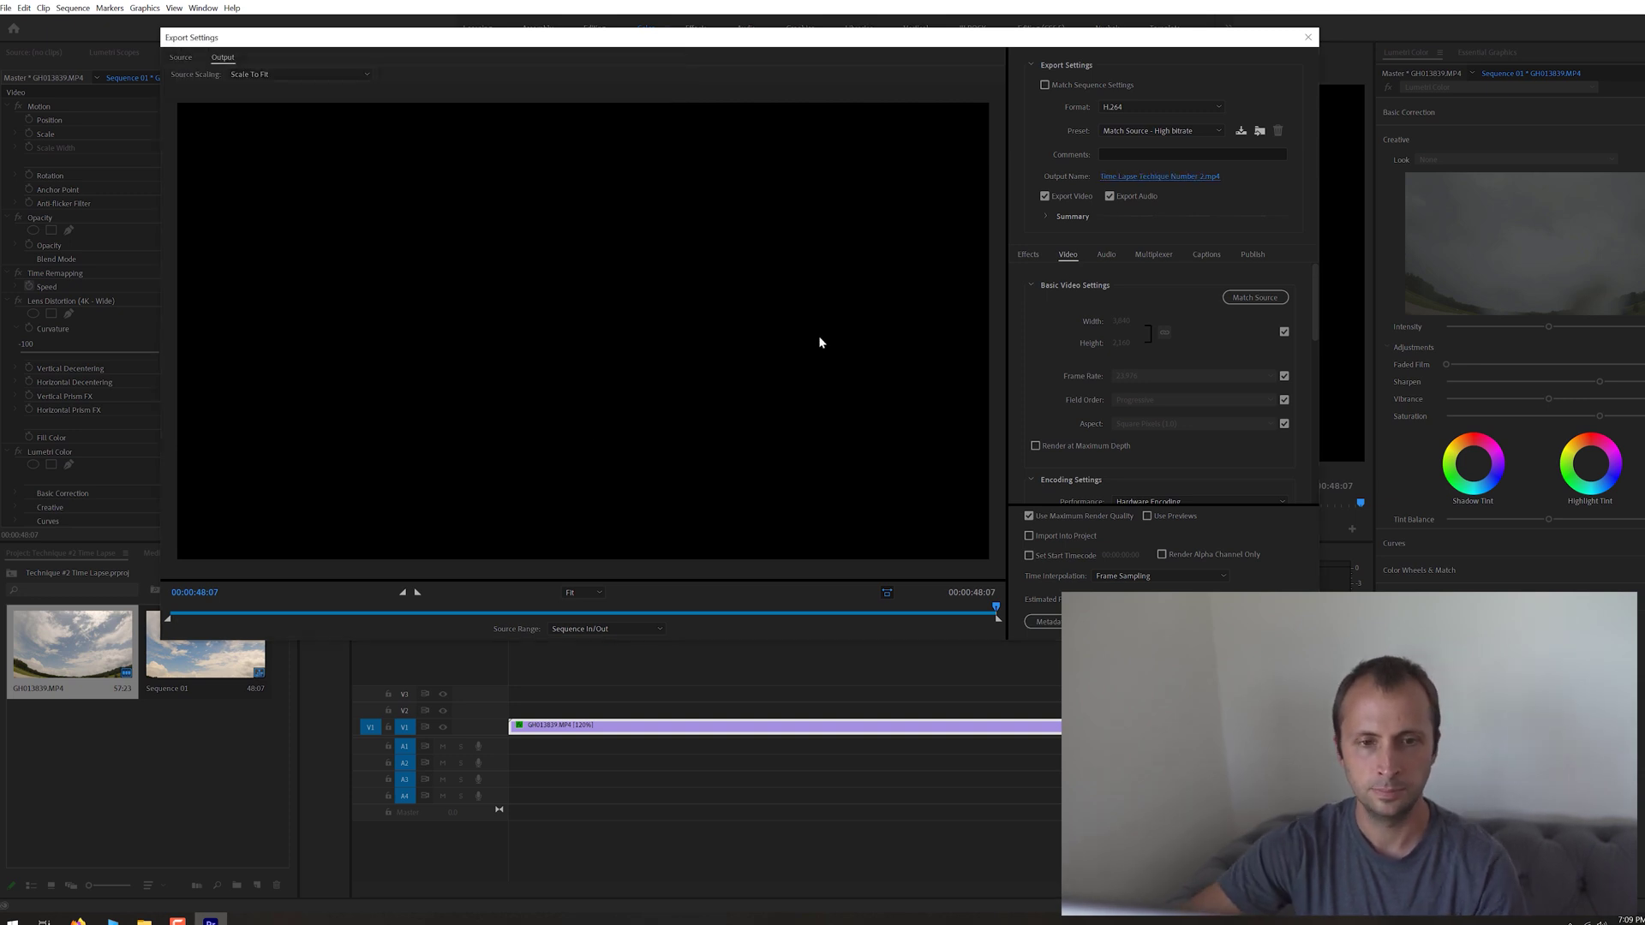
# Match the export's video settings to the source, enable rendering at maximum depth and set bitrate encoding to VBR, 1 pass
pyautogui.click(1252, 297)
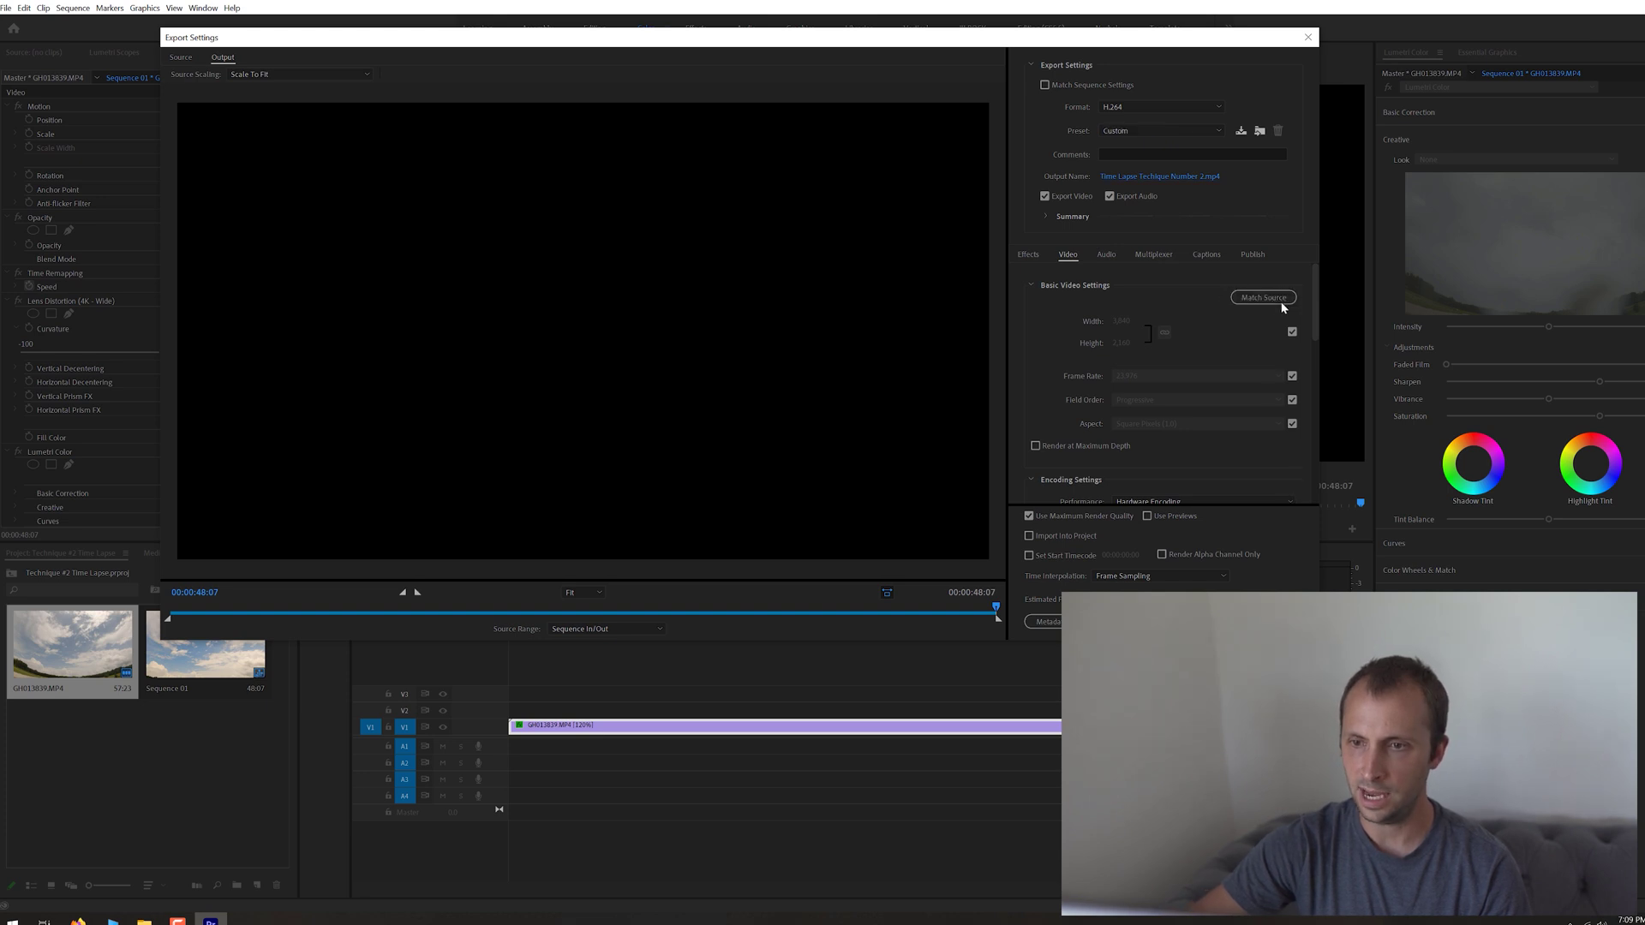
pyautogui.click(1052, 450)
pyautogui.moveTo(1317, 317); pyautogui.dragTo(1304, 459)
pyautogui.click(1222, 393)
pyautogui.click(1195, 426)
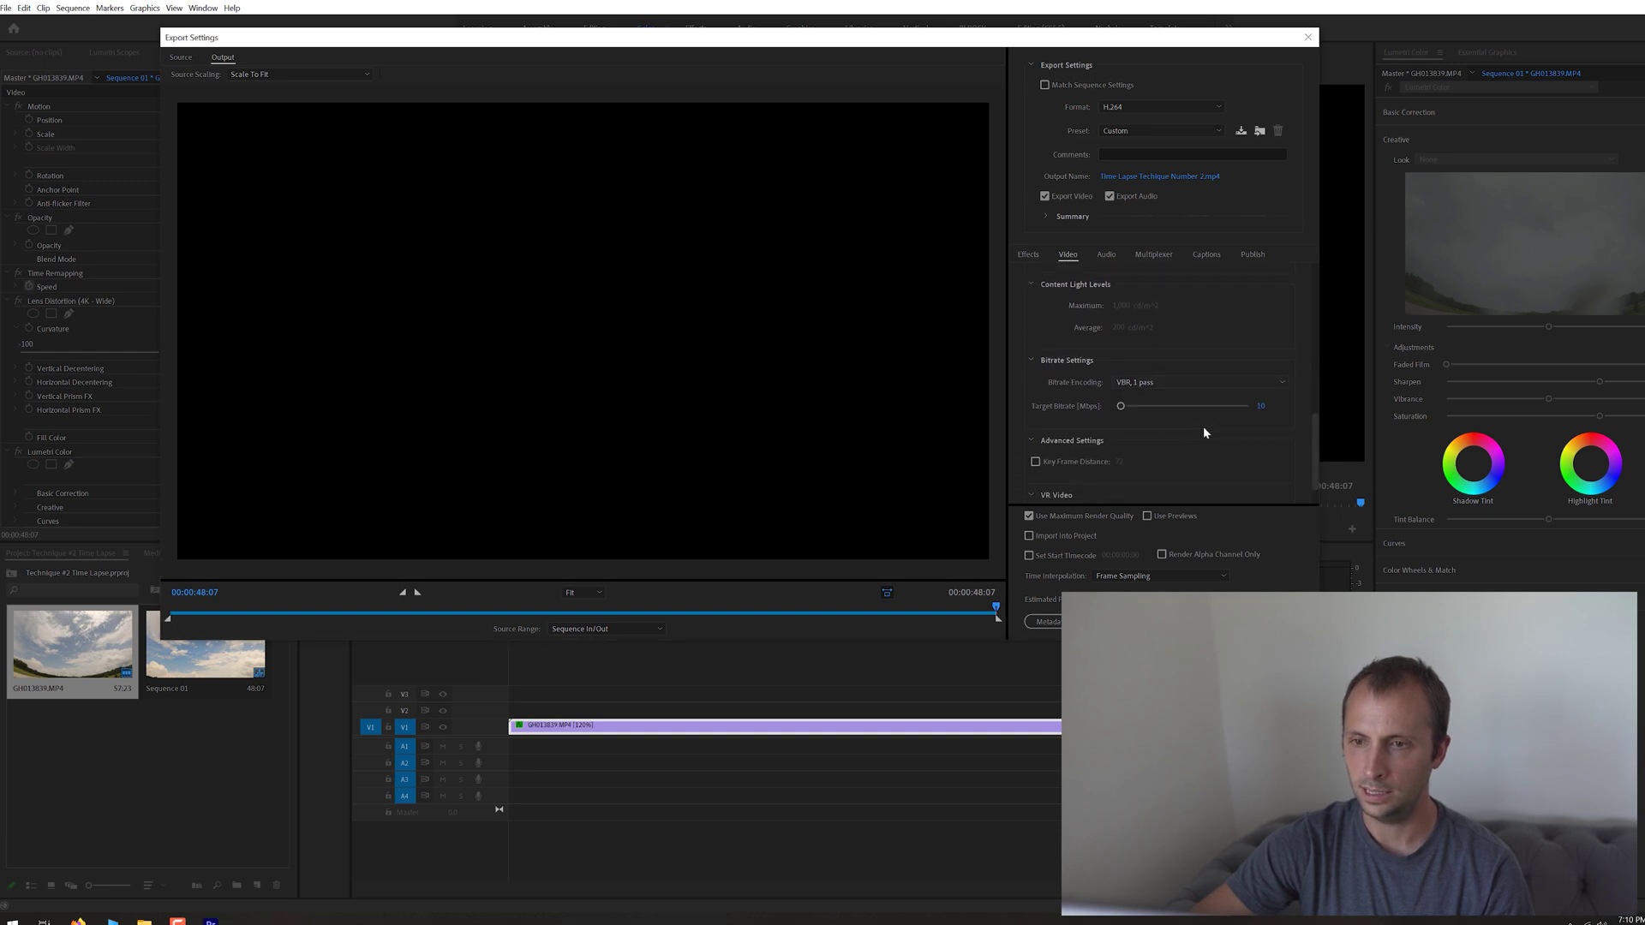
# Set the bitrate encoding to VBR, 2 pass with target and maximum bitrates of 50 Mbps and start the export
pyautogui.click(1261, 432)
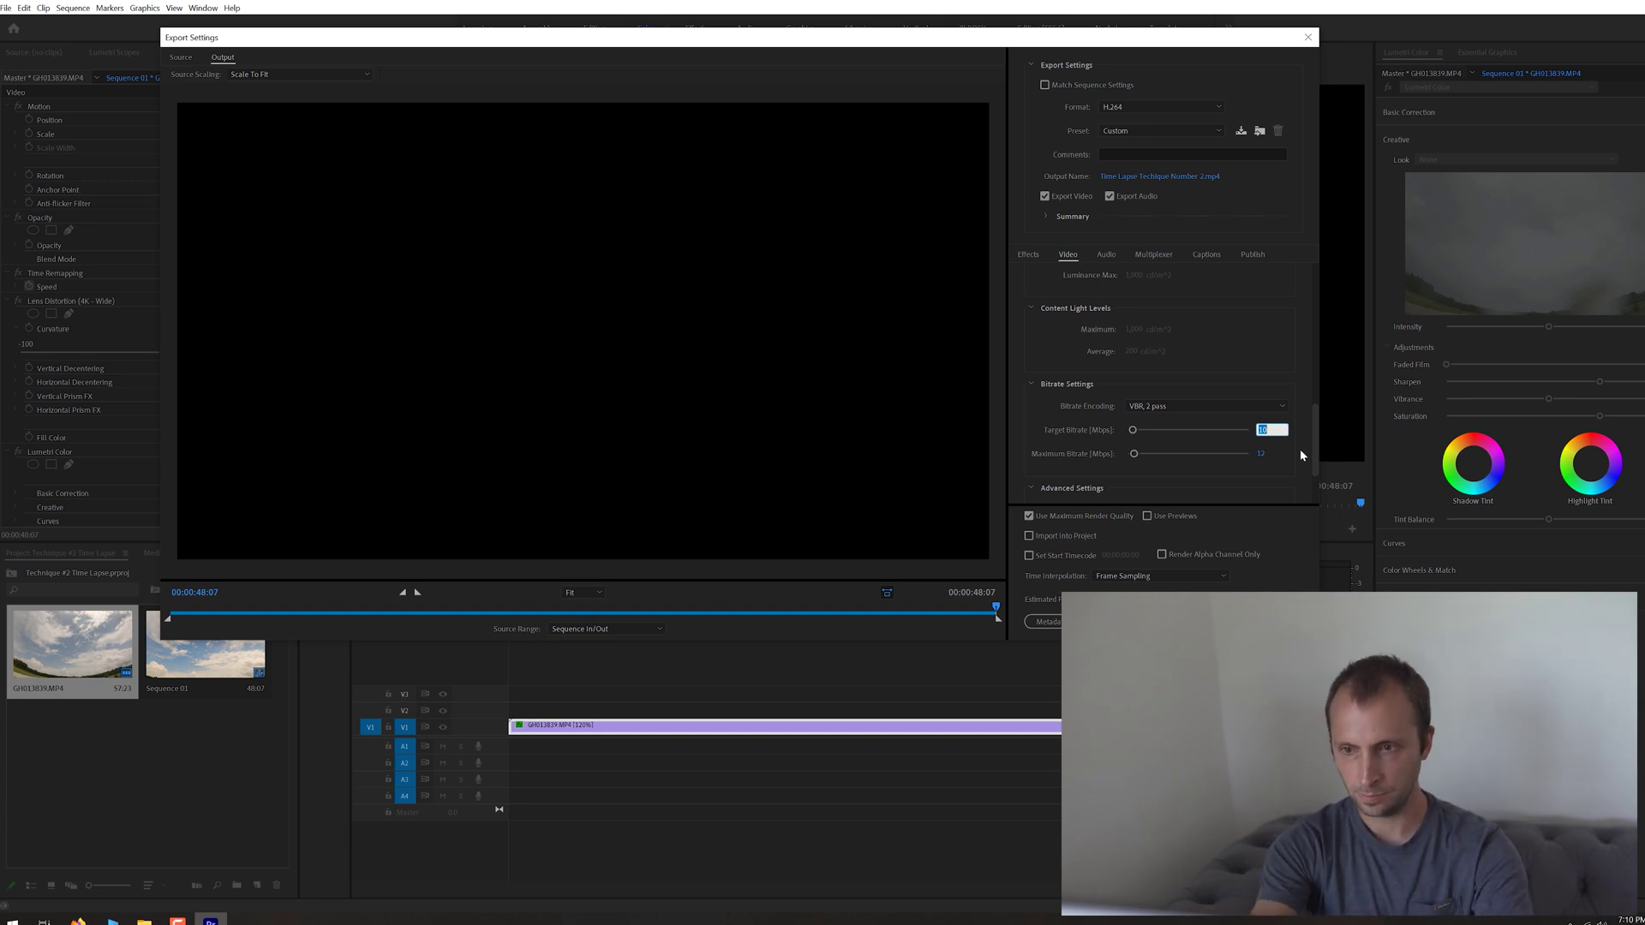
pyautogui.write('5')
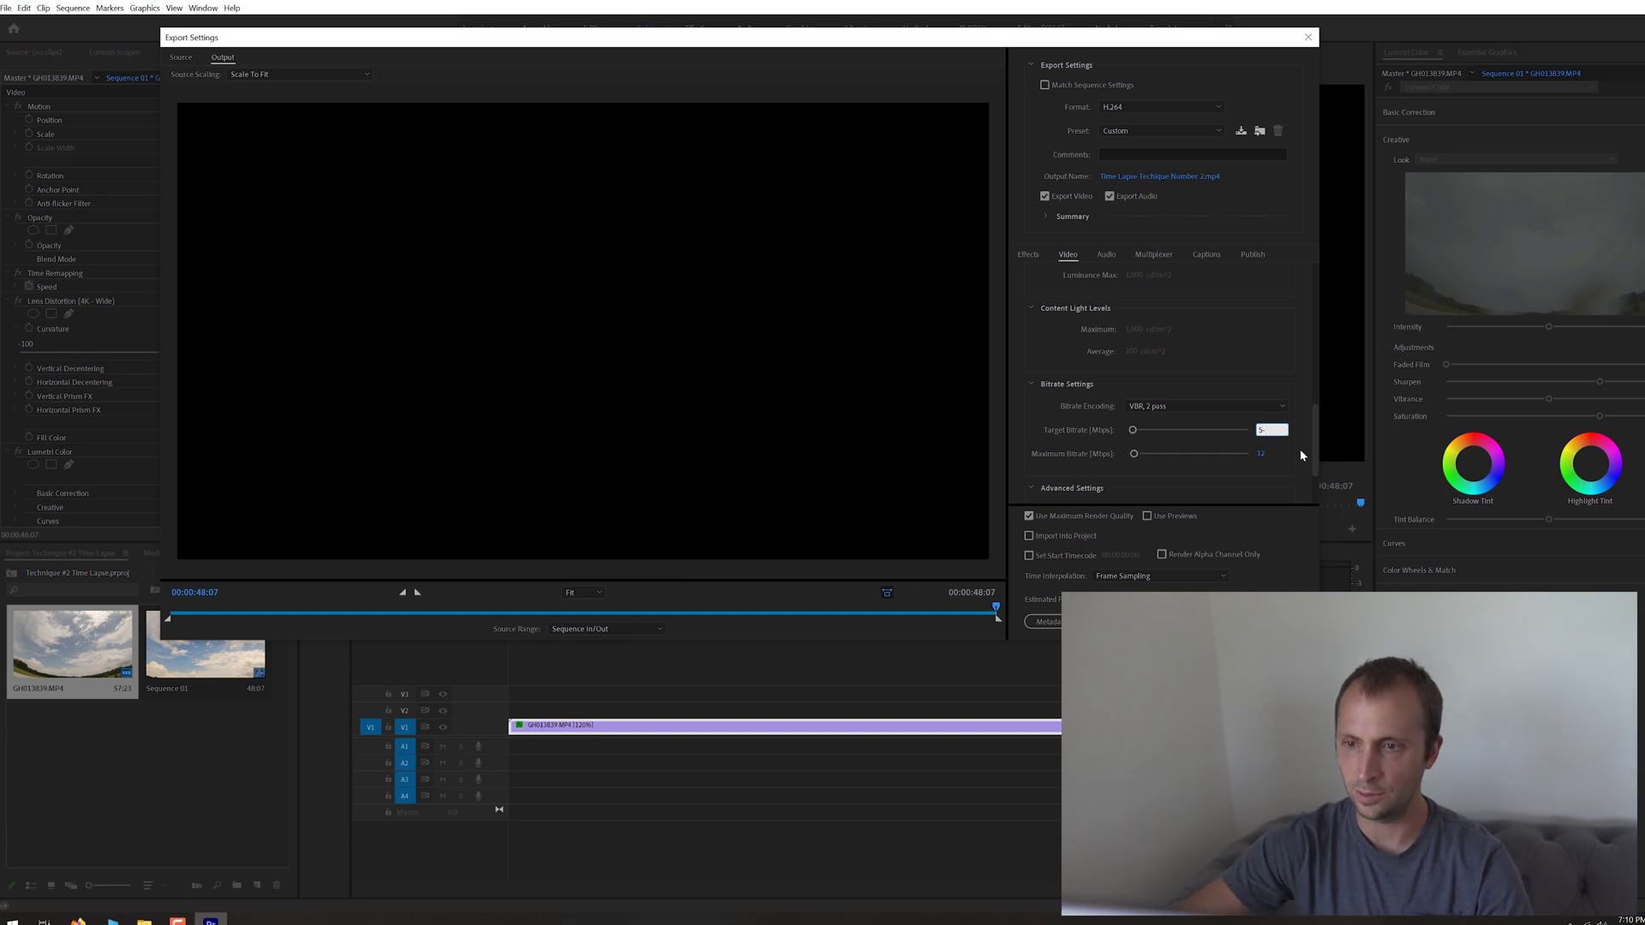
pyautogui.write('0')
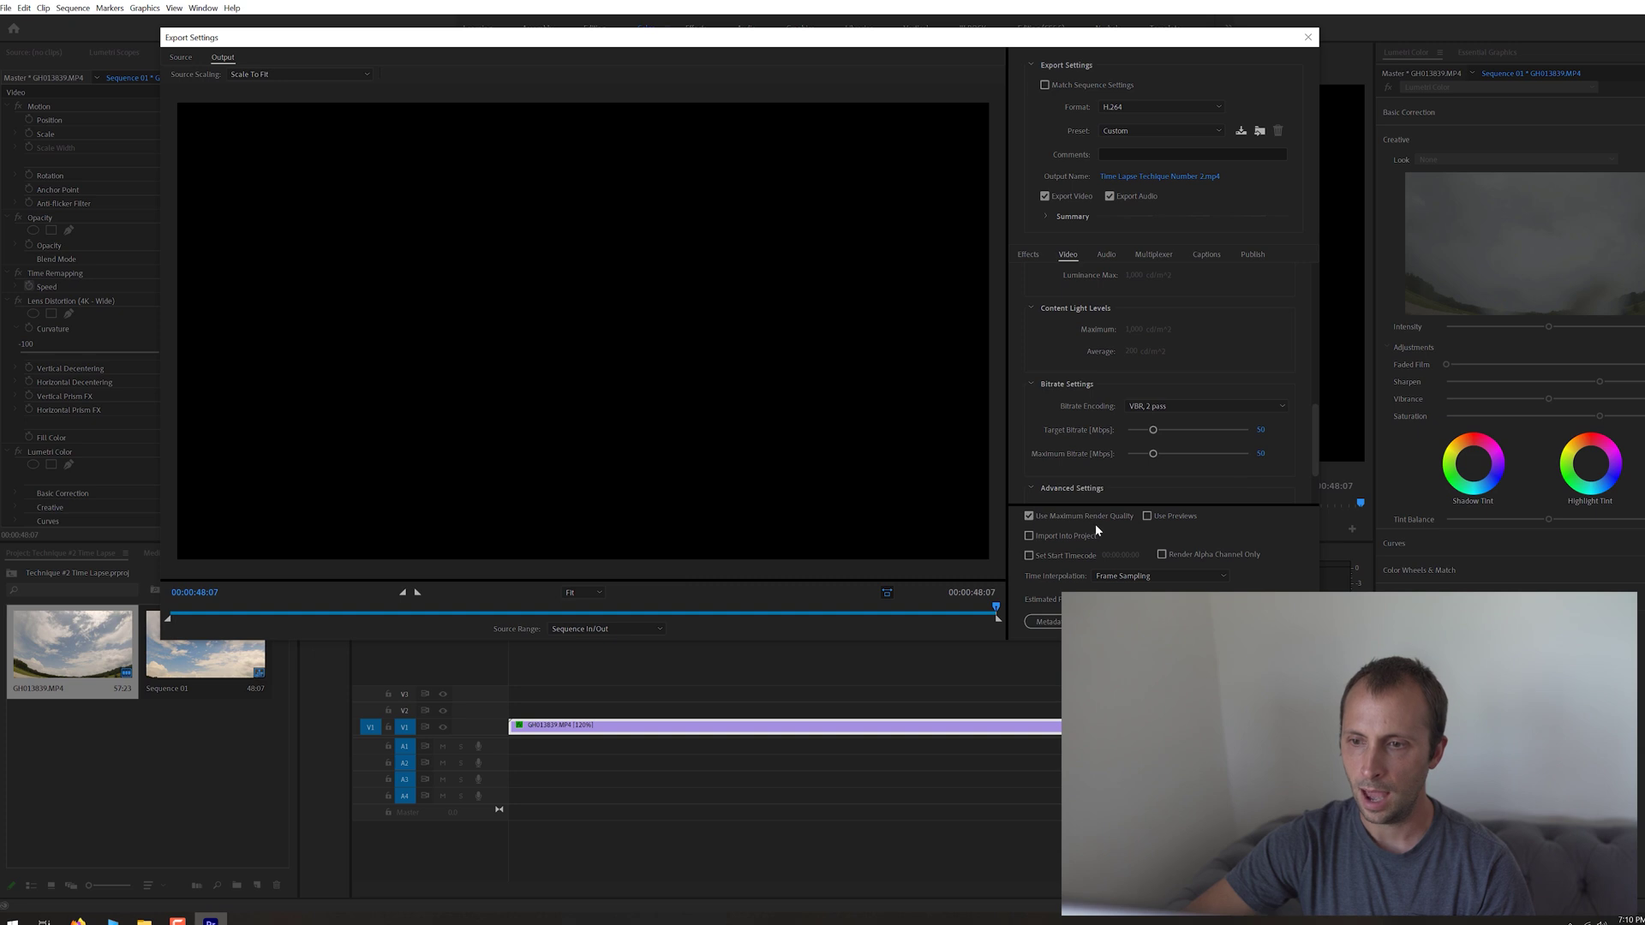
pyautogui.scroll(-2, 1316, 462)
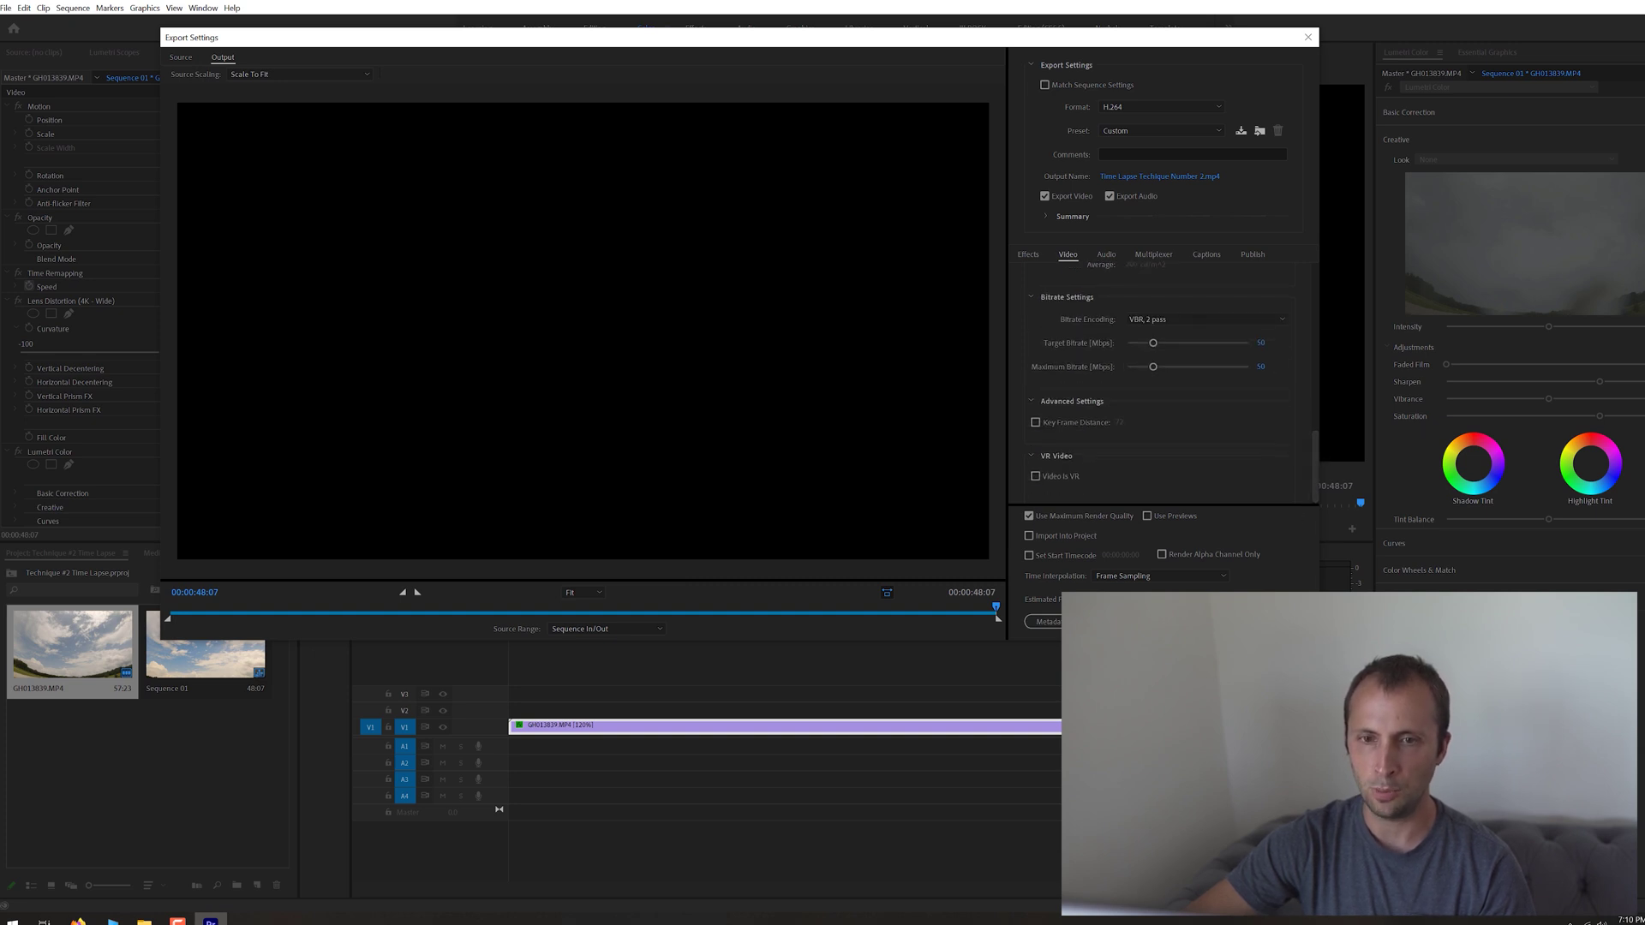
pyautogui.press('Return')
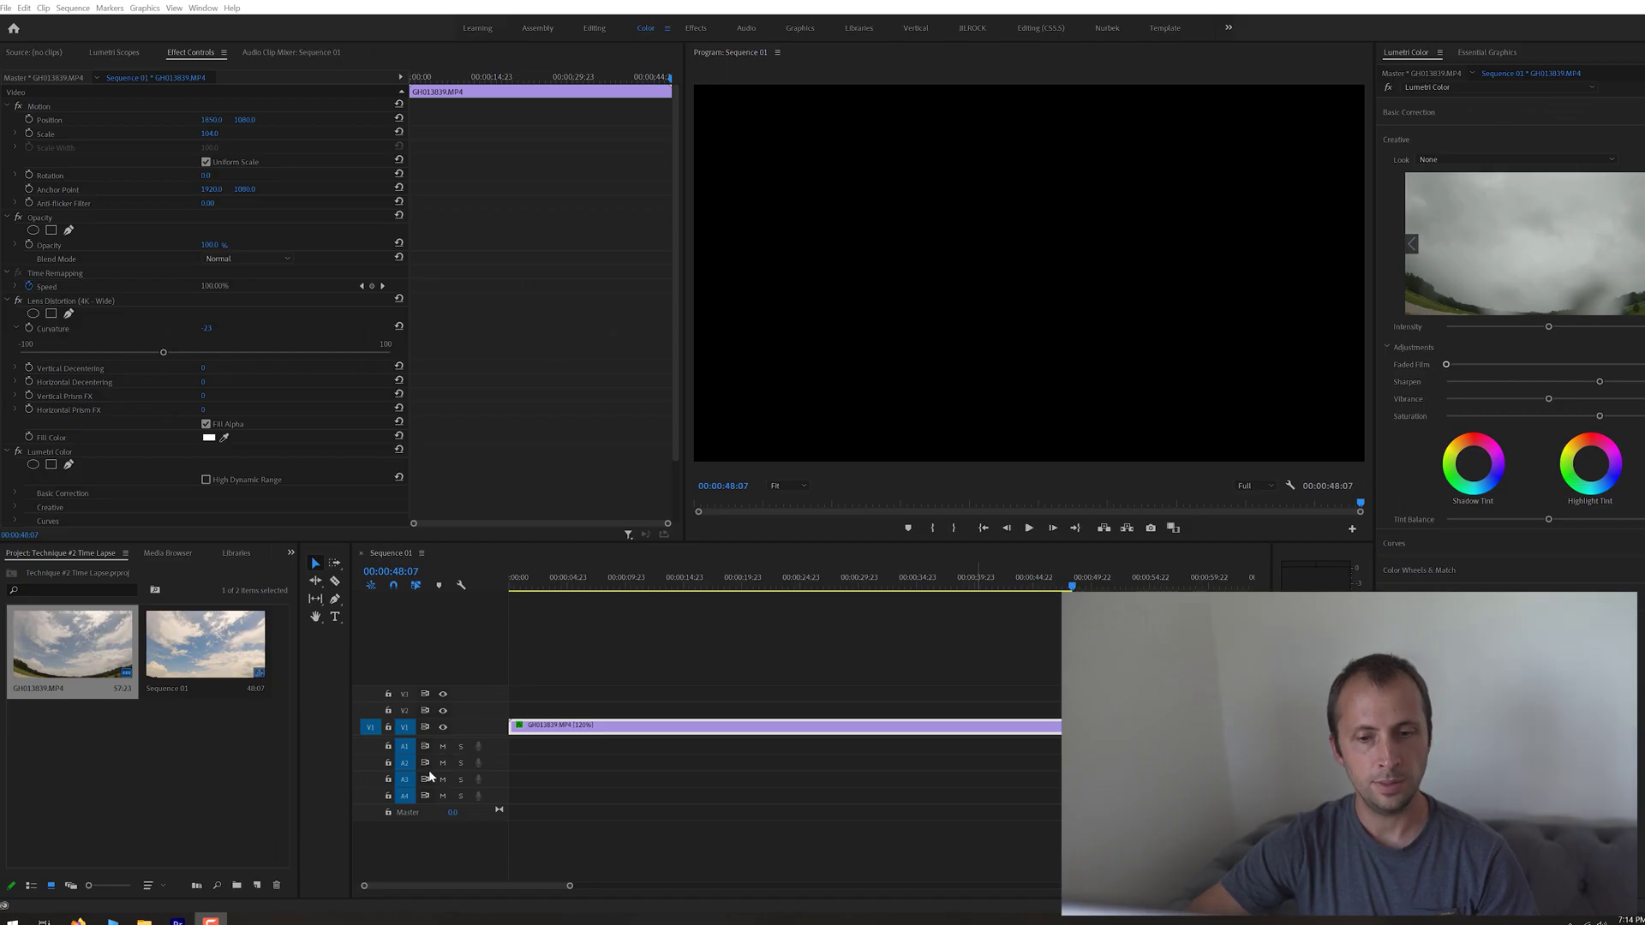
# Switch to the Time Lapses folder, play the exported "Time Lapse Techique Number 2.mp4", close the player and return to Premiere Pro
pyautogui.moveTo(144, 921)
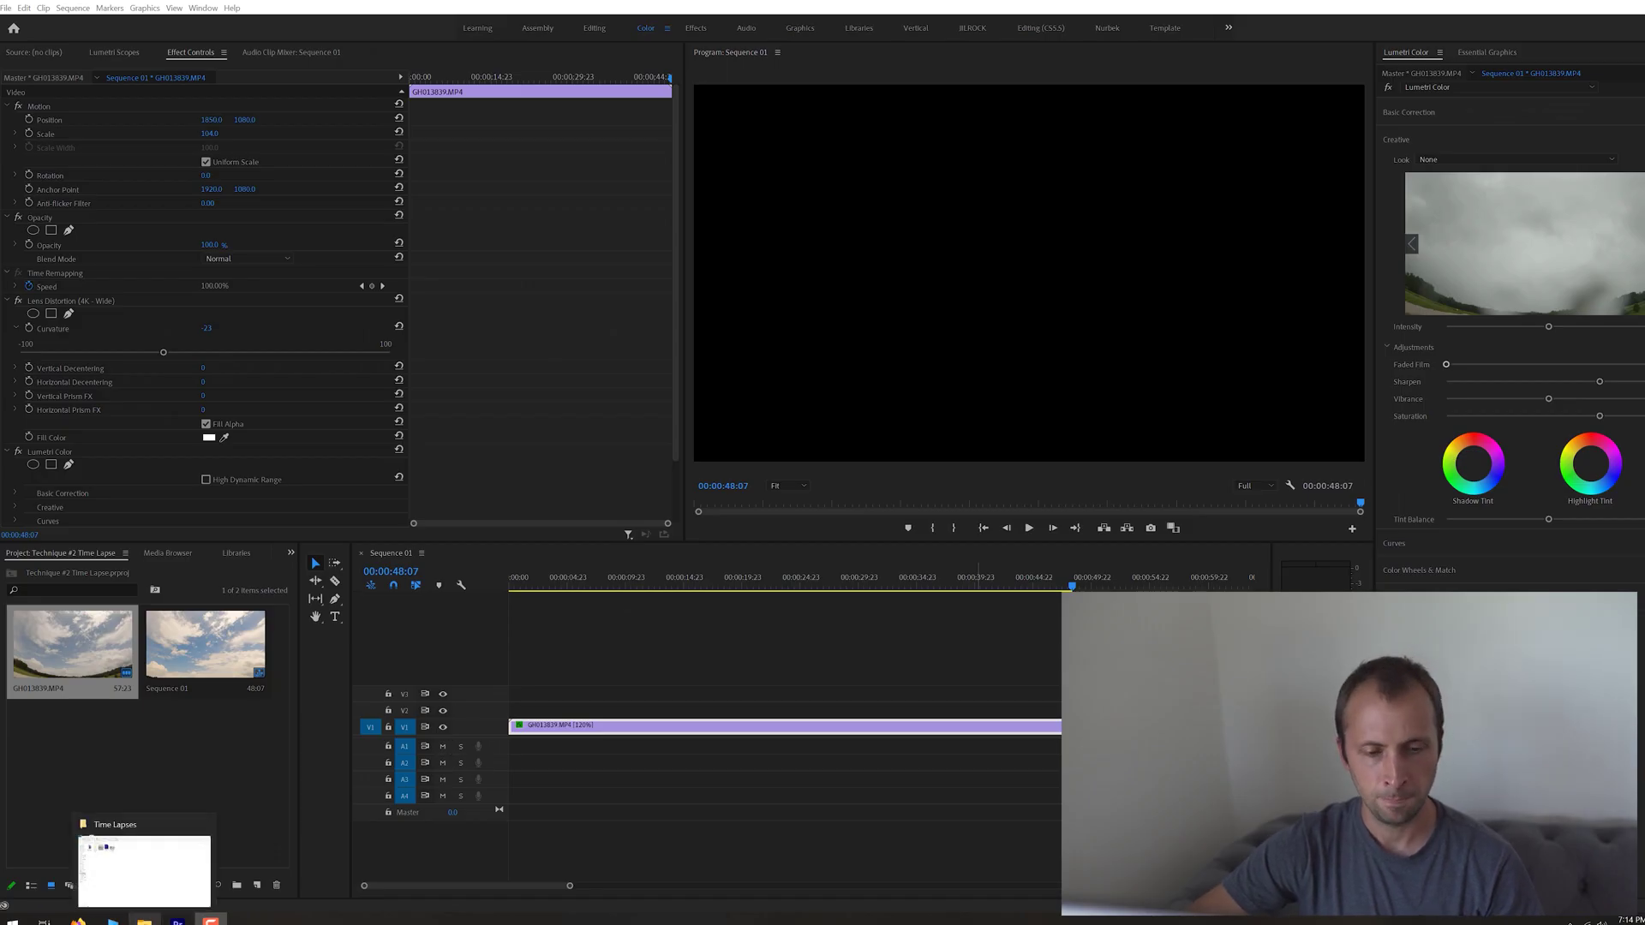
pyautogui.click(144, 921)
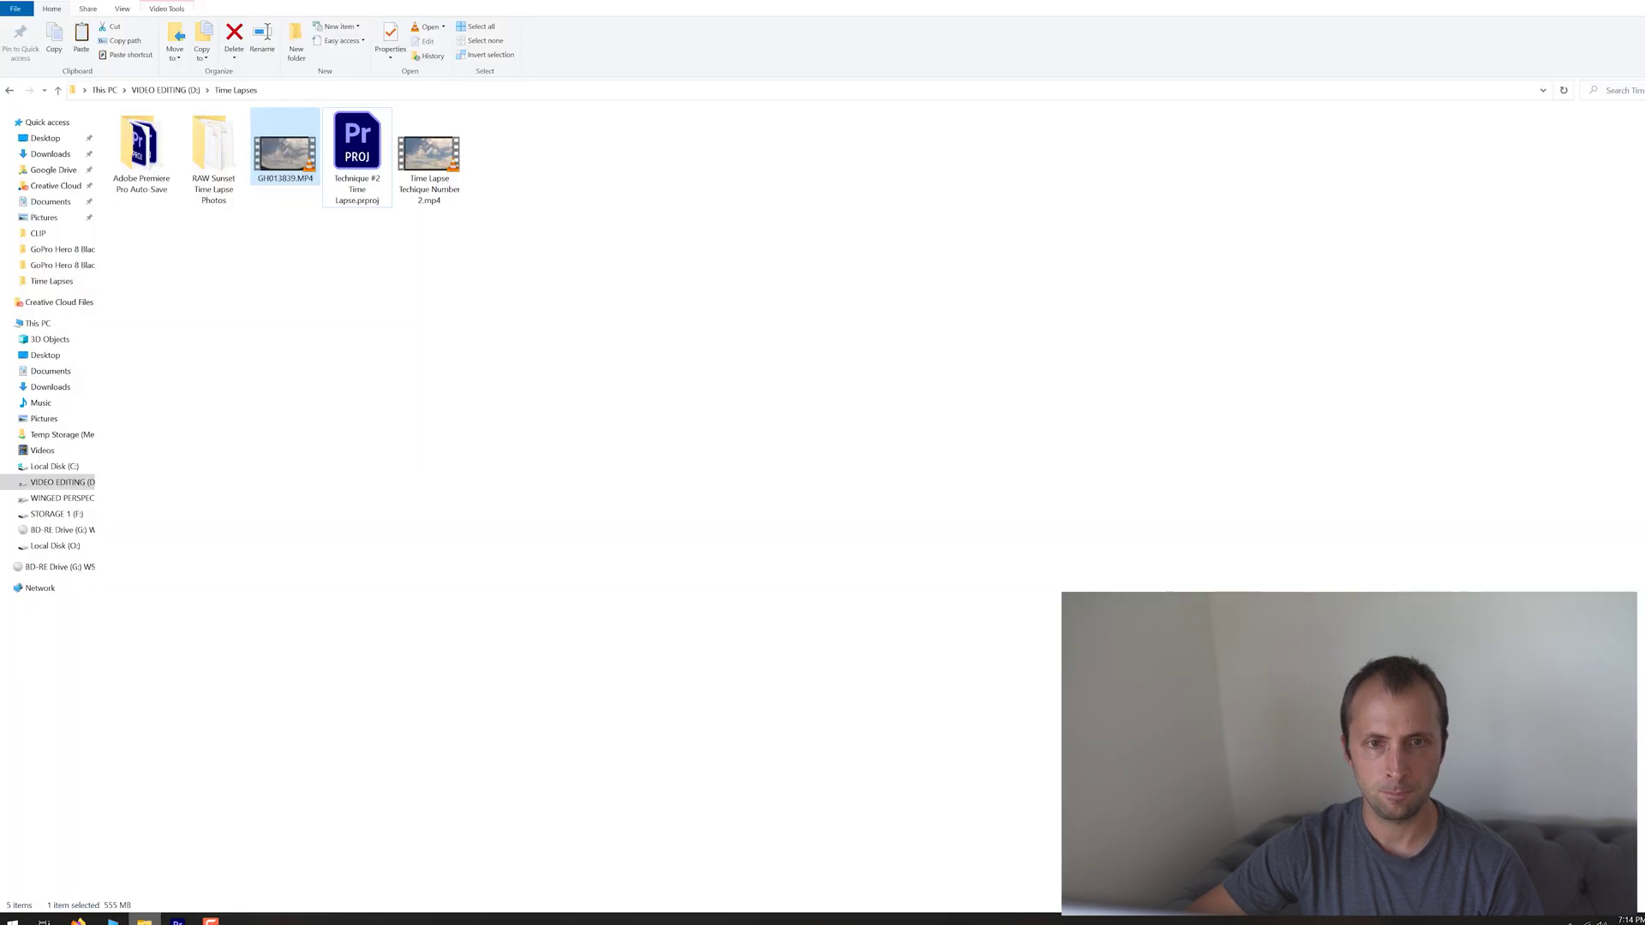
pyautogui.click(443, 182)
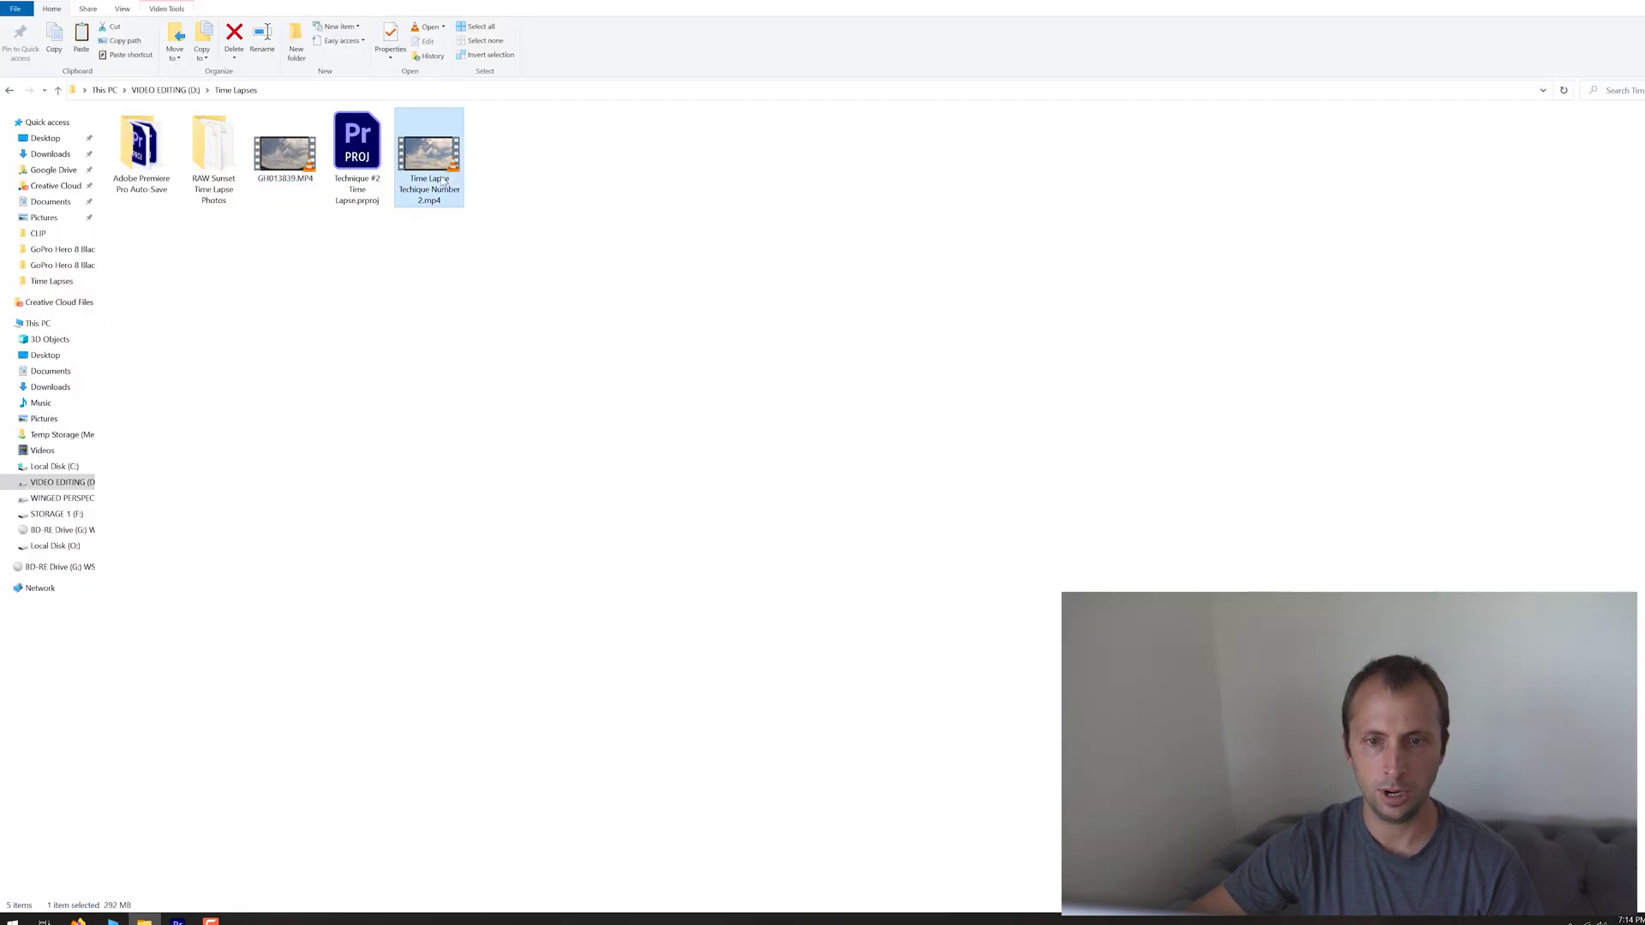
pyautogui.doubleClick(443, 175)
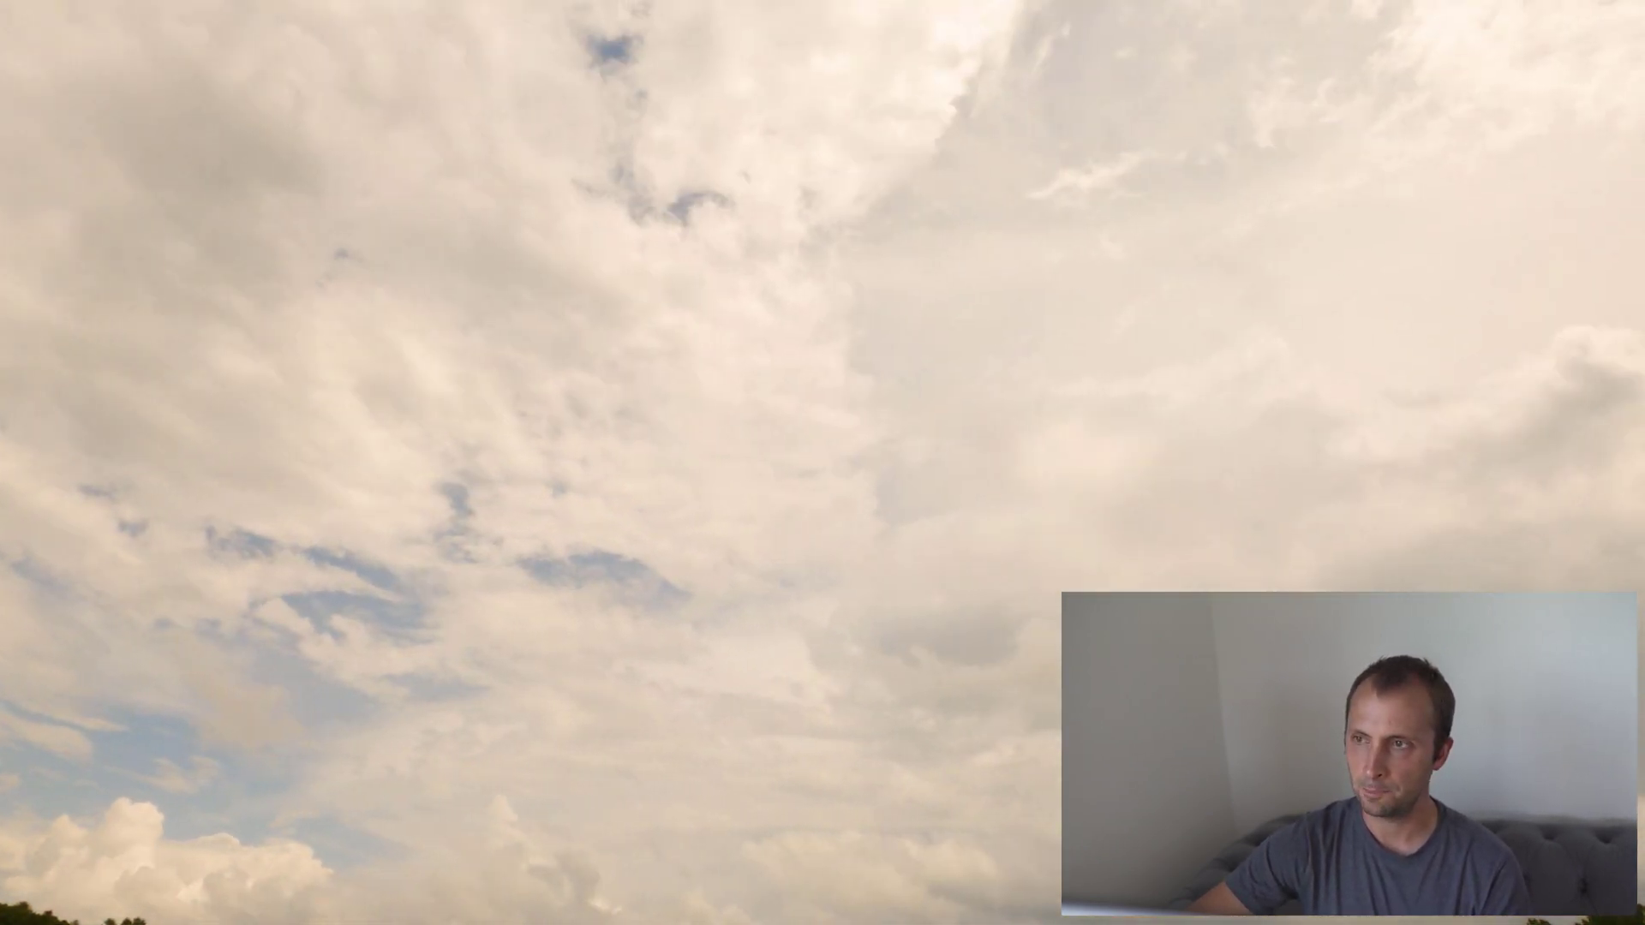
pyautogui.press('Escape')
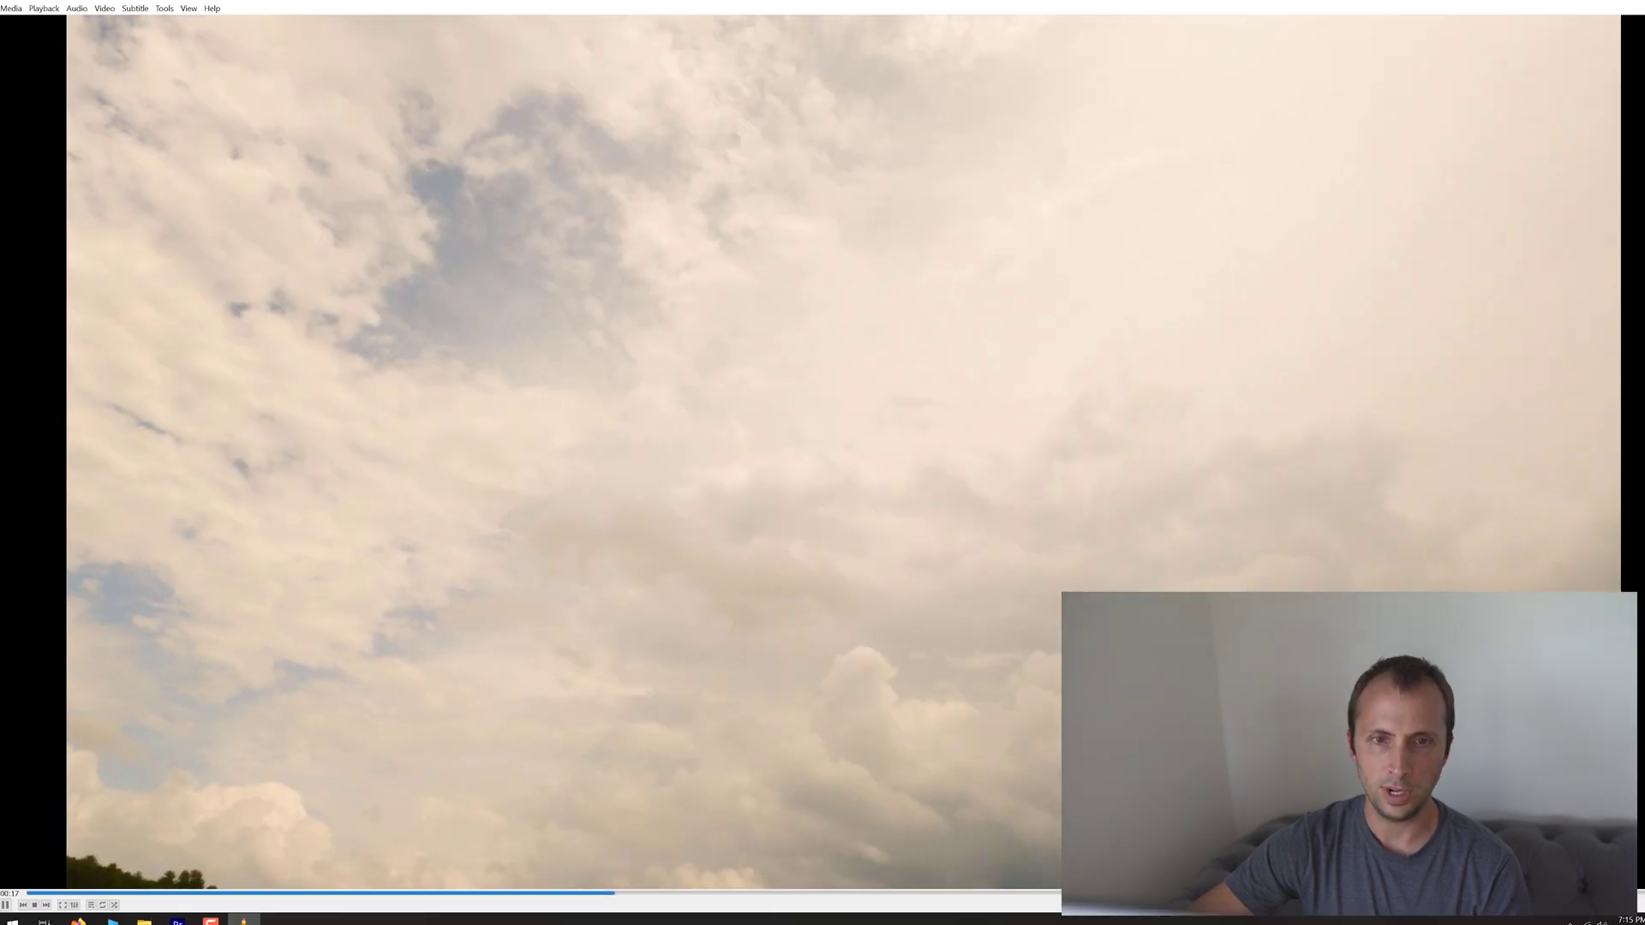
pyautogui.hotkey('ctrl', 'q')
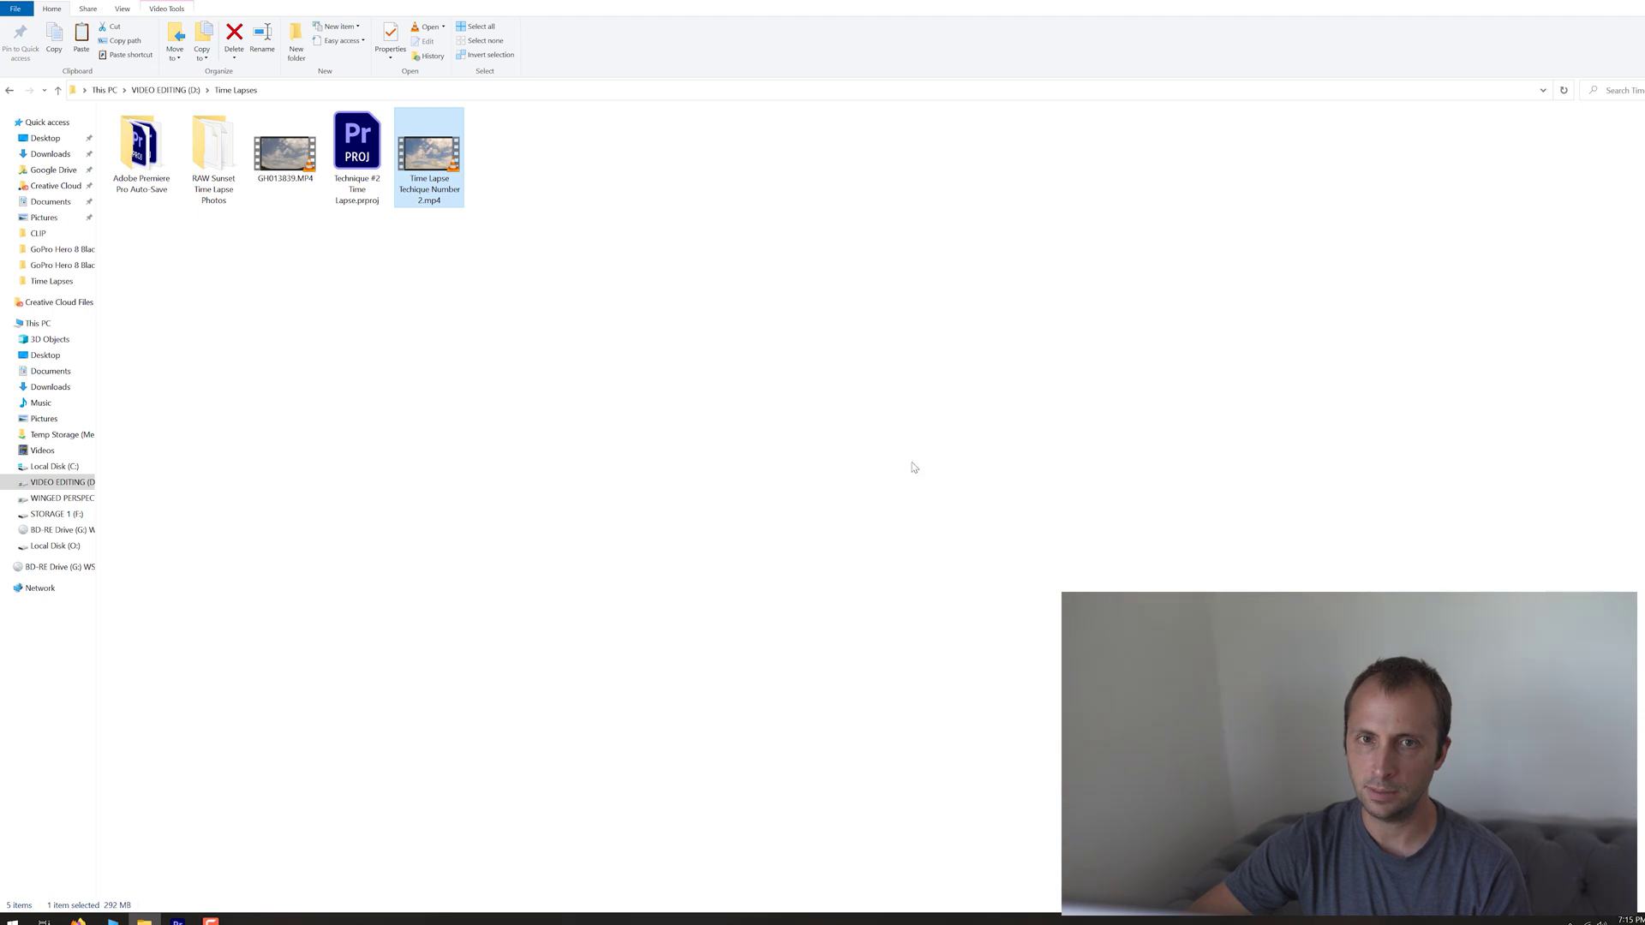
pyautogui.hotkey('alt', 'F4')
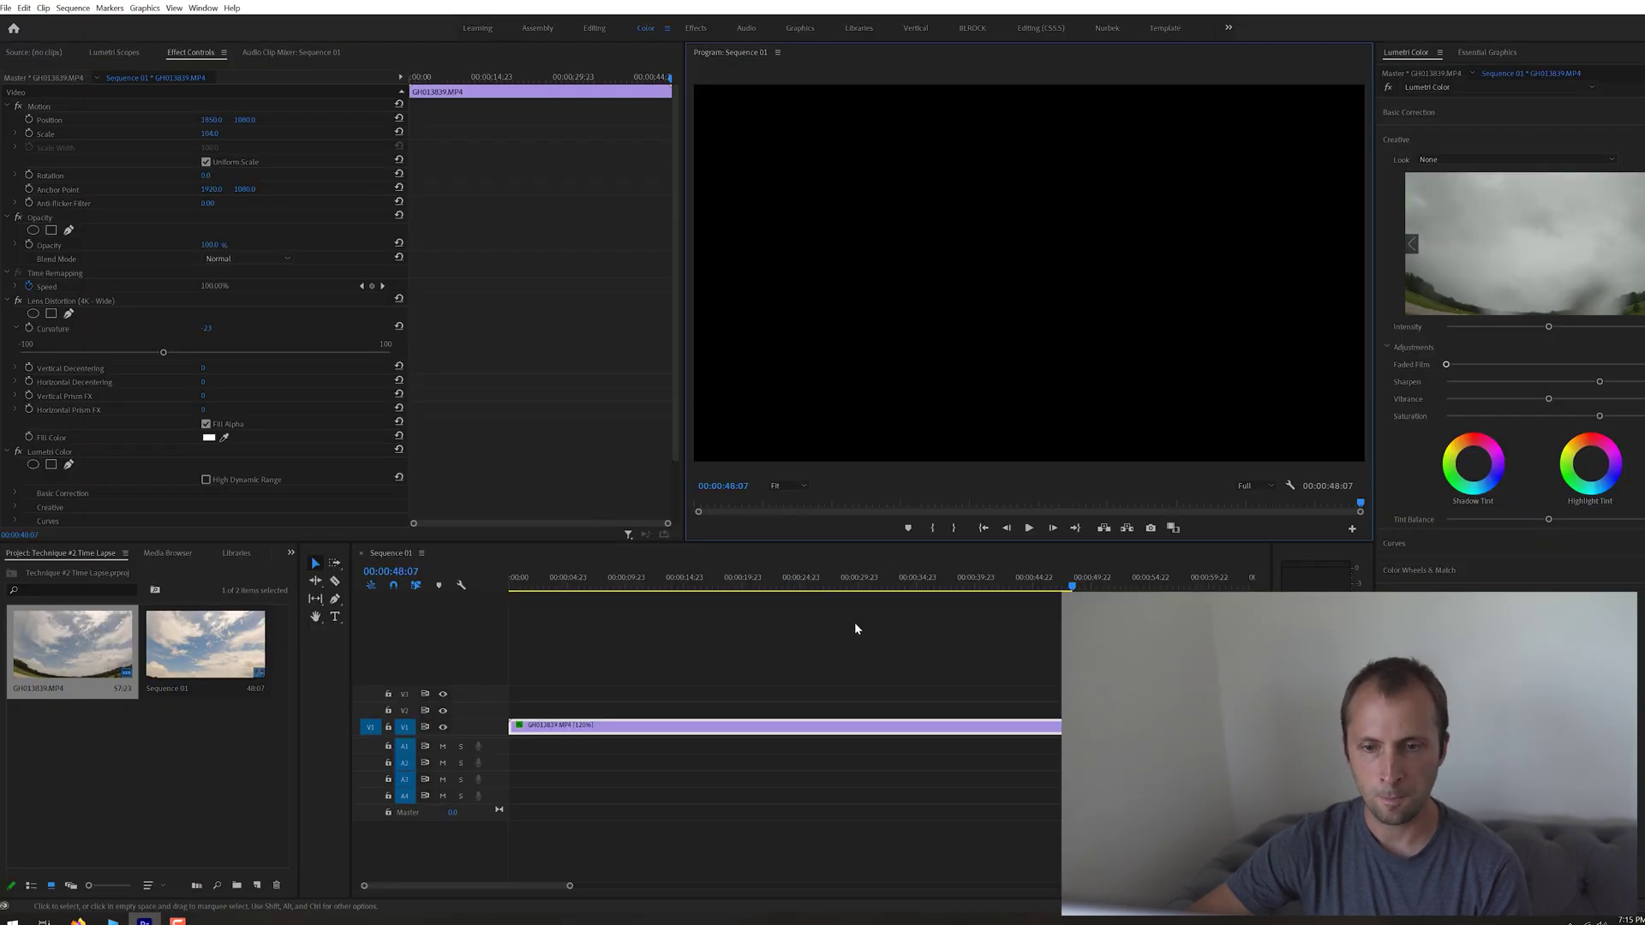
# Set the speed of the time-lapse clip in Sequence 01 to 300% and play it back from near the start
pyautogui.click(722, 579)
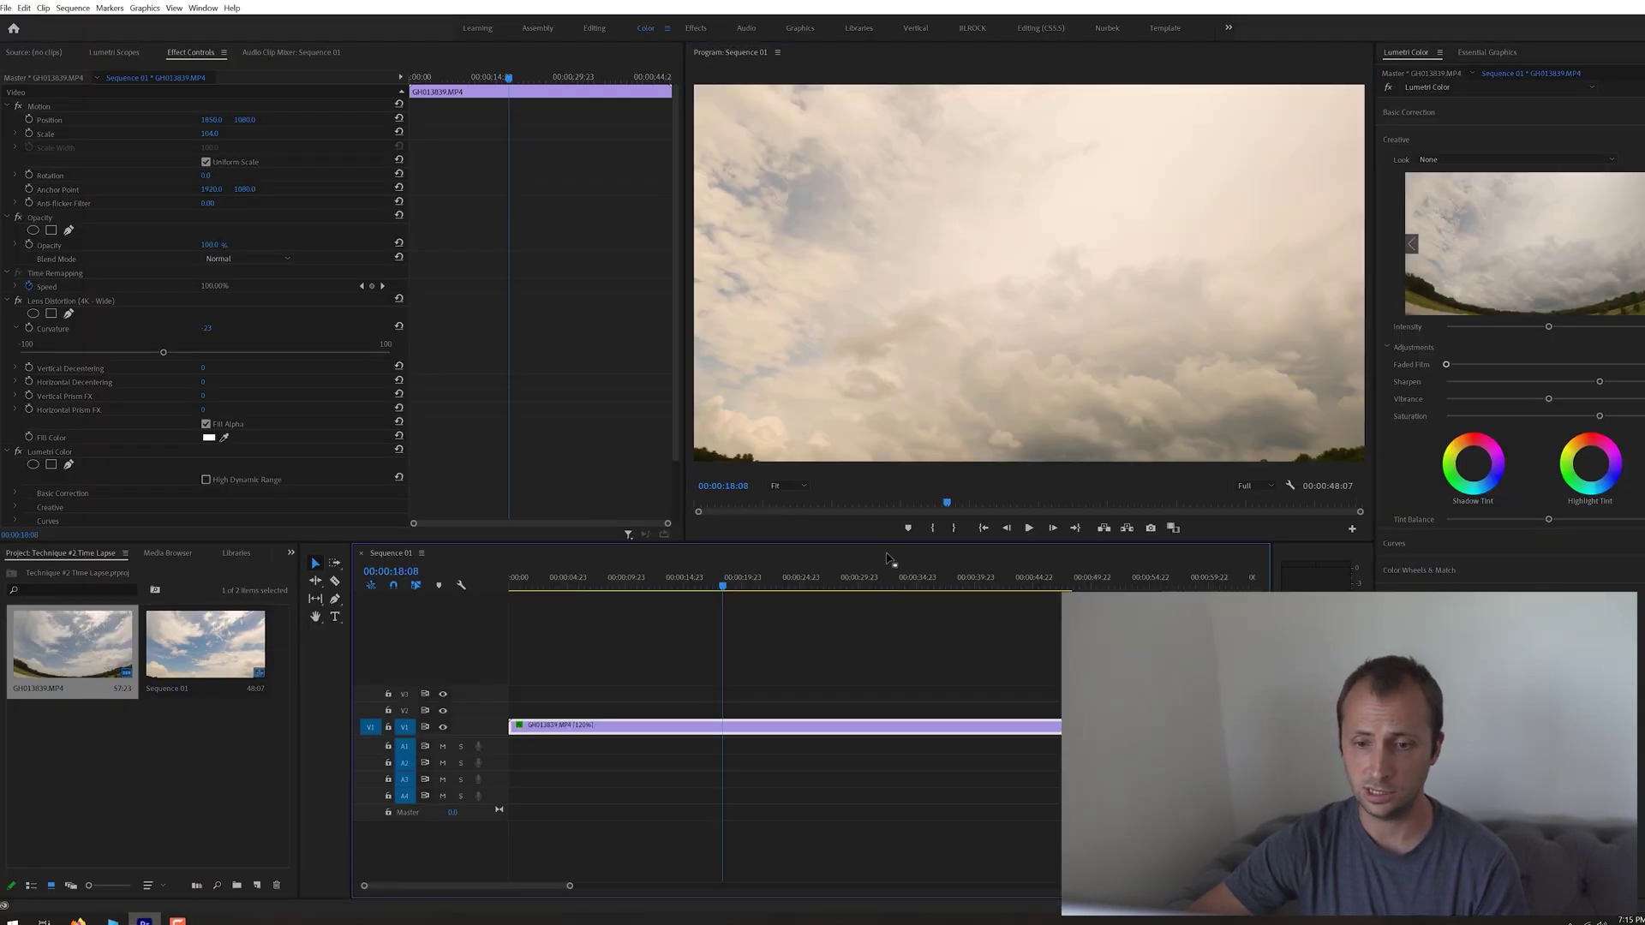
pyautogui.rightClick(861, 734)
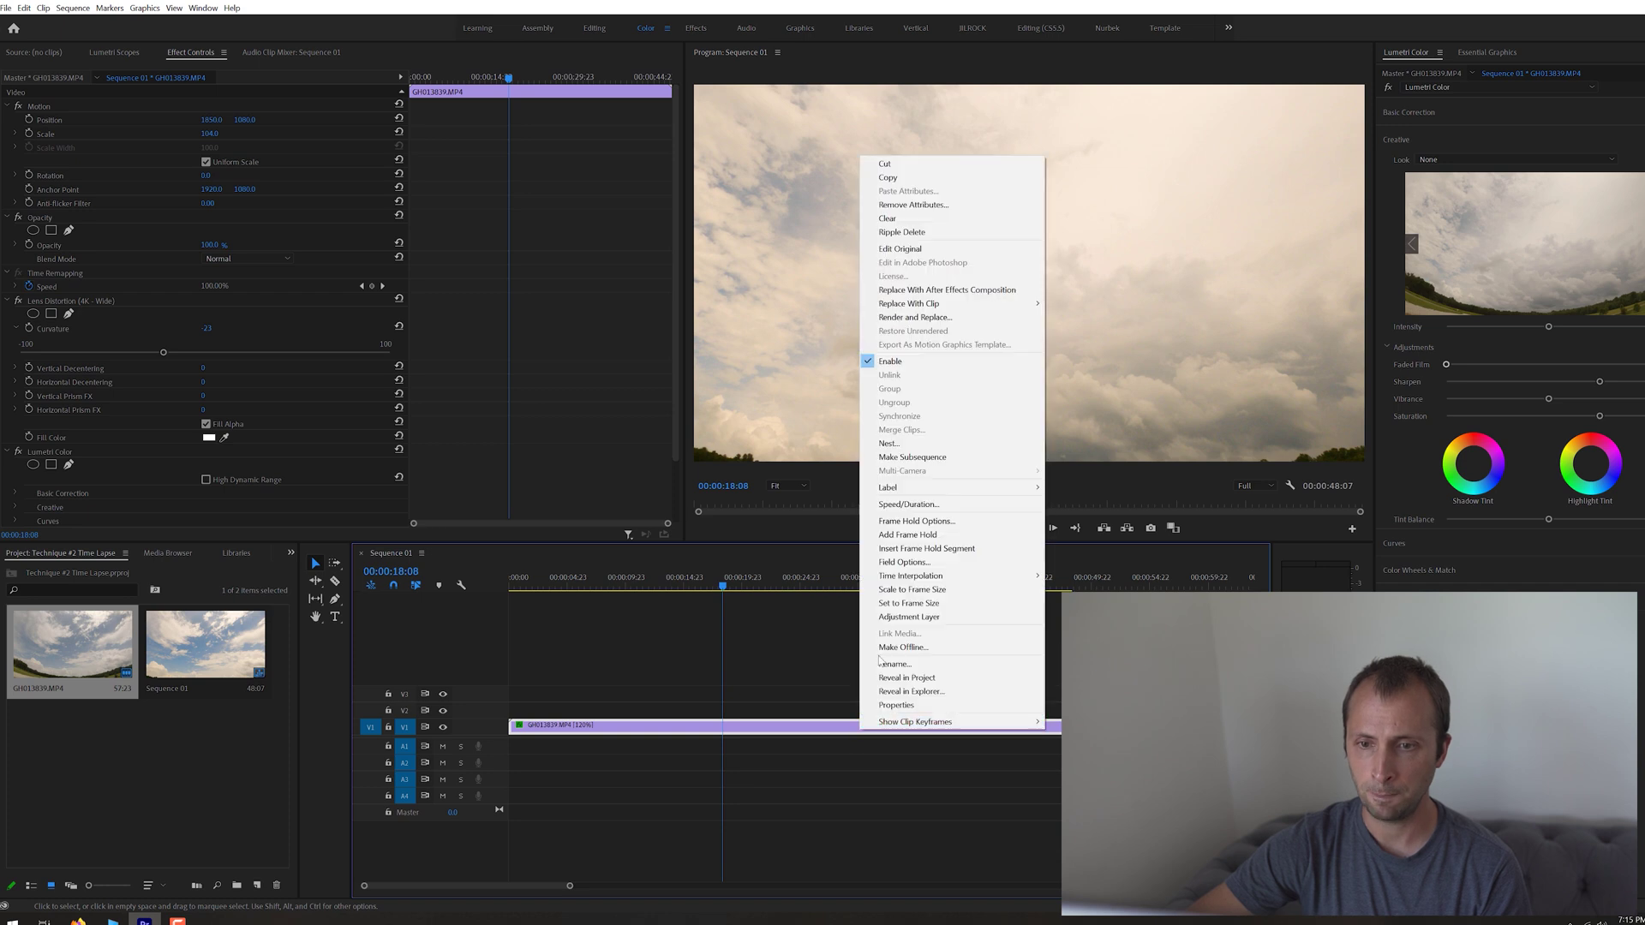
pyautogui.click(910, 505)
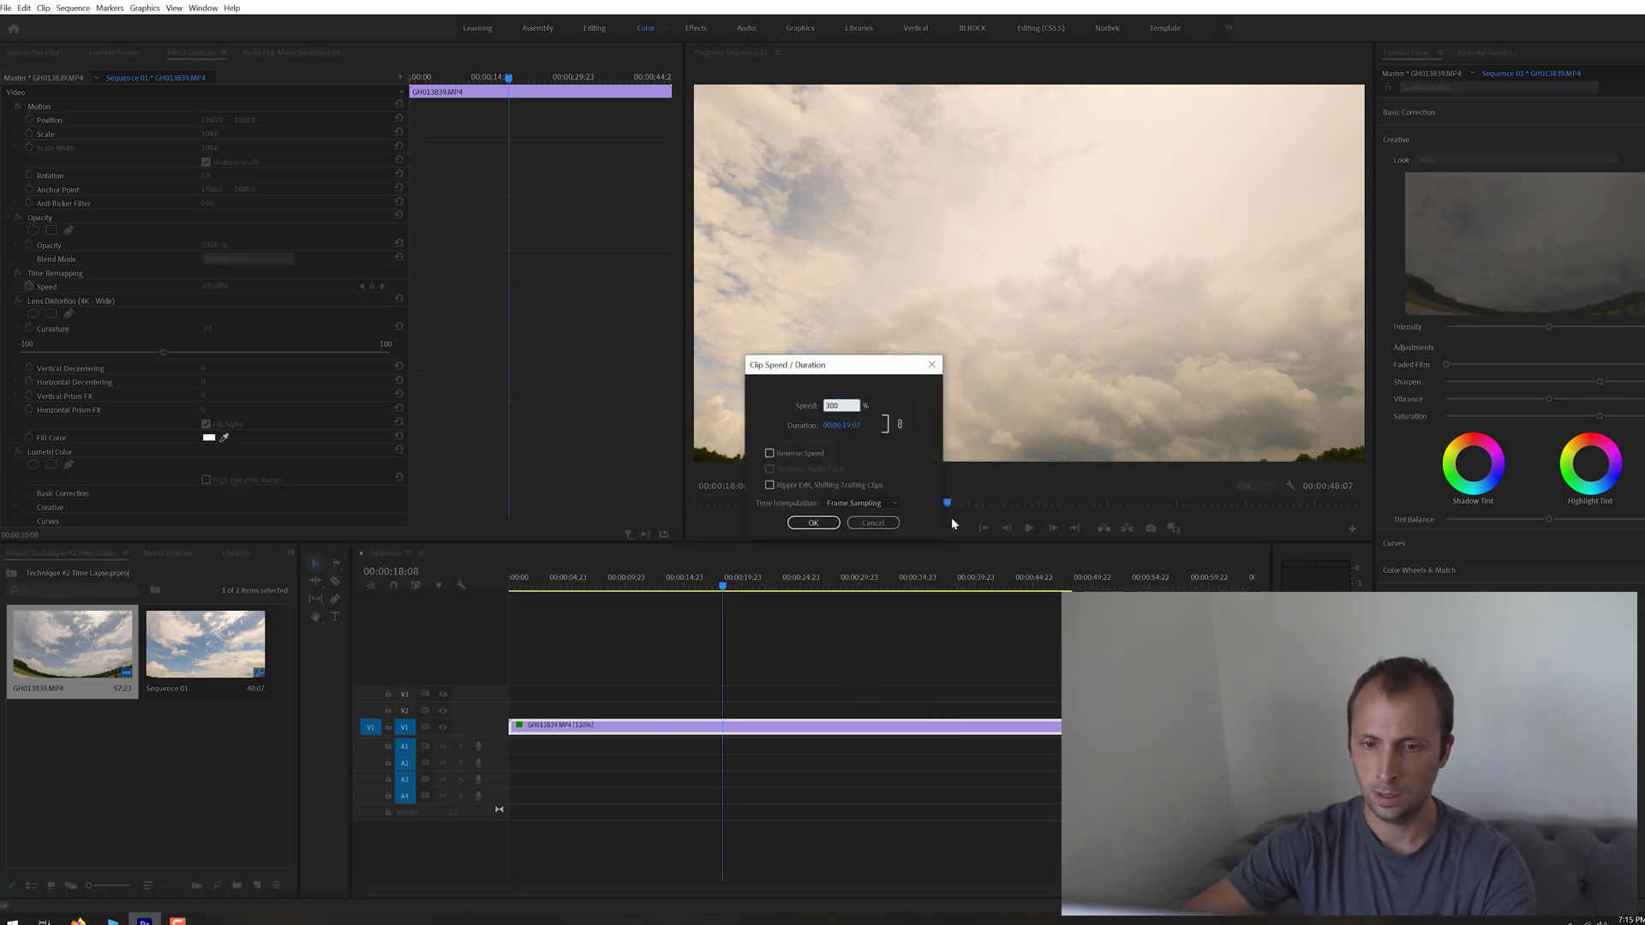
pyautogui.press('Return')
pyautogui.click(526, 588)
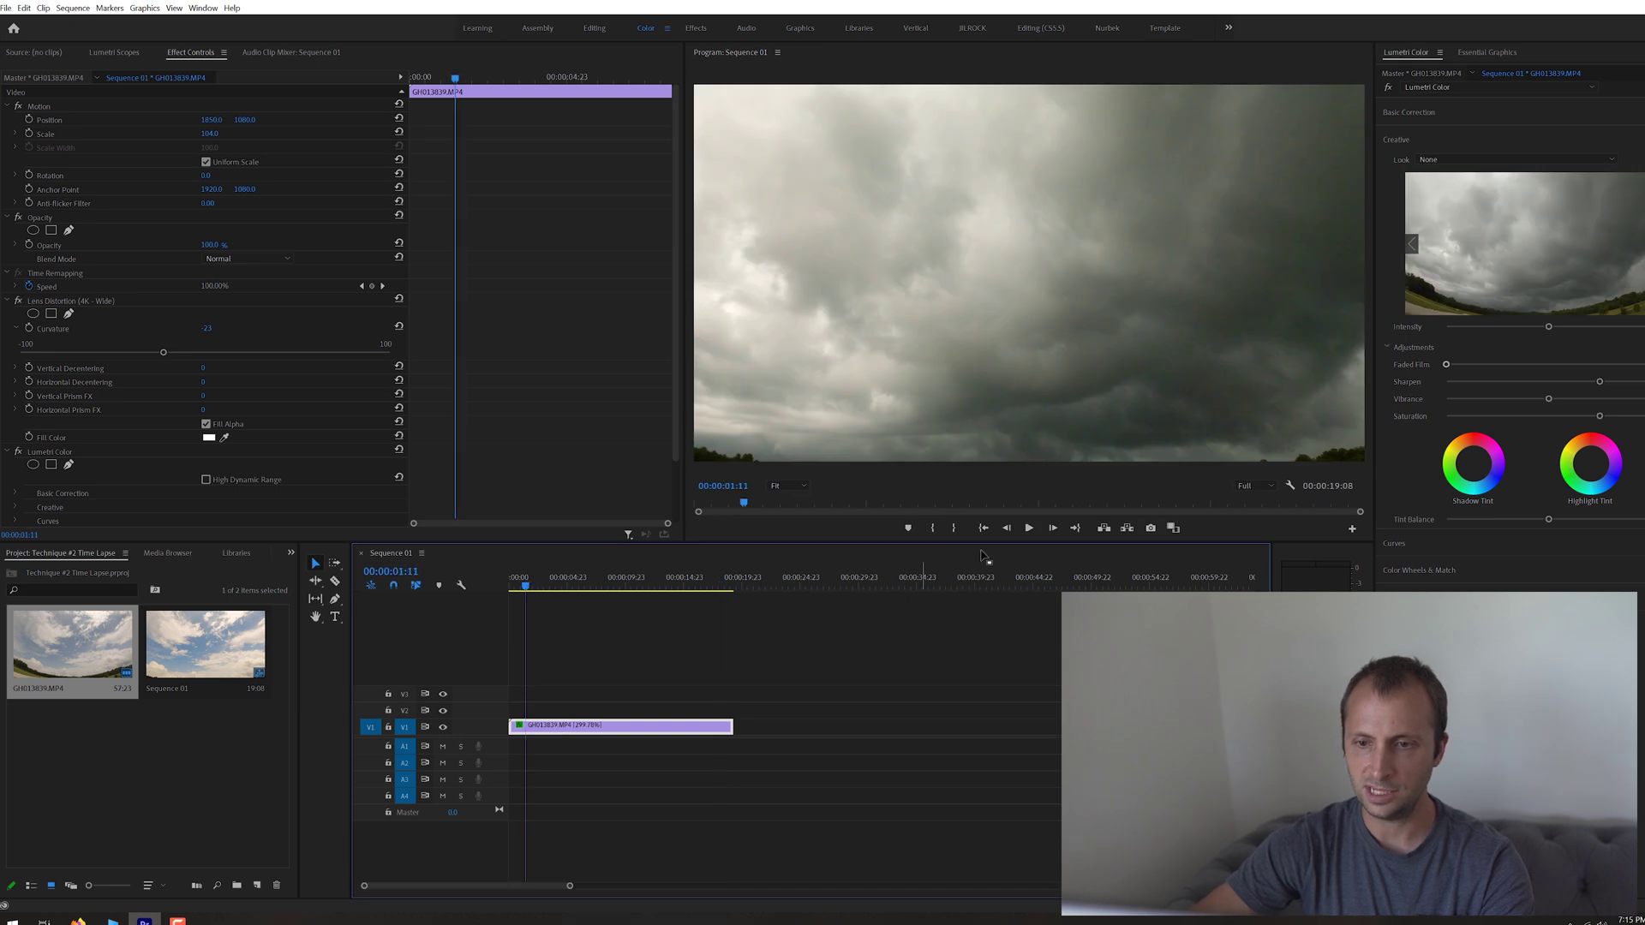
pyautogui.press('space')
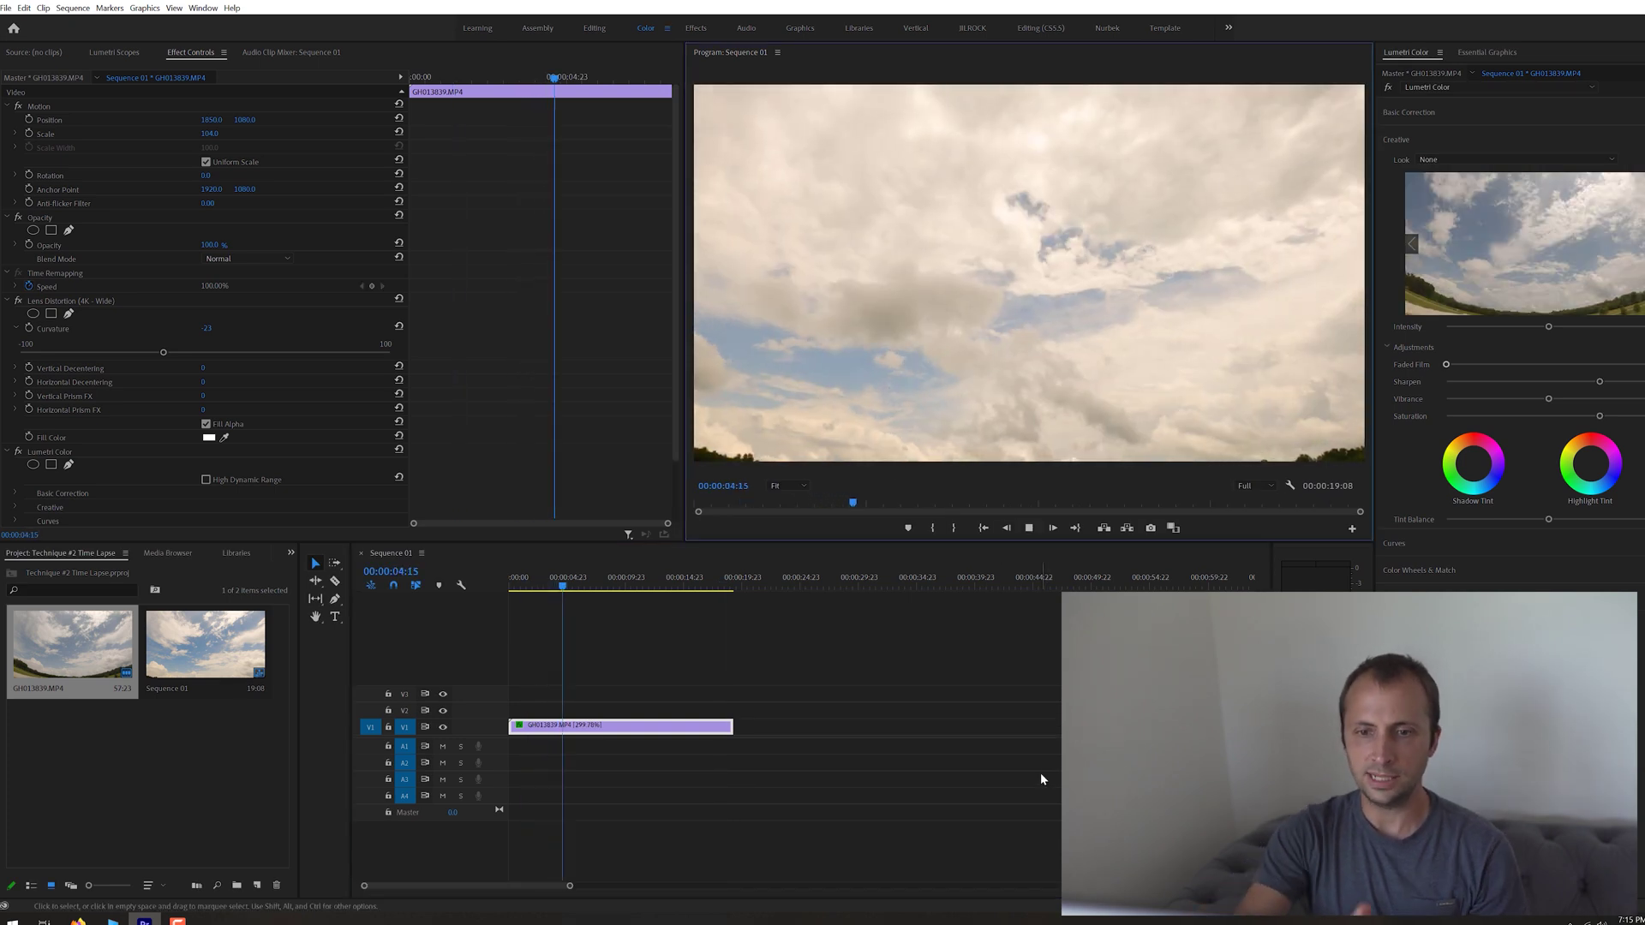
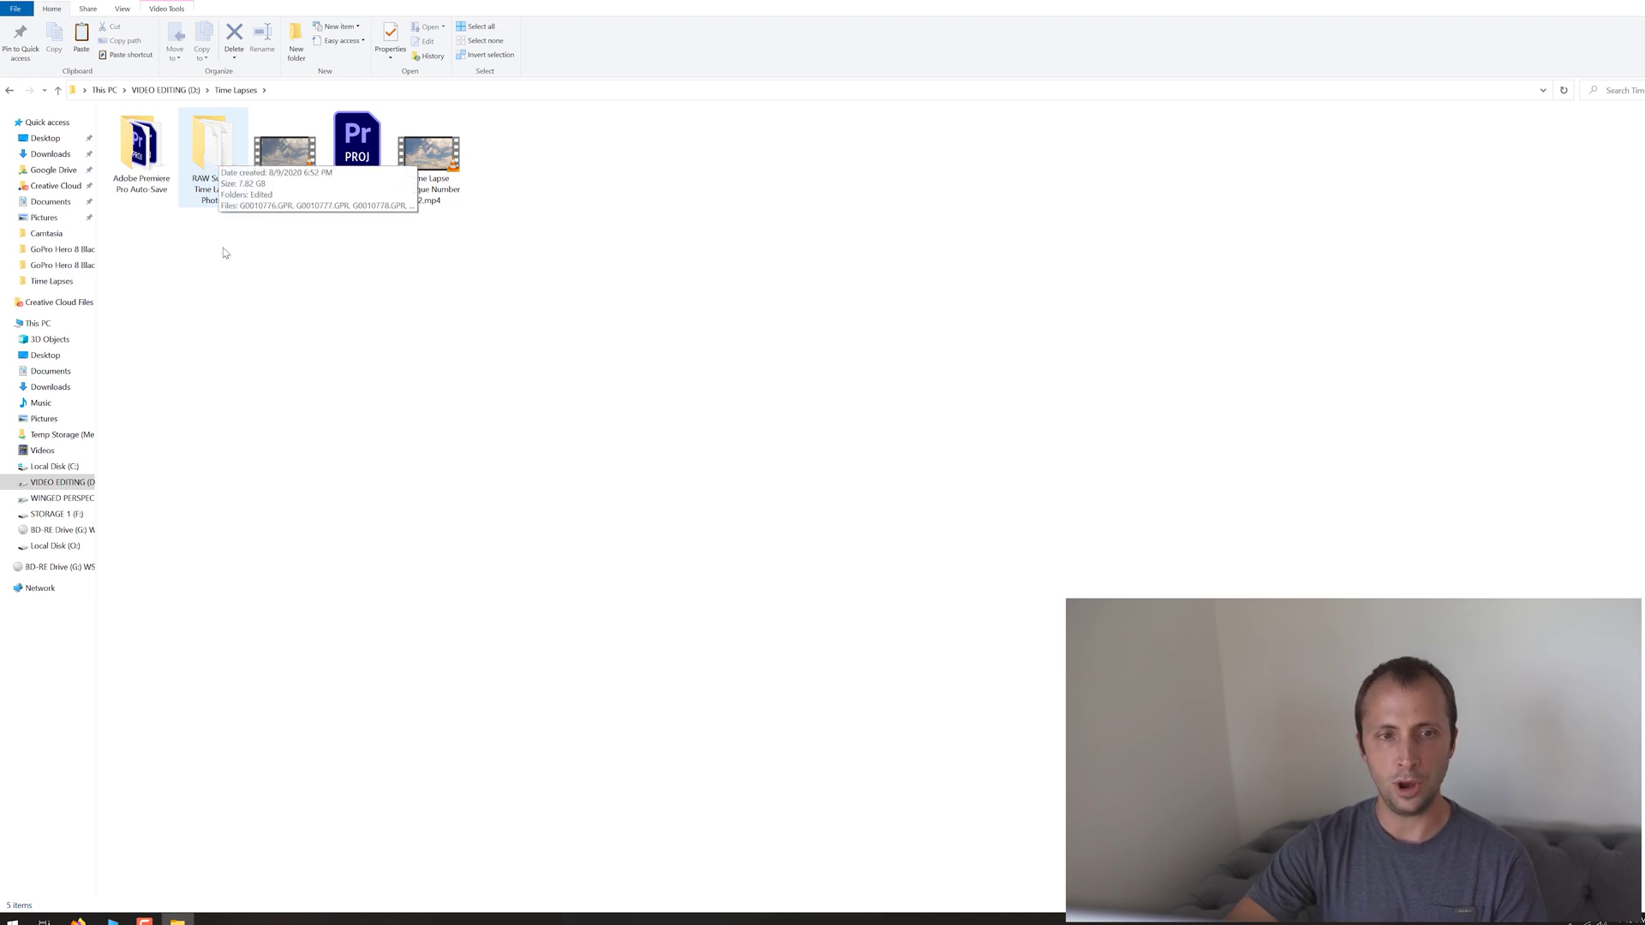
# Open the RAW Sunset Time Lapse Photos folder in File Explorer and look through its GPR files
pyautogui.doubleClick(212, 144)
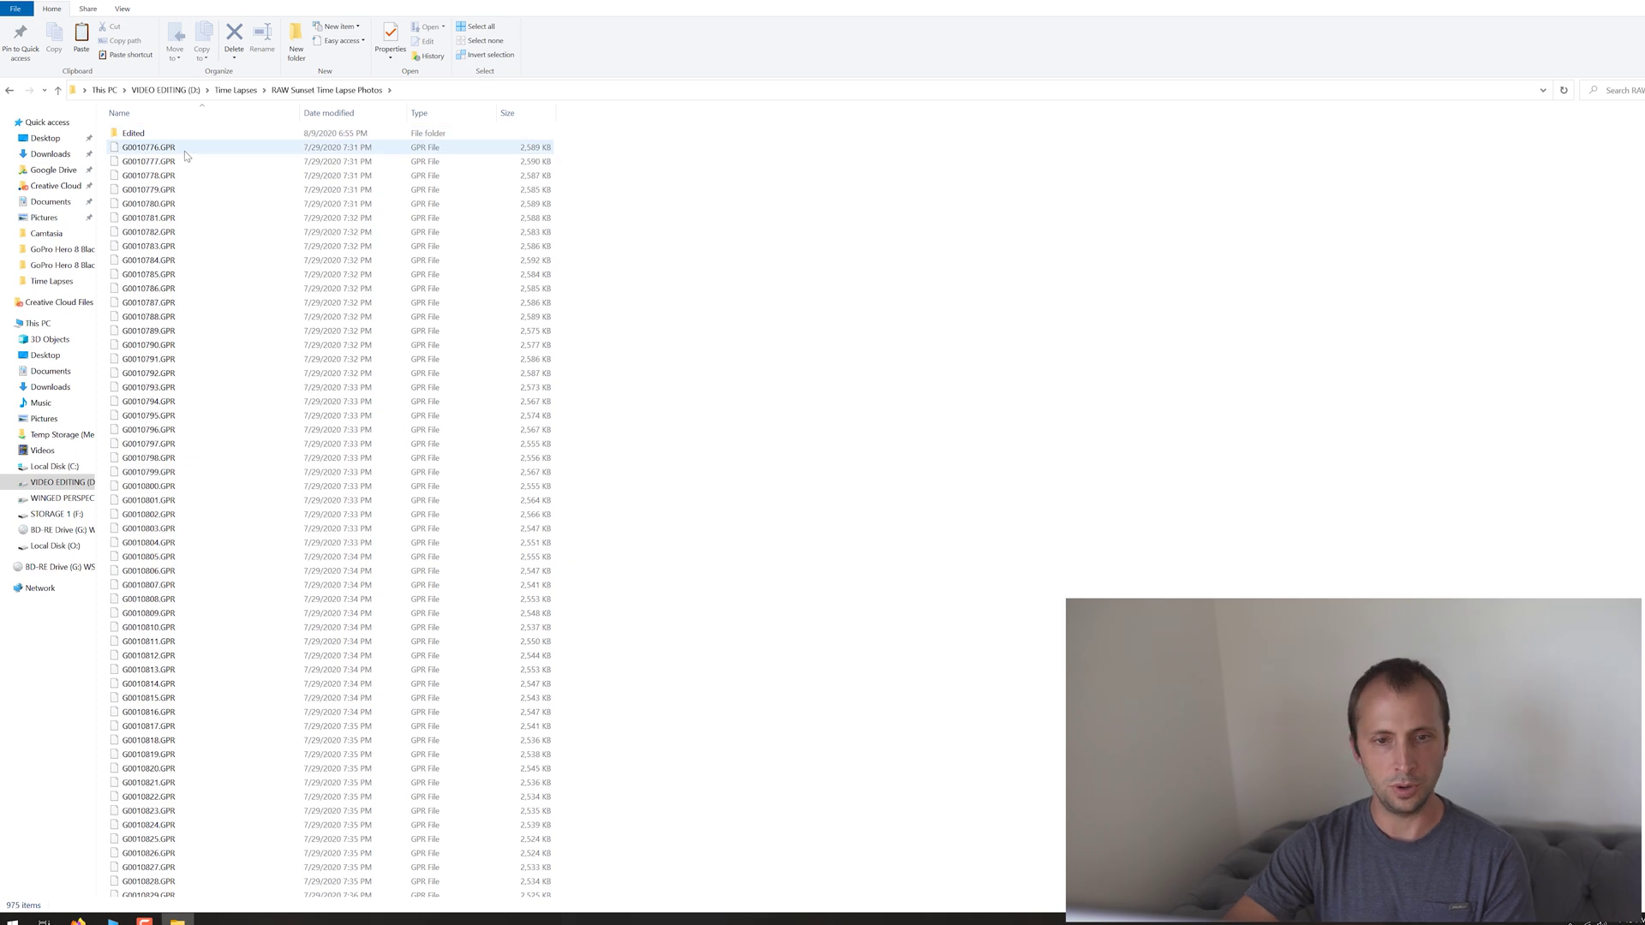
pyautogui.moveTo(187, 149)
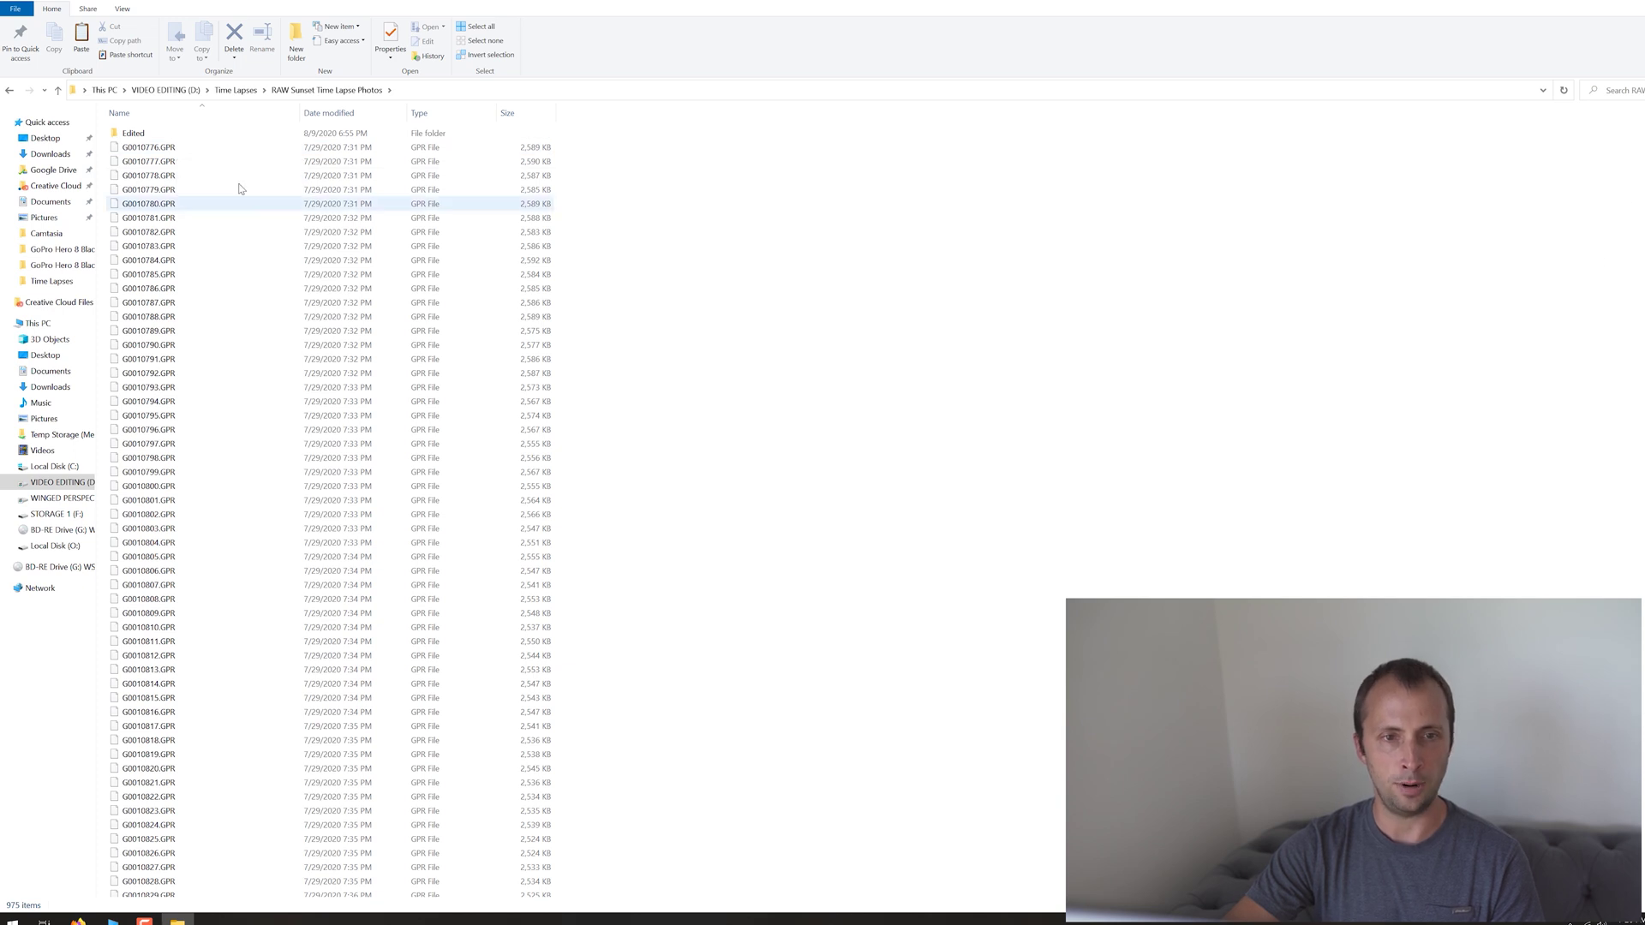
pyautogui.click(174, 152)
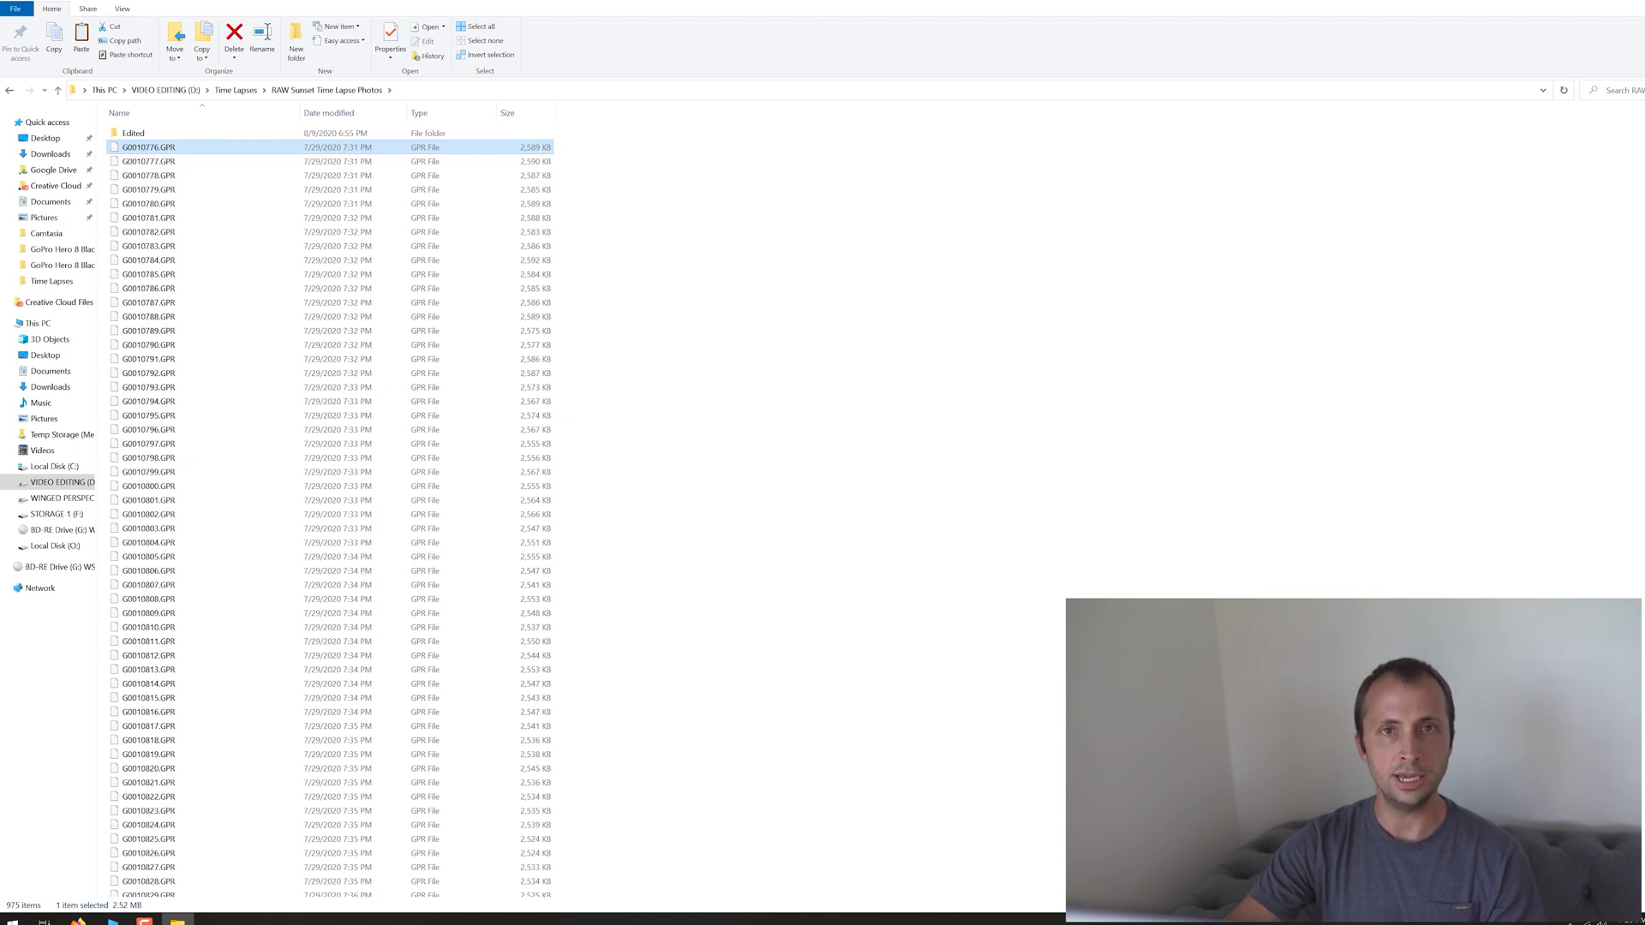
pyautogui.scroll(-20, 330, 510)
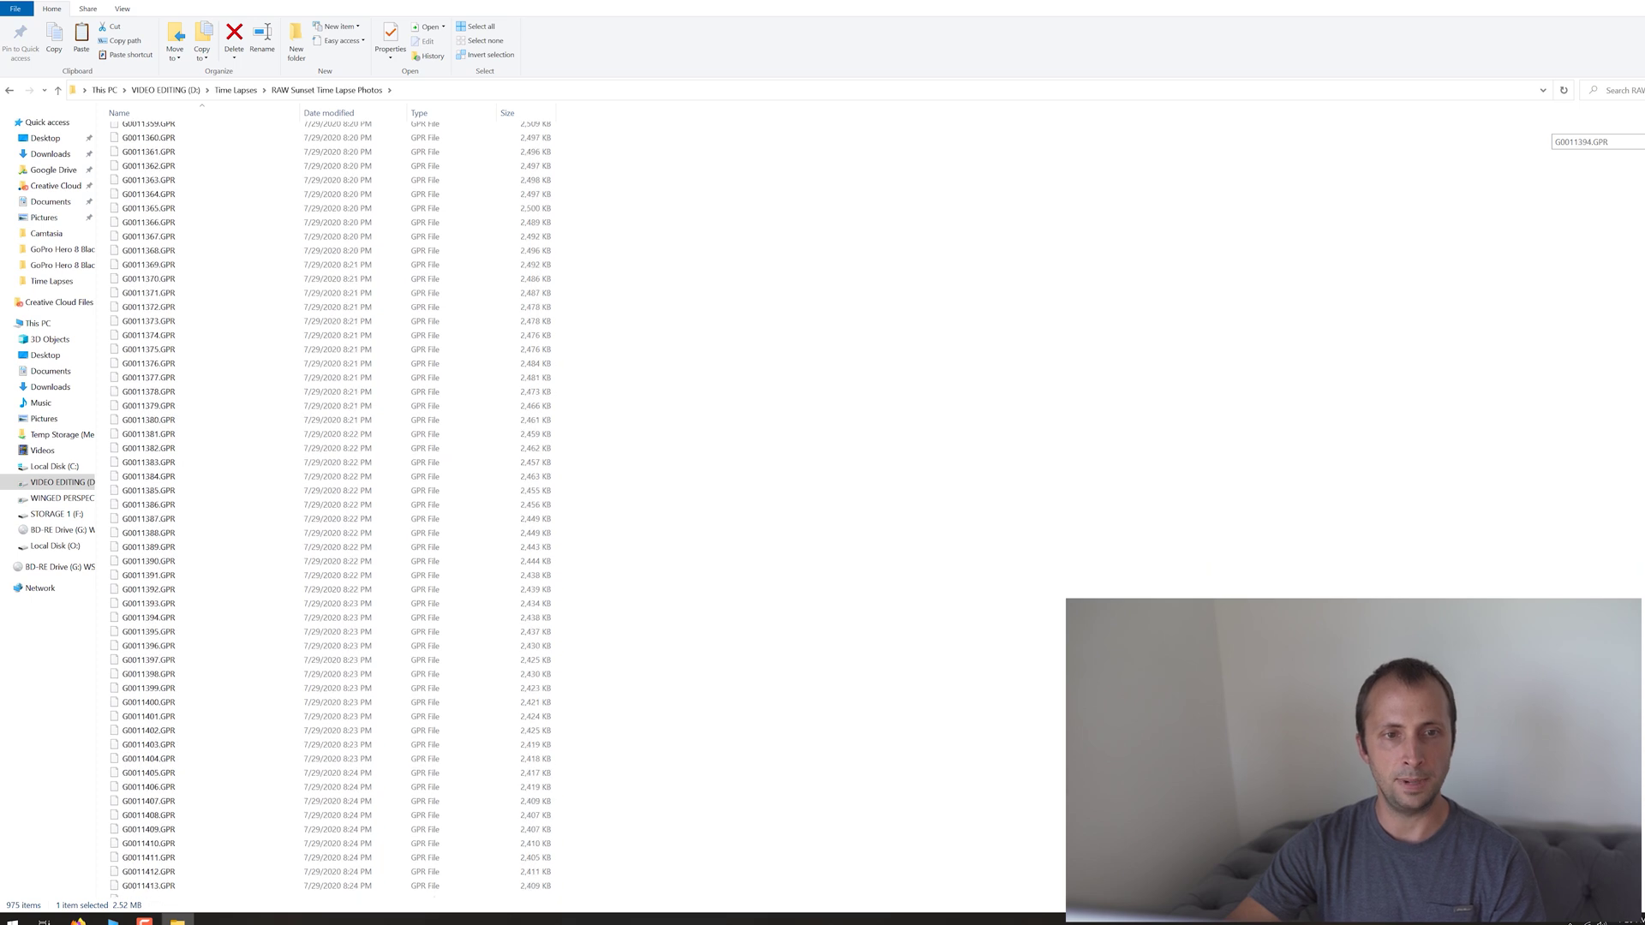
pyautogui.scroll(20, 330, 510)
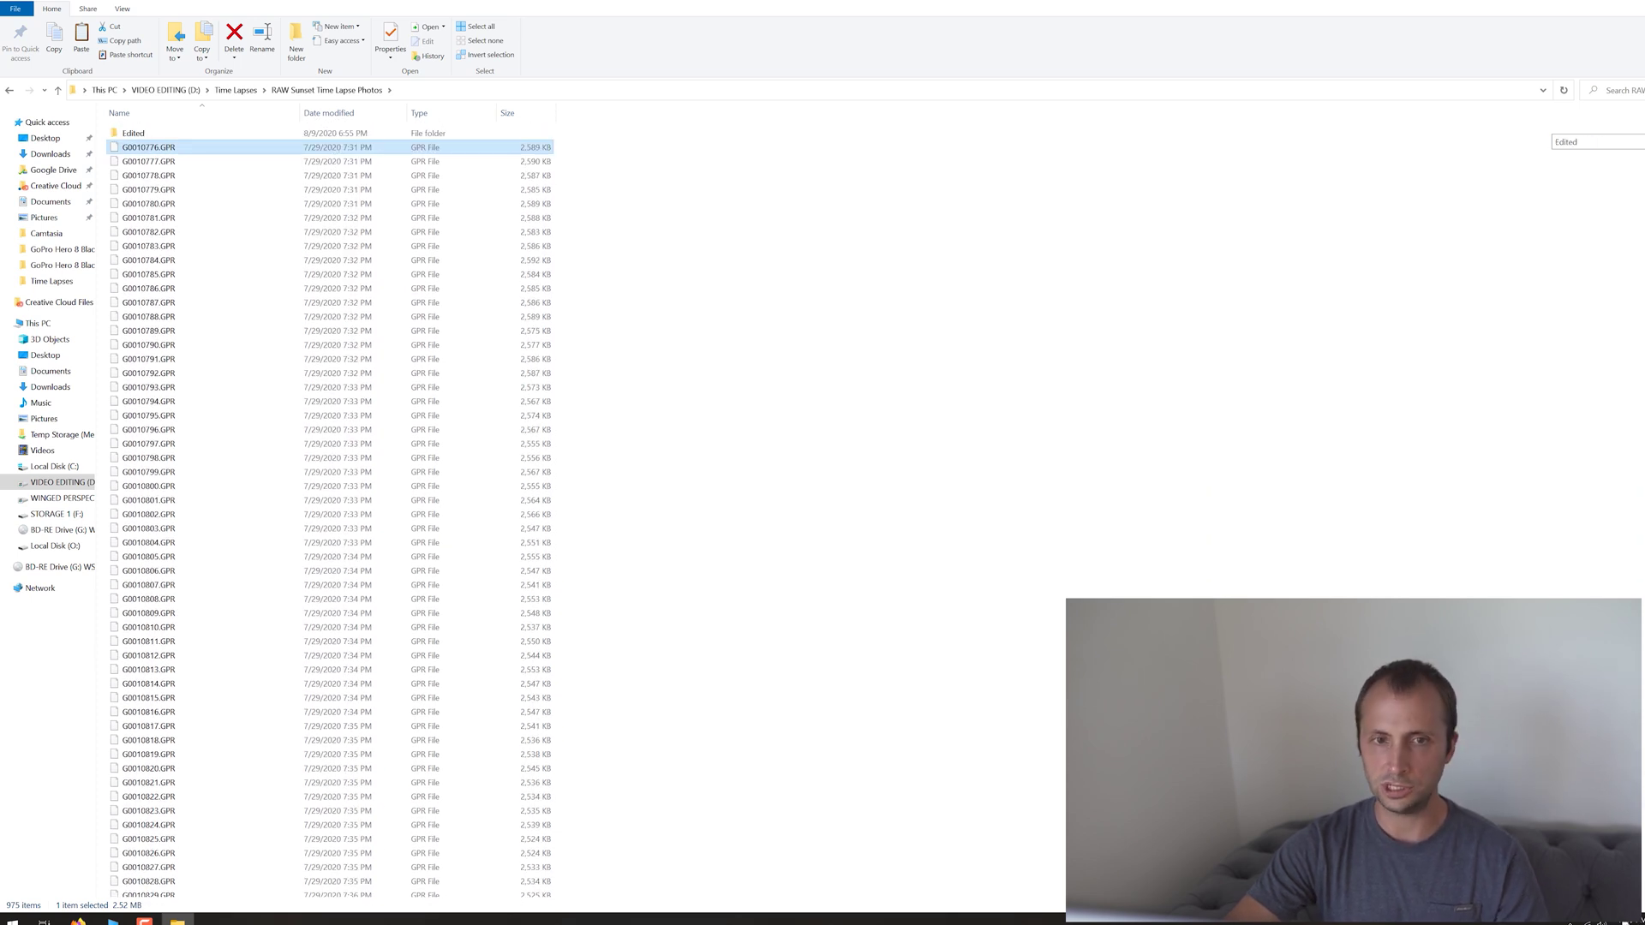
pyautogui.scroll(-20, 330, 510)
pyautogui.scroll(20, 1642, 431)
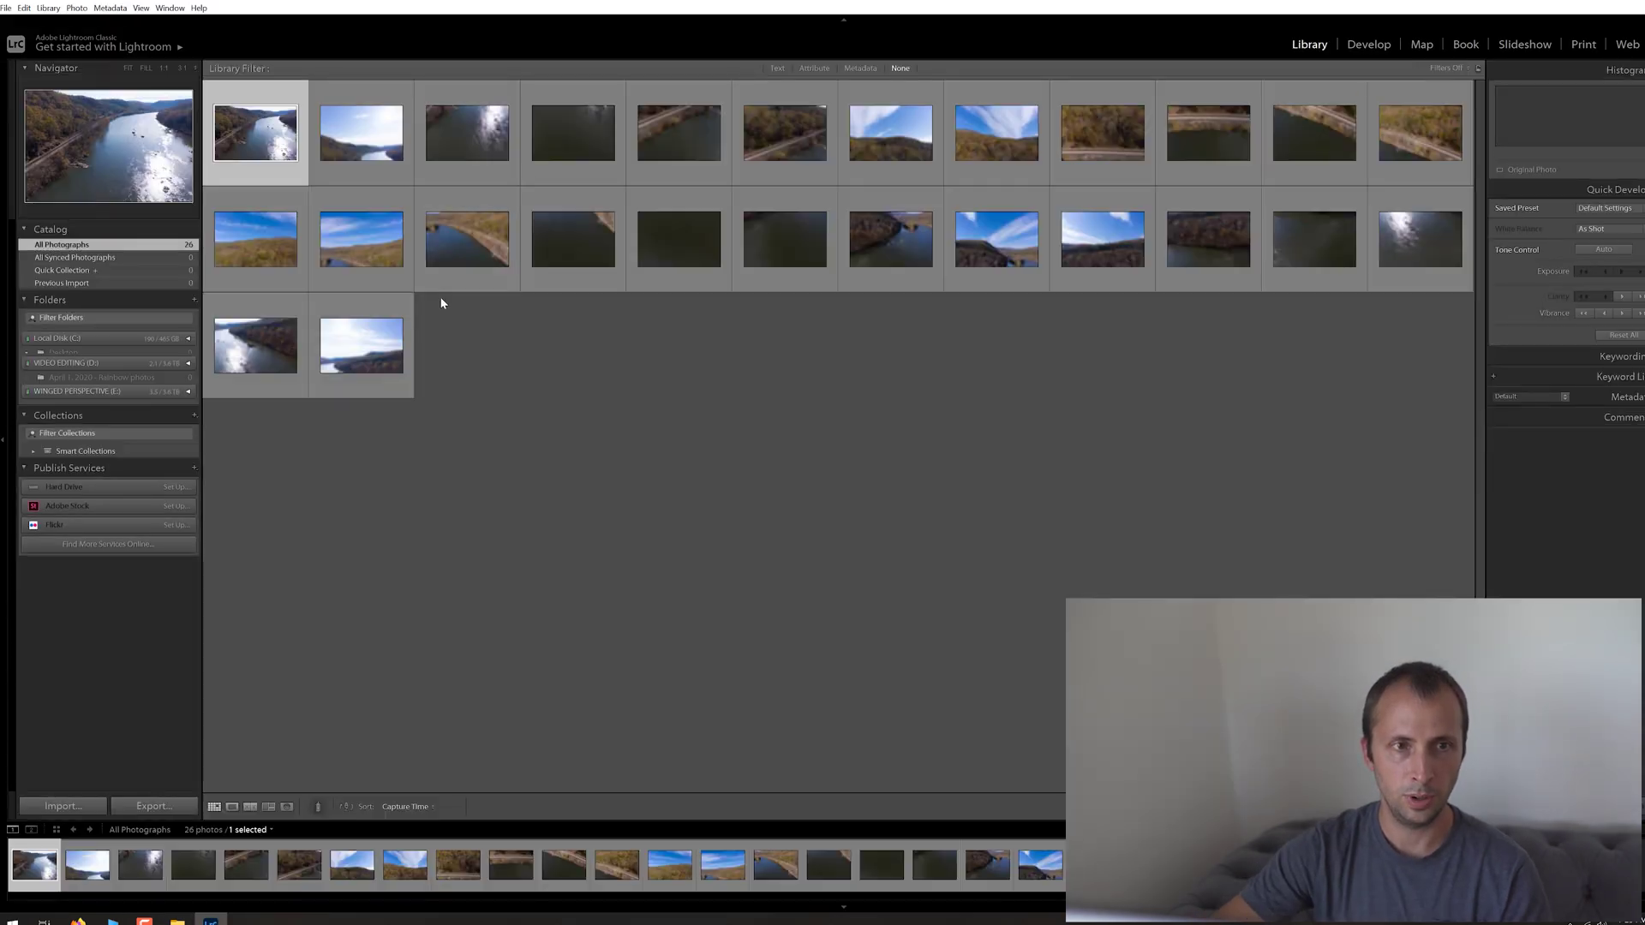
# Switch to Lightroom Classic and import all photos from the RAW Sunset Time Lapse Photos folder using the Add option
pyautogui.click(6, 8)
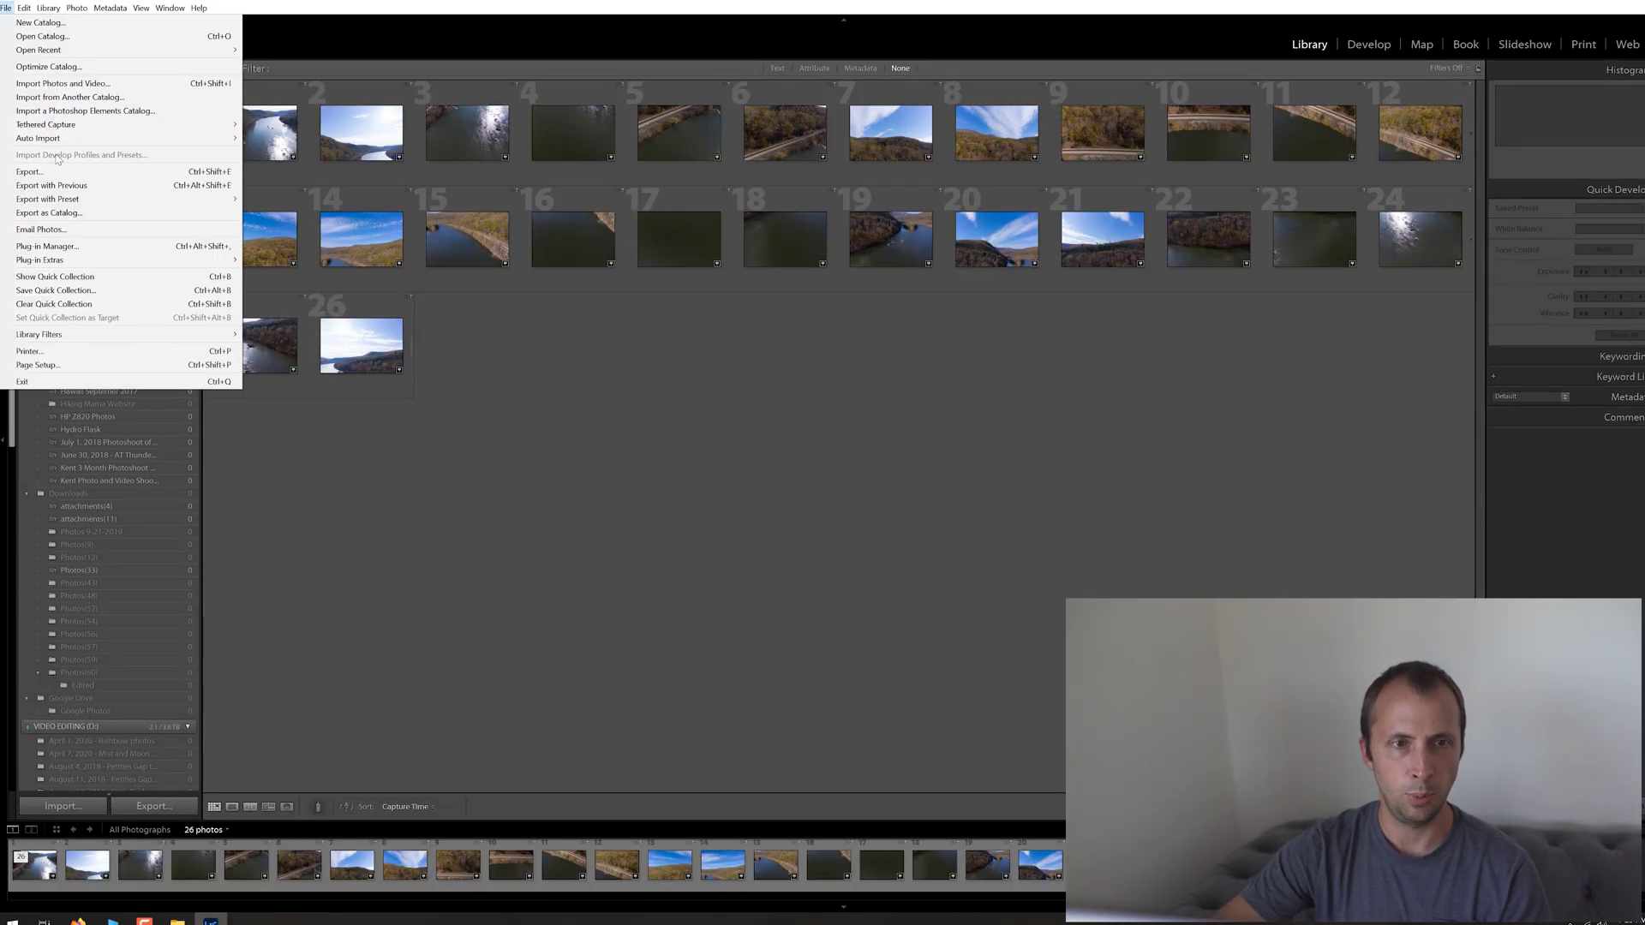
pyautogui.click(52, 85)
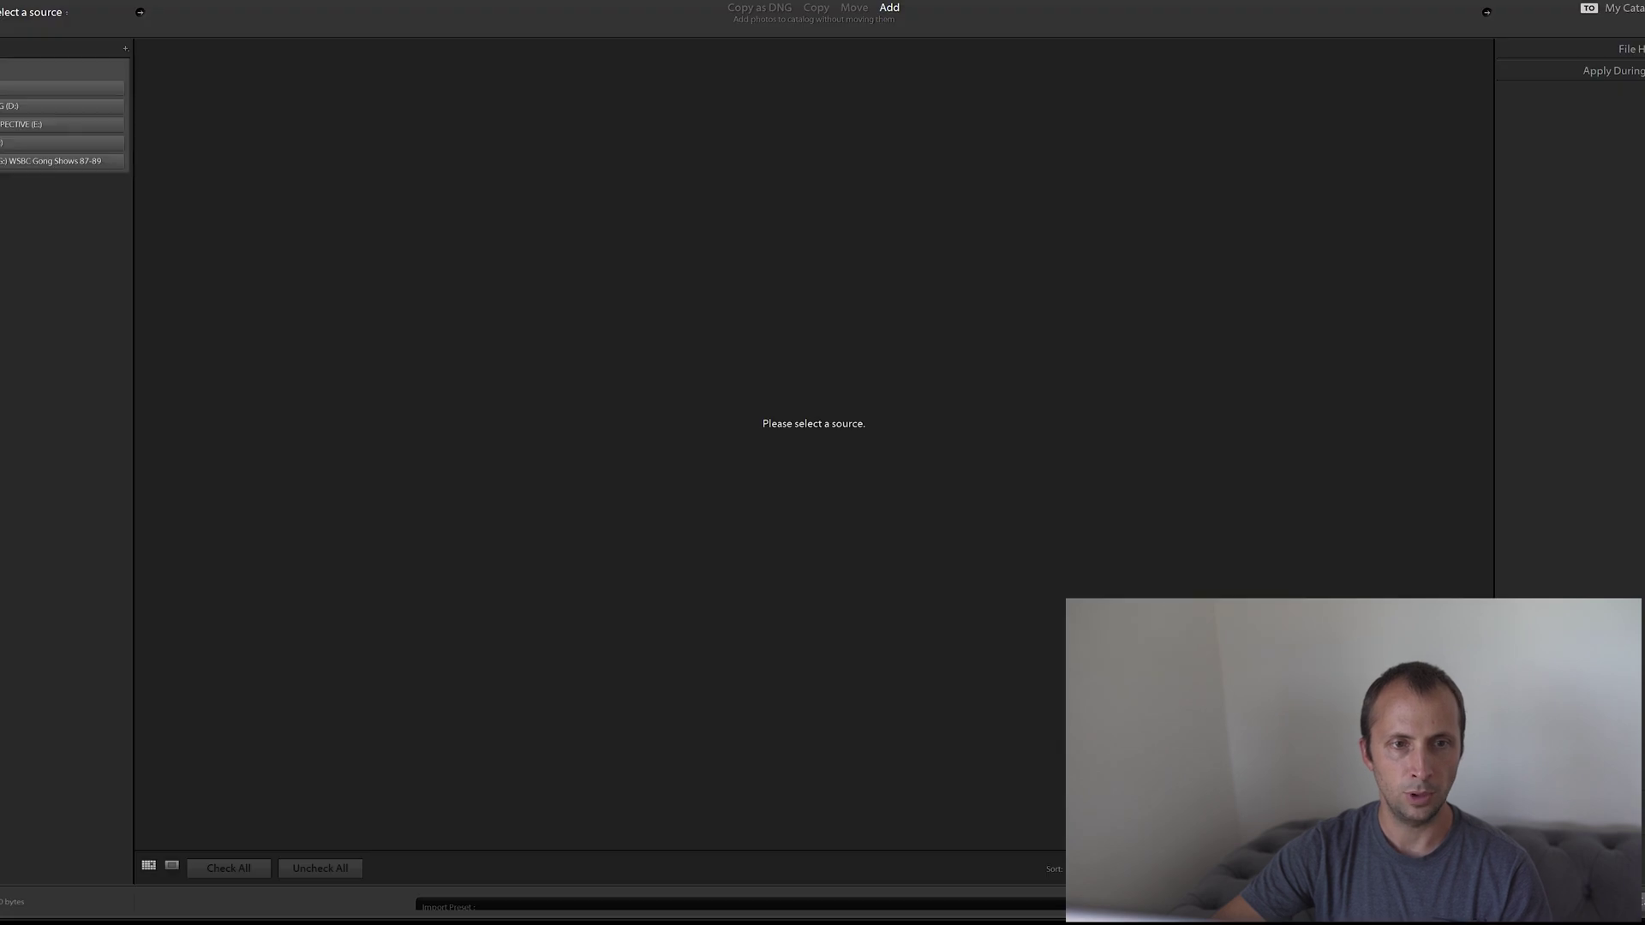
pyautogui.click(43, 148)
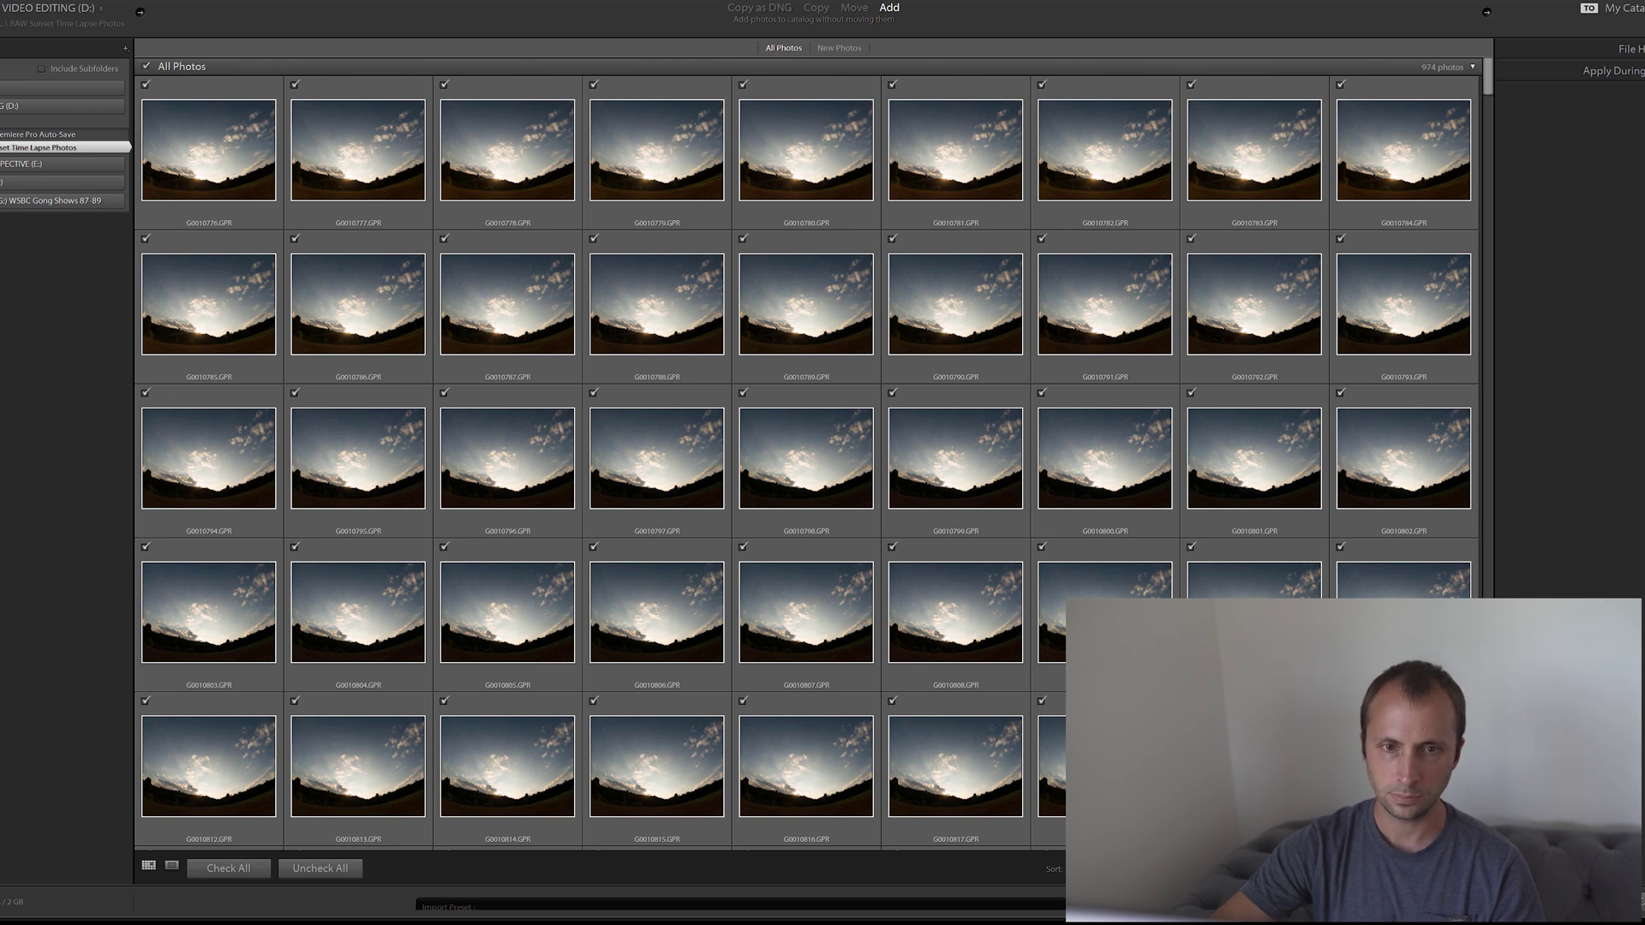
pyautogui.press('Return')
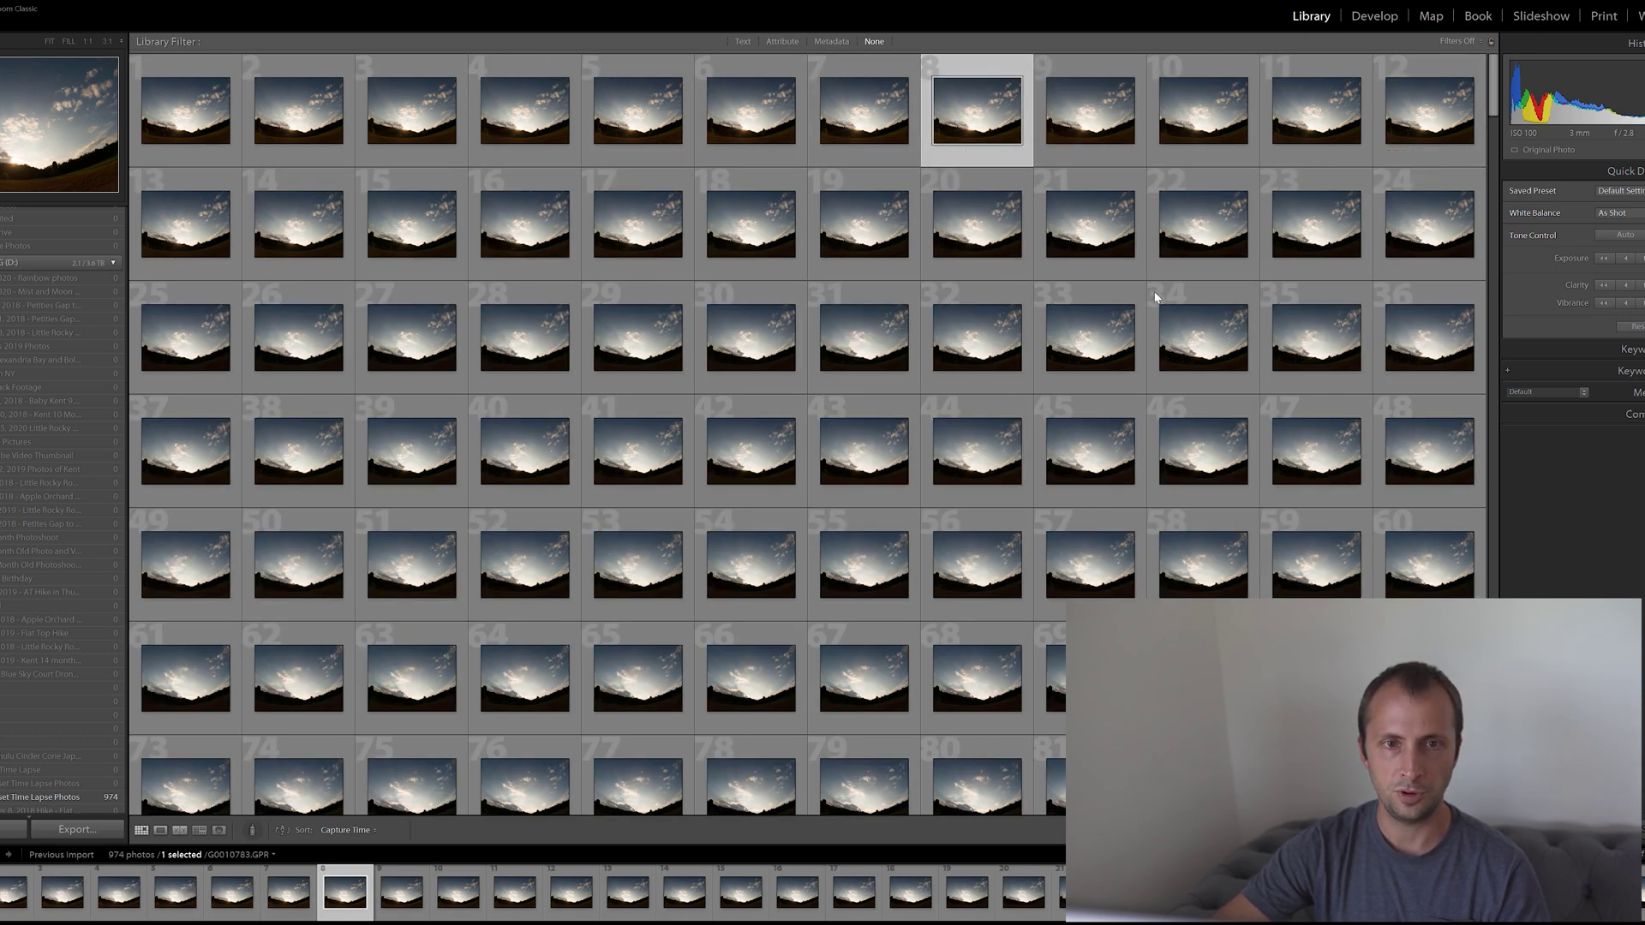
# Browse the imported photos from the first frame onward and open G0011010.GPR in the enlarged single-photo view
pyautogui.click(219, 90)
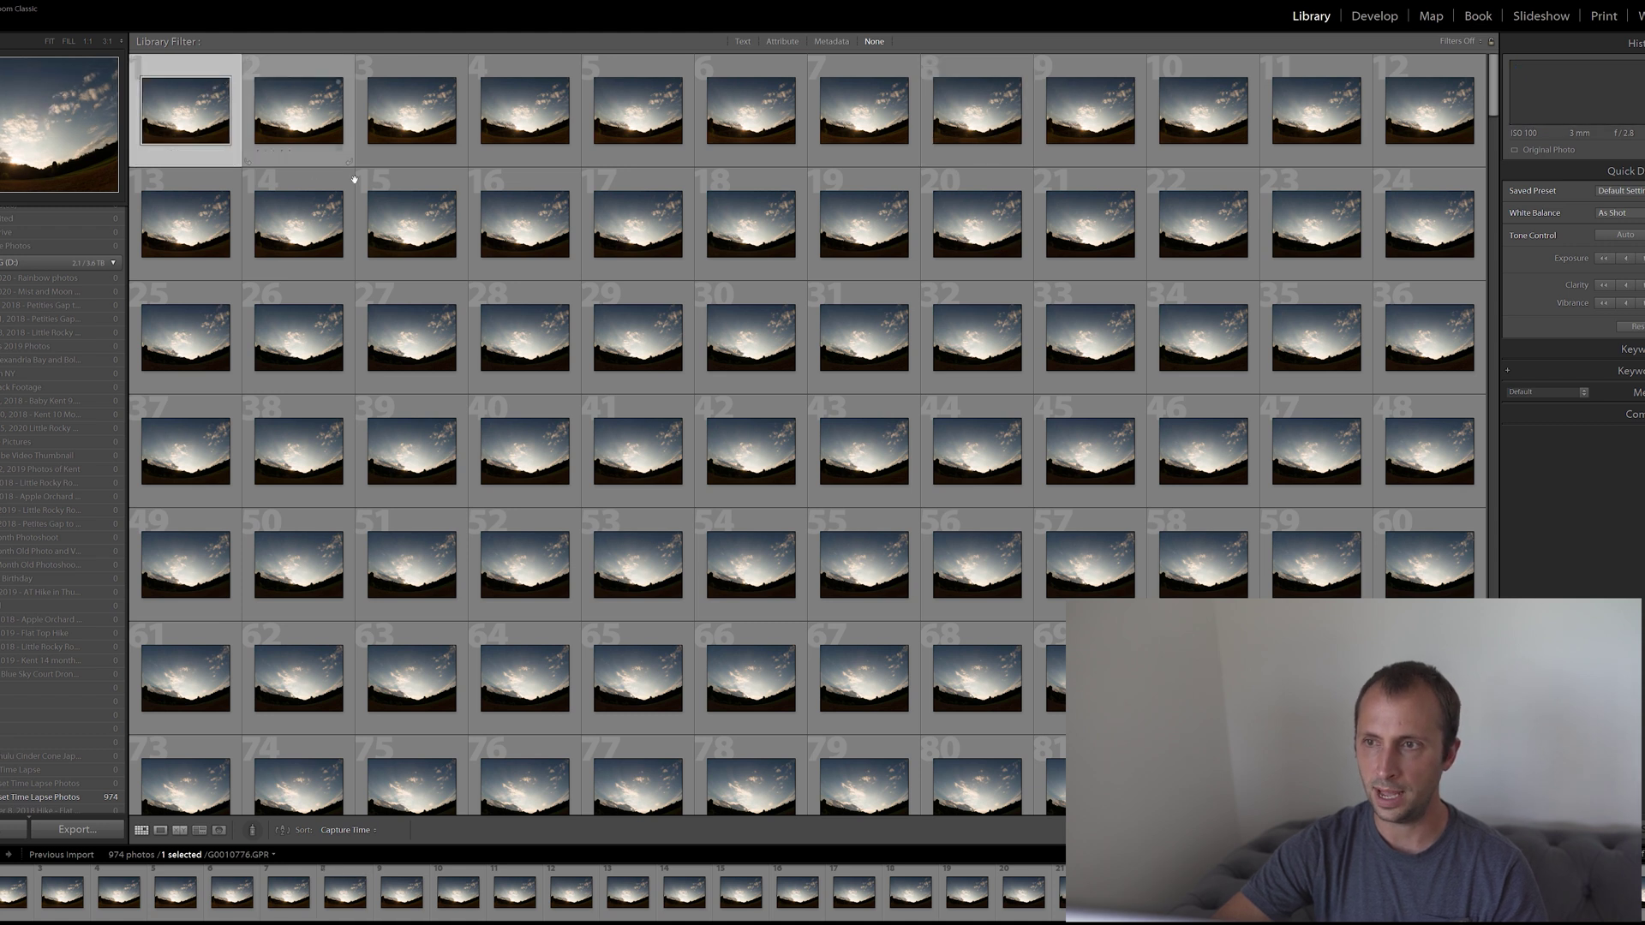
pyautogui.moveTo(1496, 104); pyautogui.dragTo(1493, 238)
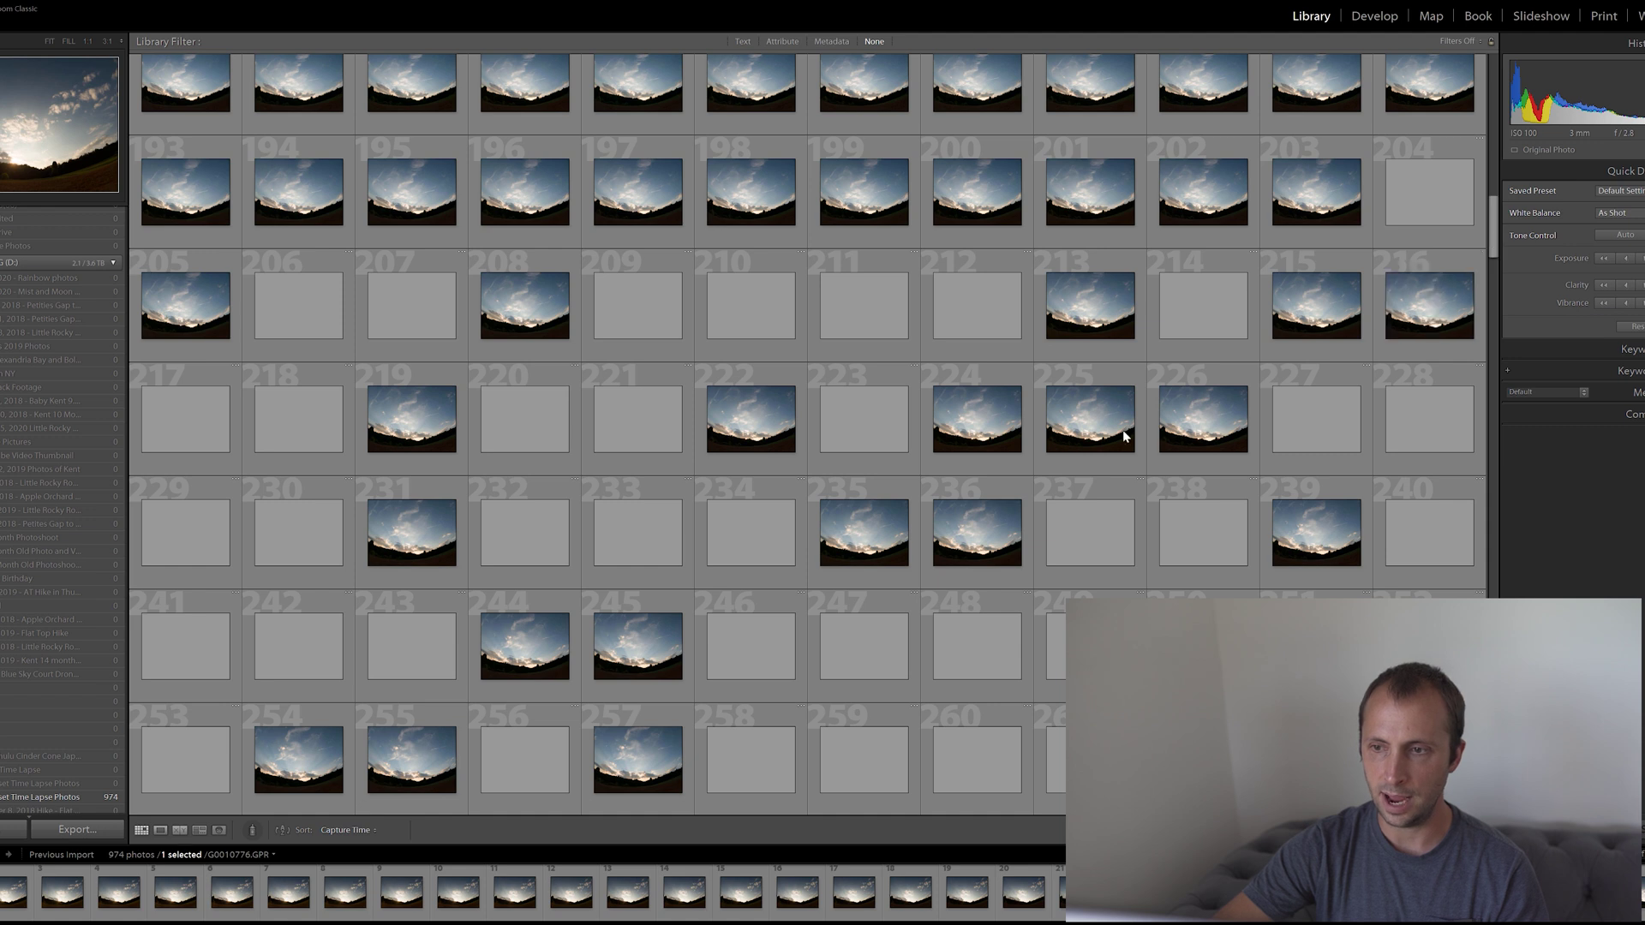
pyautogui.click(881, 523)
pyautogui.doubleClick(876, 539)
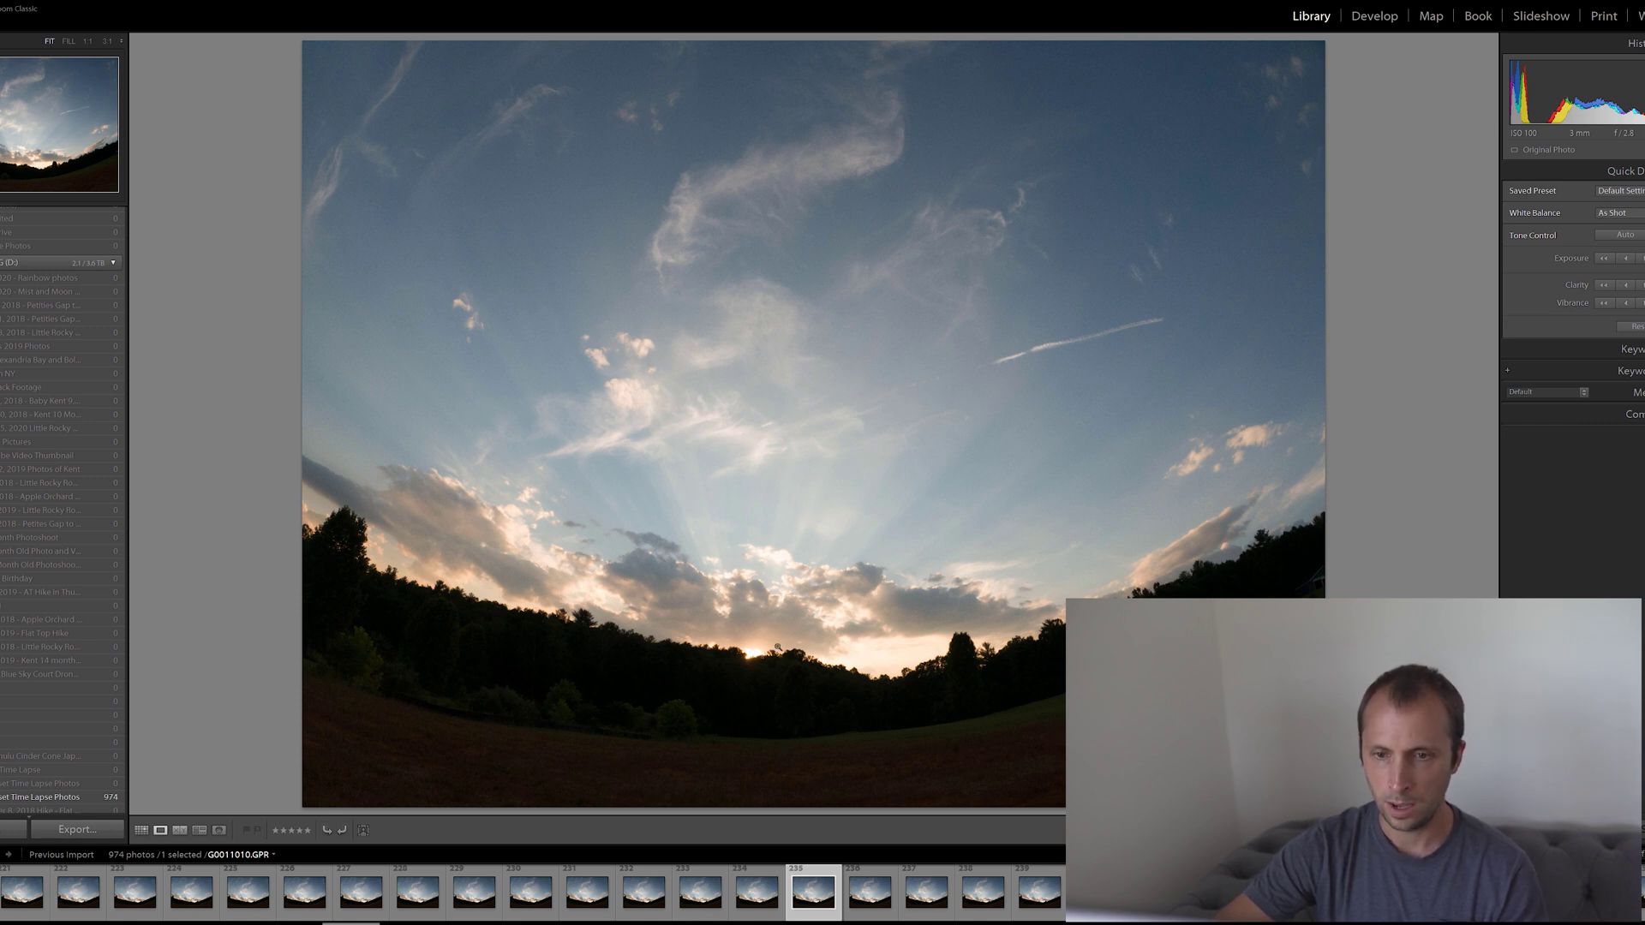
# Step through the sunset frames from G0011011.GPR to G0011026.GPR to examine how the clouds and light change
pyautogui.click(870, 891)
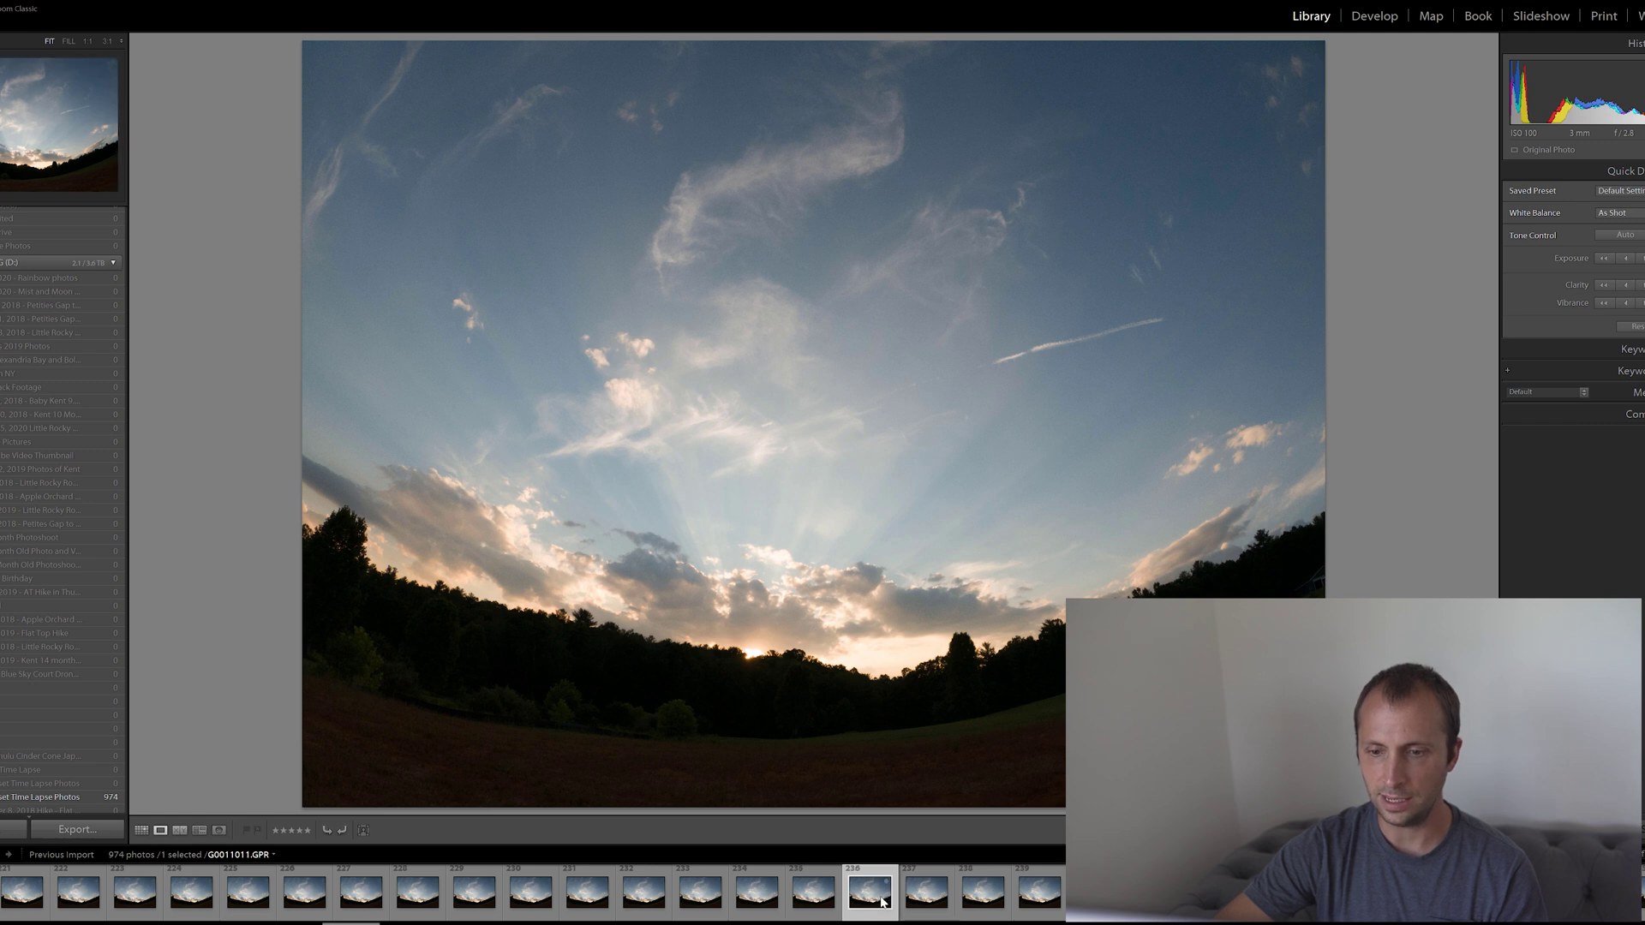
pyautogui.click(926, 891)
pyautogui.click(983, 891)
pyautogui.click(1032, 894)
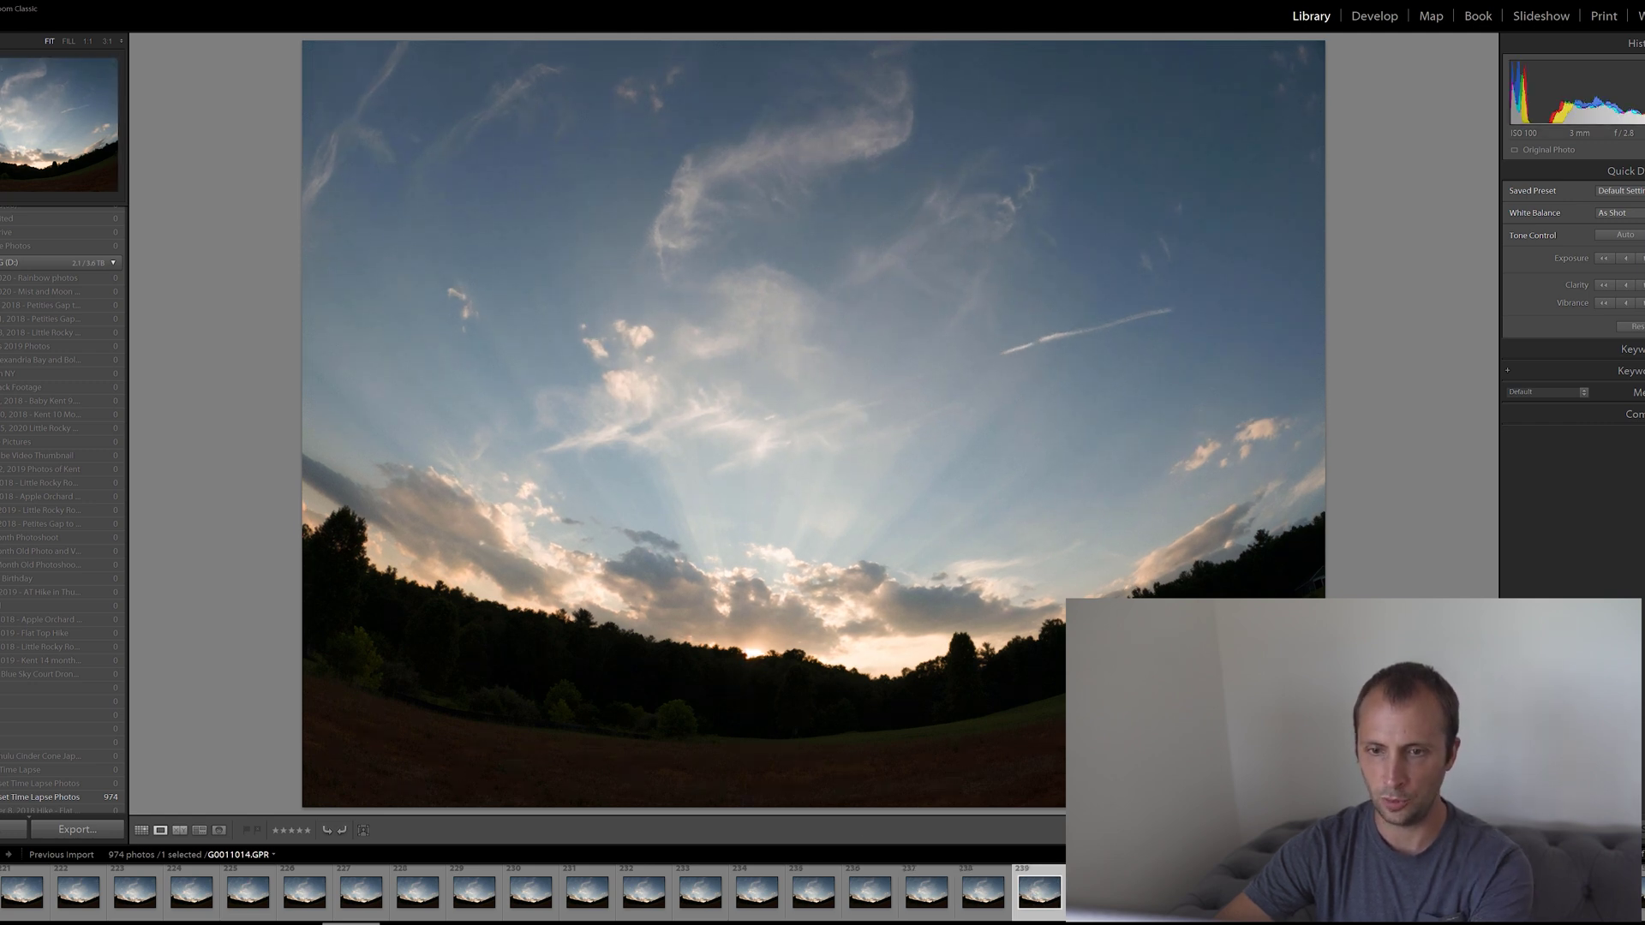
pyautogui.click(1095, 891)
pyautogui.press('Right')
pyautogui.press('Right')
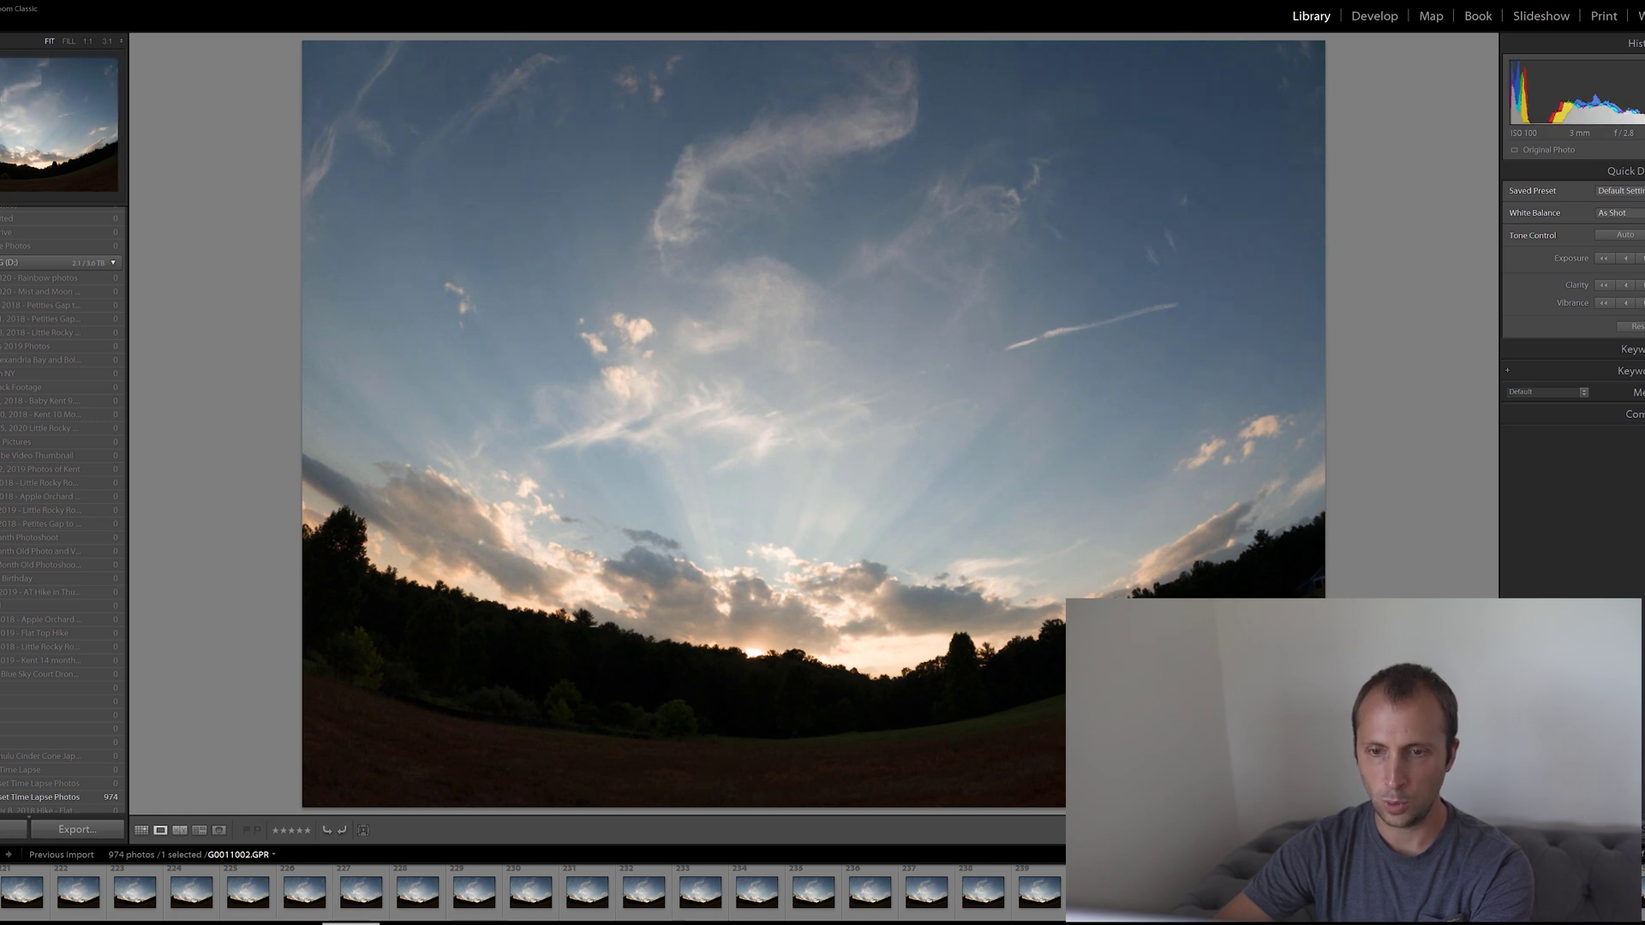
pyautogui.click(912, 894)
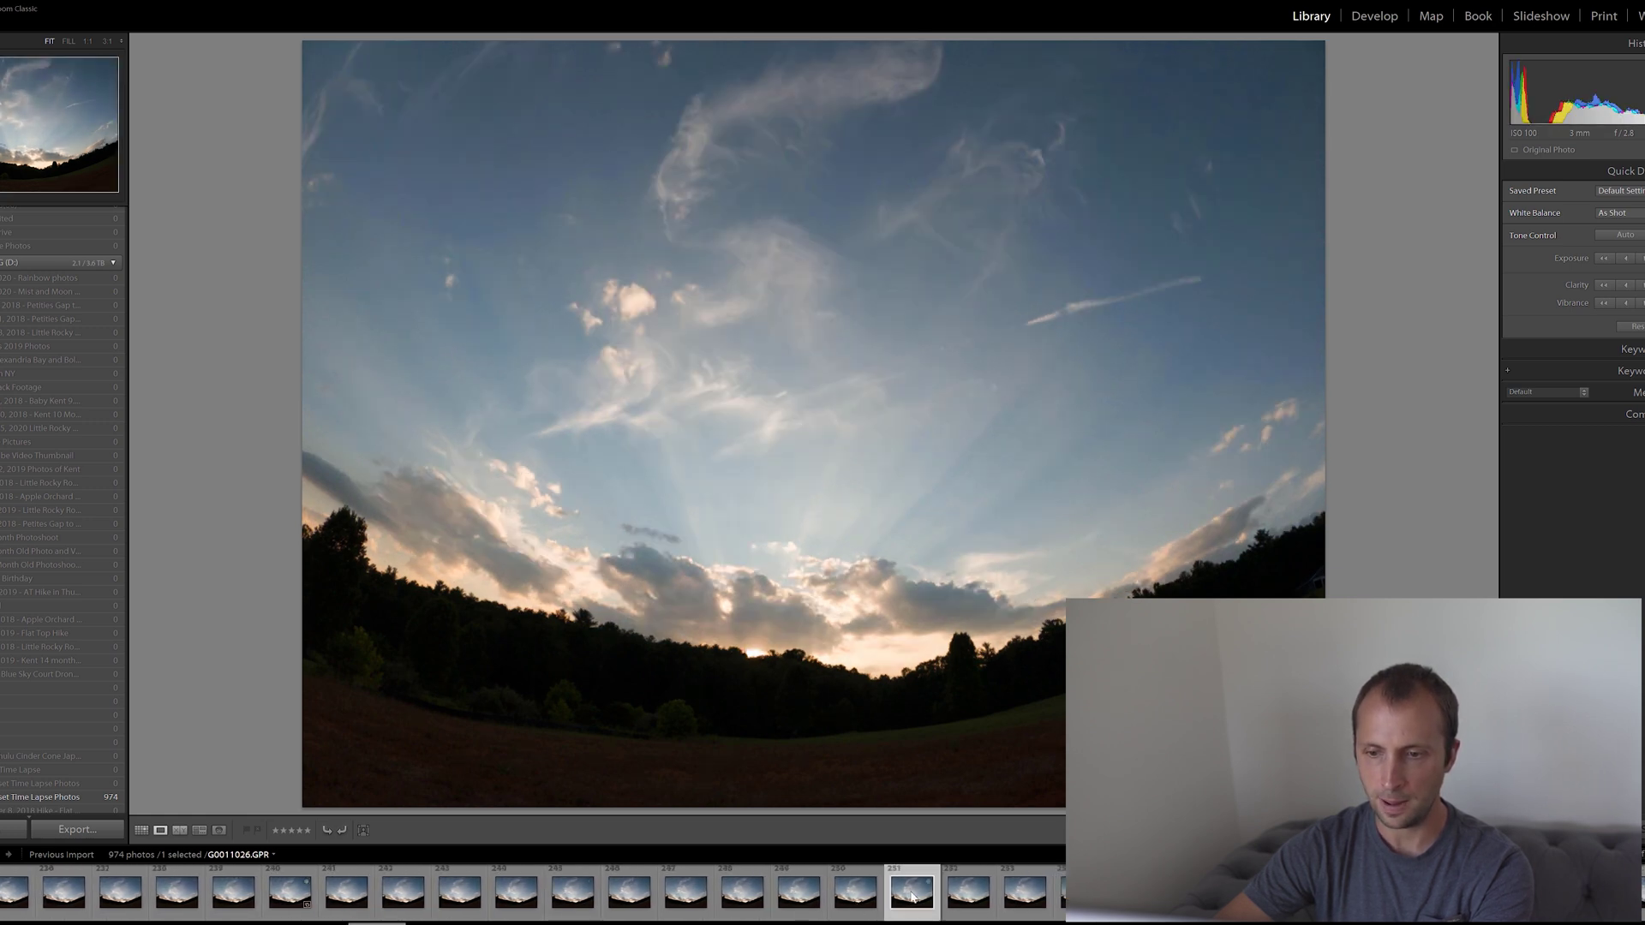
# Step through the sunset frames between G0011026.GPR and G0011039.GPR to examine how the clouds move
pyautogui.click(1037, 893)
pyautogui.press('Right')
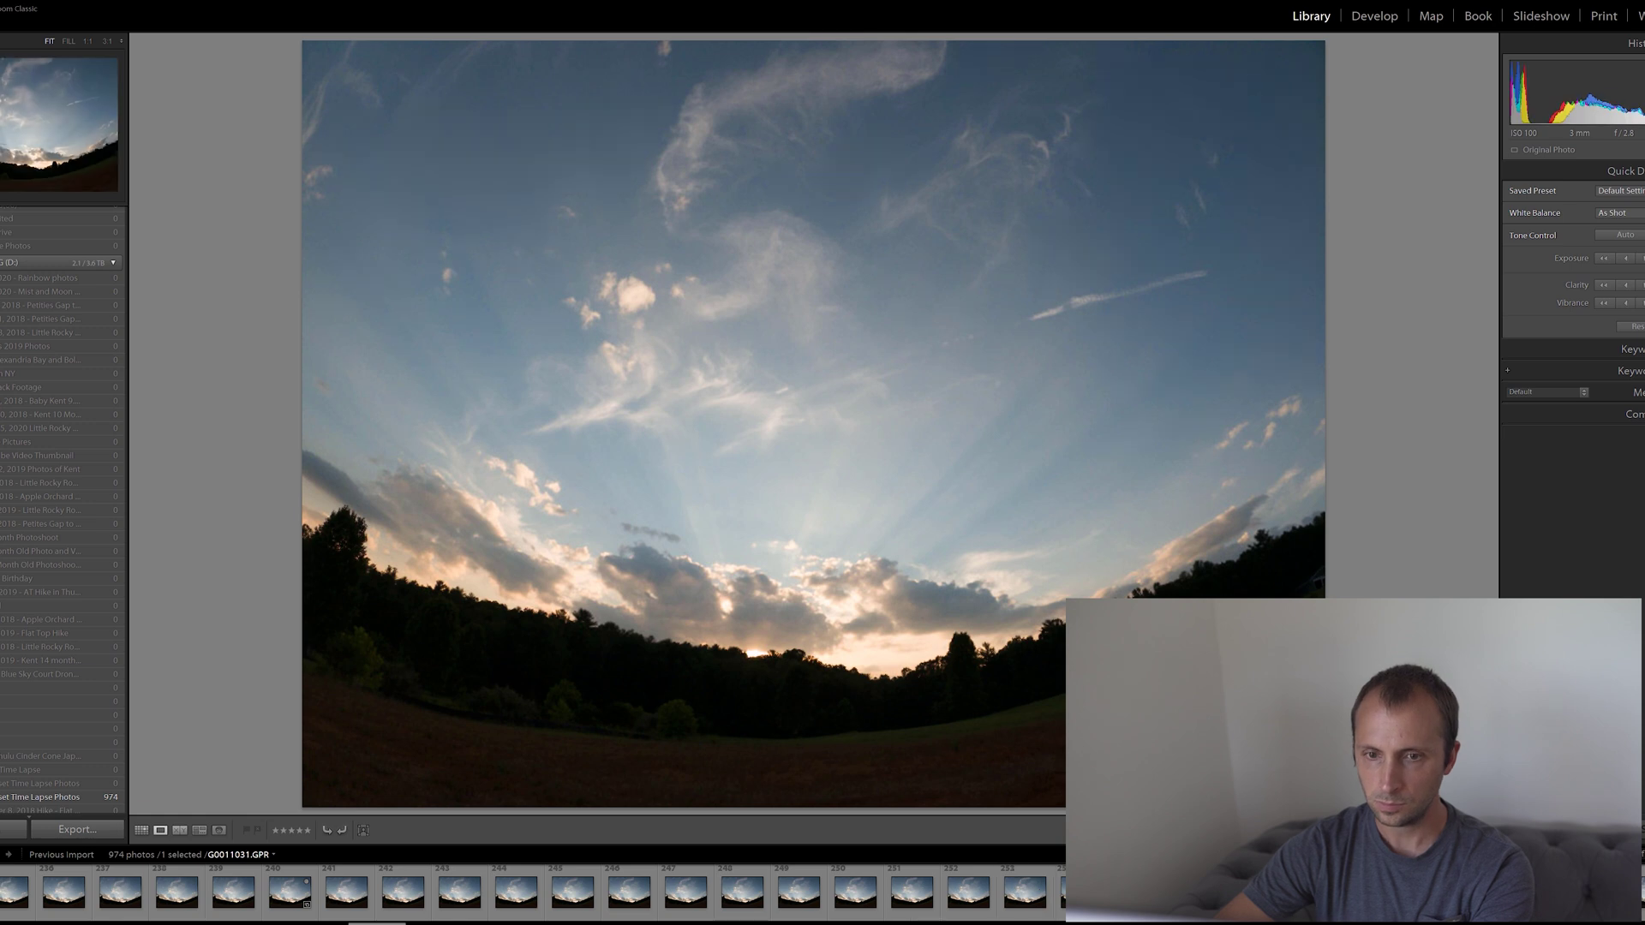
pyautogui.press('Right')
pyautogui.press('Right')
pyautogui.press('Right')
pyautogui.press('Right')
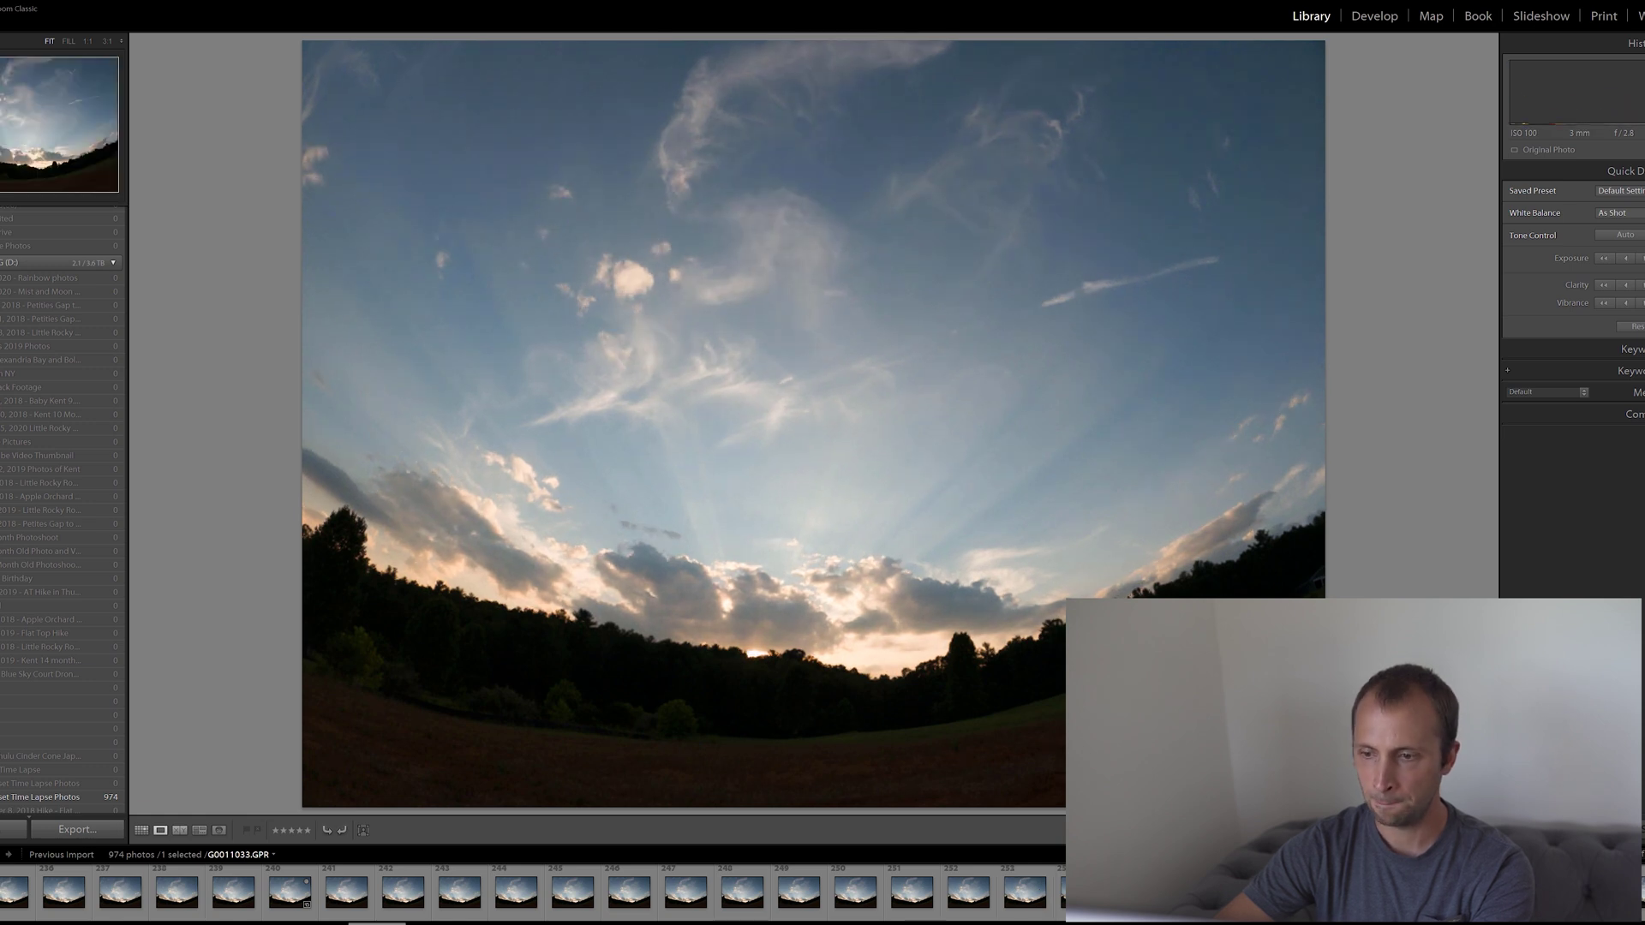
pyautogui.press('Right')
pyautogui.press('Right')
pyautogui.press('Right')
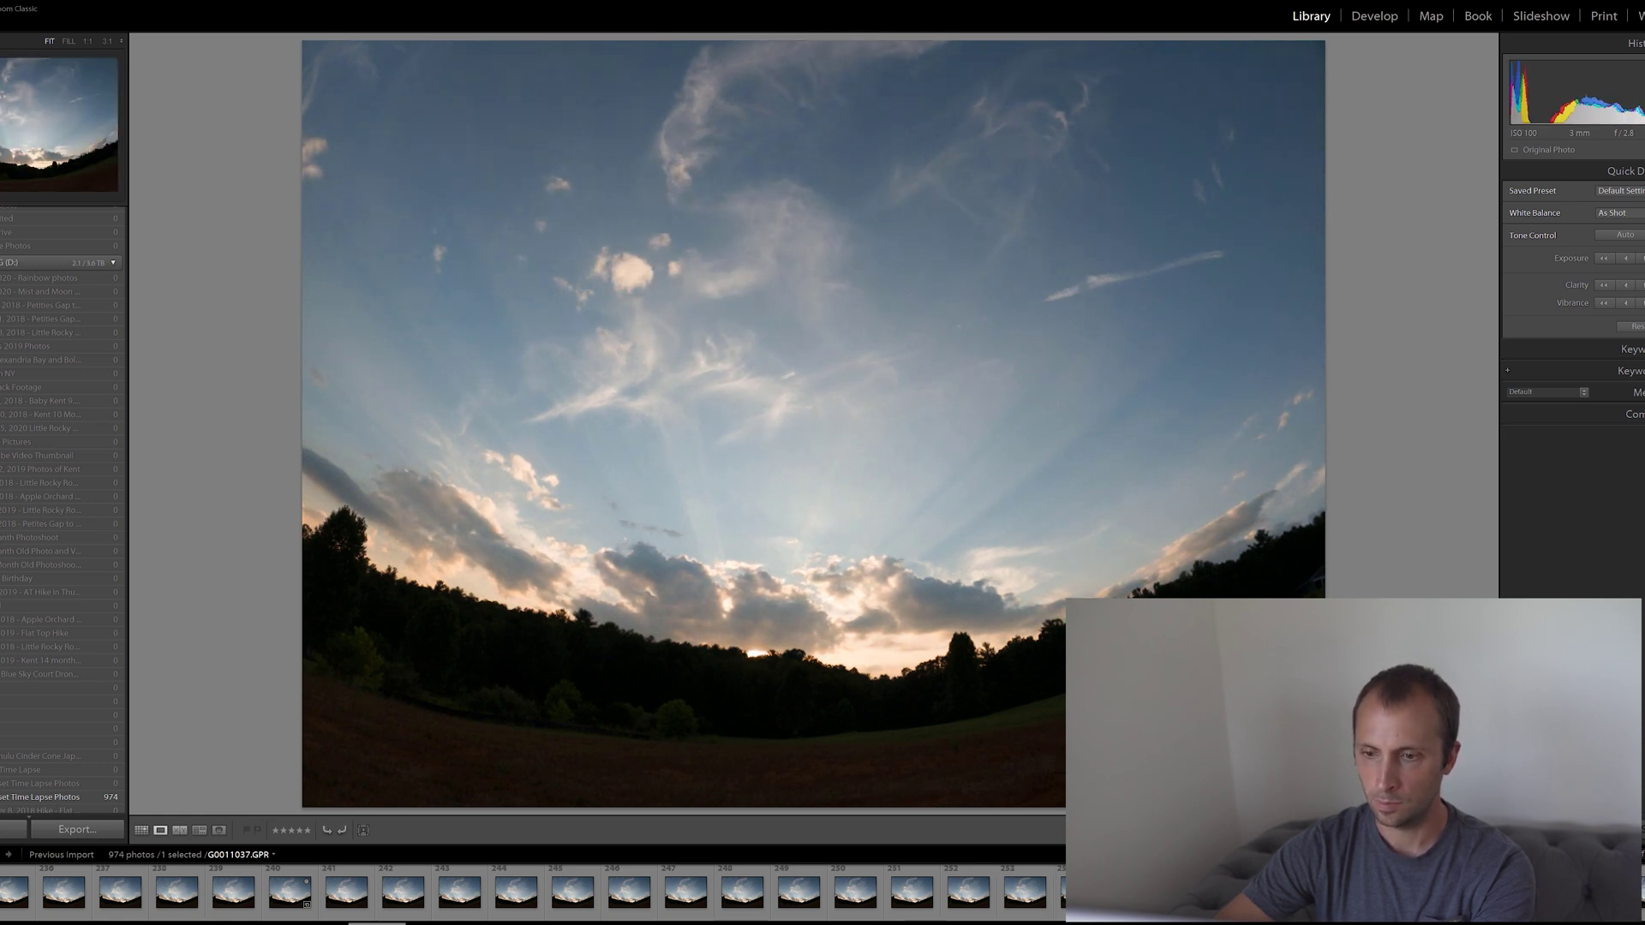
pyautogui.press('Left')
pyautogui.press('Left')
pyautogui.press('Left')
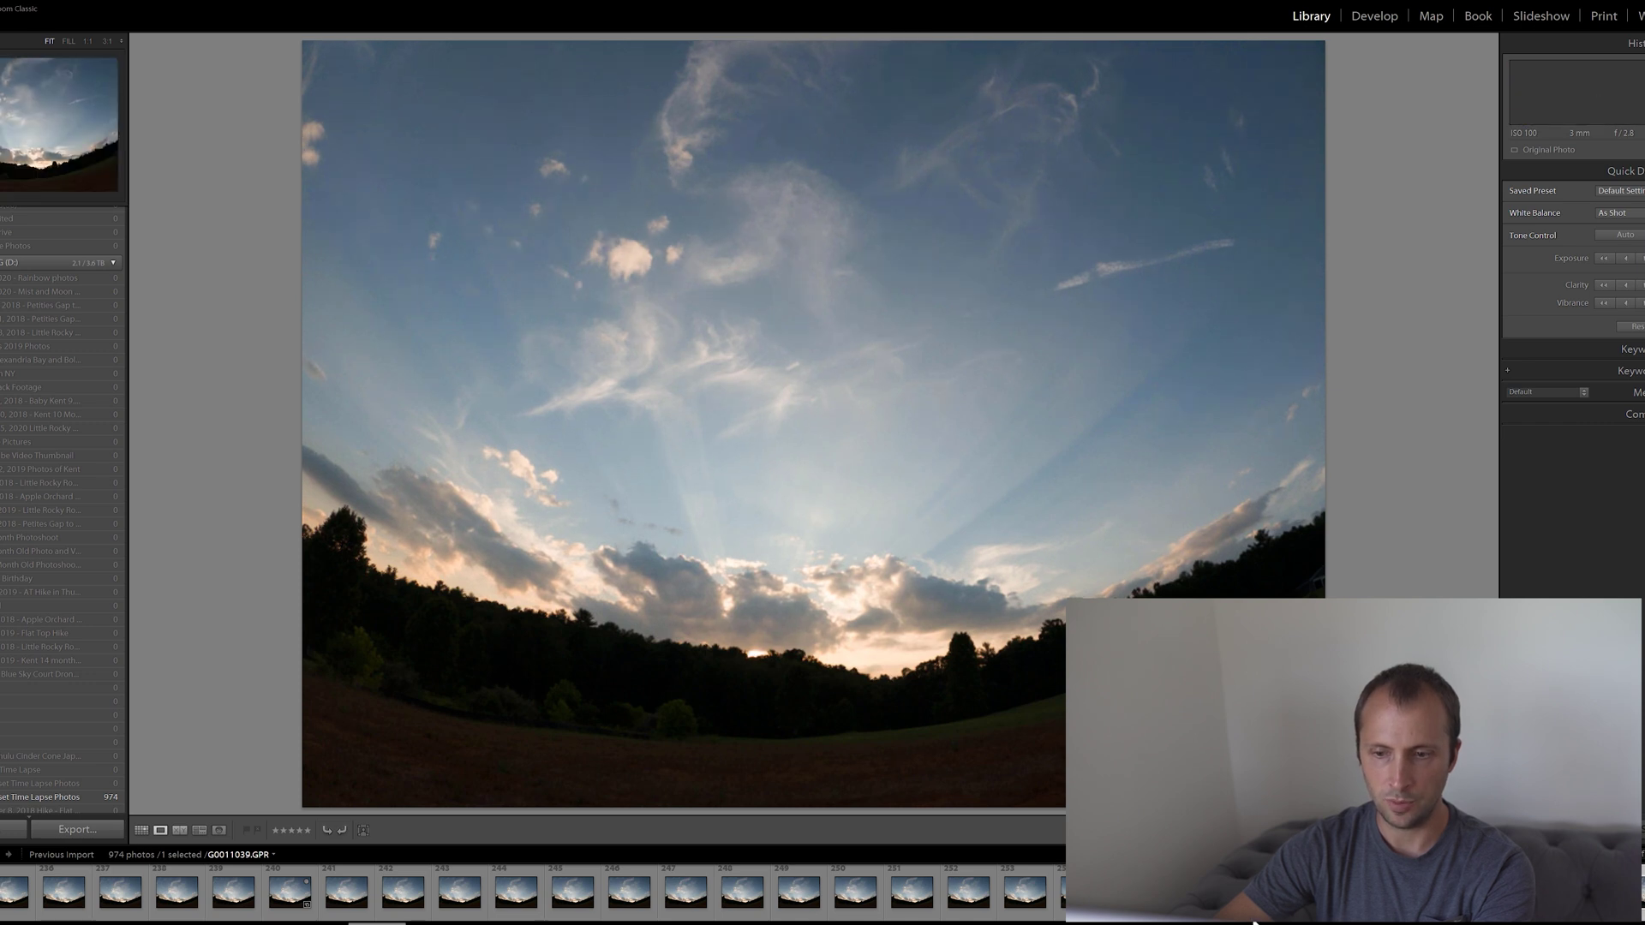
# Continue through the sequence from G0011039.GPR to G0011068.GPR, examining the changing clouds and light
pyautogui.press('Right')
pyautogui.press('Right')
pyautogui.press('Right')
pyautogui.press('Right')
pyautogui.press('Right')
pyautogui.press('Right')
pyautogui.press('Right')
pyautogui.press('Right')
pyautogui.press('Right')
pyautogui.press('Right')
pyautogui.press('Right')
pyautogui.press('Right')
pyautogui.press('Right')
pyautogui.press('Right')
pyautogui.press('Right')
pyautogui.press('Right')
pyautogui.press('Right')
pyautogui.press('Right')
pyautogui.press('Right')
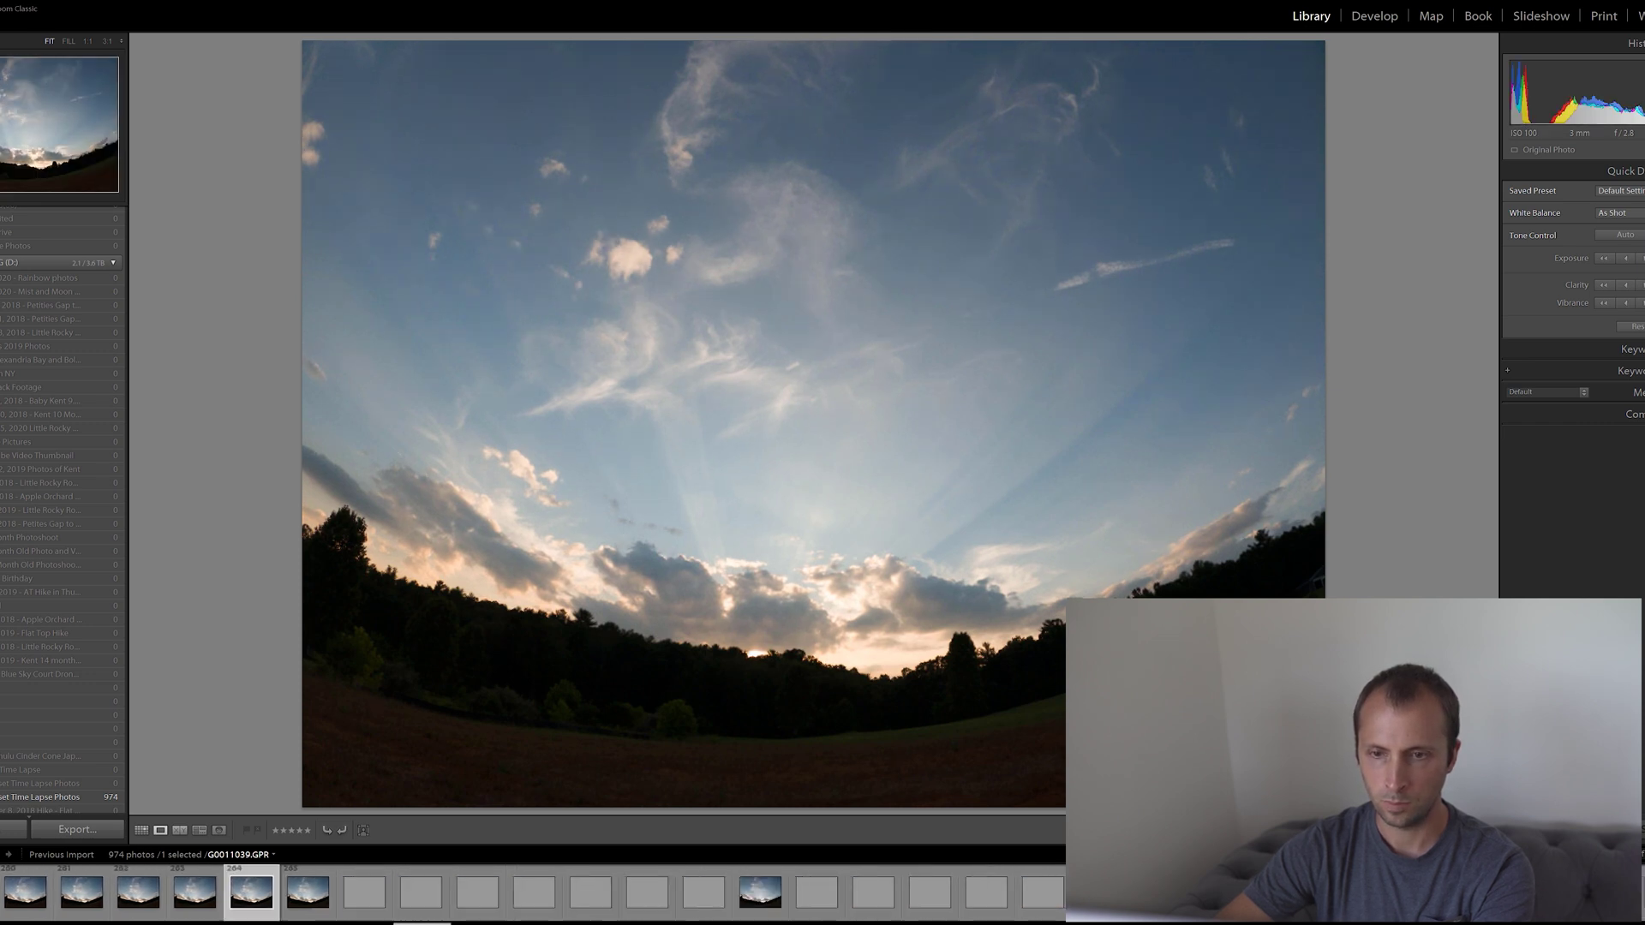
pyautogui.click(994, 894)
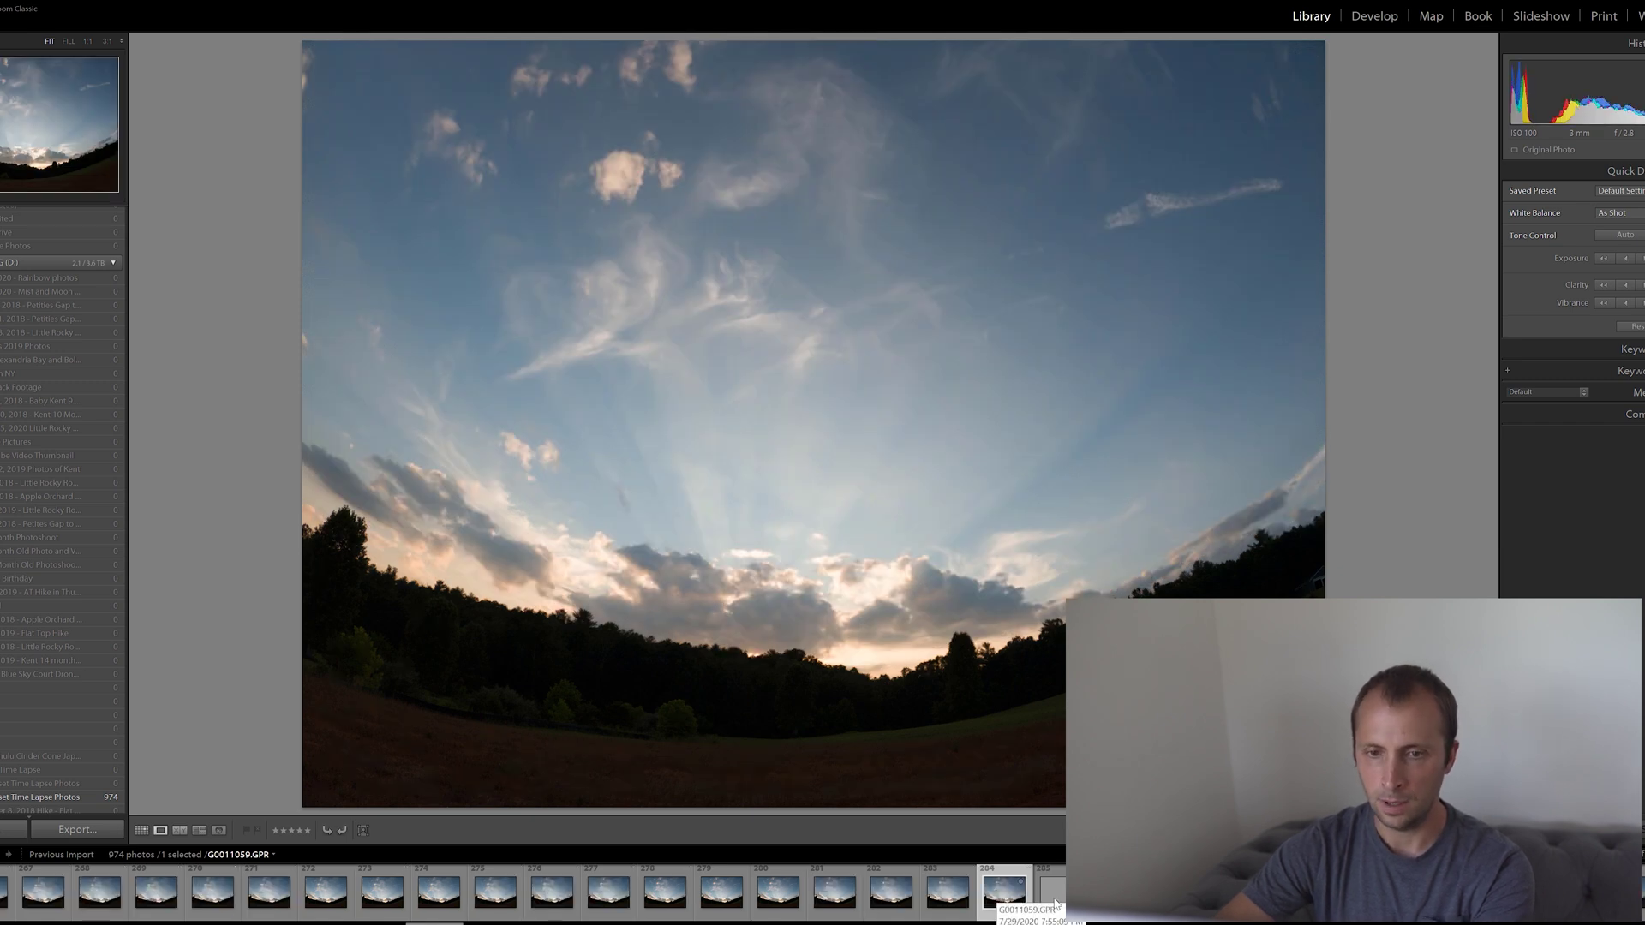
pyautogui.press('Right')
pyautogui.press('Right')
pyautogui.press('Right')
pyautogui.press('Right')
pyautogui.press('Right')
pyautogui.press('Right')
pyautogui.press('Right')
pyautogui.press('Right')
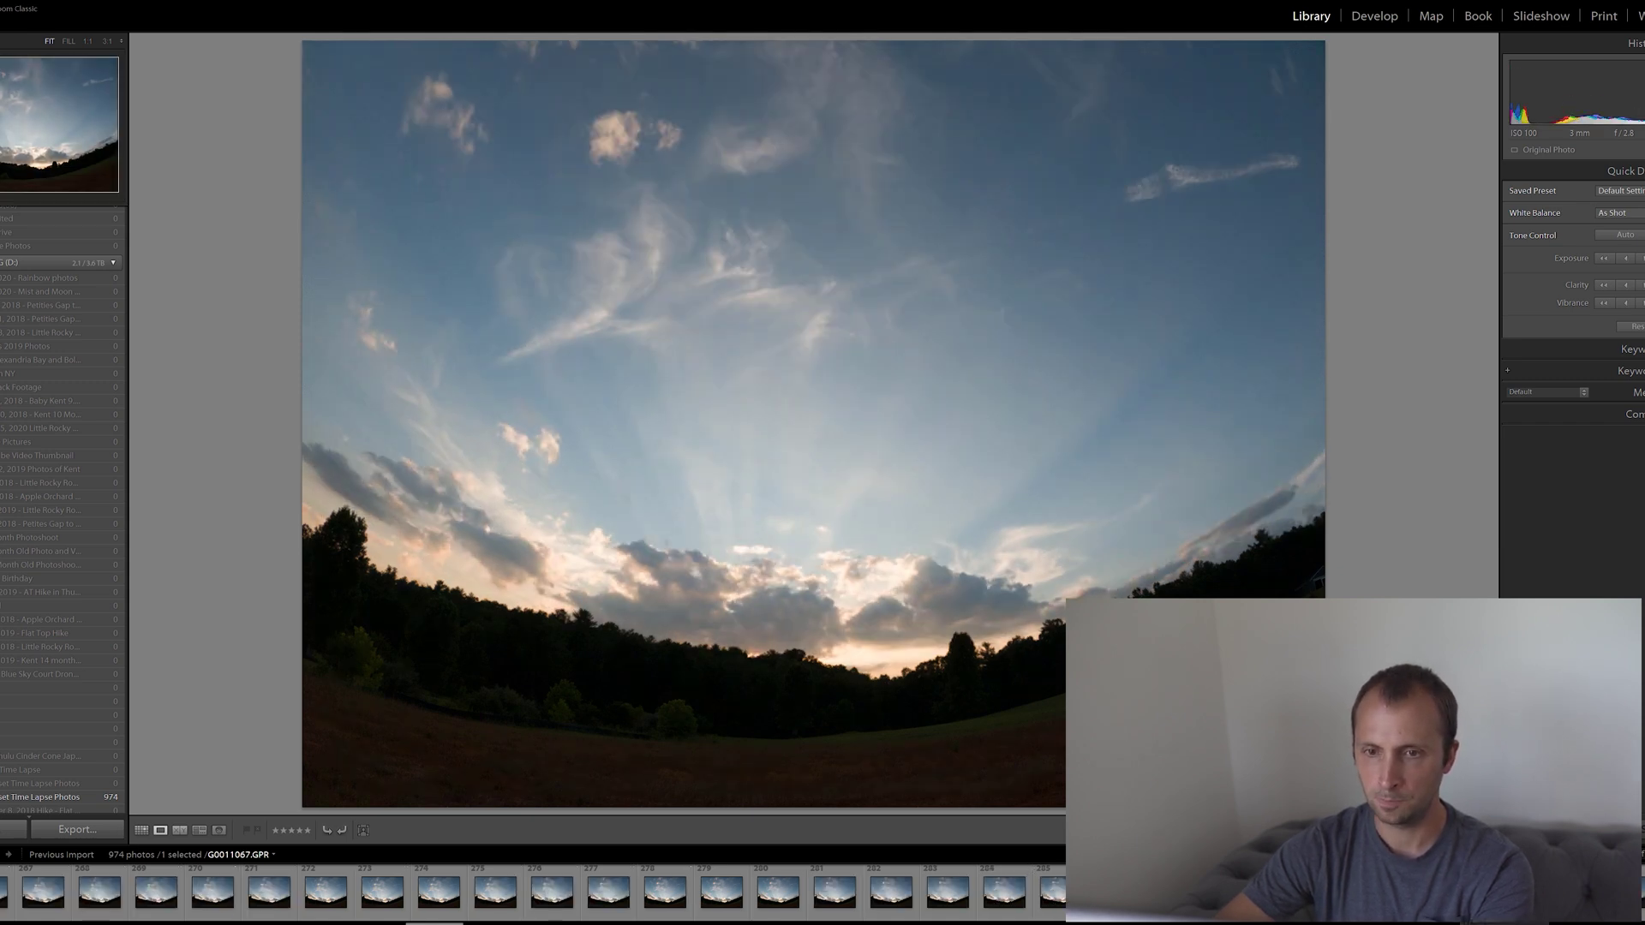
pyautogui.press('Right')
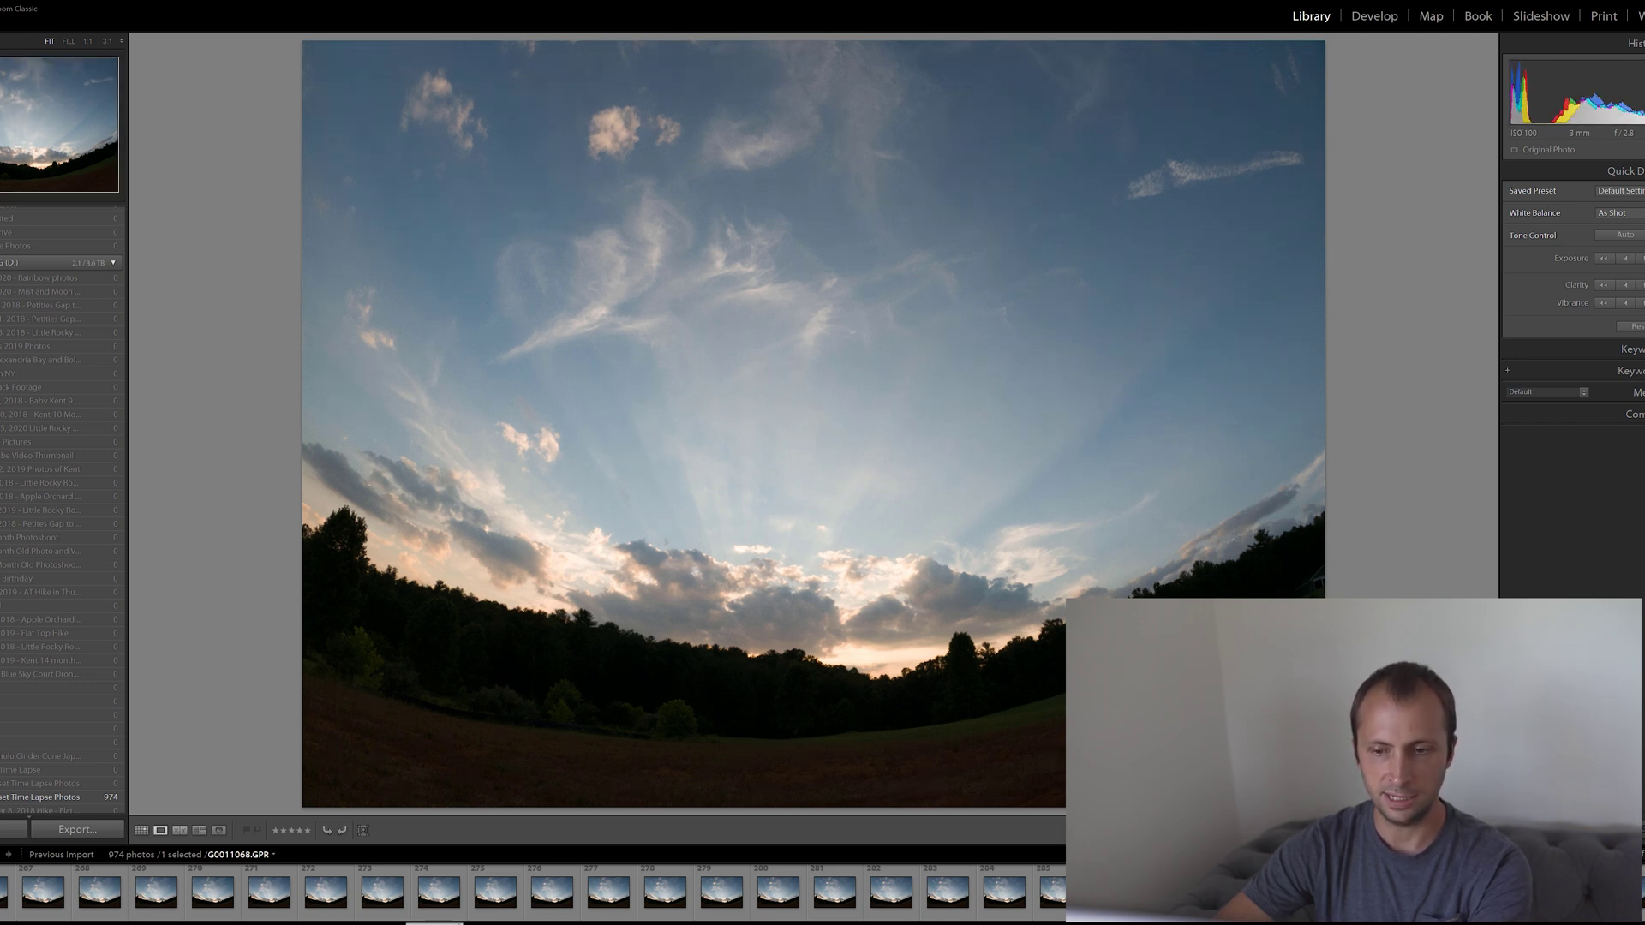
# View G0011079.GPR for comparison, and select G0011071.GPR as the photo to edit in the enlarged single-photo view
pyautogui.scroll(-6, 549, 891)
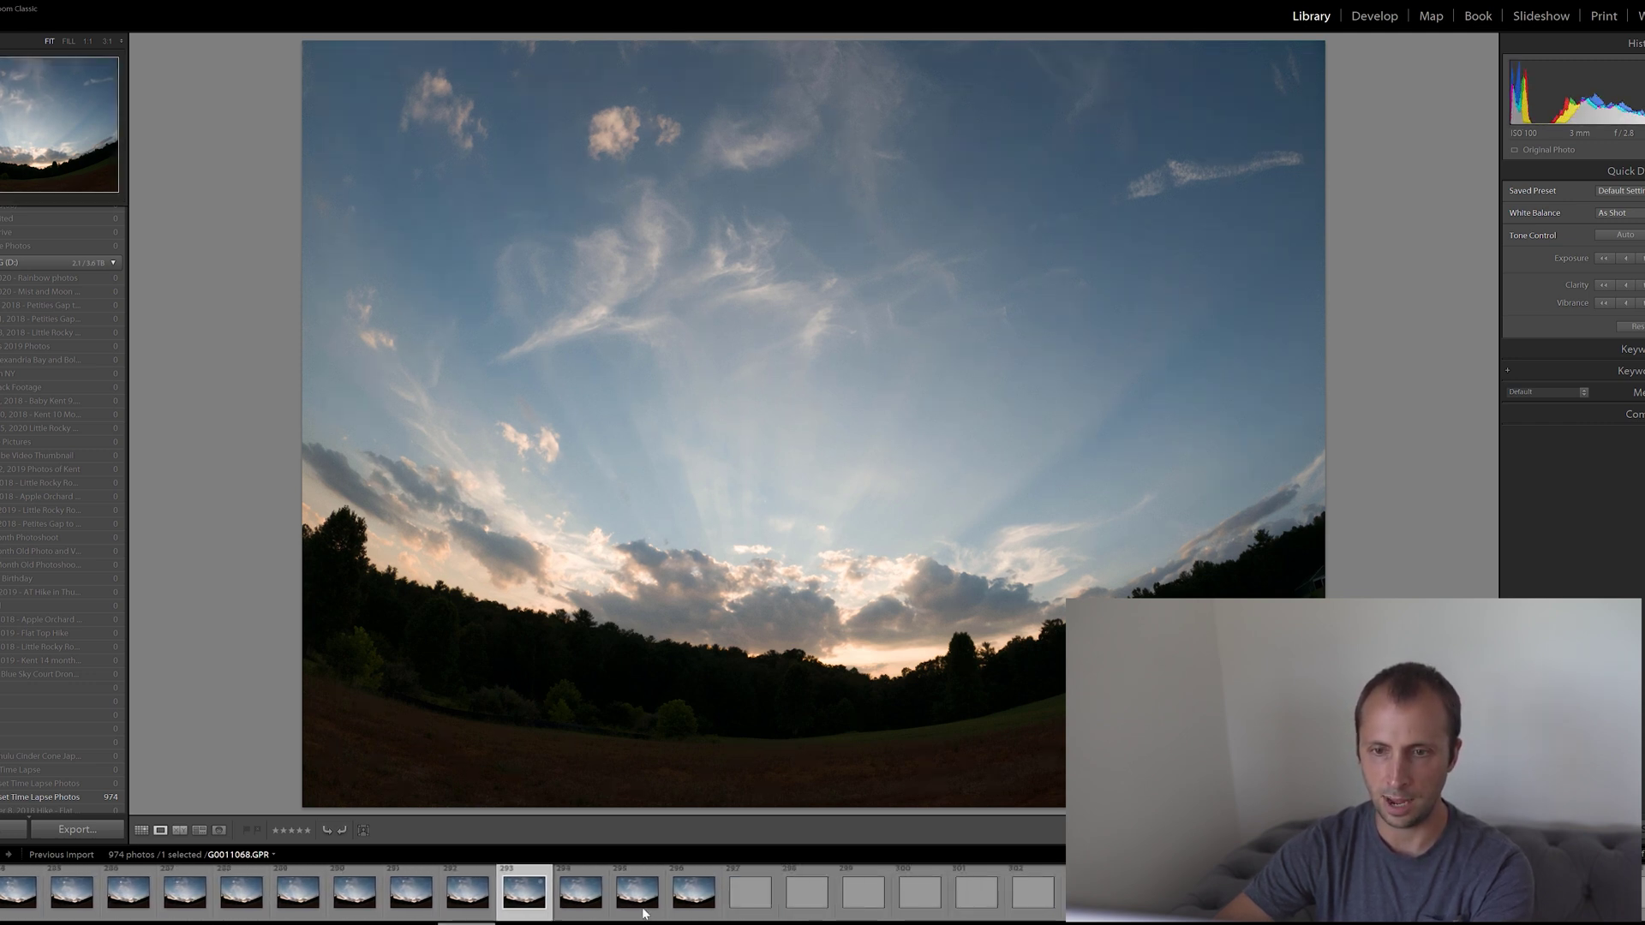
pyautogui.click(965, 902)
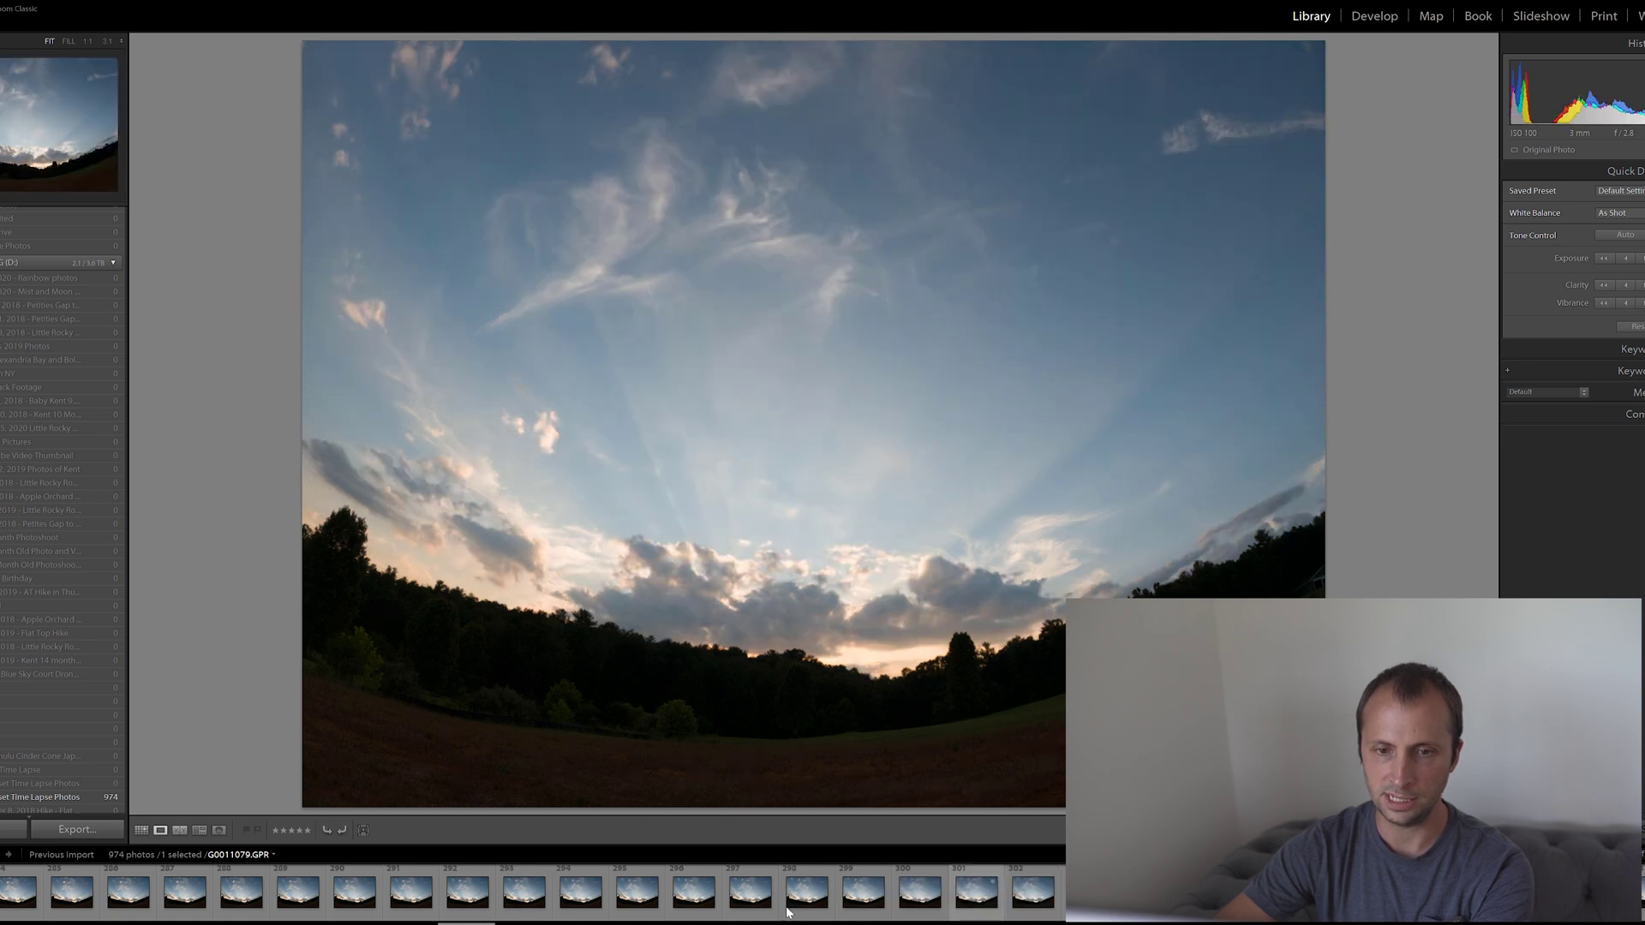
pyautogui.click(692, 892)
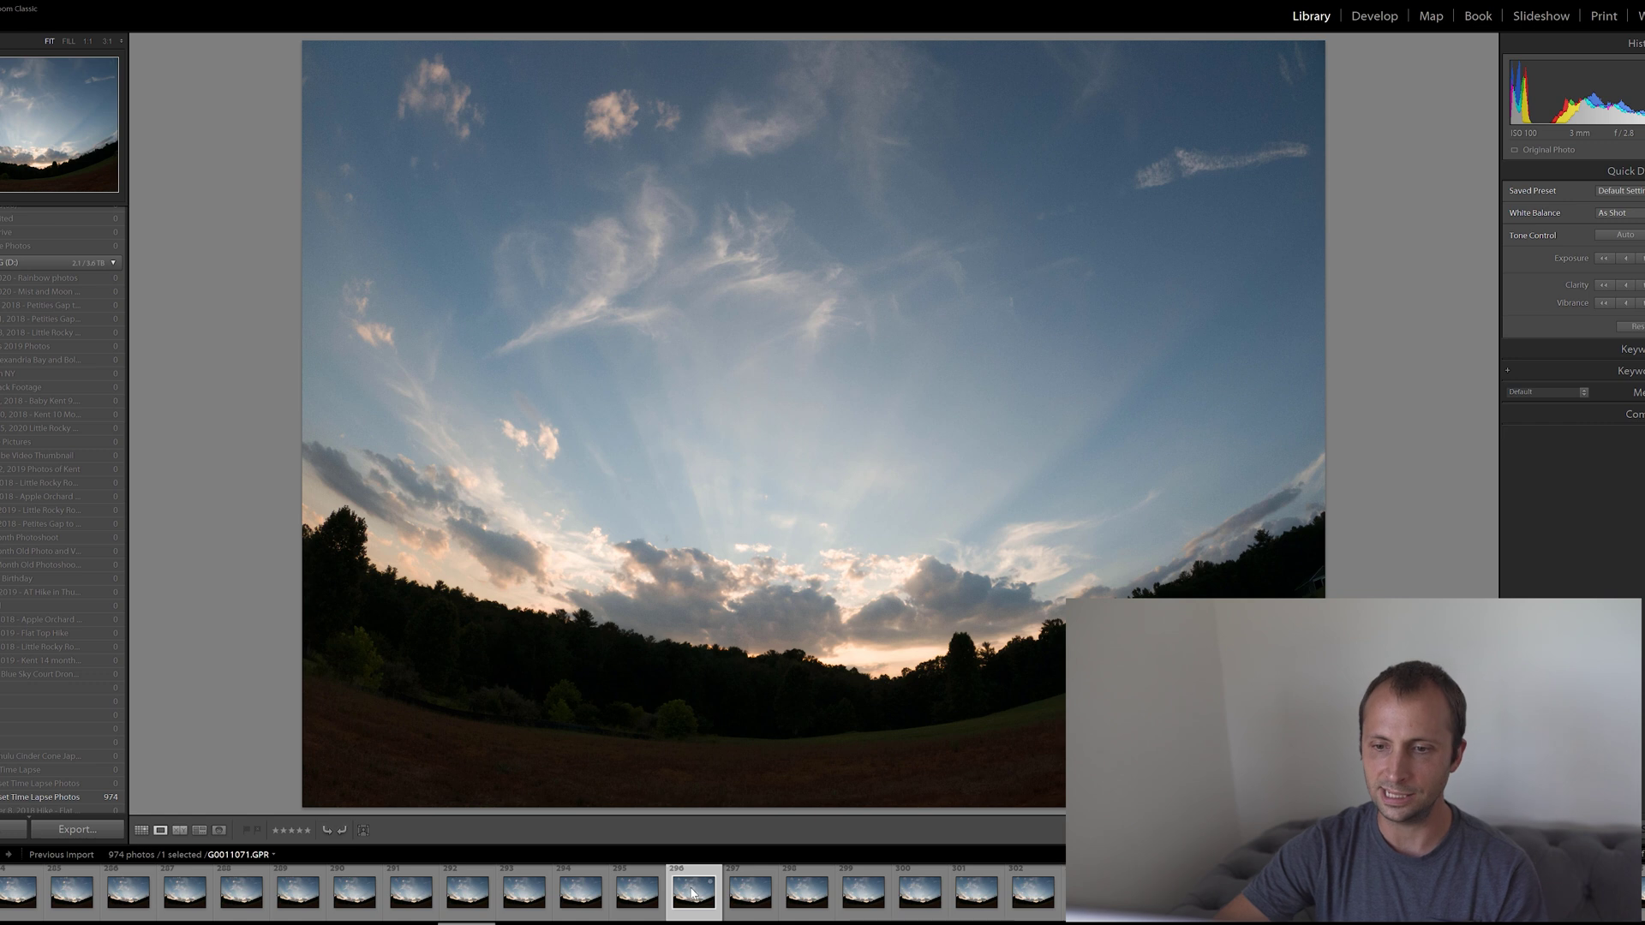
pyautogui.press('g')
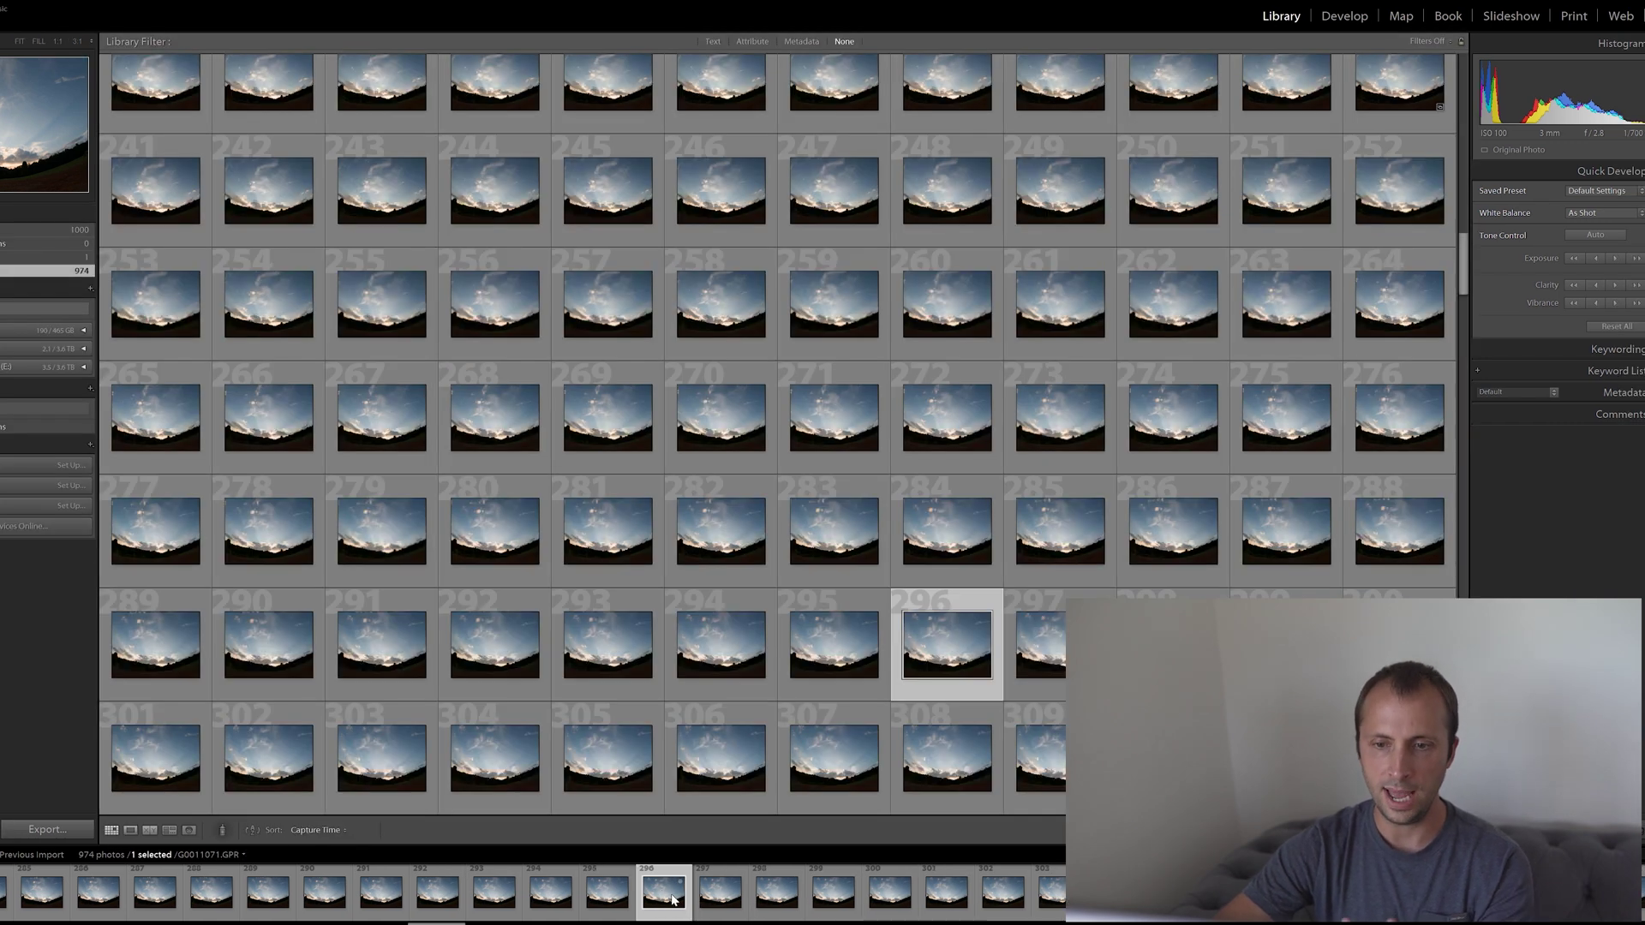
pyautogui.press('e')
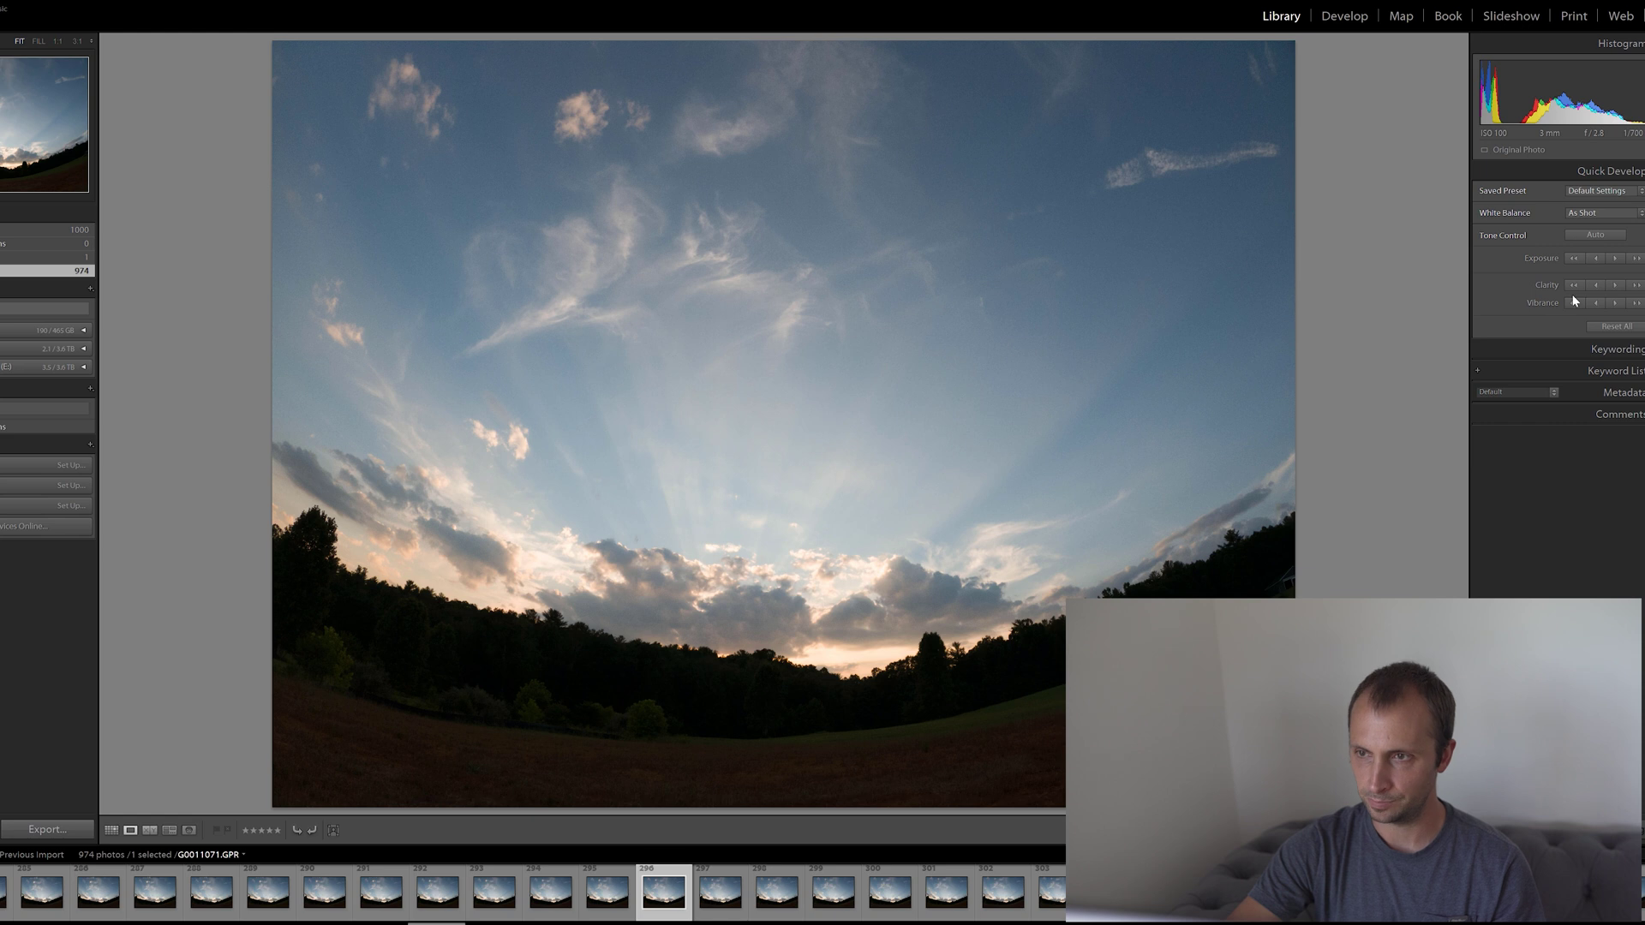
# Undo a trial of the automatic tone settings and raise the photo's exposure and clarity by one small increment each
pyautogui.click(1595, 234)
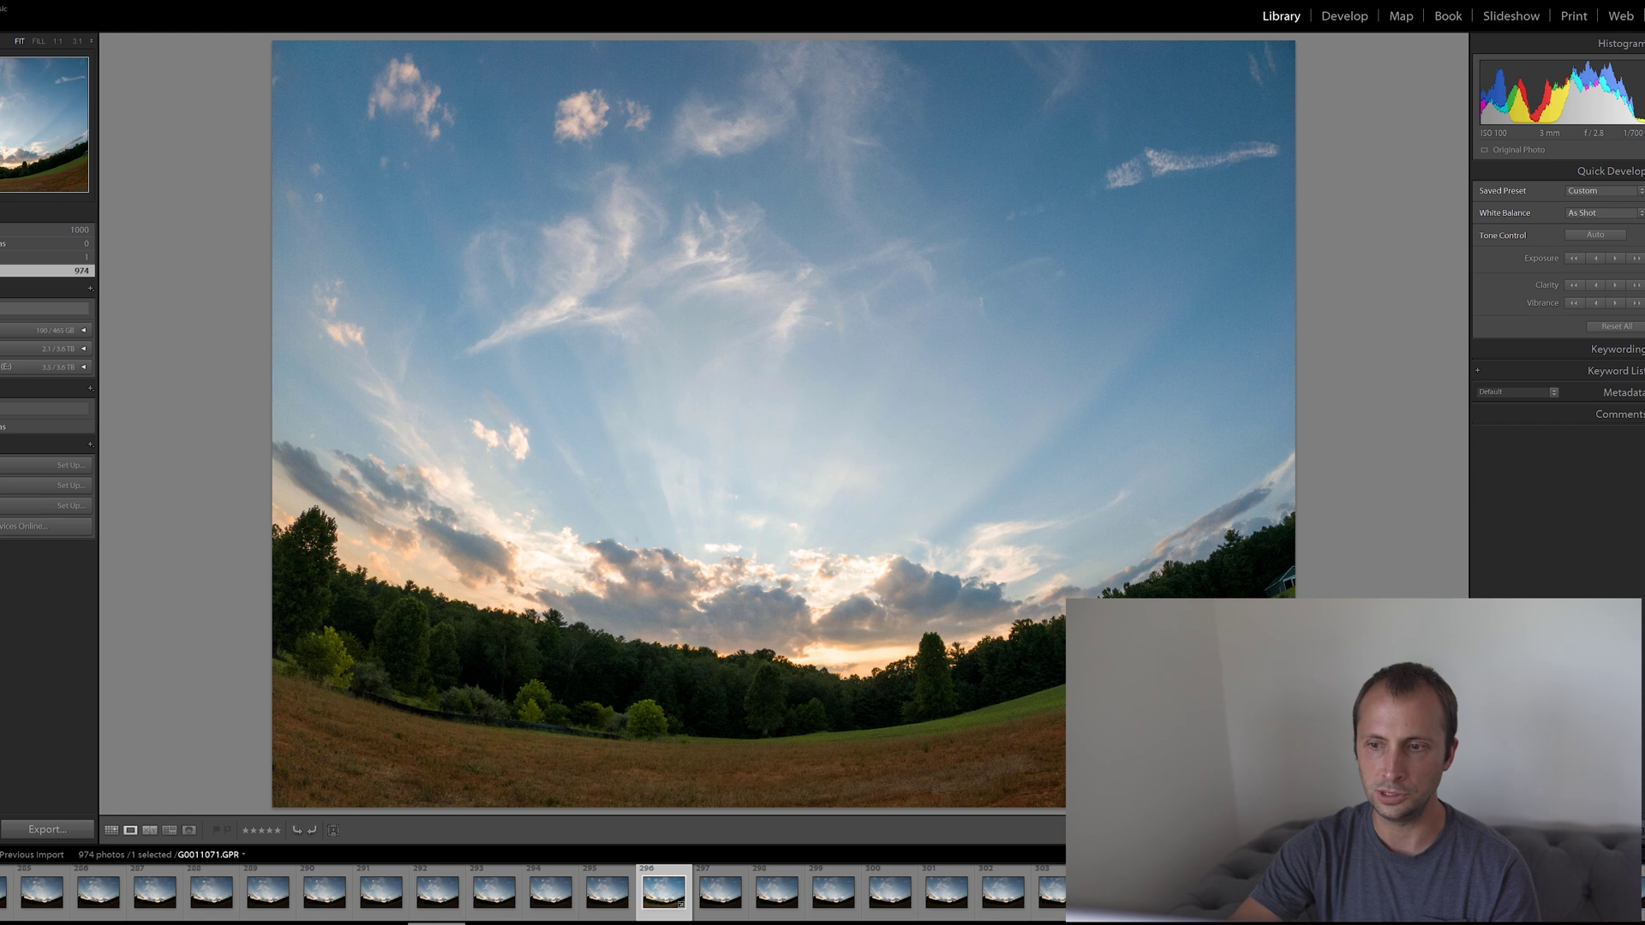
pyautogui.hotkey('ctrl', 'z')
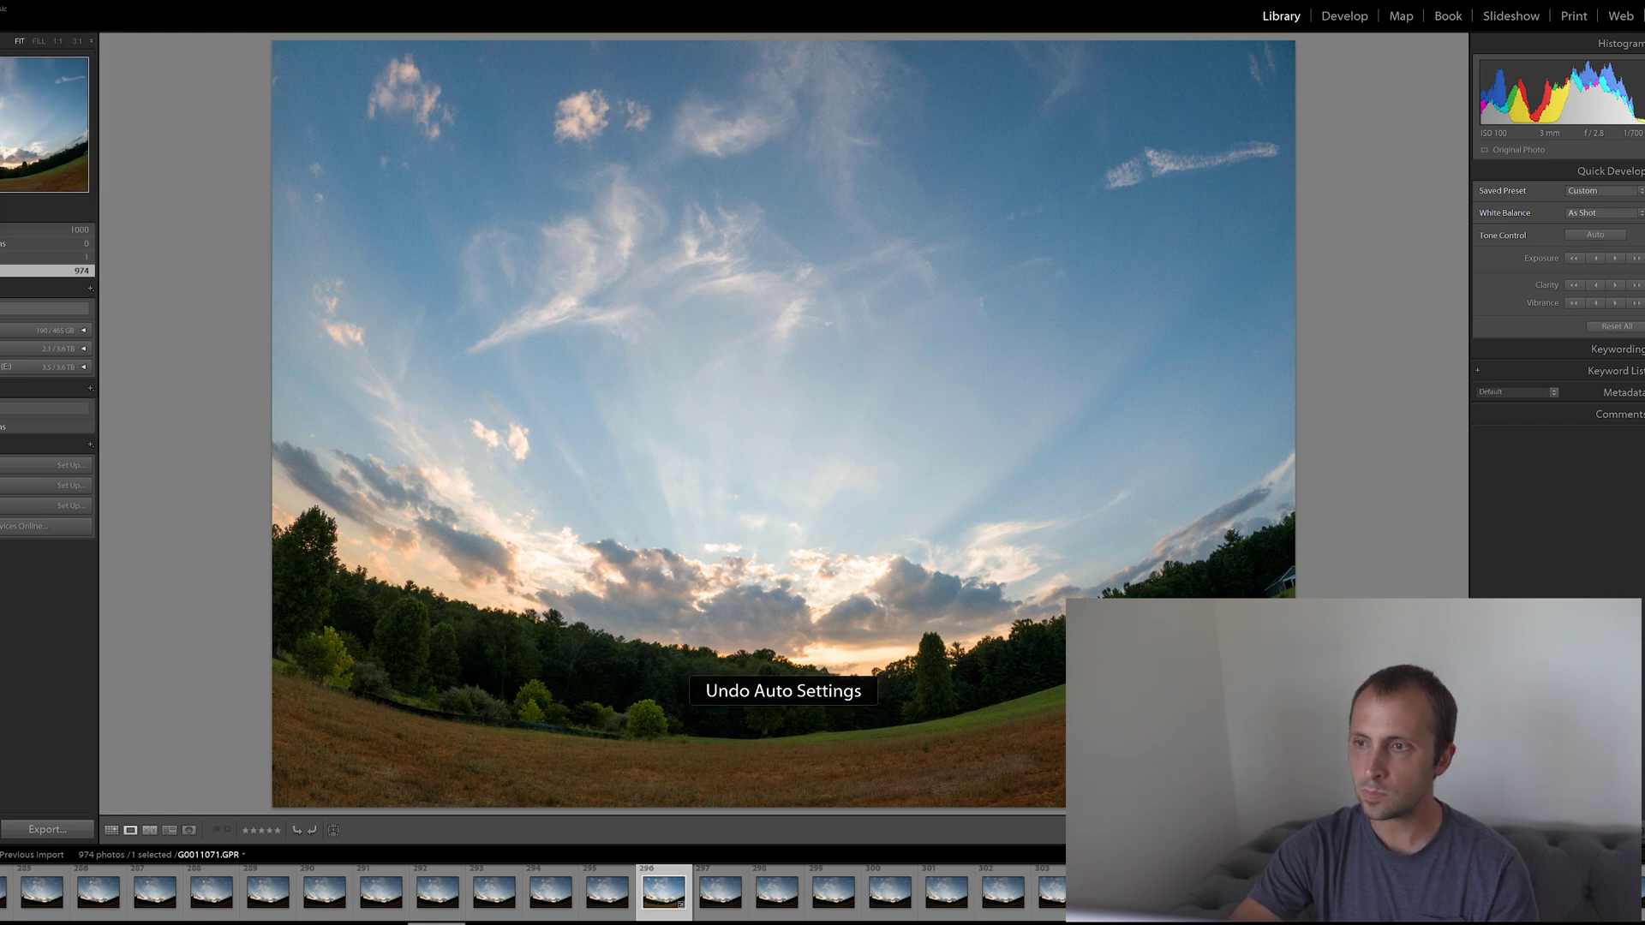
pyautogui.click(1614, 259)
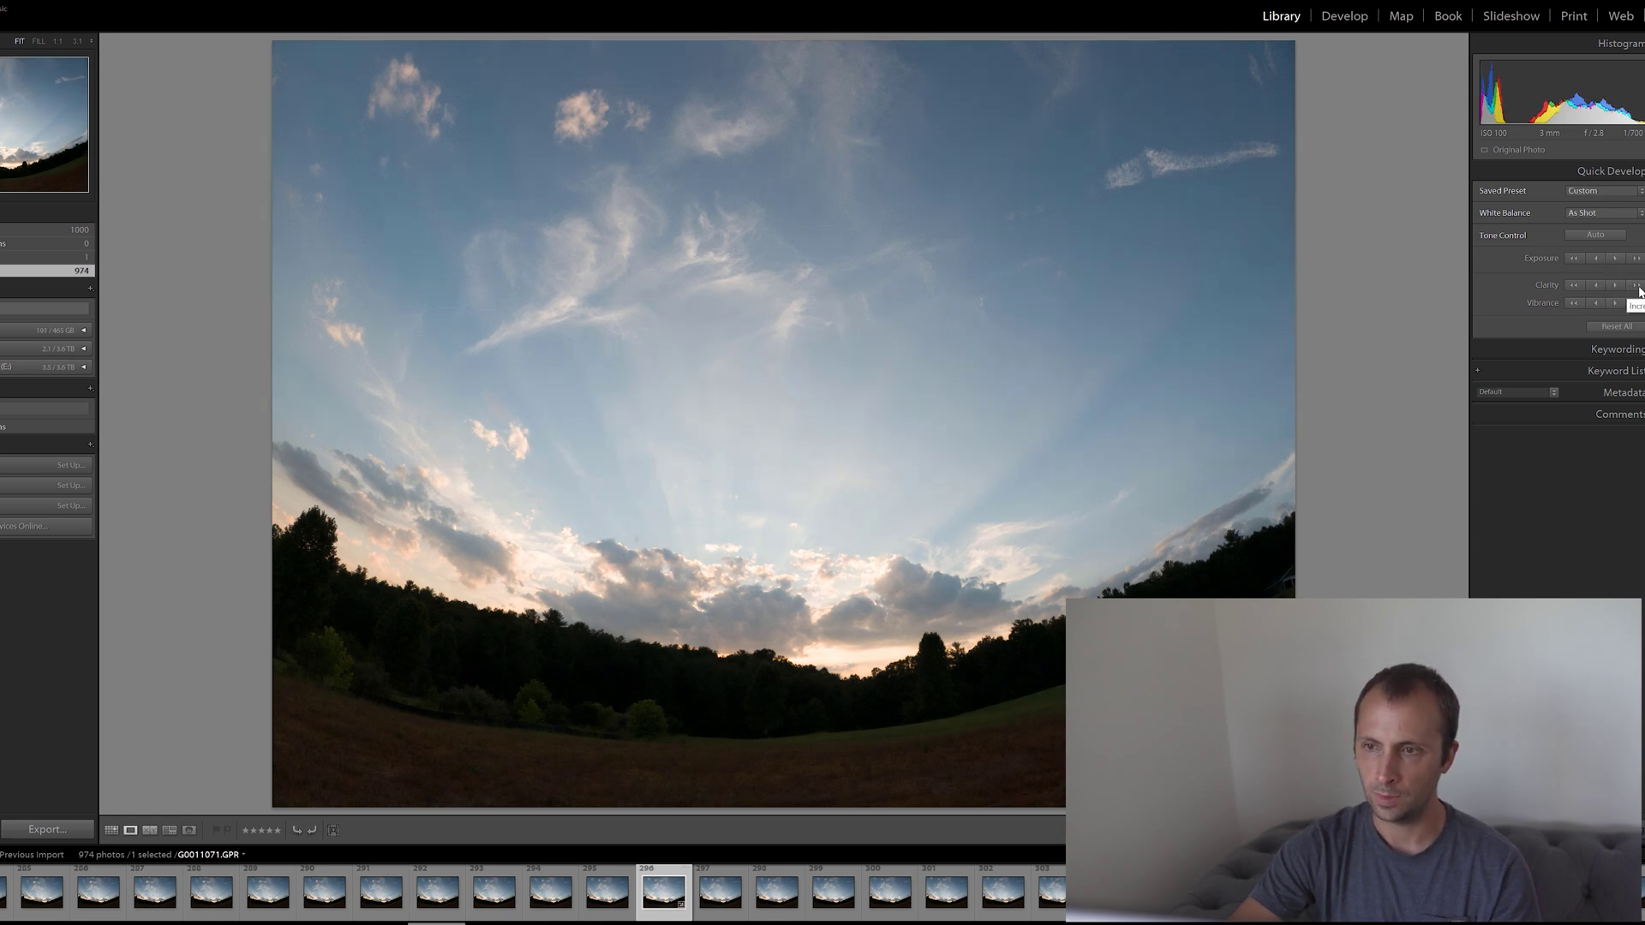
pyautogui.click(1618, 288)
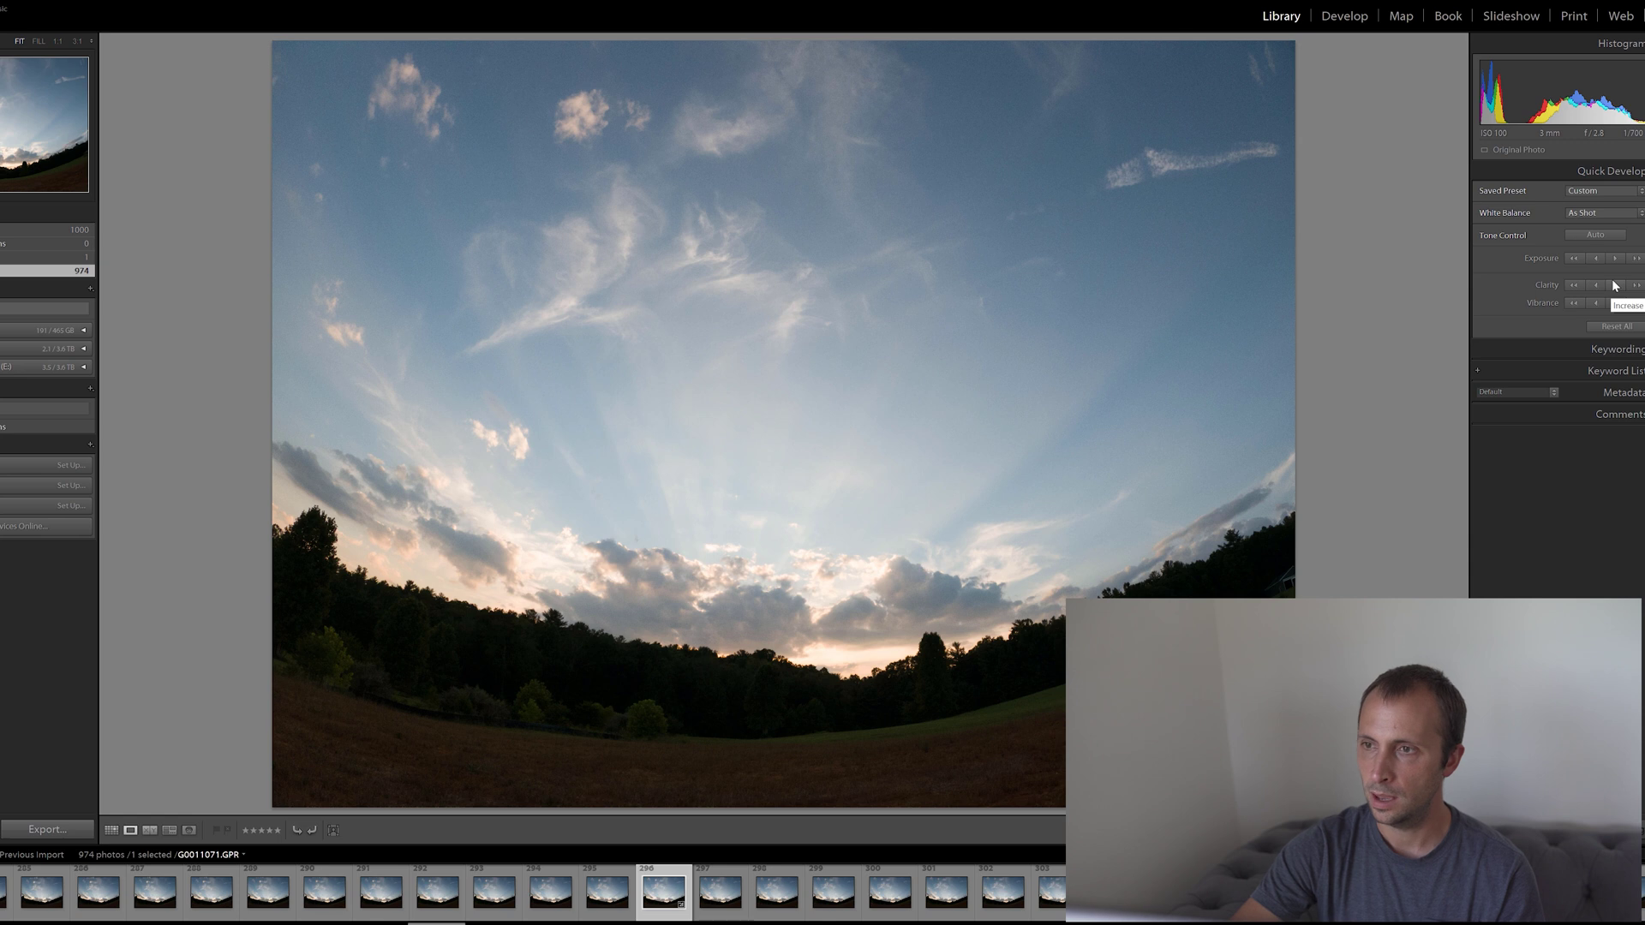
# Switch to the Develop module and enable lens profile corrections with make GoPro and model HERO7 Black
pyautogui.click(1350, 21)
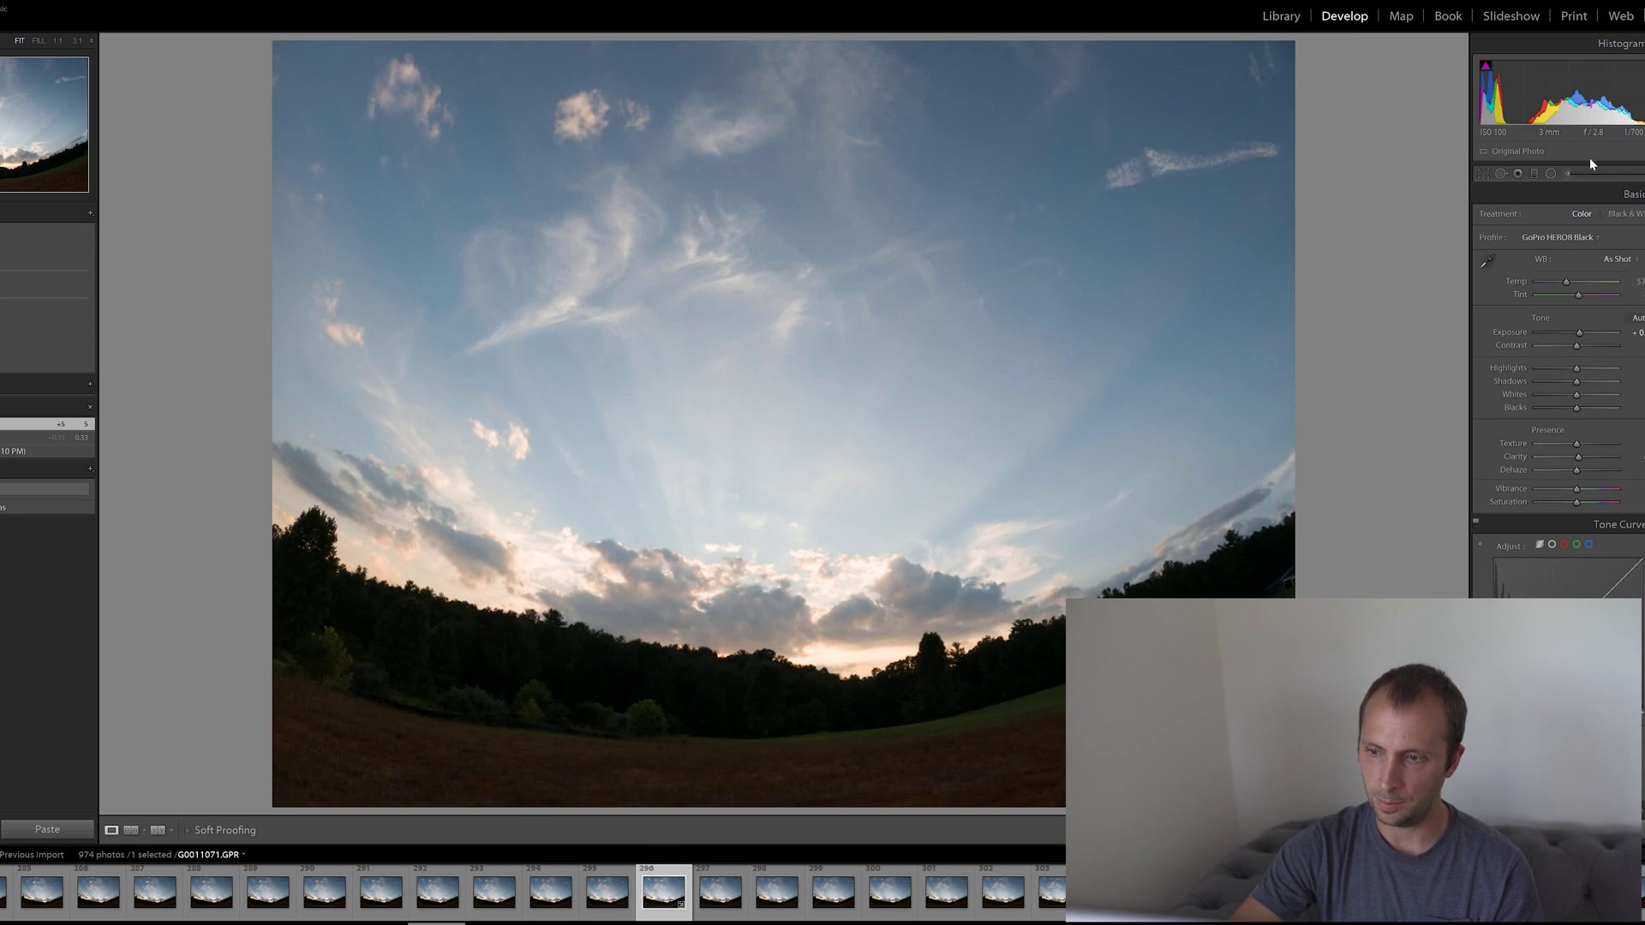
pyautogui.scroll(-15, 1559, 386)
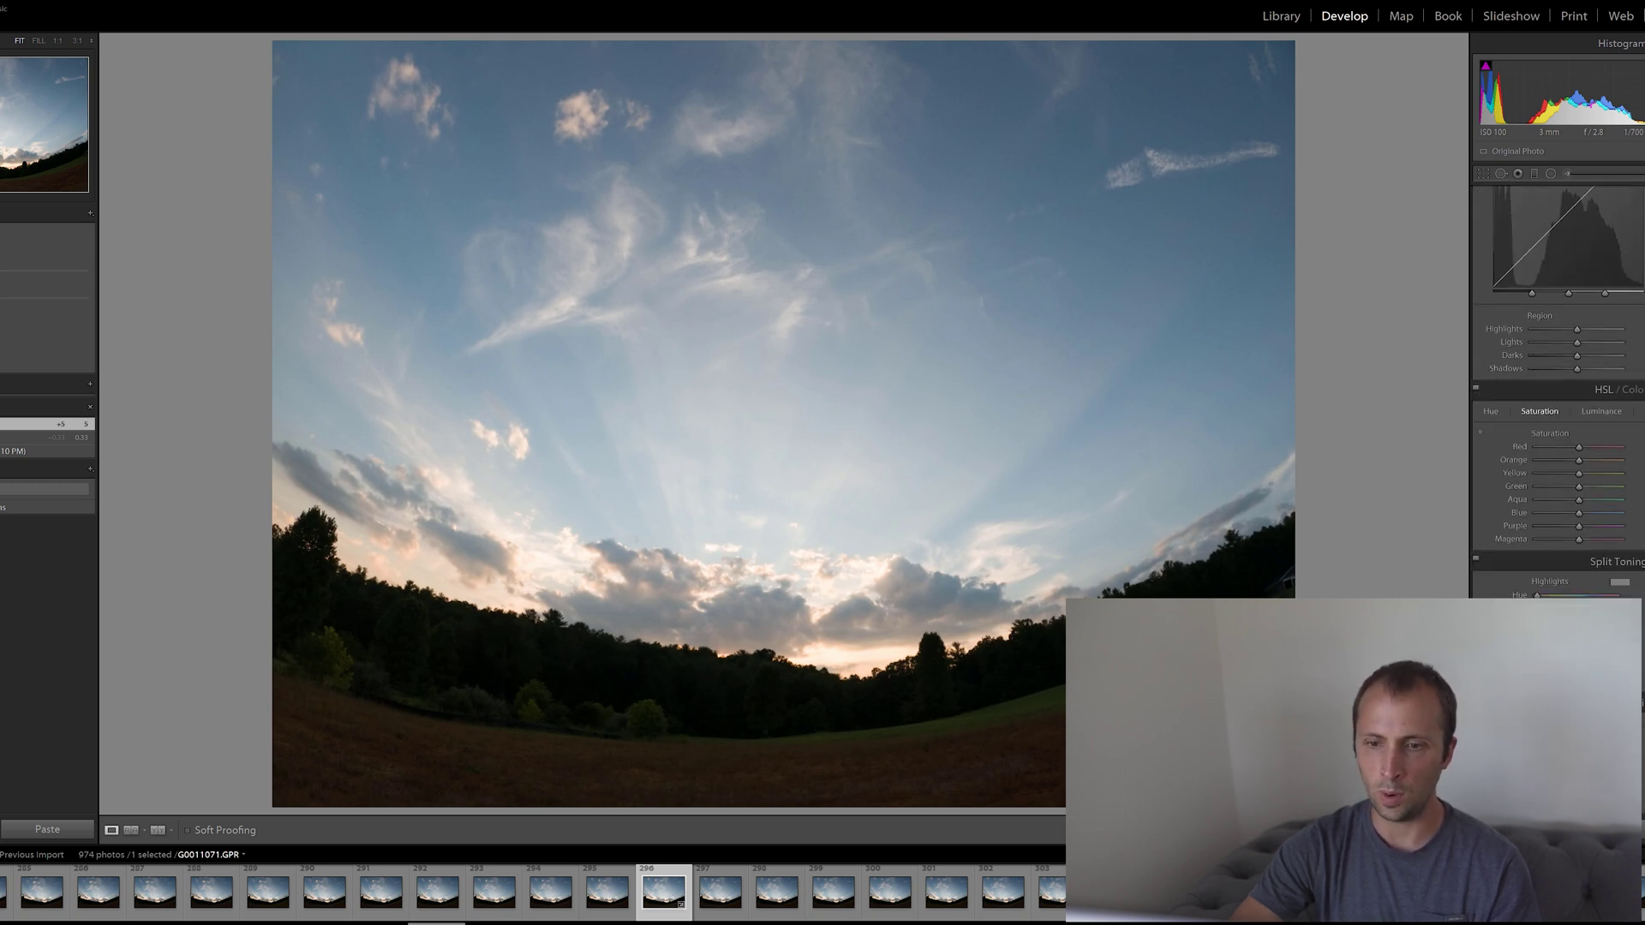
pyautogui.scroll(-2, 1559, 385)
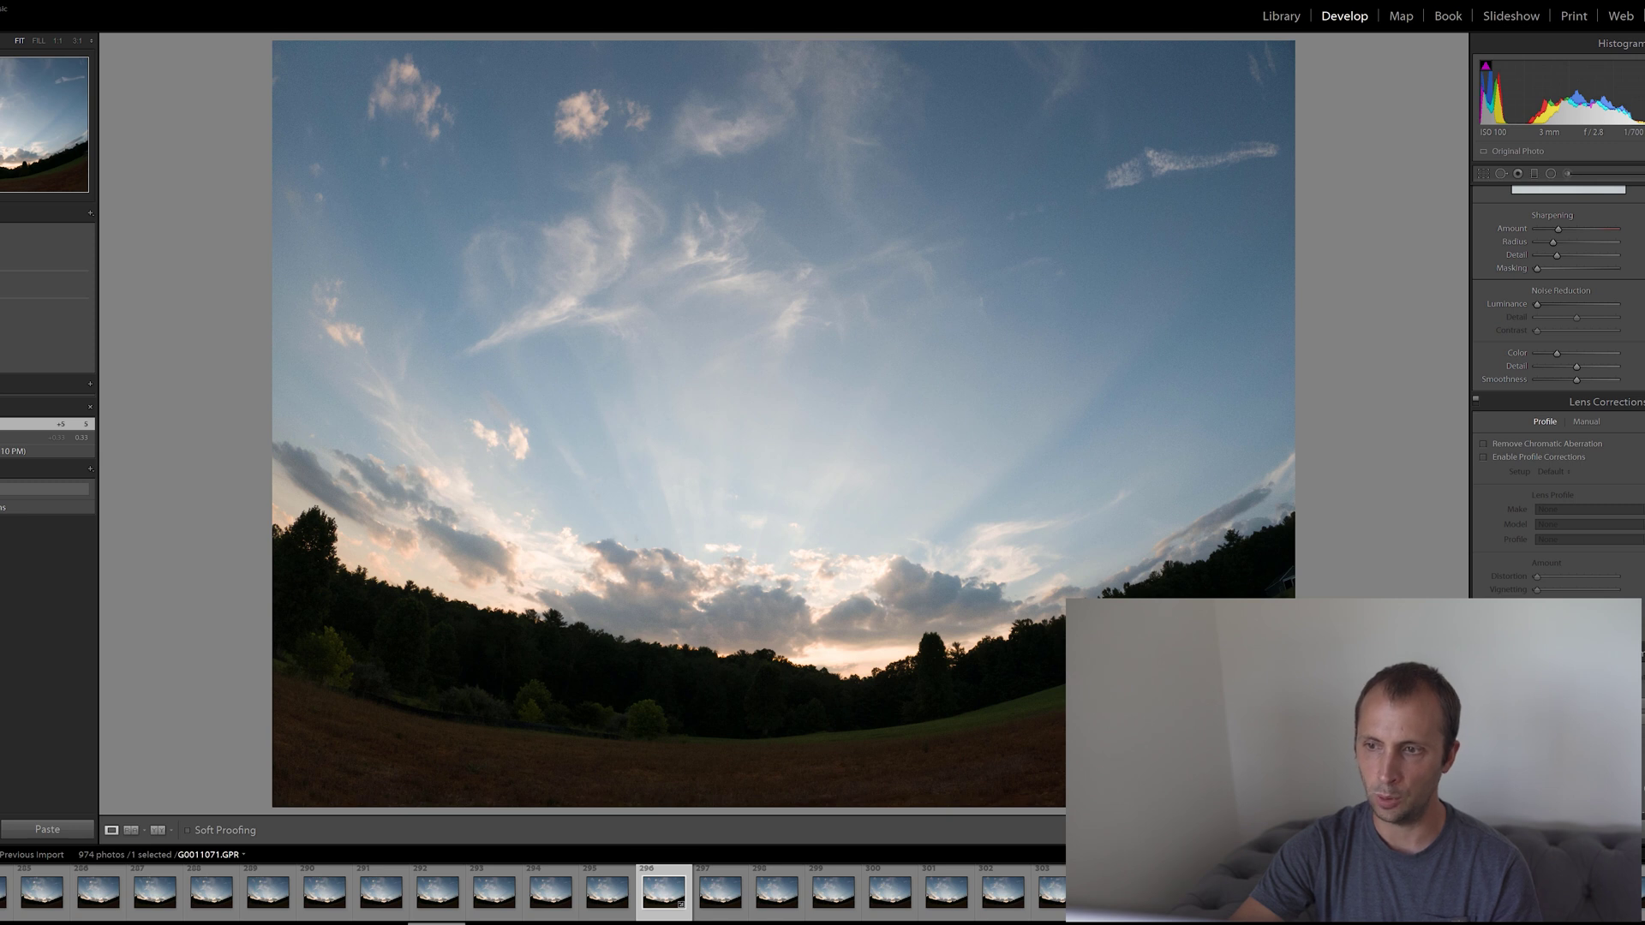
pyautogui.click(1483, 458)
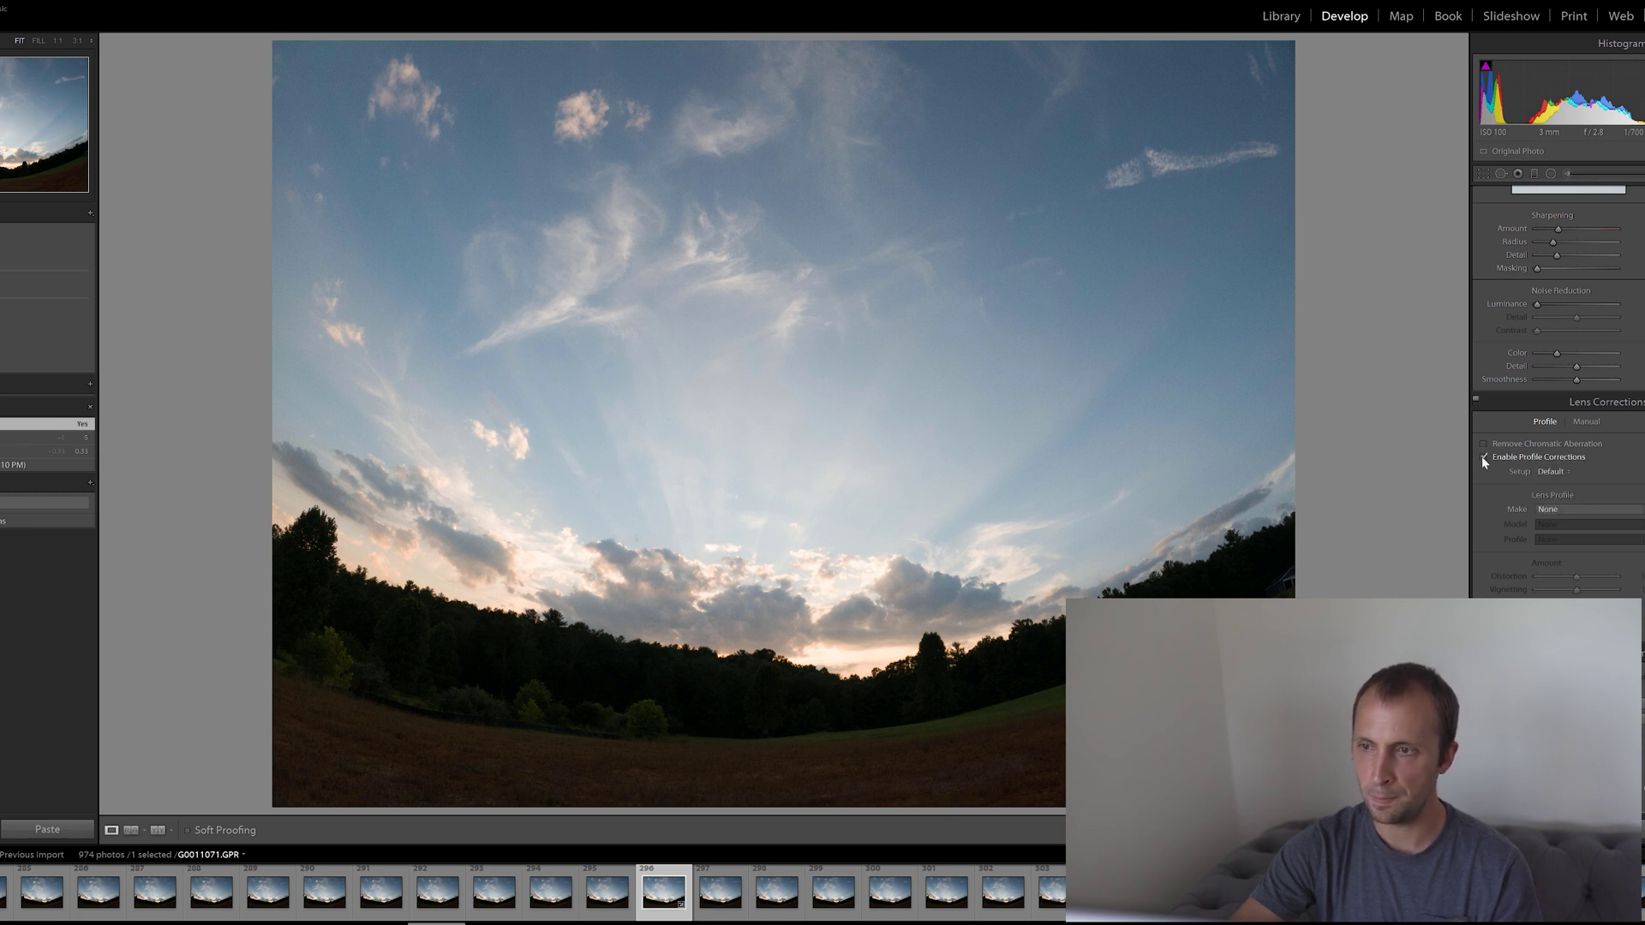
pyautogui.click(1571, 507)
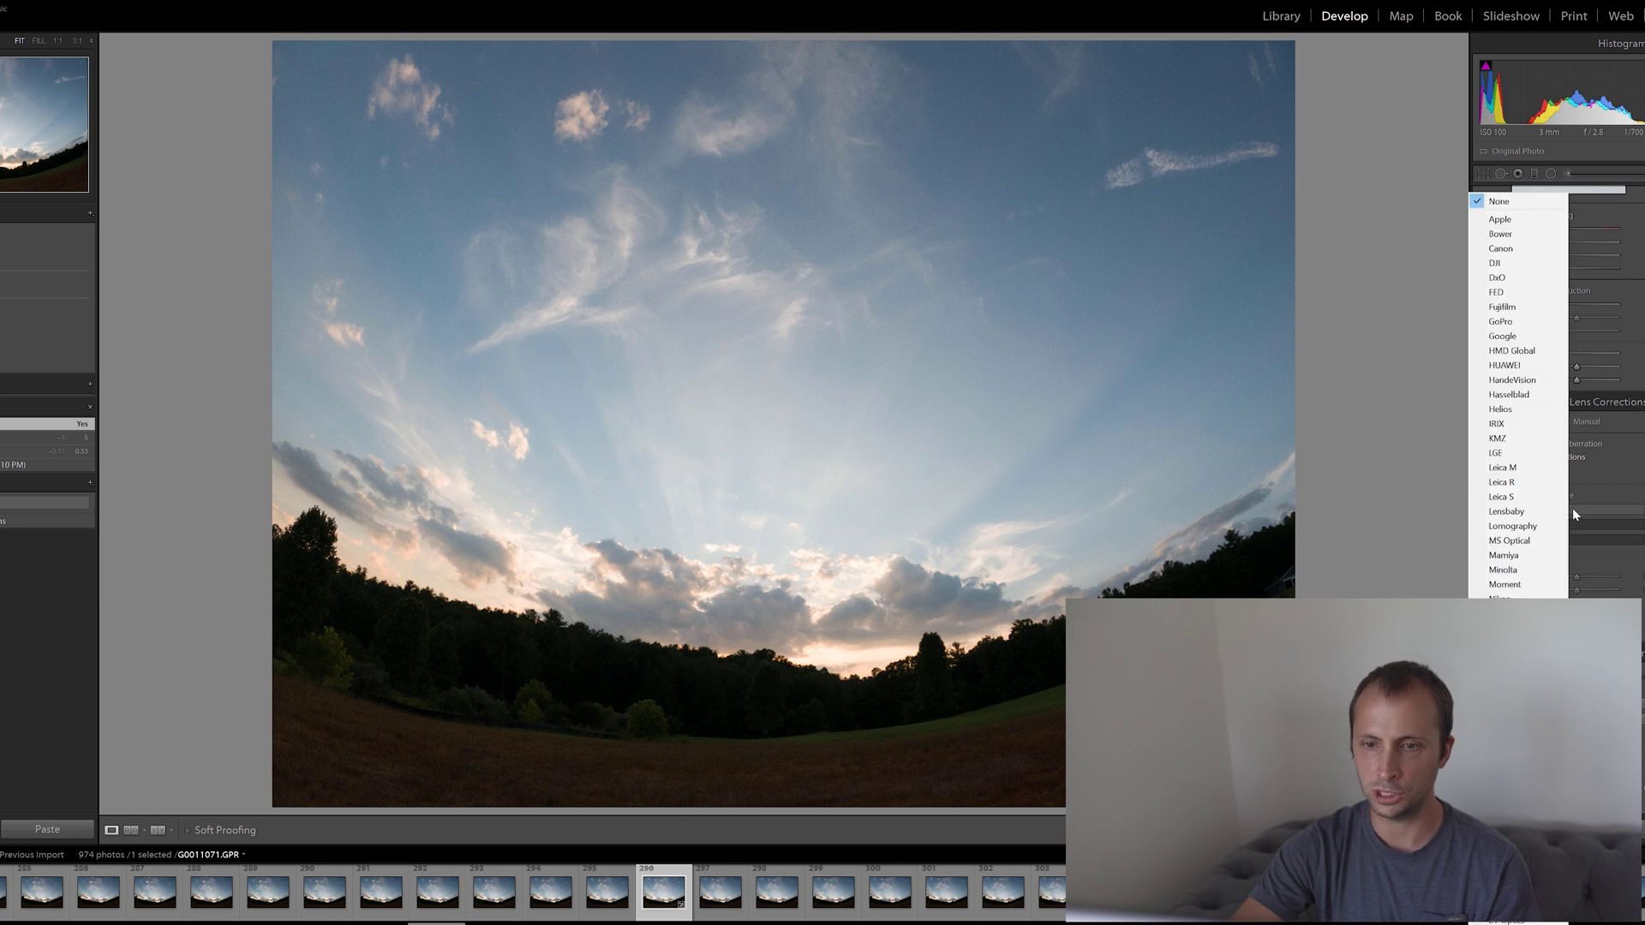
pyautogui.click(1522, 323)
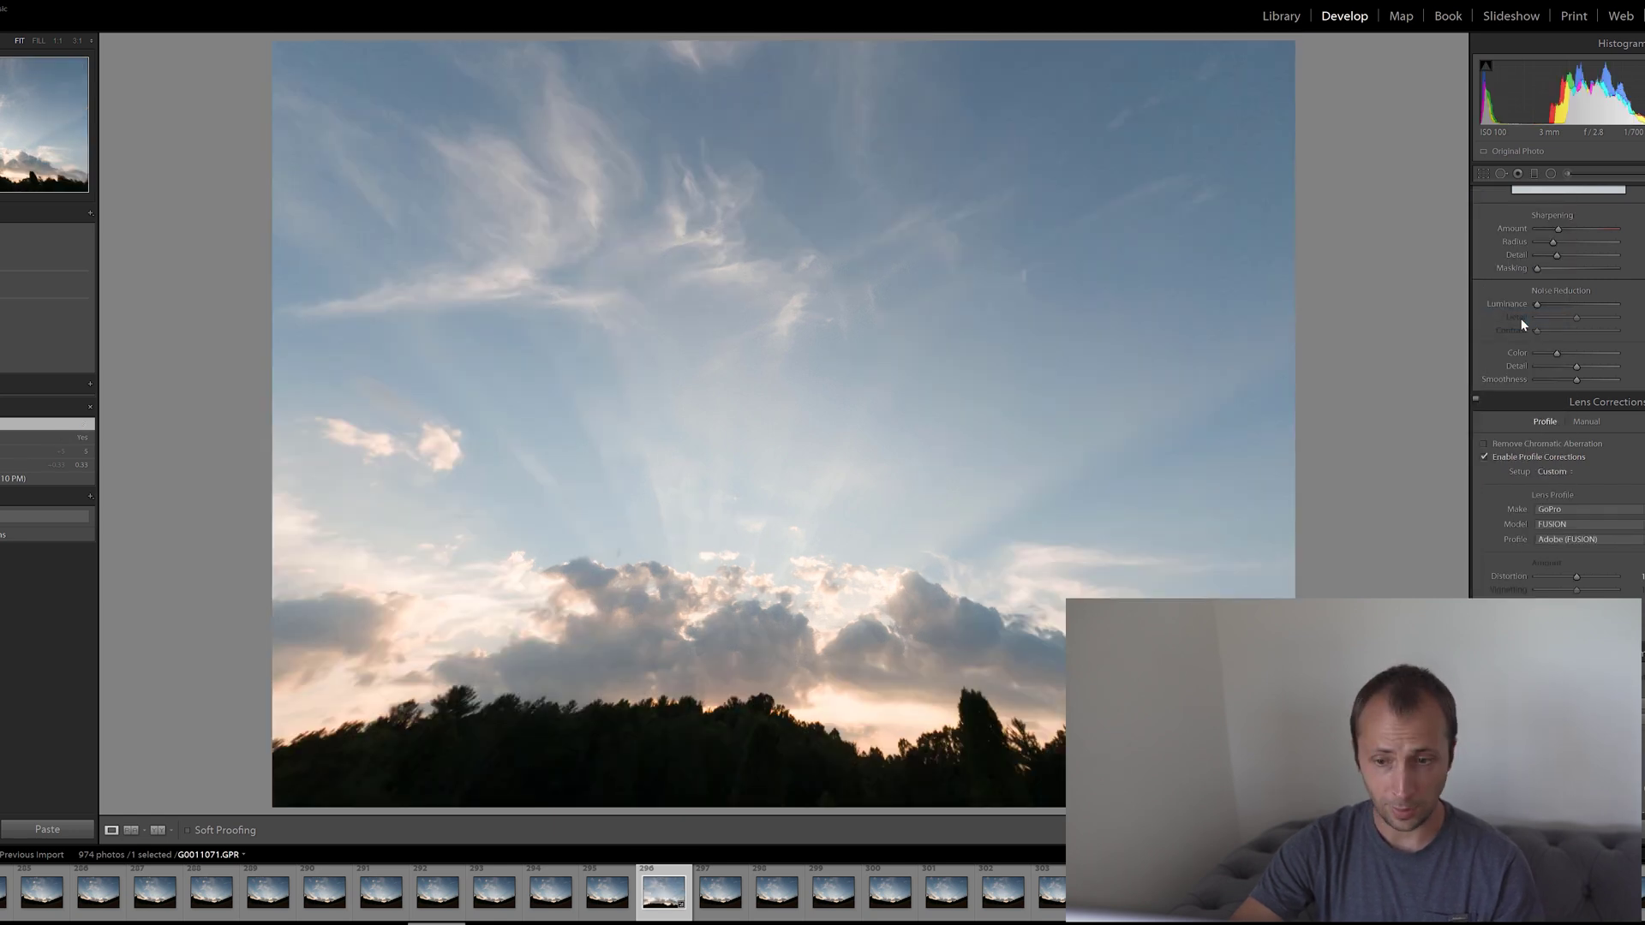
pyautogui.click(1563, 523)
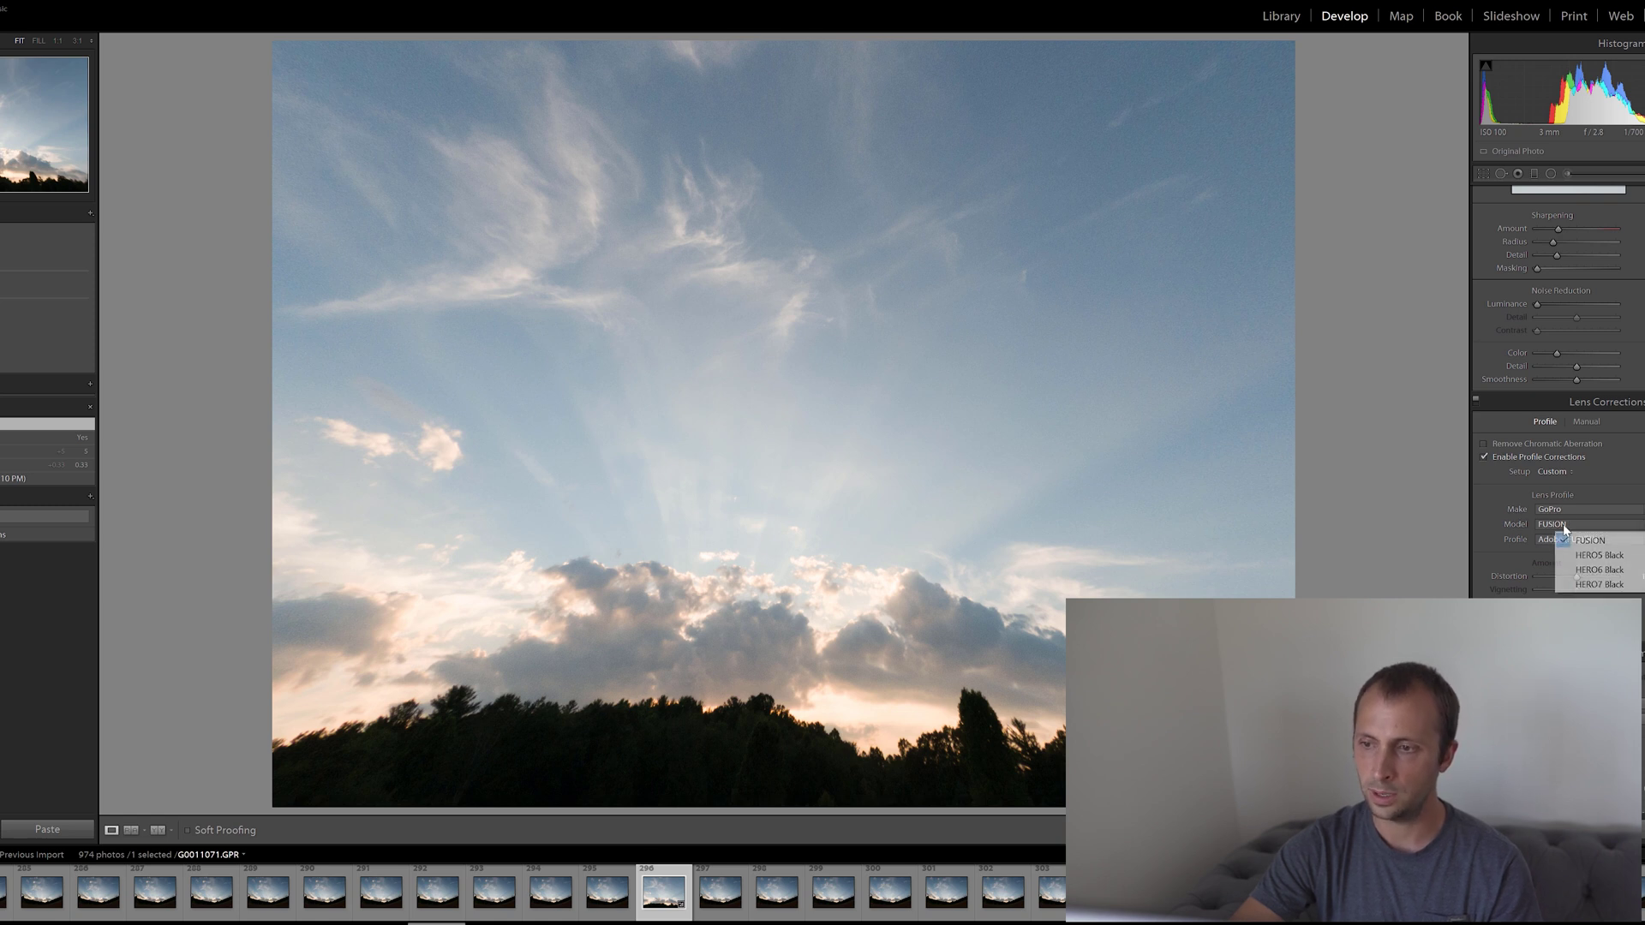
pyautogui.click(1595, 586)
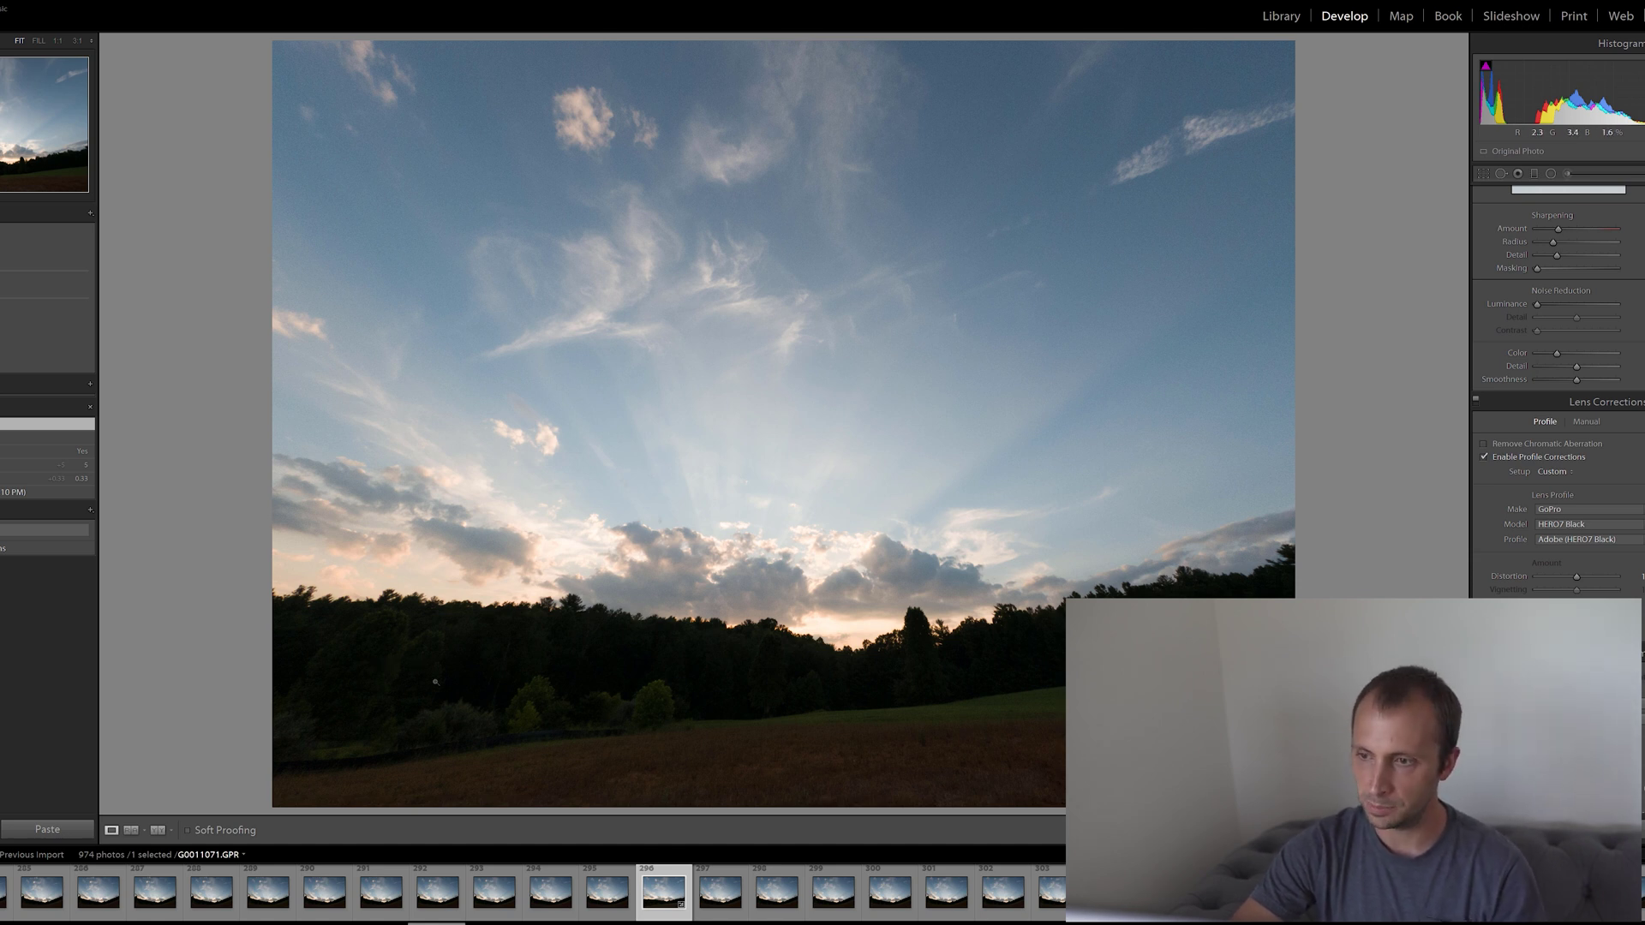
# Reduce the lens profile's distortion correction amount to about 66
pyautogui.click(1596, 582)
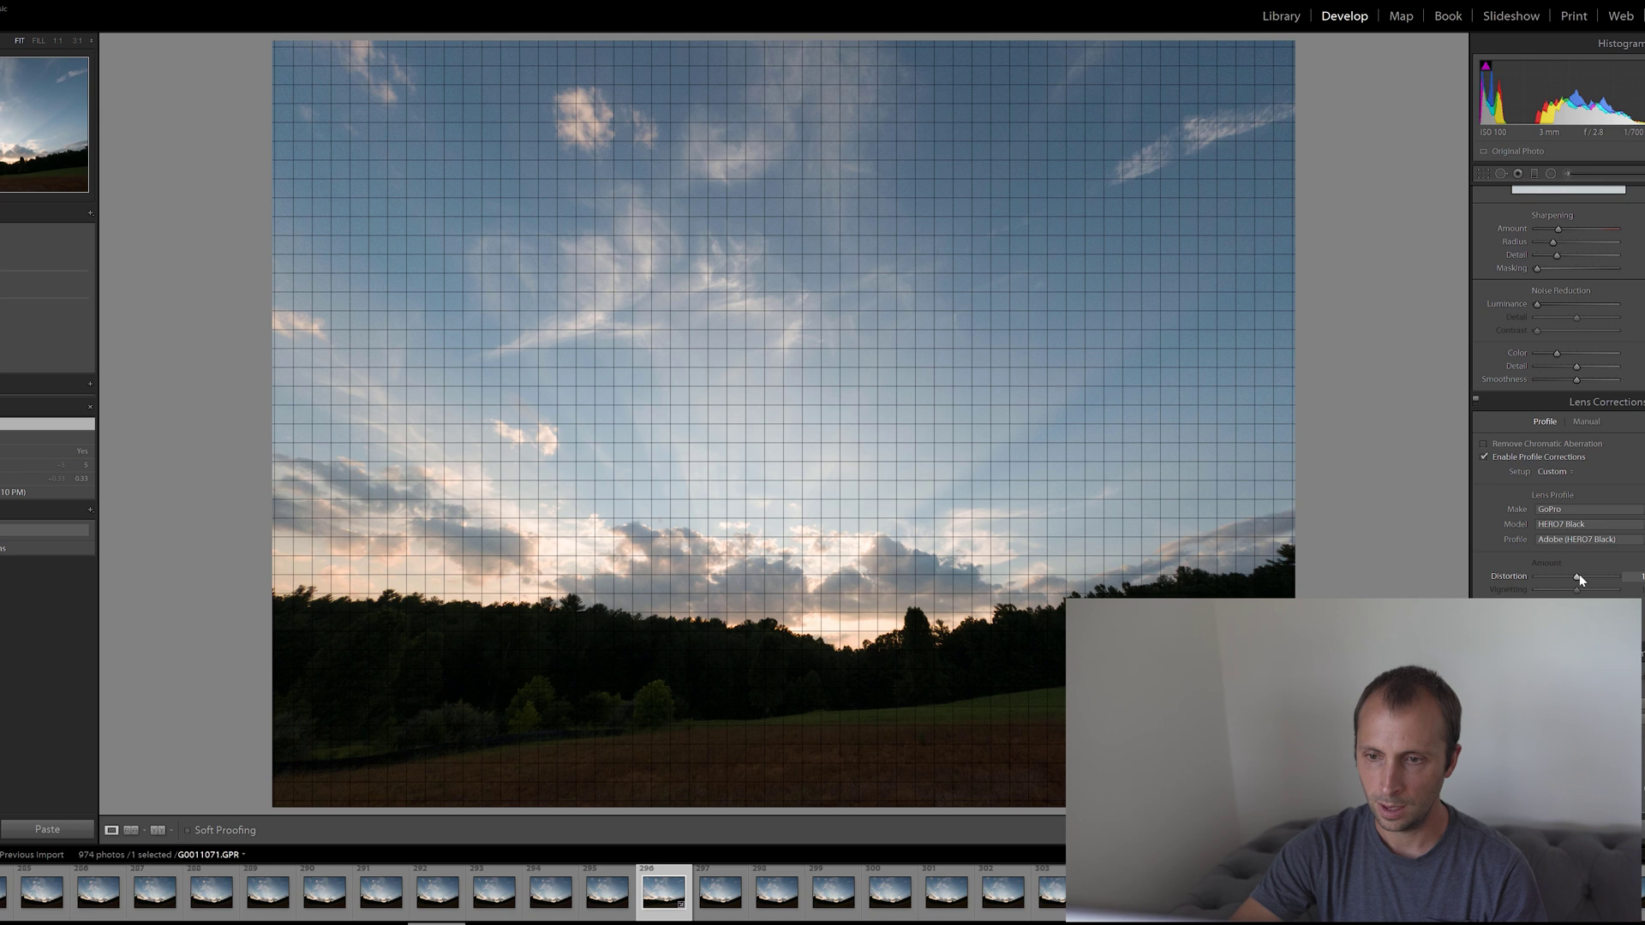
pyautogui.moveTo(1580, 581); pyautogui.dragTo(1566, 578)
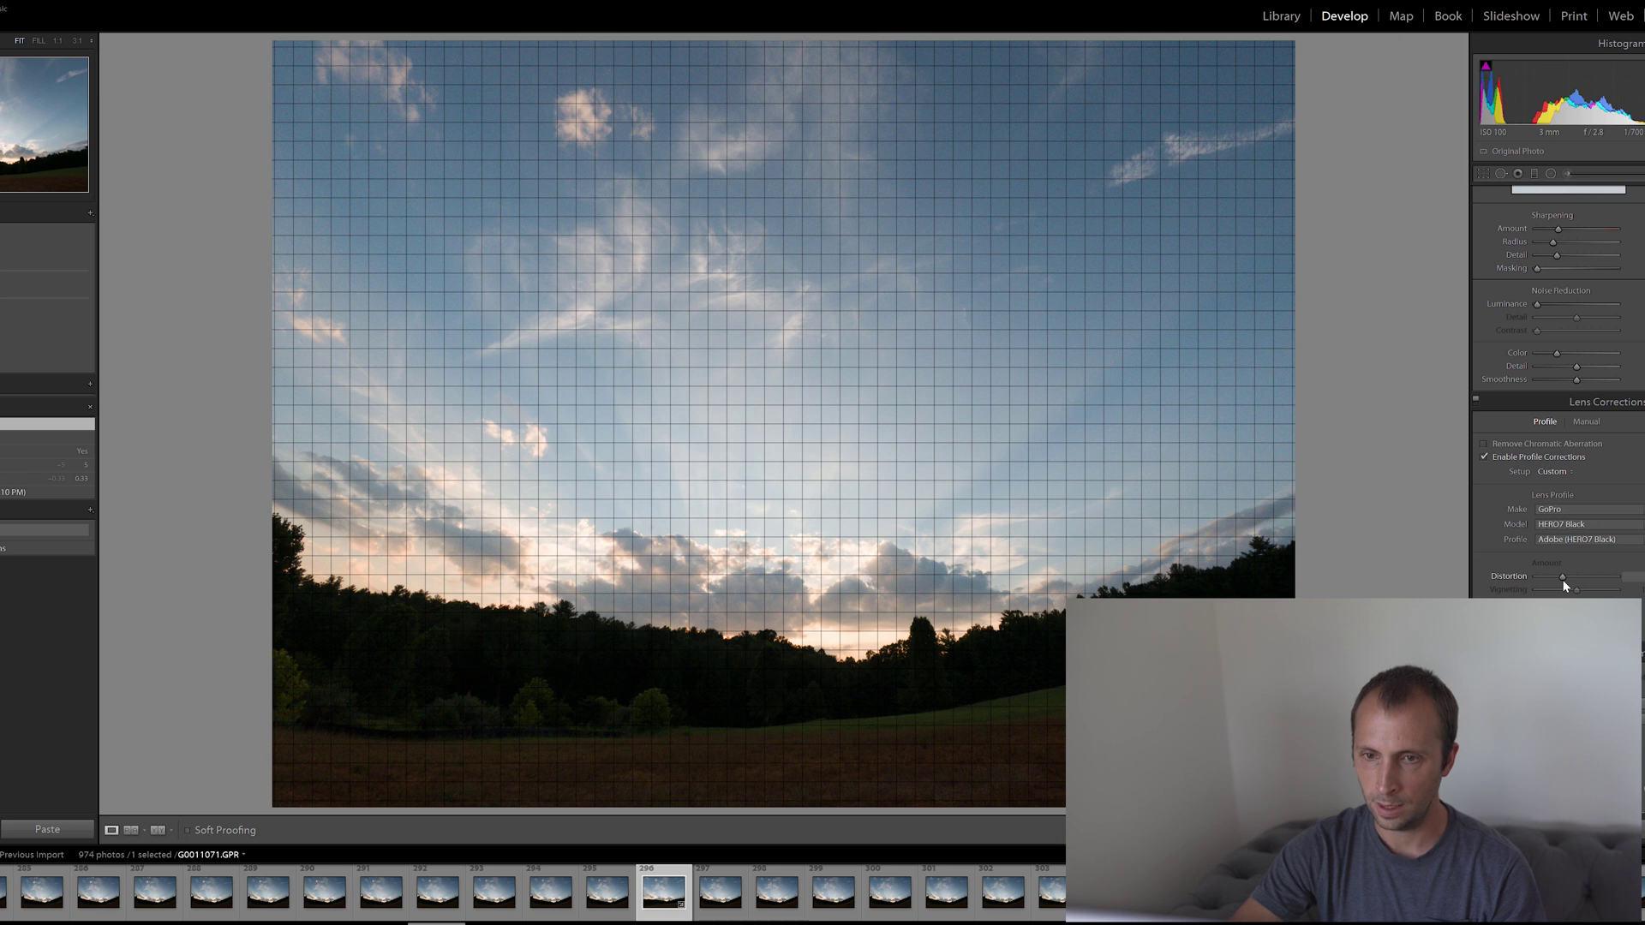
pyautogui.moveTo(1562, 580); pyautogui.dragTo(1567, 578)
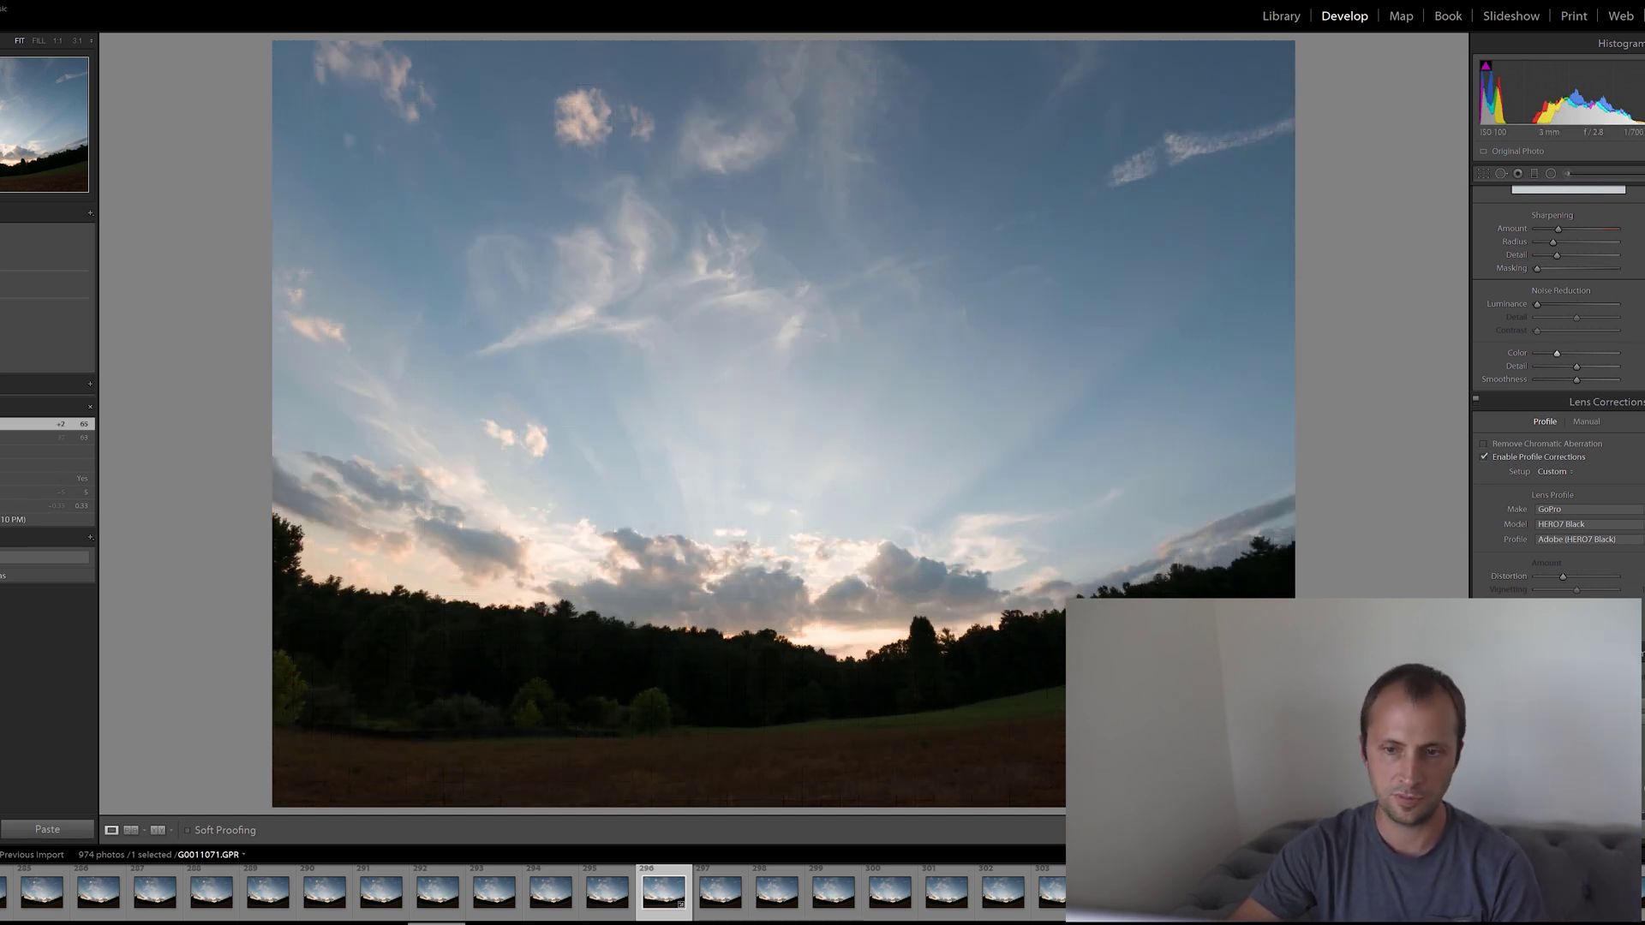
# Warm the photo's white balance by raising the temperature, and shift the tint slightly toward magenta
pyautogui.scroll(2, 1559, 394)
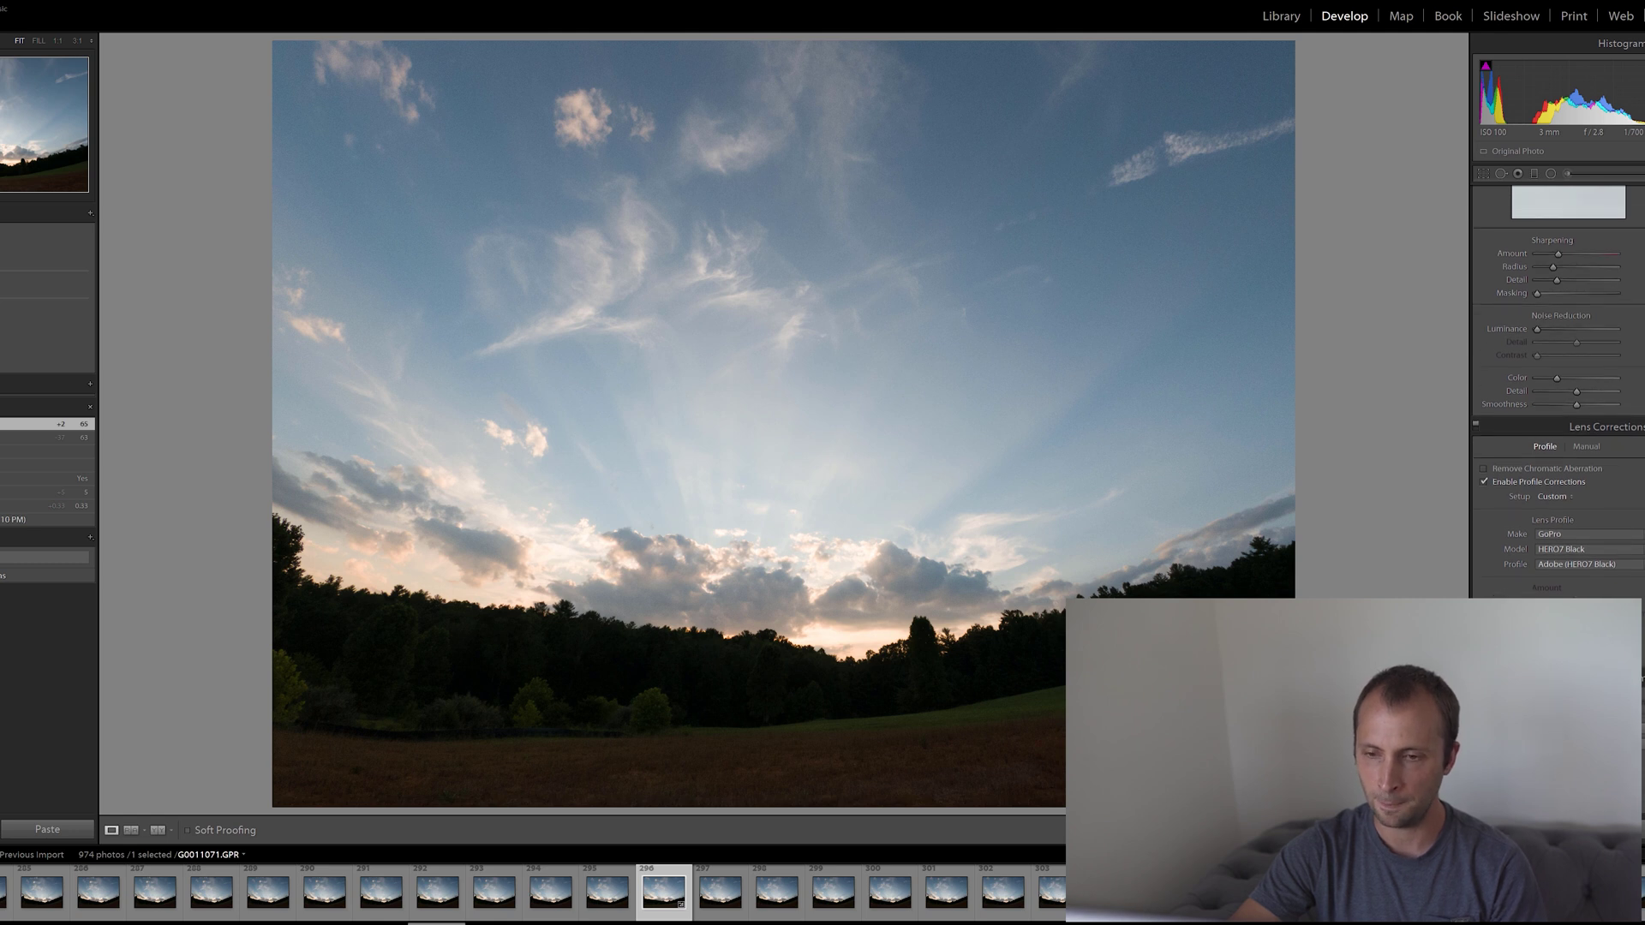
pyautogui.scroll(10, 1559, 395)
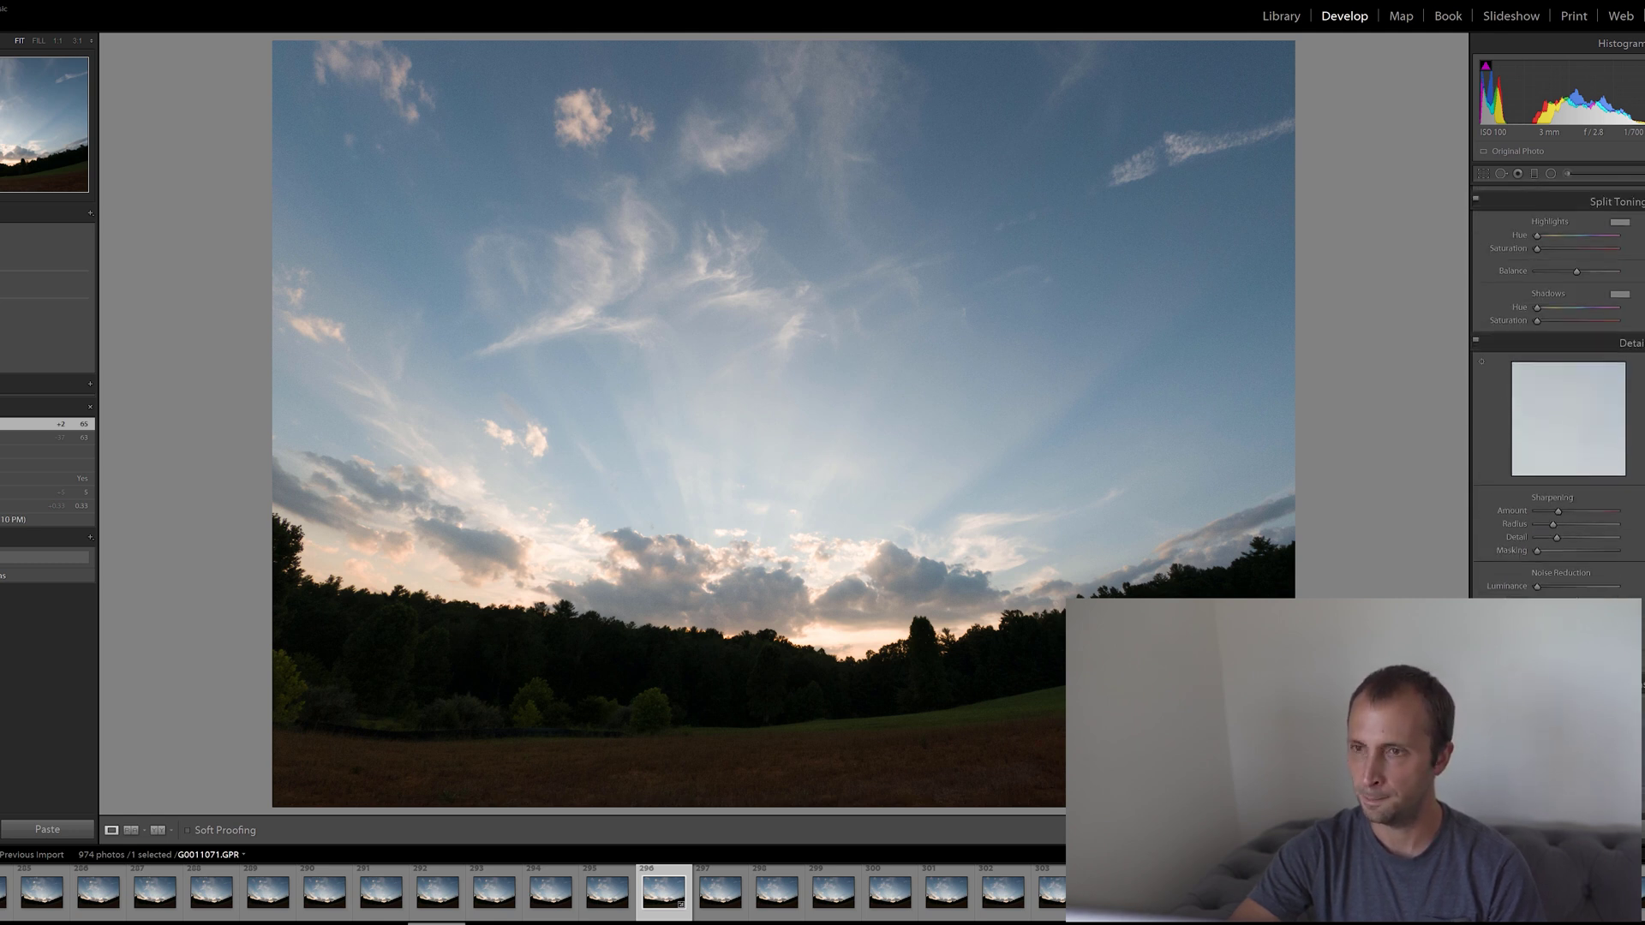
pyautogui.scroll(15, 1559, 394)
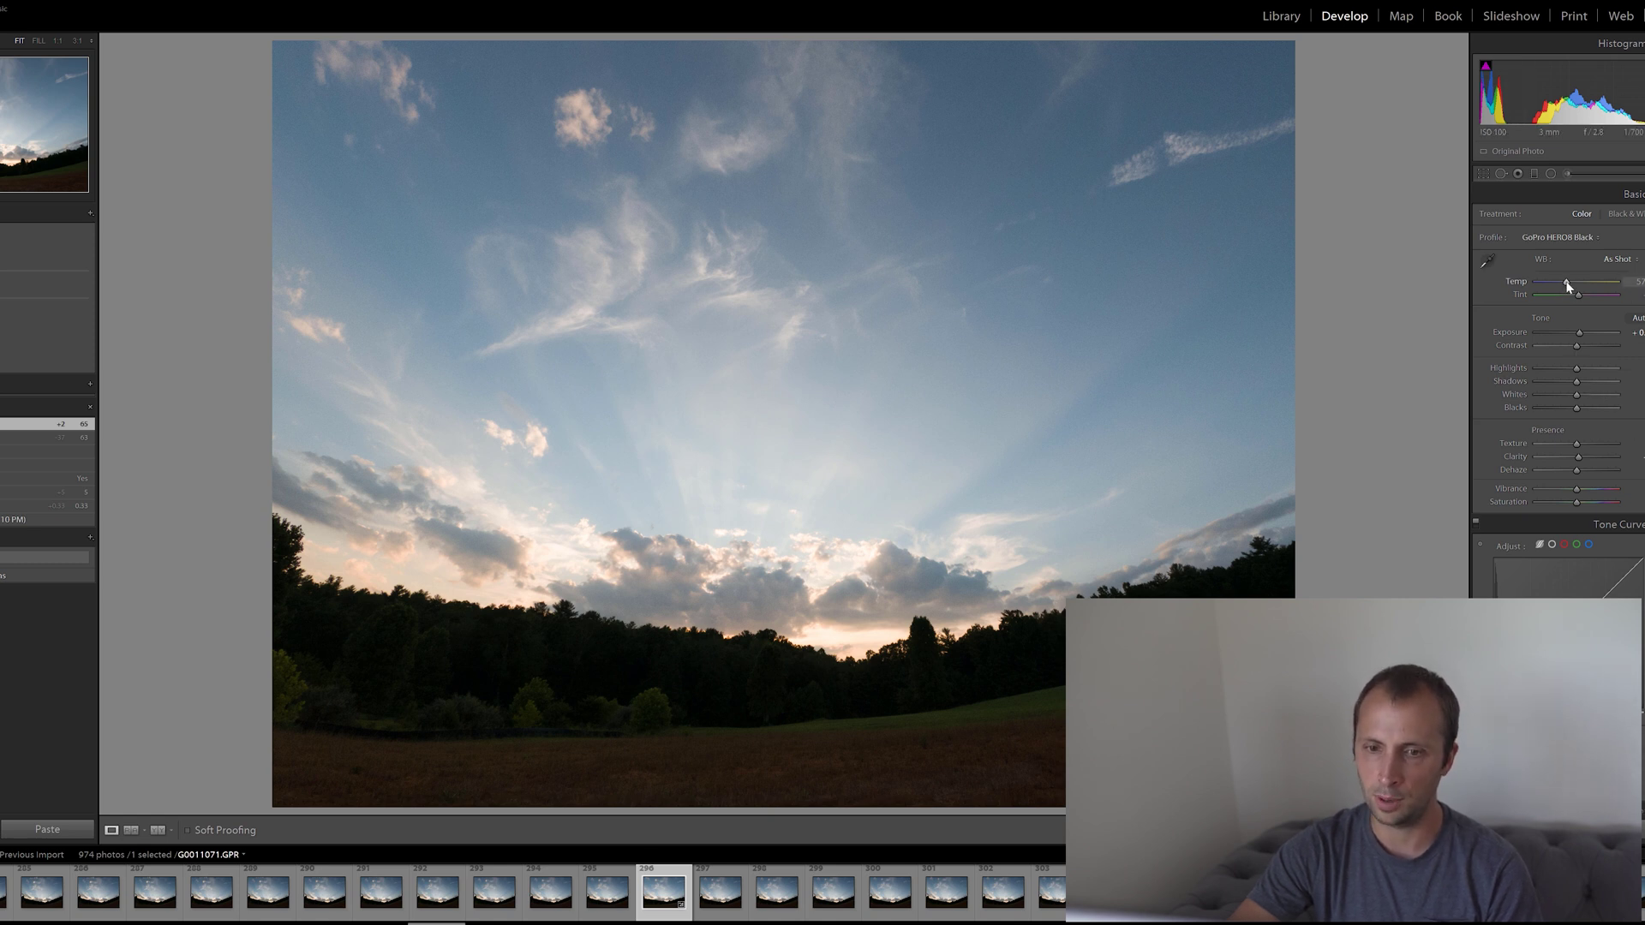
pyautogui.moveTo(1567, 285); pyautogui.dragTo(1576, 289)
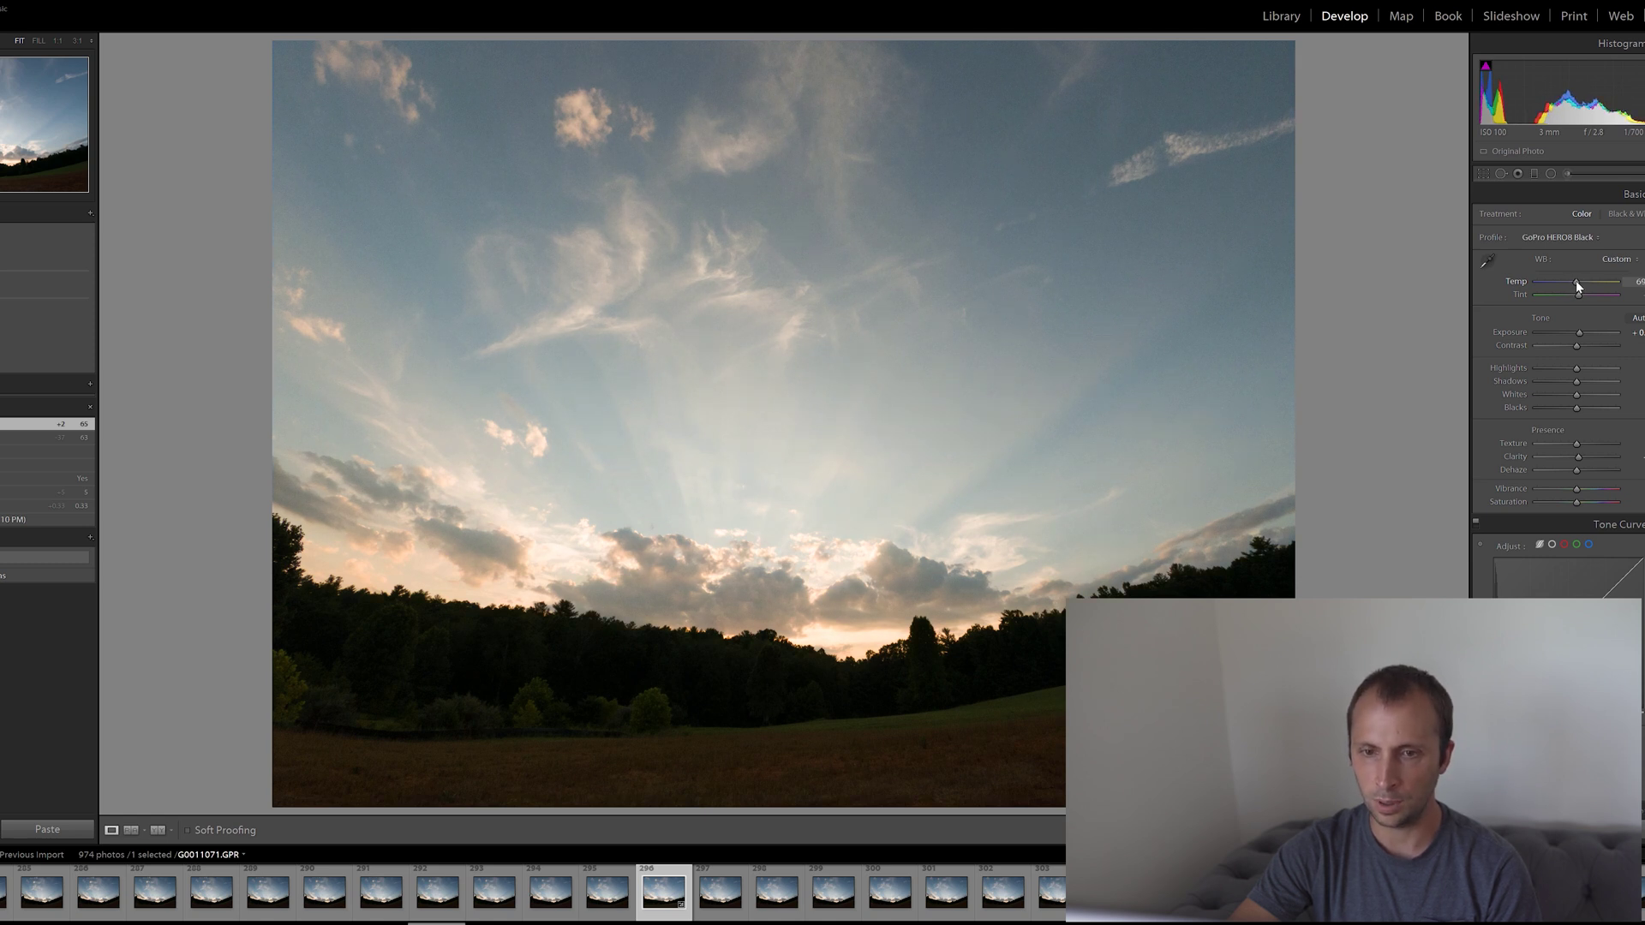
pyautogui.moveTo(1575, 284); pyautogui.dragTo(1632, 286)
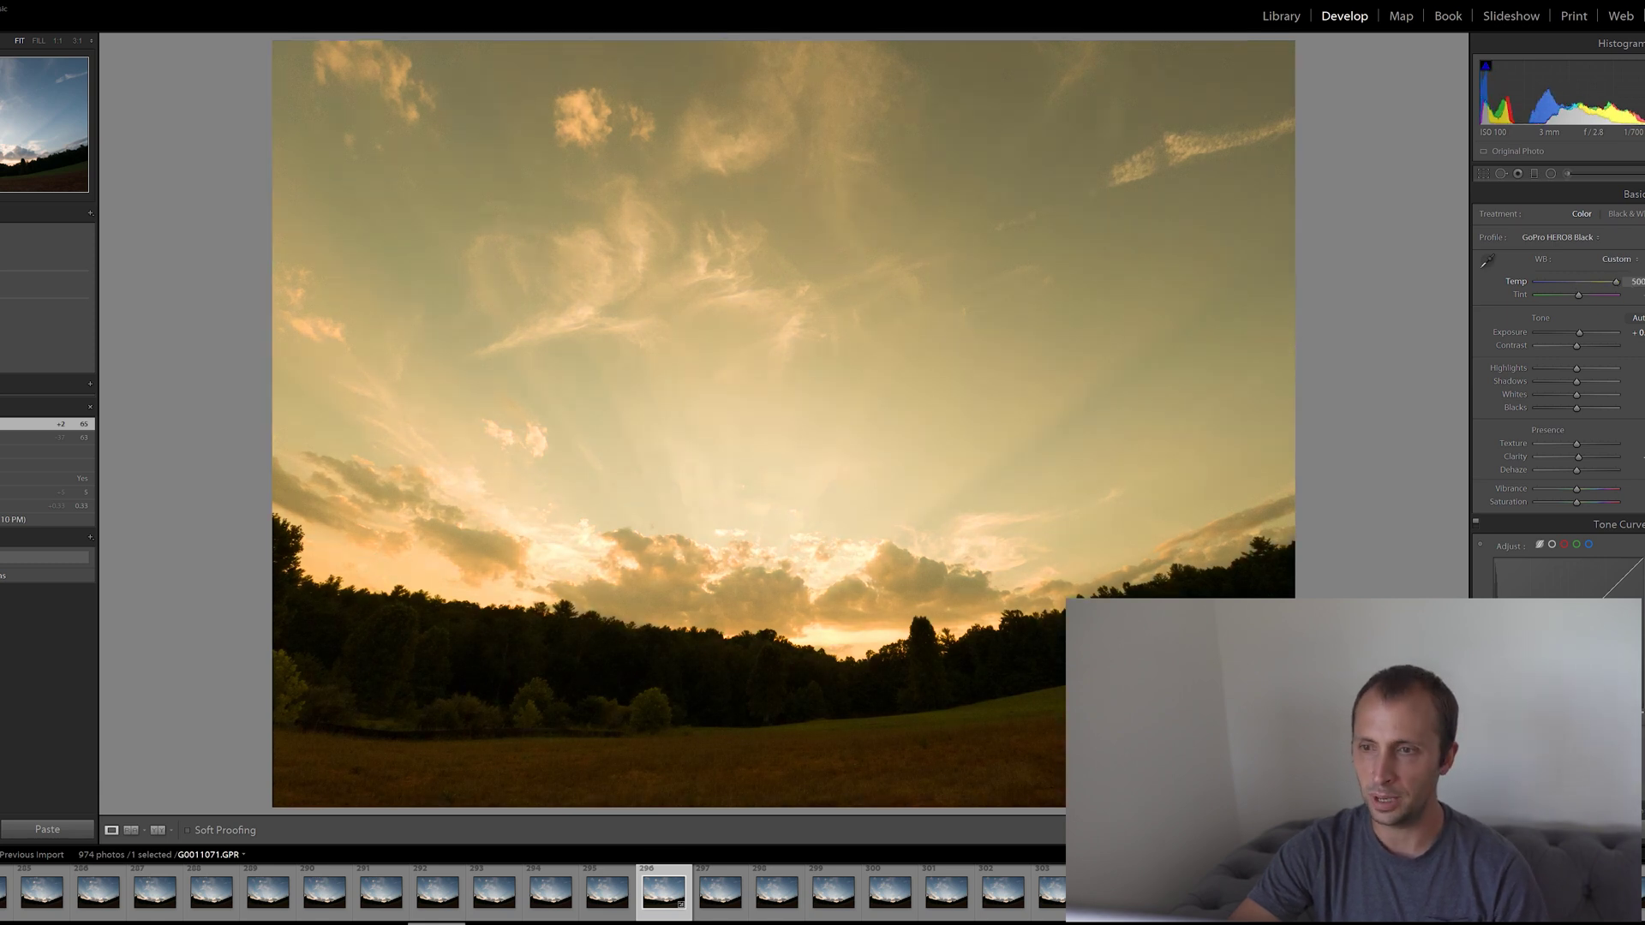
pyautogui.moveTo(1595, 275); pyautogui.dragTo(1578, 276)
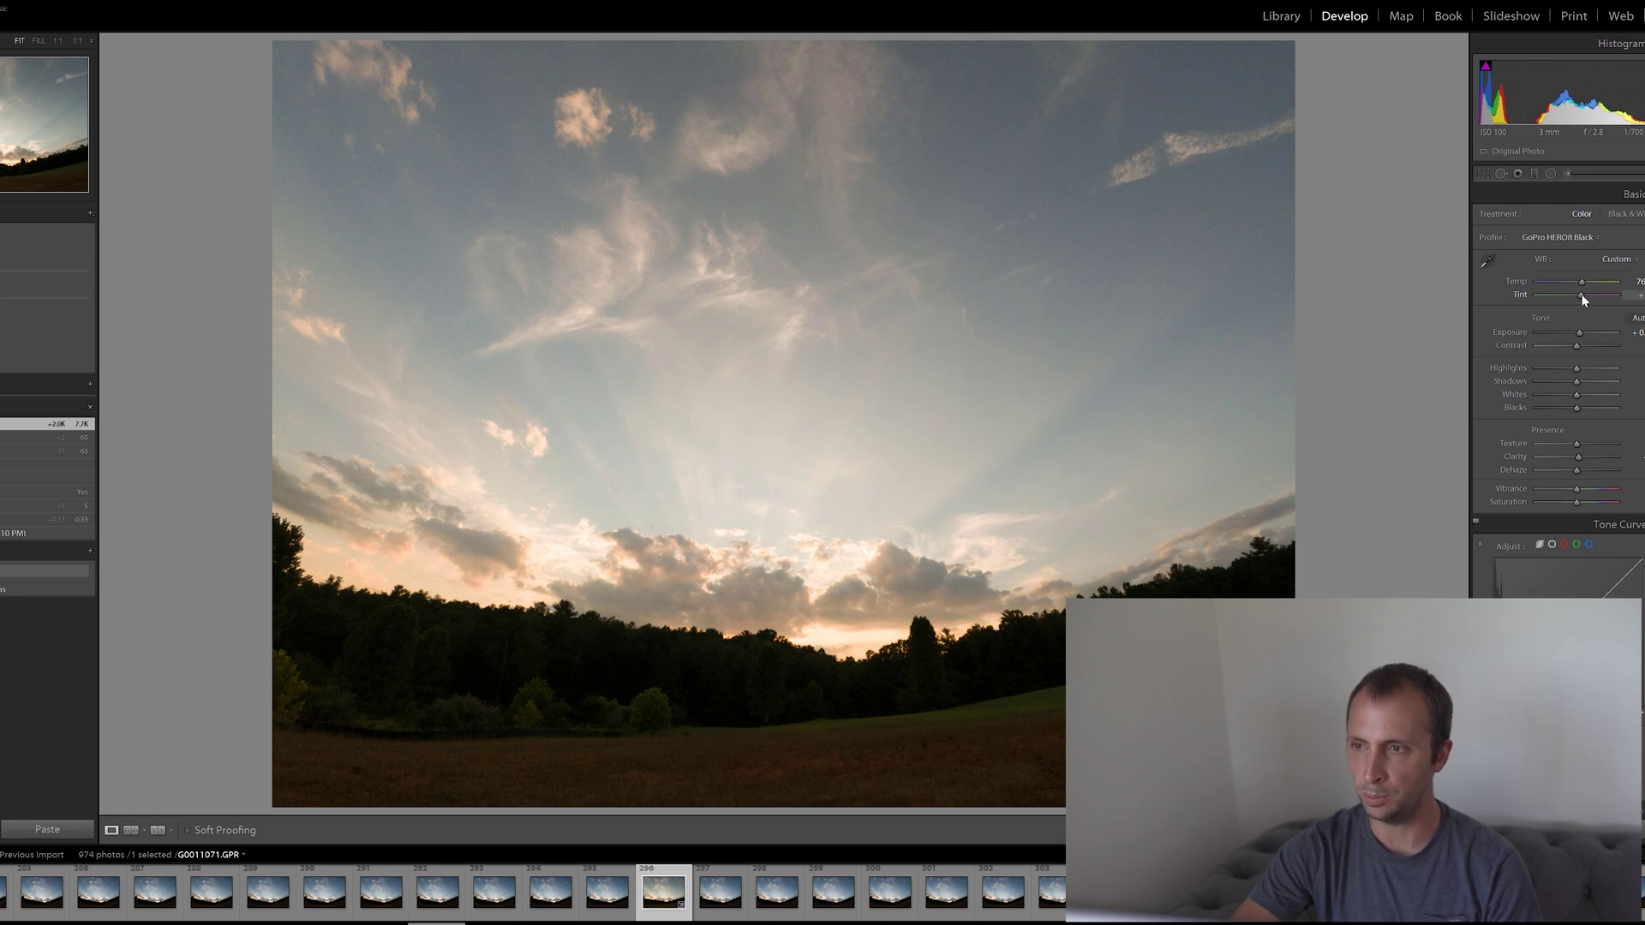
pyautogui.moveTo(1583, 302); pyautogui.dragTo(1585, 305)
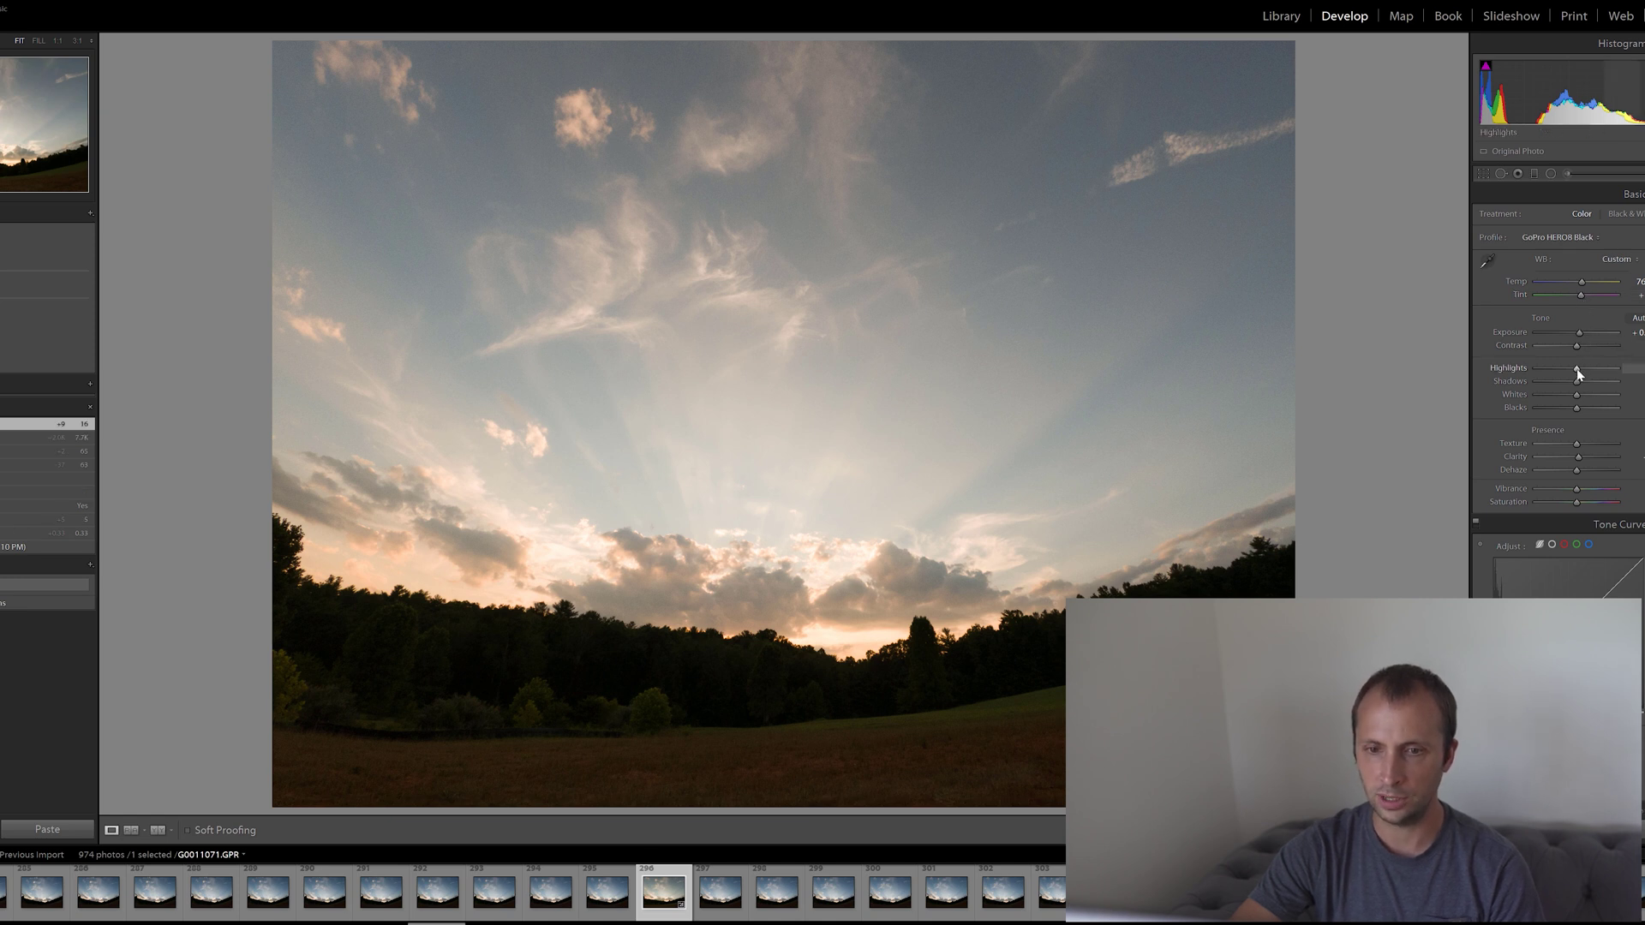
# Lower the photo's highlights to -80
pyautogui.moveTo(1576, 368); pyautogui.dragTo(1542, 367)
pyautogui.click(1641, 369)
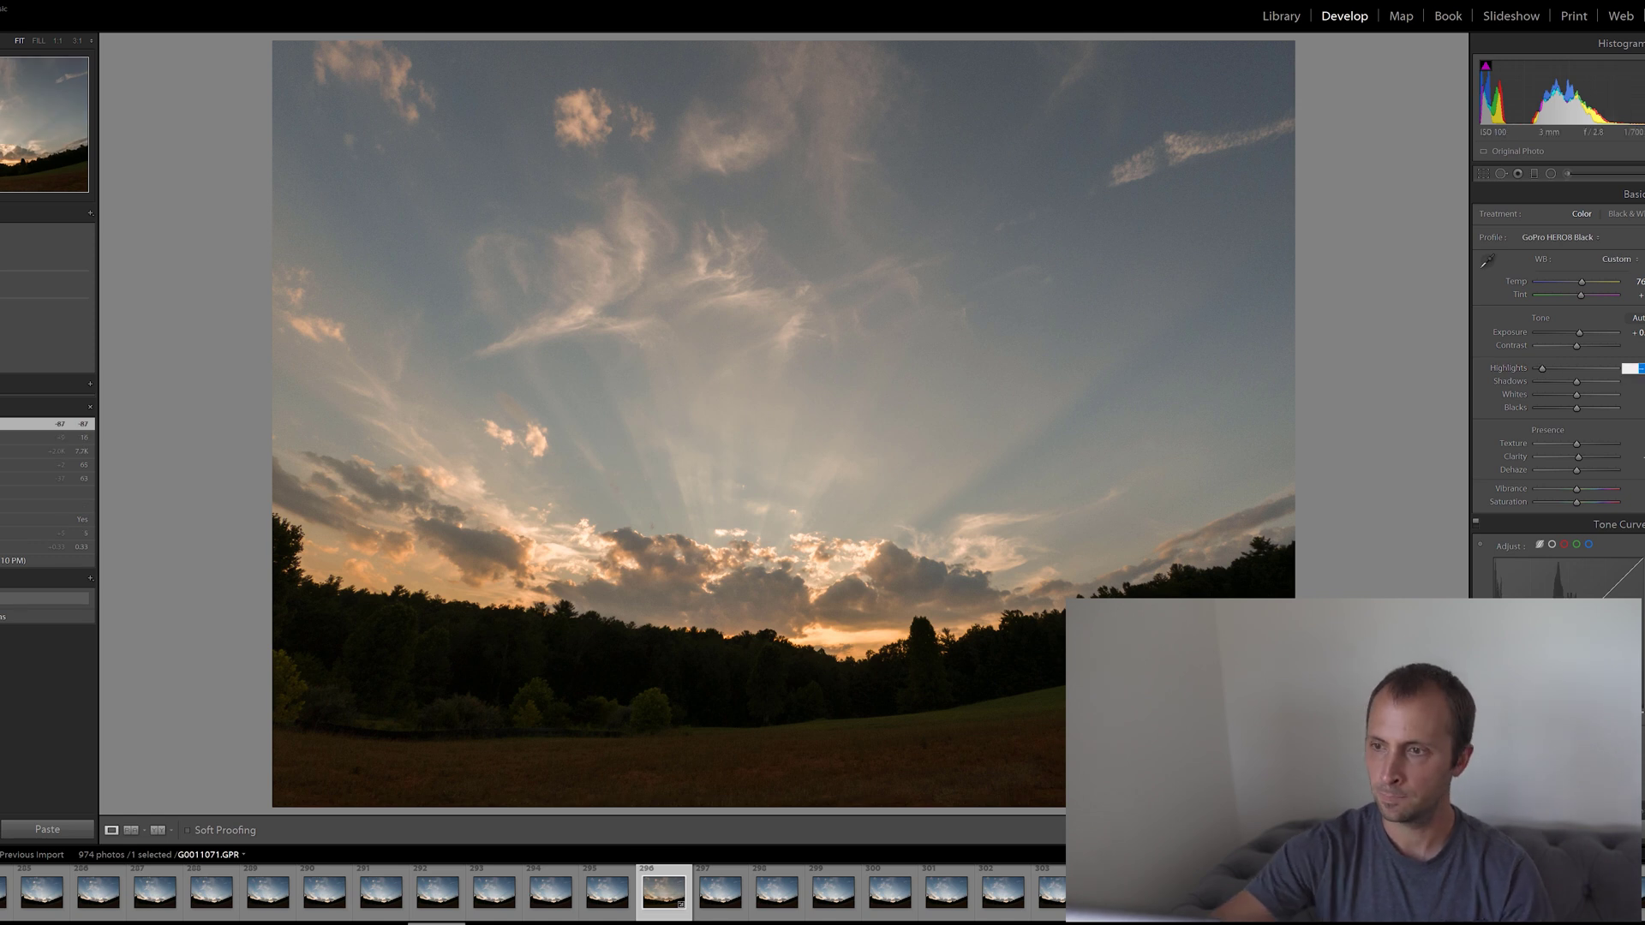
pyautogui.write('-80')
pyautogui.press('Return')
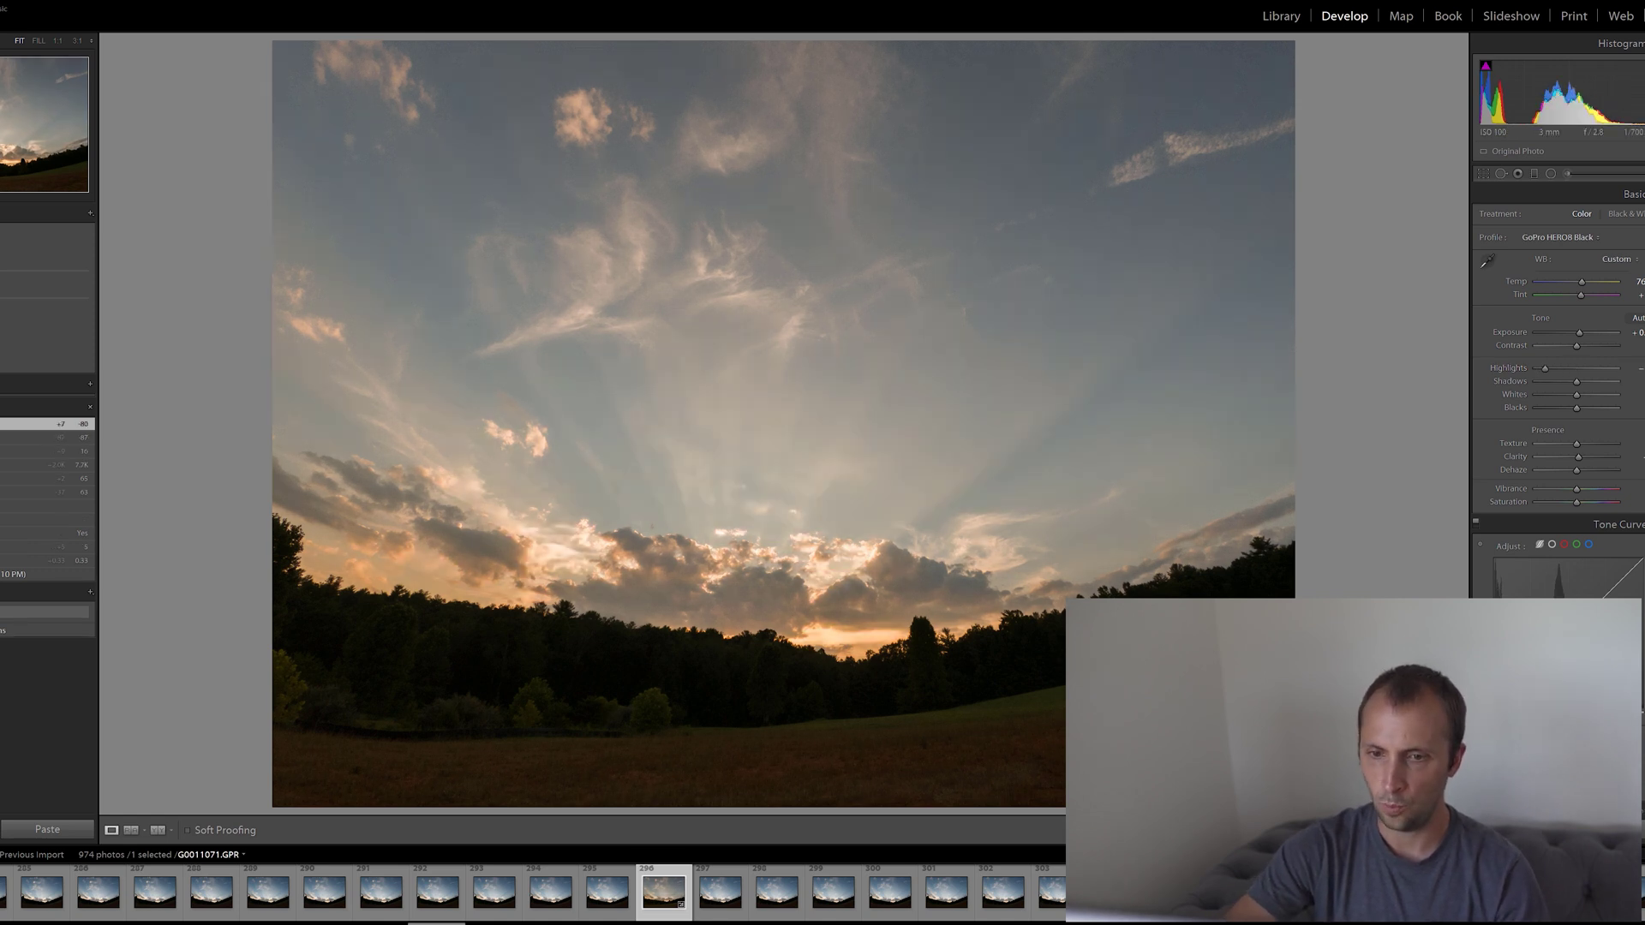
# Try darker shadows on the photo and reset the shadows adjustment to its default
pyautogui.moveTo(1581, 383)
pyautogui.mouseDown()
pyautogui.moveTo(1596, 382)
pyautogui.moveTo(1569, 391)
pyautogui.mouseUp()
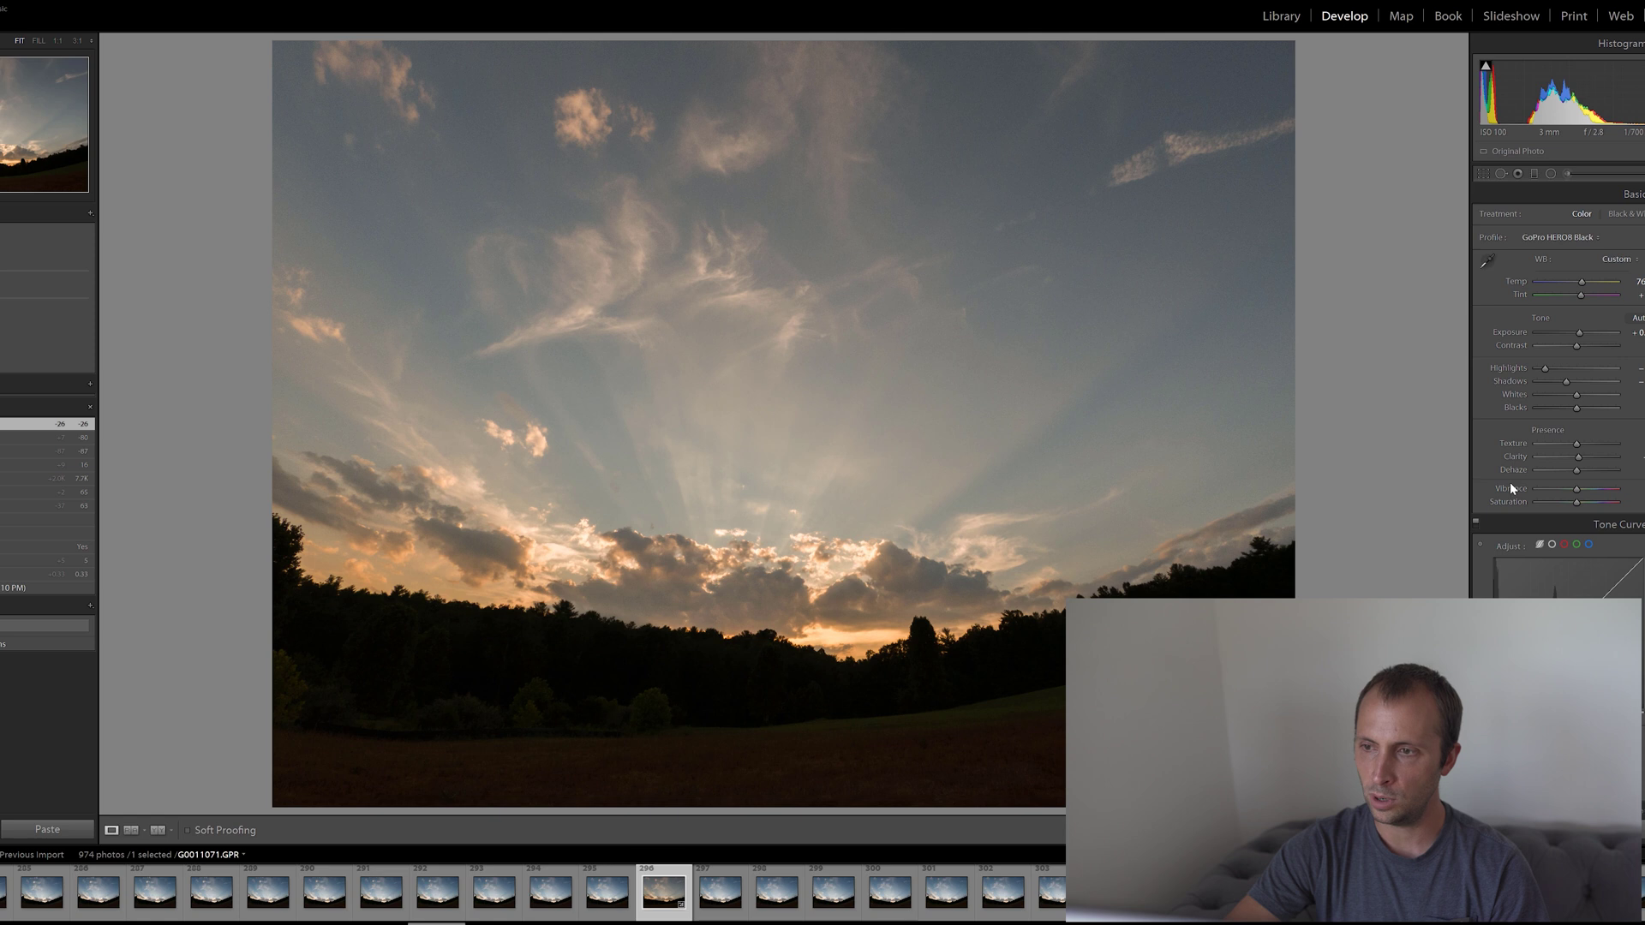
pyautogui.moveTo(1571, 382)
pyautogui.mouseDown()
pyautogui.moveTo(1617, 393)
pyautogui.moveTo(1582, 386)
pyautogui.mouseUp()
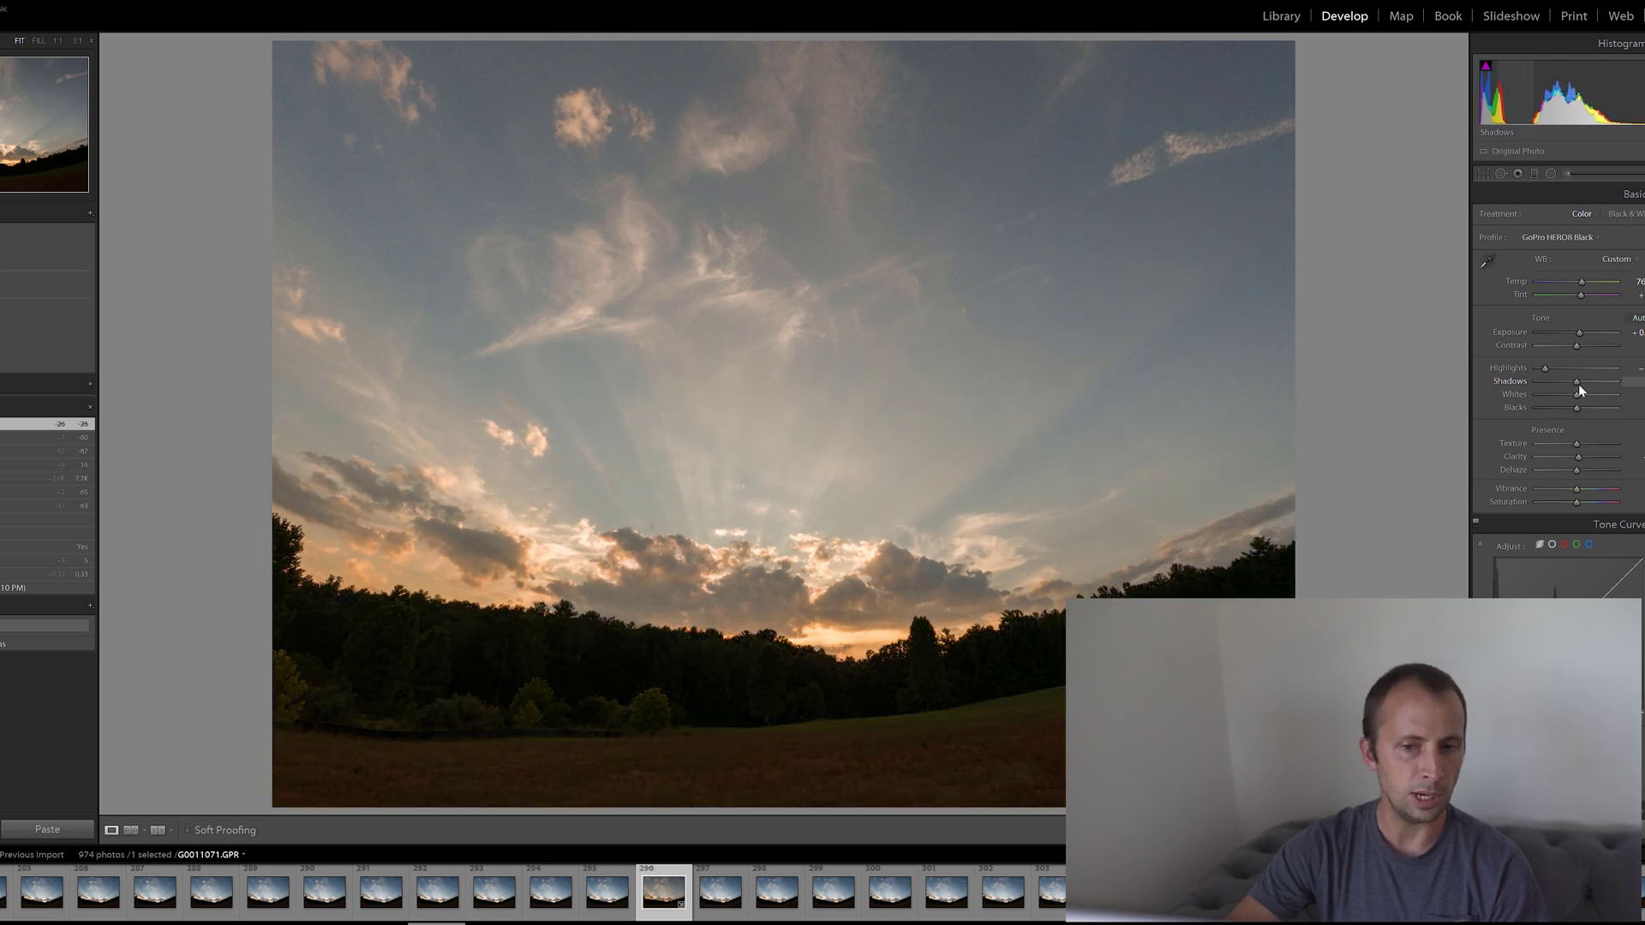
pyautogui.doubleClick(1578, 384)
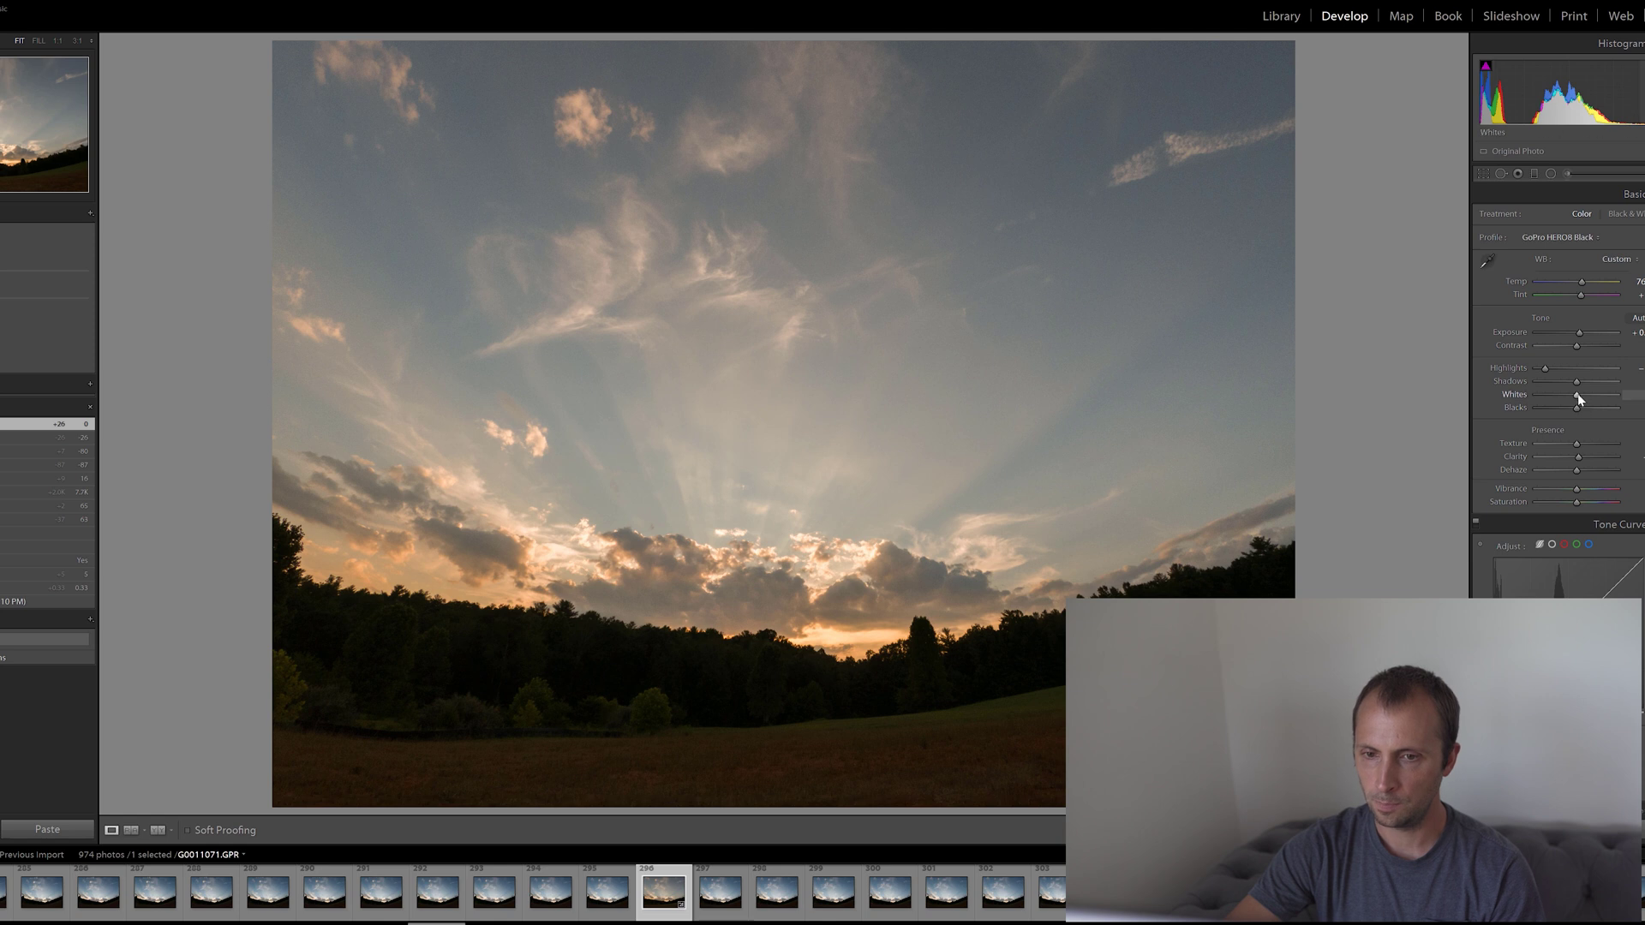
# Raise the photo's whites to +10
pyautogui.moveTo(1579, 393)
pyautogui.mouseDown()
pyautogui.moveTo(1556, 395)
pyautogui.moveTo(1578, 394)
pyautogui.mouseUp()
pyautogui.click(1632, 395)
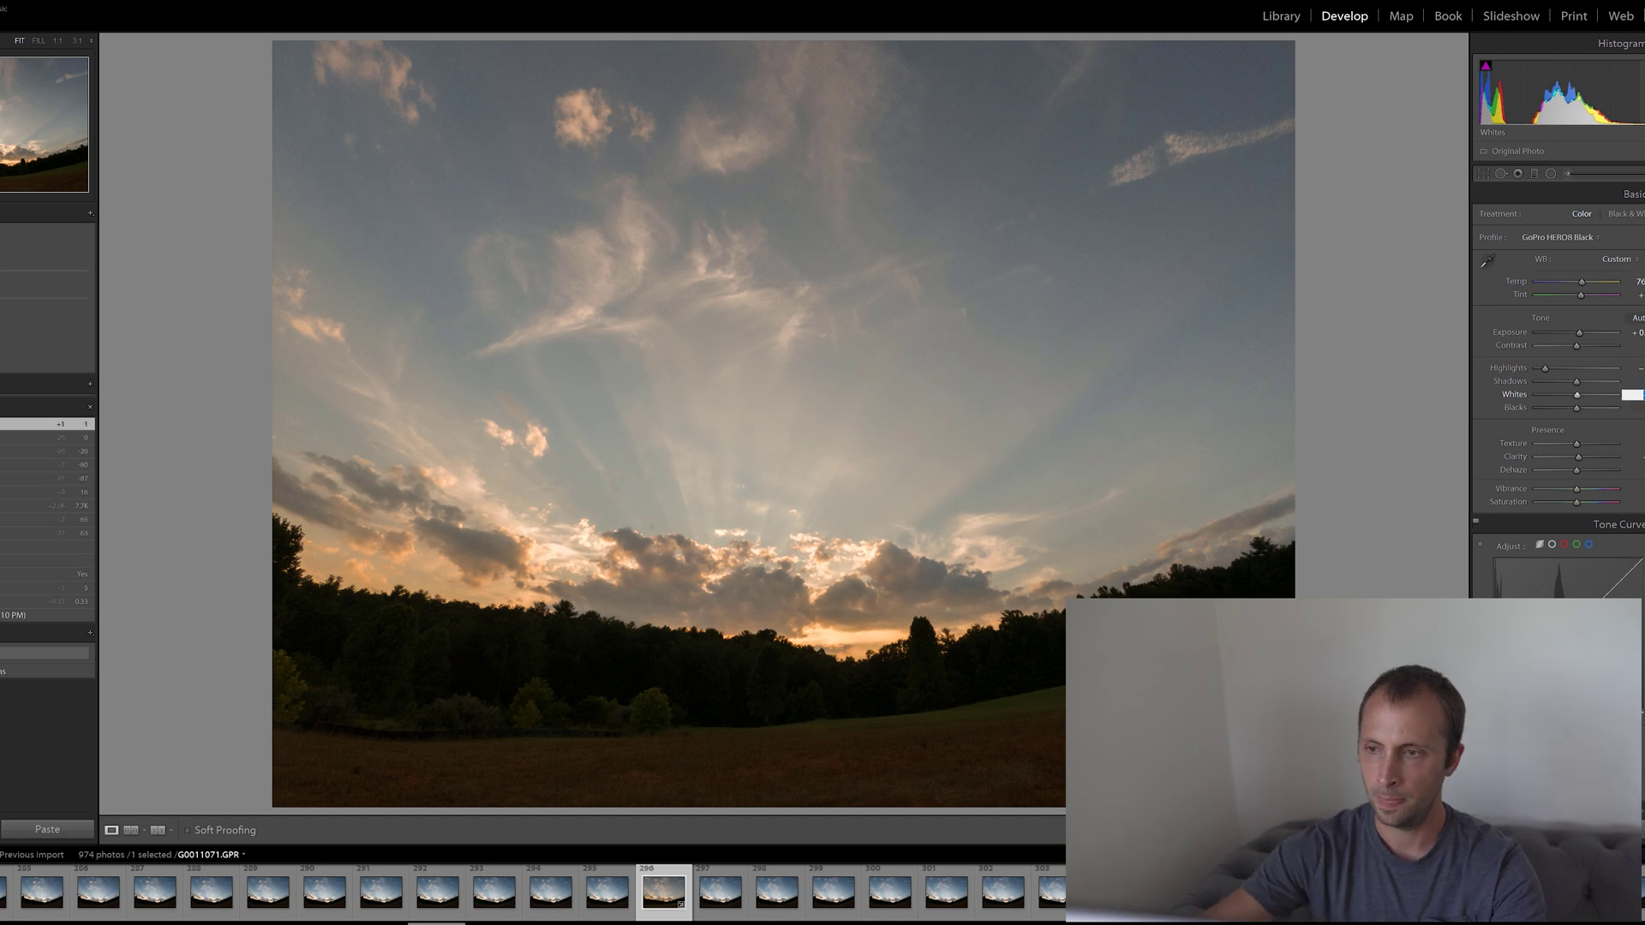
pyautogui.write('10')
pyautogui.press('Return')
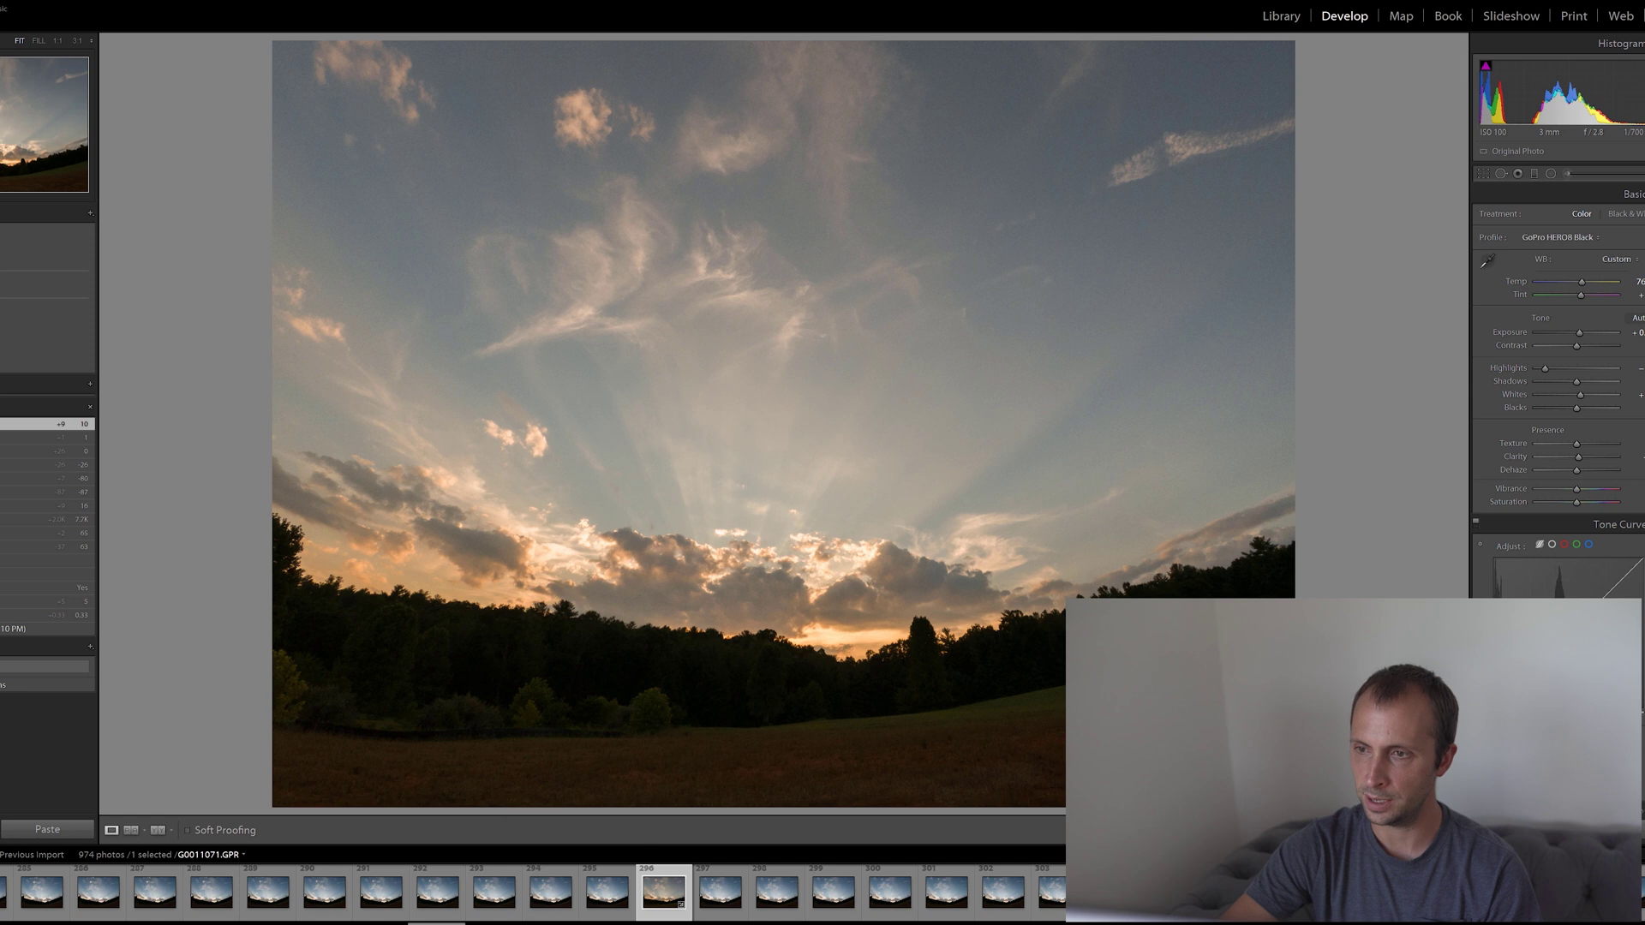
# Try a stronger overall saturation on the photo and return the saturation to 0
pyautogui.scroll(-3, 1558, 385)
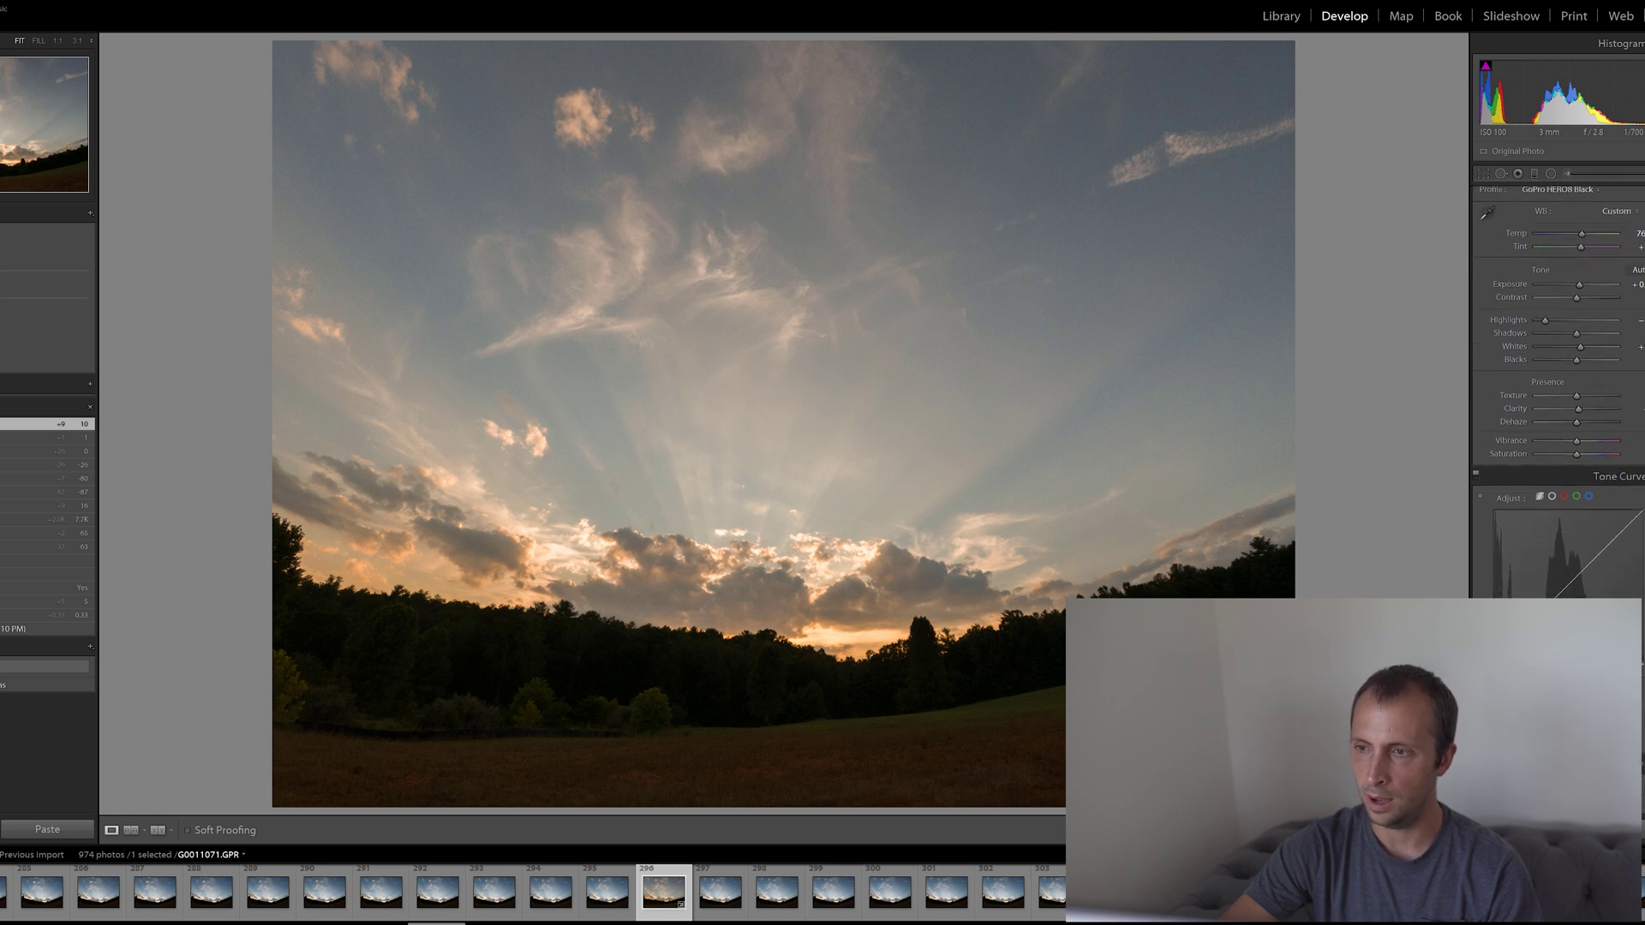
pyautogui.scroll(-1, 1558, 385)
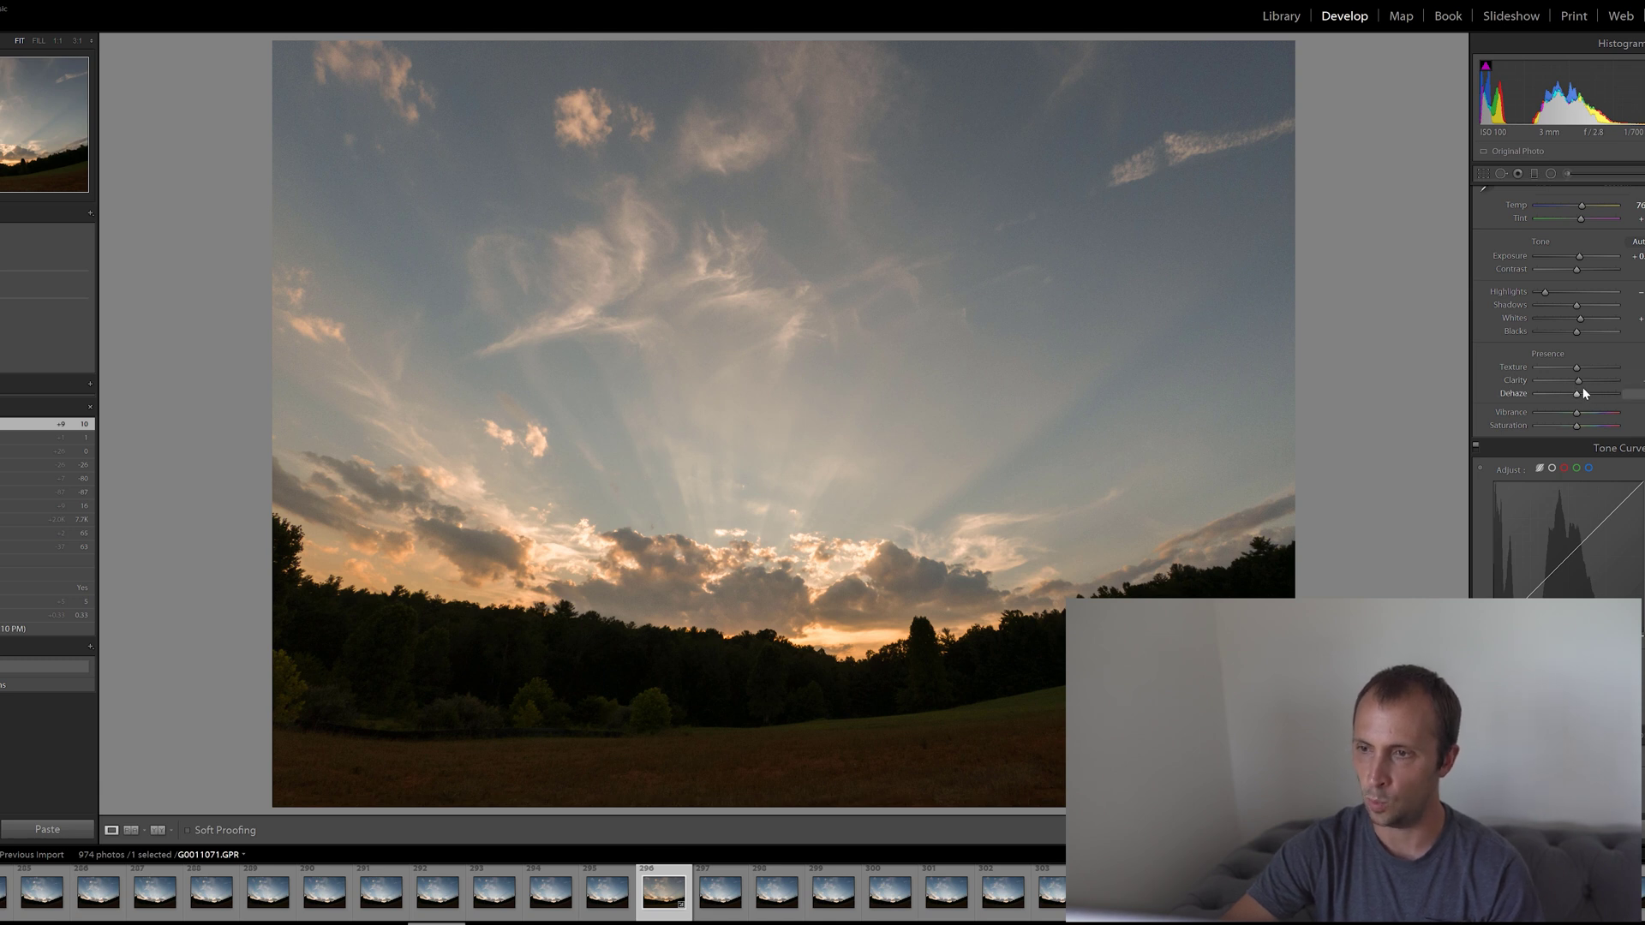
pyautogui.scroll(-1, 1581, 388)
pyautogui.scroll(-3, 1558, 385)
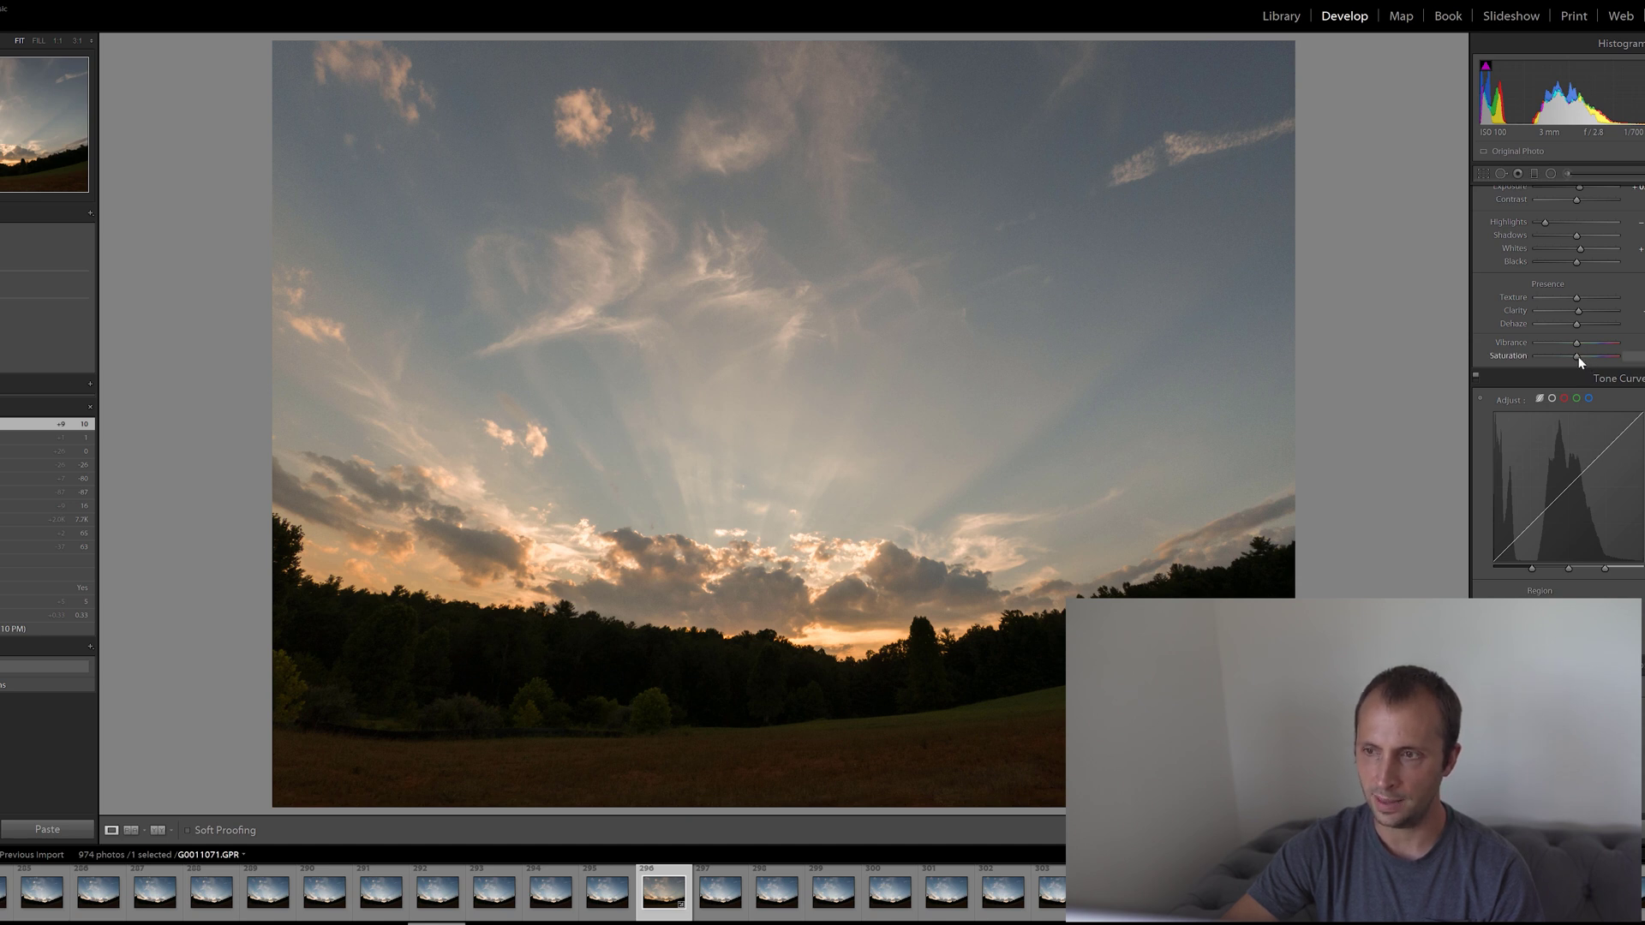
pyautogui.moveTo(1581, 357); pyautogui.dragTo(1600, 361)
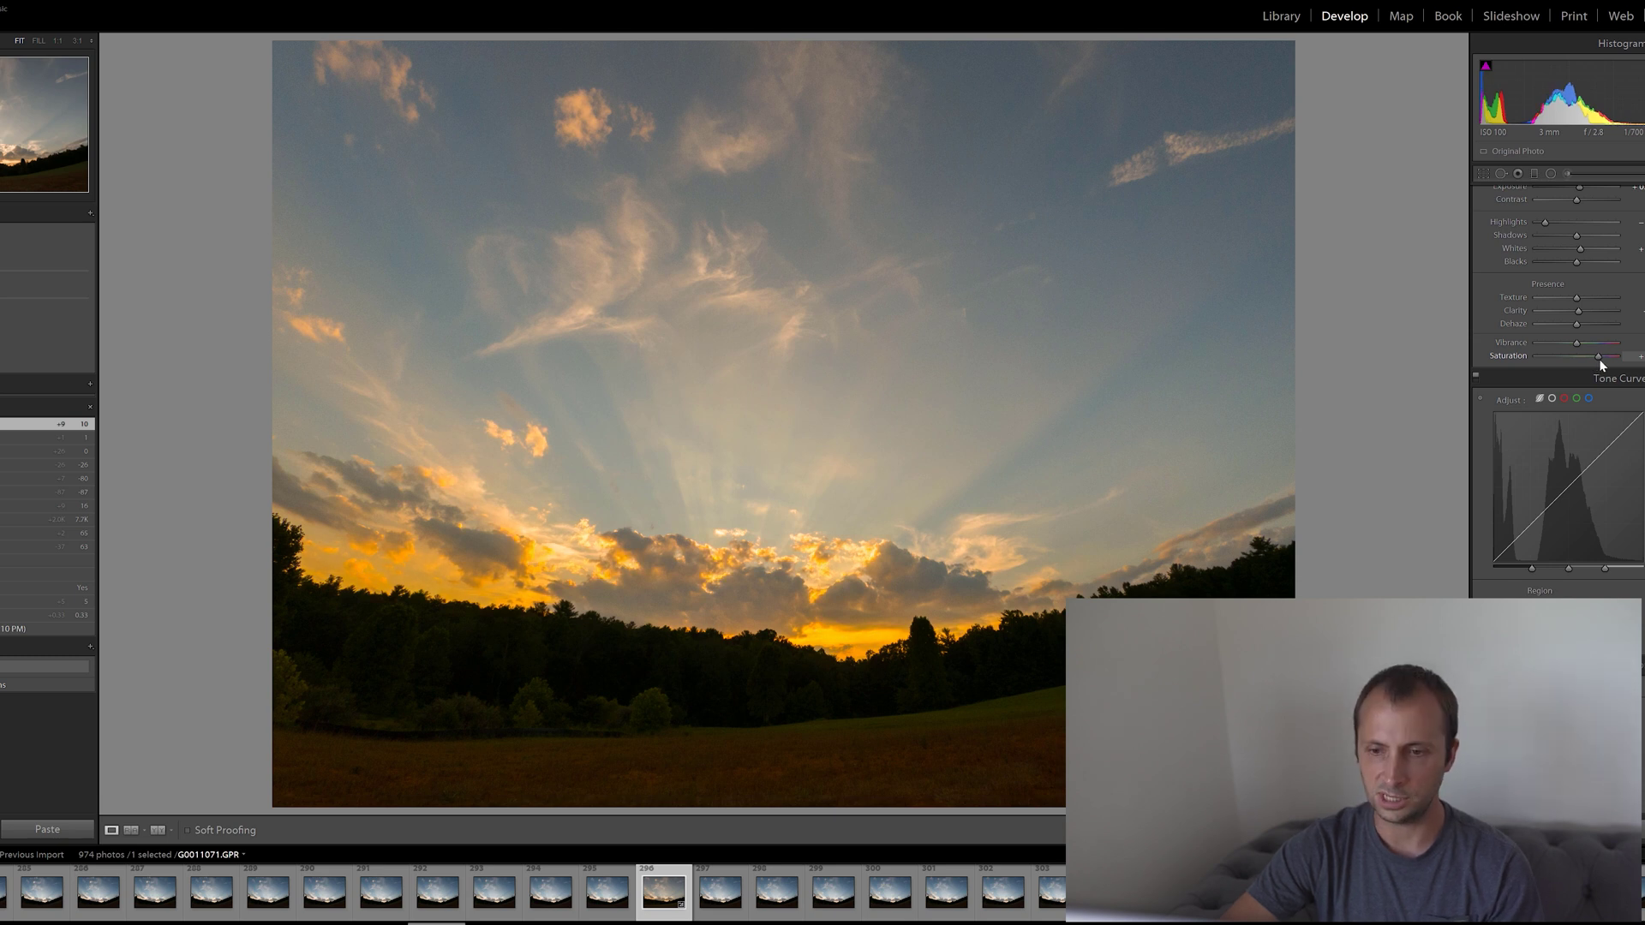
pyautogui.moveTo(1601, 361)
pyautogui.mouseDown()
pyautogui.moveTo(1618, 360)
pyautogui.moveTo(1581, 360)
pyautogui.mouseUp()
pyautogui.click(1632, 355)
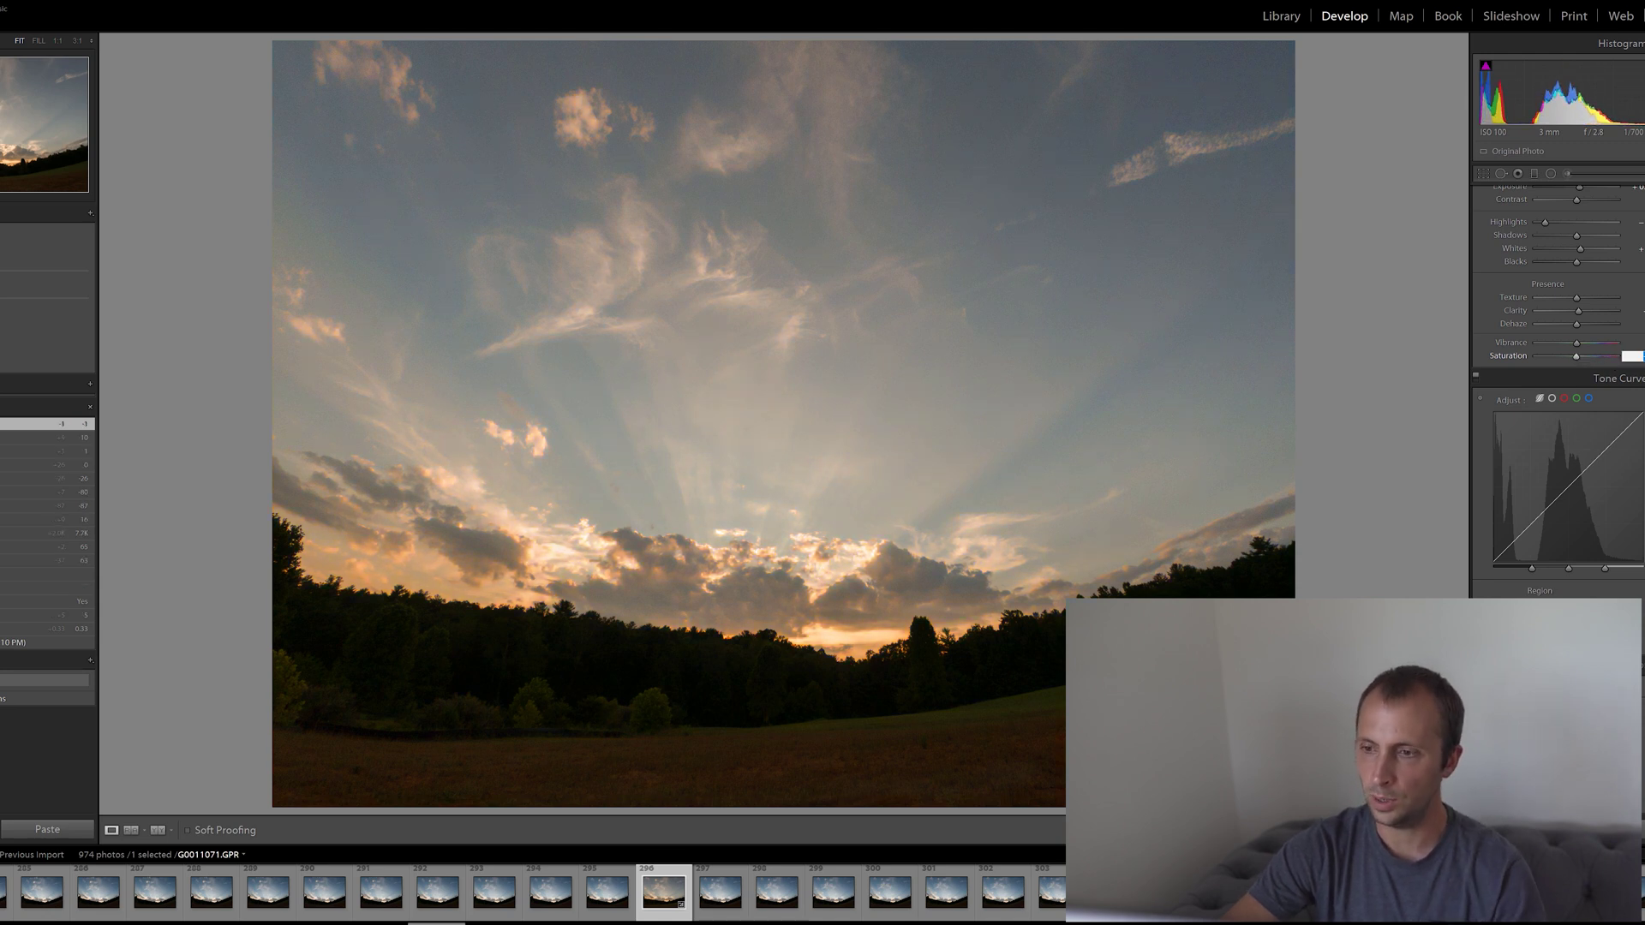
pyautogui.write('0')
pyautogui.press('Return')
# Test the red saturation at its maximum in the HSL adjustments and set it to +50
pyautogui.scroll(-5, 1526, 539)
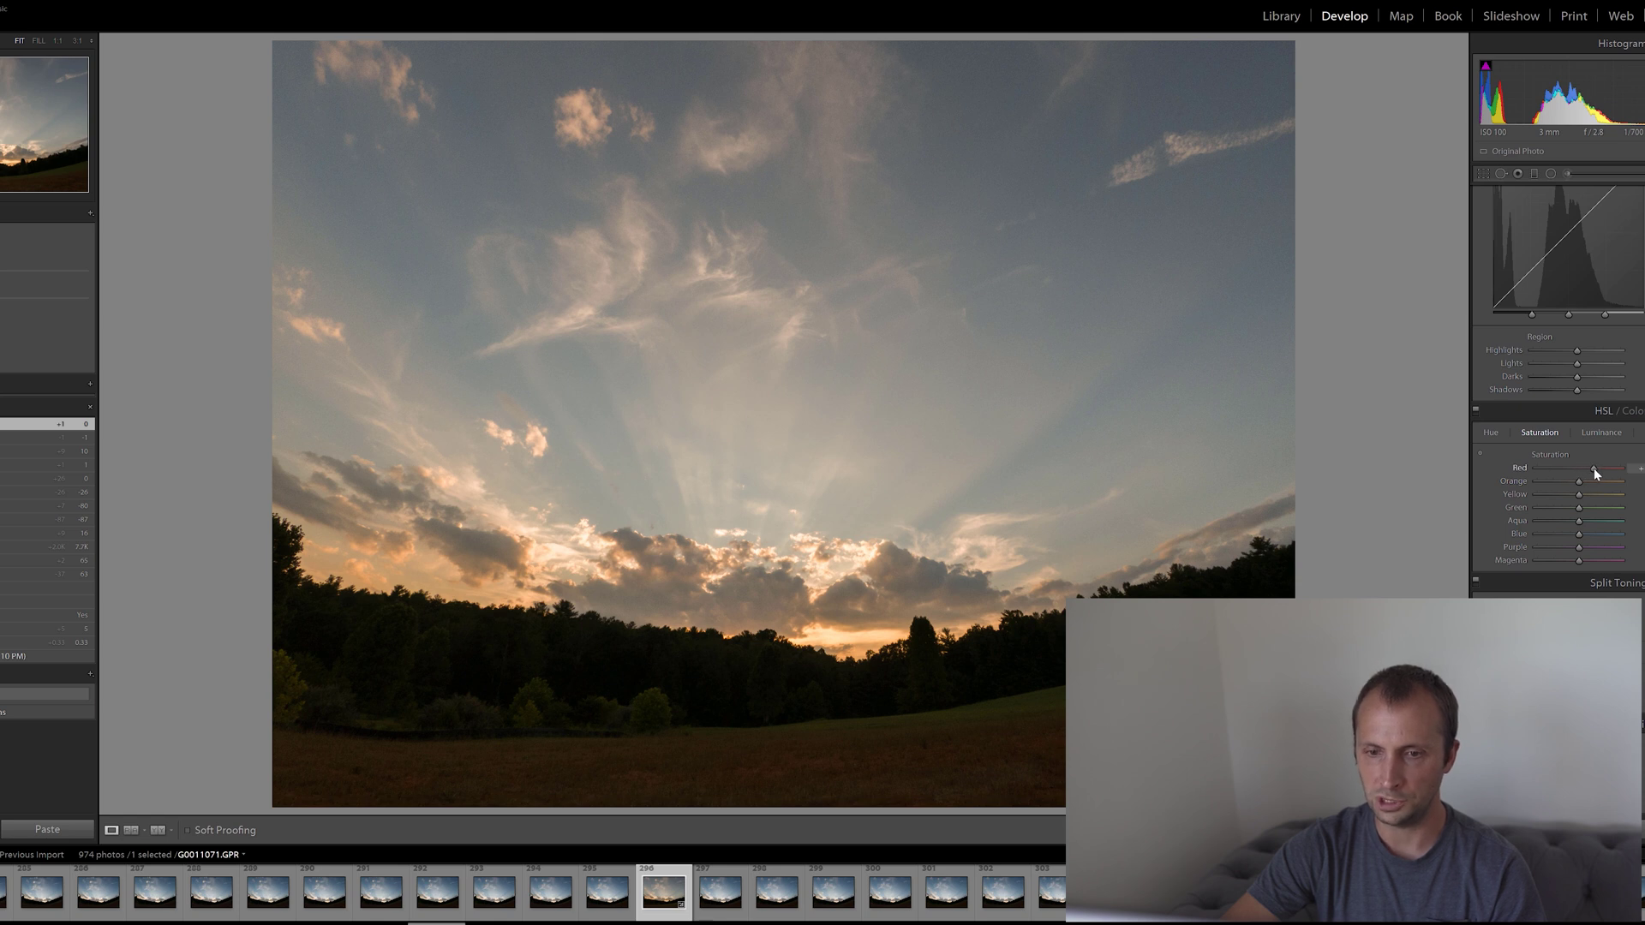
pyautogui.moveTo(1601, 470)
pyautogui.mouseDown()
pyautogui.moveTo(1621, 468)
pyautogui.moveTo(1449, 471)
pyautogui.moveTo(1621, 469)
pyautogui.mouseUp()
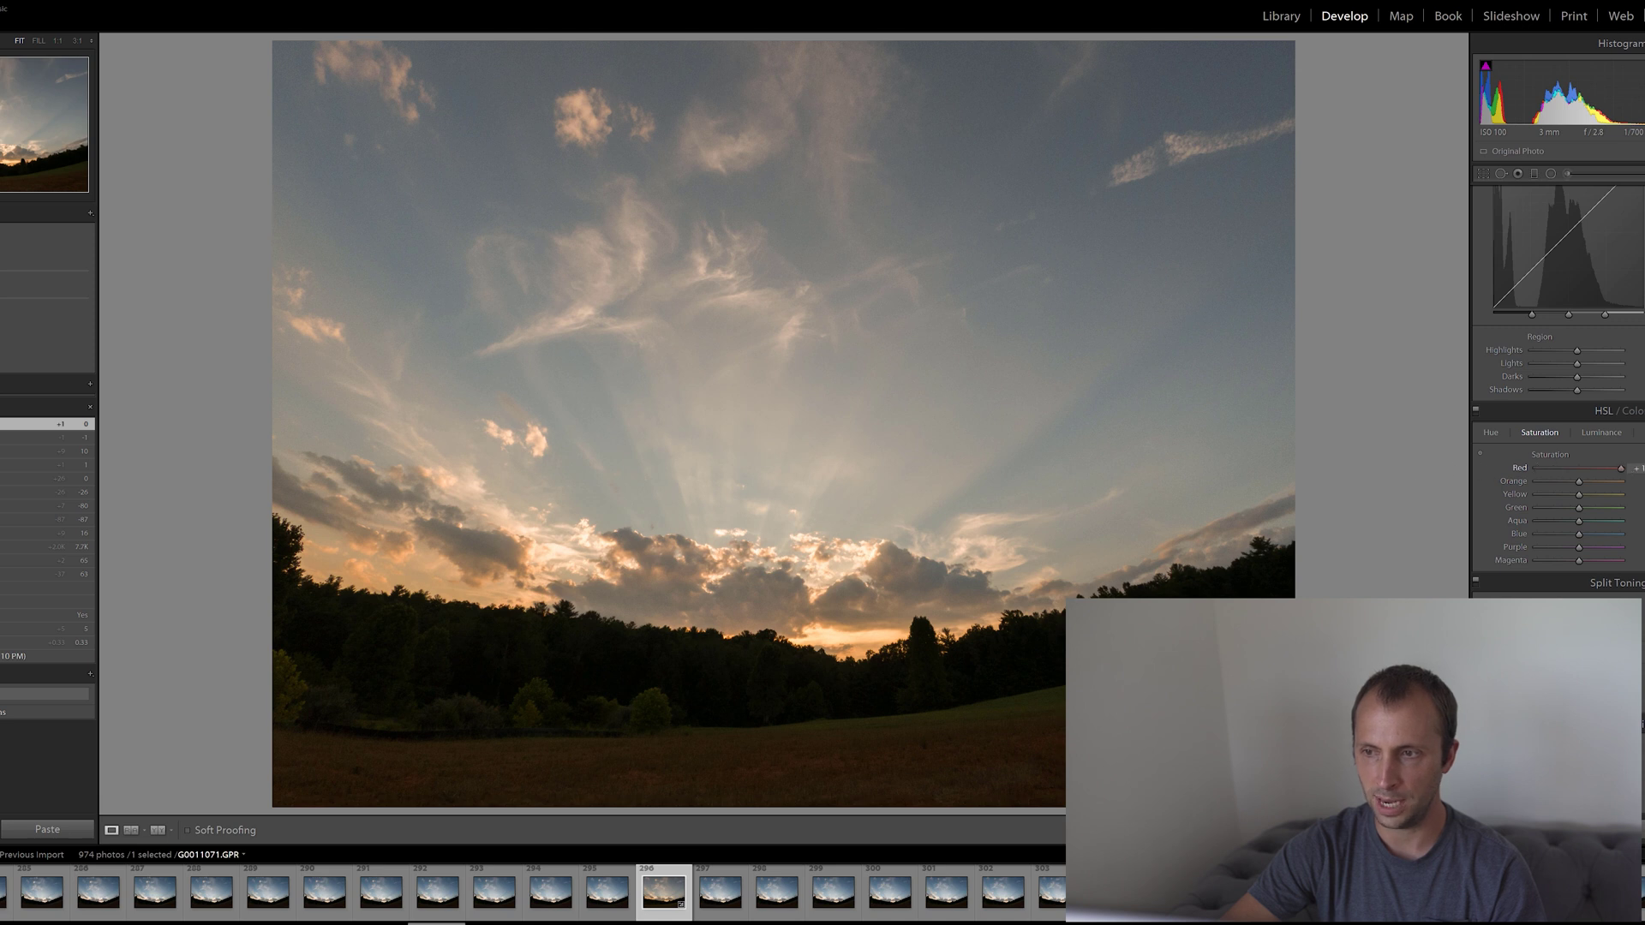
pyautogui.click(1597, 468)
pyautogui.click(1633, 469)
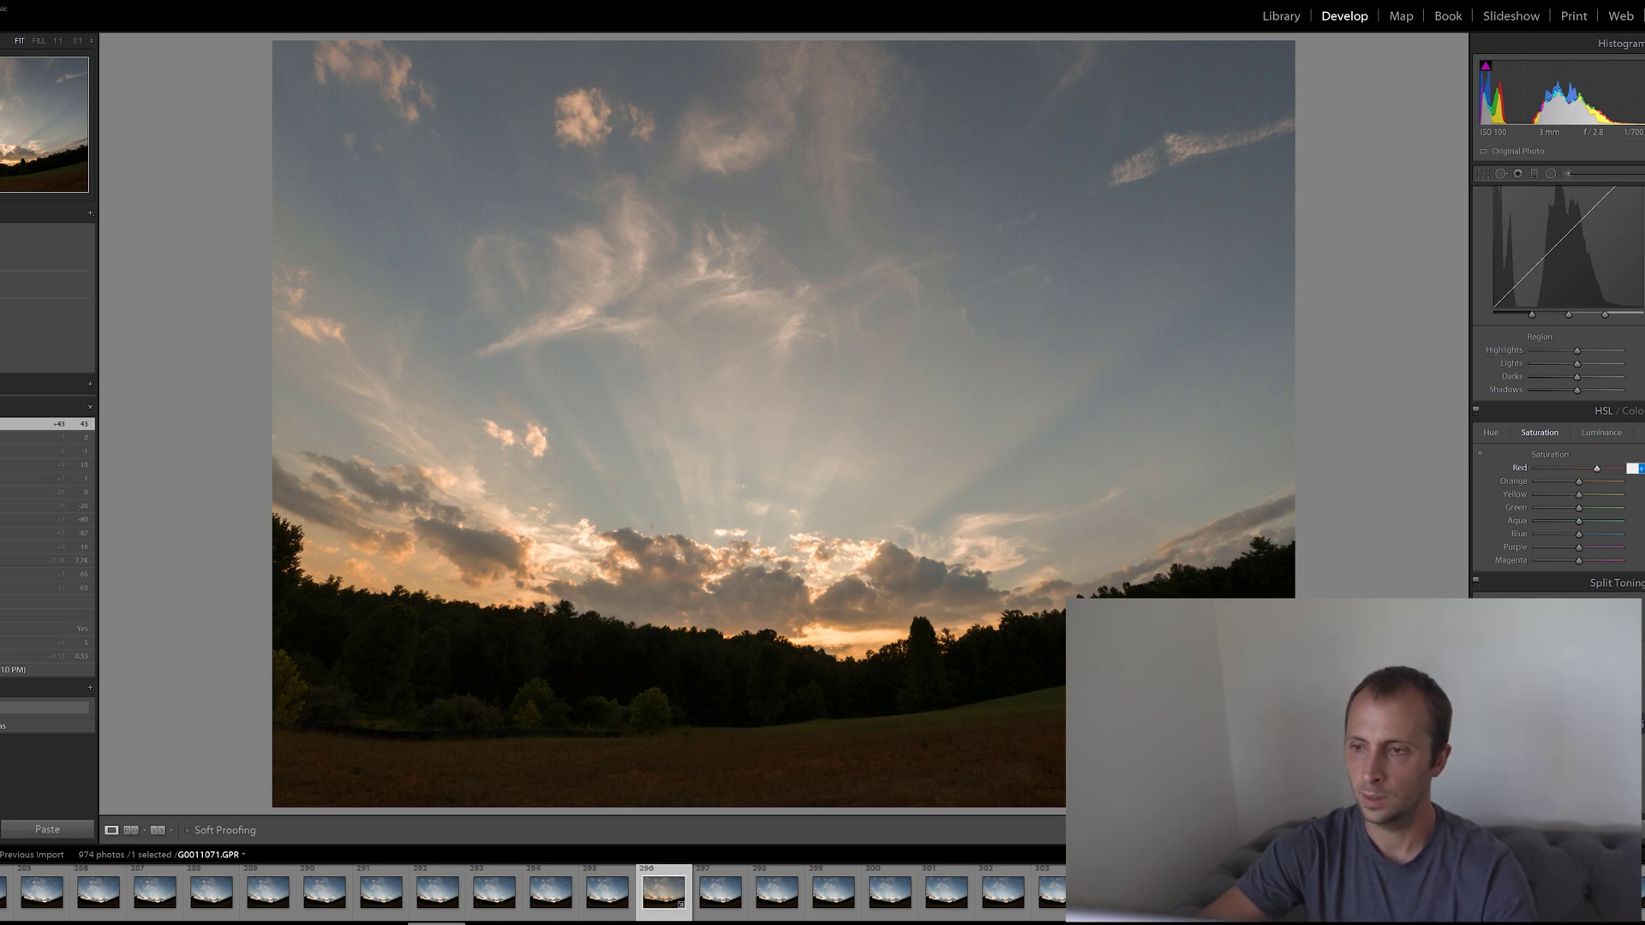
pyautogui.write('0')
pyautogui.press('Return')
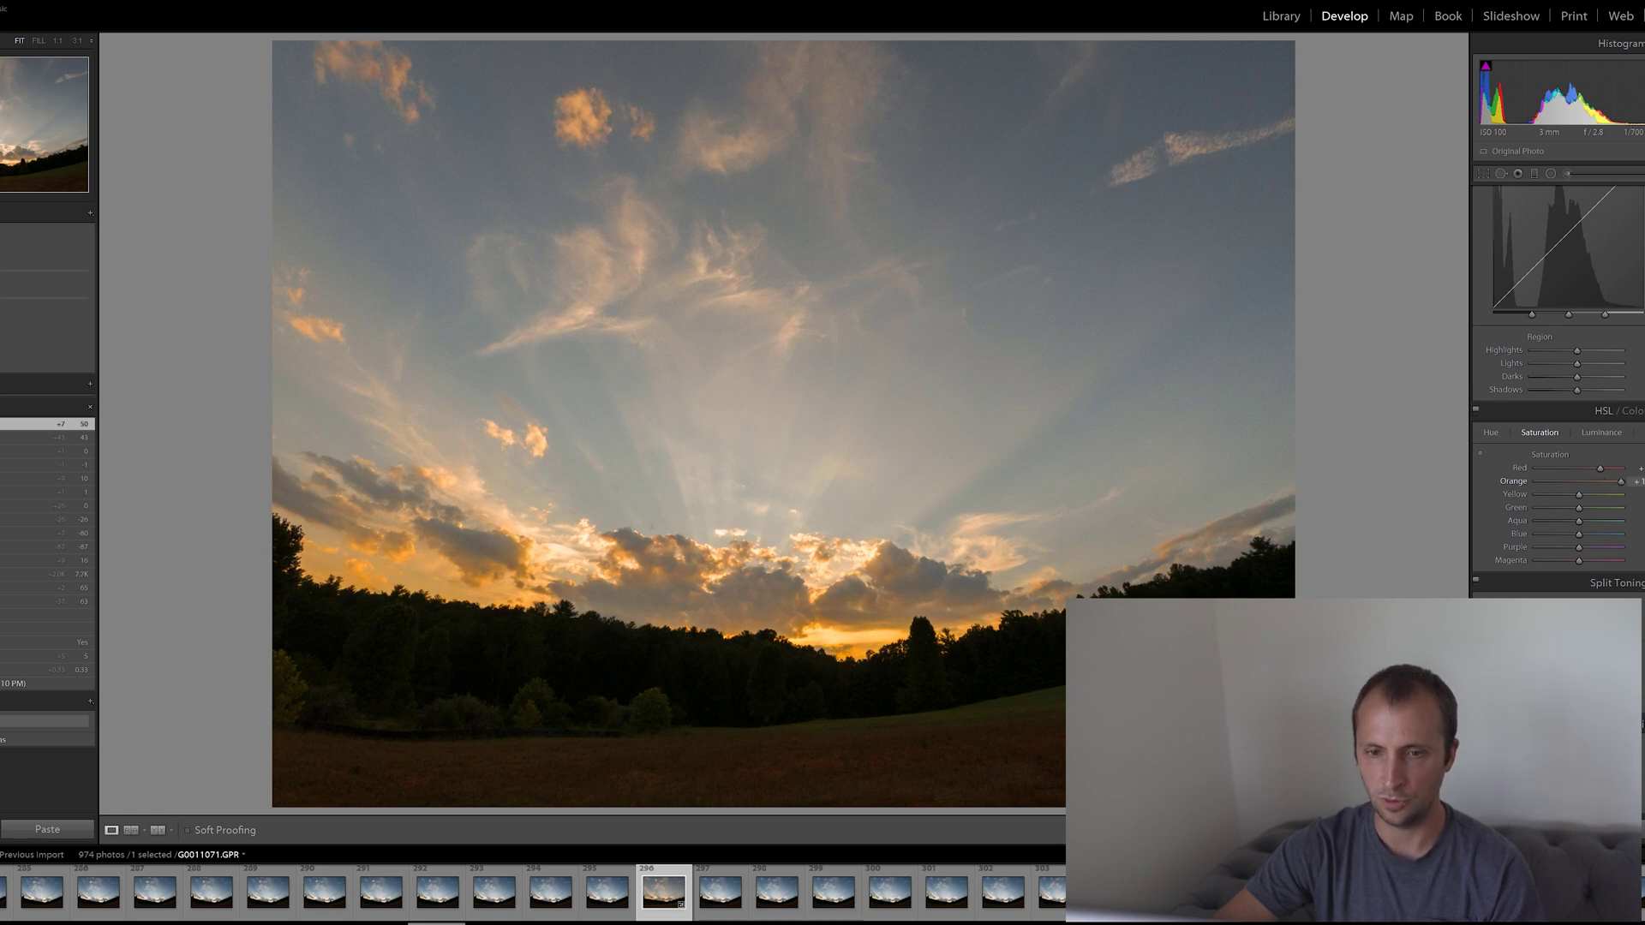
# Compare both extremes of the orange saturation in the HSL adjustments and set it to +60
pyautogui.moveTo(1620, 480); pyautogui.dragTo(1491, 481)
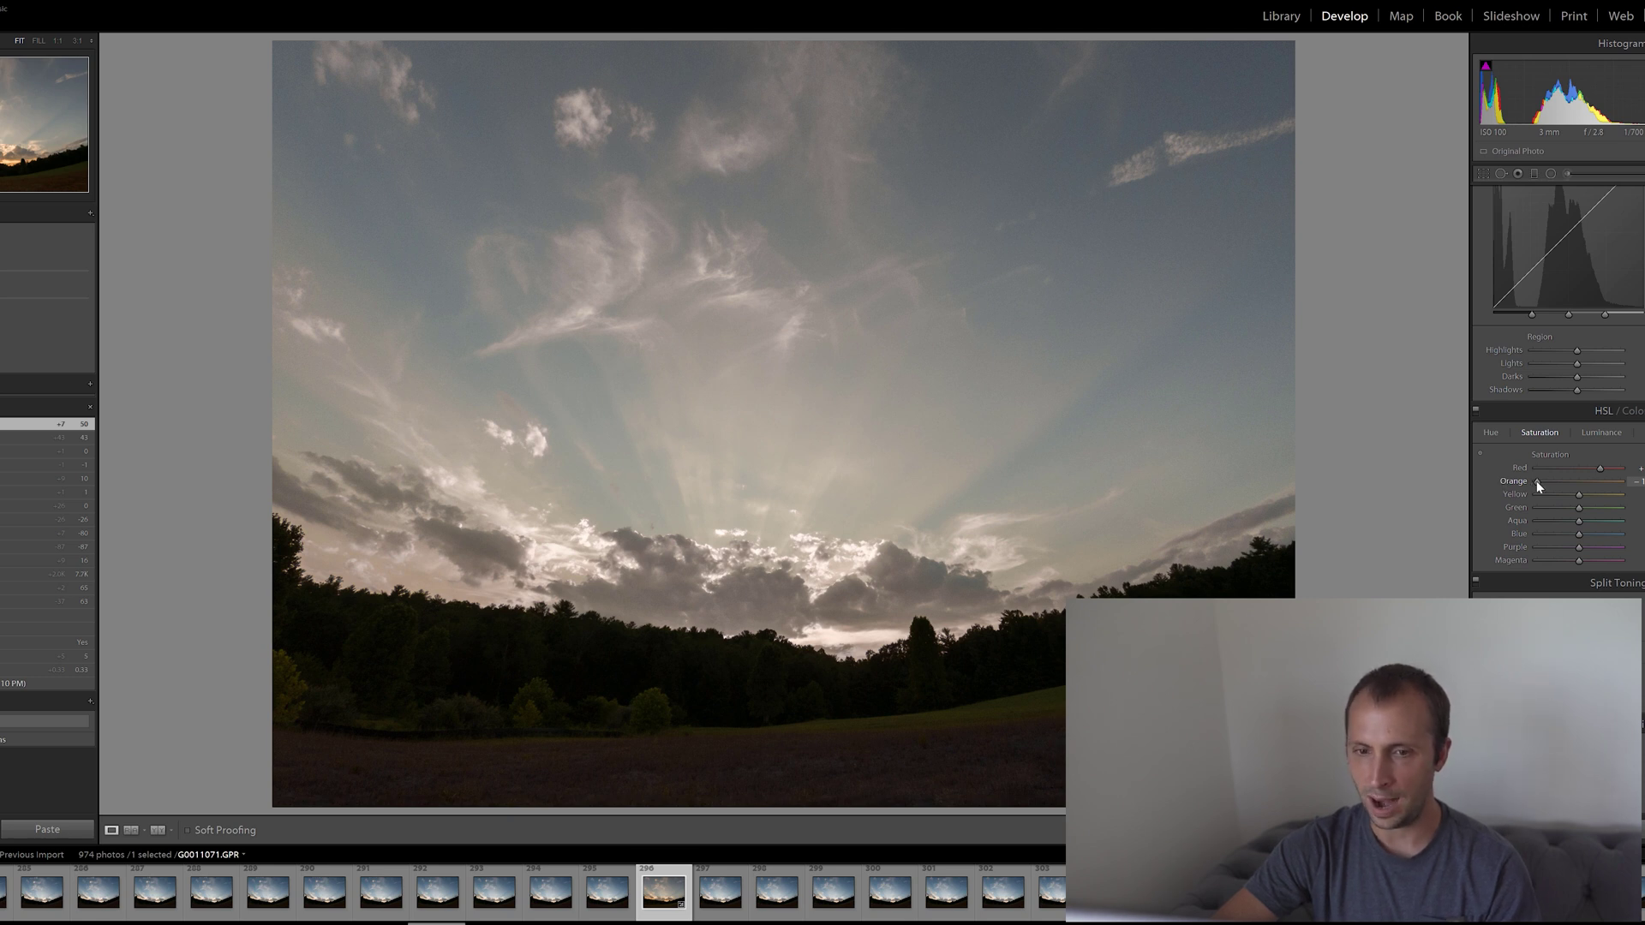
pyautogui.moveTo(1558, 482); pyautogui.dragTo(1602, 481)
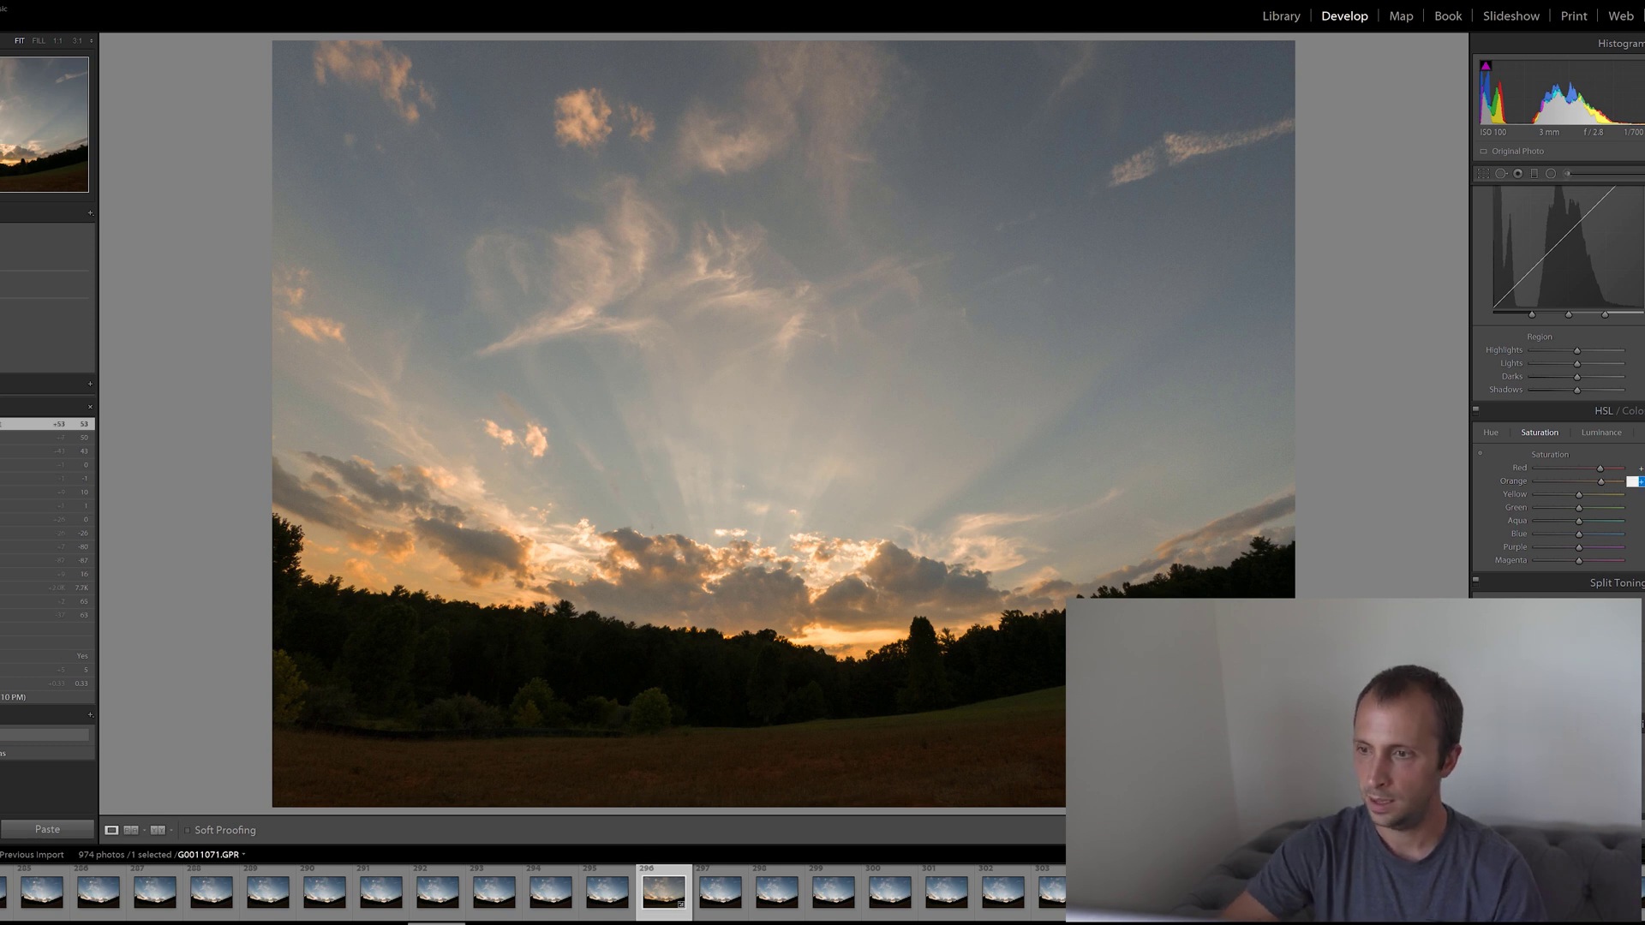
pyautogui.write('60')
pyautogui.press('Return')
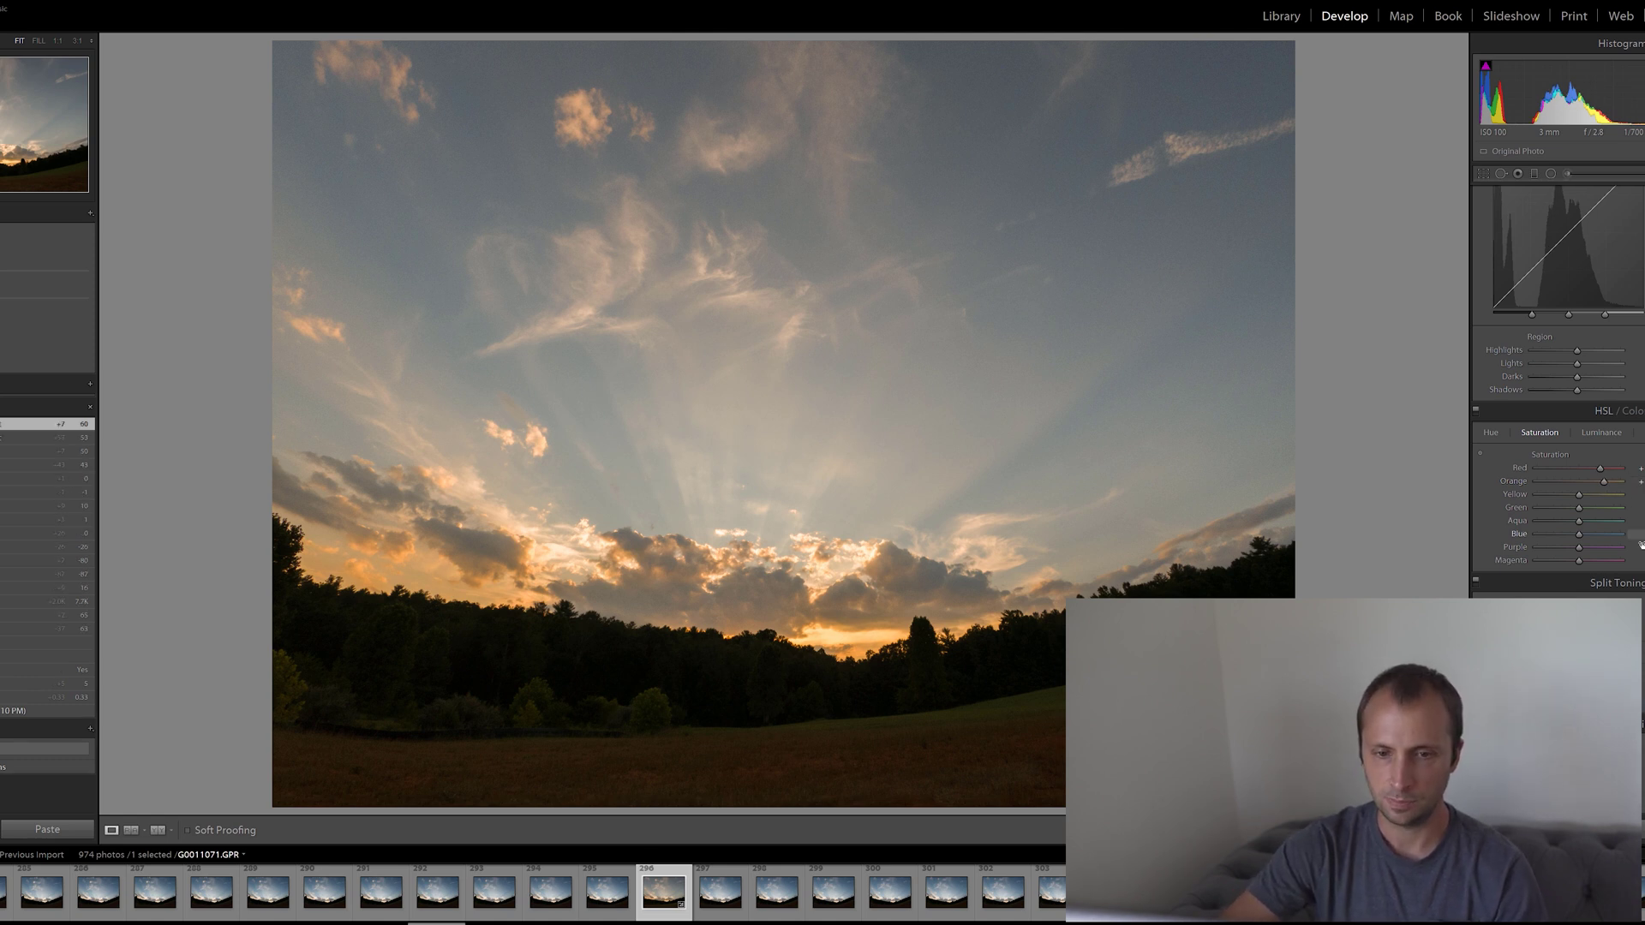
# Compare both extremes of the yellow saturation in the HSL adjustments and set it to +40
pyautogui.moveTo(1597, 495); pyautogui.dragTo(1621, 495)
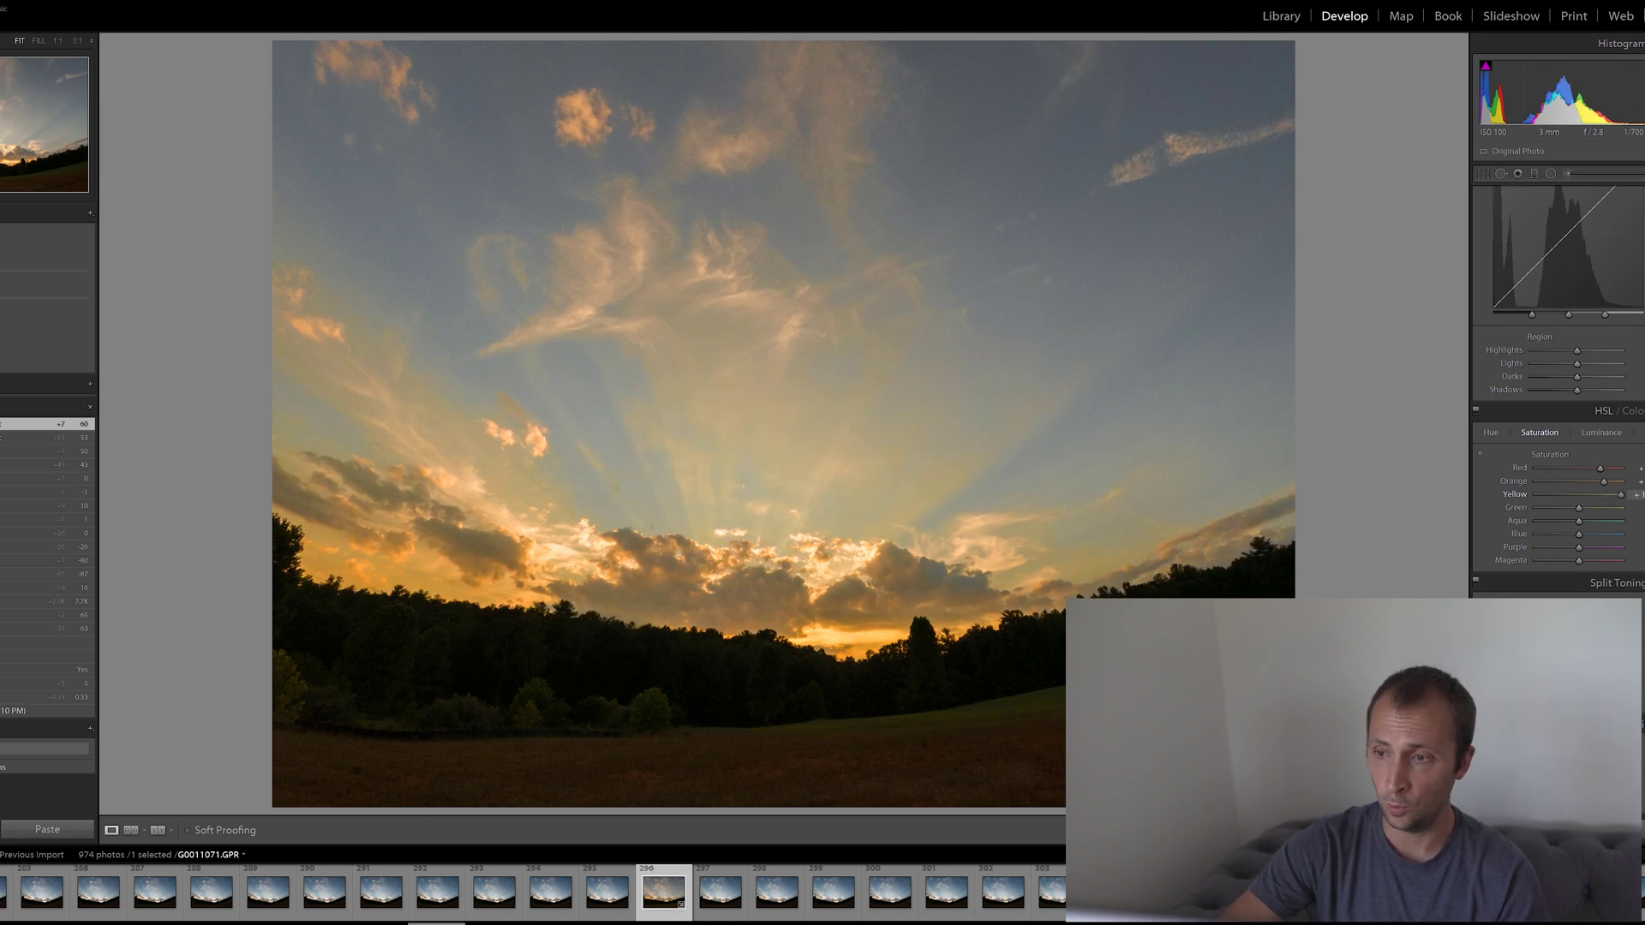
pyautogui.moveTo(1621, 496); pyautogui.dragTo(1507, 495)
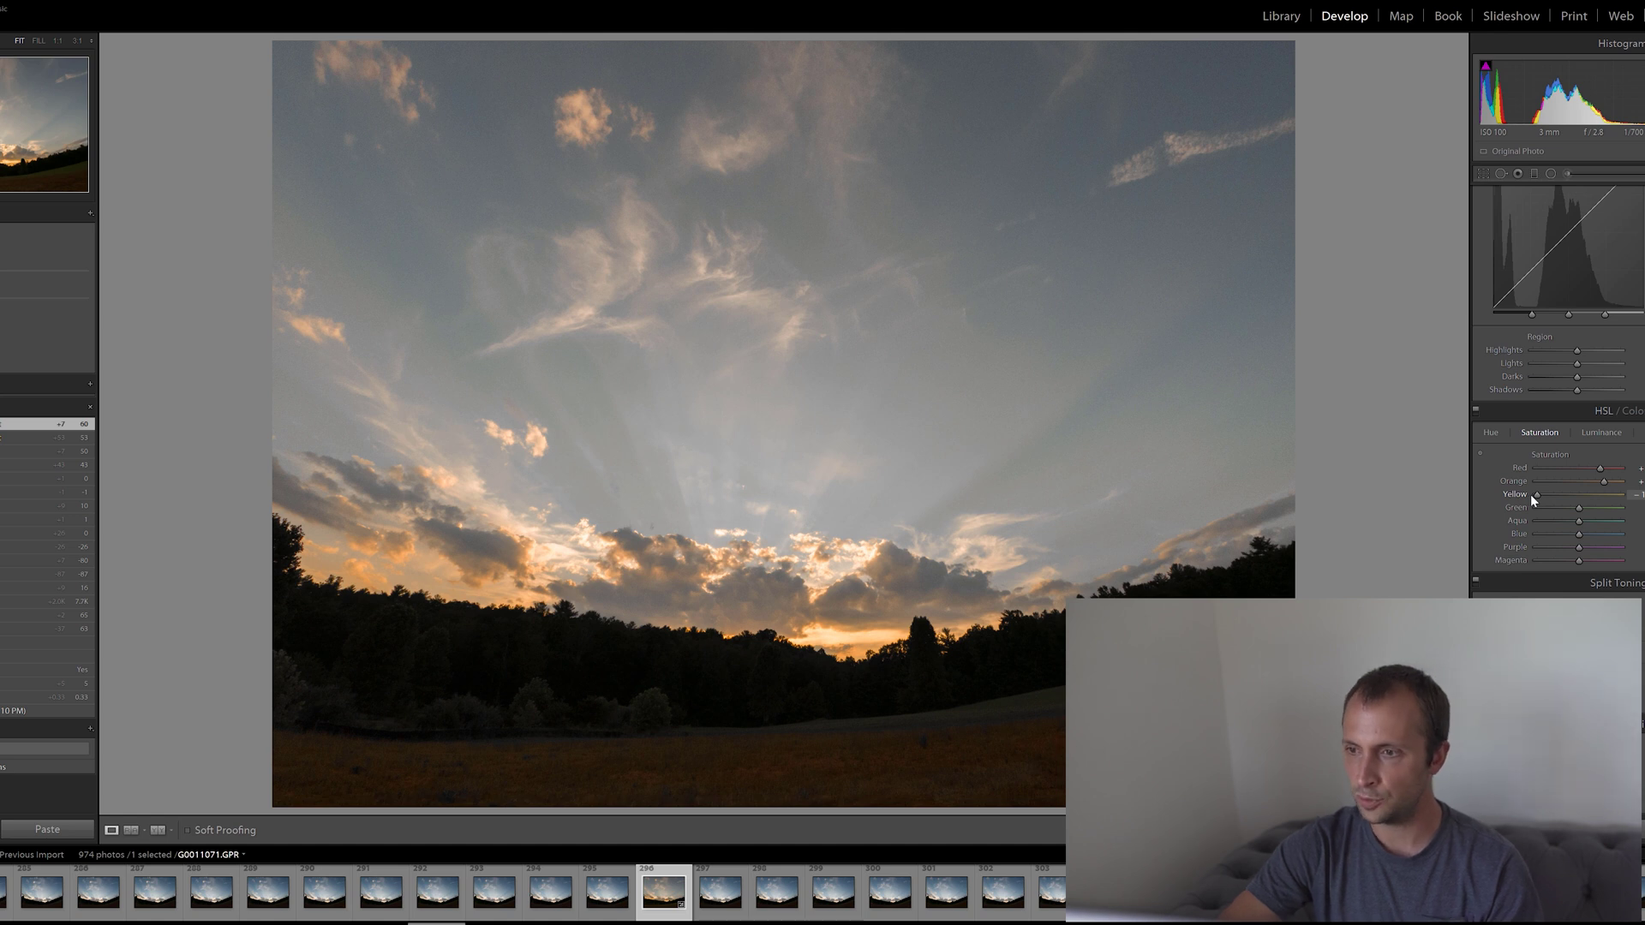
pyautogui.moveTo(1540, 495); pyautogui.dragTo(1590, 495)
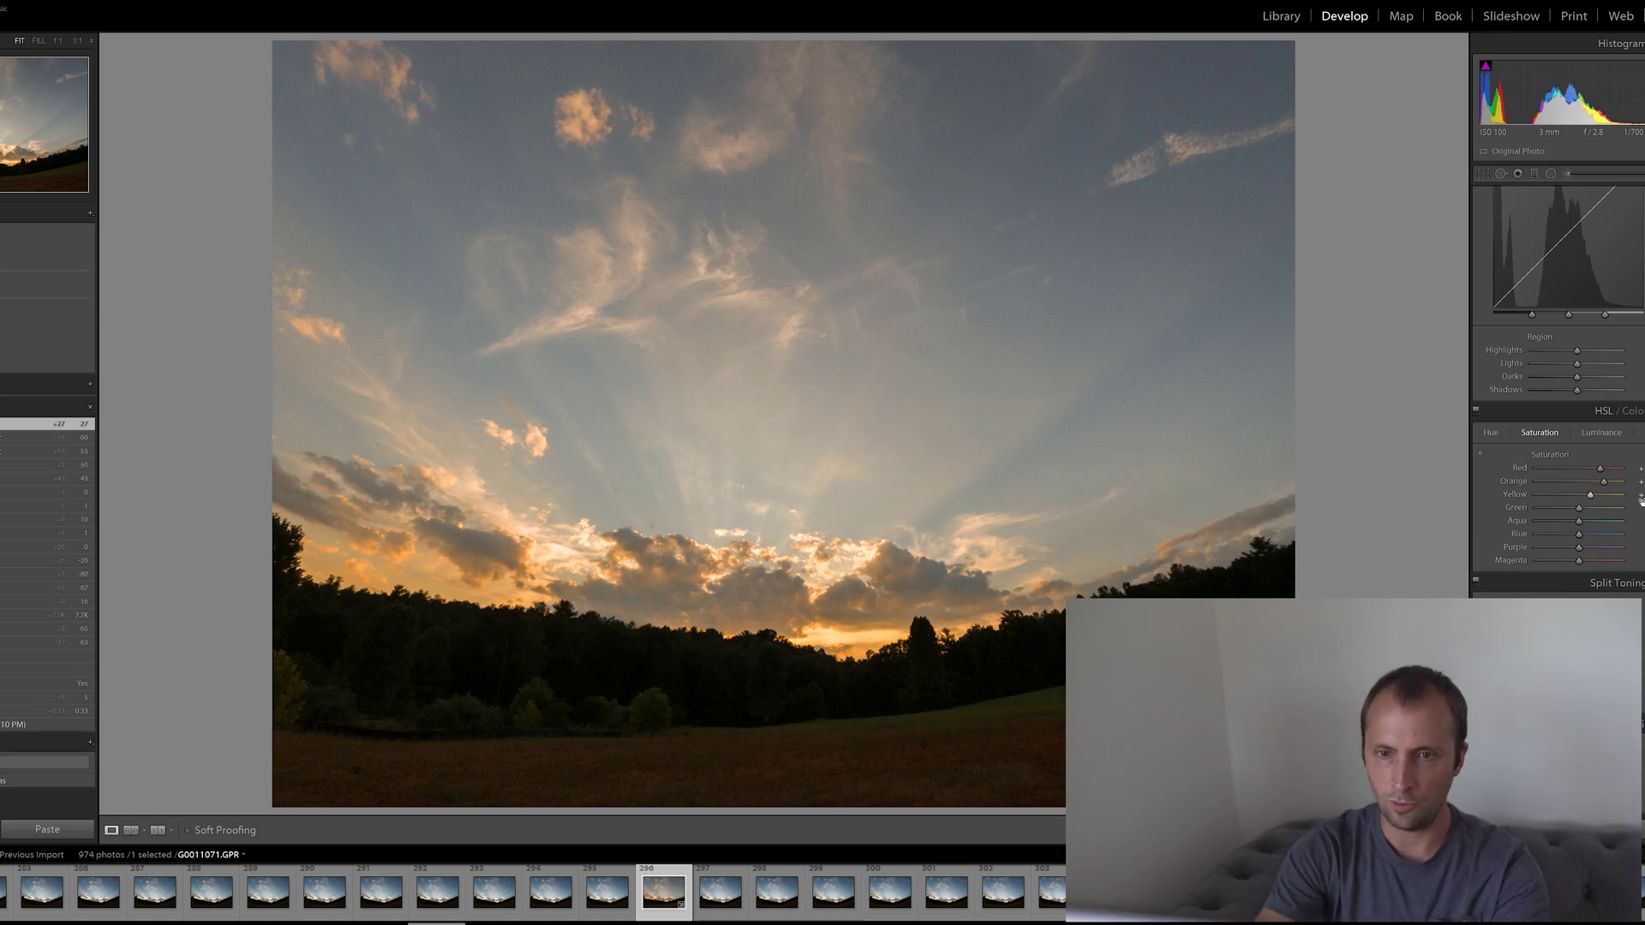
pyautogui.click(1638, 495)
pyautogui.write('40')
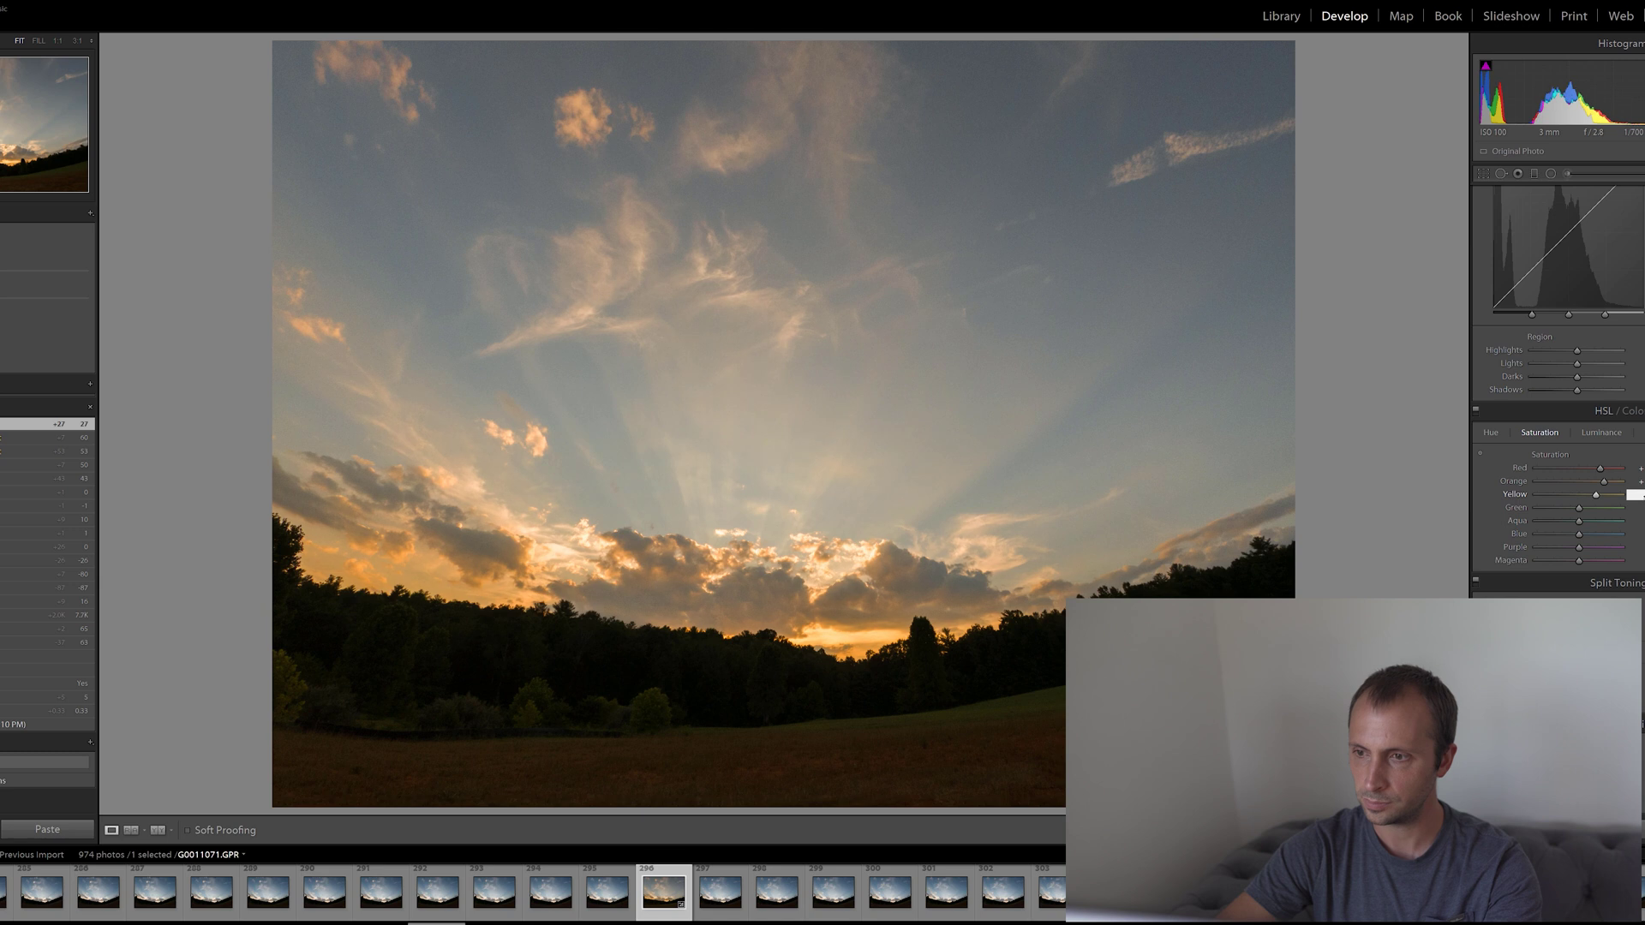
pyautogui.press('Return')
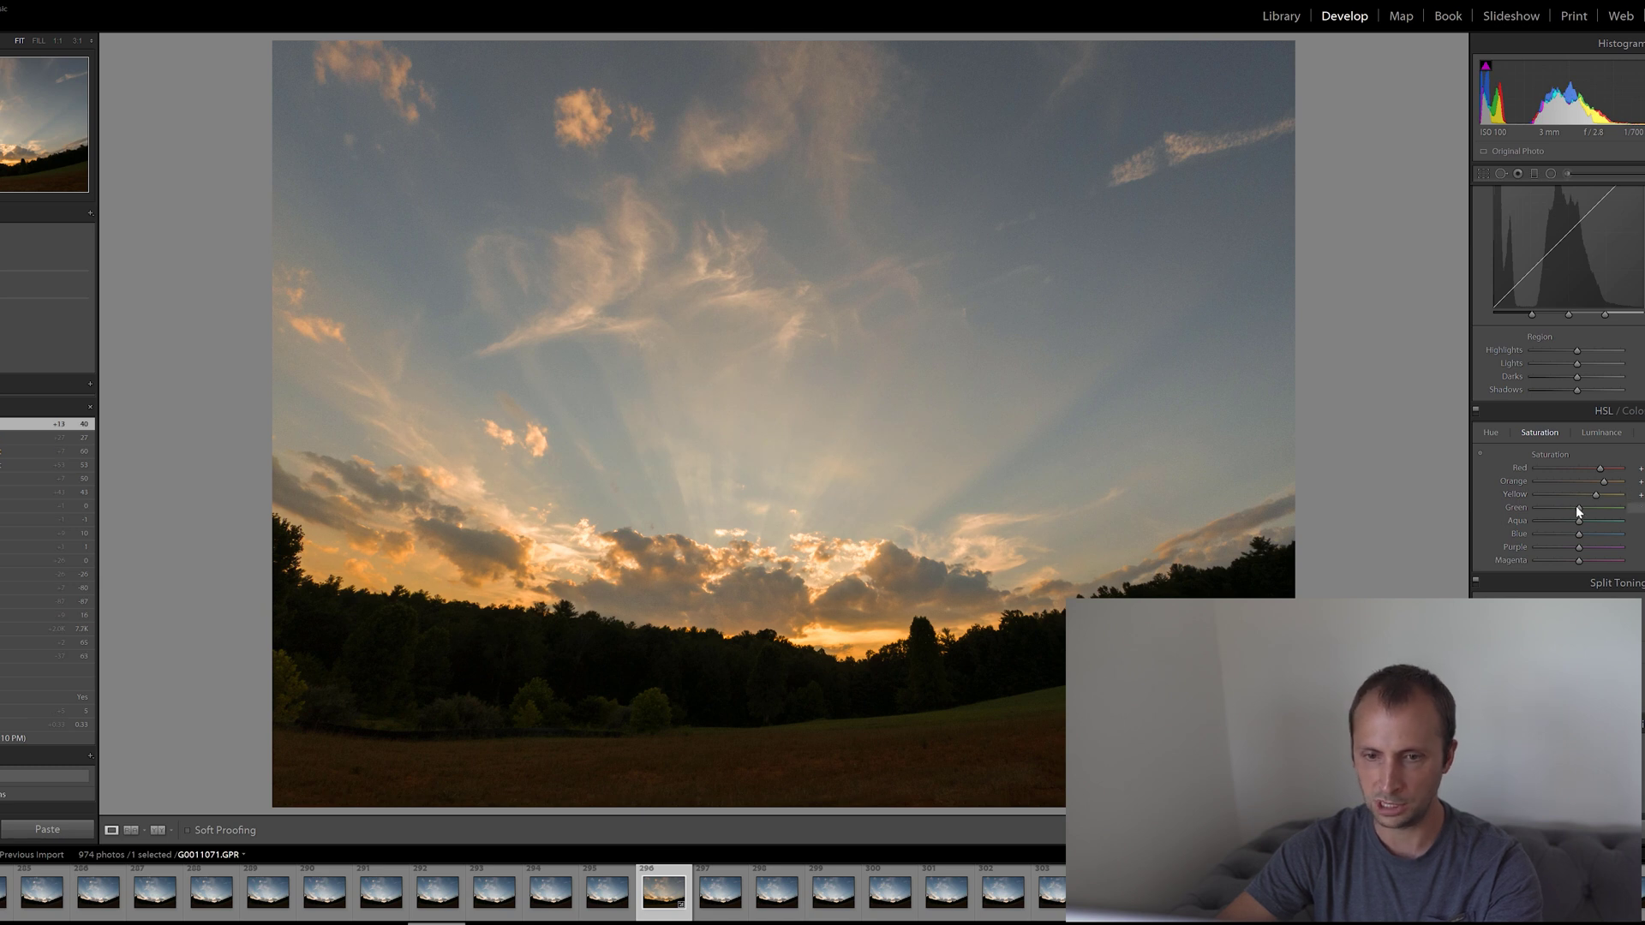
# Try higher and lower green saturation in the HSL adjustments and return it to 0
pyautogui.moveTo(1580, 507); pyautogui.dragTo(1621, 507)
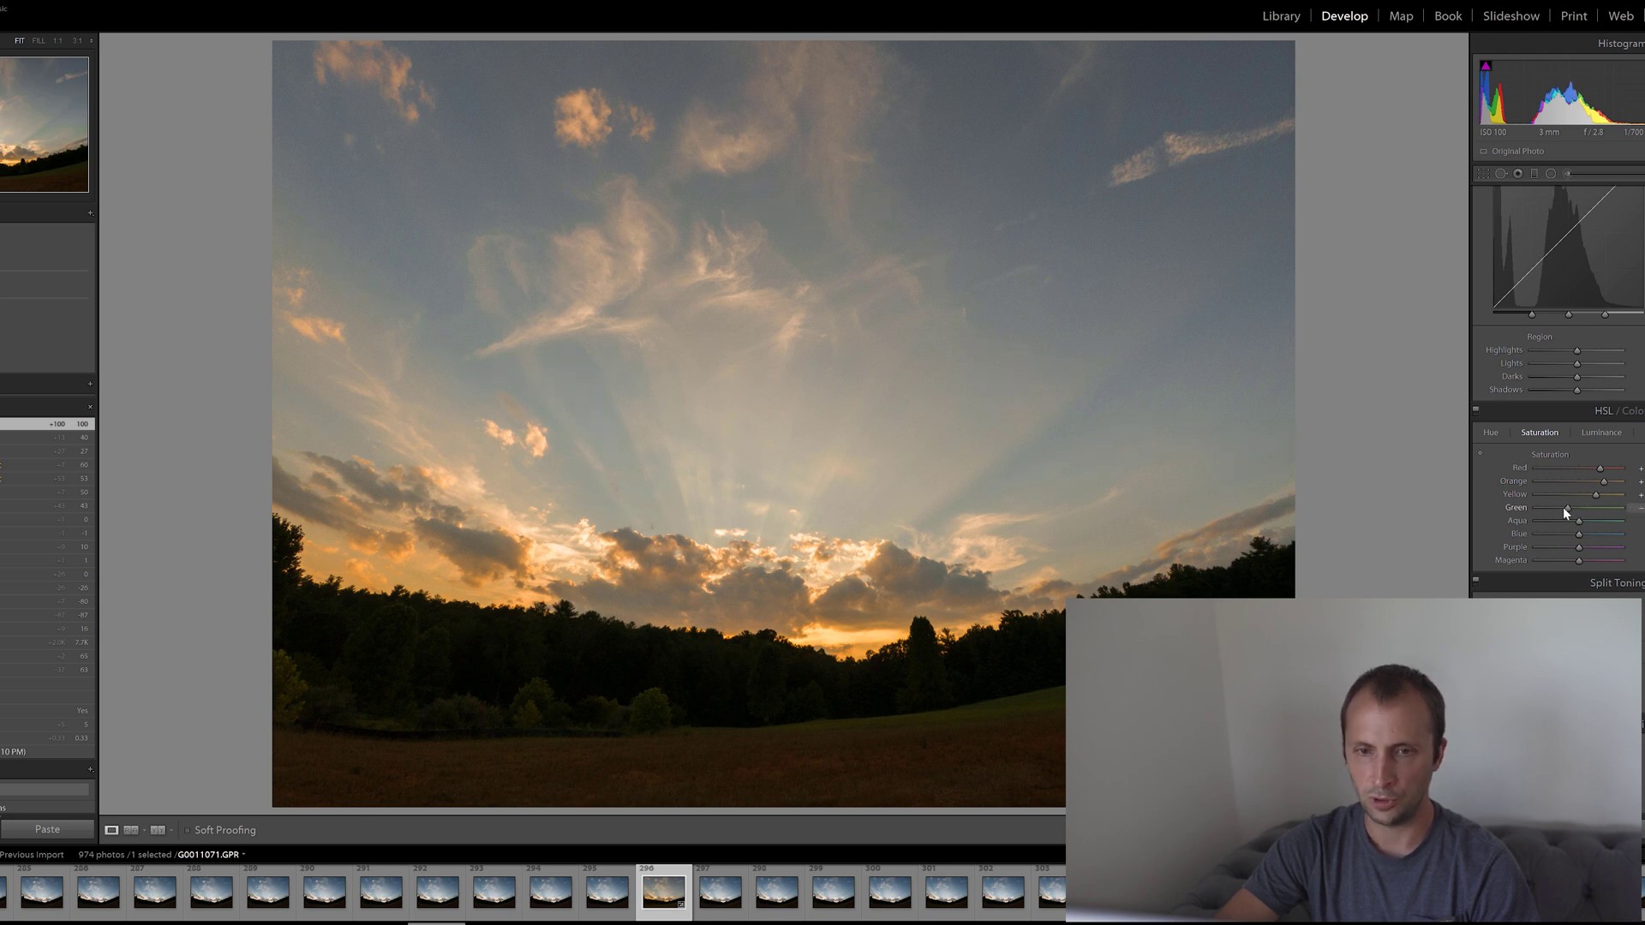
pyautogui.moveTo(1560, 508); pyautogui.dragTo(1571, 508)
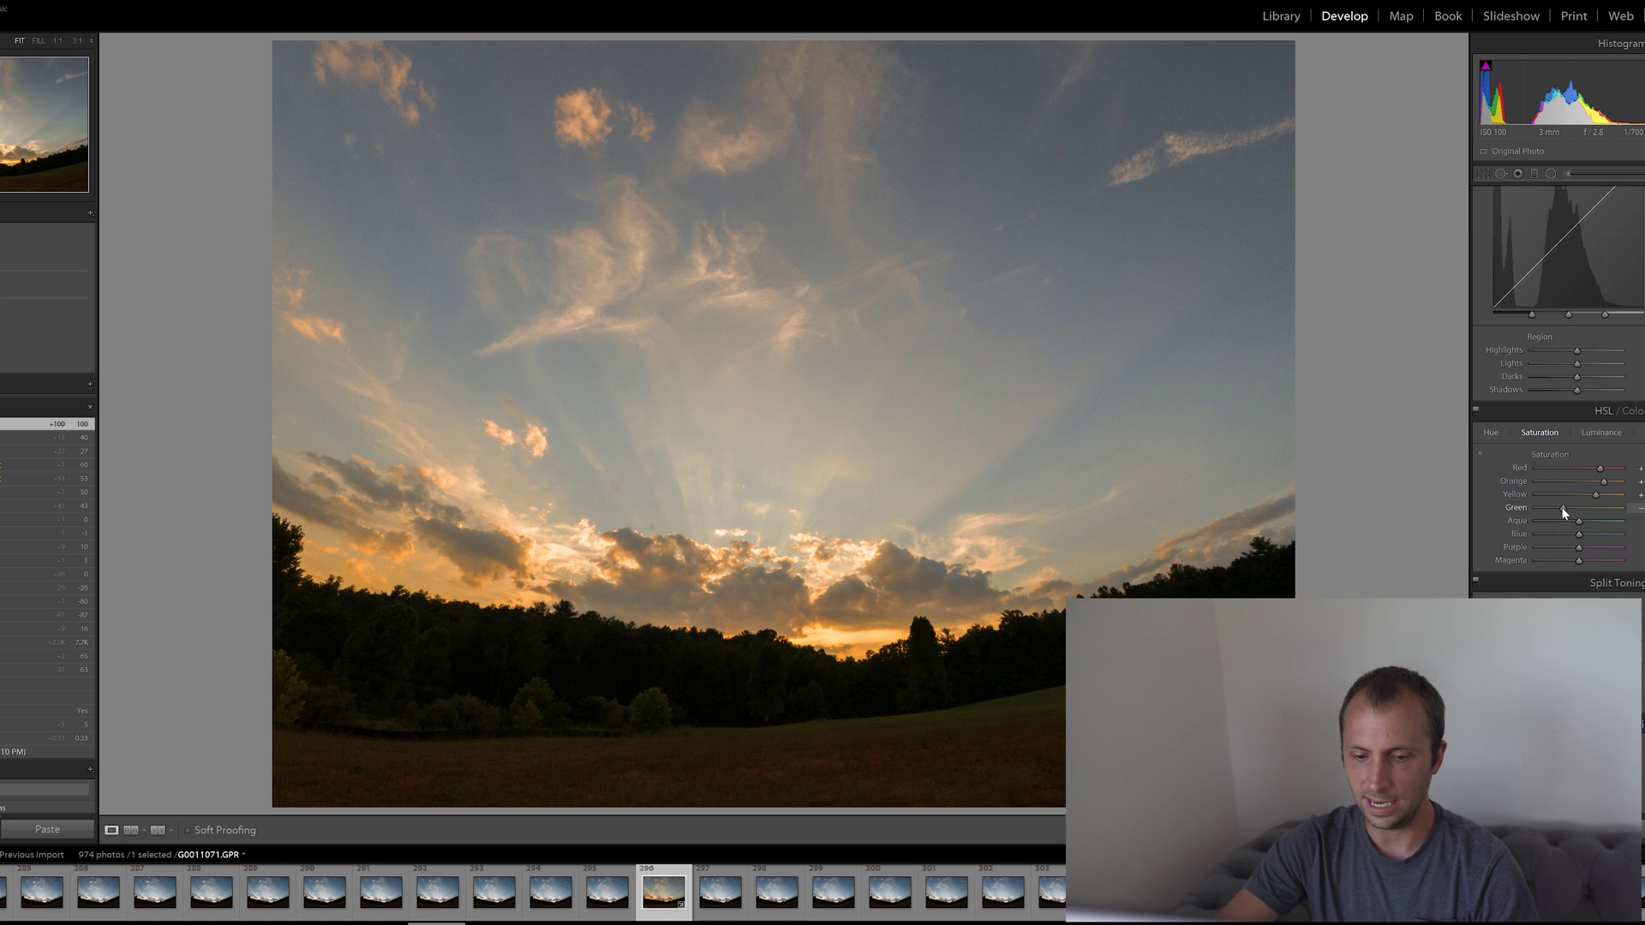
pyautogui.click(1631, 509)
pyautogui.write('0')
pyautogui.press('Return')
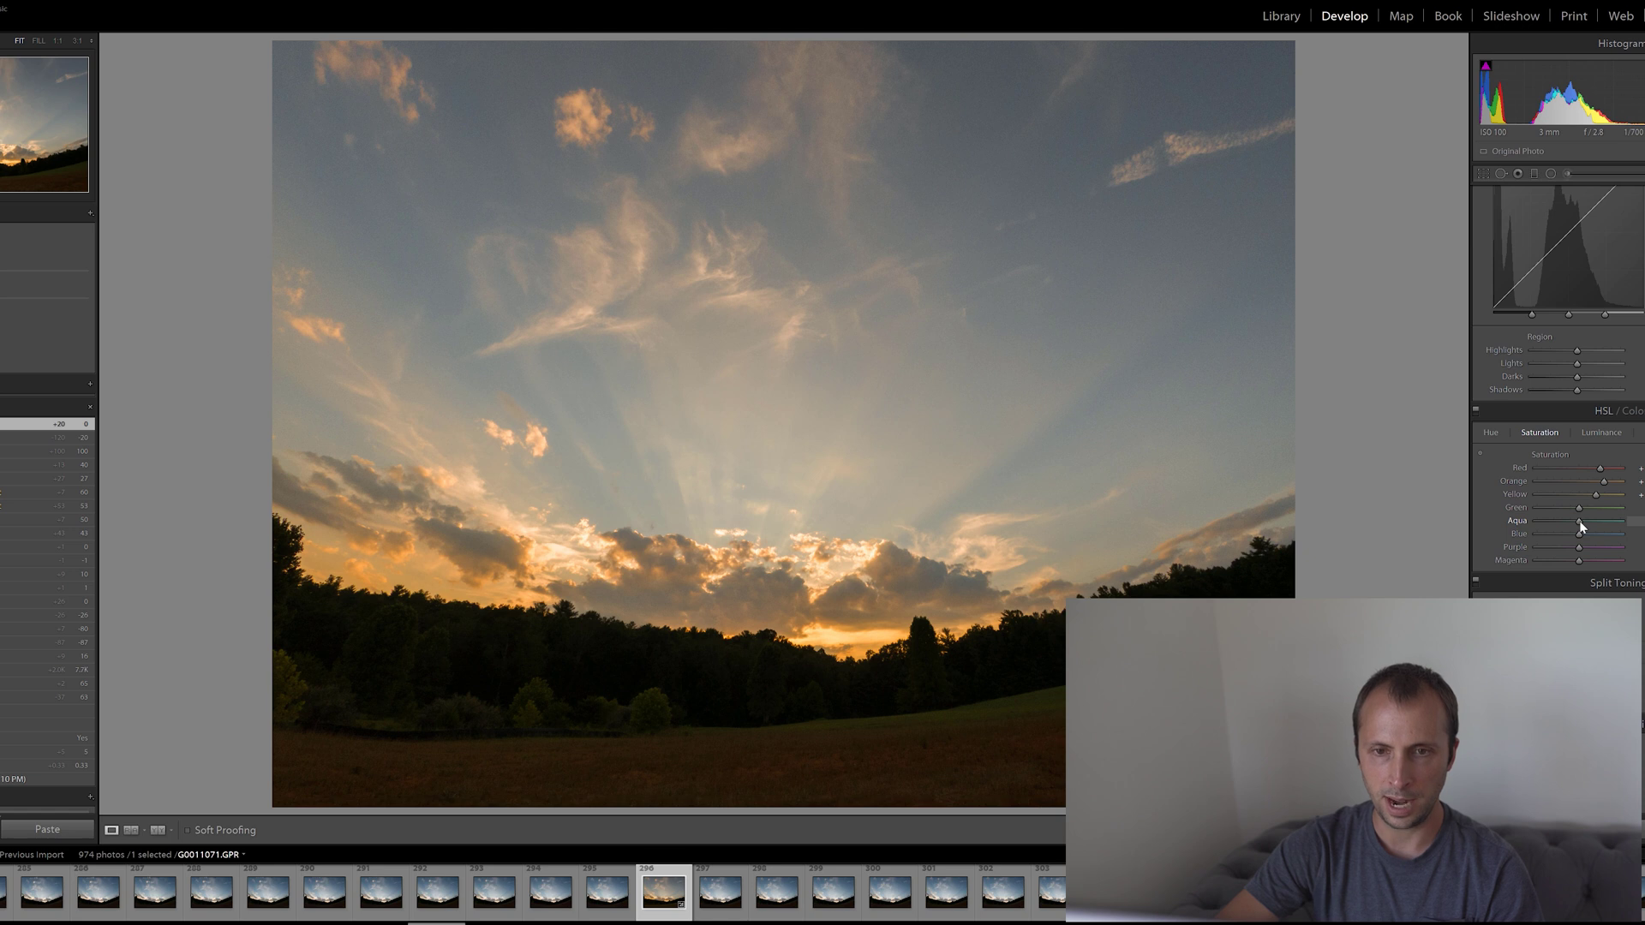
# Test the aqua saturation at its maximum in the HSL adjustments and set it to +15
pyautogui.moveTo(1602, 522); pyautogui.dragTo(1620, 521)
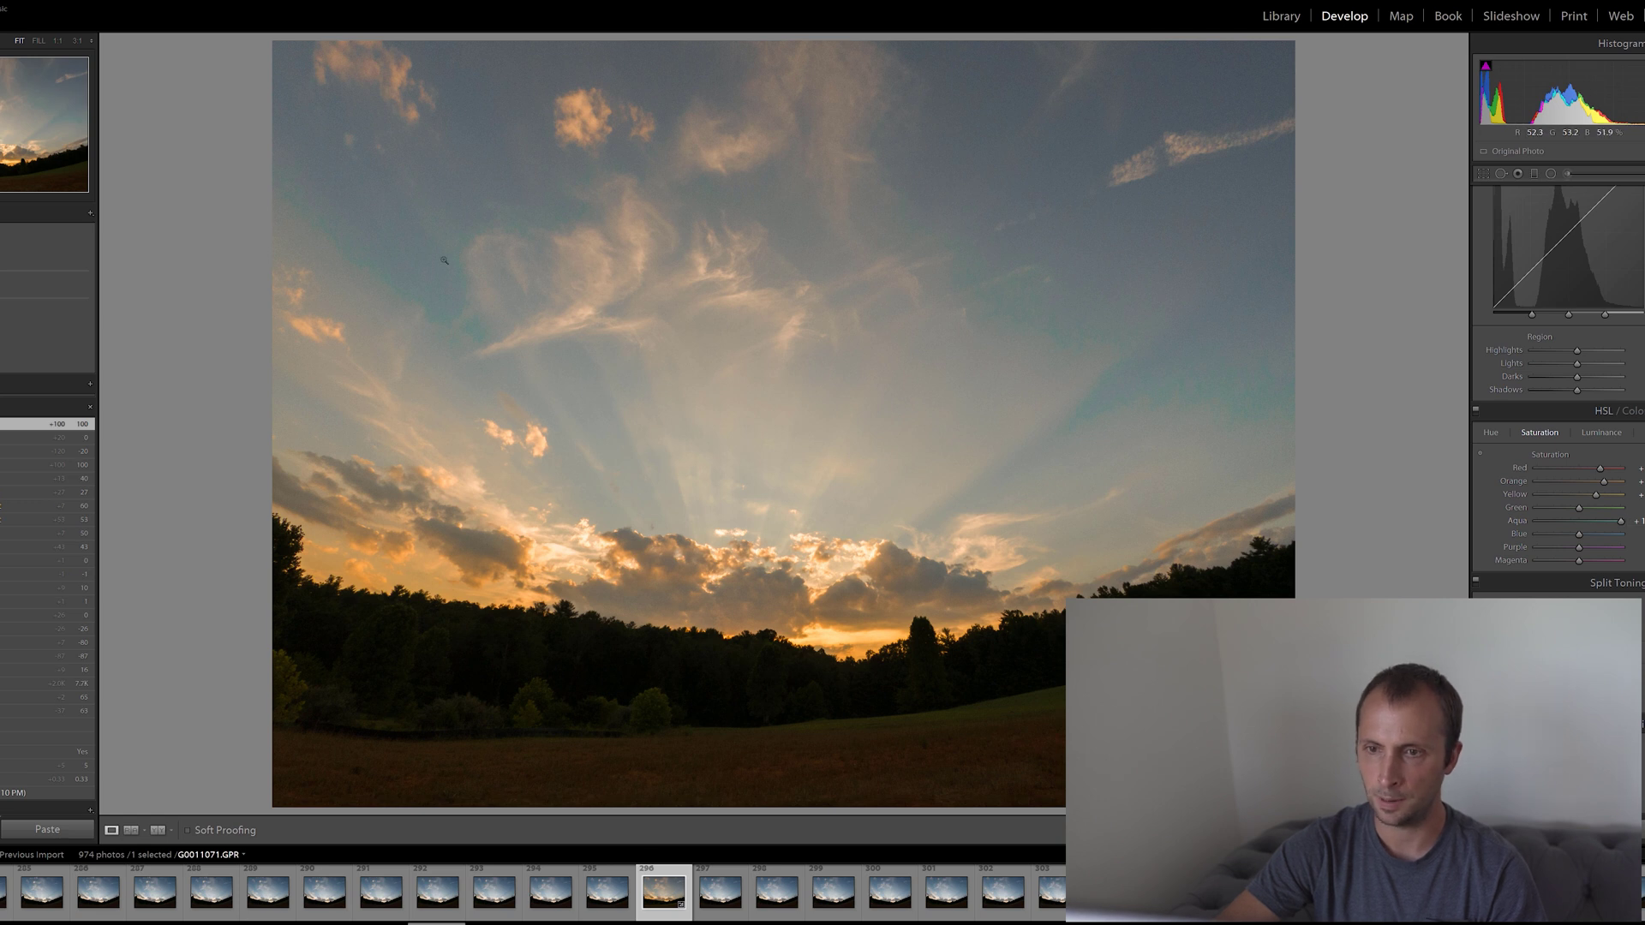
pyautogui.moveTo(1619, 522); pyautogui.dragTo(1590, 523)
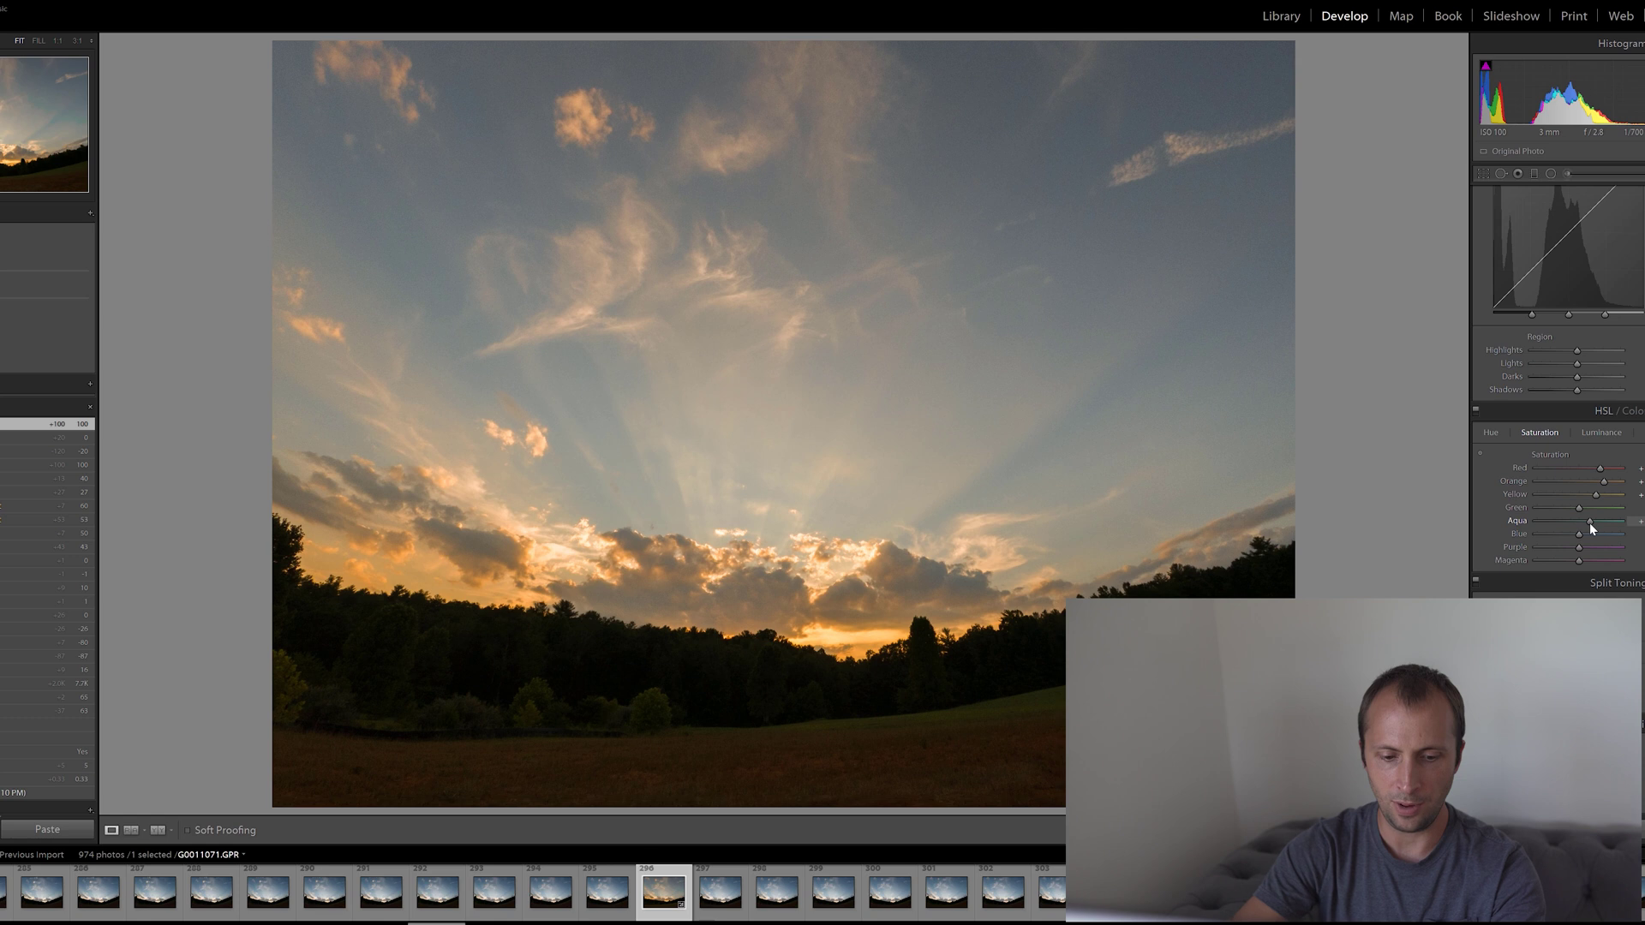
pyautogui.doubleClick(1638, 521)
pyautogui.press('Return')
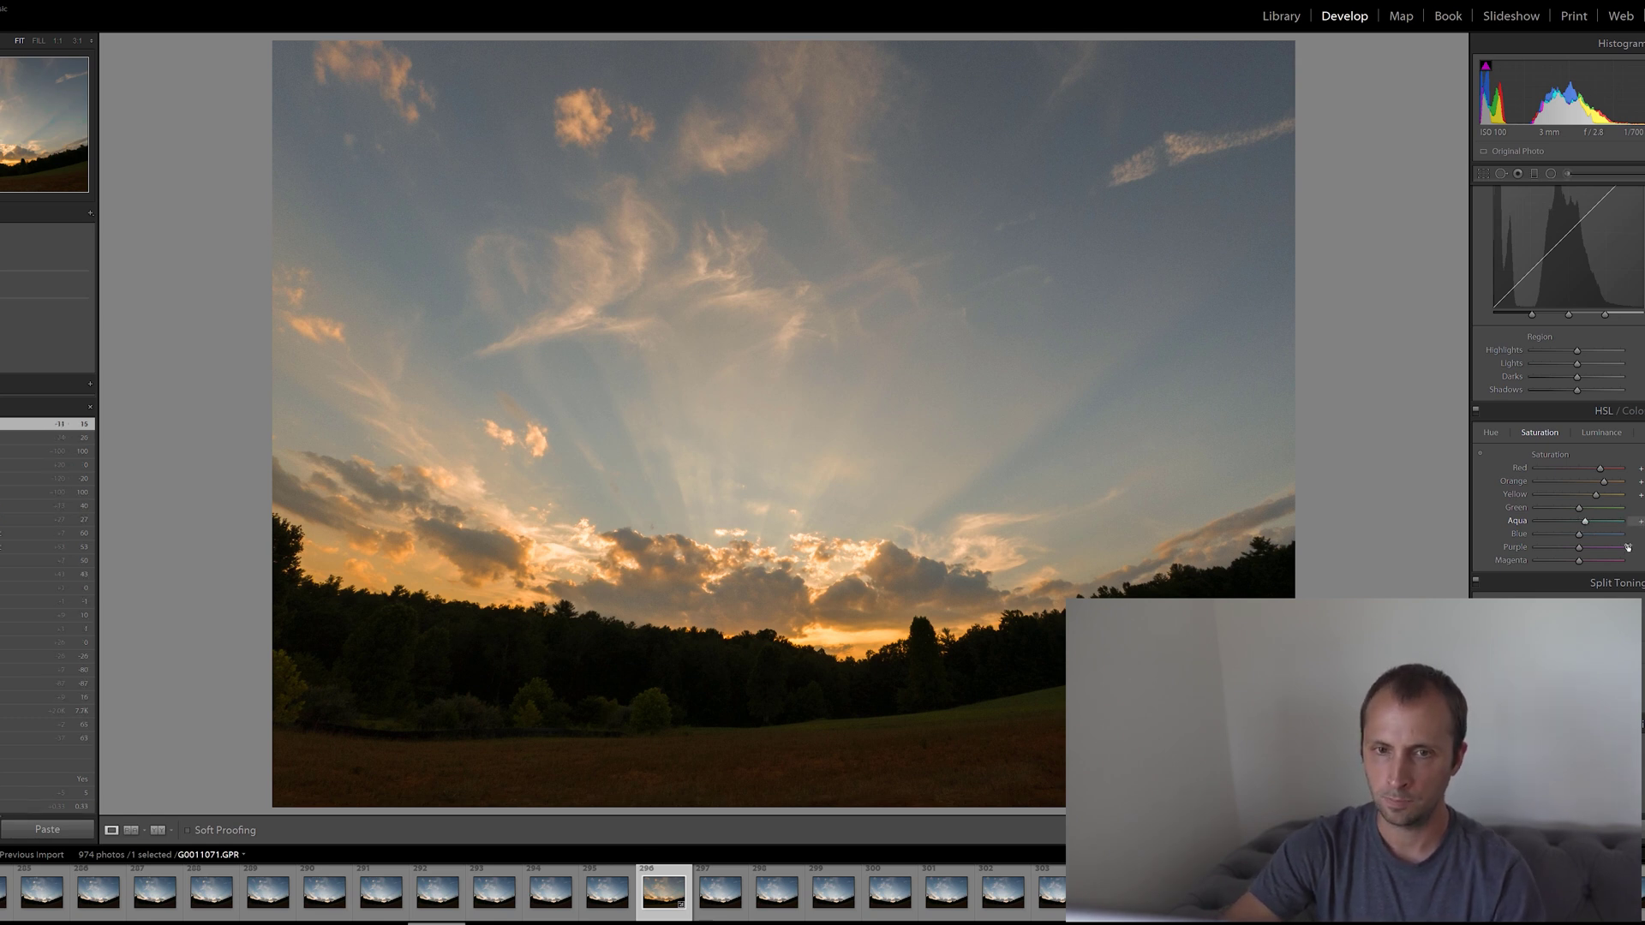
# Try both extremes of the blue saturation in the HSL adjustments and return it to 0
pyautogui.moveTo(1582, 540); pyautogui.dragTo(1638, 541)
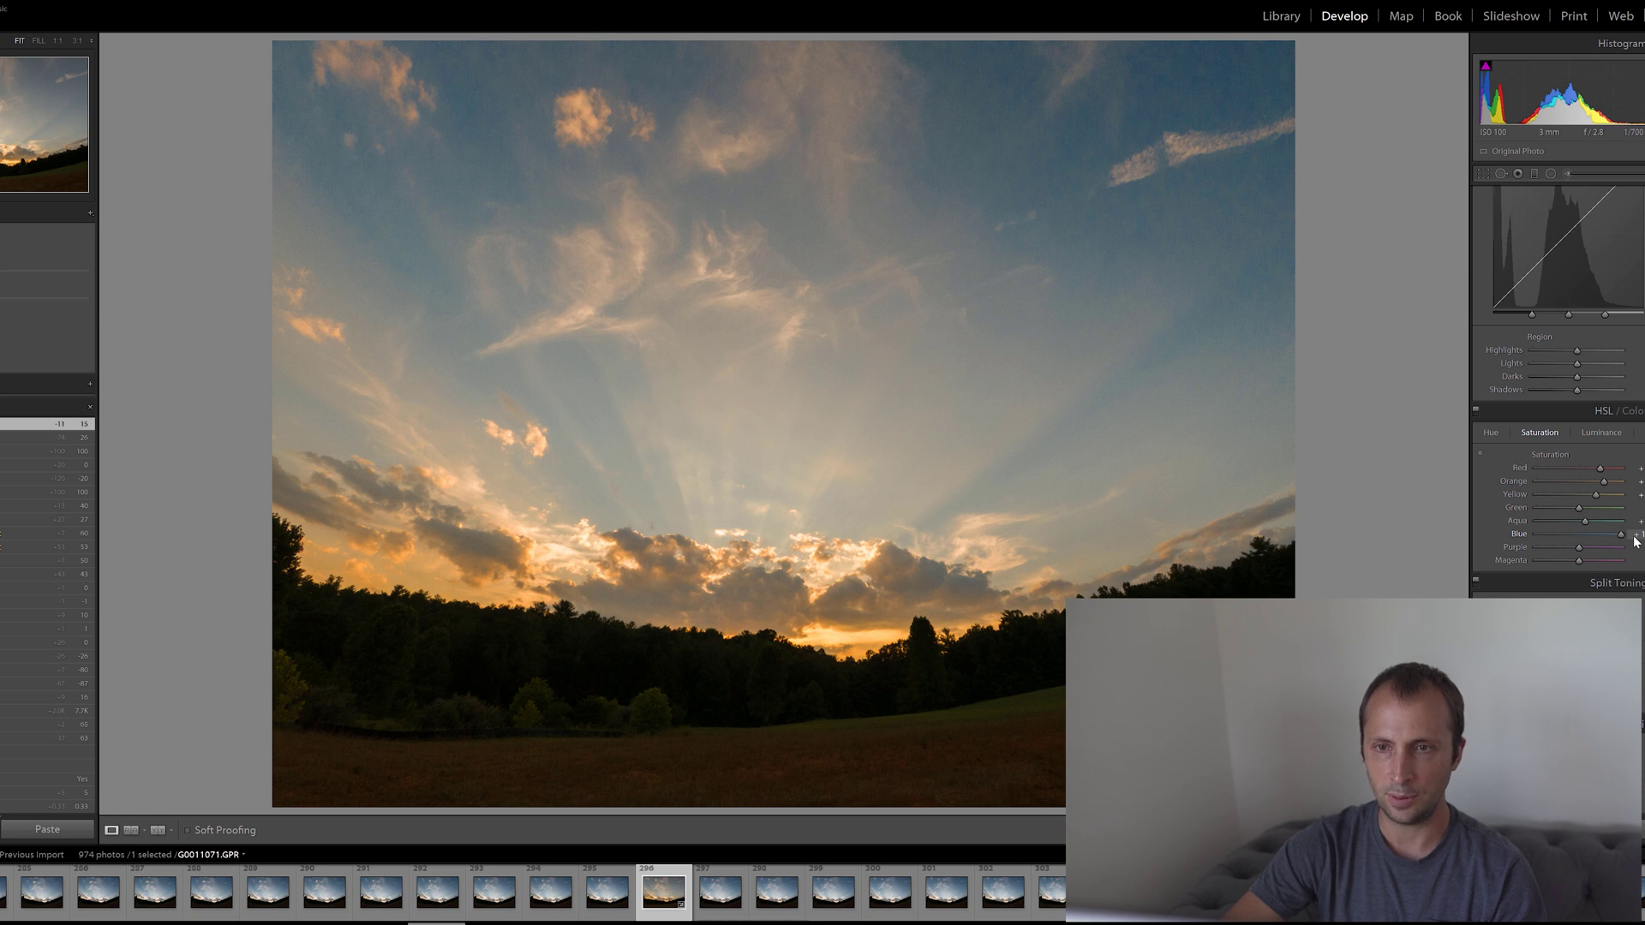
pyautogui.moveTo(1621, 535); pyautogui.dragTo(1457, 545)
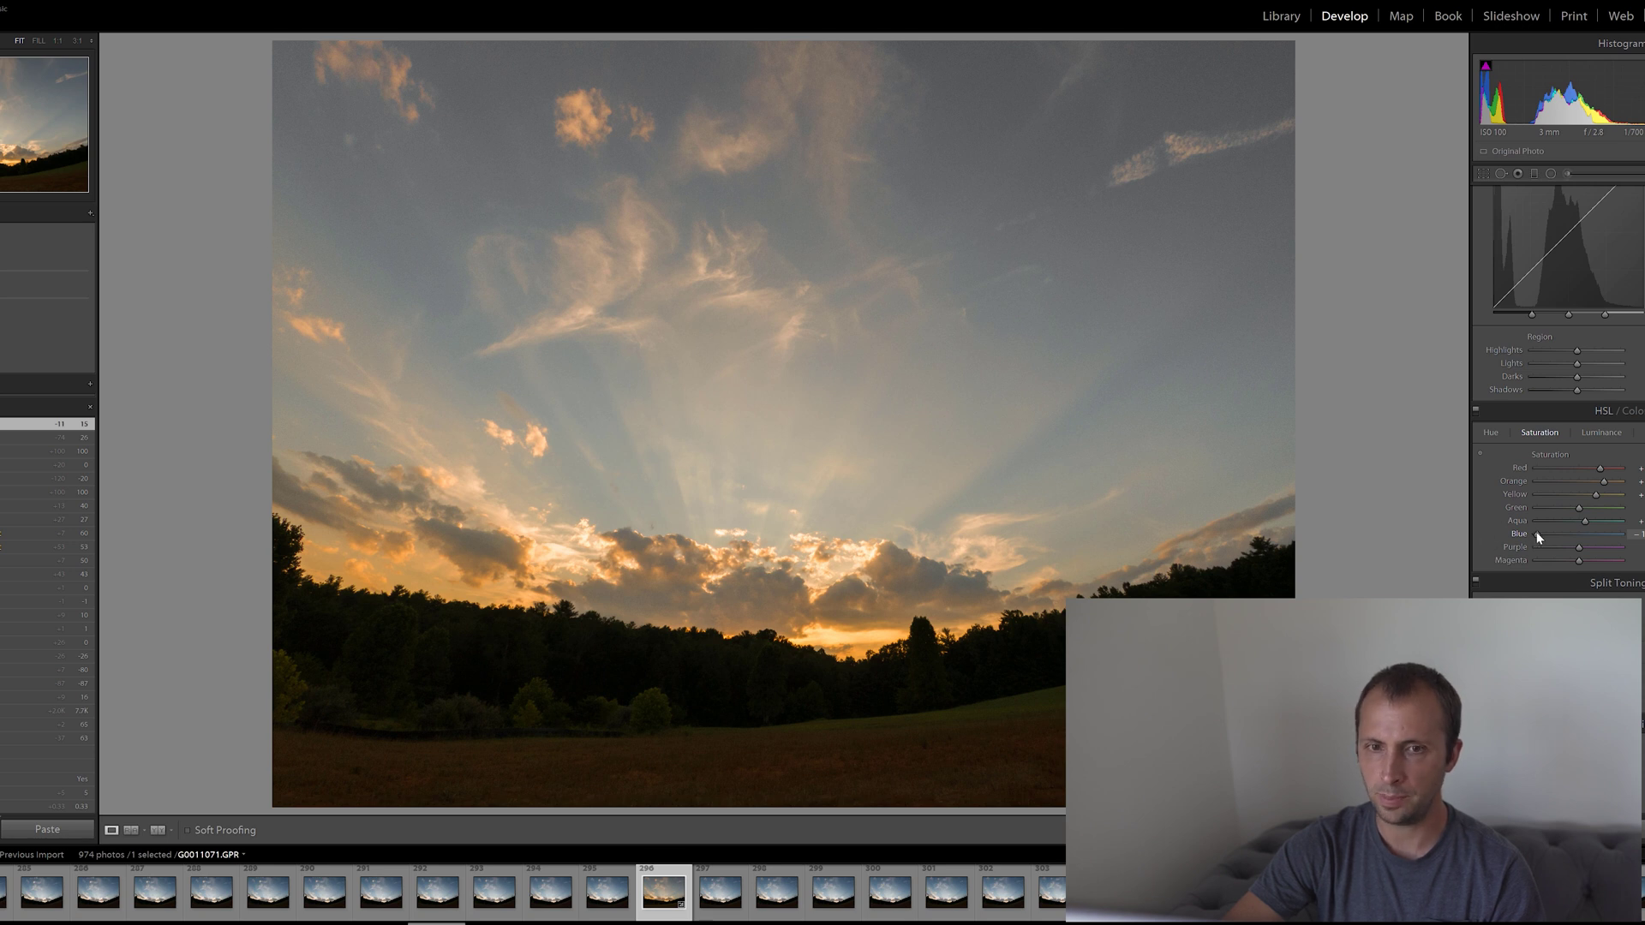
pyautogui.moveTo(1556, 533); pyautogui.dragTo(1578, 533)
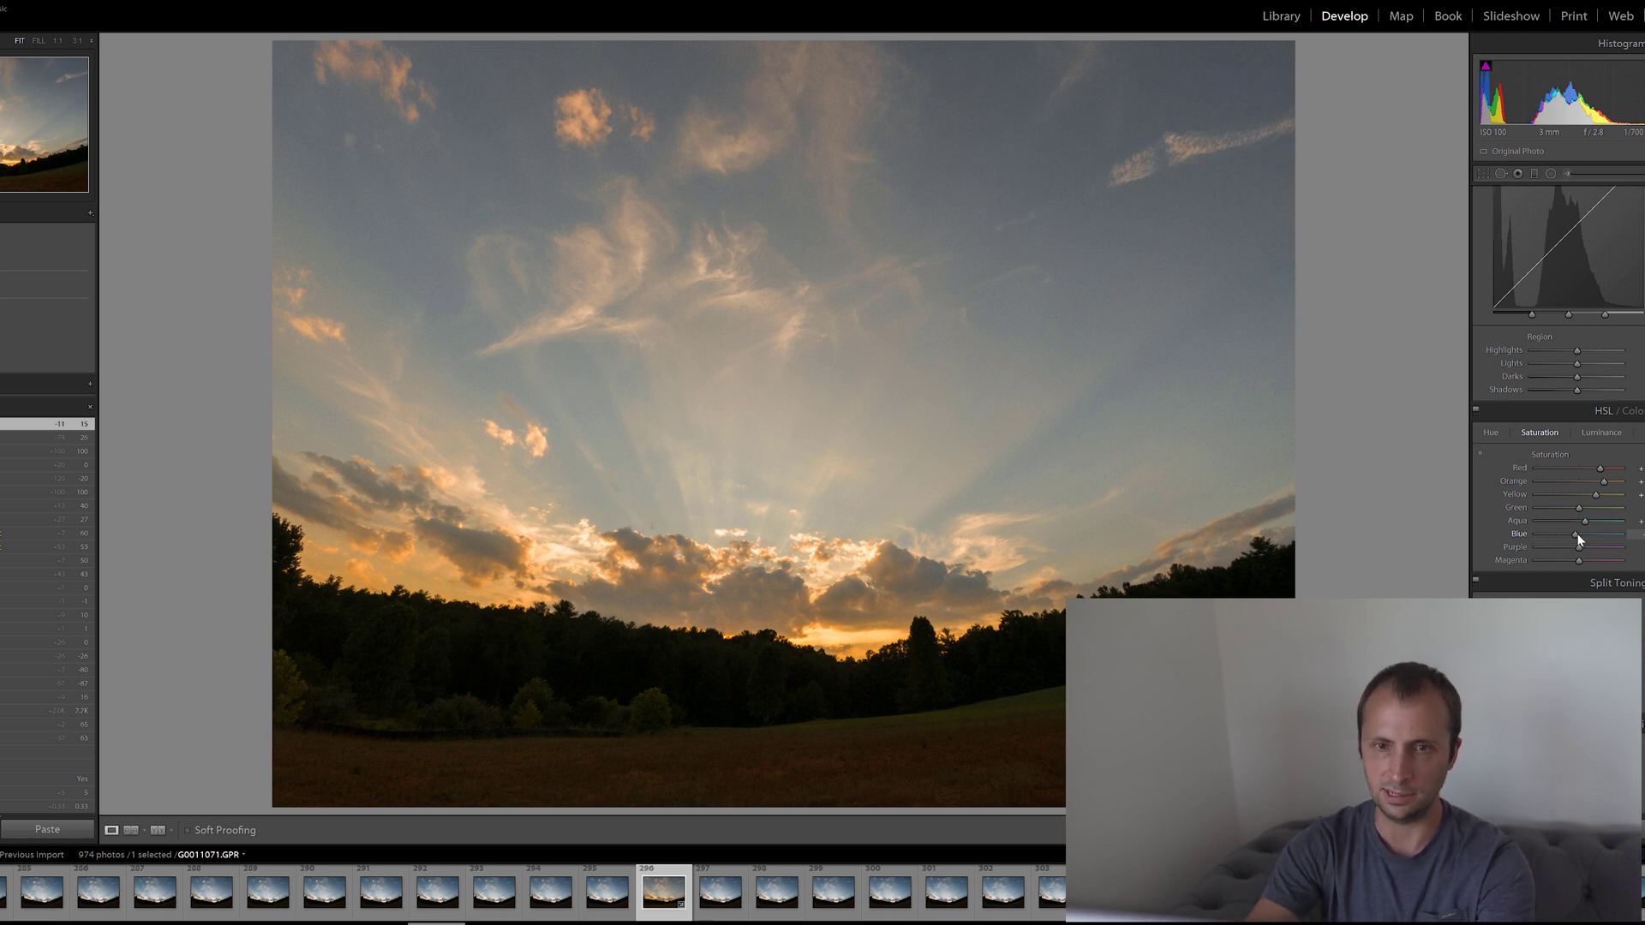
pyautogui.click(1634, 534)
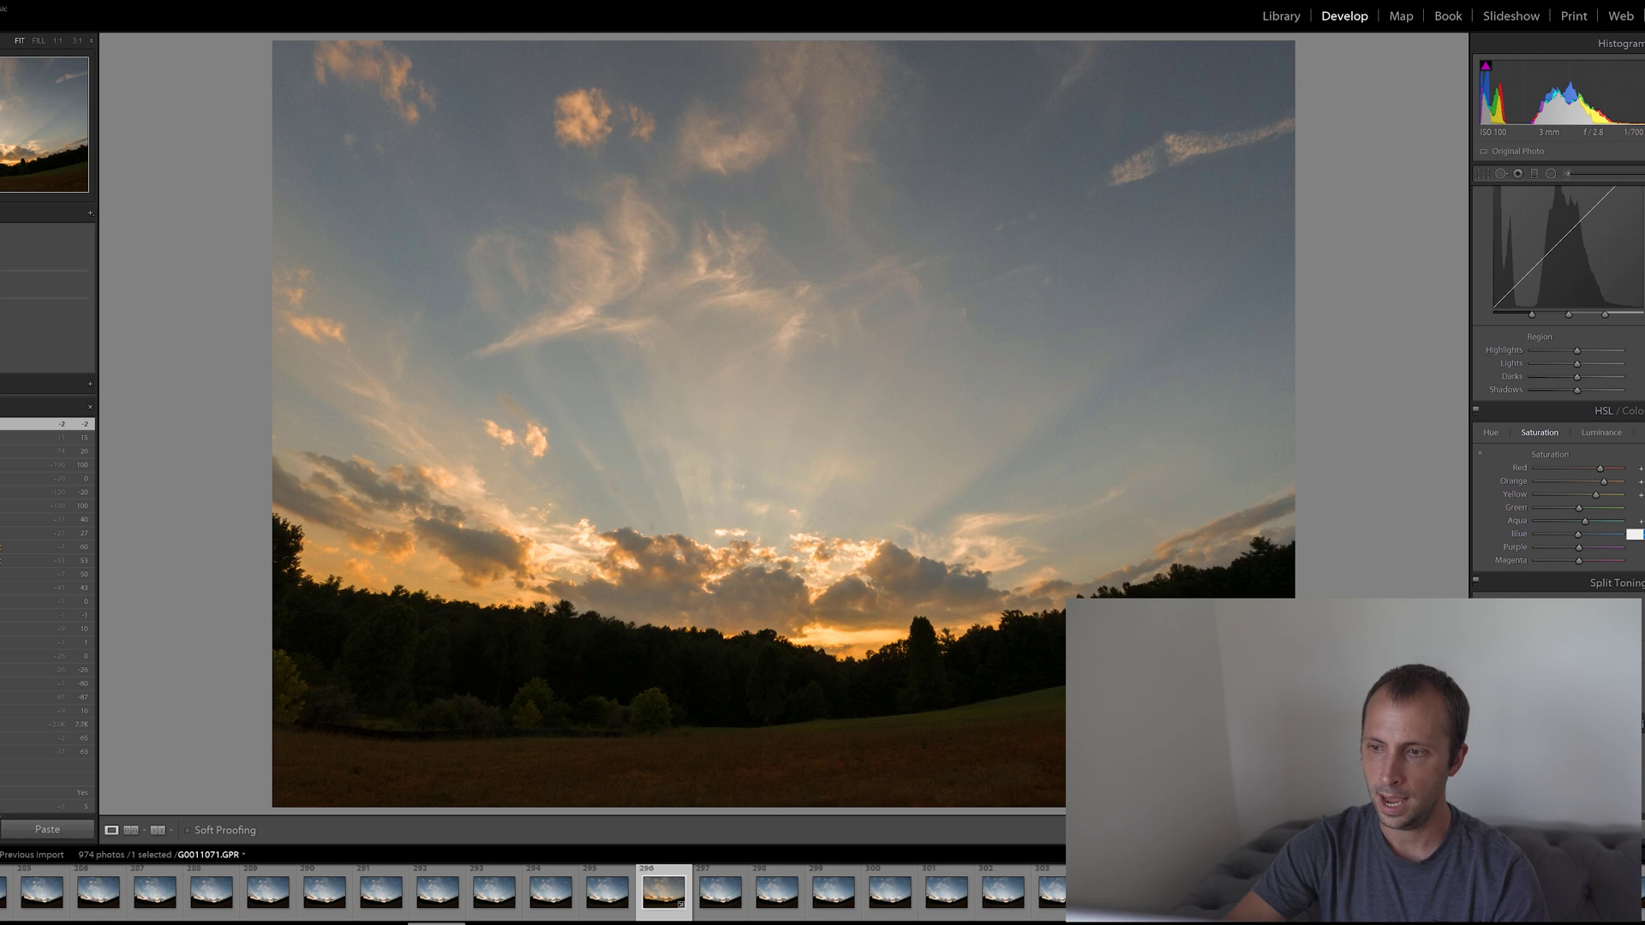
pyautogui.write('0')
pyautogui.press('Return')
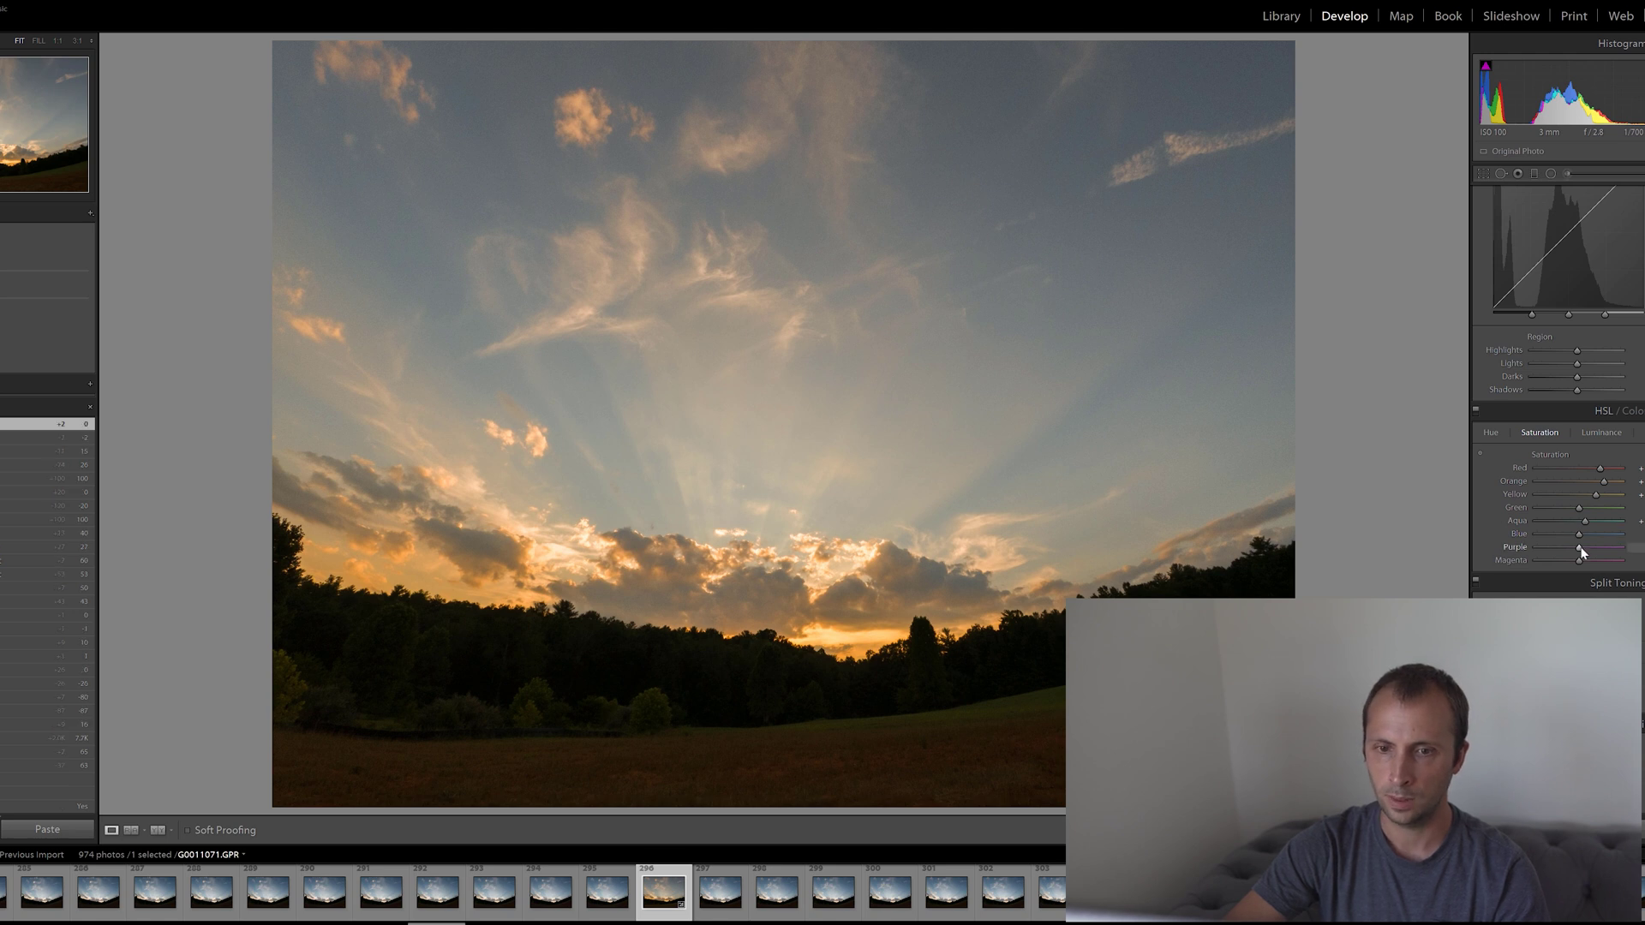
# Test a higher purple saturation in the HSL adjustments and set it to +60
pyautogui.moveTo(1596, 551)
pyautogui.mouseDown()
pyautogui.moveTo(1635, 555)
pyautogui.moveTo(1602, 552)
pyautogui.mouseUp()
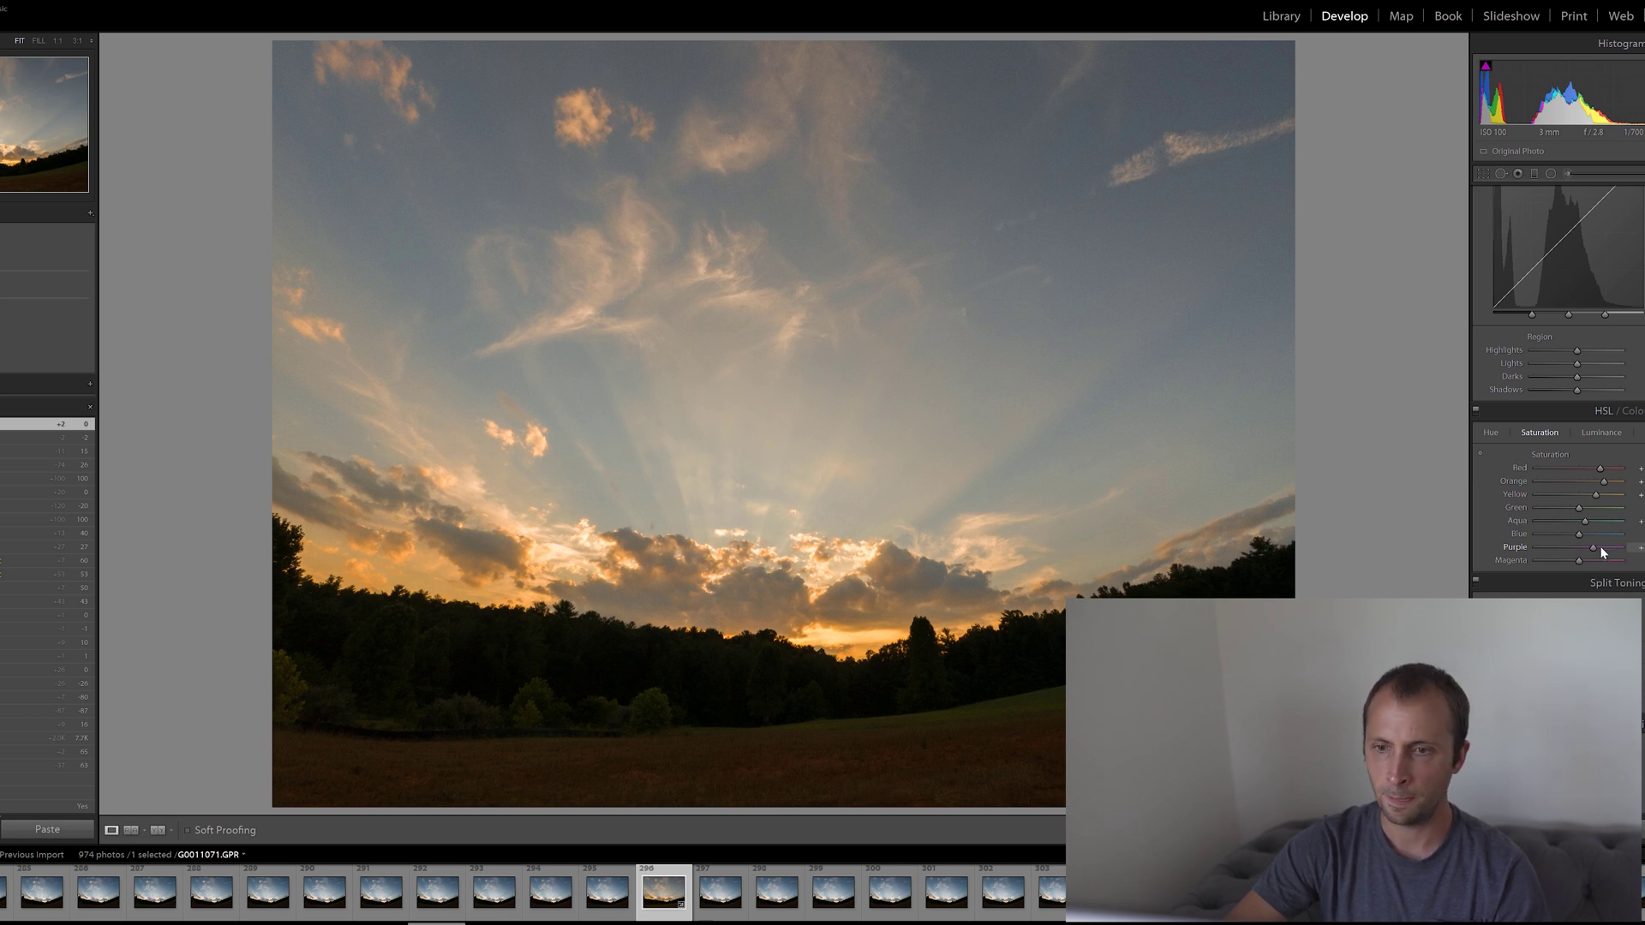
pyautogui.moveTo(1640, 553); pyautogui.dragTo(1615, 548)
pyautogui.press('Return')
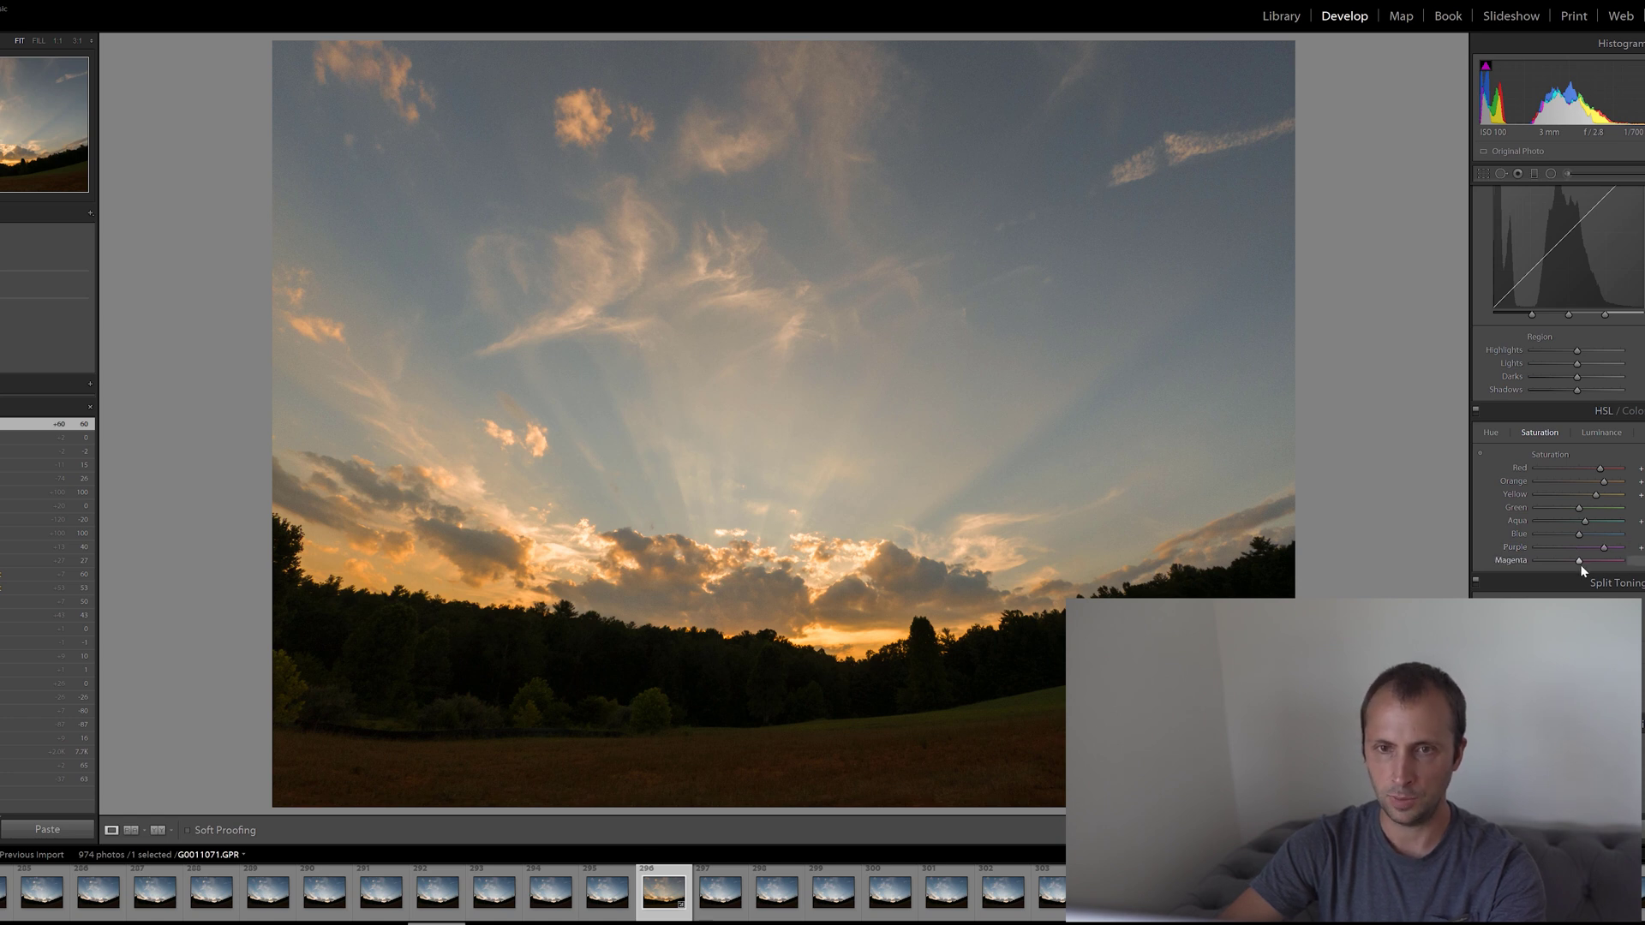
# Try both extremes of the magenta saturation in the HSL adjustments and set it to +50
pyautogui.moveTo(1610, 566); pyautogui.dragTo(1625, 566)
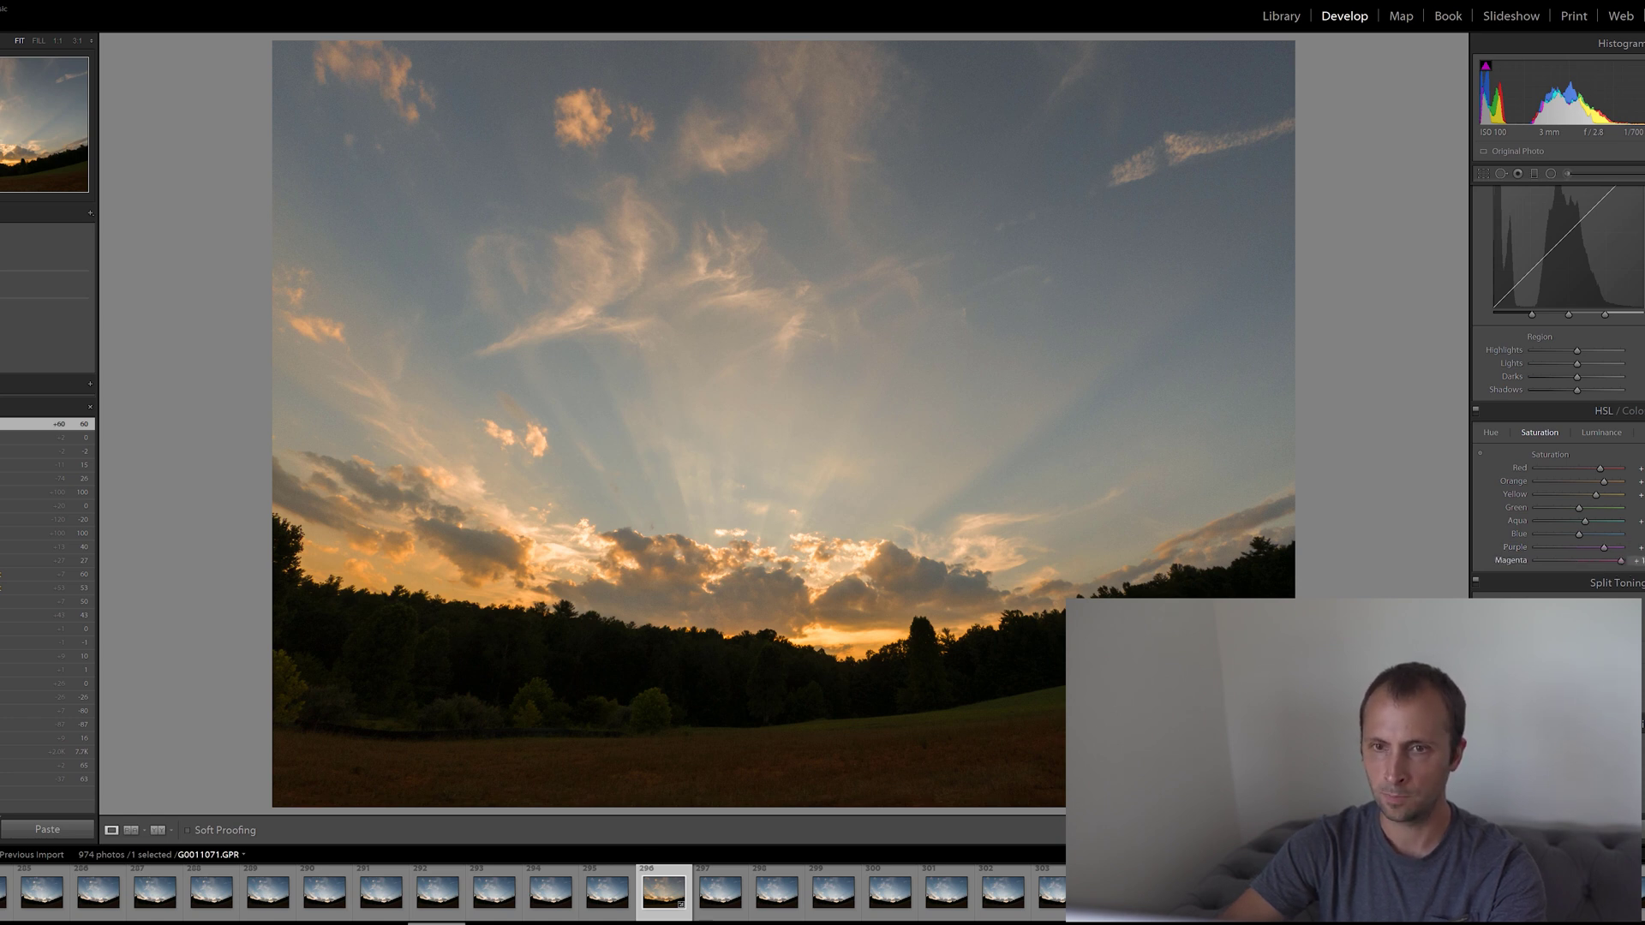
pyautogui.moveTo(1514, 563); pyautogui.dragTo(1644, 563)
pyautogui.click(1636, 561)
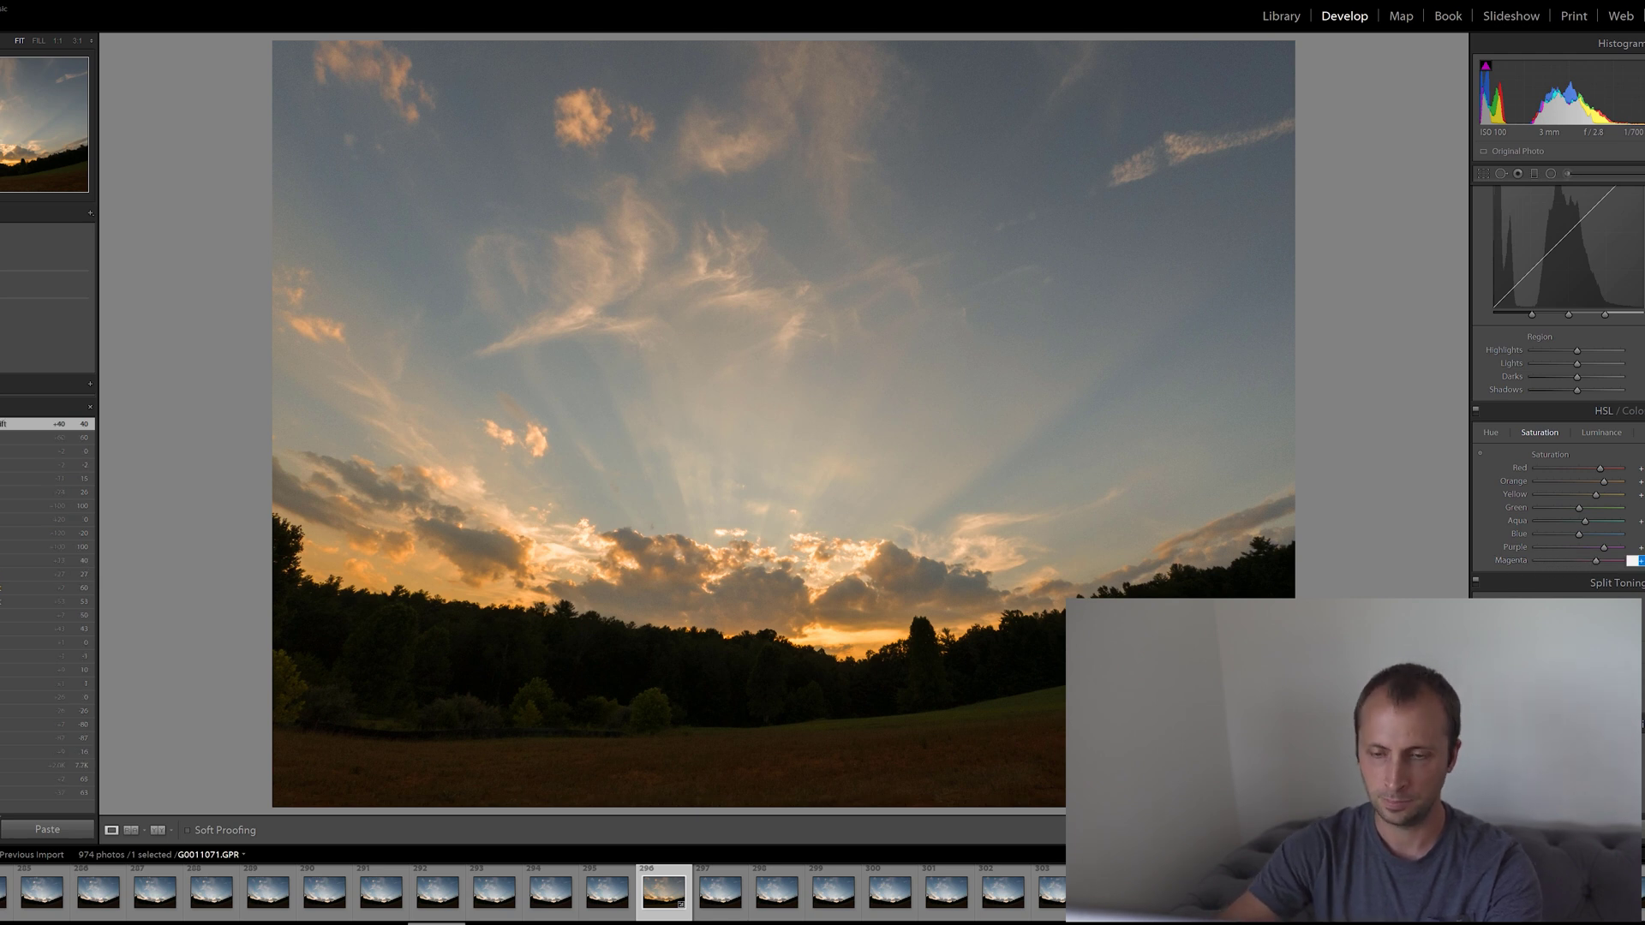
pyautogui.press('Return')
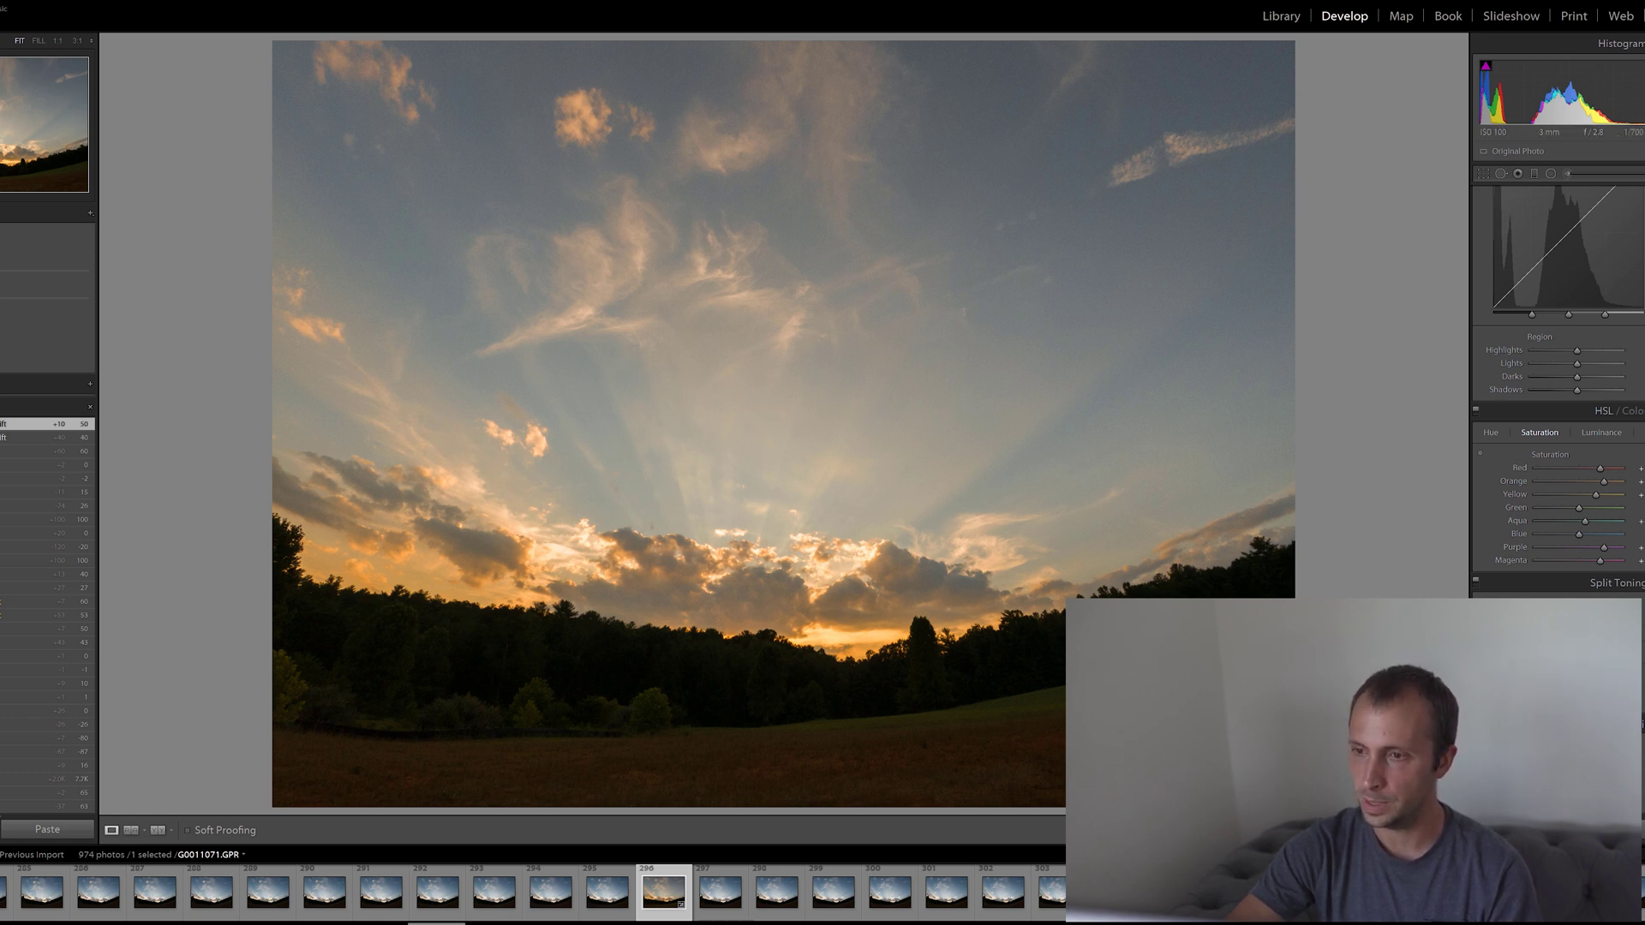
# Turn on chromatic aberration removal for the frame in the lens corrections
pyautogui.scroll(-10, 1559, 394)
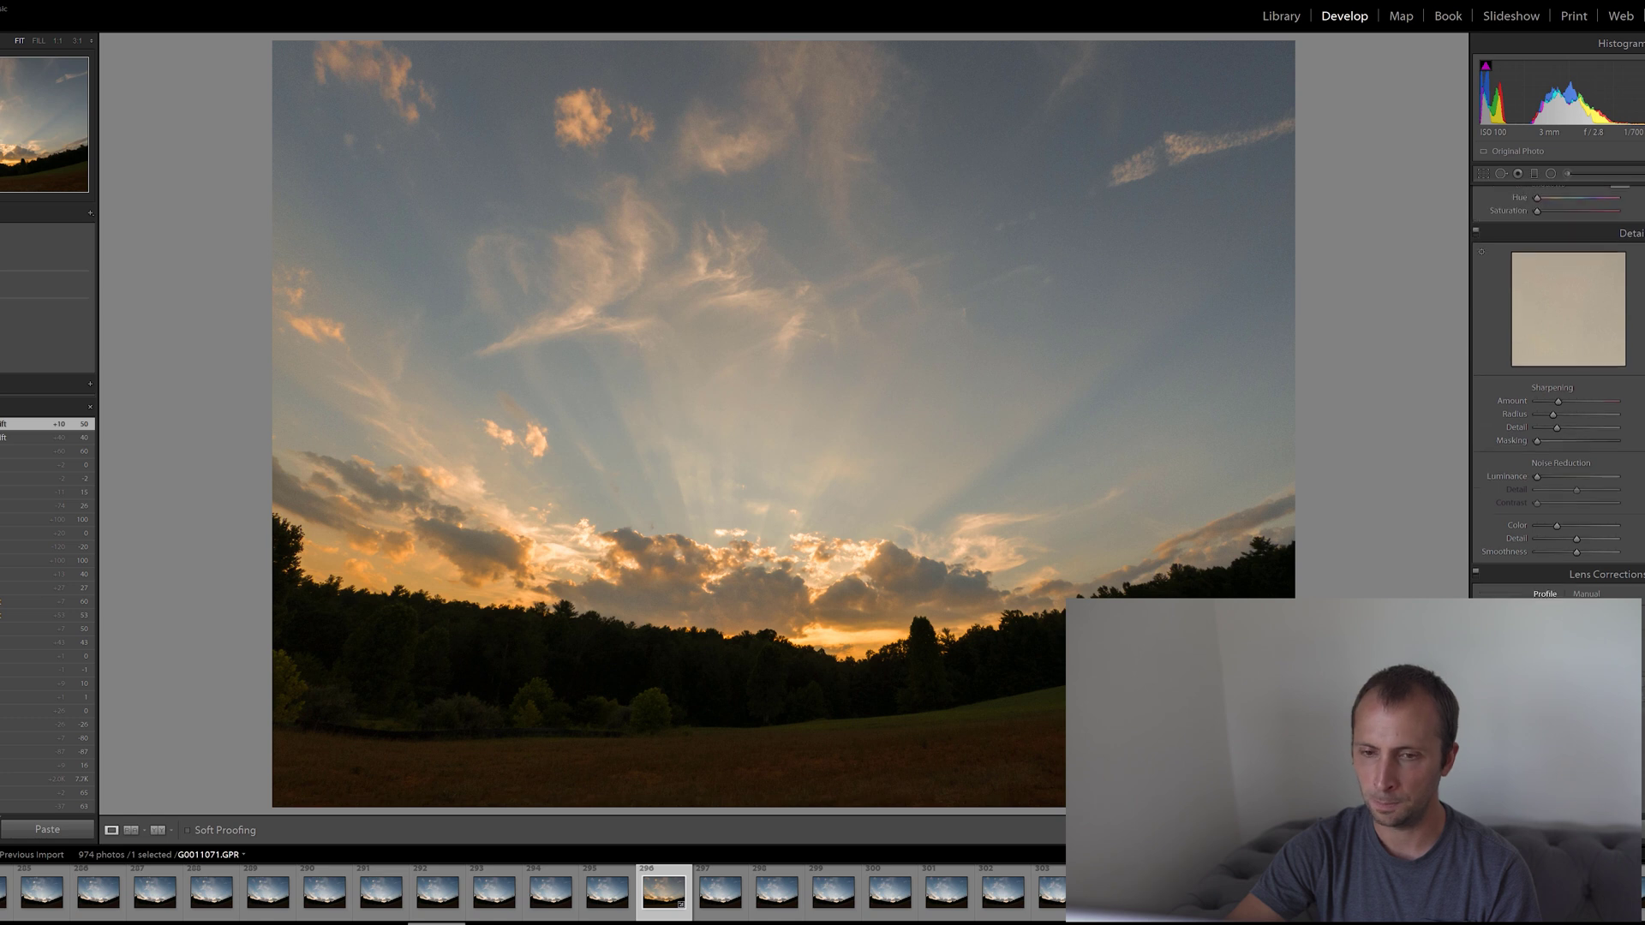
pyautogui.scroll(10, 1559, 394)
pyautogui.scroll(2, 1558, 392)
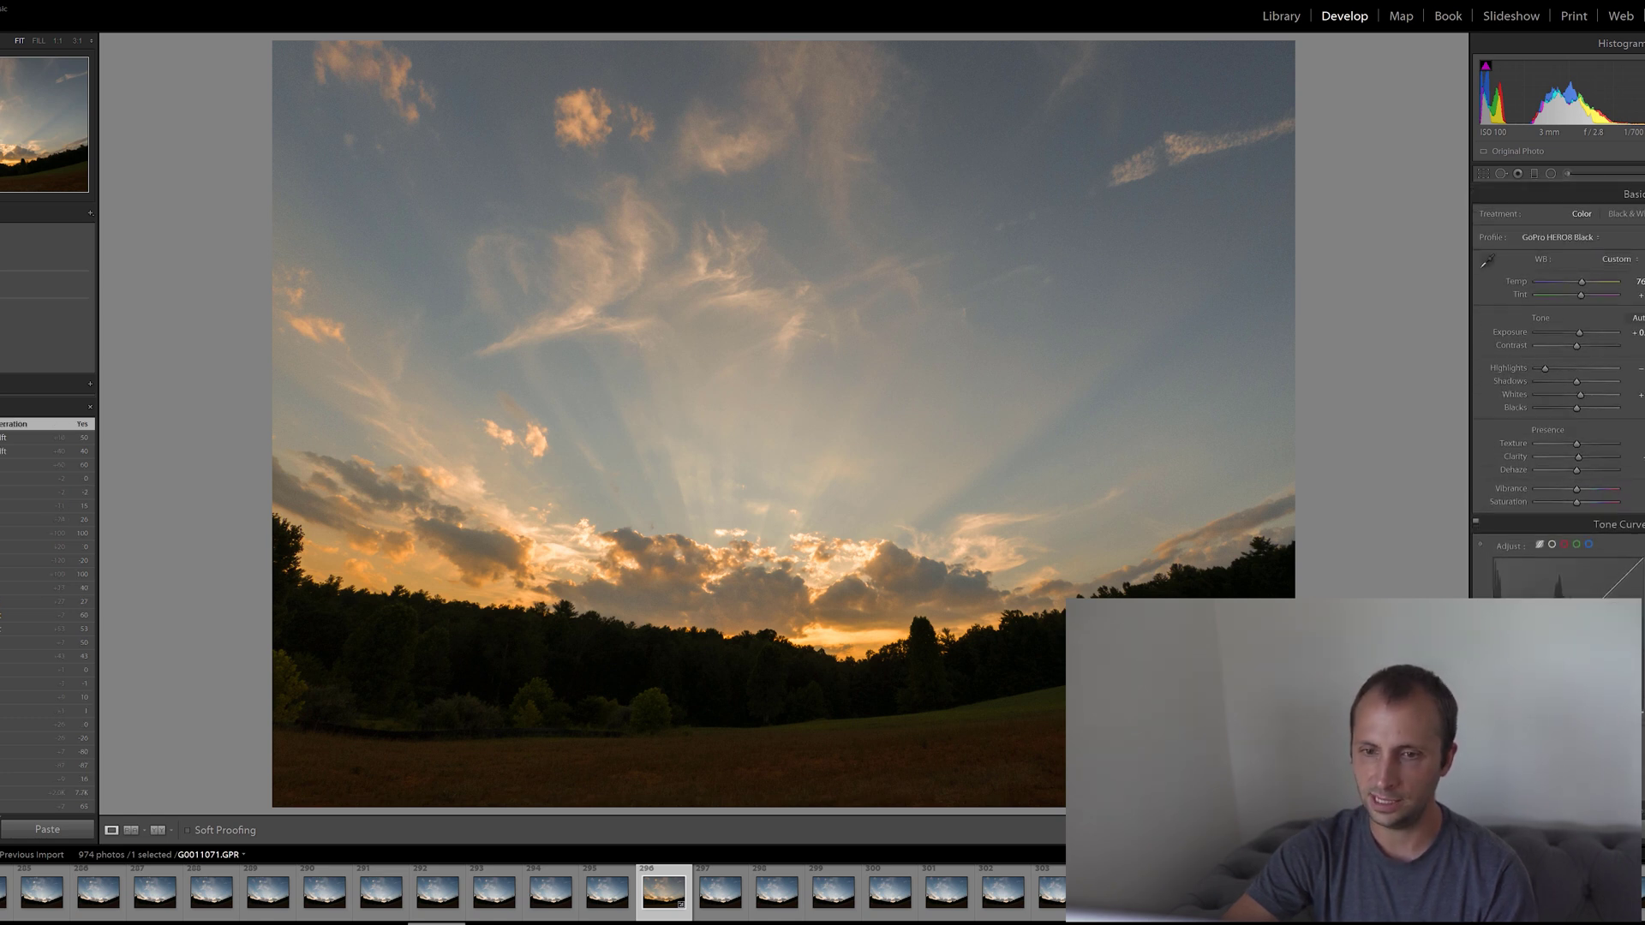
# Compare the frame with its highlights at -10 and set them to -80
pyautogui.moveTo(1542, 369)
pyautogui.mouseDown()
pyautogui.moveTo(1525, 368)
pyautogui.moveTo(1558, 366)
pyautogui.moveTo(1541, 369)
pyautogui.mouseUp()
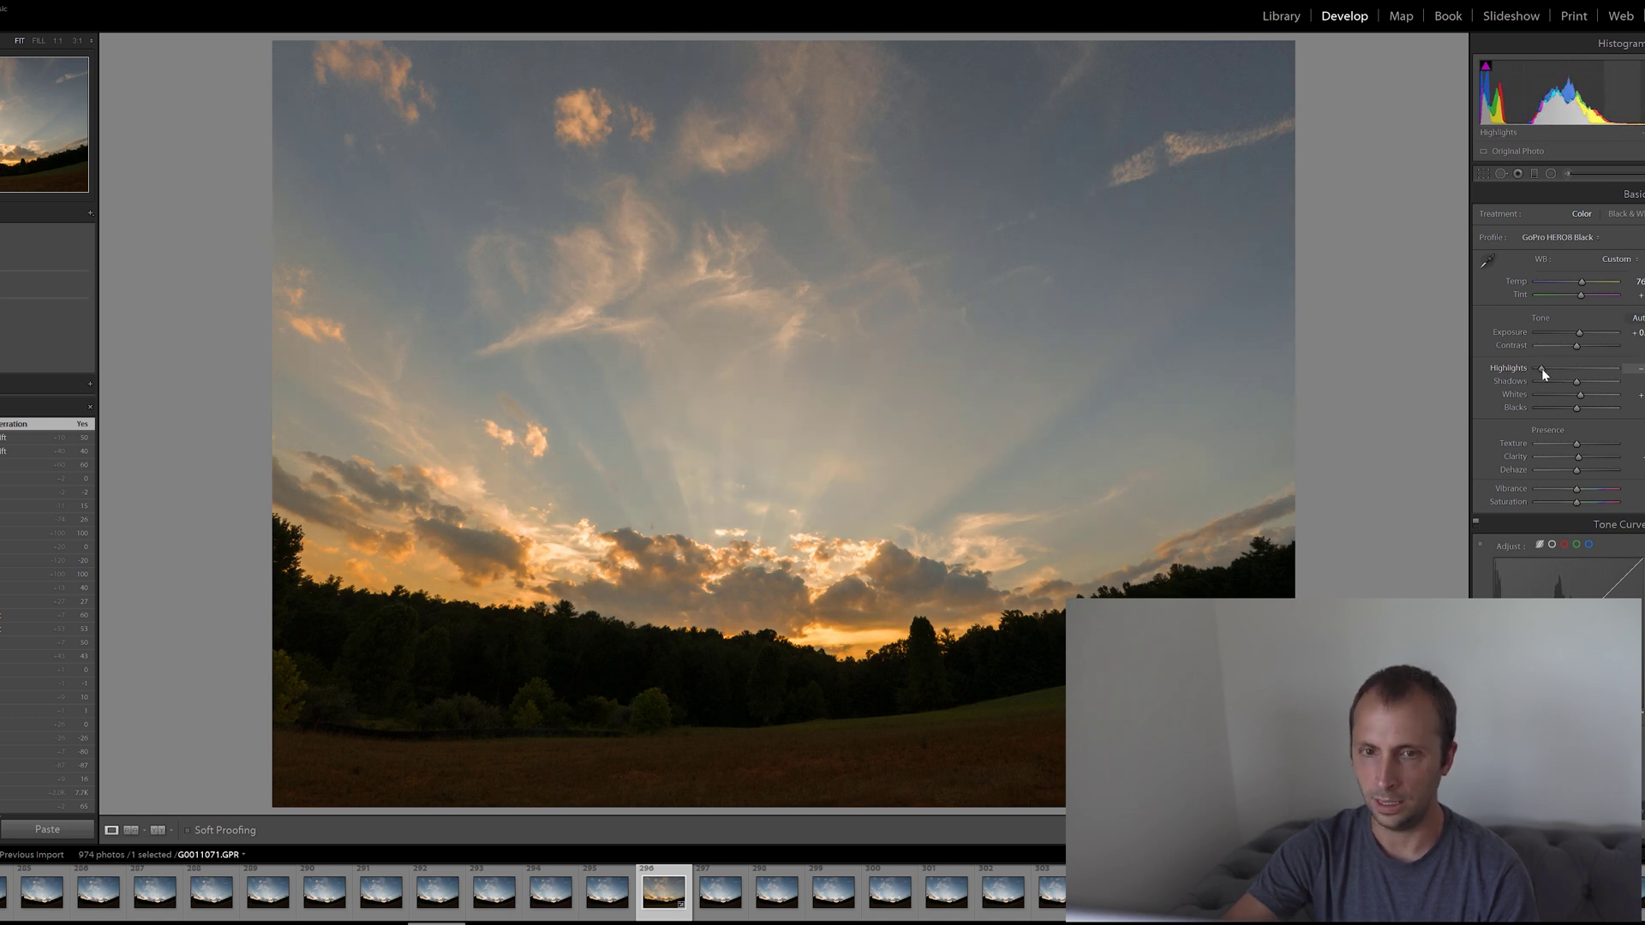
pyautogui.click(1633, 368)
pyautogui.write('-10')
pyautogui.press('Return')
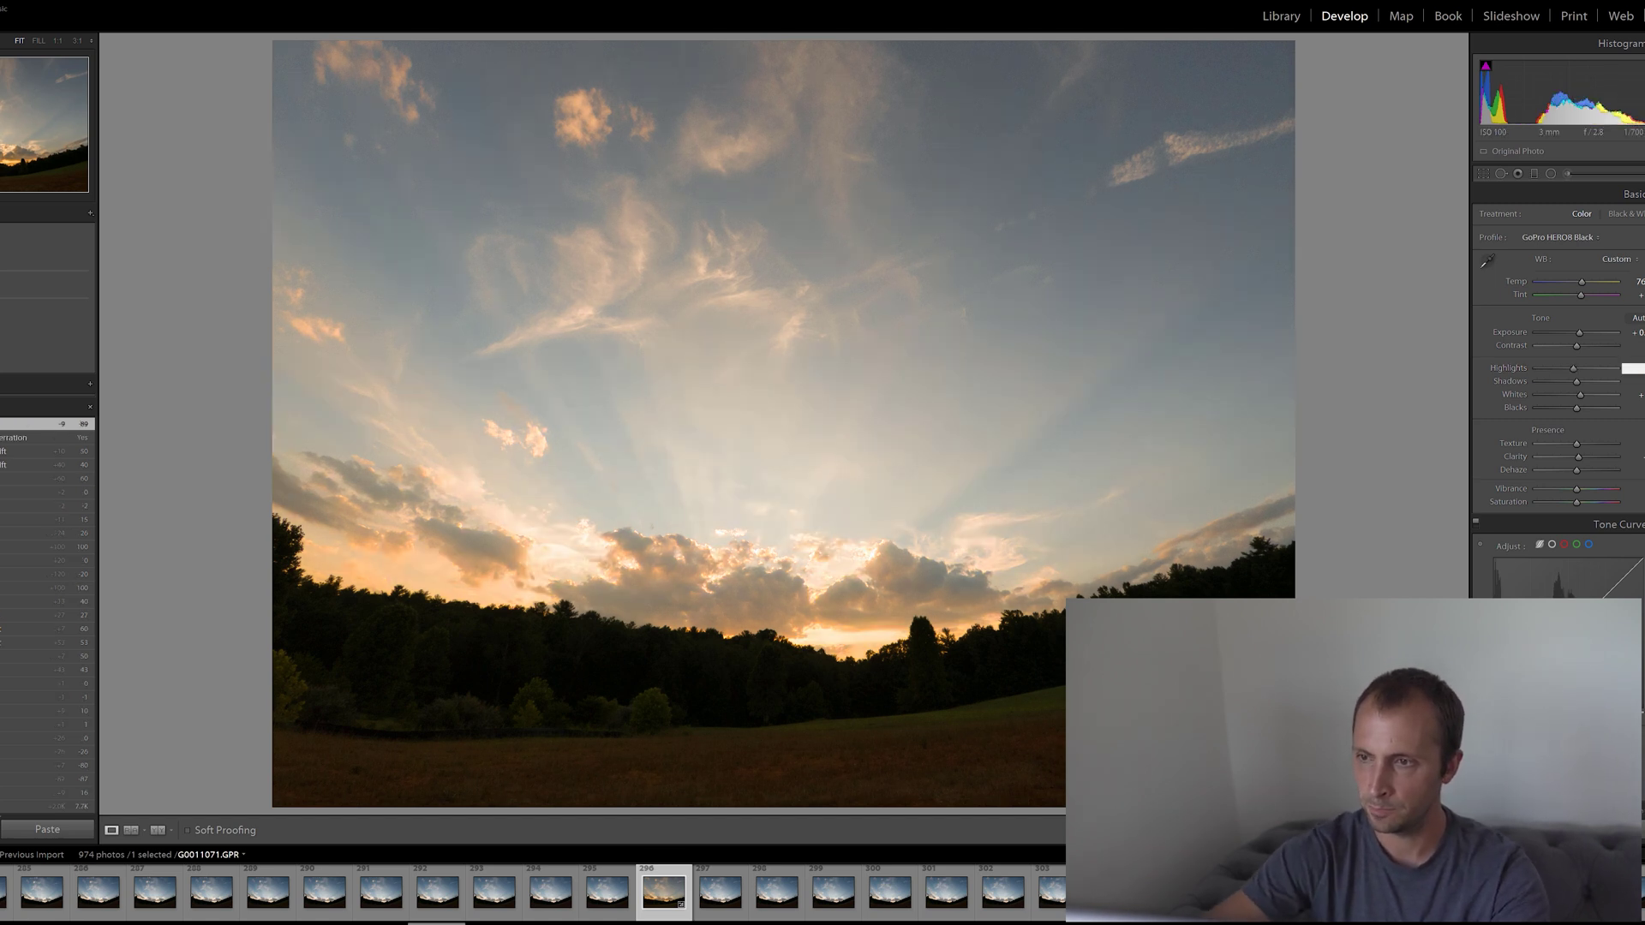
pyautogui.write('-80')
pyautogui.press('Return')
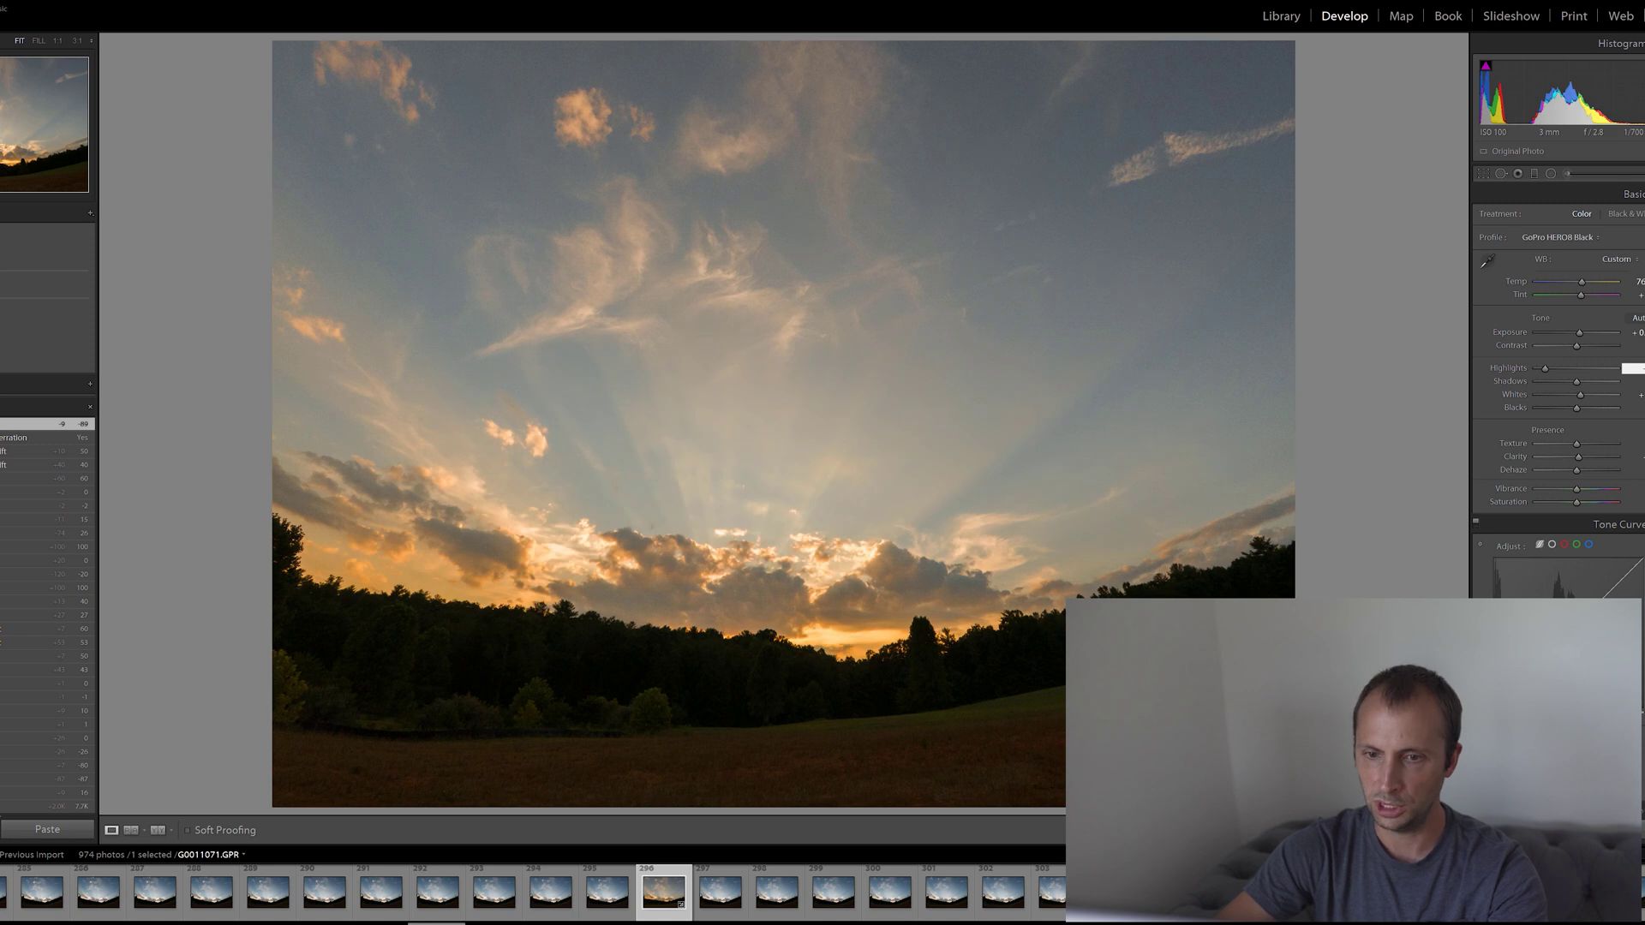
# Raise the frame's shadows to +15 and set its whites to +10
pyautogui.moveTo(1580, 383)
pyautogui.mouseDown()
pyautogui.moveTo(1604, 389)
pyautogui.moveTo(1559, 389)
pyautogui.moveTo(1609, 395)
pyautogui.moveTo(1594, 395)
pyautogui.mouseUp()
pyautogui.click(1636, 382)
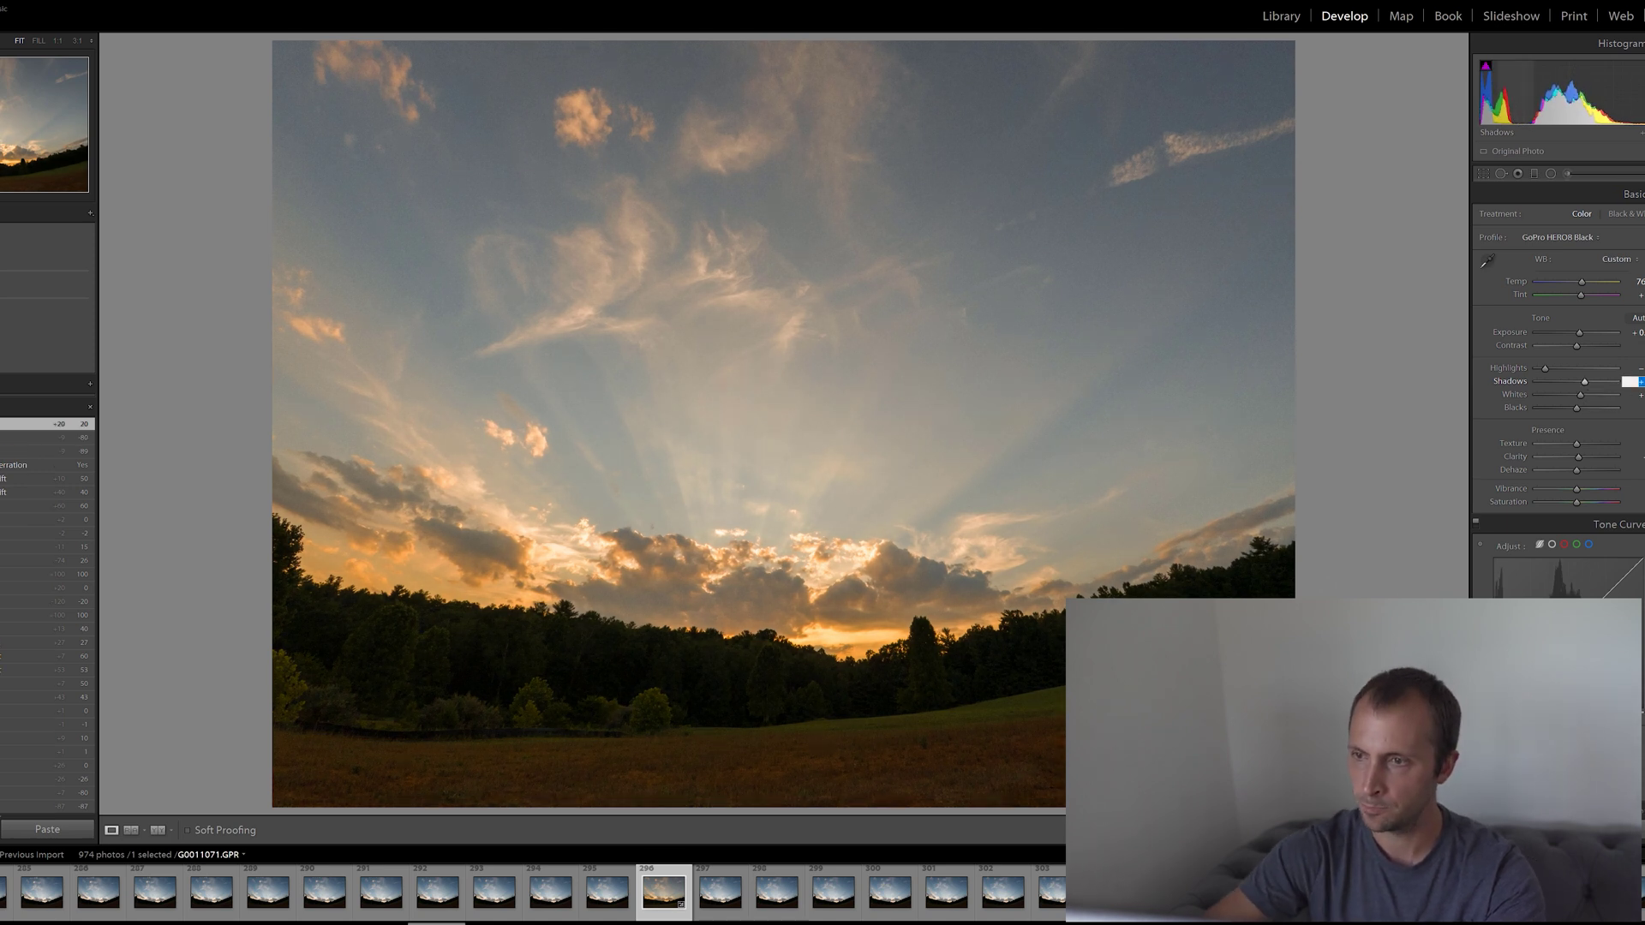
pyautogui.write('15')
pyautogui.press('Return')
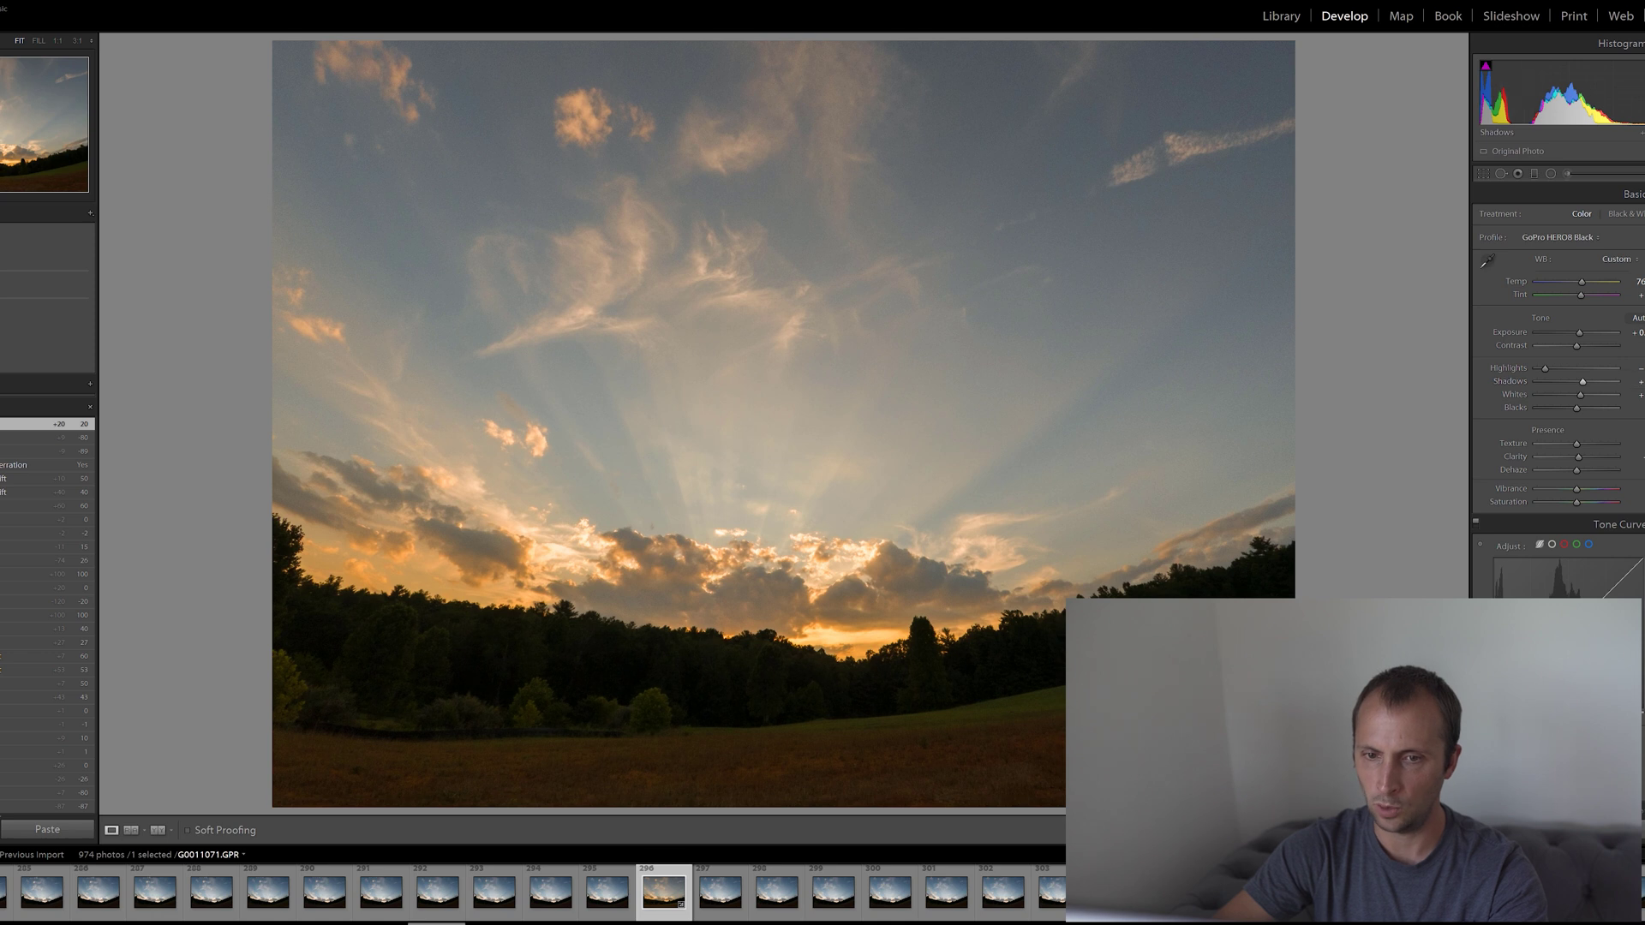
pyautogui.moveTo(1581, 394)
pyautogui.mouseDown()
pyautogui.moveTo(1608, 397)
pyautogui.moveTo(1584, 396)
pyautogui.mouseUp()
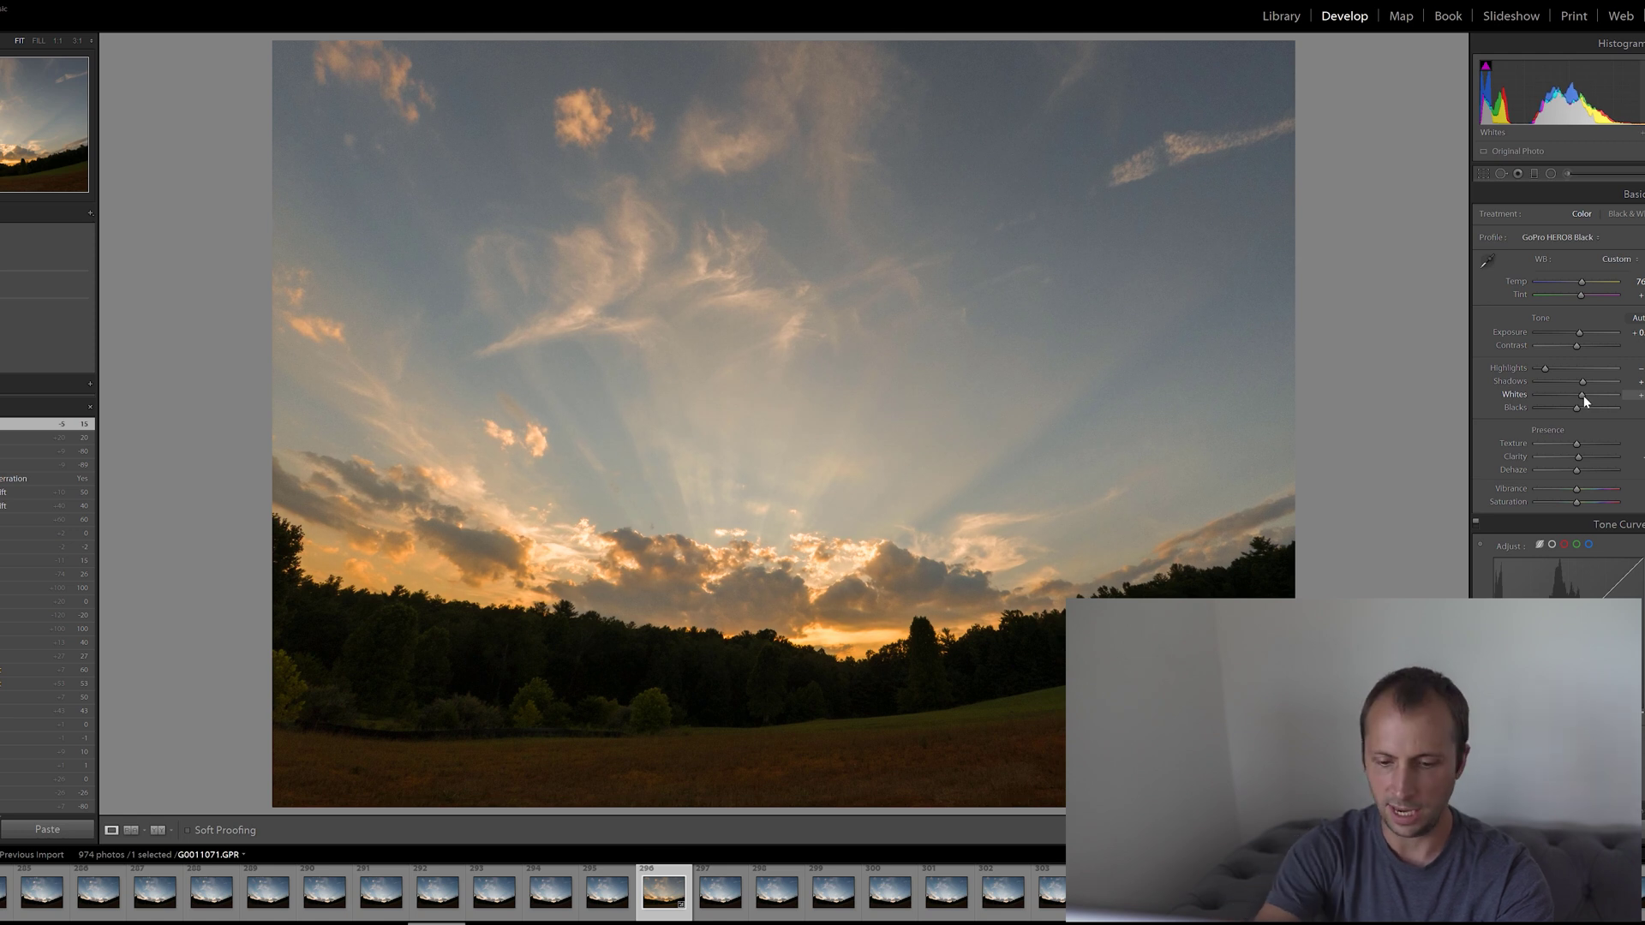
pyautogui.click(1640, 396)
pyautogui.write('10')
pyautogui.press('Return')
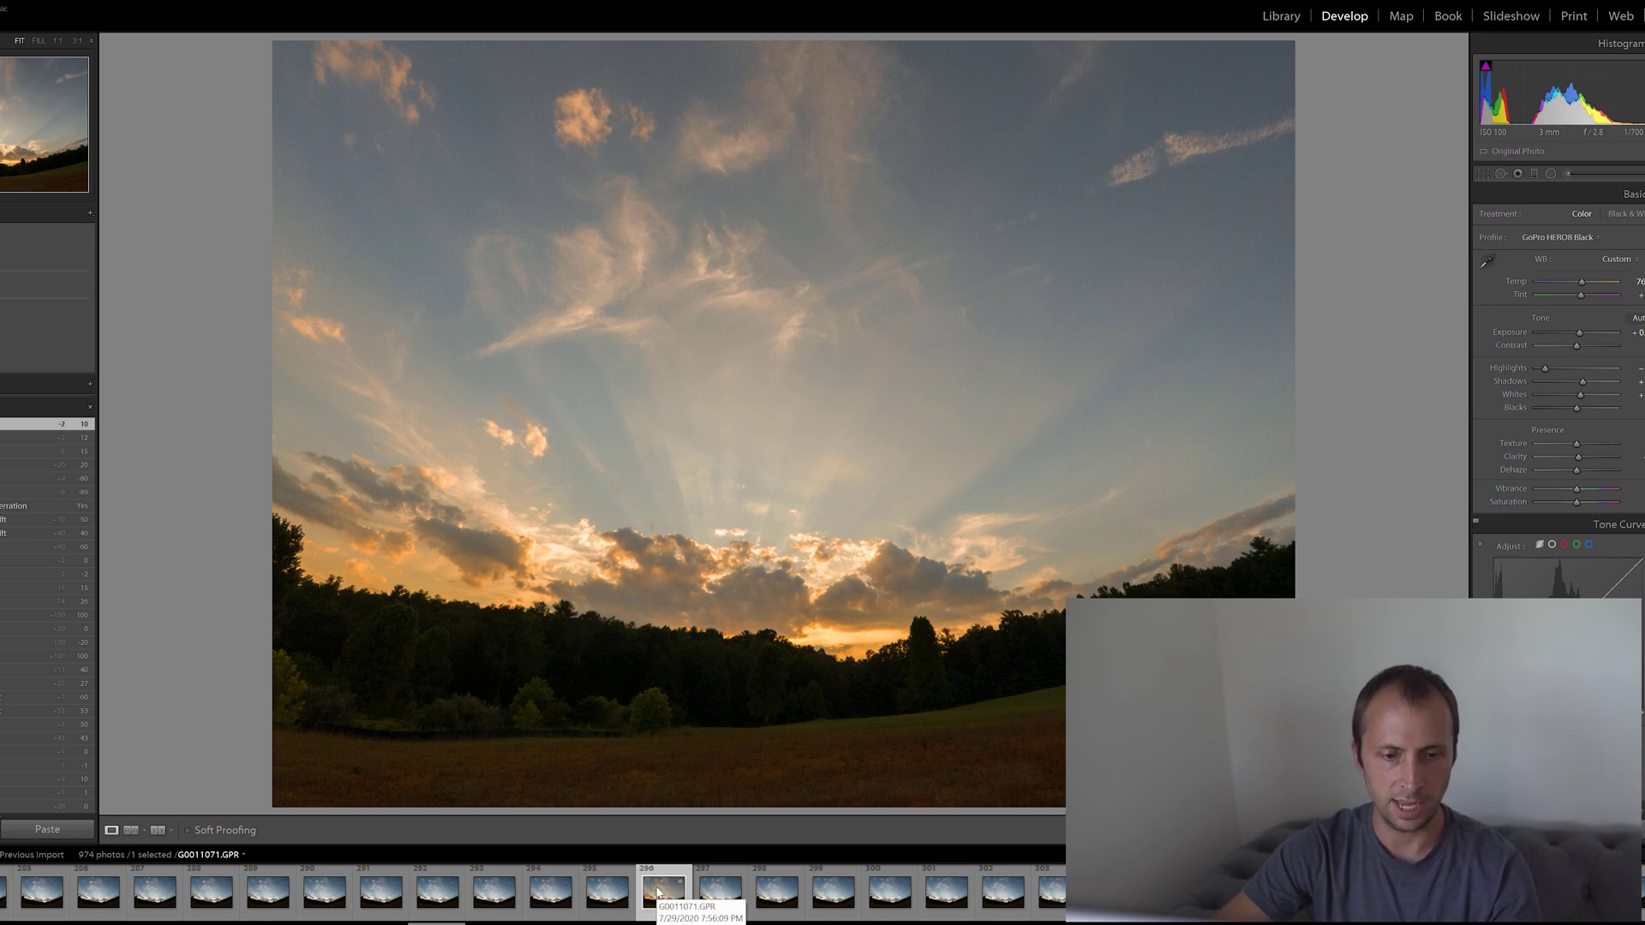
# Select all the photos and synchronize every develop setting from the edited frame to them
pyautogui.hotkey('ctrl', 'a')
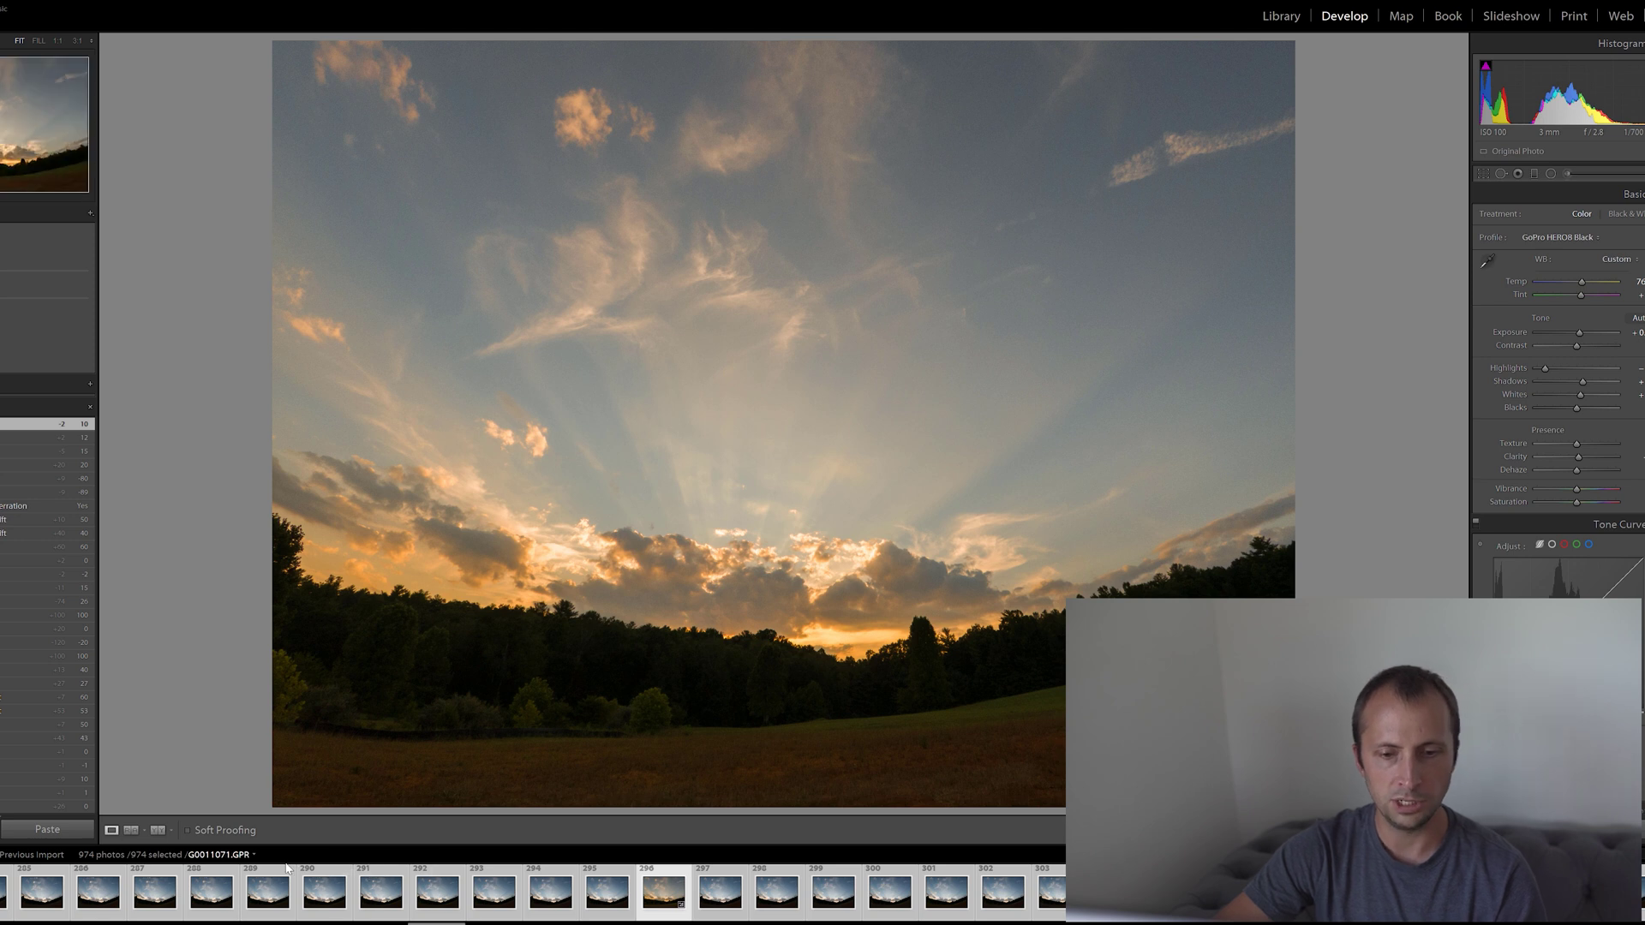
pyautogui.rightClick(95, 898)
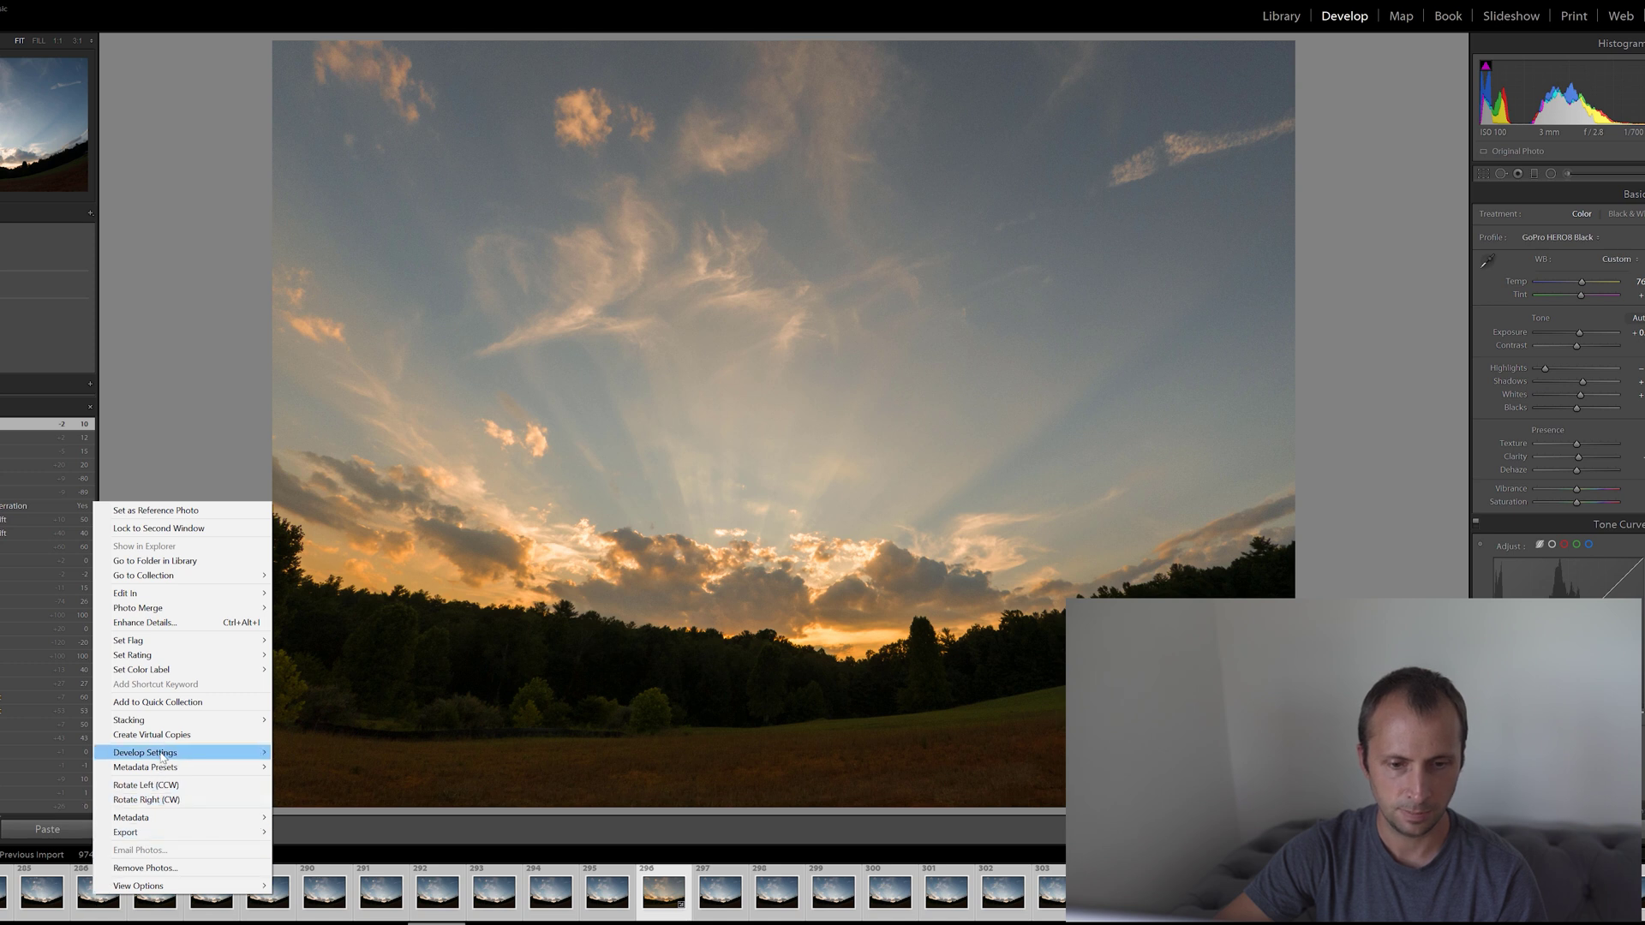
pyautogui.moveTo(163, 757)
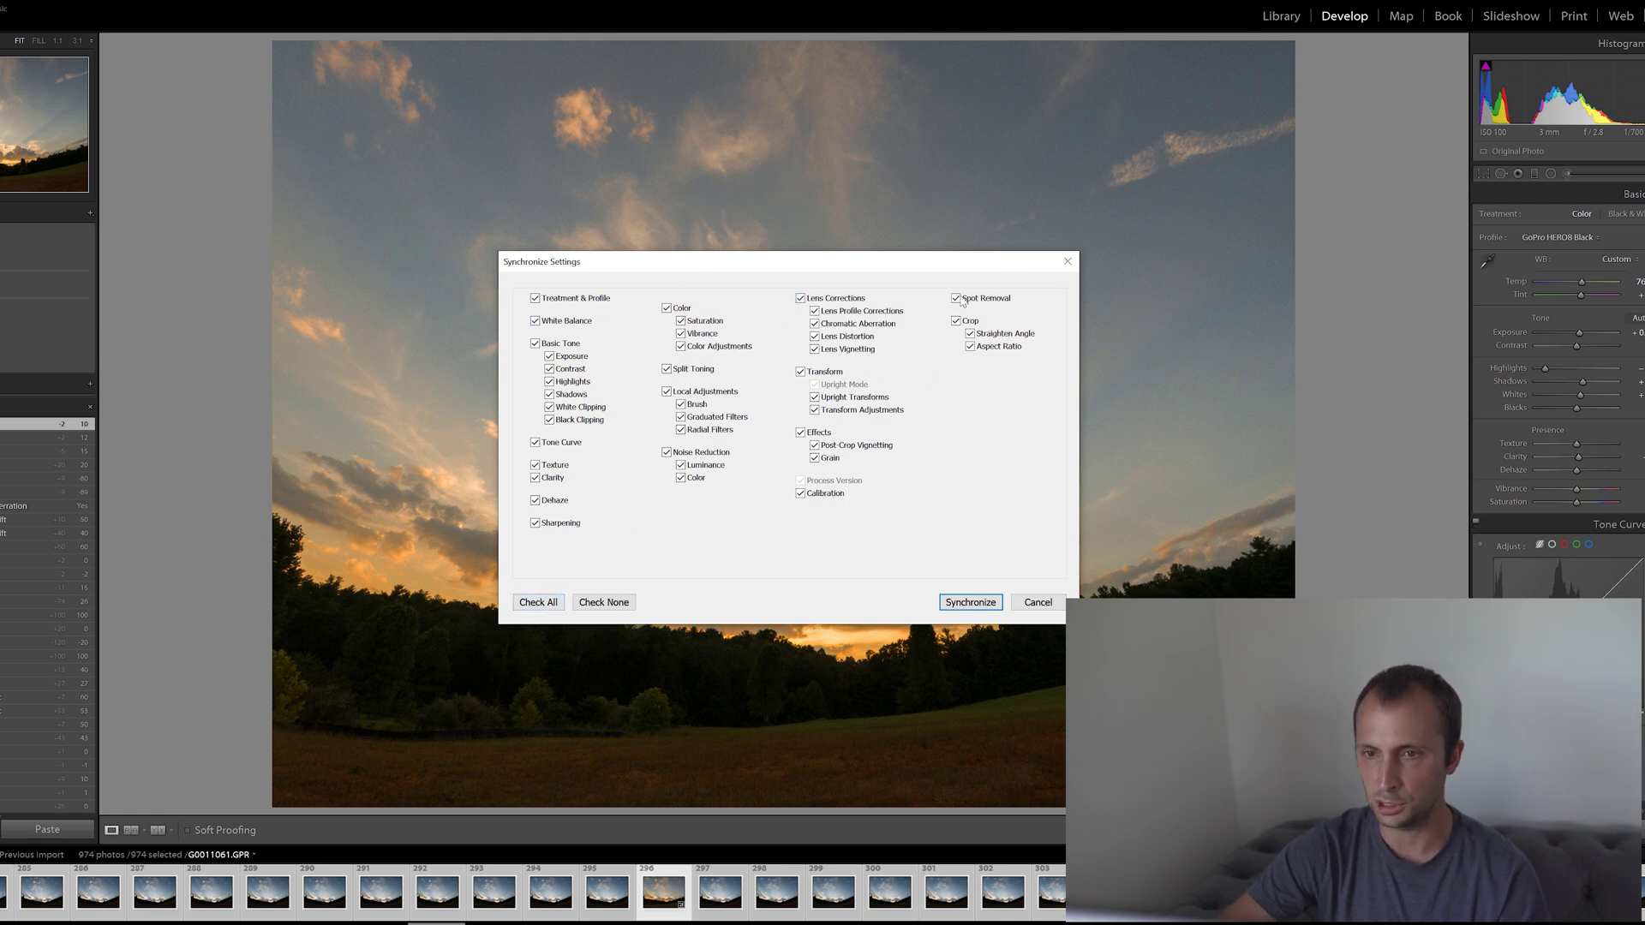
pyautogui.click(538, 602)
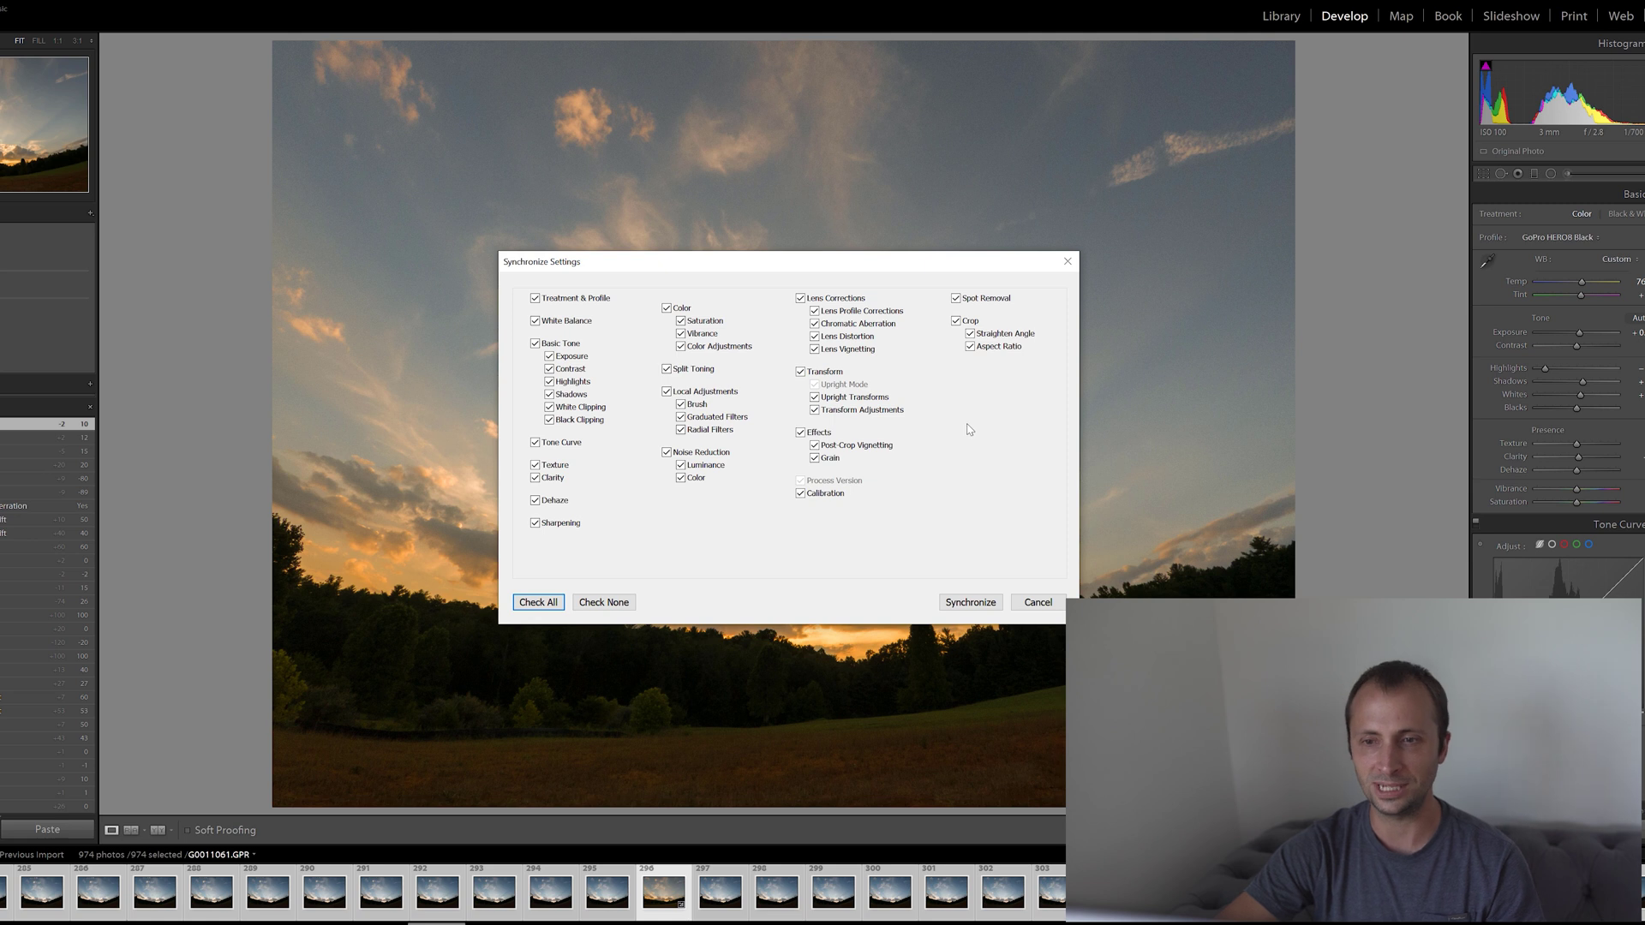
pyautogui.click(974, 603)
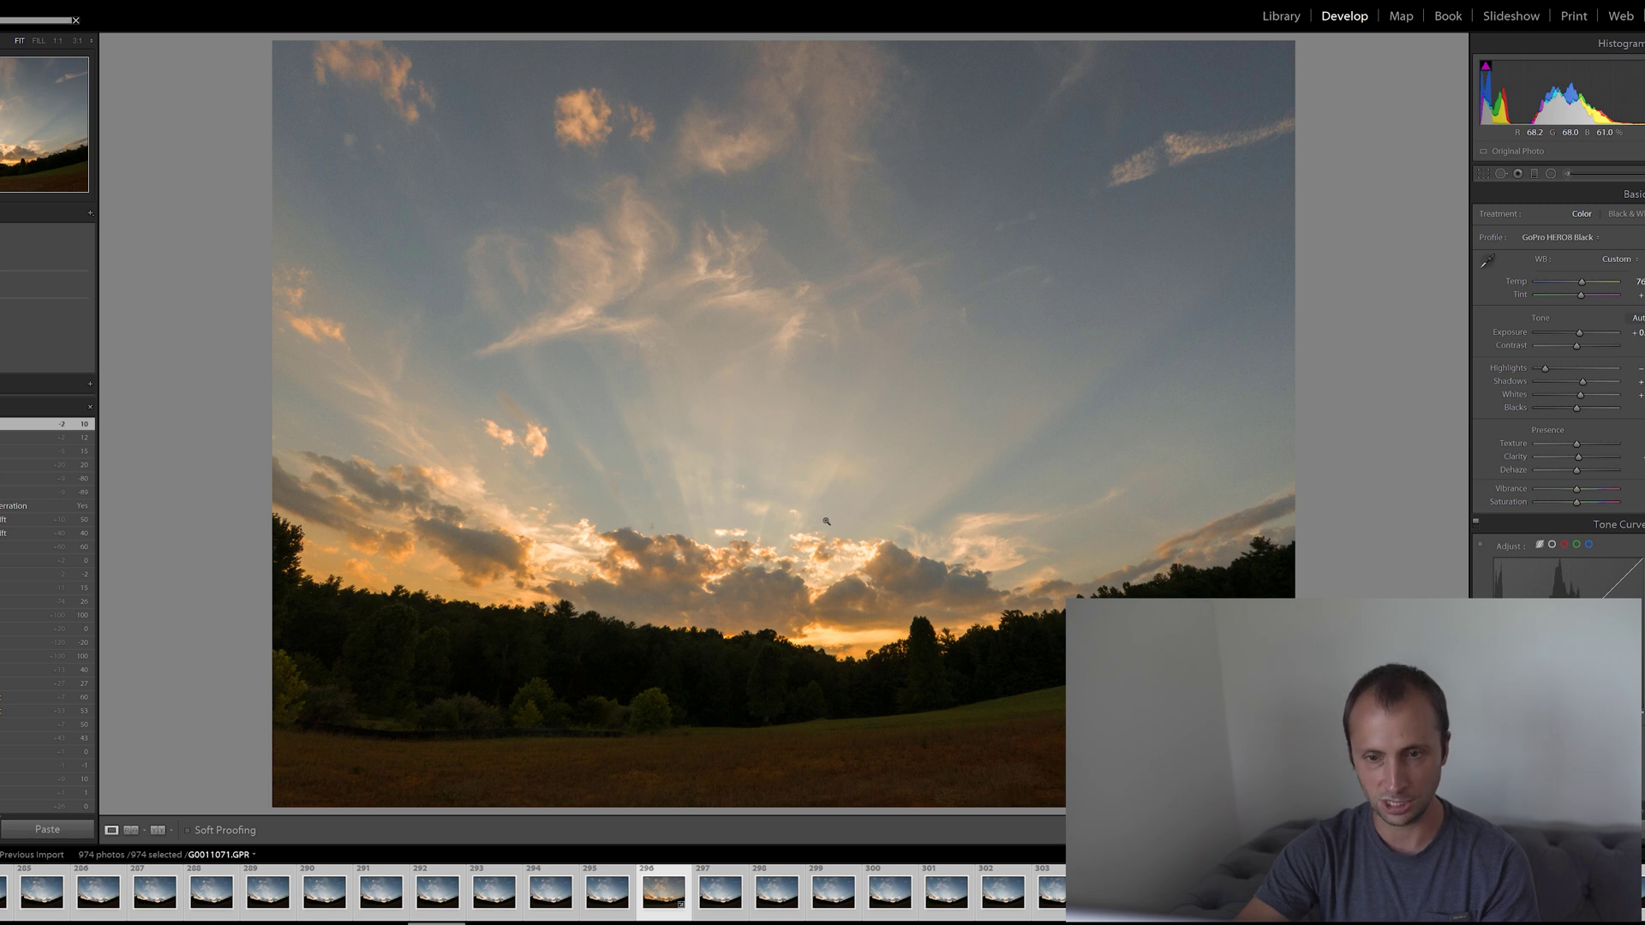
# Examine several frames across the sequence to check how the synchronized edits look on them
pyautogui.click(834, 891)
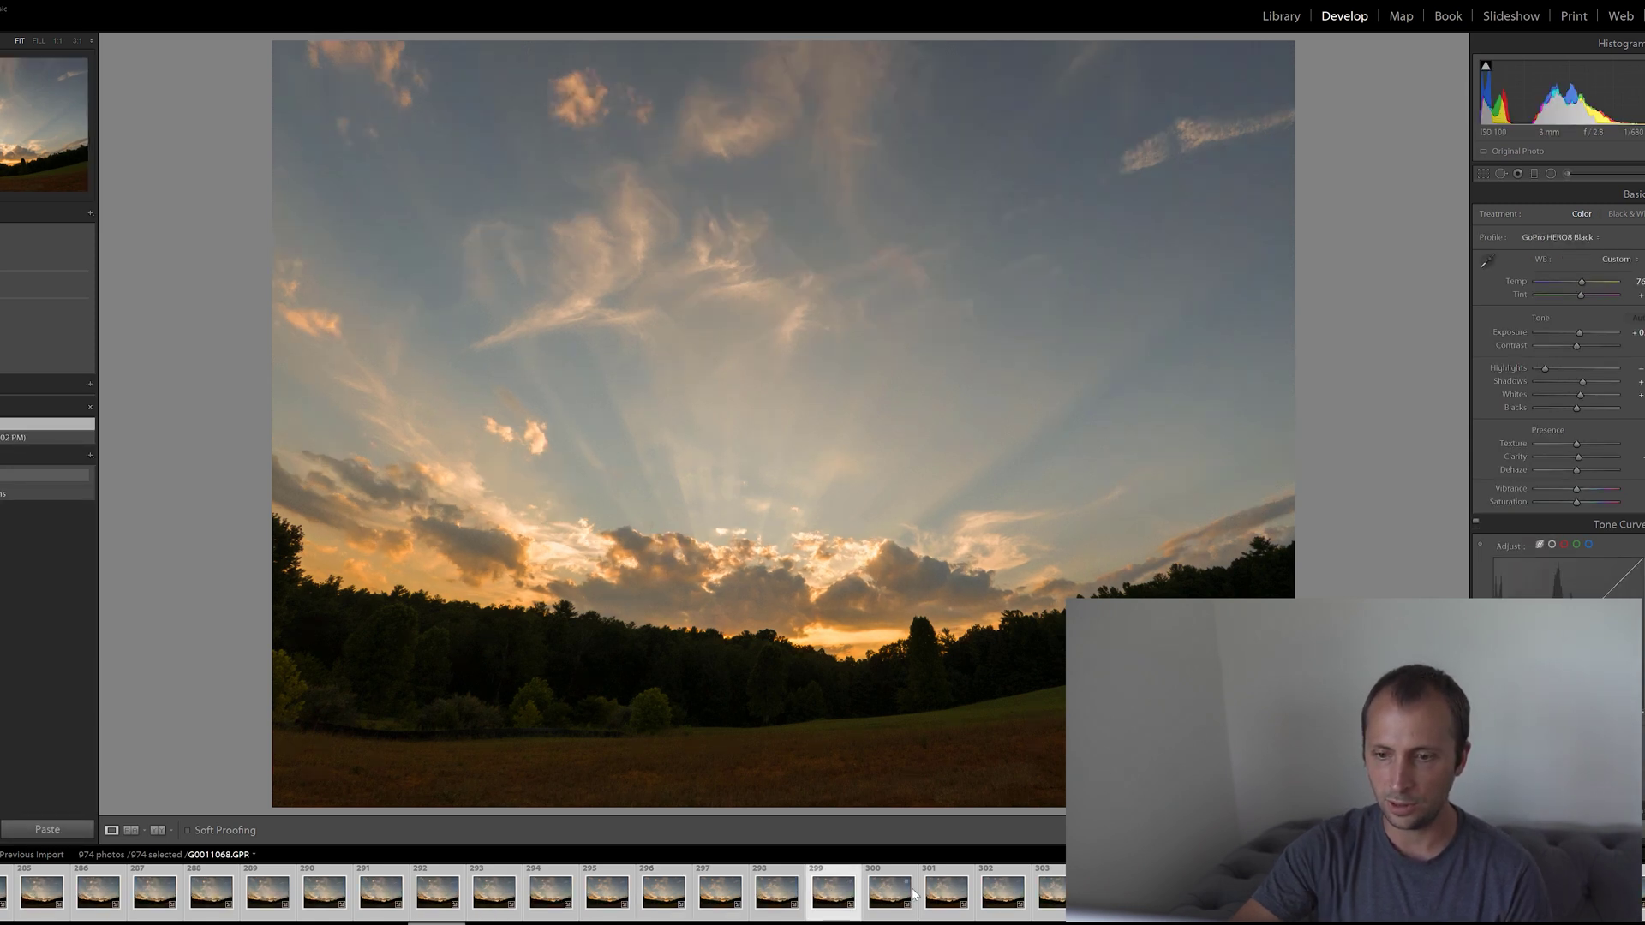
pyautogui.click(1019, 894)
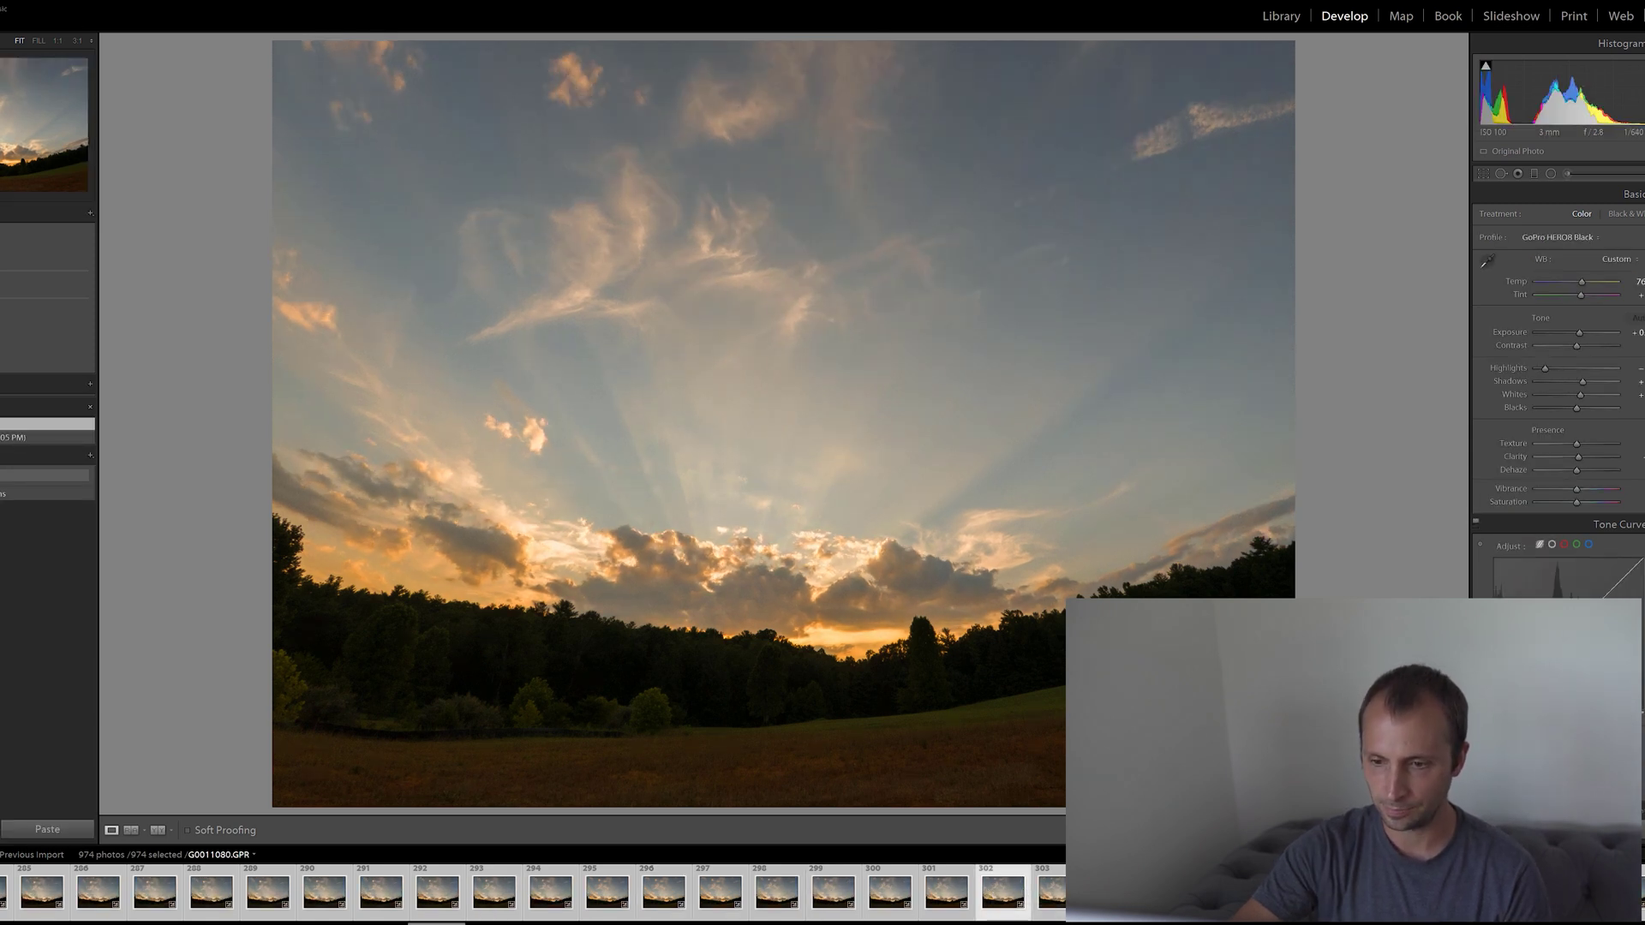
pyautogui.press('Right')
pyautogui.press('Right')
pyautogui.press('Right')
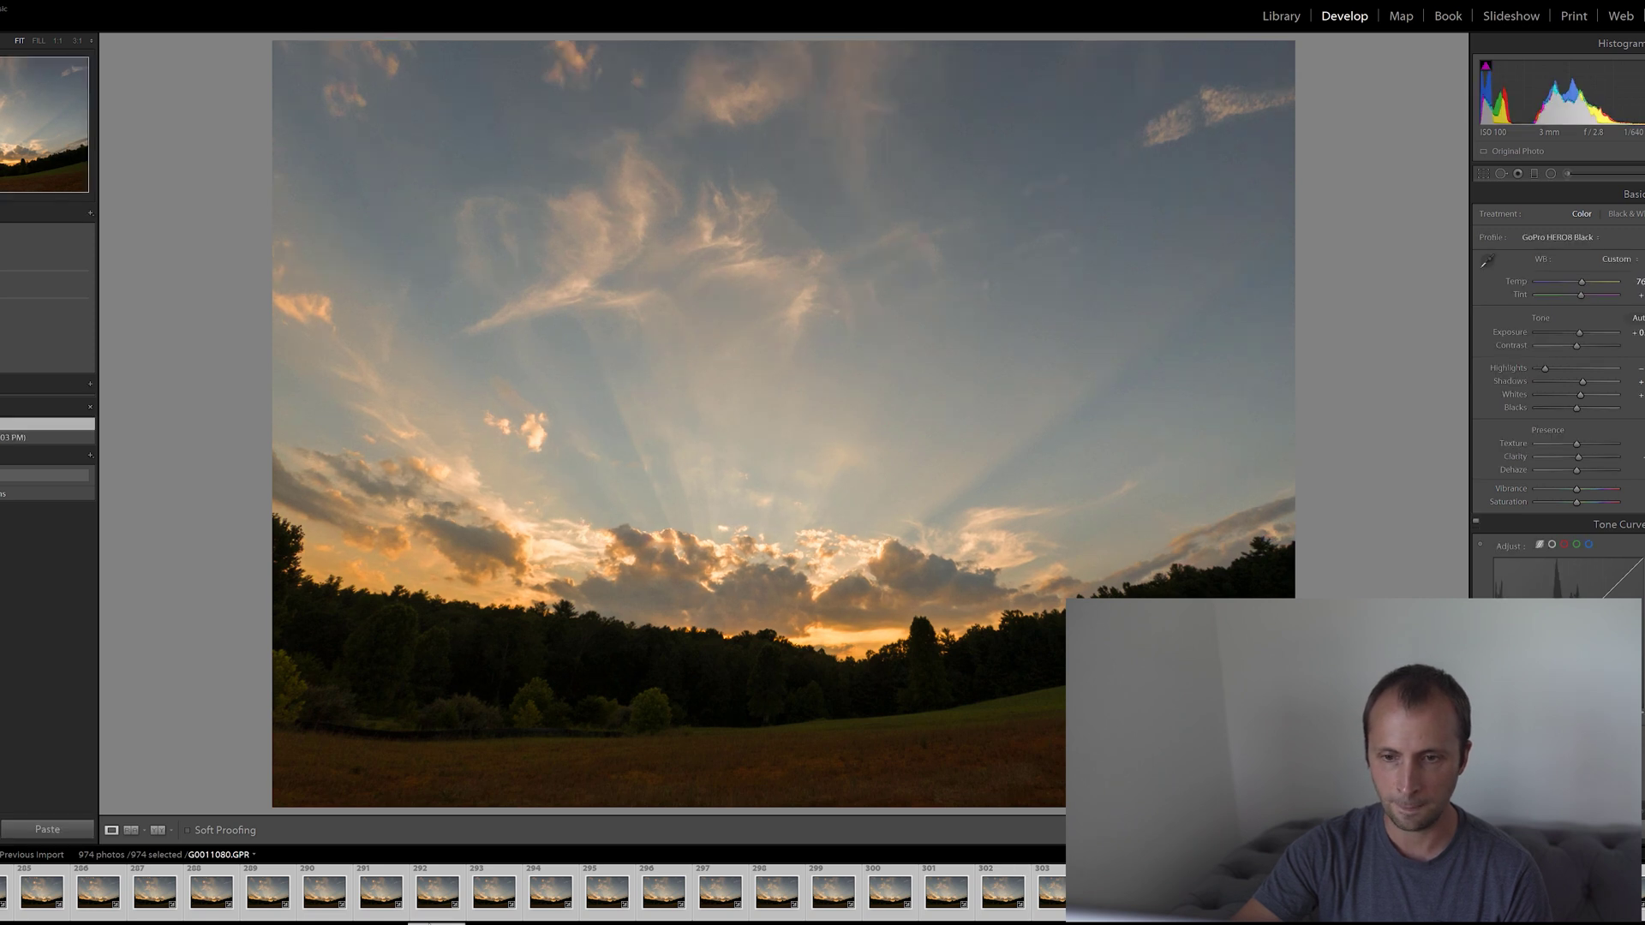
pyautogui.scroll(-5, 771, 891)
pyautogui.click(831, 904)
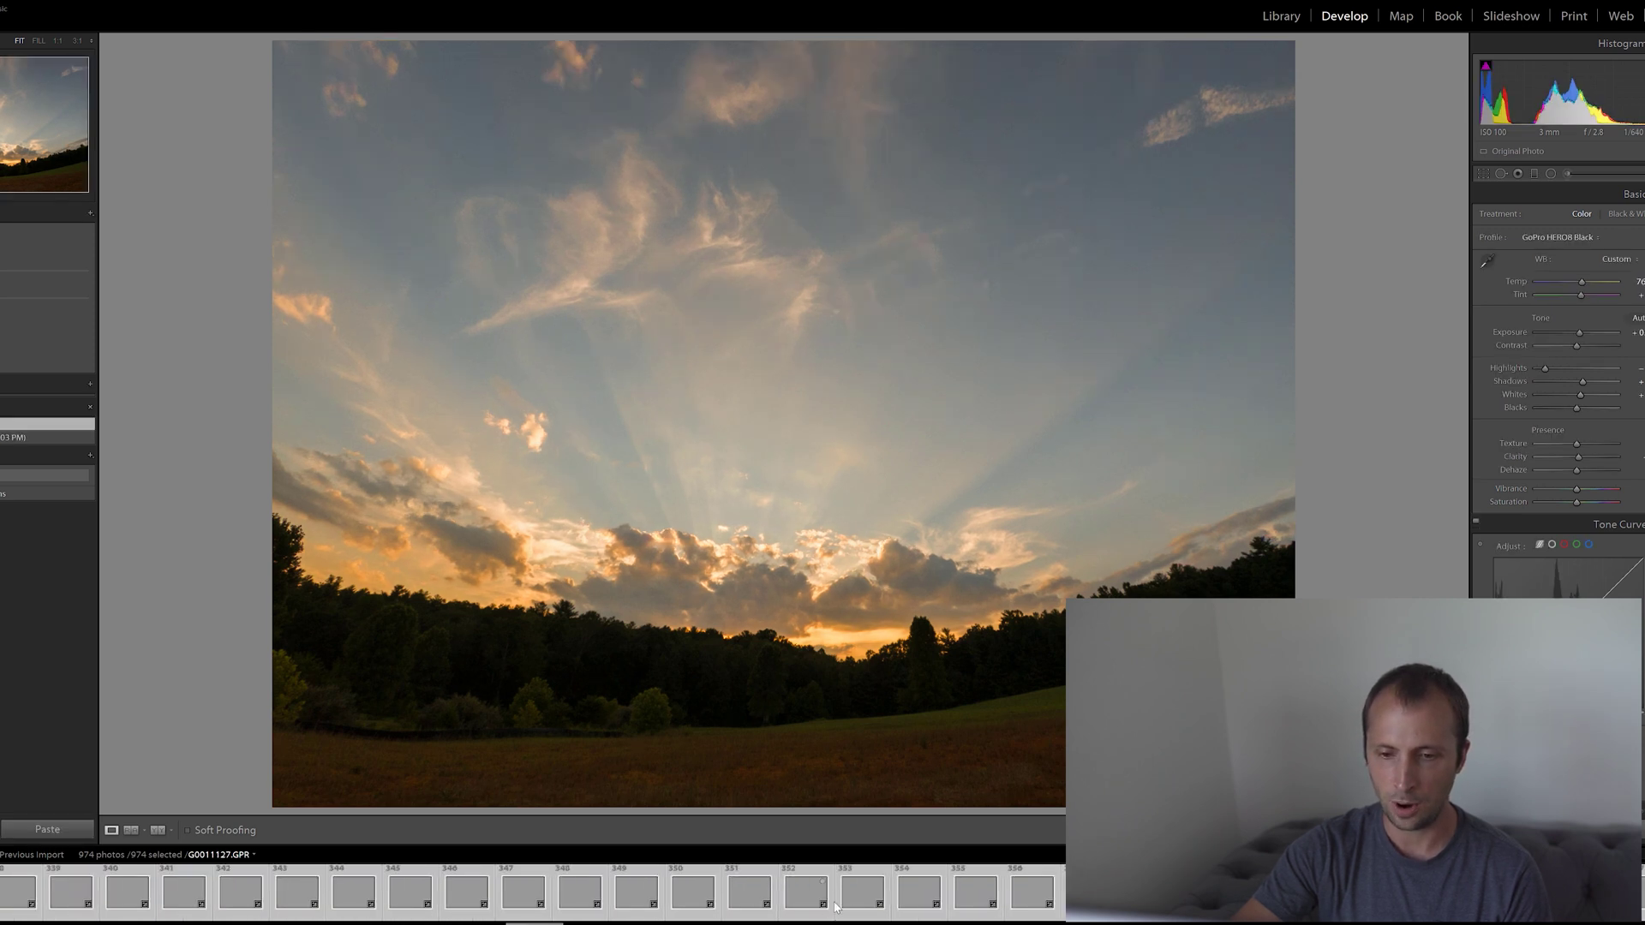
pyautogui.click(736, 895)
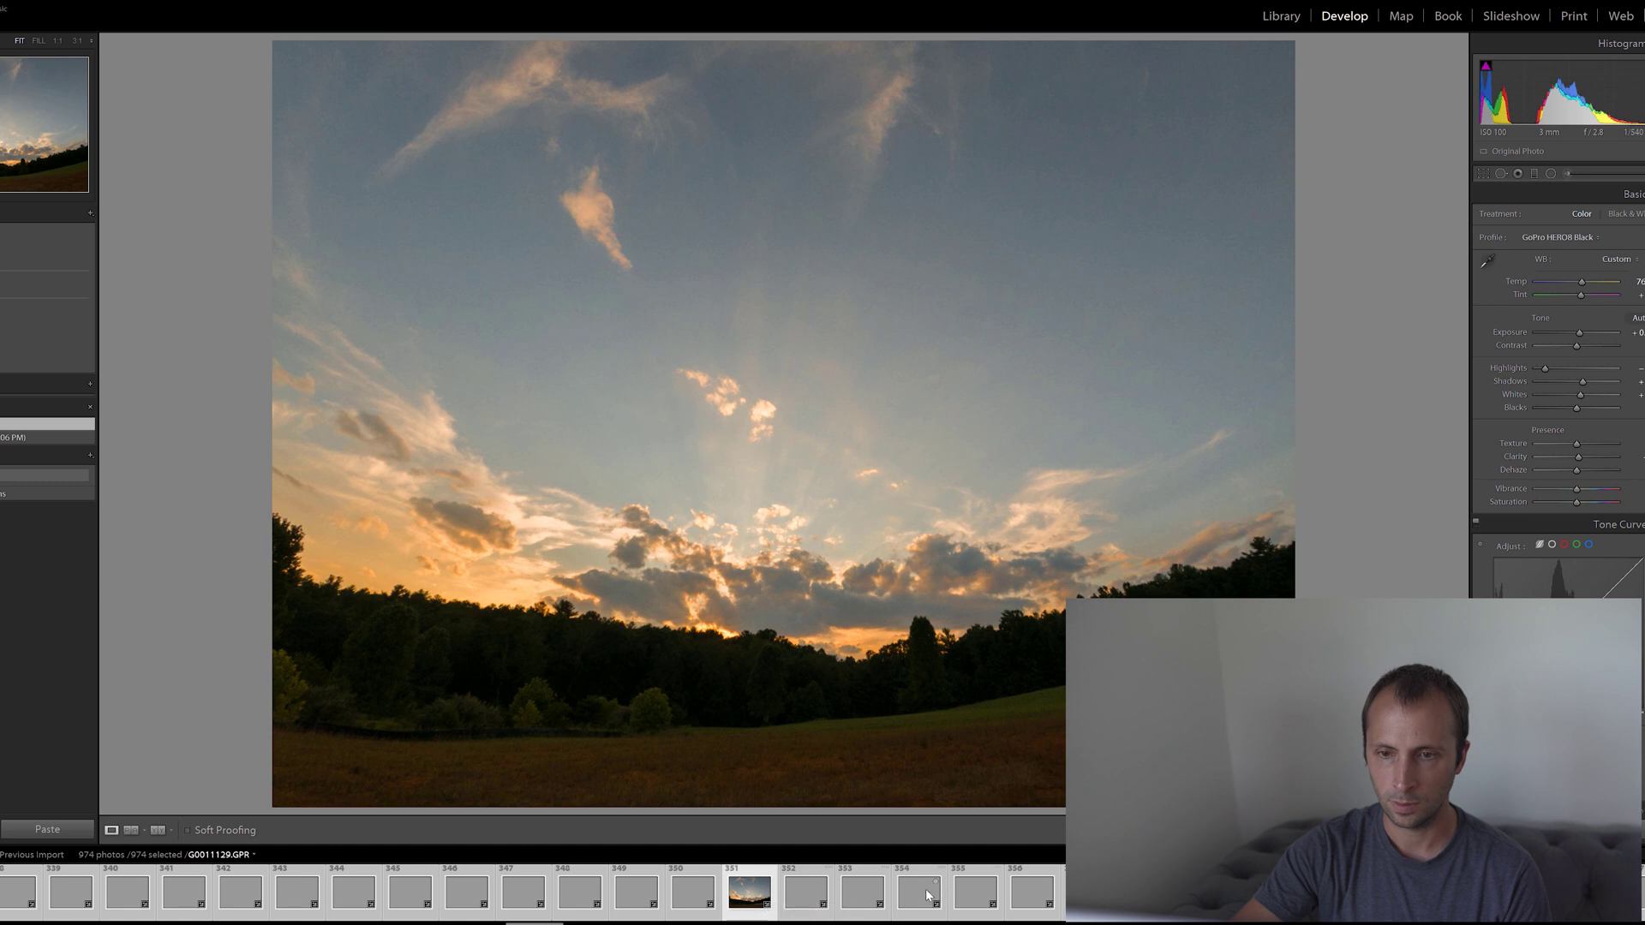
pyautogui.click(928, 895)
pyautogui.click(1087, 896)
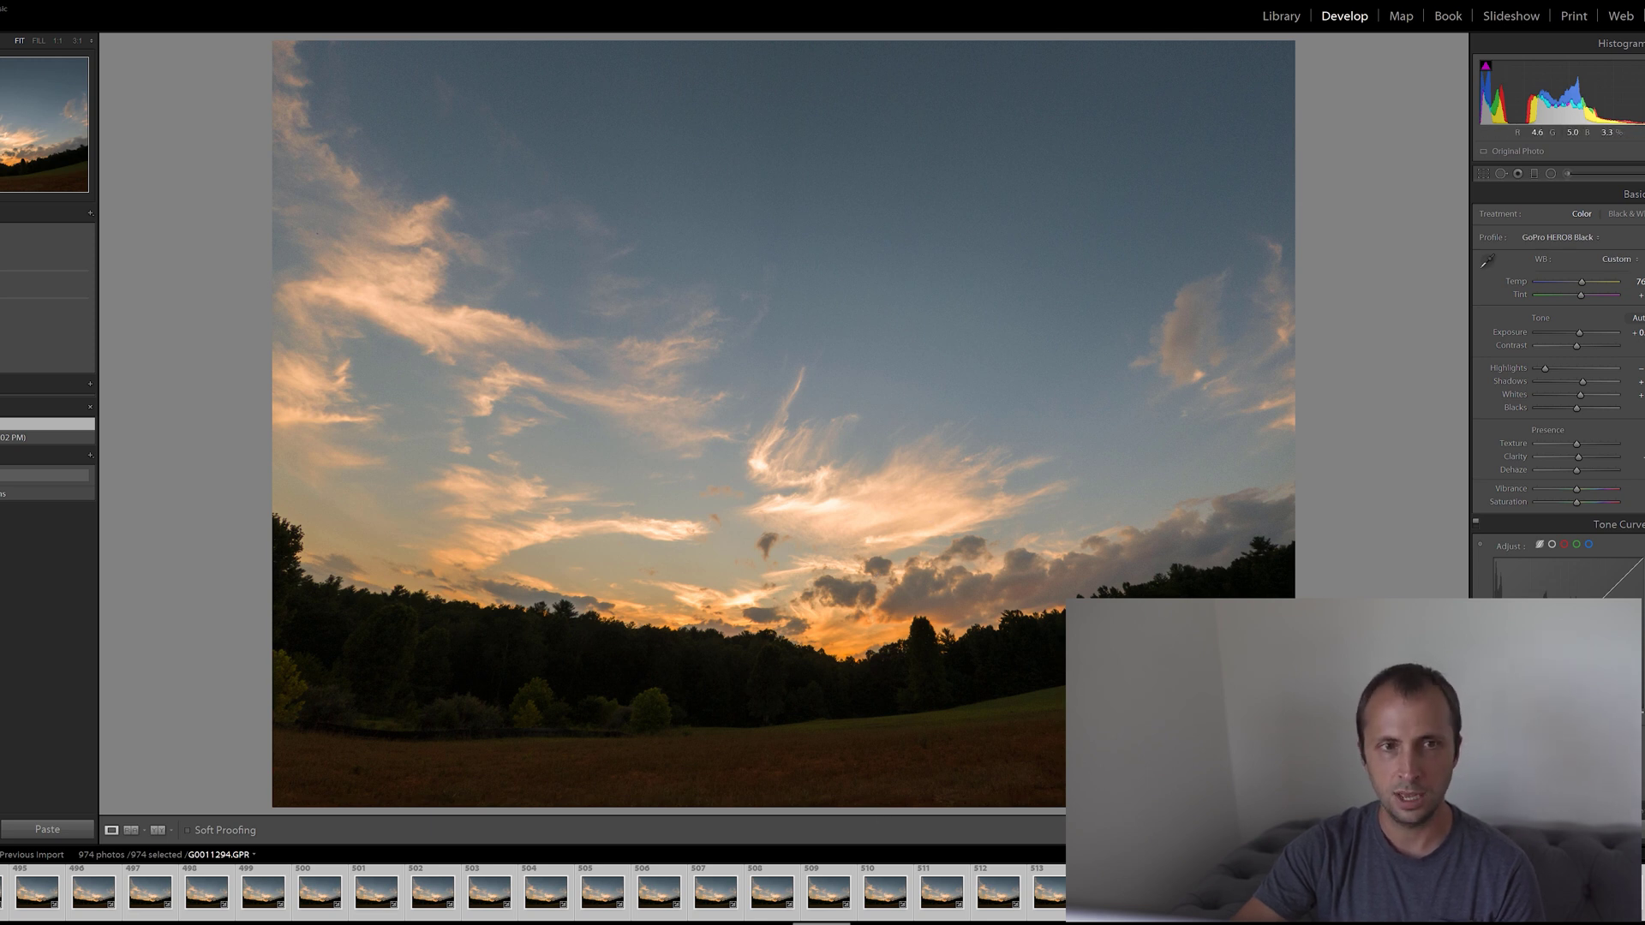
pyautogui.press('Right')
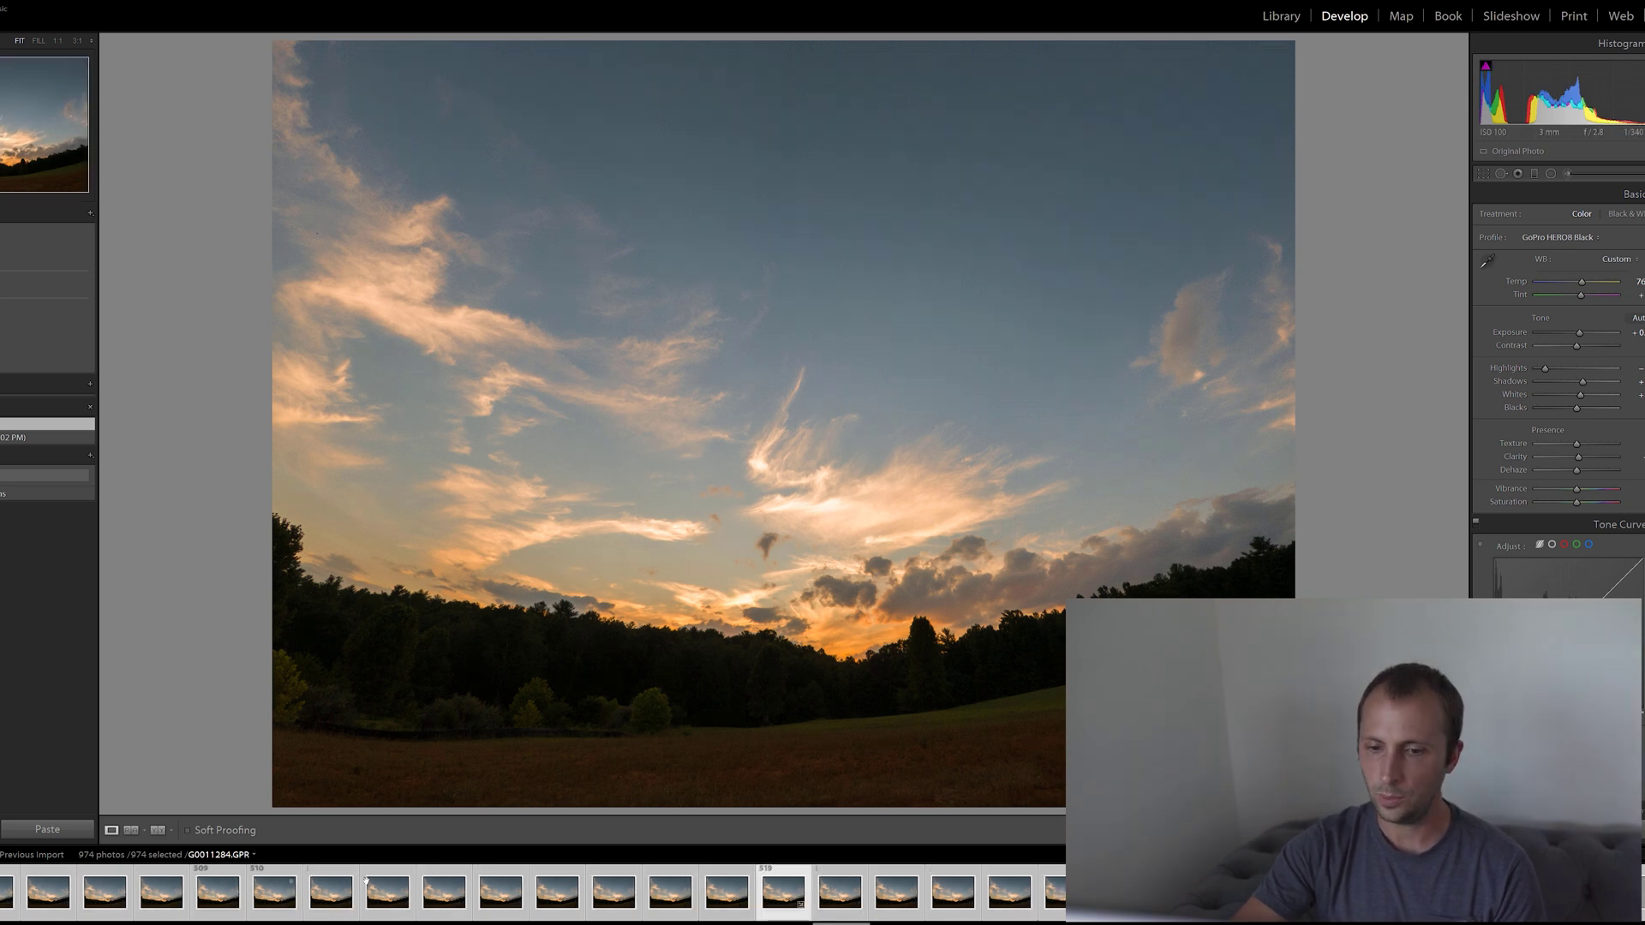
pyautogui.click(844, 893)
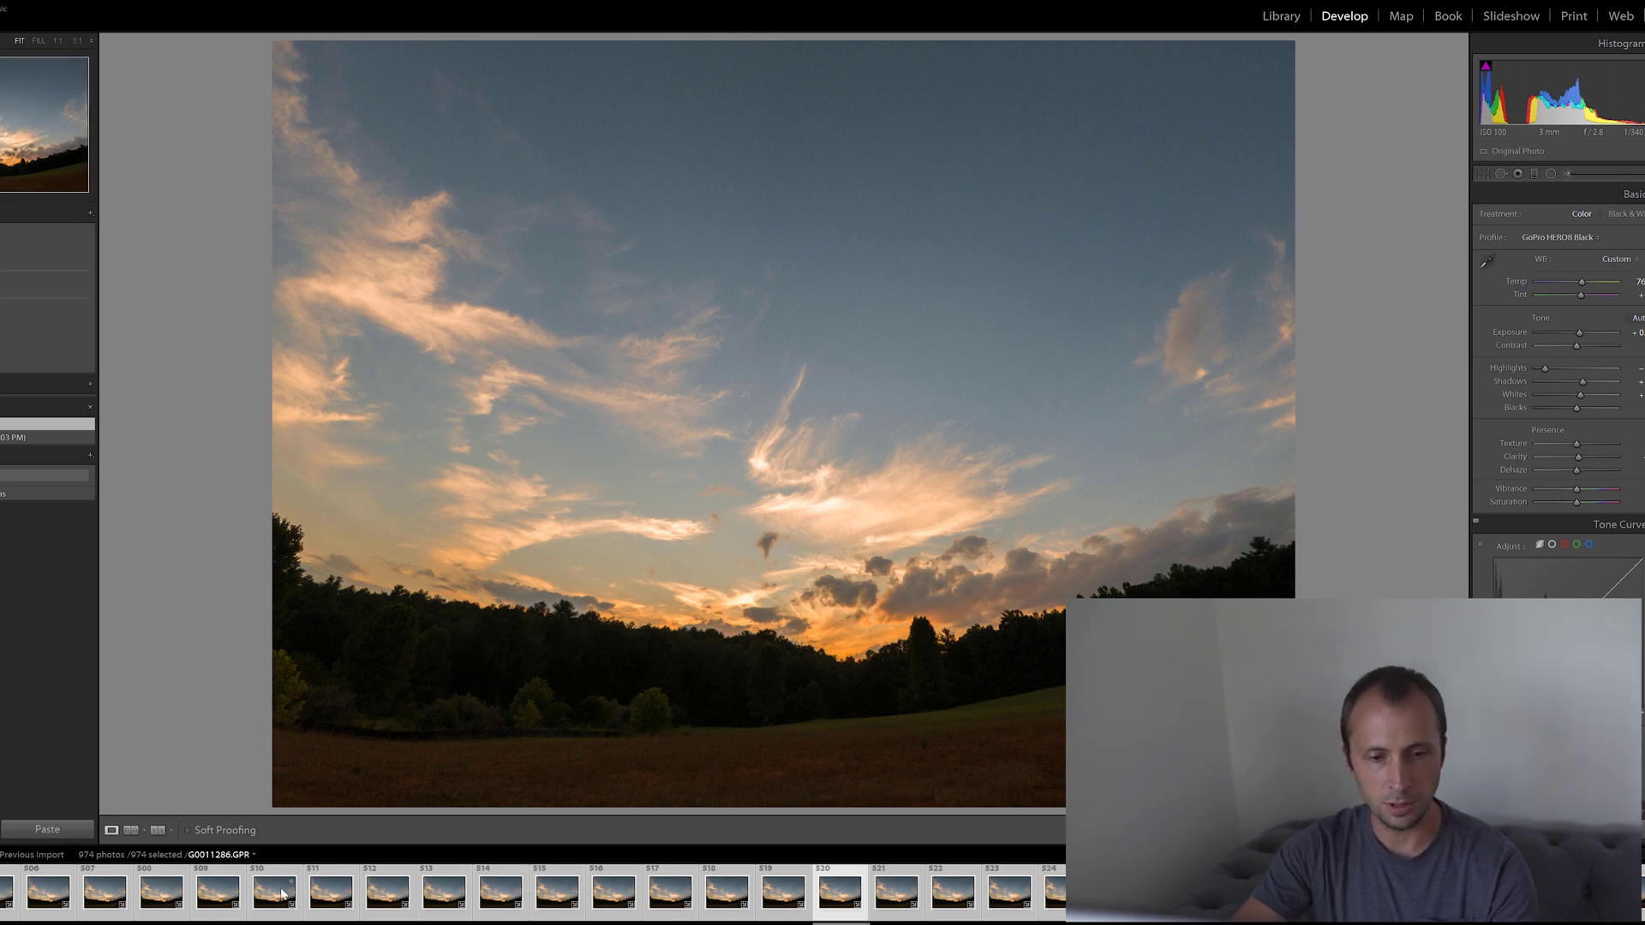
pyautogui.click(162, 896)
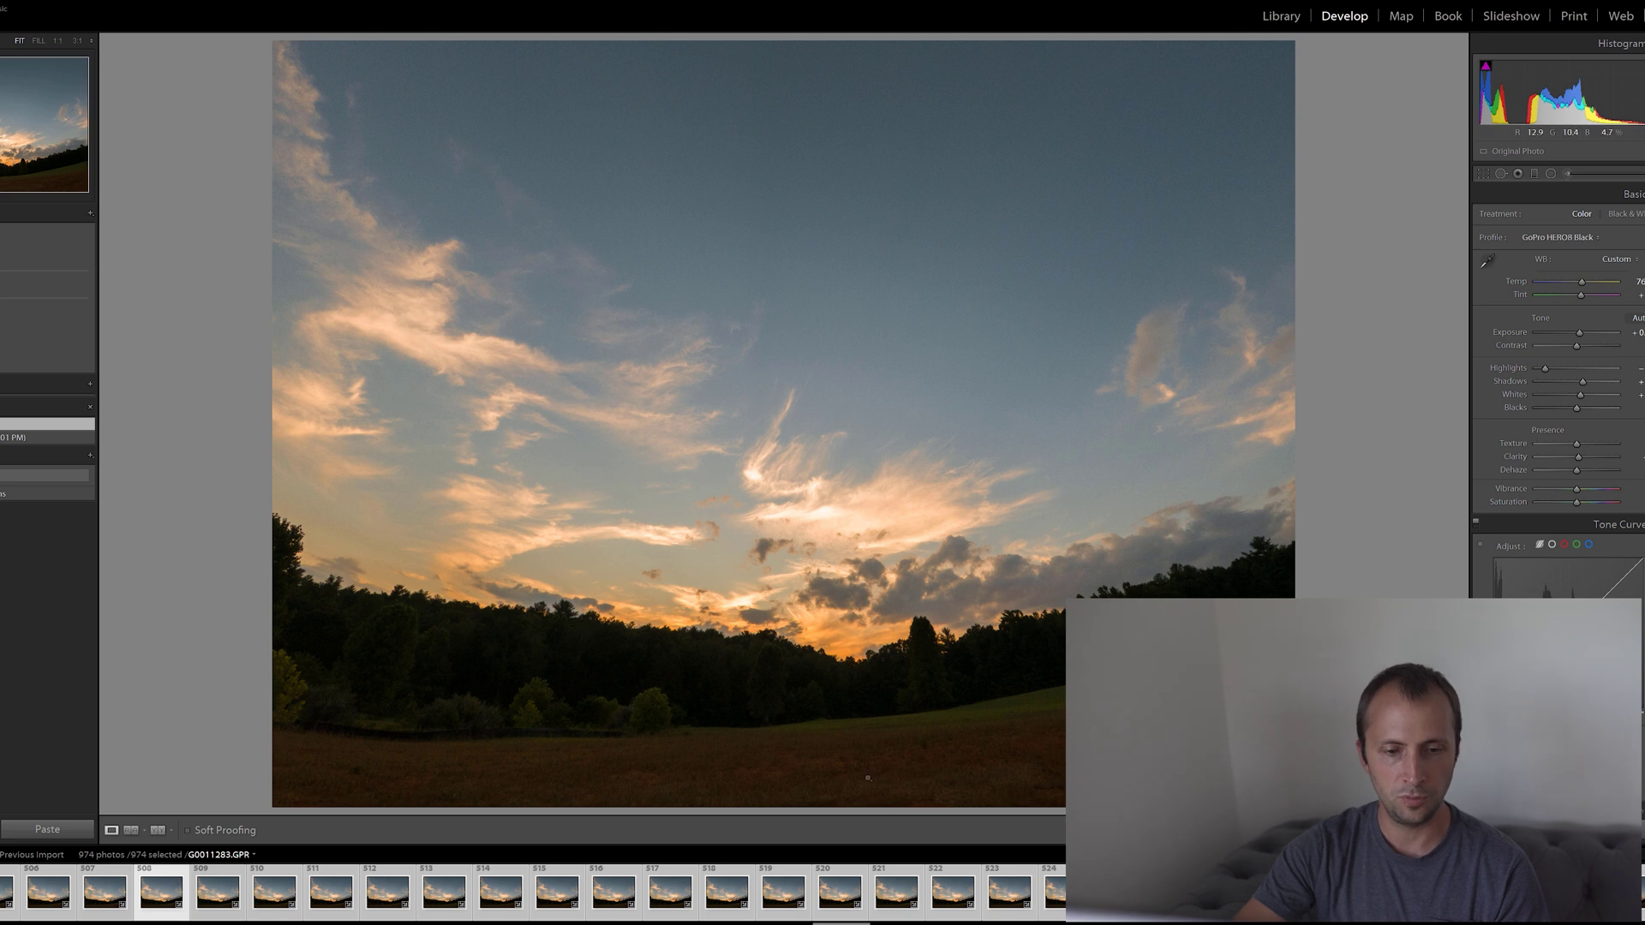
# Export all the selected photos as sRGB JPEGs at quality 100 into an Edited subfolder of the original photos' folder
pyautogui.rightClick(162, 894)
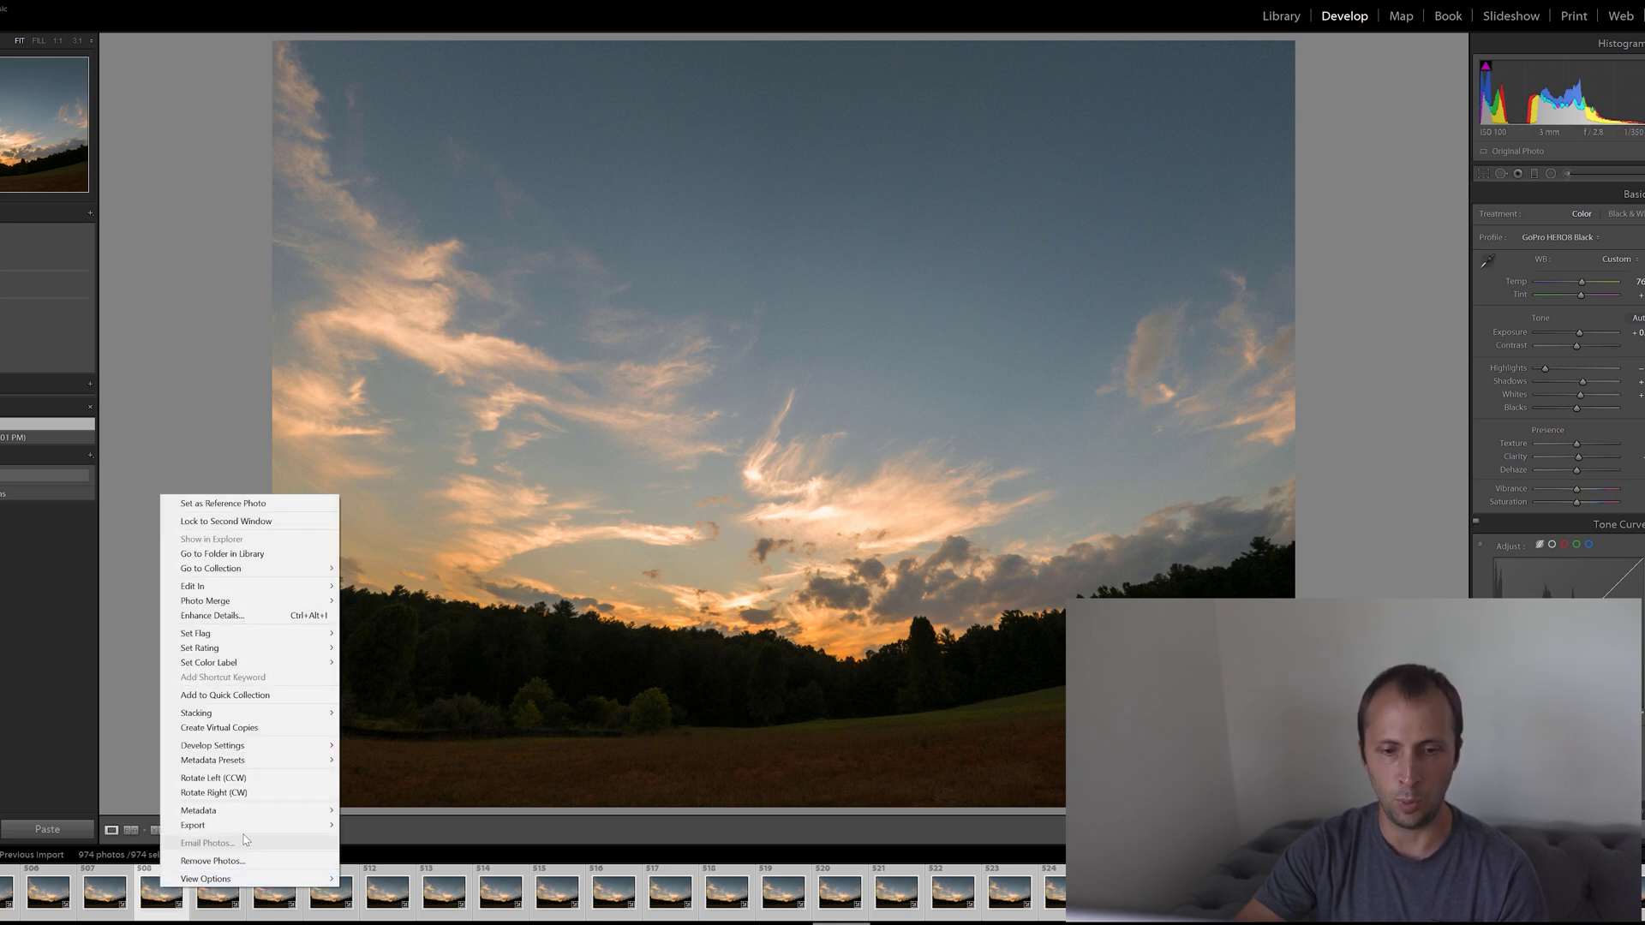
pyautogui.moveTo(257, 825)
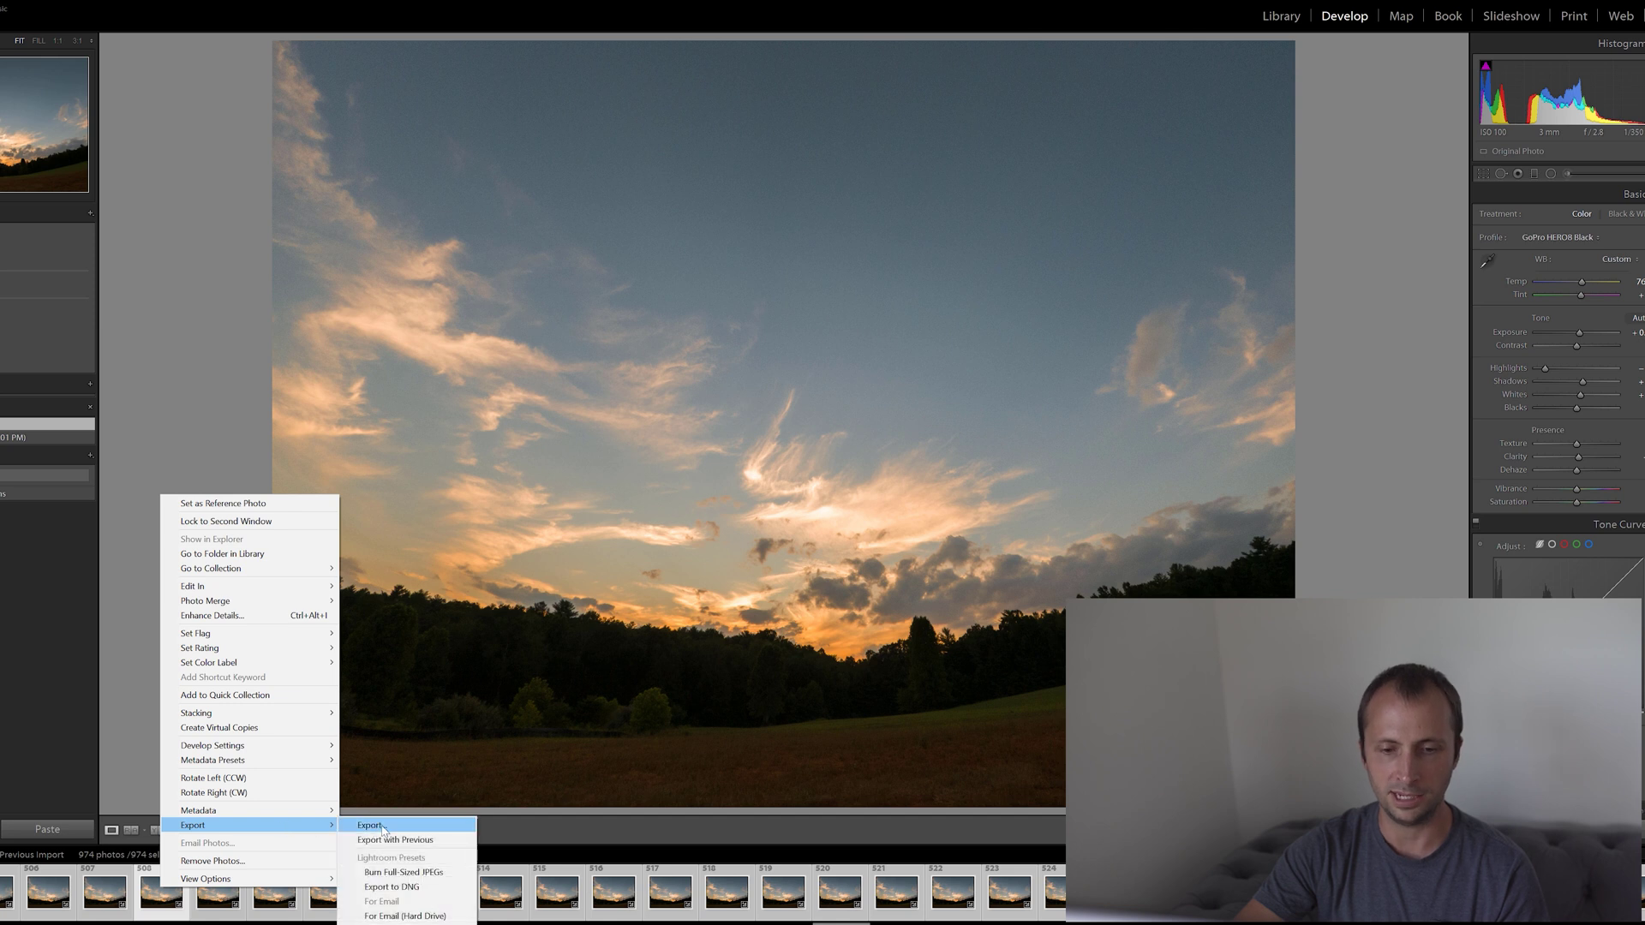
pyautogui.click(385, 826)
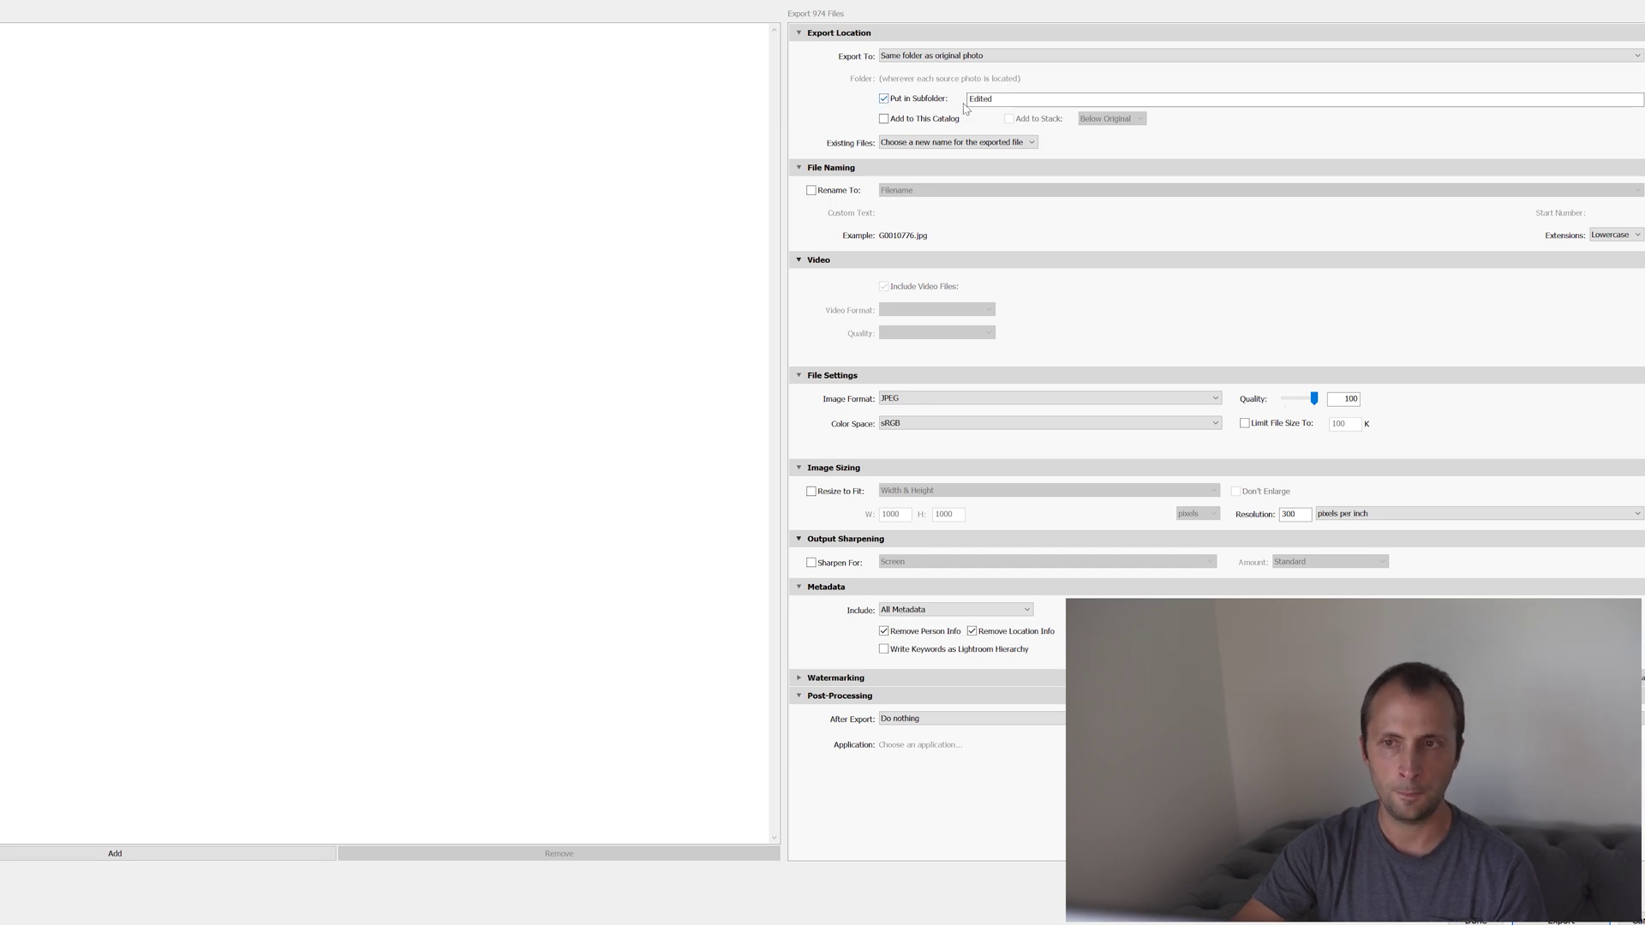
pyautogui.doubleClick(1005, 100)
pyautogui.click(1007, 100)
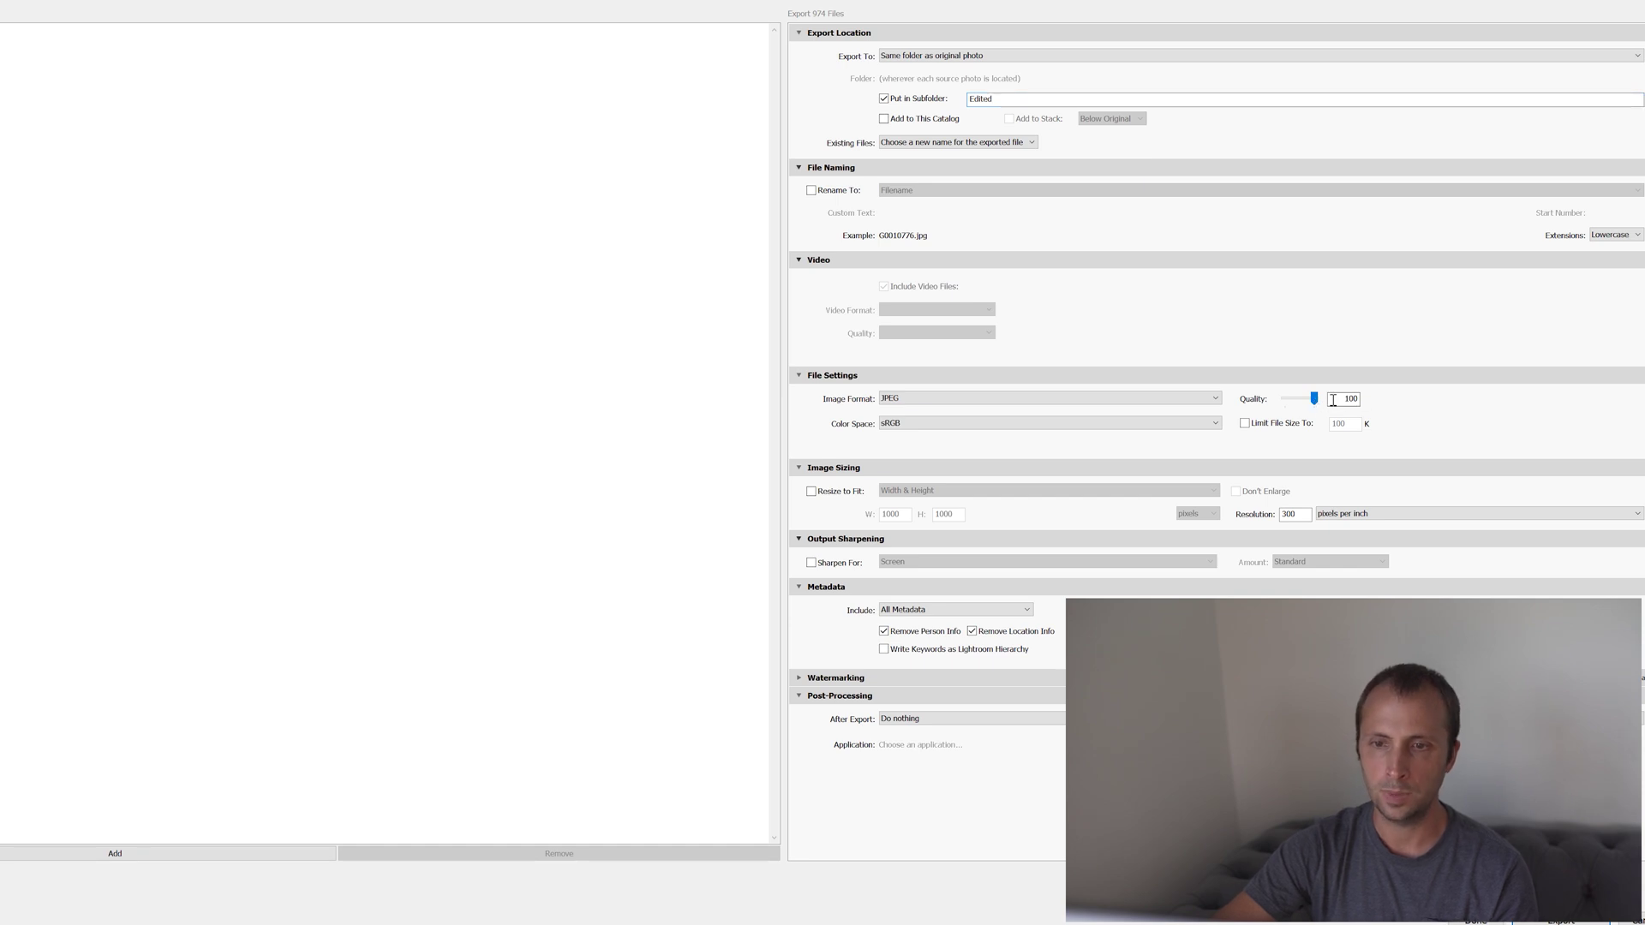
pyautogui.click(913, 425)
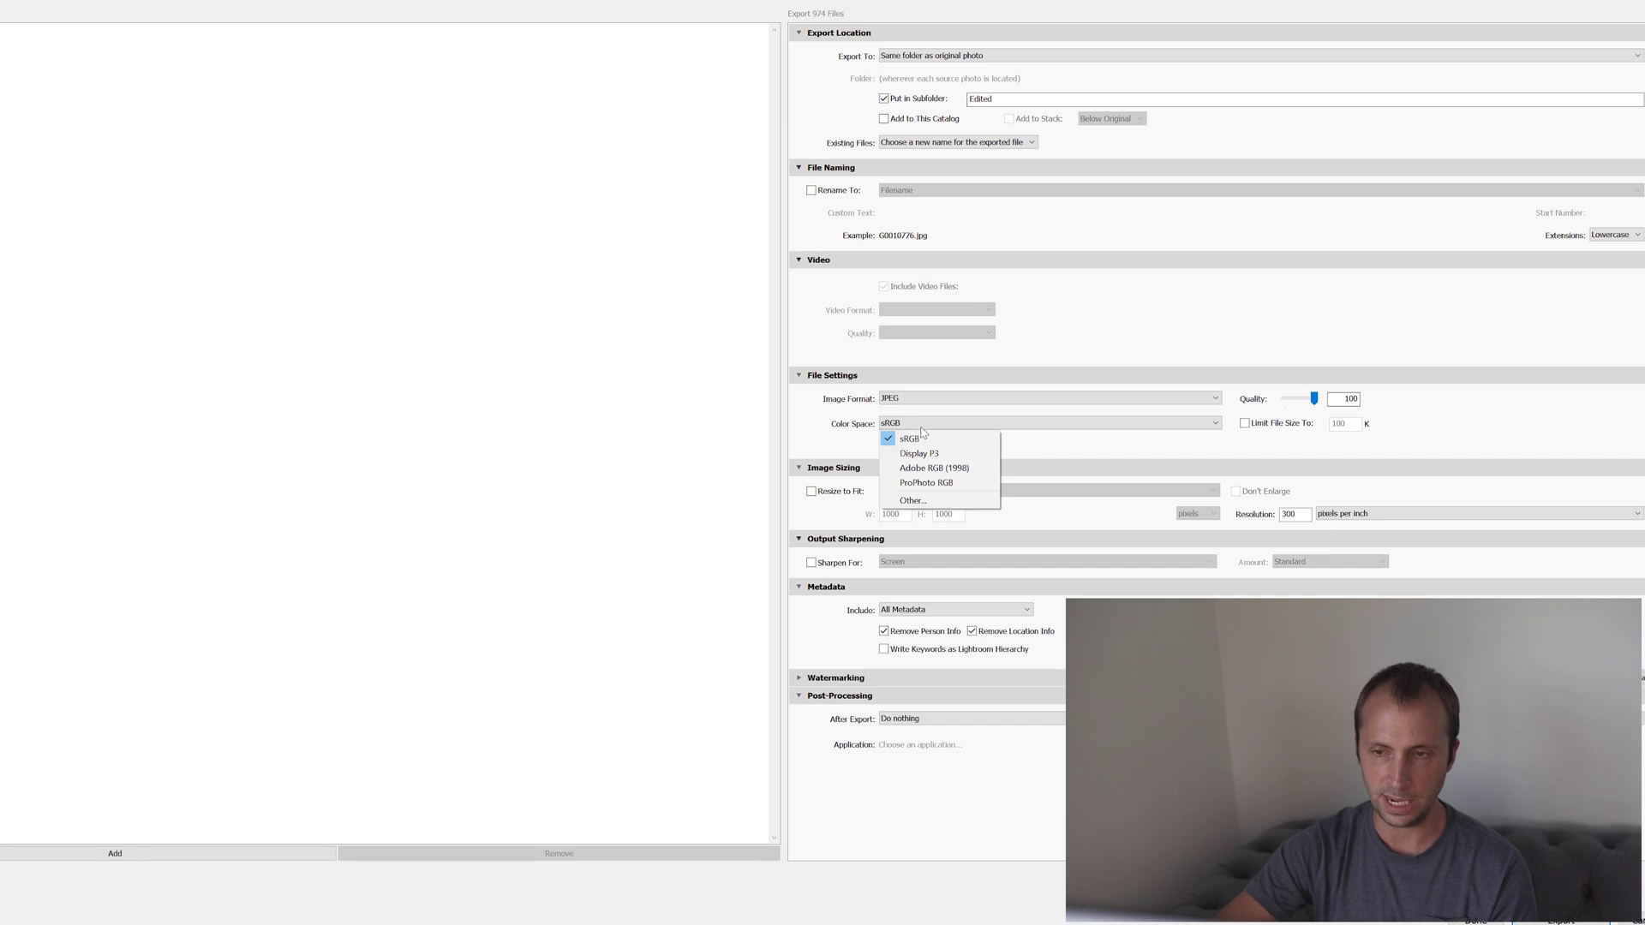
pyautogui.click(1120, 439)
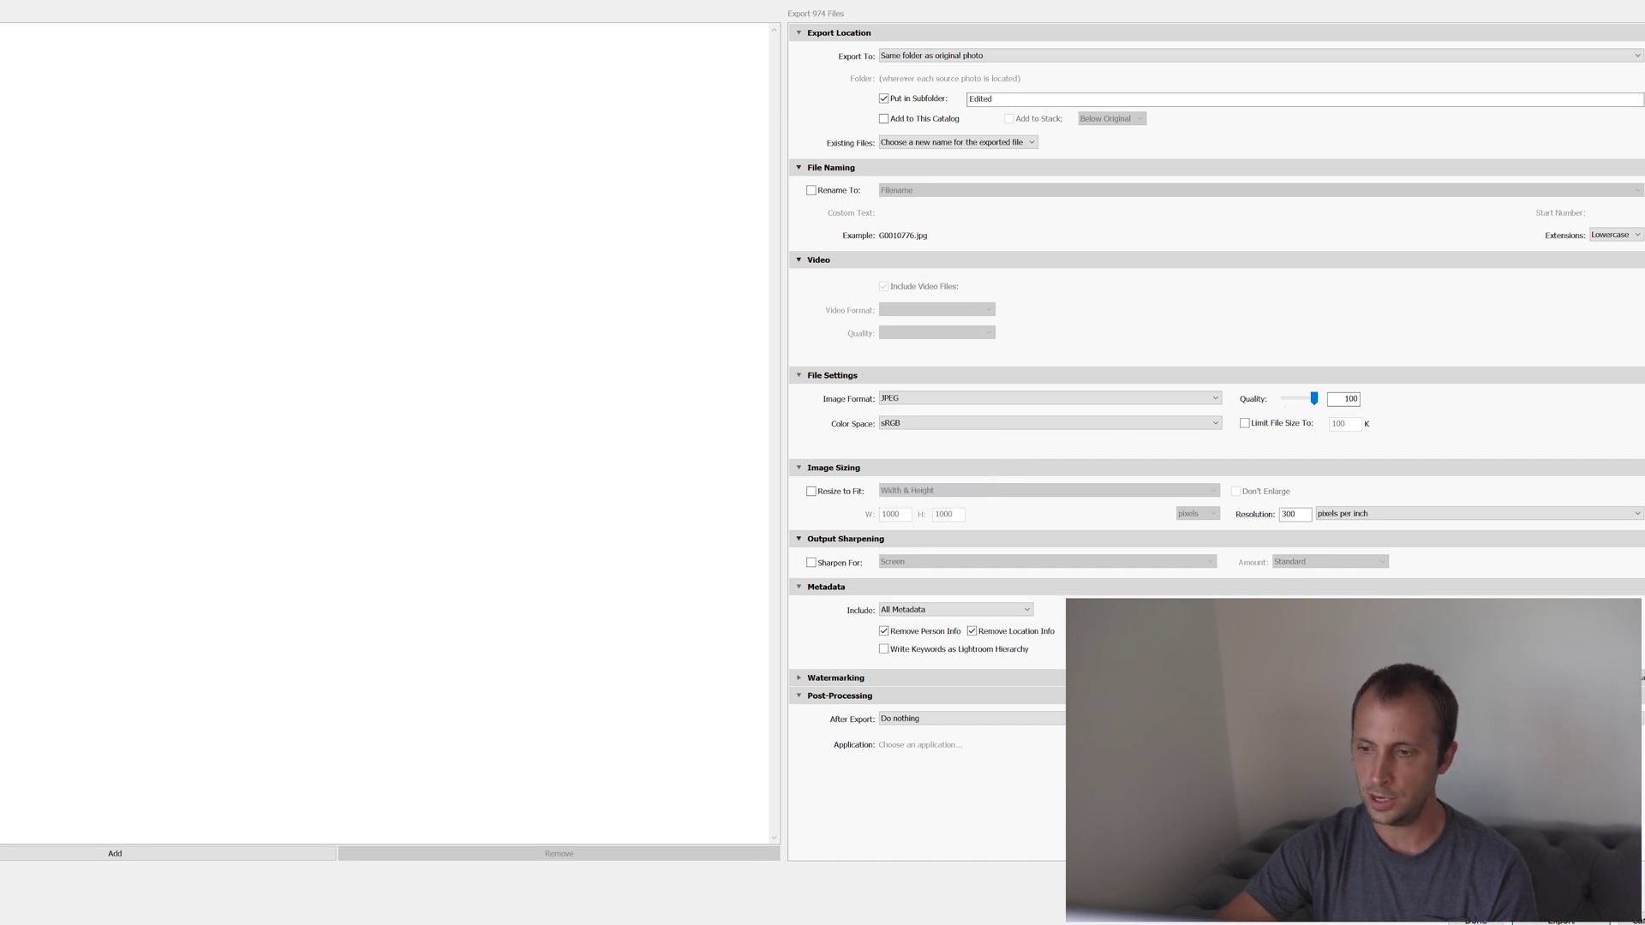
pyautogui.press('Return')
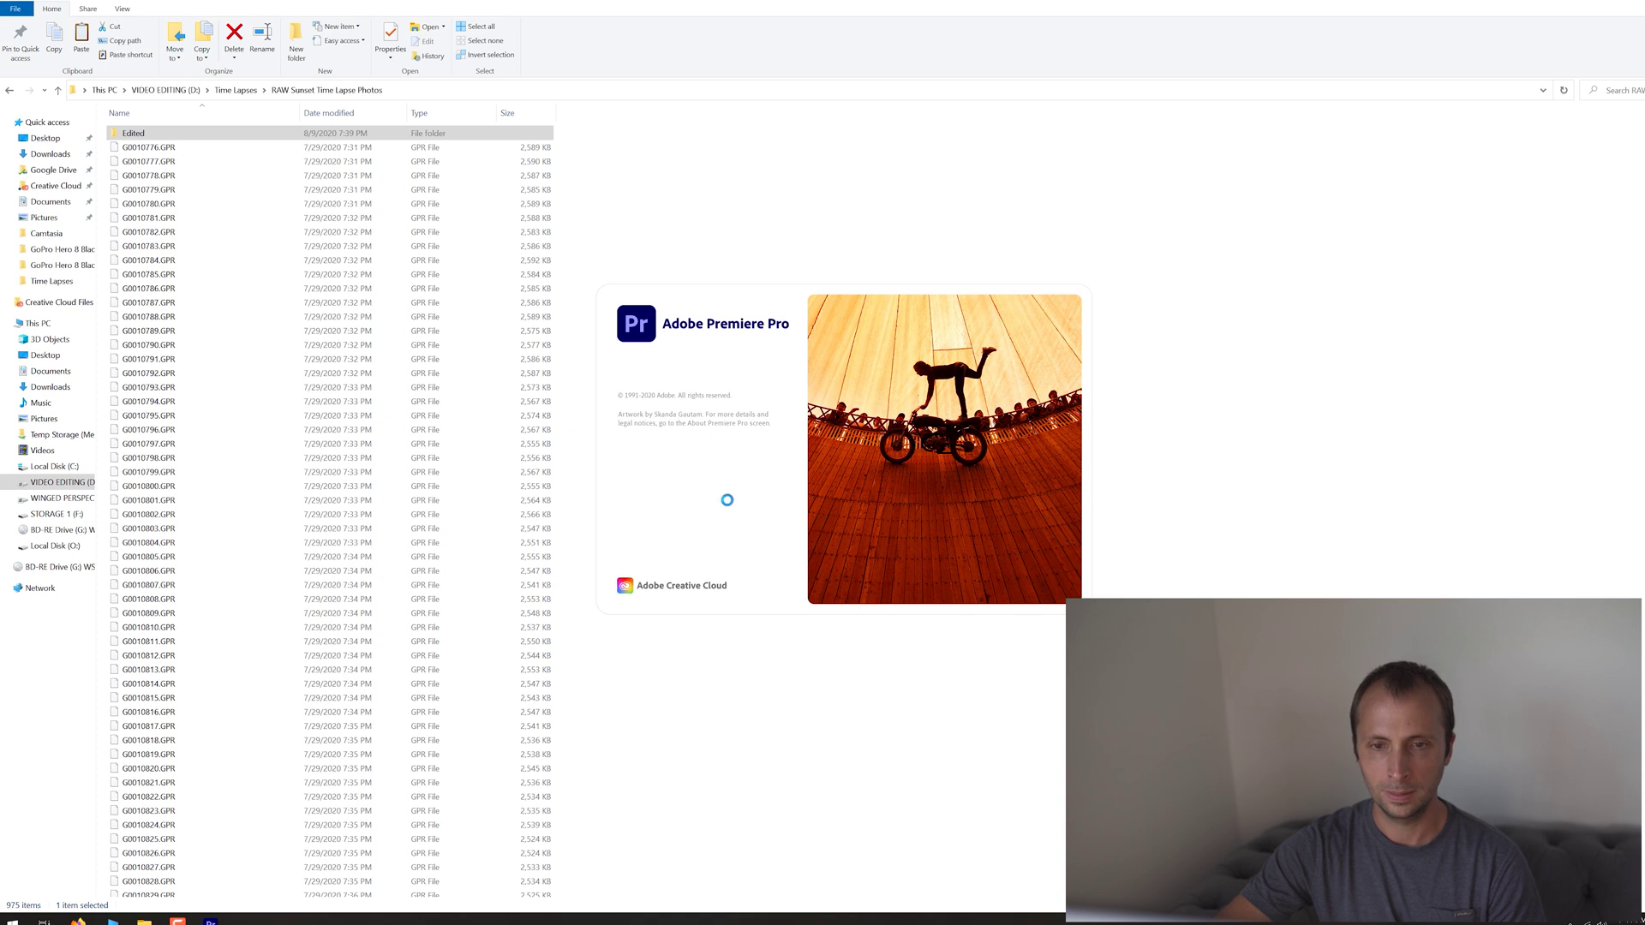
# Create a new Premiere Pro project named Time Lapse Technique #3 in the D:\Time Lapses folder
pyautogui.write('T')
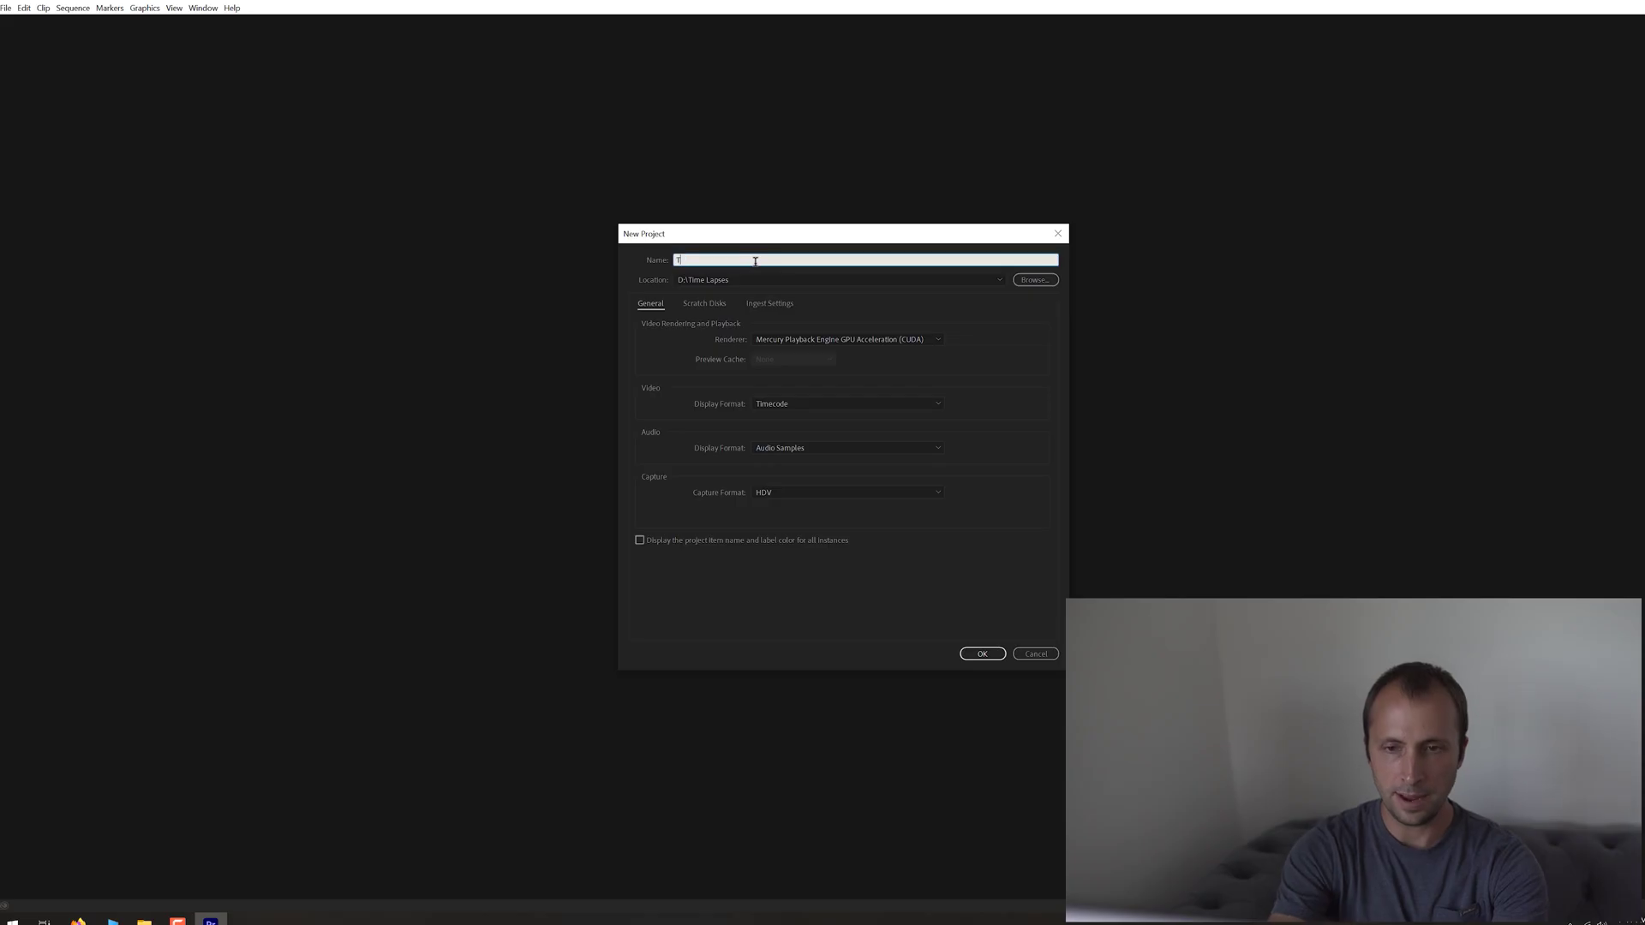
pyautogui.write('ime Lapse Technique')
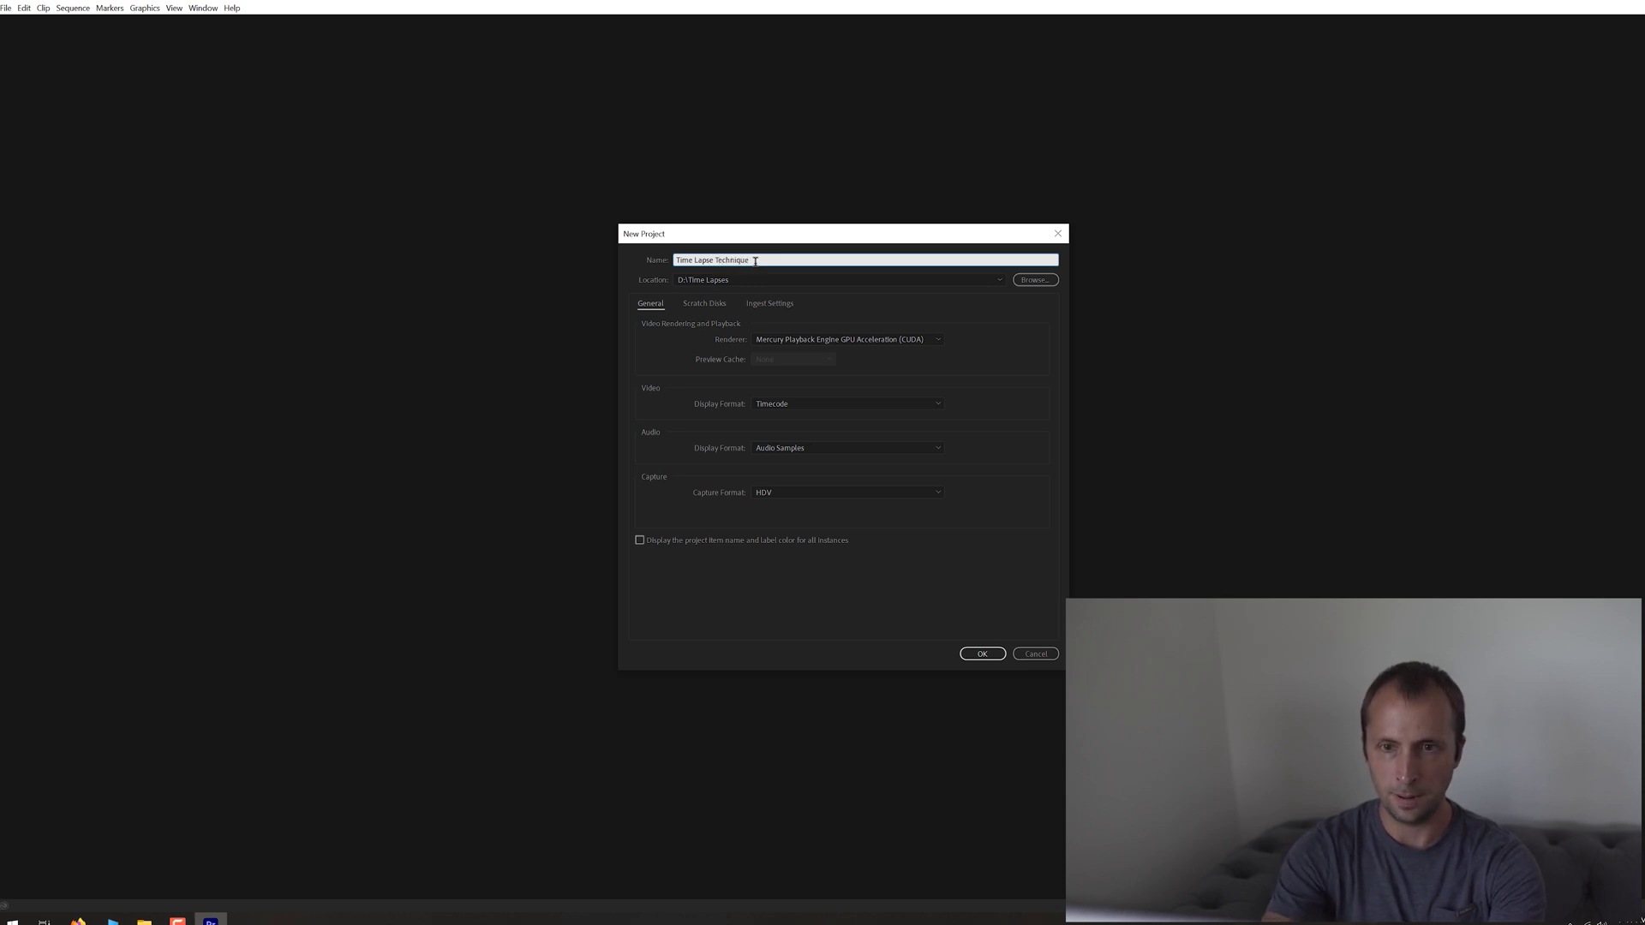
pyautogui.write(' #3')
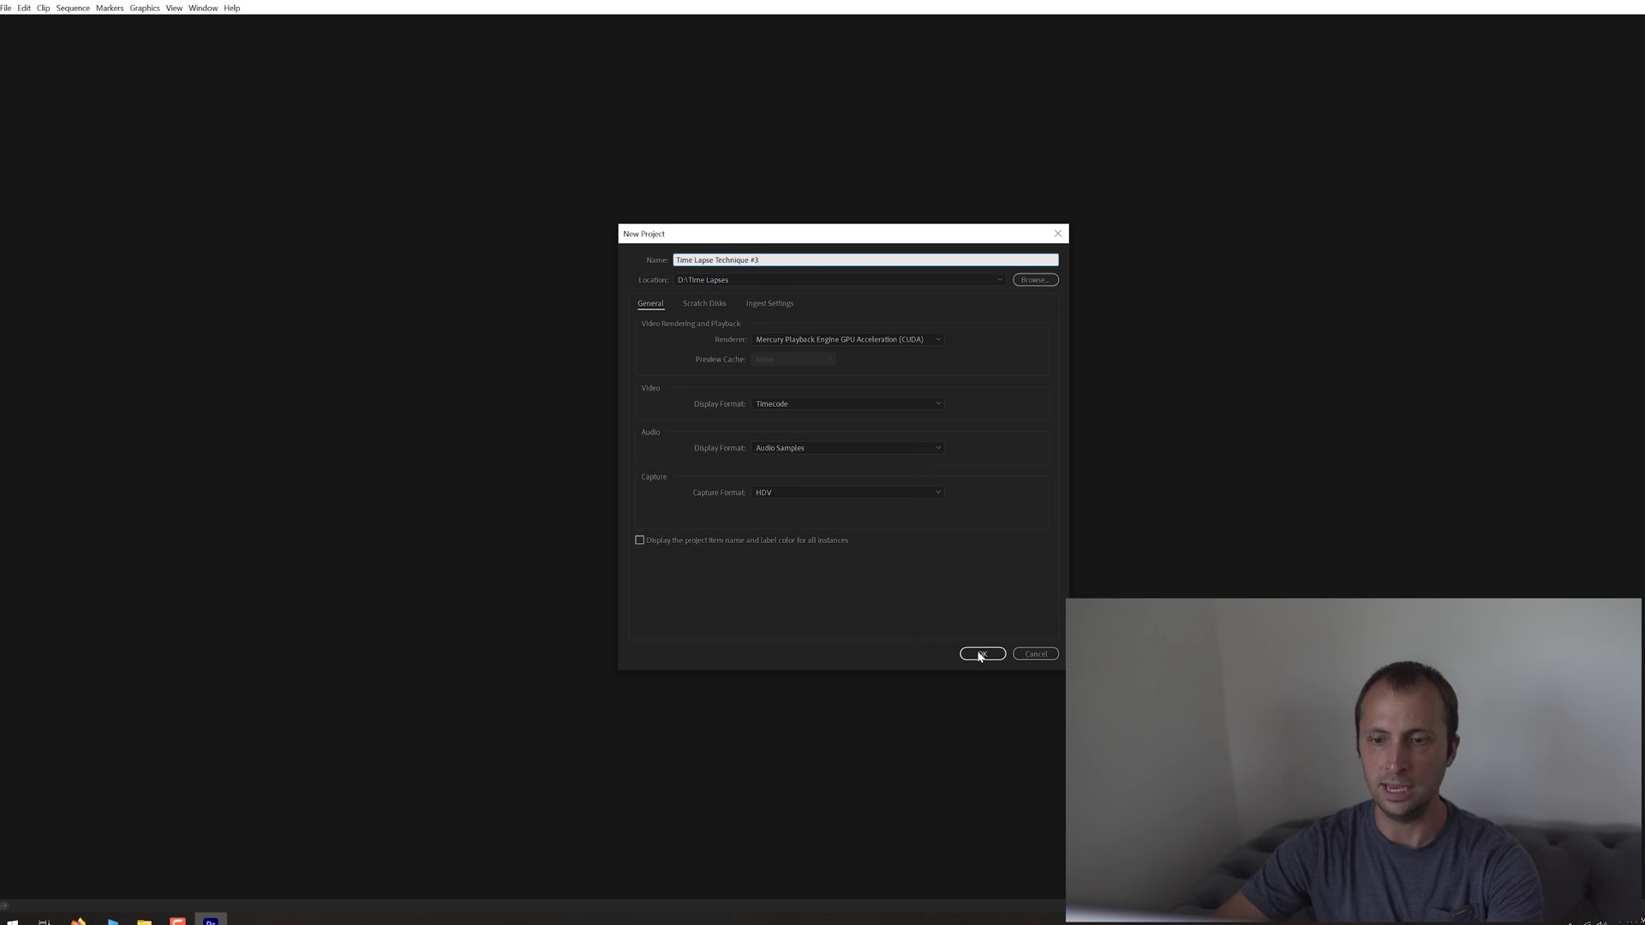
pyautogui.click(985, 656)
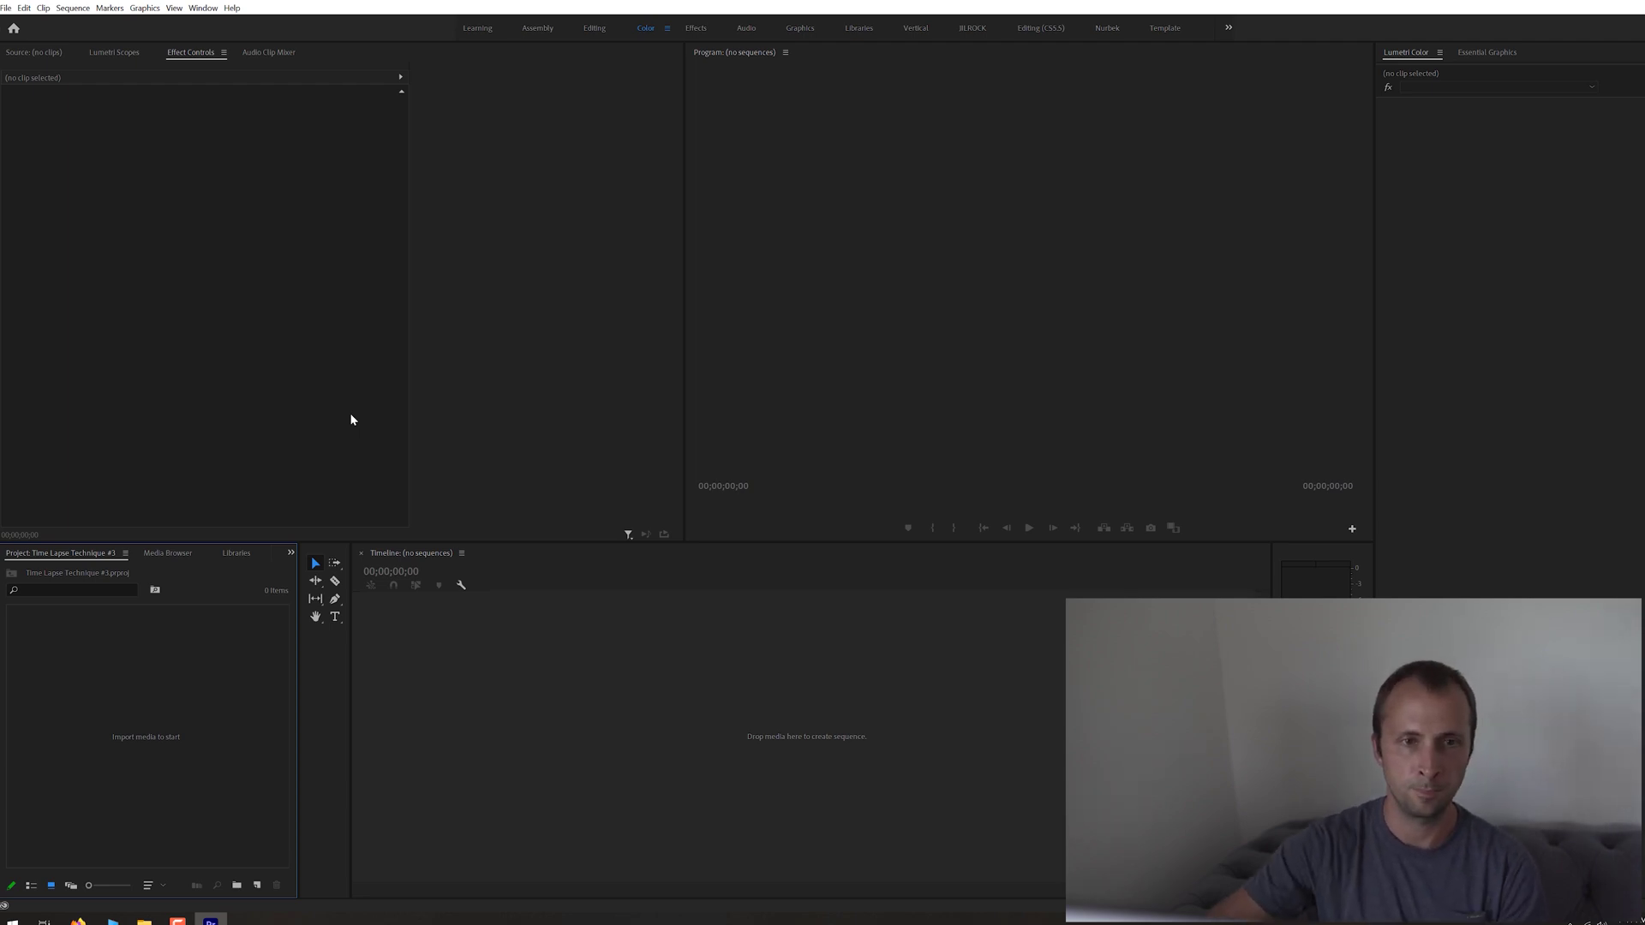
# Create a new 23.976 fps sequence with a custom frame size of 3840 by 2160
pyautogui.click(6, 9)
pyautogui.click(6, 8)
pyautogui.click(5, 8)
pyautogui.moveTo(24, 22)
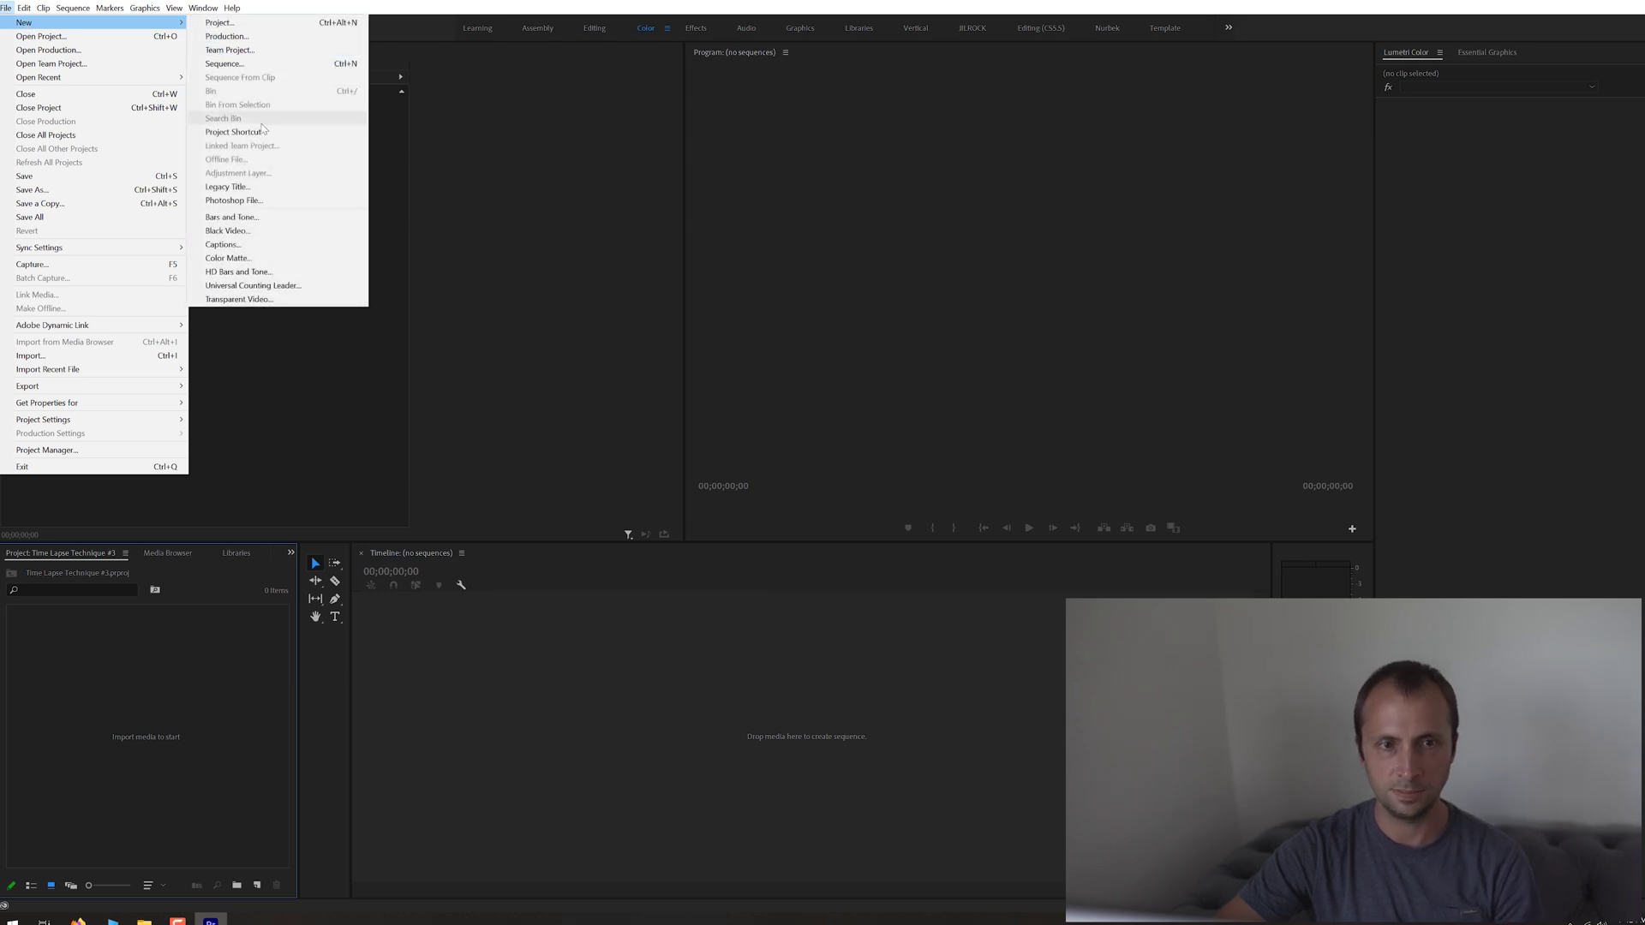
pyautogui.click(224, 63)
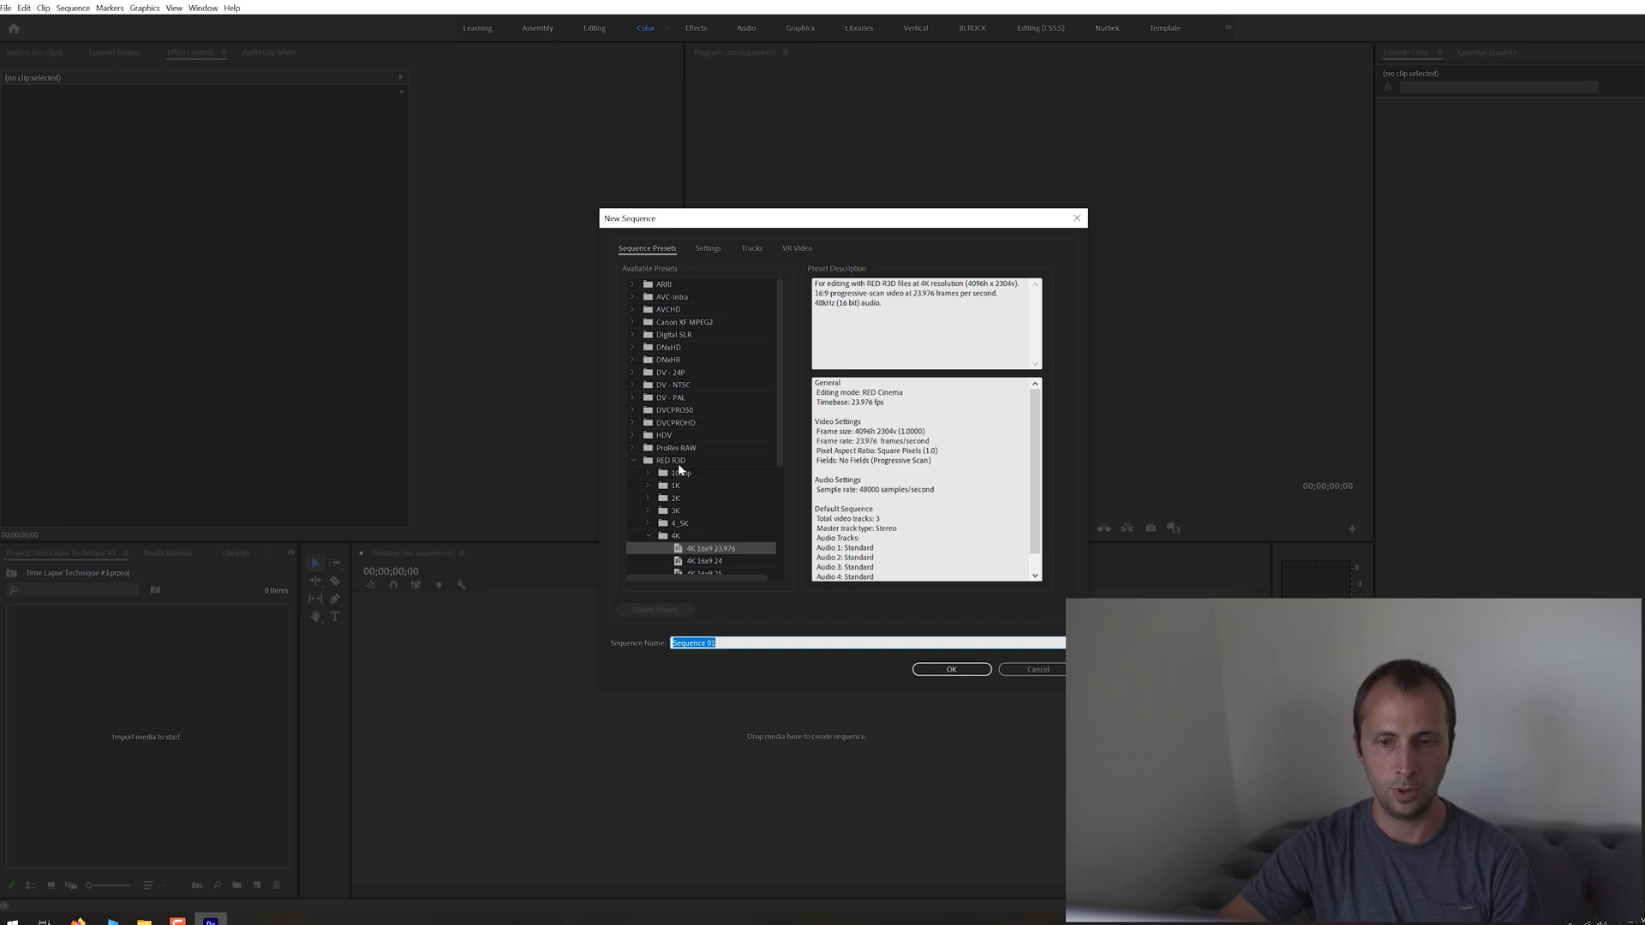
pyautogui.click(711, 253)
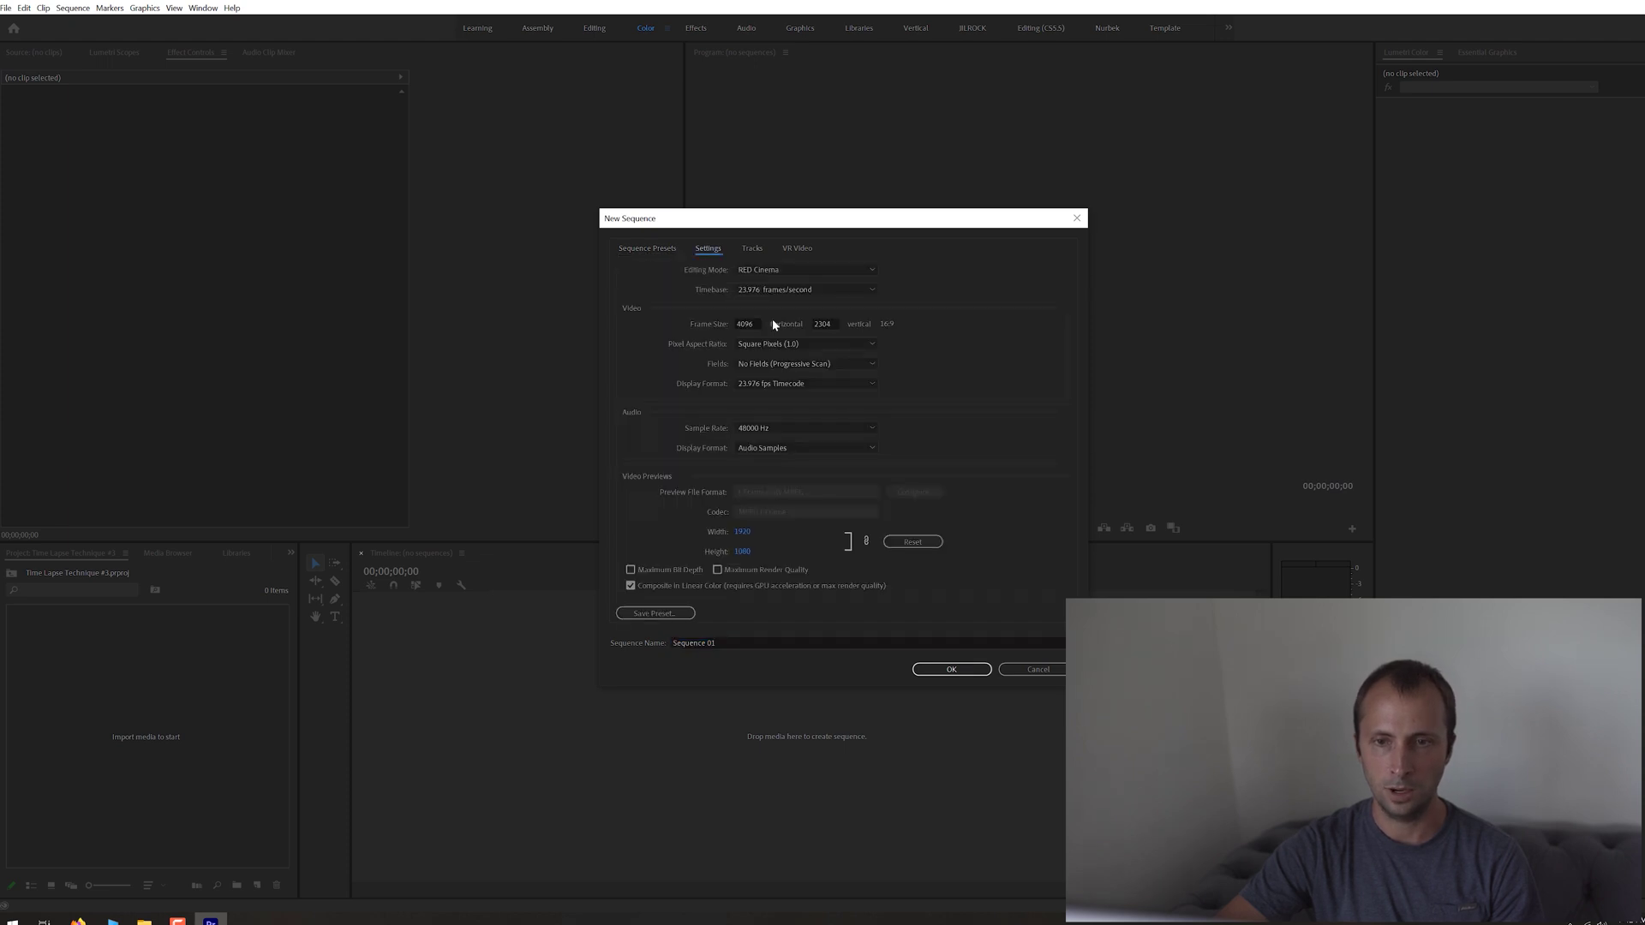
pyautogui.click(760, 325)
pyautogui.write('3840')
pyautogui.press('Tab')
pyautogui.write('2160')
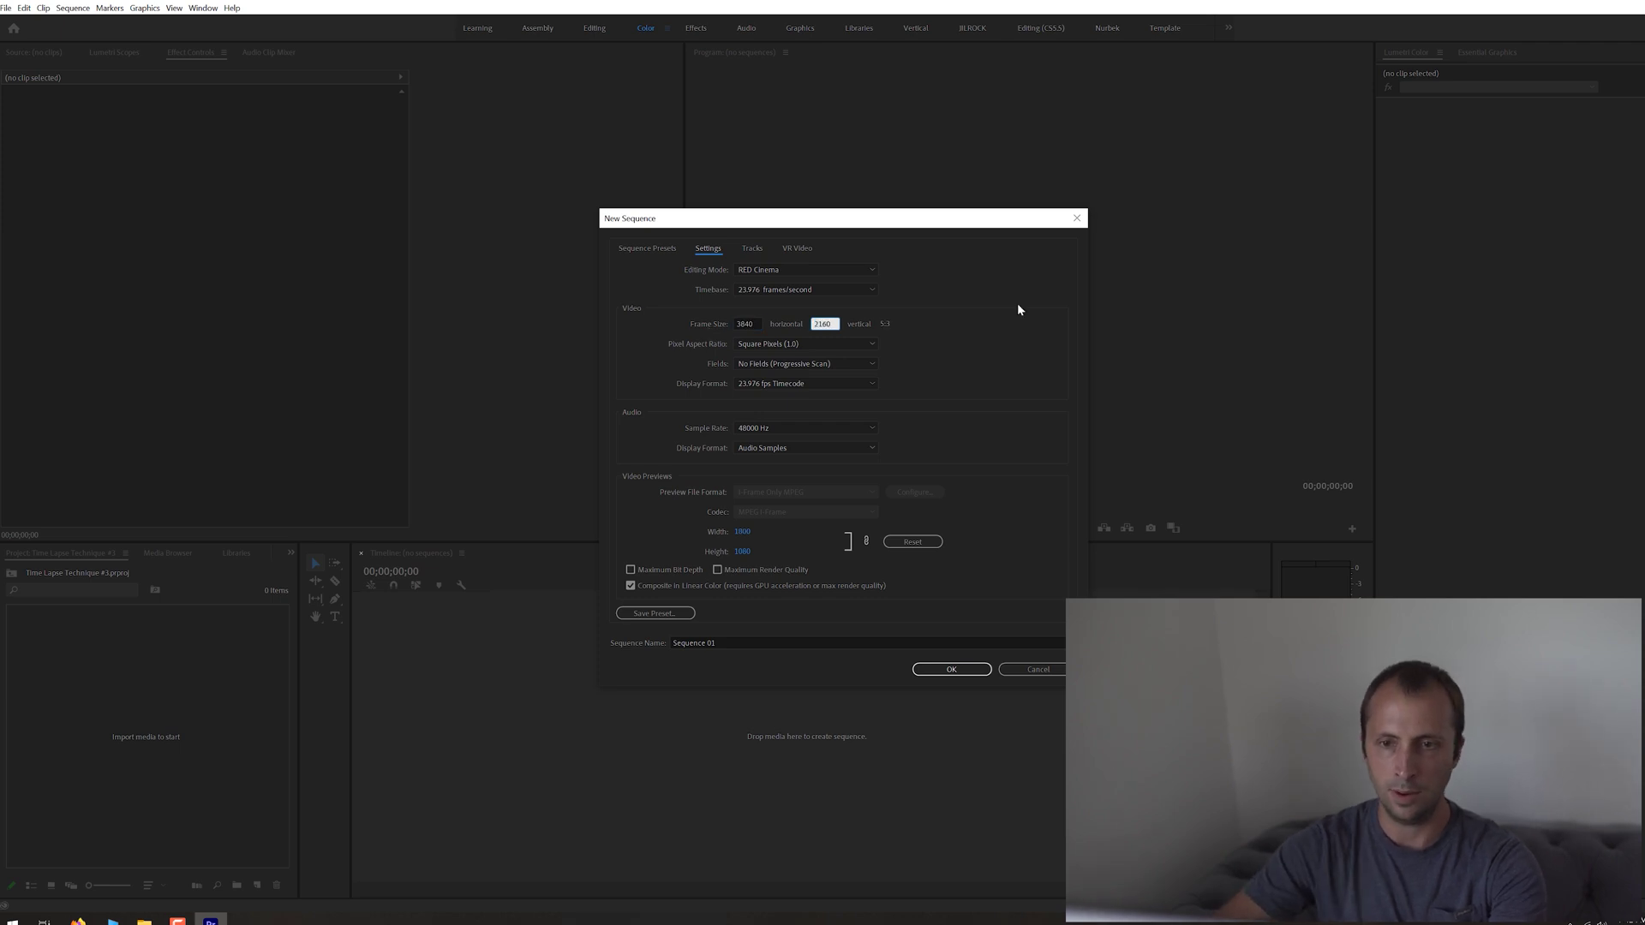
pyautogui.press('Tab')
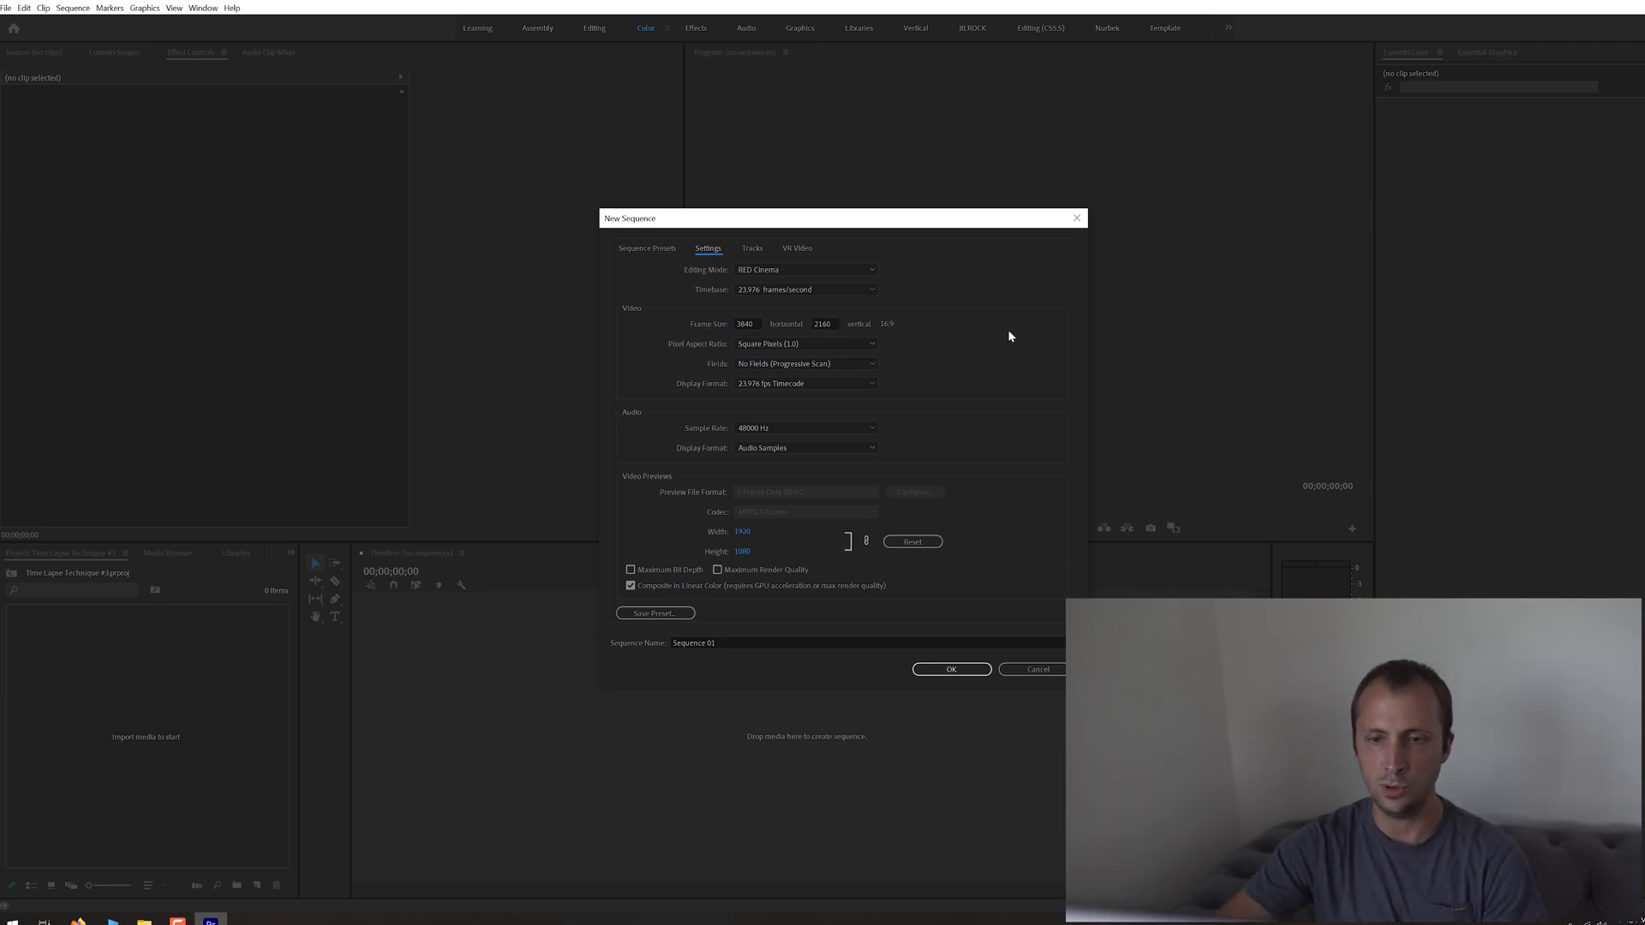
pyautogui.click(966, 672)
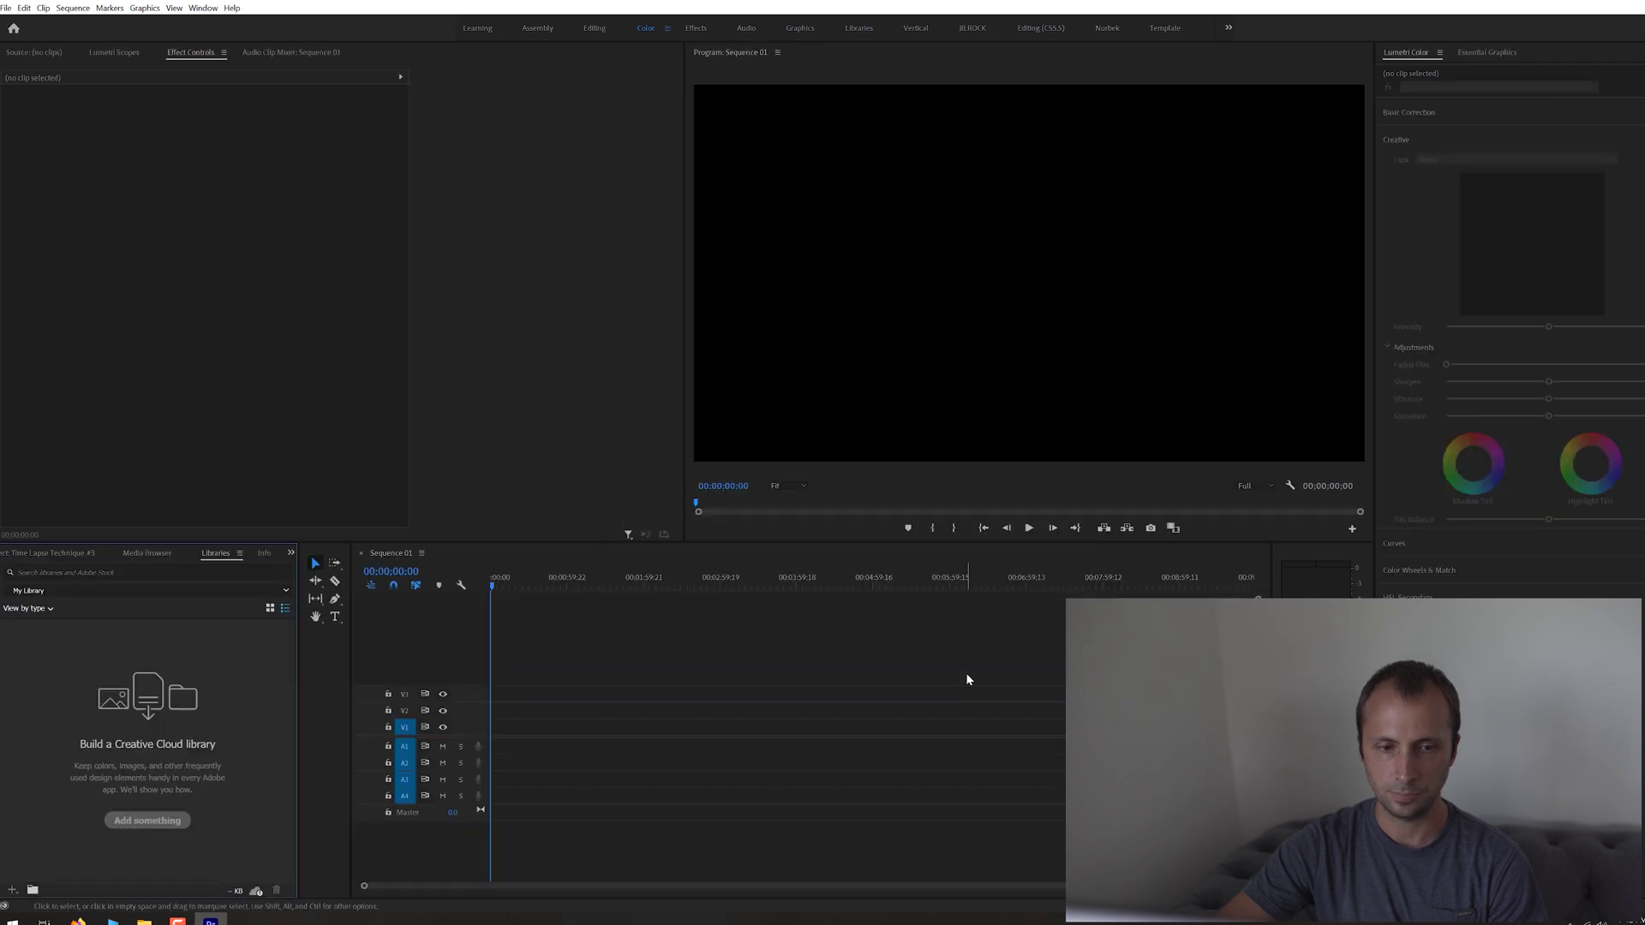
# Import the edited JPEGs from the RAW Sunset Time Lapse Photos\Edited folder as an image sequence starting at G0010776.jpg
pyautogui.click(292, 554)
pyautogui.click(296, 569)
pyautogui.click(6, 8)
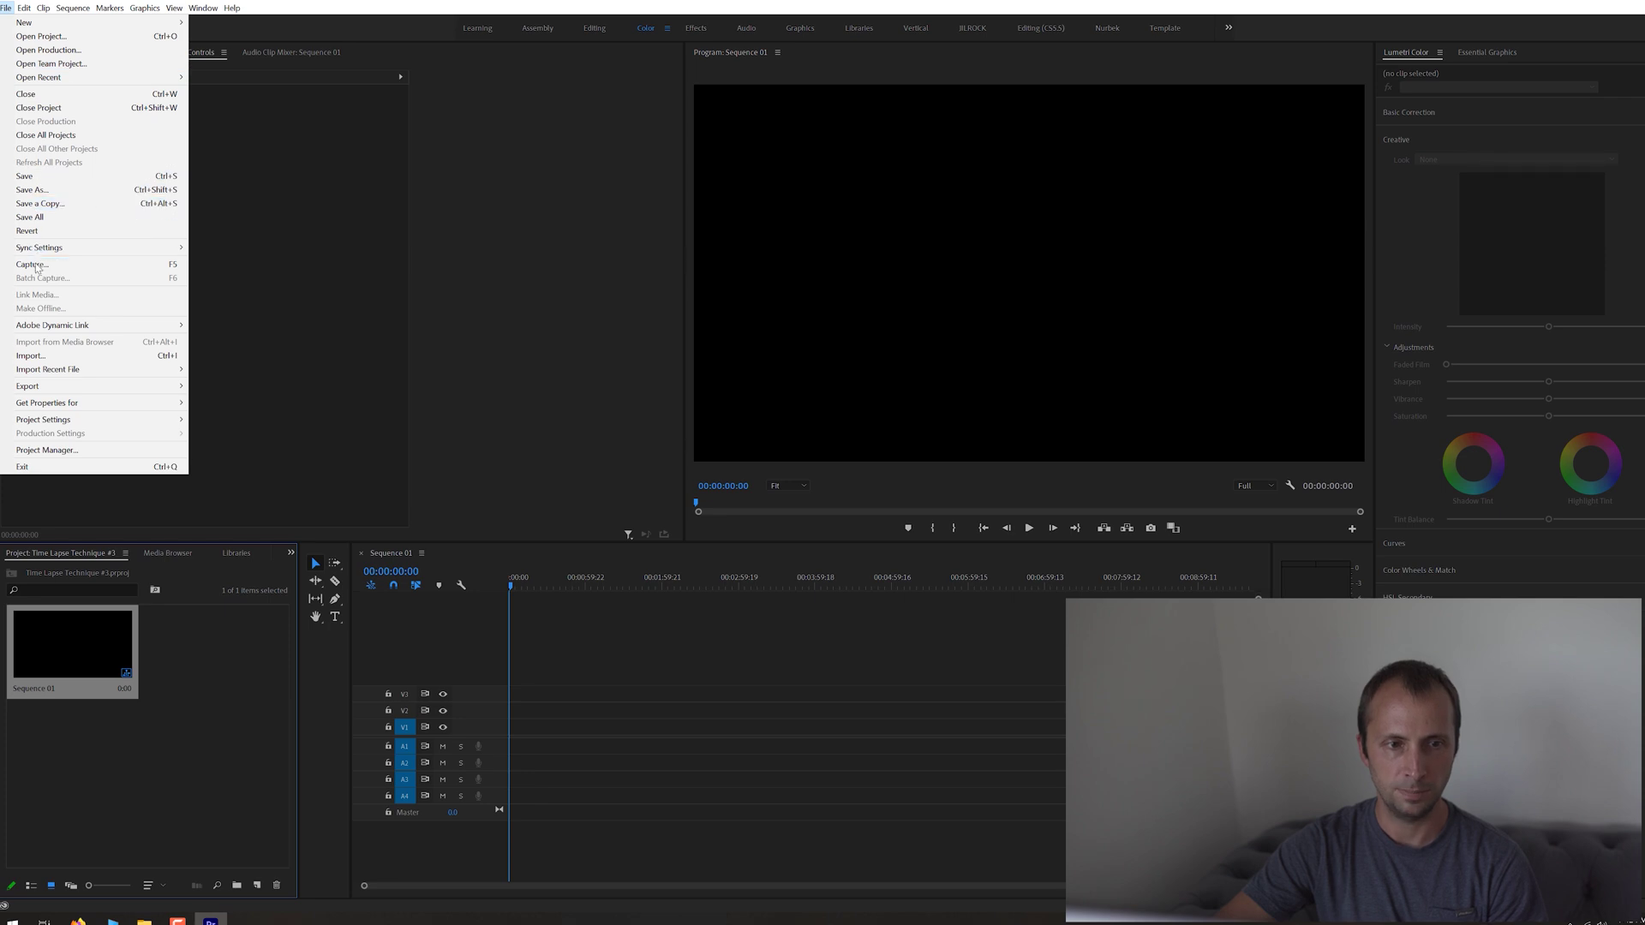
pyautogui.click(41, 356)
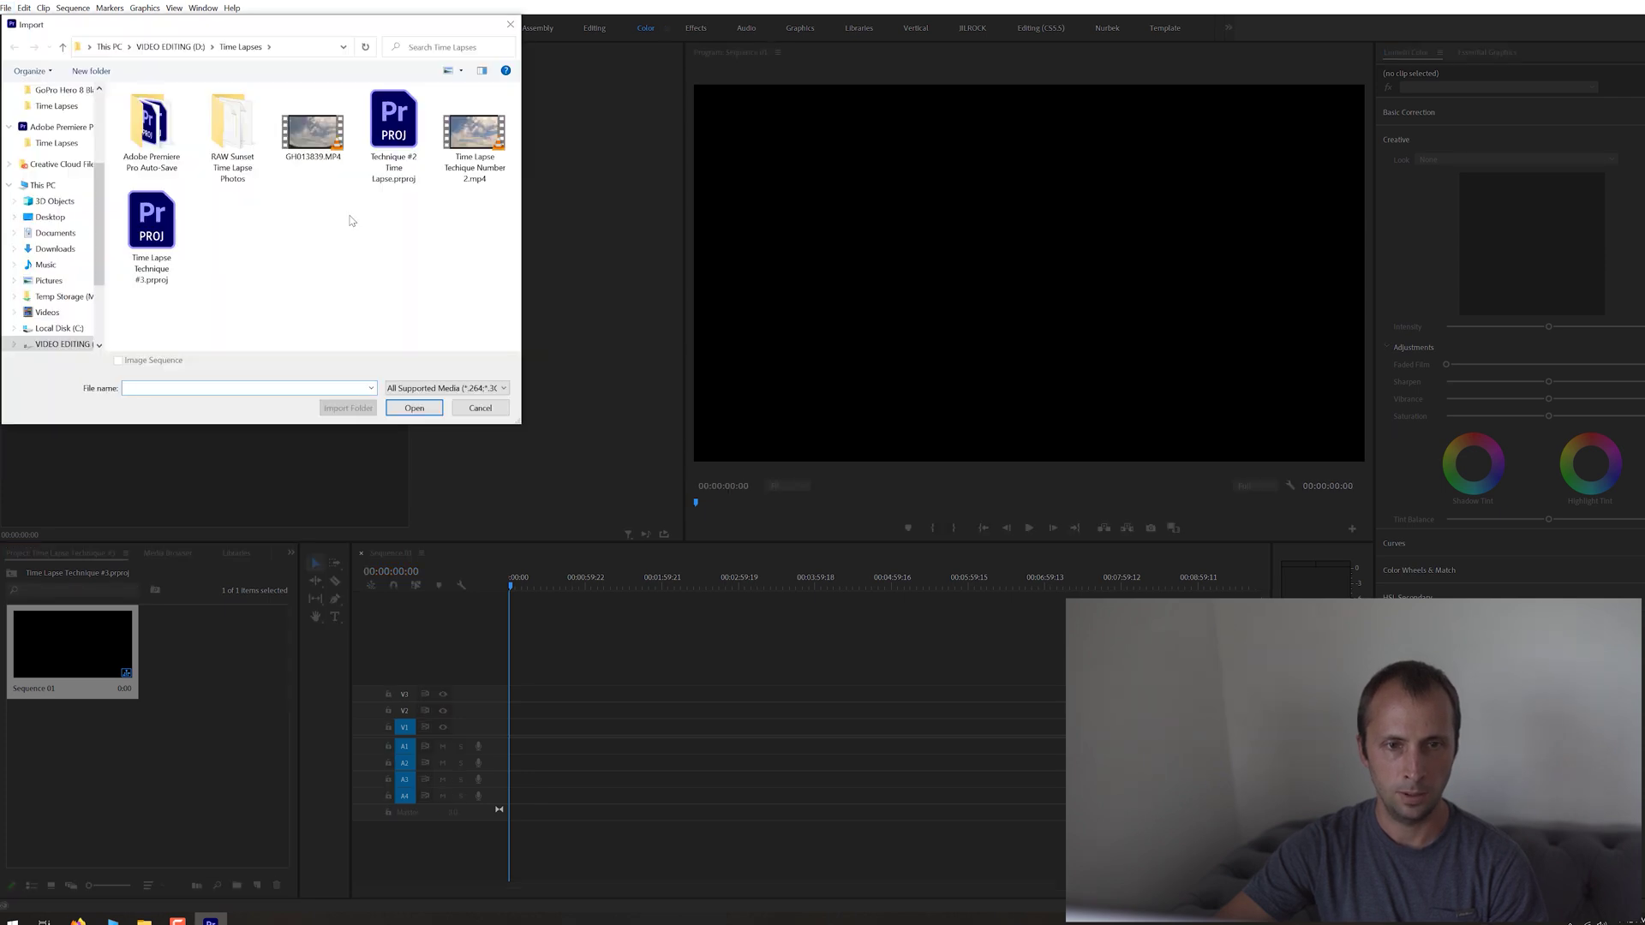
pyautogui.doubleClick(229, 137)
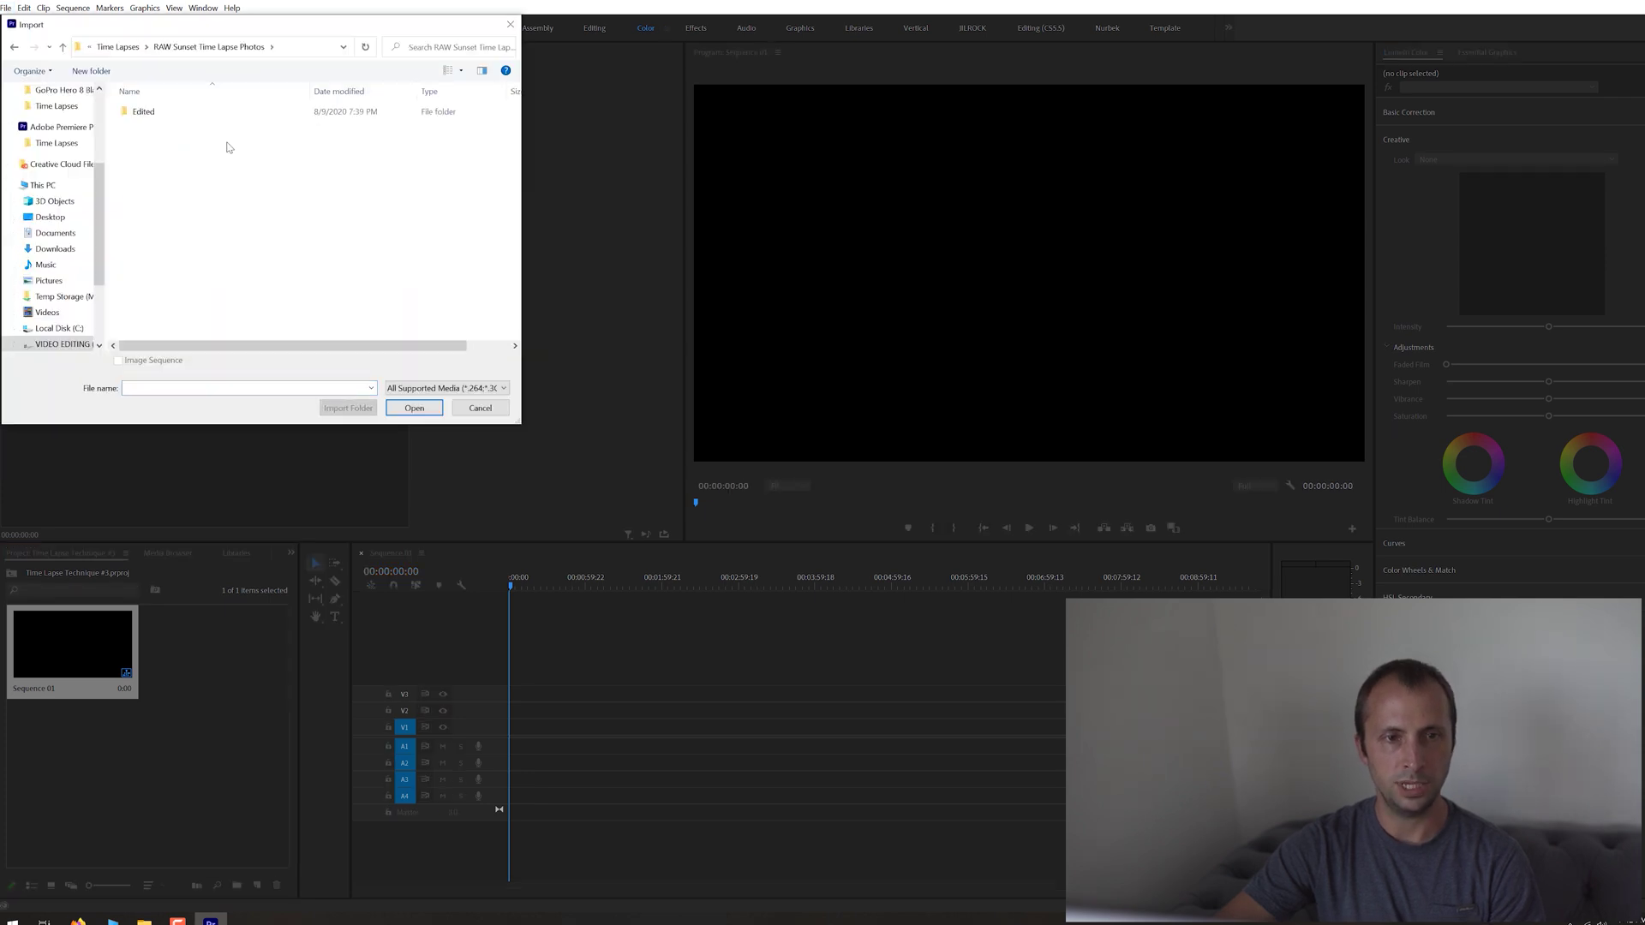
pyautogui.doubleClick(143, 112)
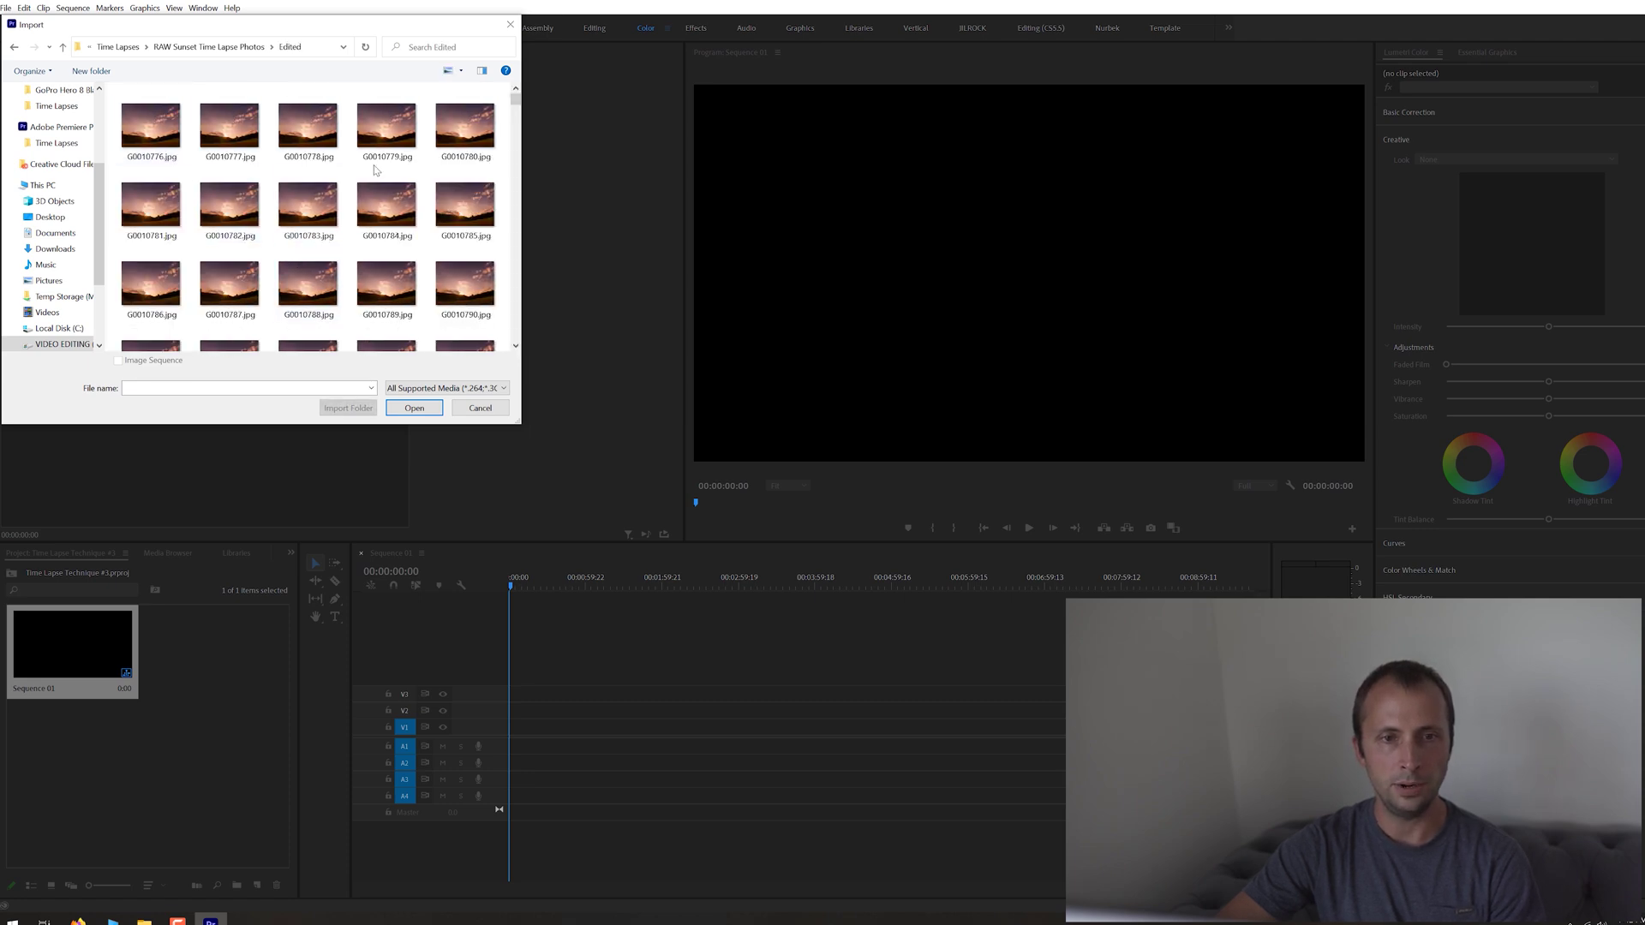
pyautogui.click(137, 130)
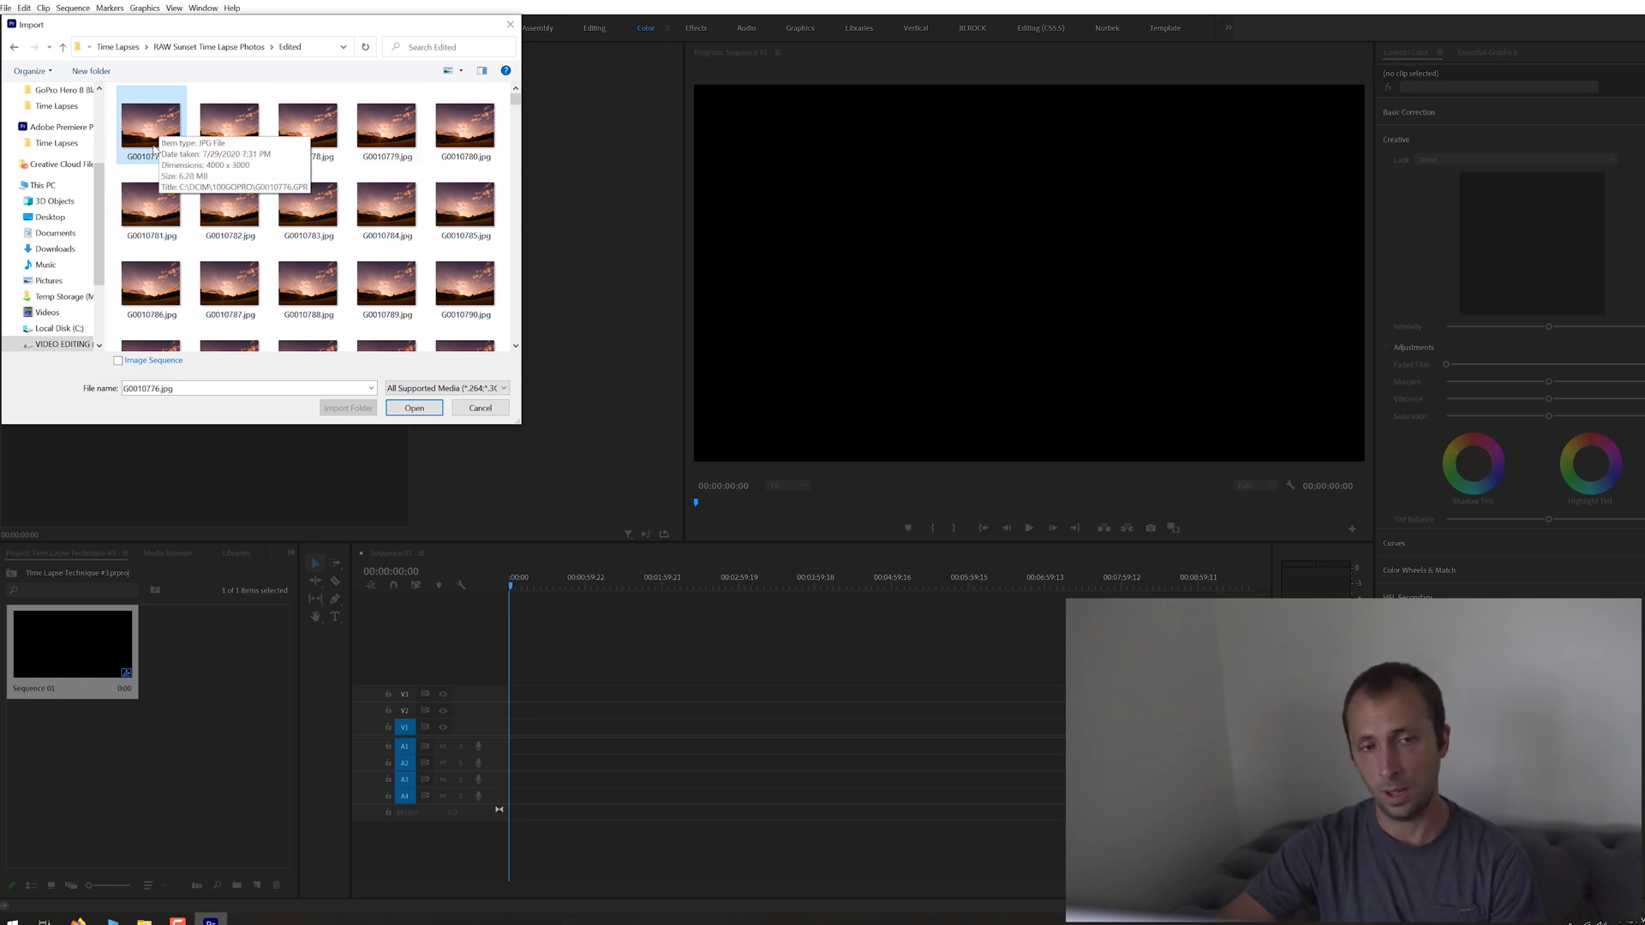
pyautogui.click(119, 363)
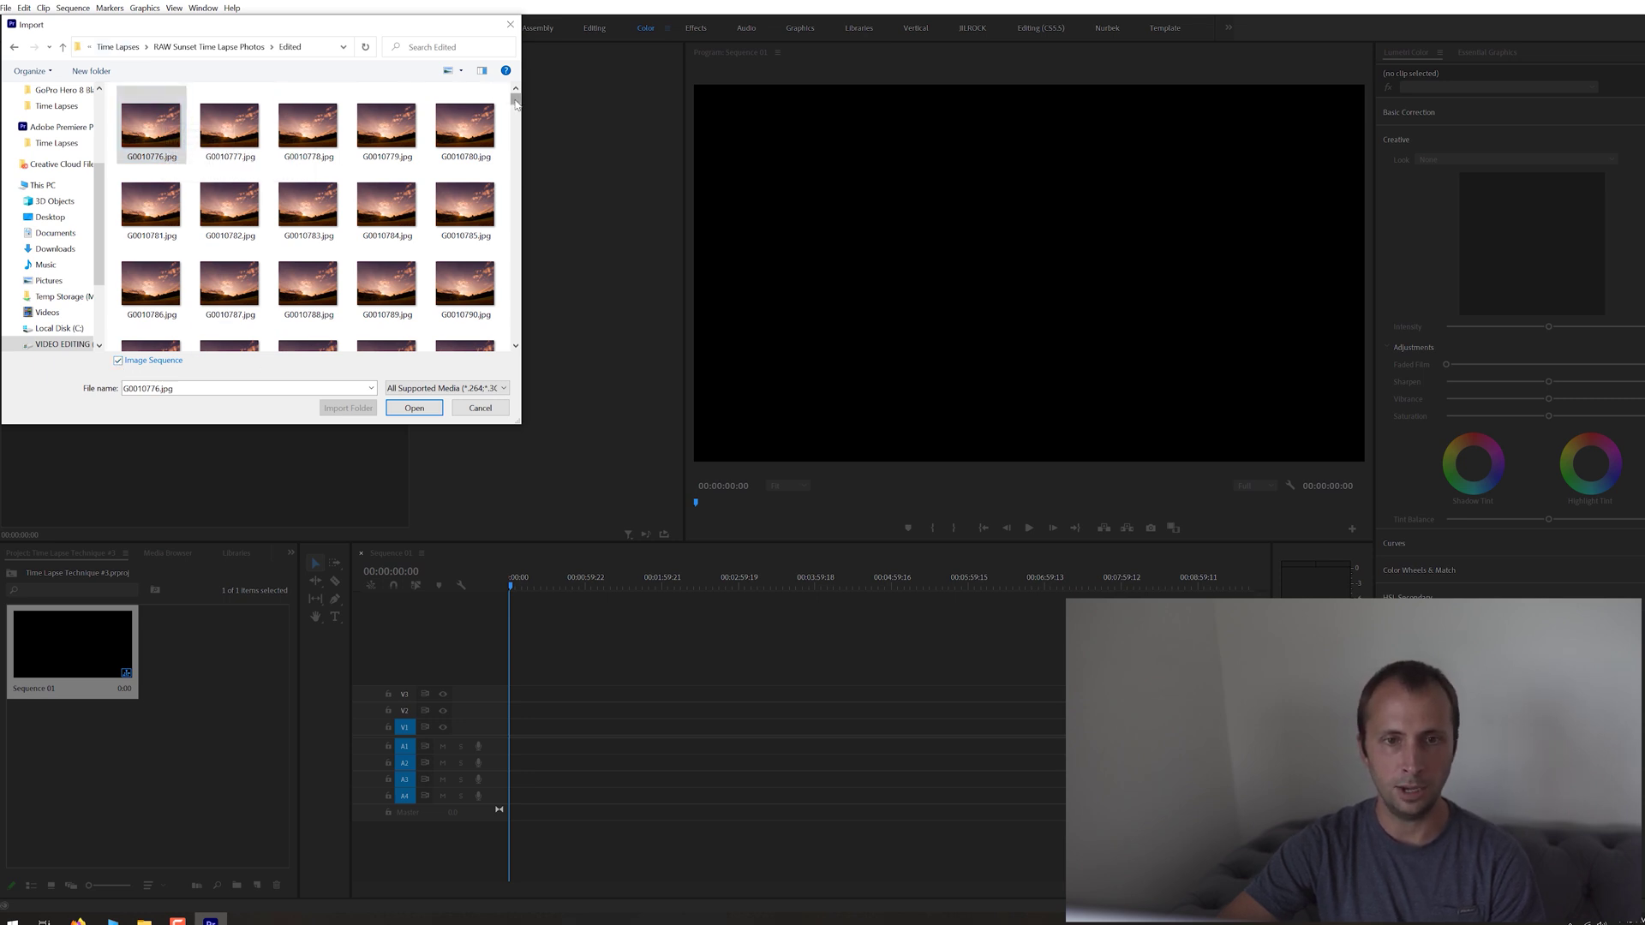
pyautogui.moveTo(516, 102)
pyautogui.mouseDown()
pyautogui.moveTo(516, 358)
pyautogui.moveTo(515, 94)
pyautogui.mouseUp()
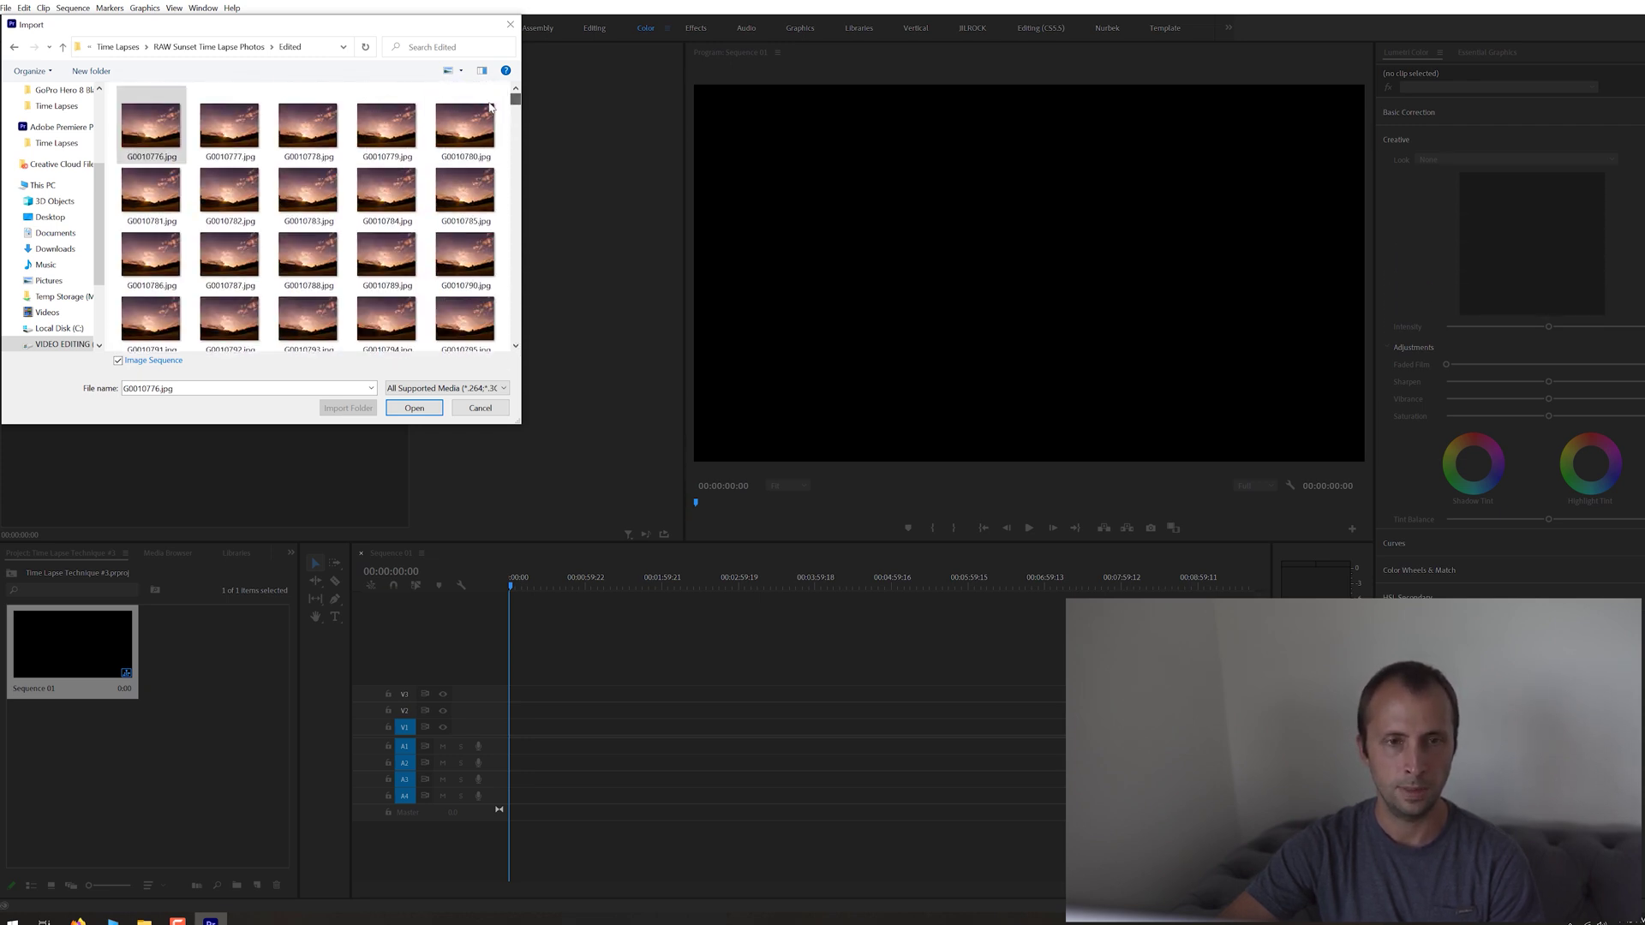
pyautogui.click(413, 409)
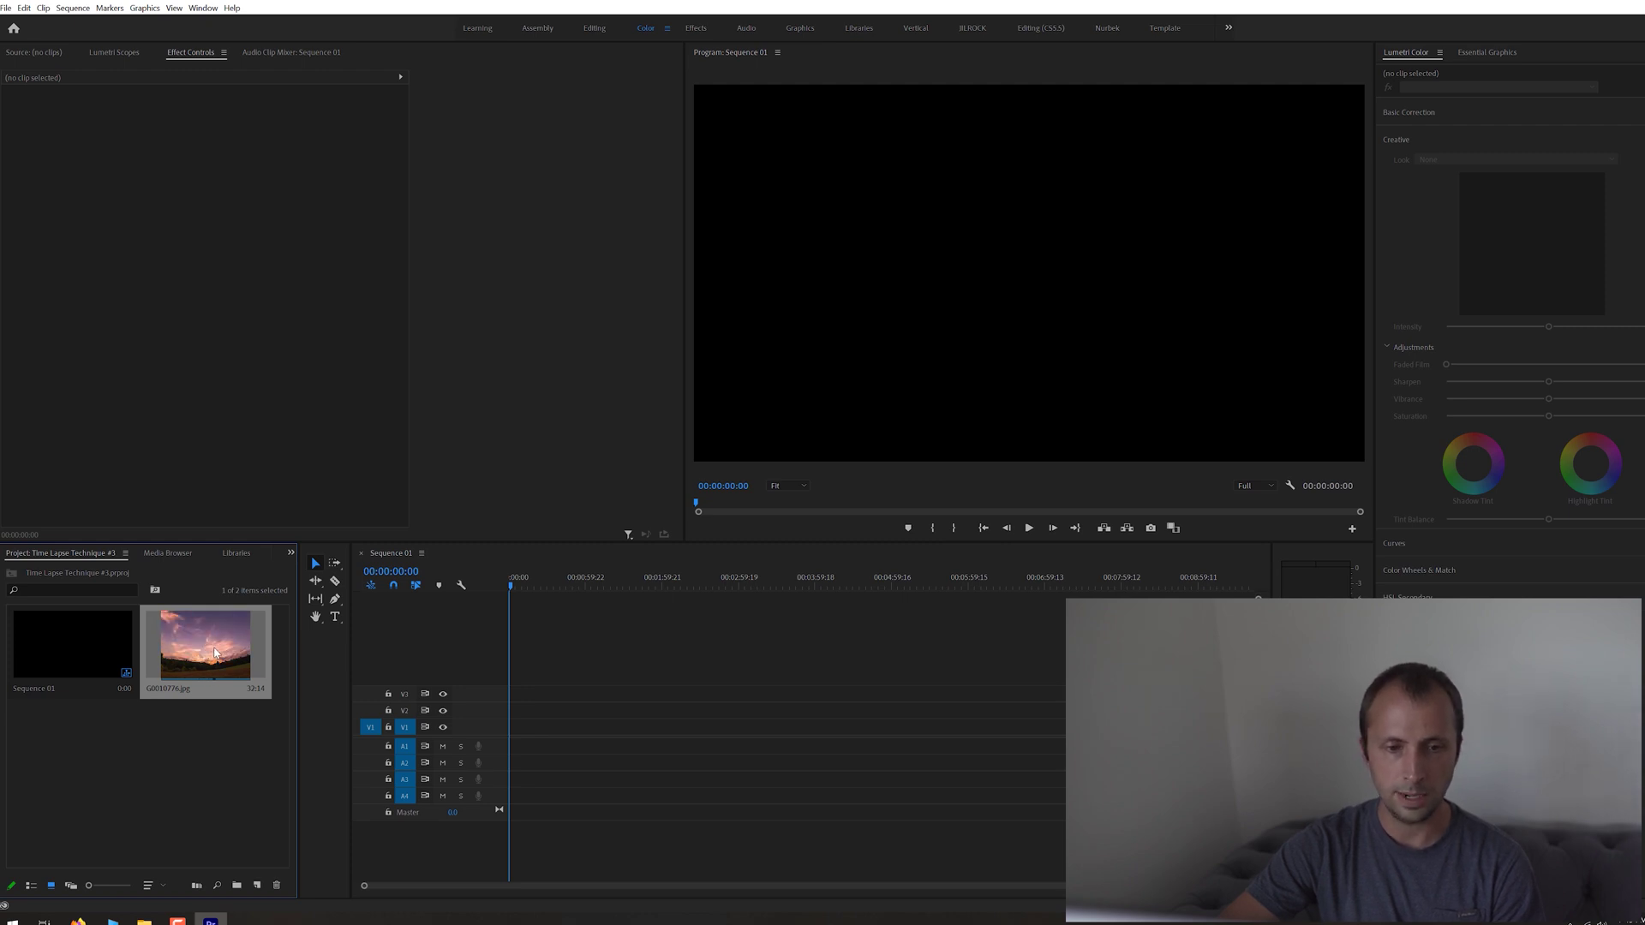
# Check the imported image sequence's properties for its image size and frame rate
pyautogui.rightClick(215, 654)
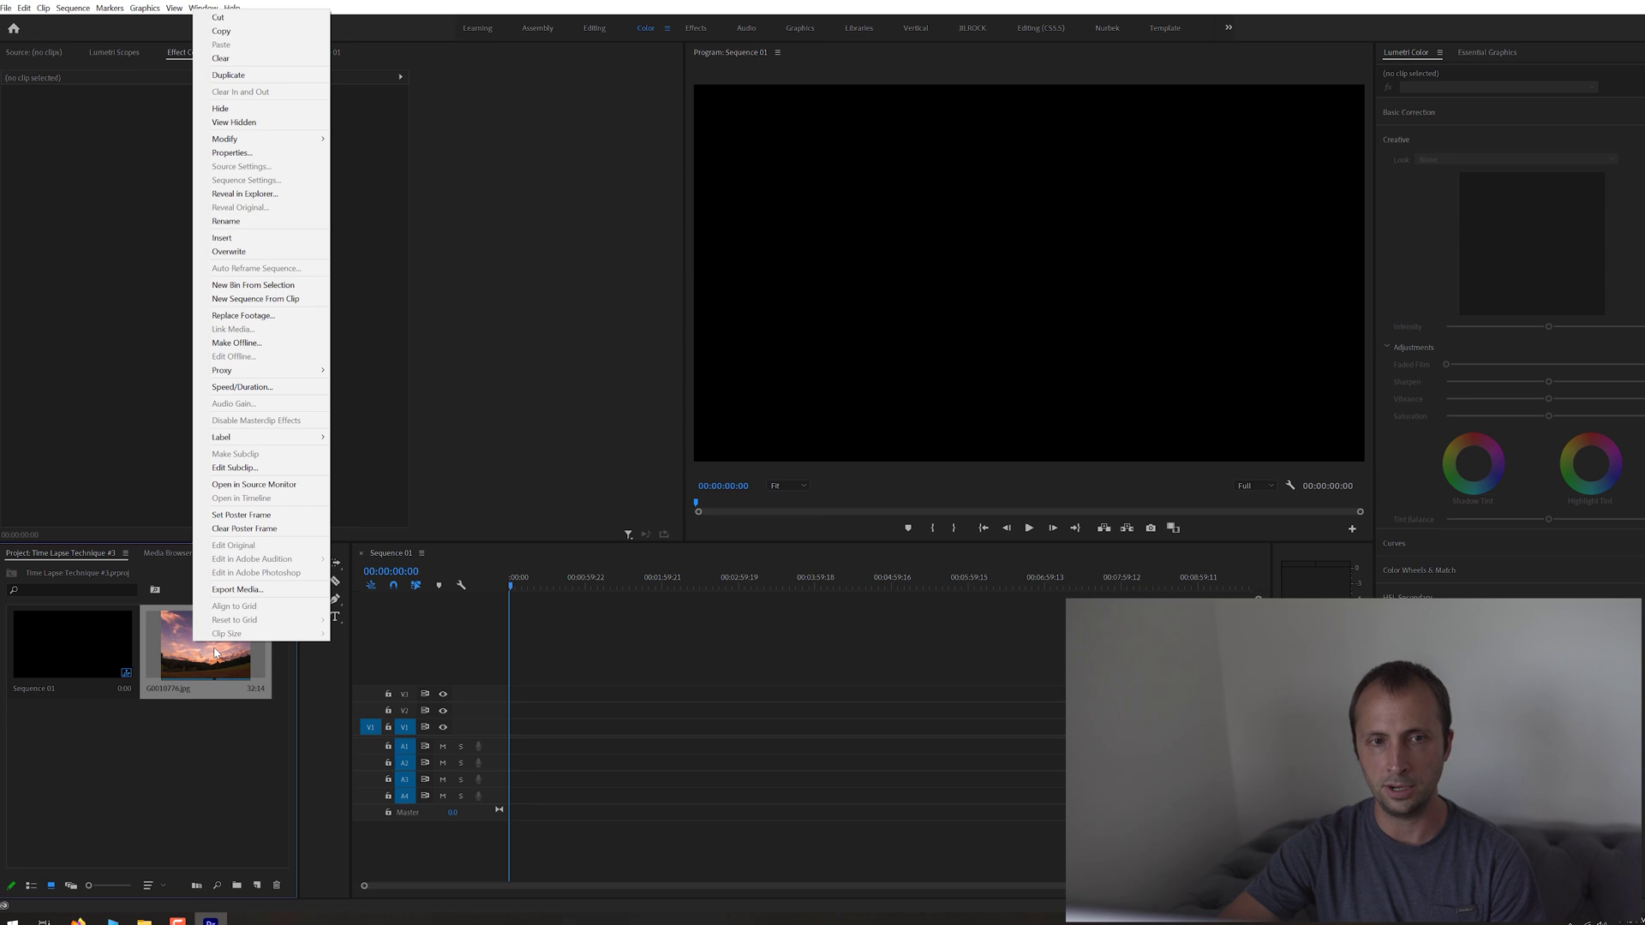
pyautogui.click(231, 153)
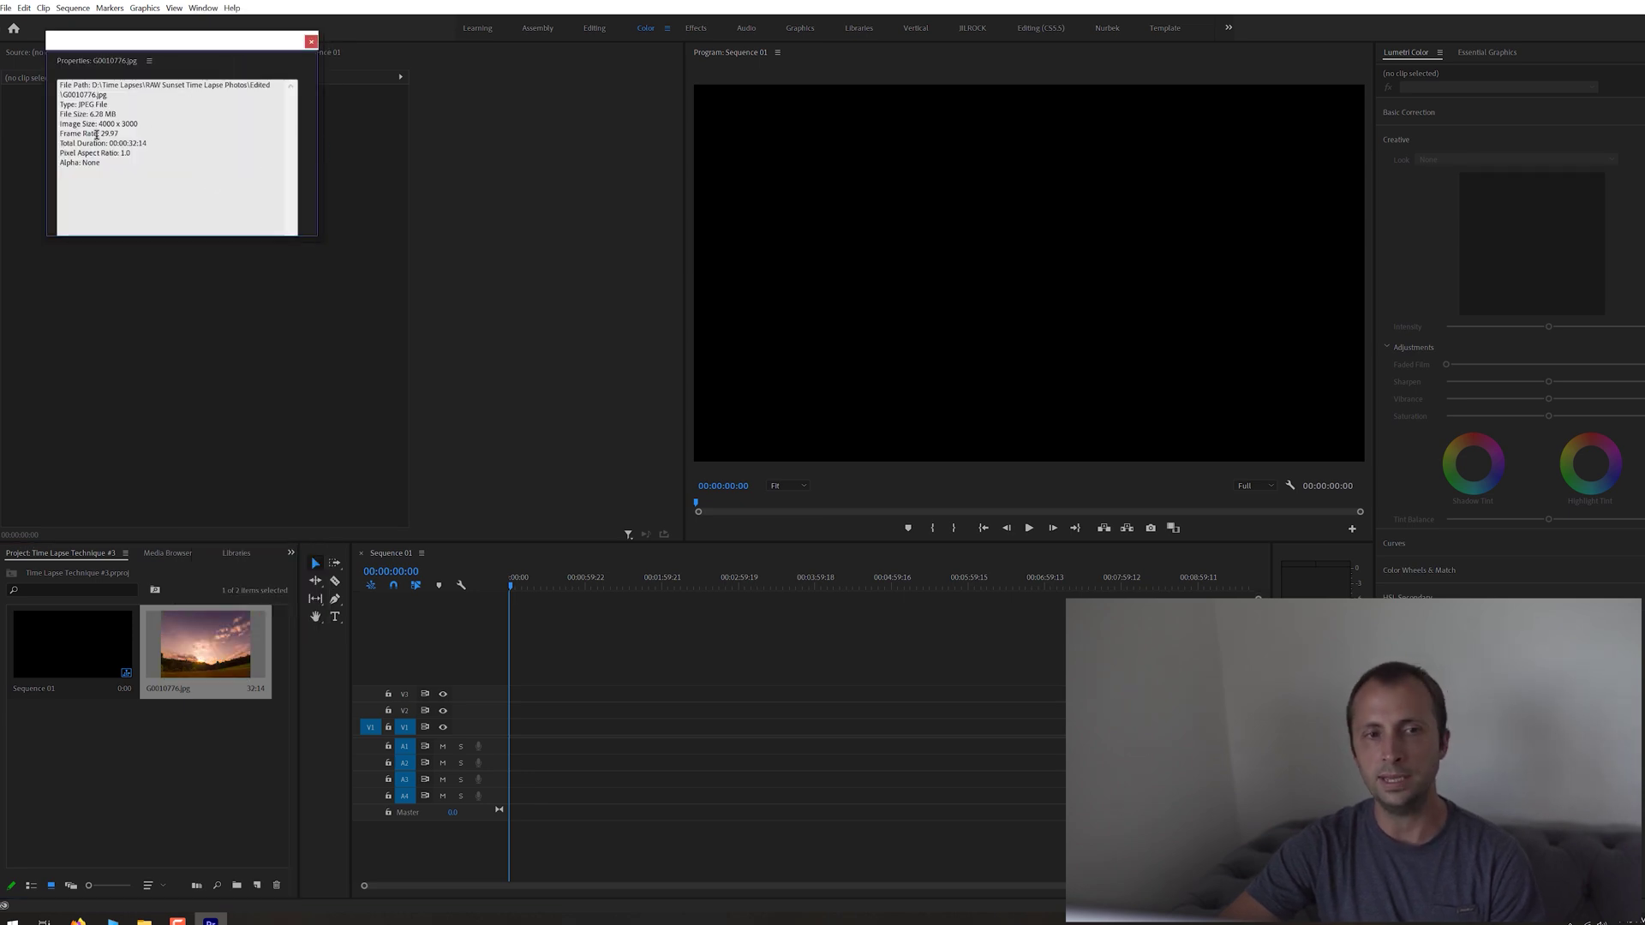
pyautogui.moveTo(99, 125); pyautogui.dragTo(136, 125)
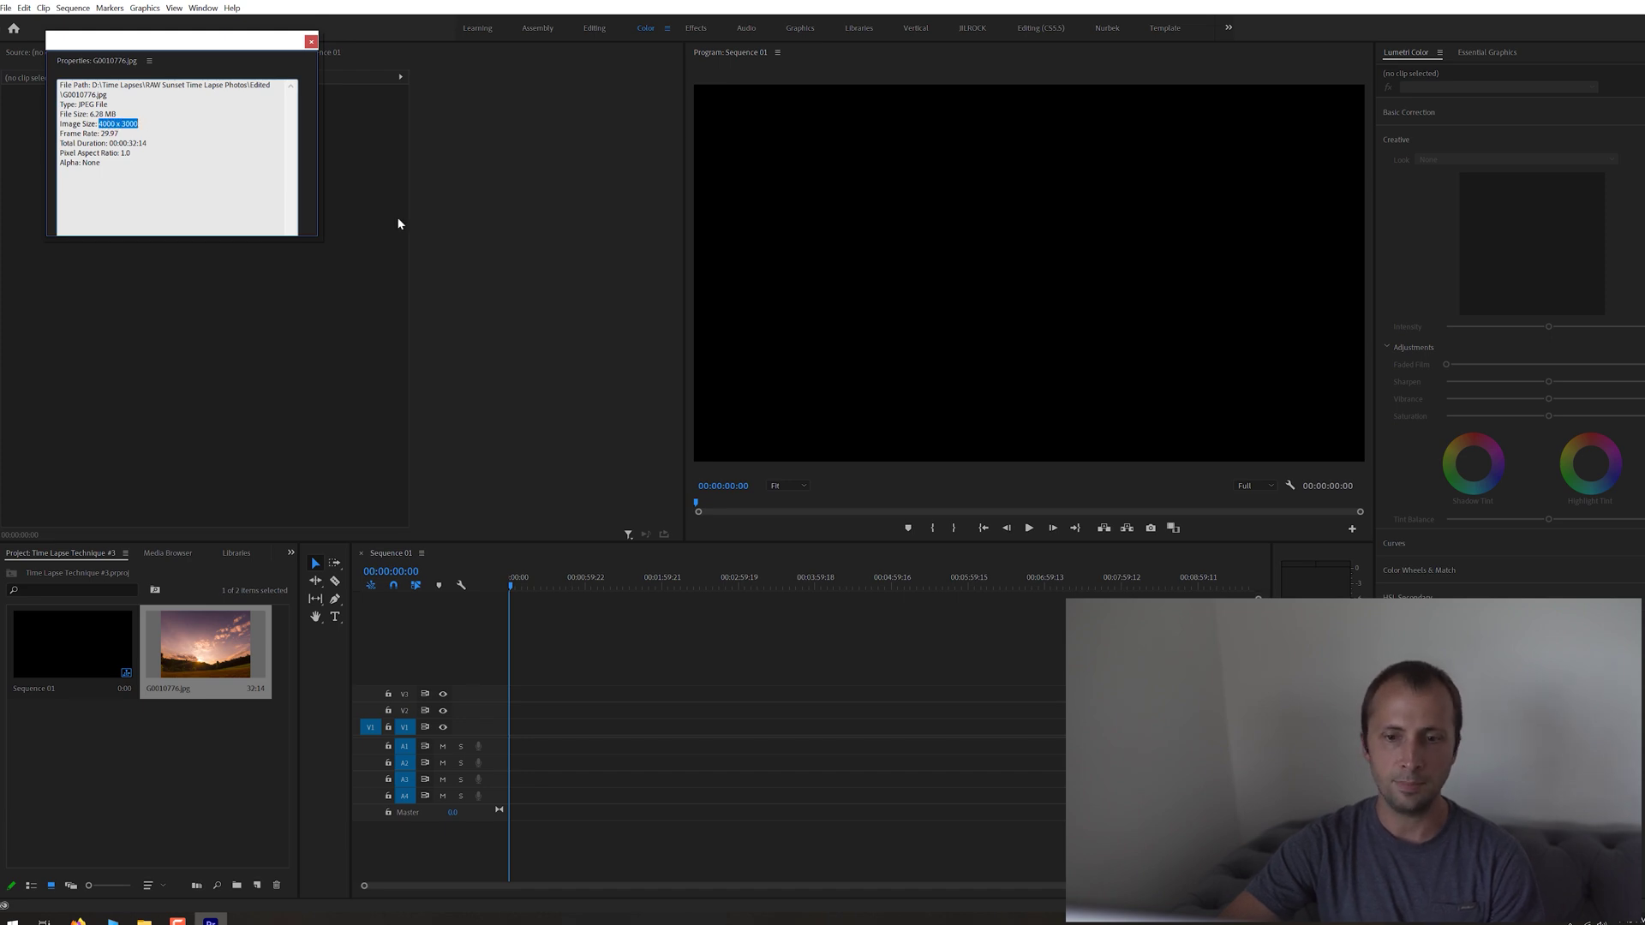
pyautogui.click(118, 127)
pyautogui.moveTo(116, 134); pyautogui.dragTo(99, 134)
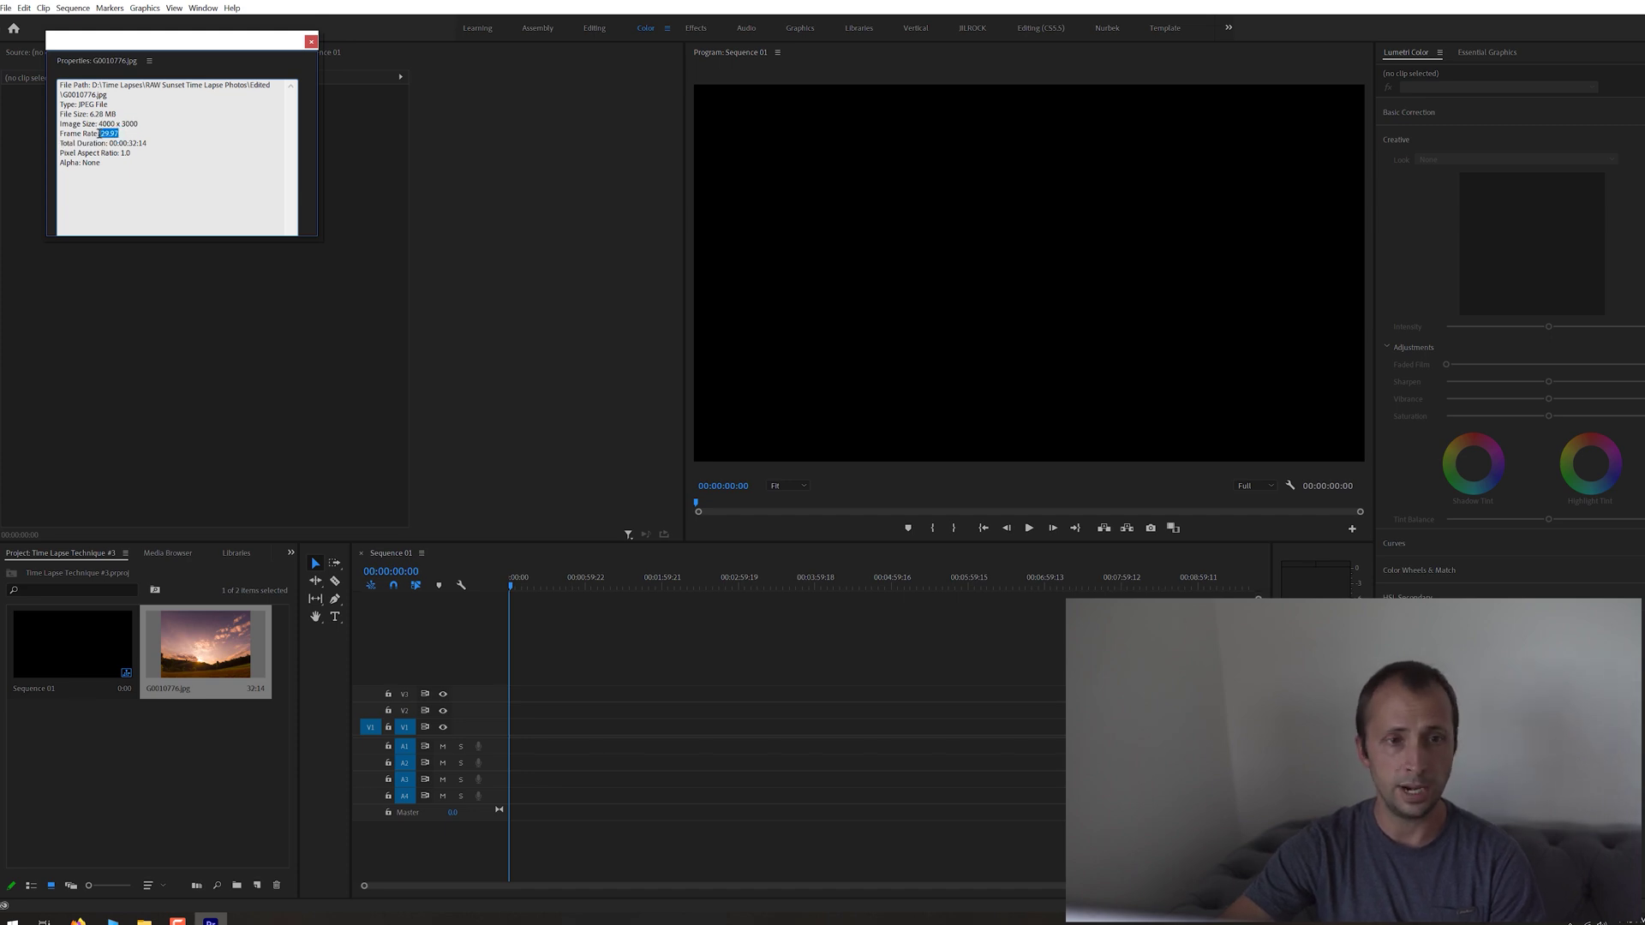
pyautogui.click(311, 43)
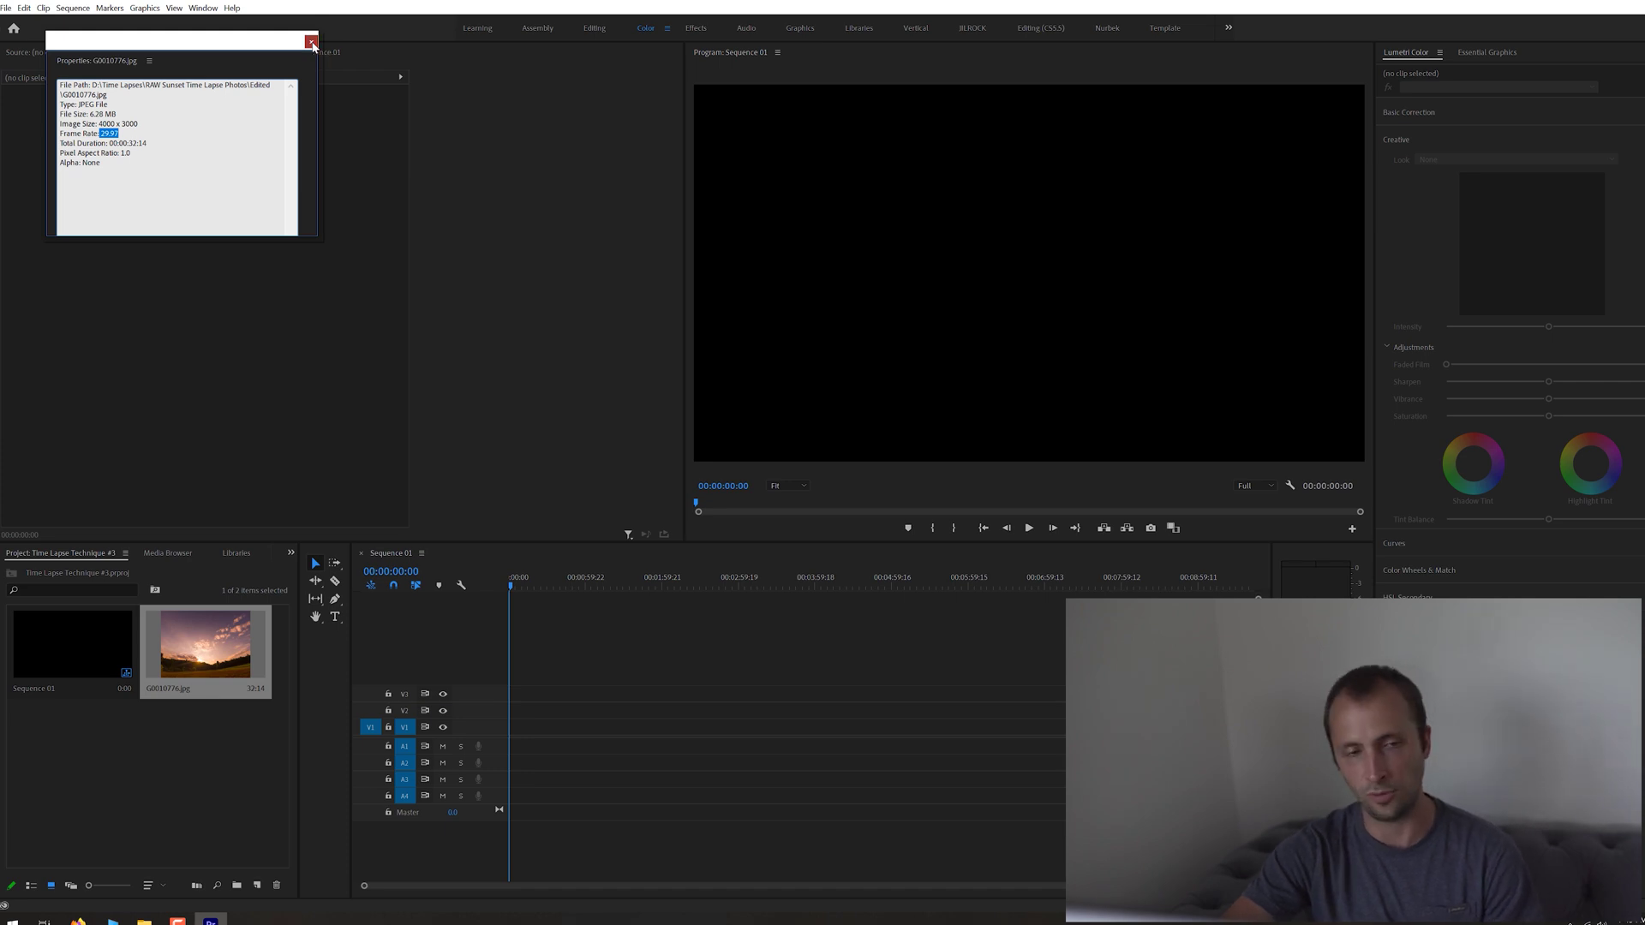
pyautogui.click(314, 46)
pyautogui.click(312, 43)
# Interpret the imported image sequence's footage at an assumed frame rate of 23.976 fps
pyautogui.rightClick(190, 641)
pyautogui.moveTo(270, 140)
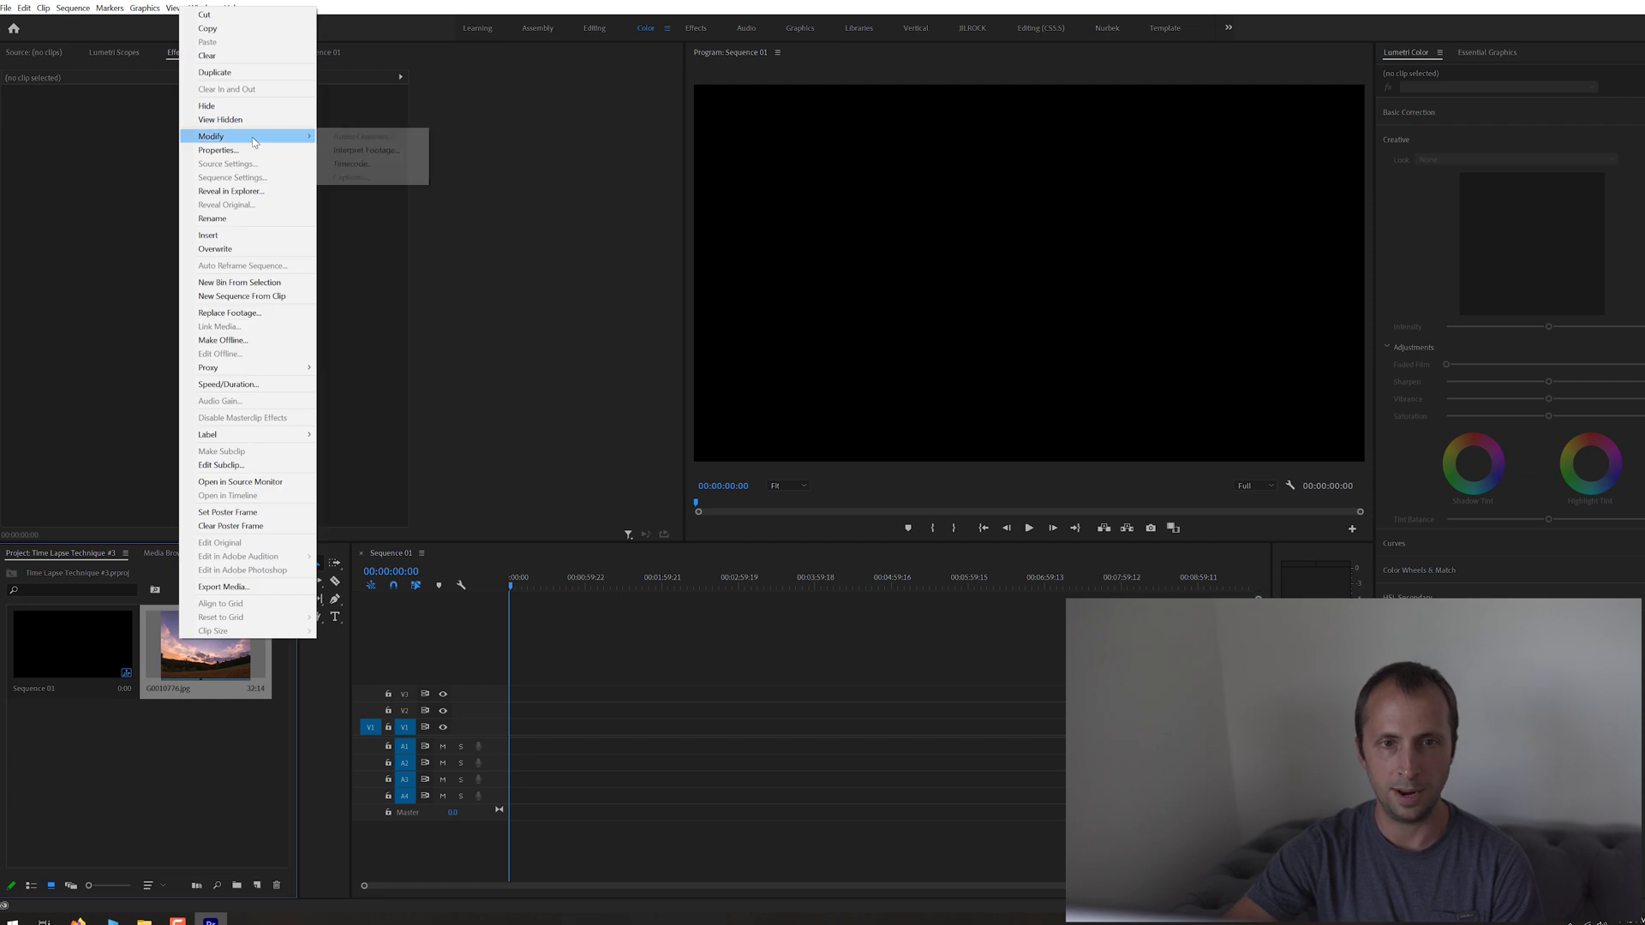
pyautogui.click(366, 150)
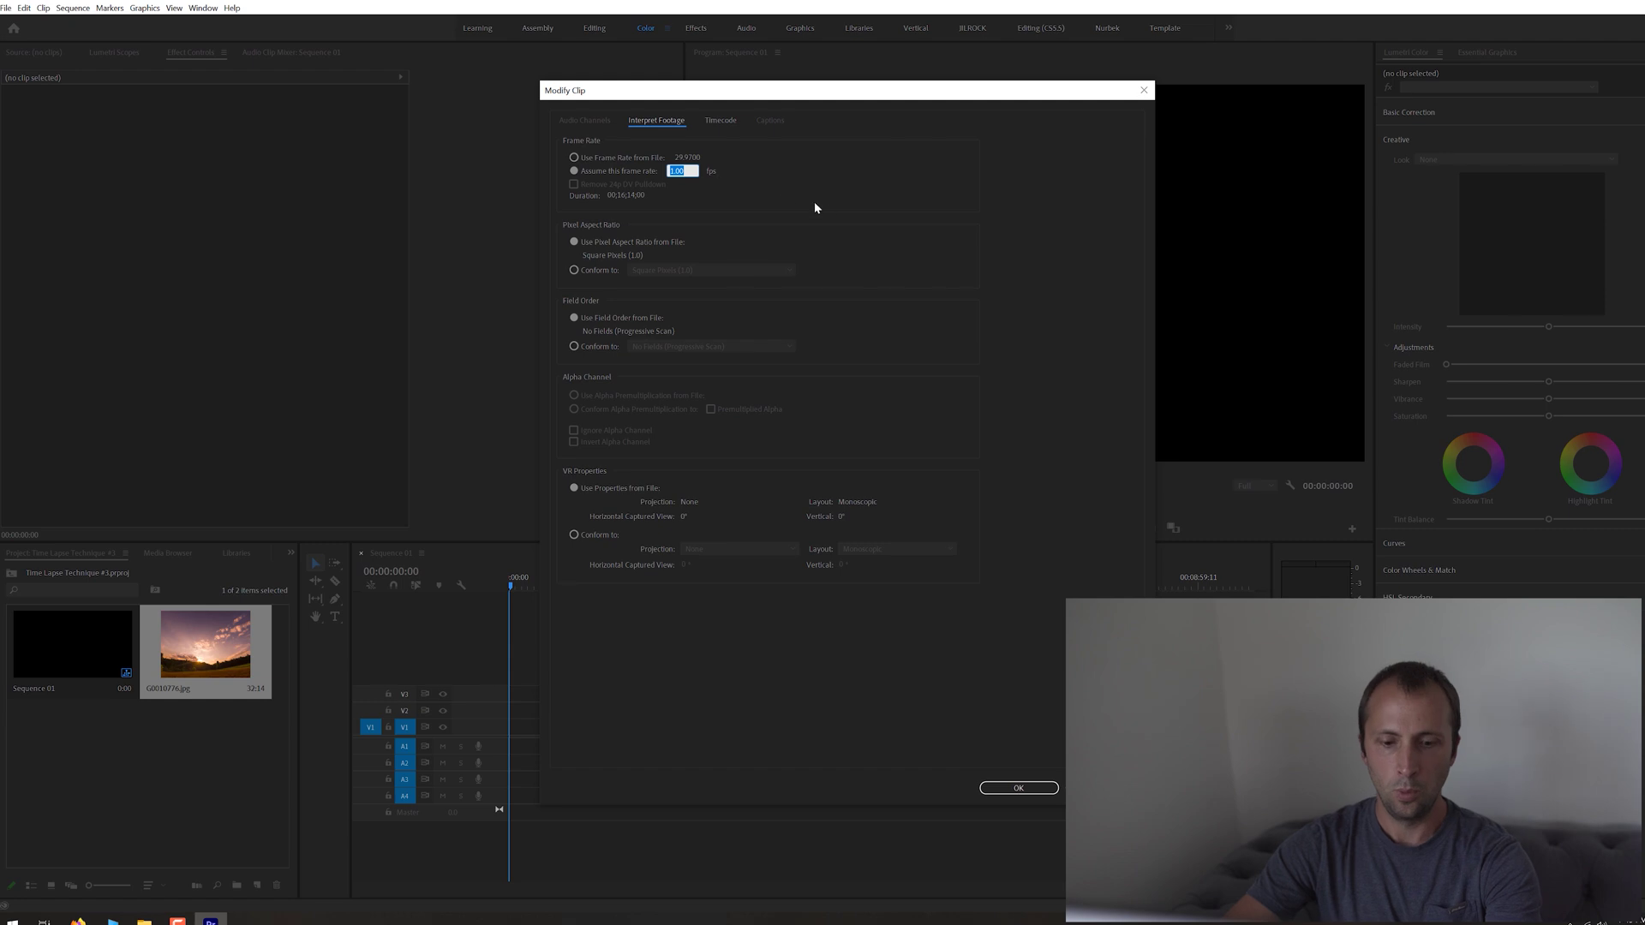
pyautogui.write('23.976')
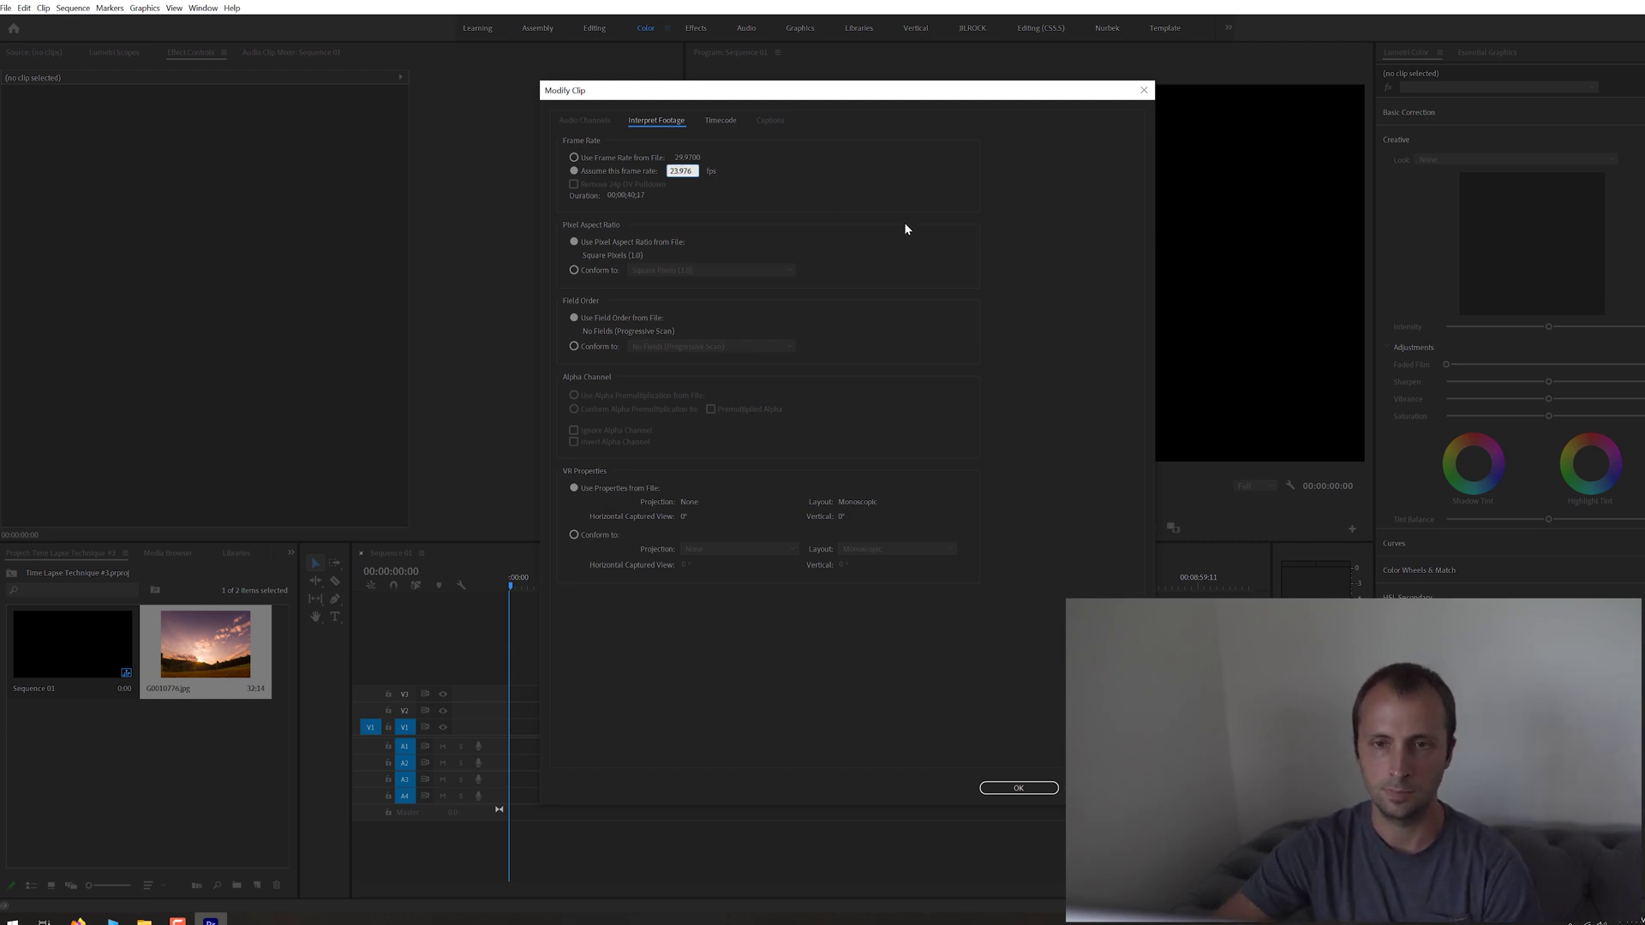
pyautogui.click(803, 182)
pyautogui.click(1025, 786)
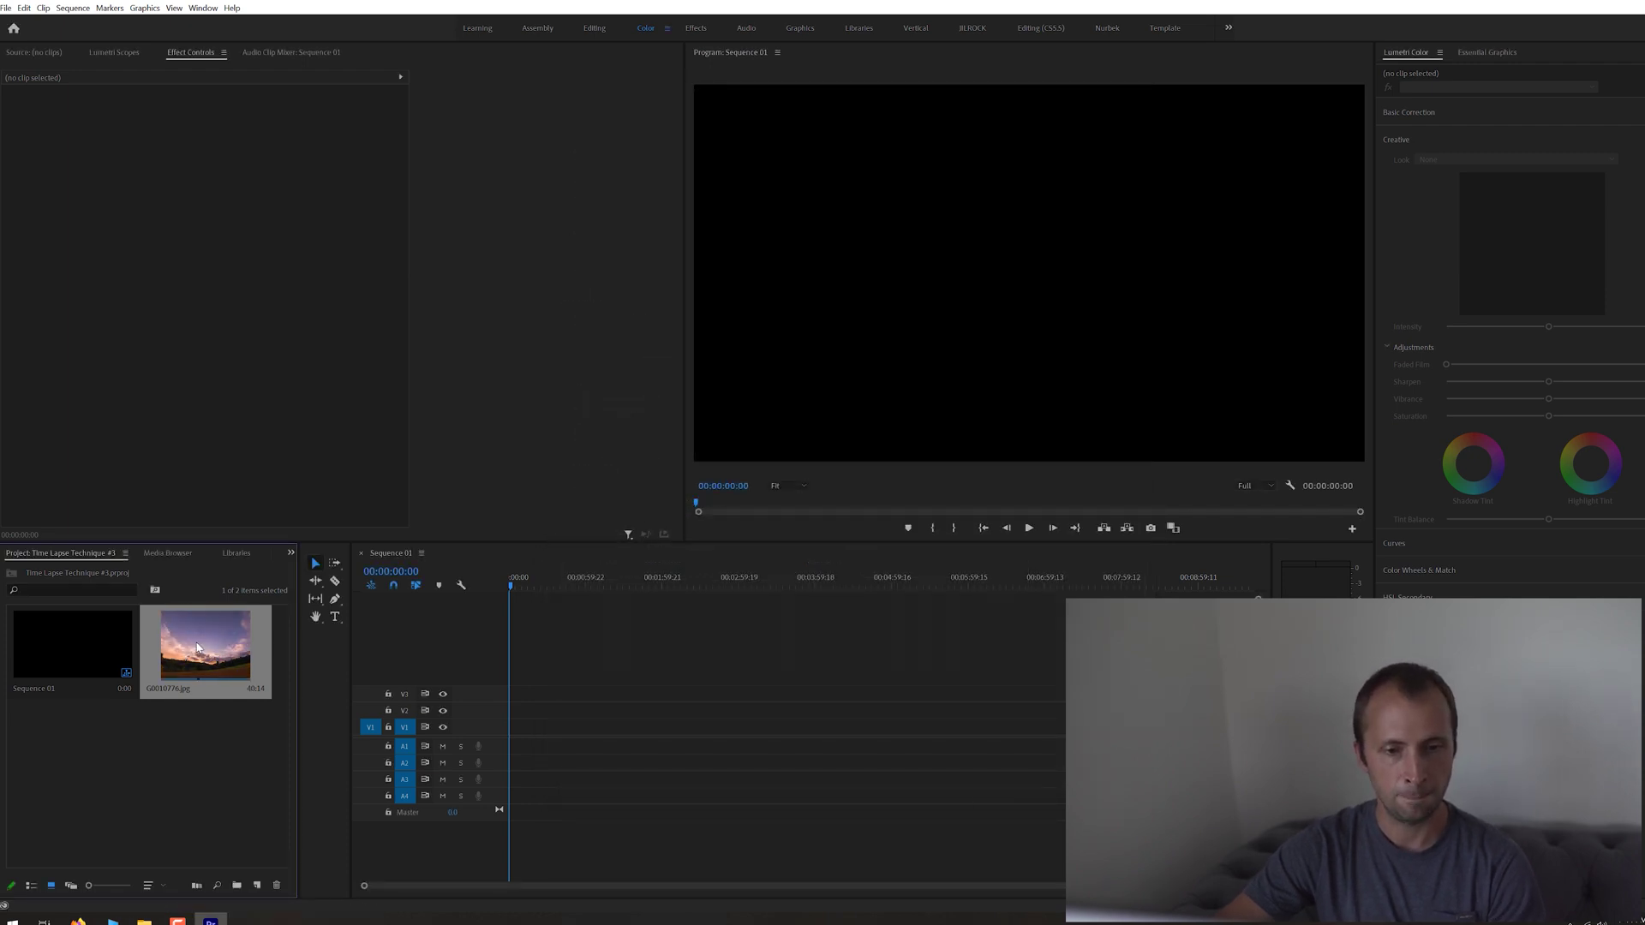
# Place the image sequence at the start of the first video track, keeping the existing sequence settings
pyautogui.moveTo(208, 652); pyautogui.dragTo(516, 735)
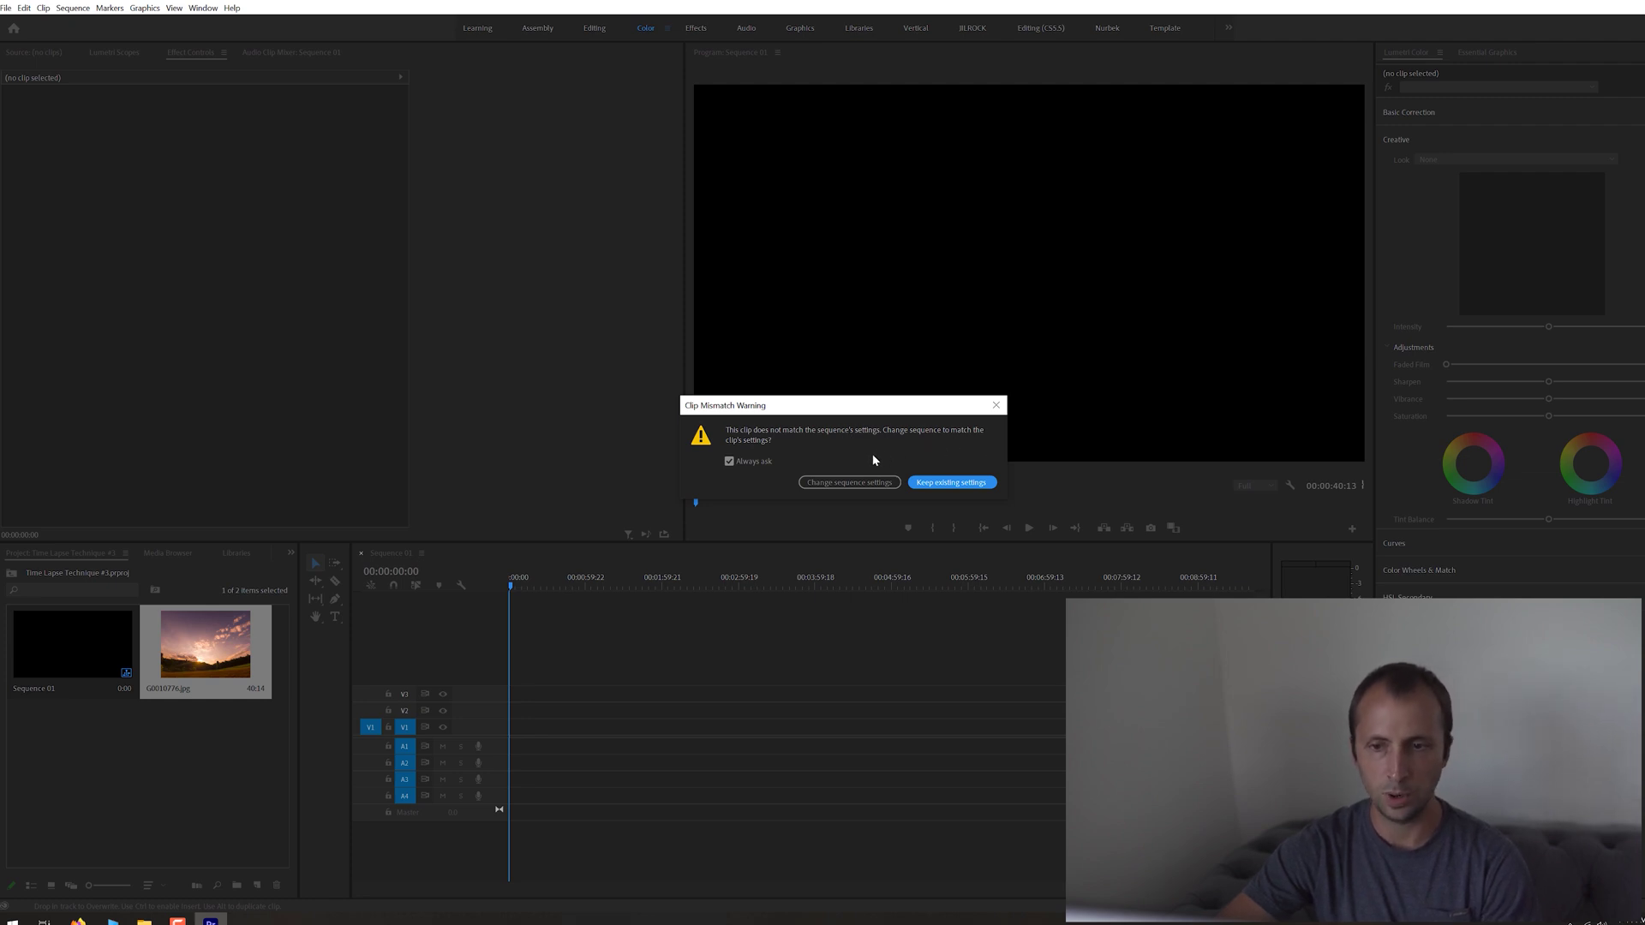
pyautogui.click(952, 484)
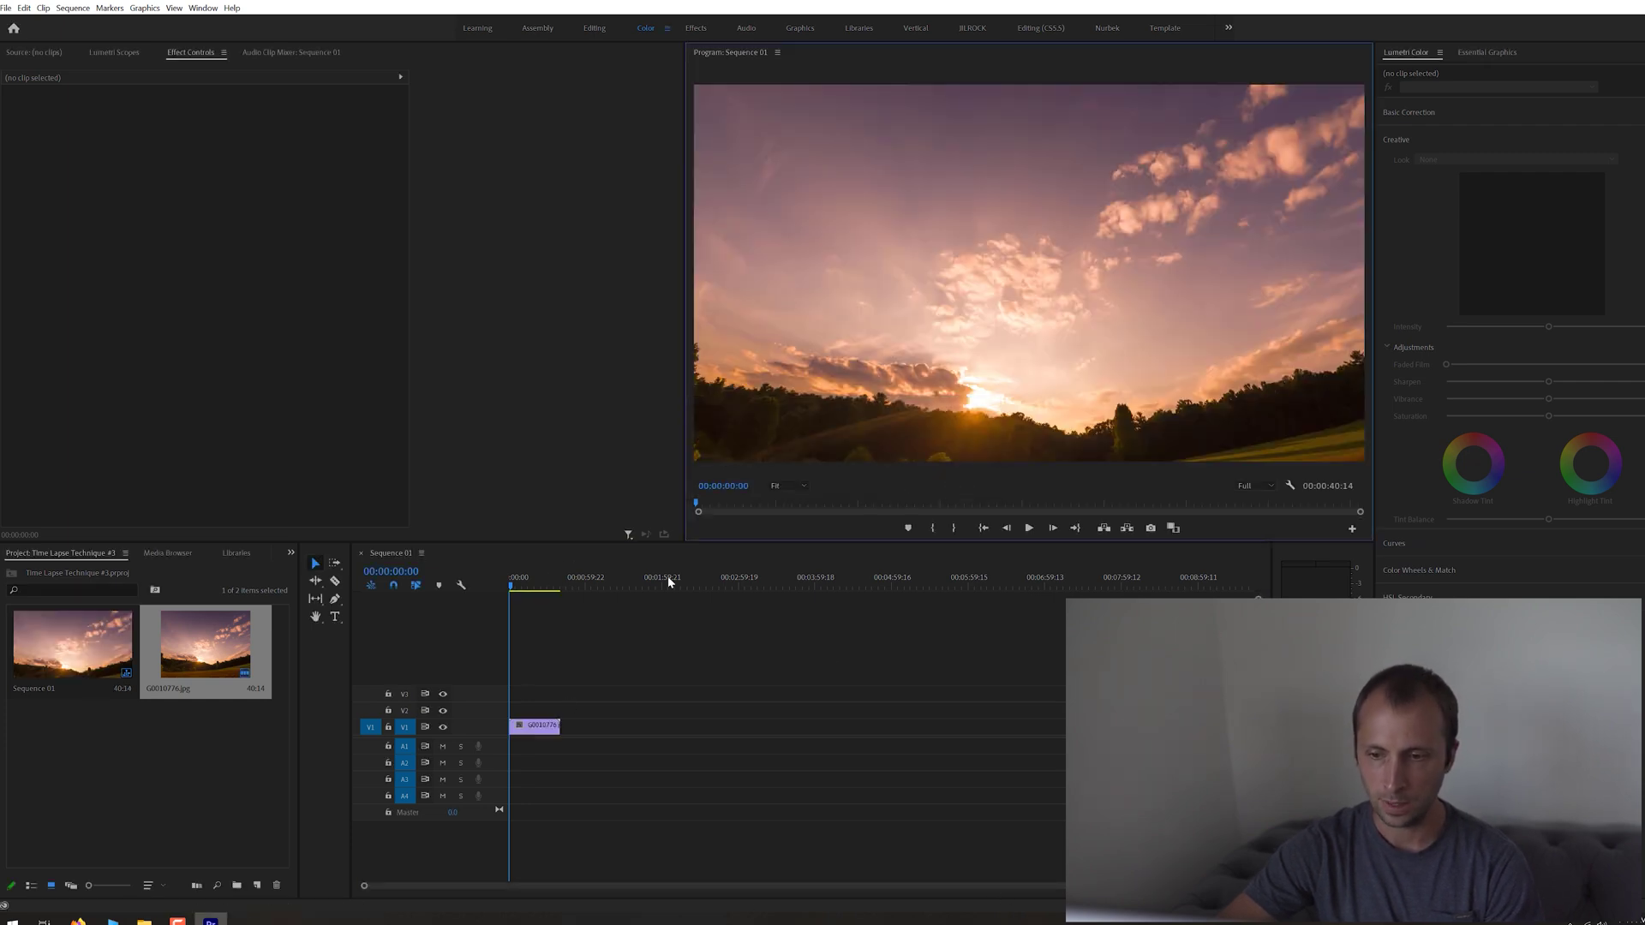
pyautogui.press('\\')
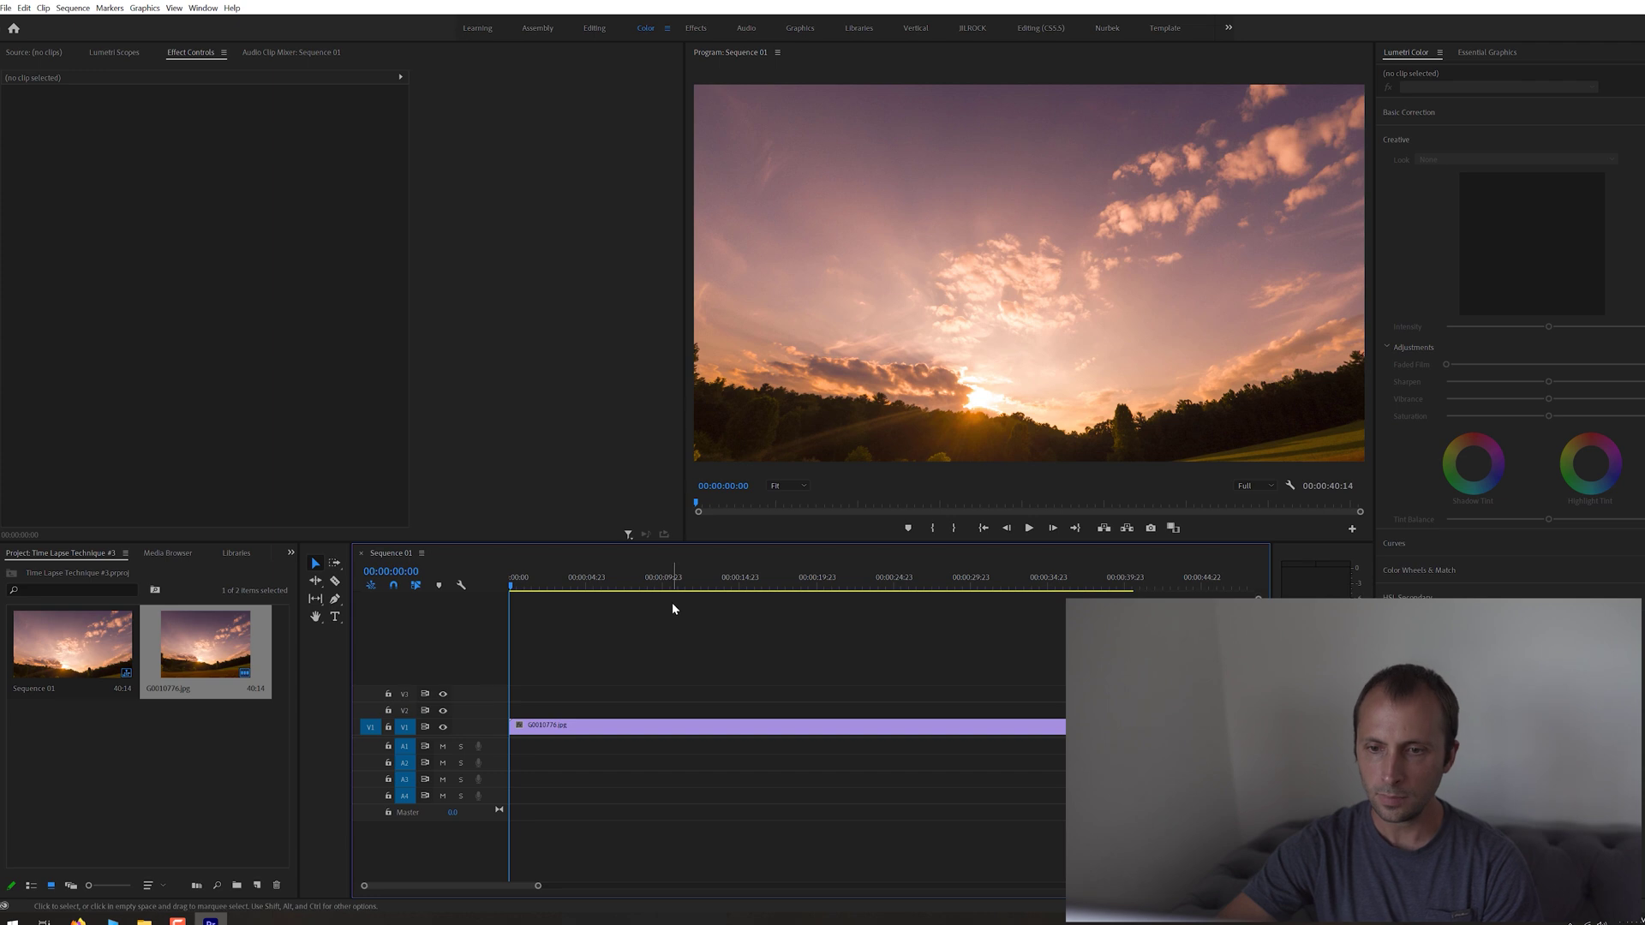
# Set the time-lapse clip to the sequence's frame size and try a scale of 80
pyautogui.rightClick(631, 733)
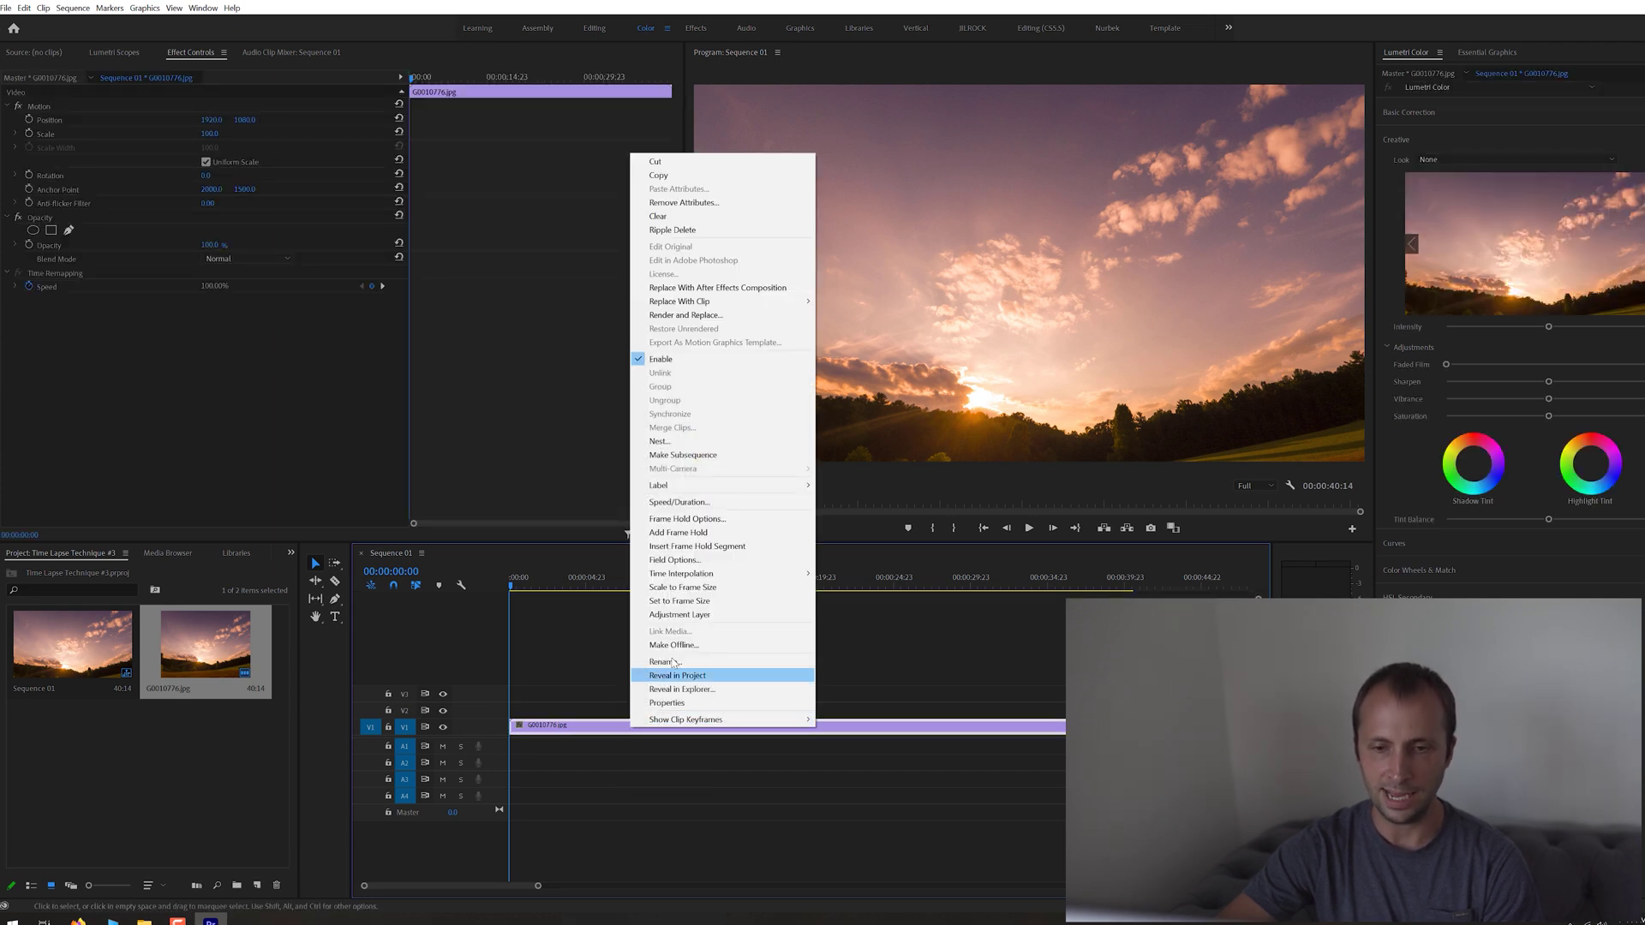
pyautogui.click(681, 601)
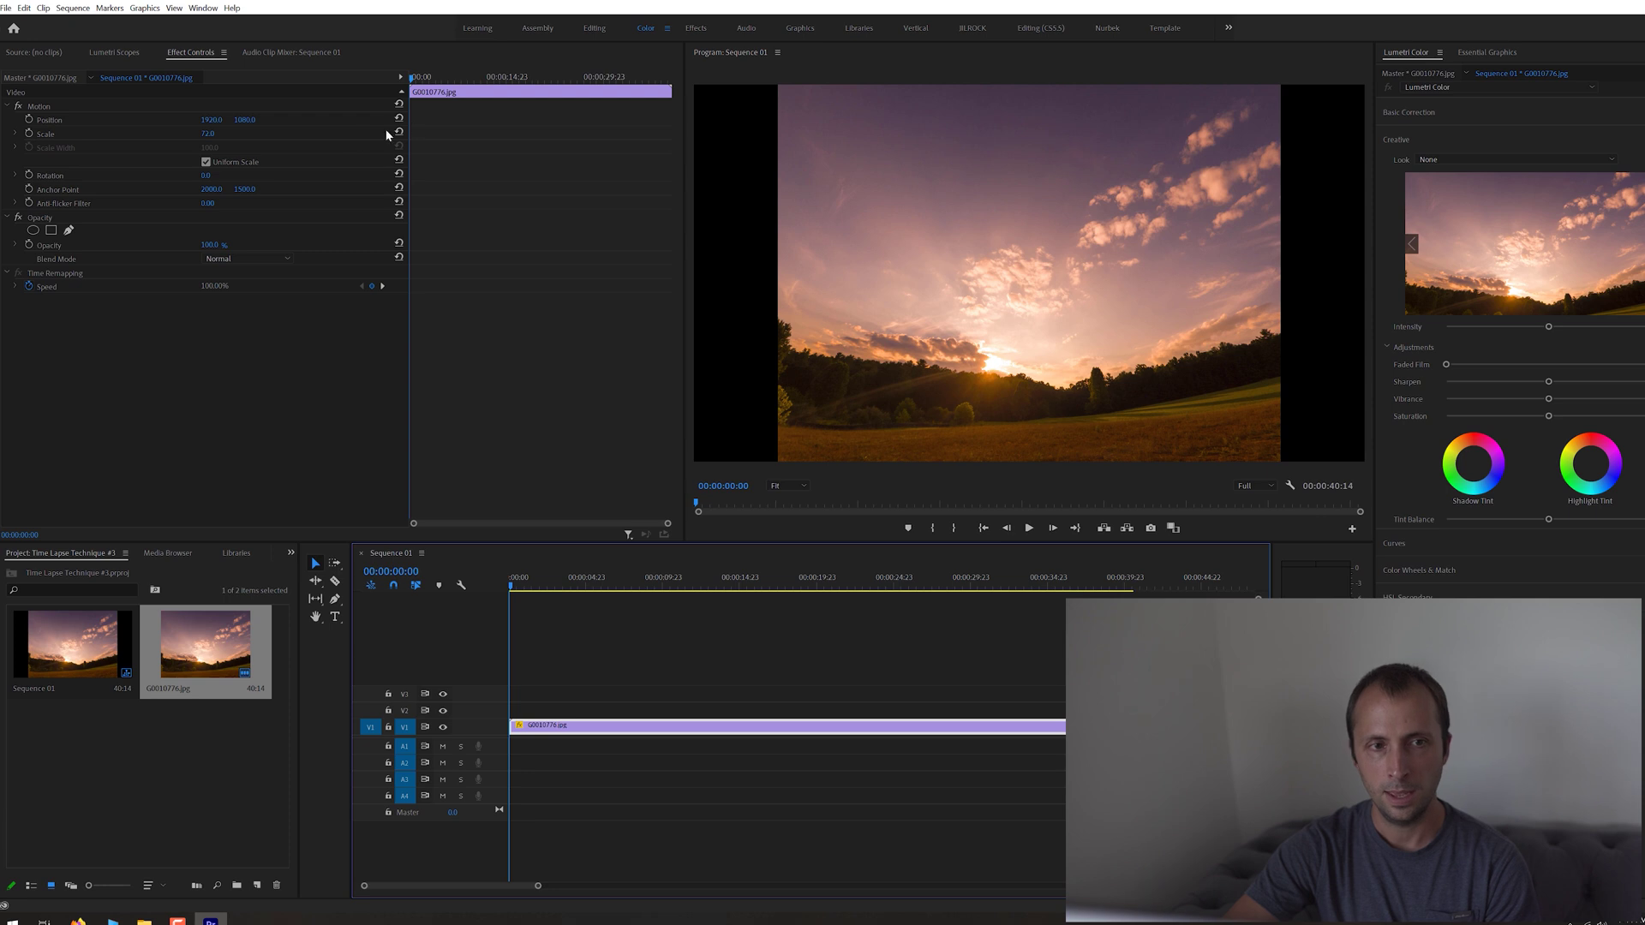
pyautogui.click(208, 135)
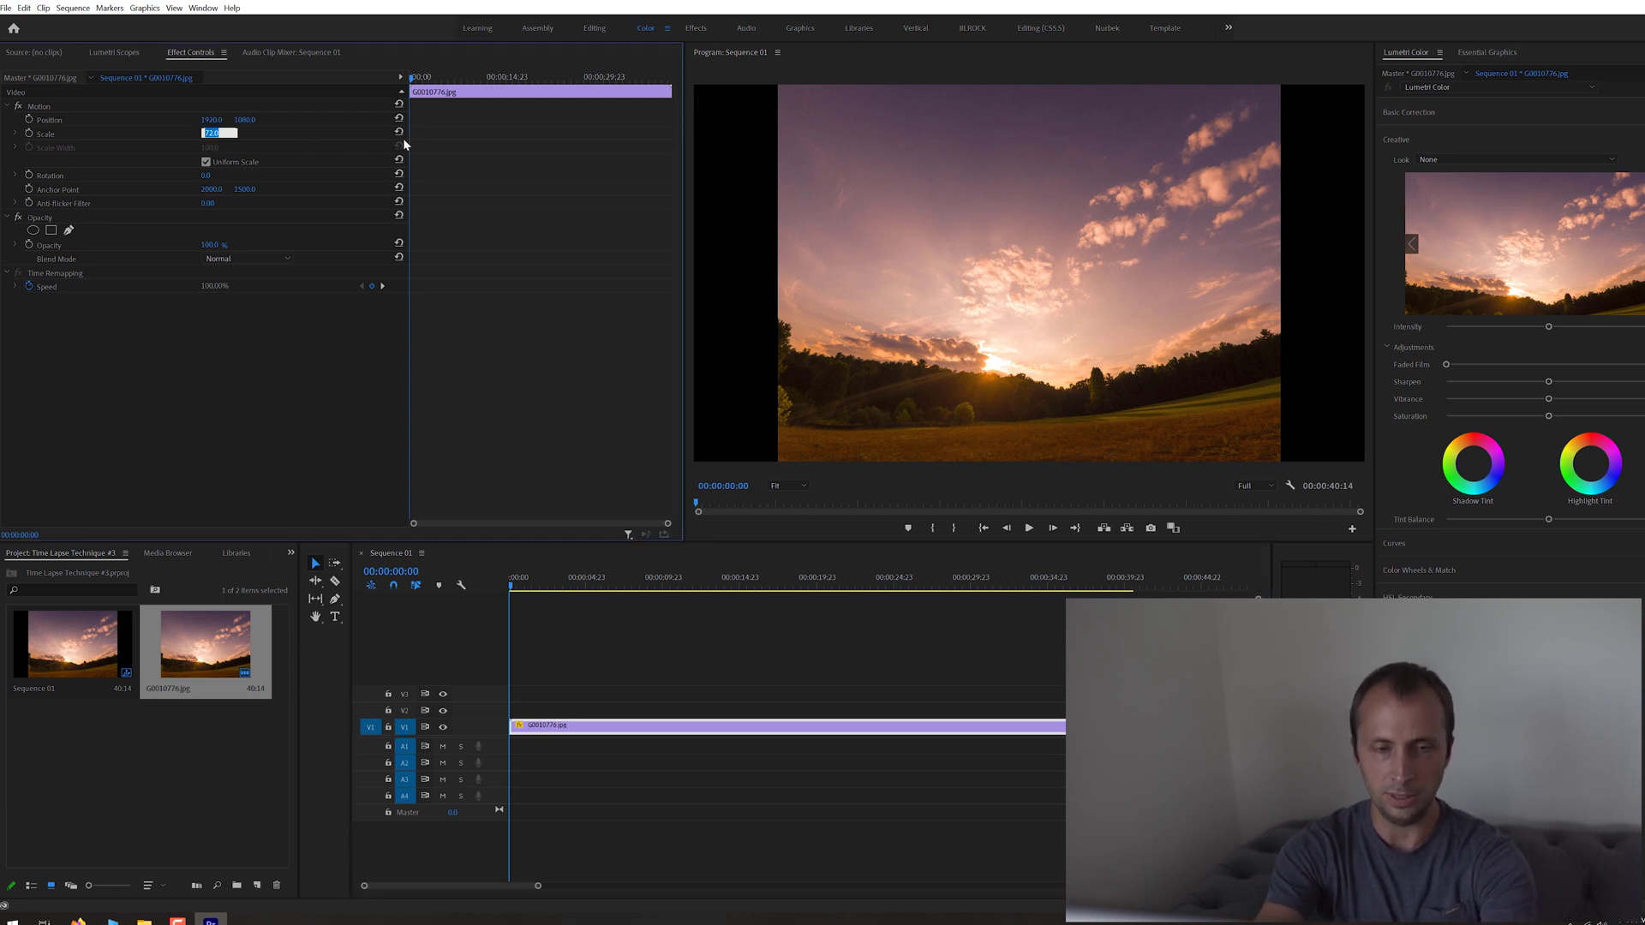
pyautogui.write('80')
pyautogui.press('Return')
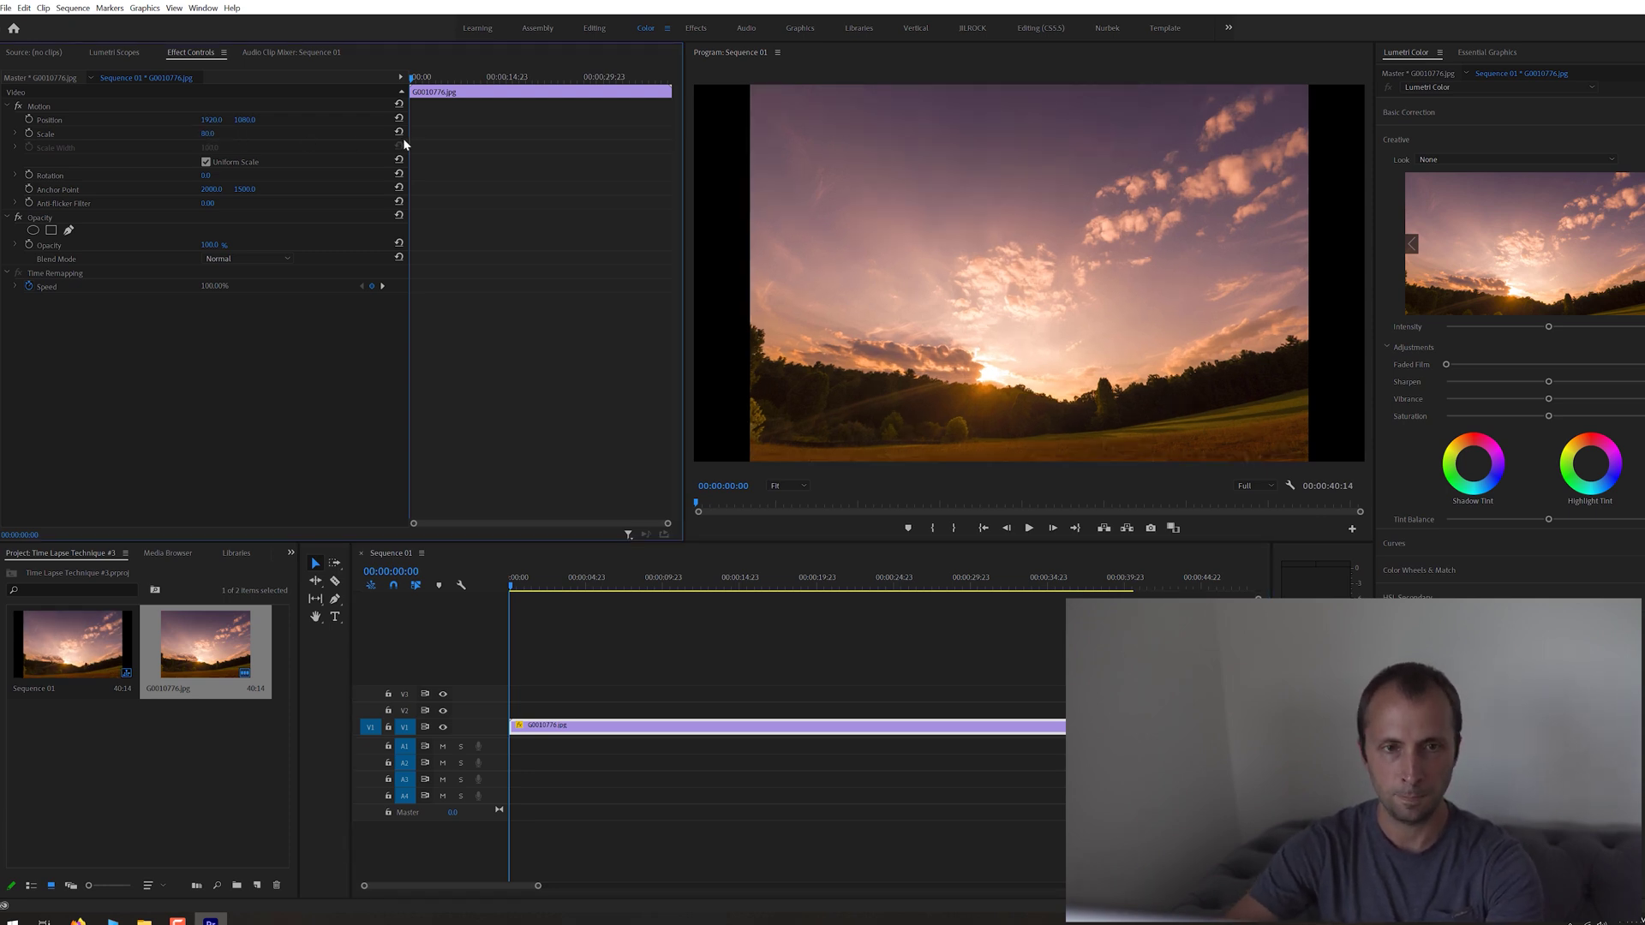
# Increase the clip's scale through 90 and 95 to 96 to fill the frame's width
pyautogui.click(219, 133)
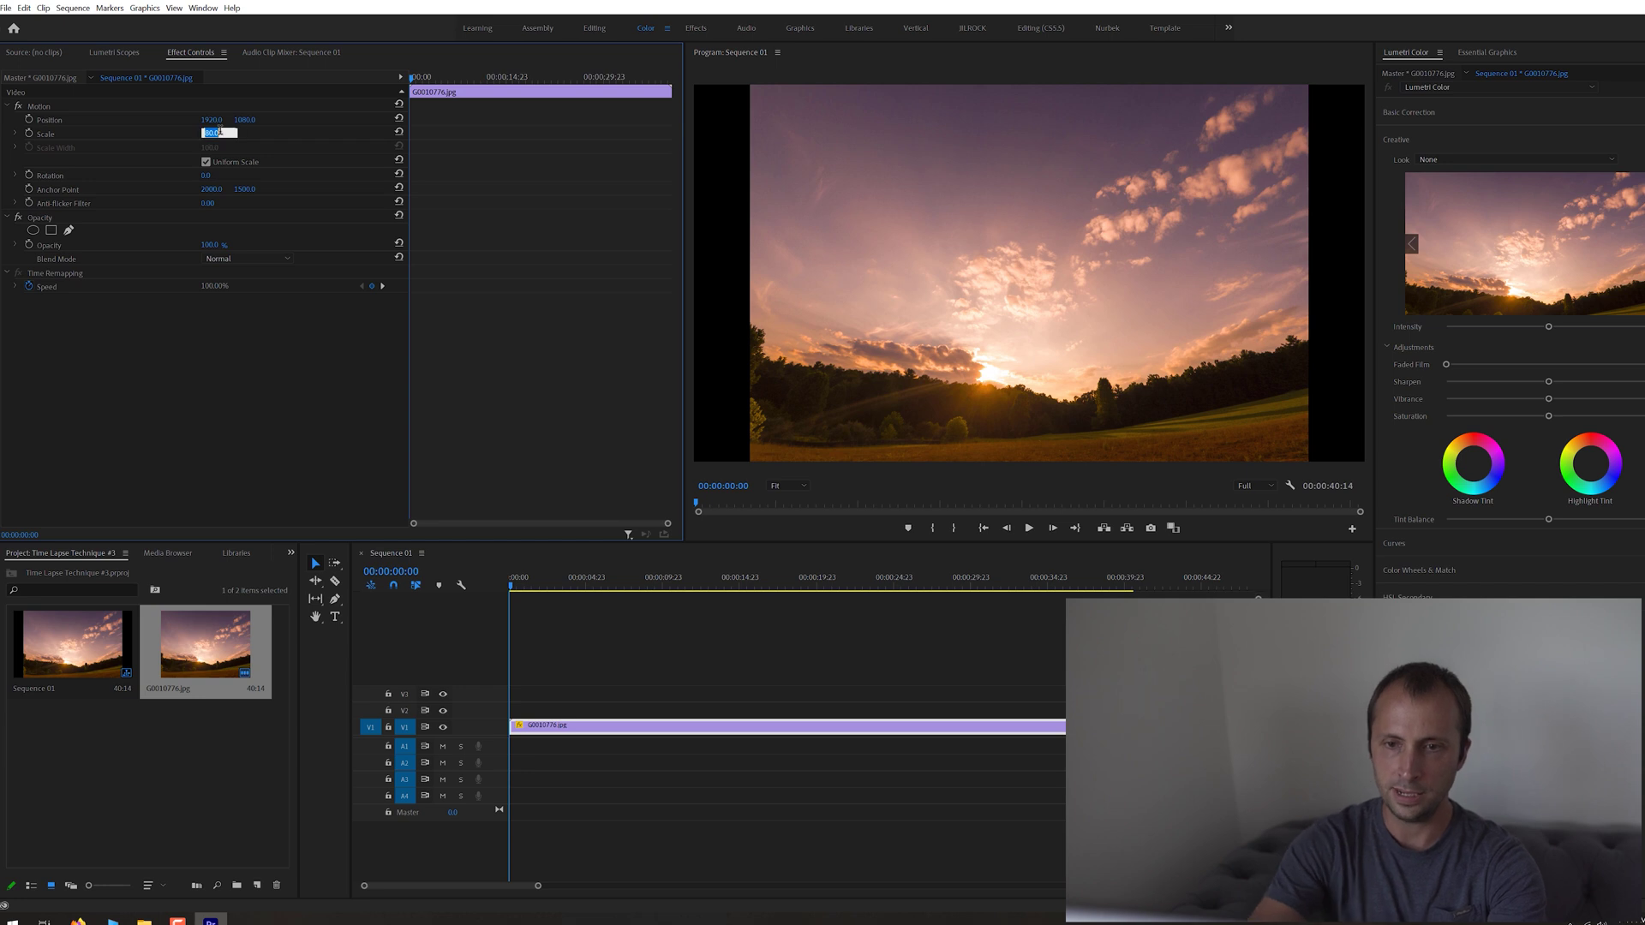
pyautogui.press('Return')
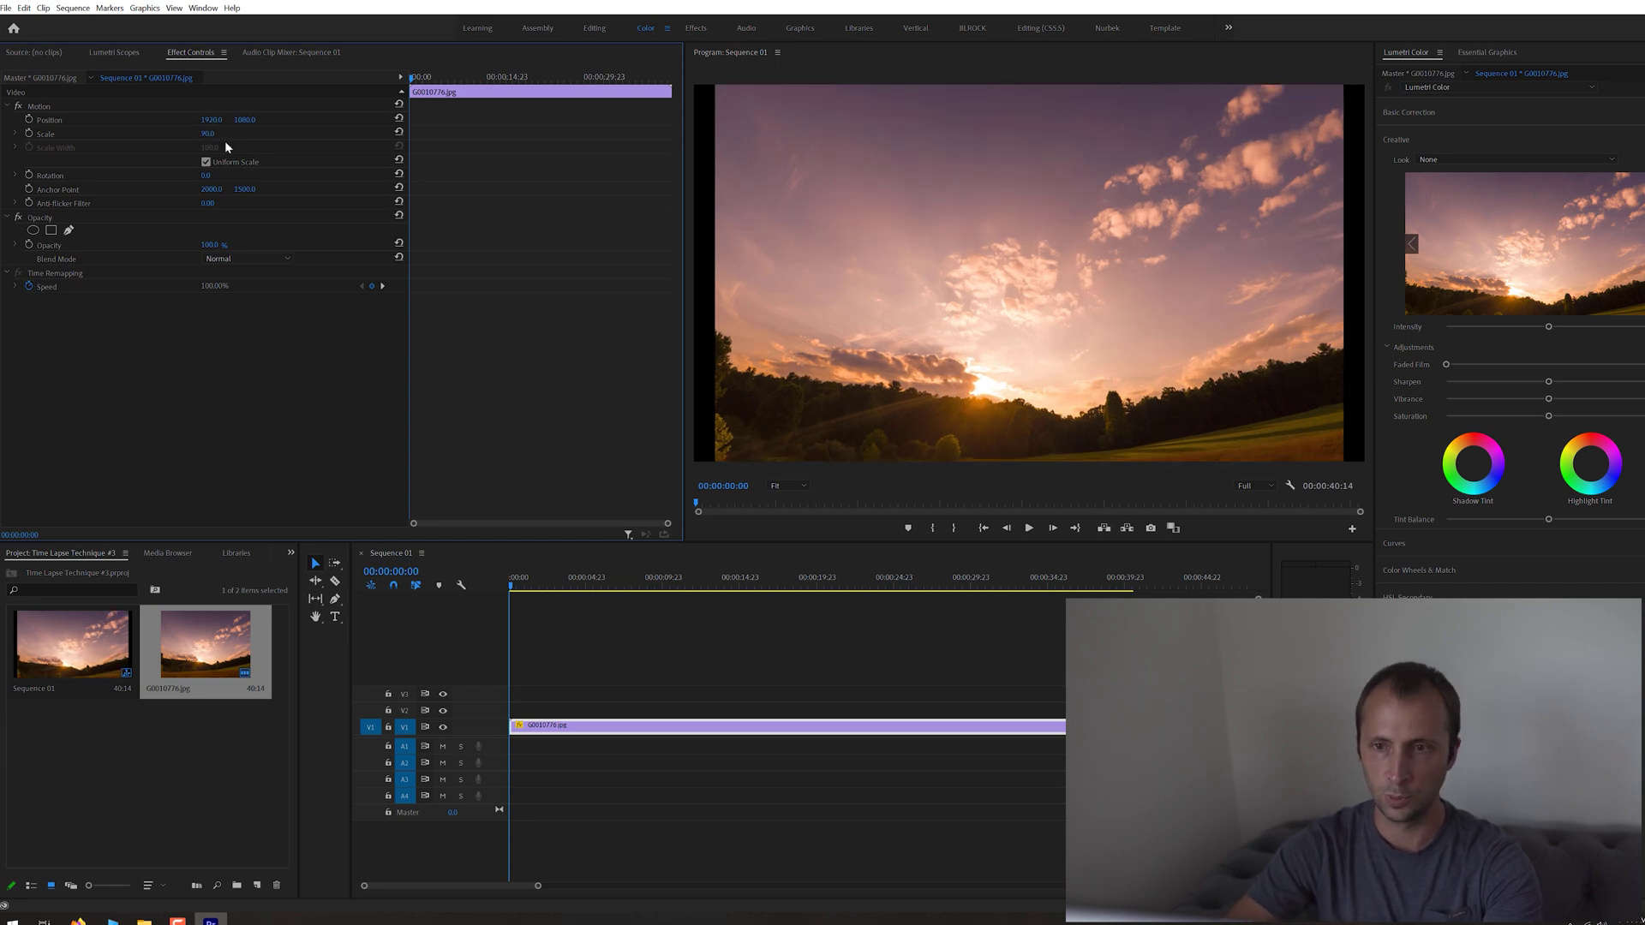
pyautogui.click(212, 133)
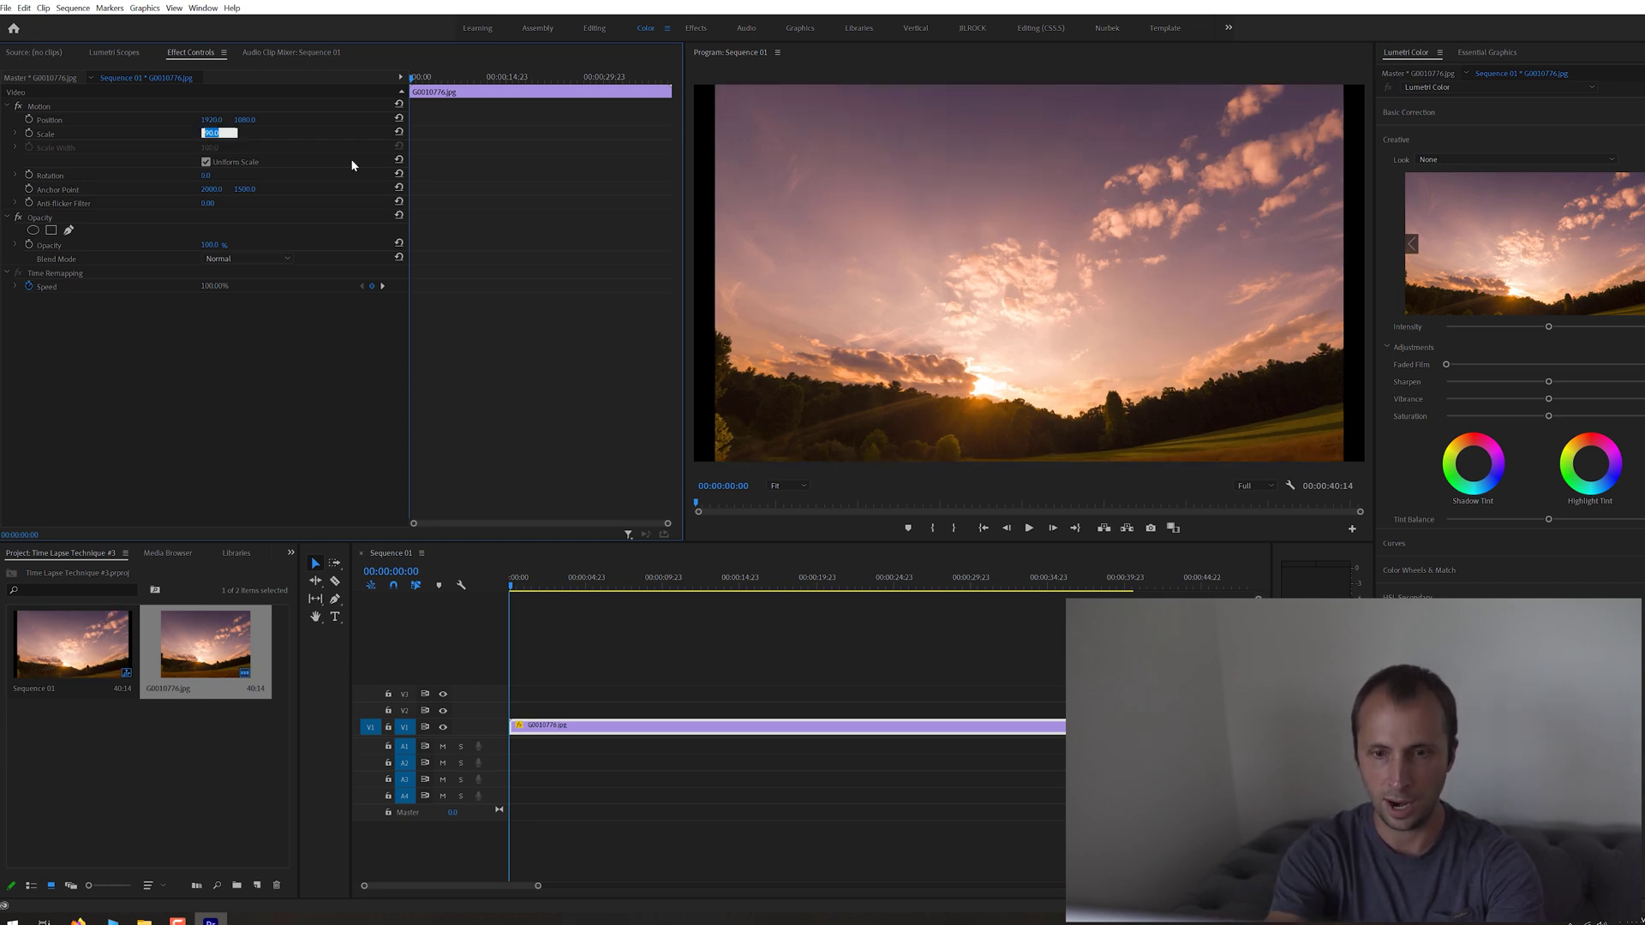
pyautogui.write('95')
pyautogui.press('Return')
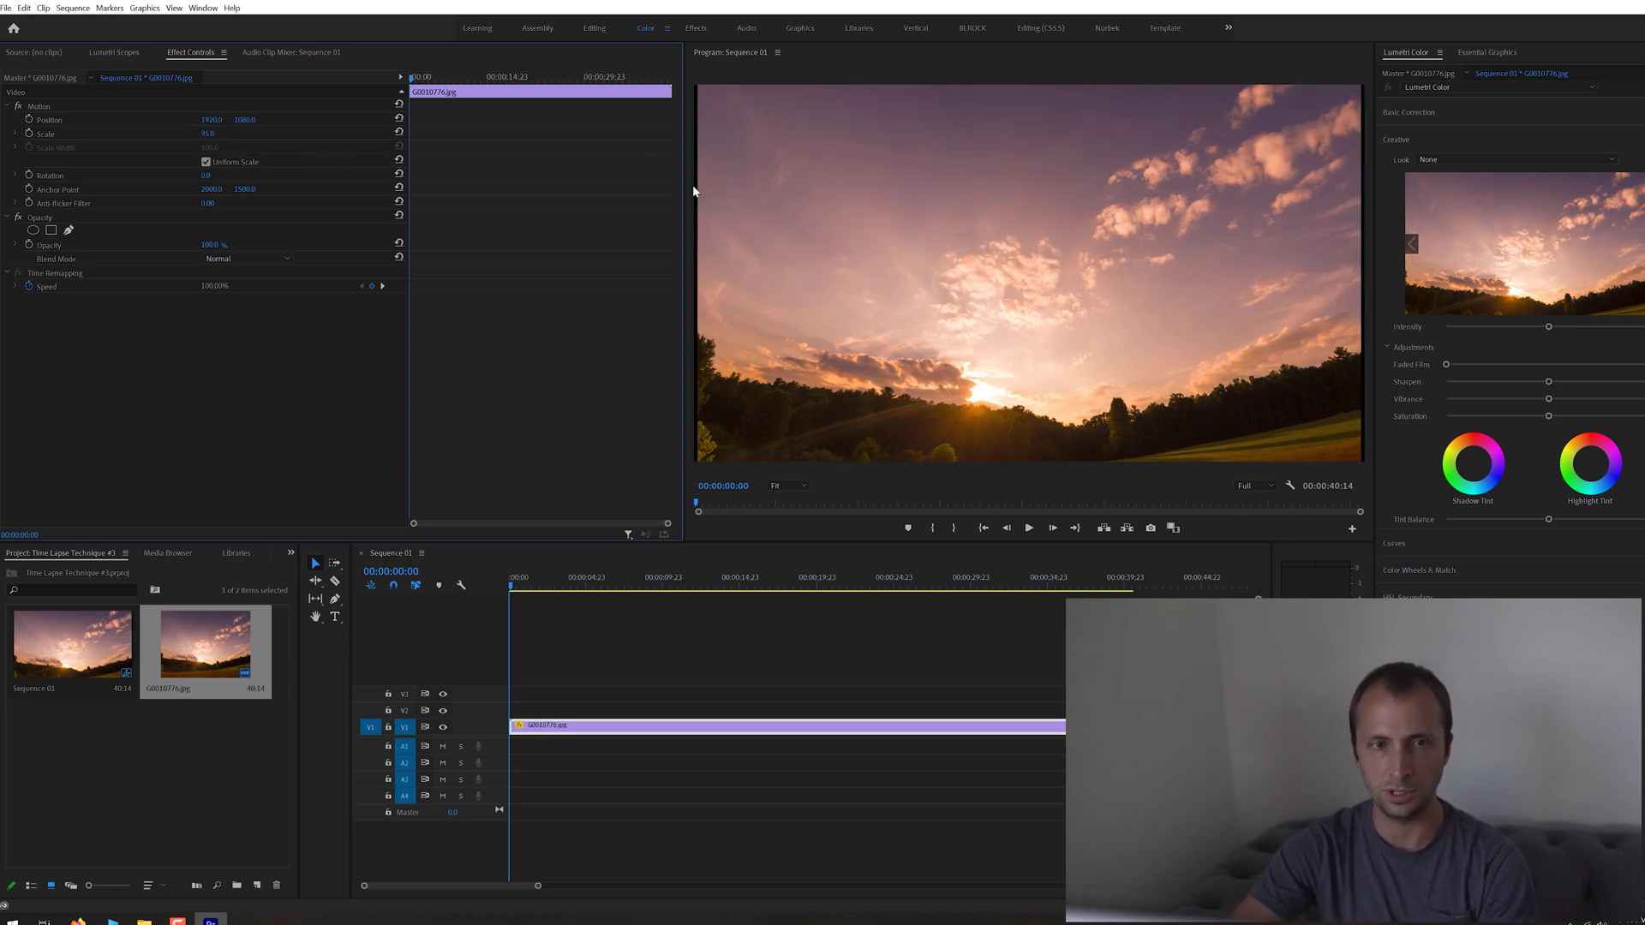
pyautogui.click(213, 133)
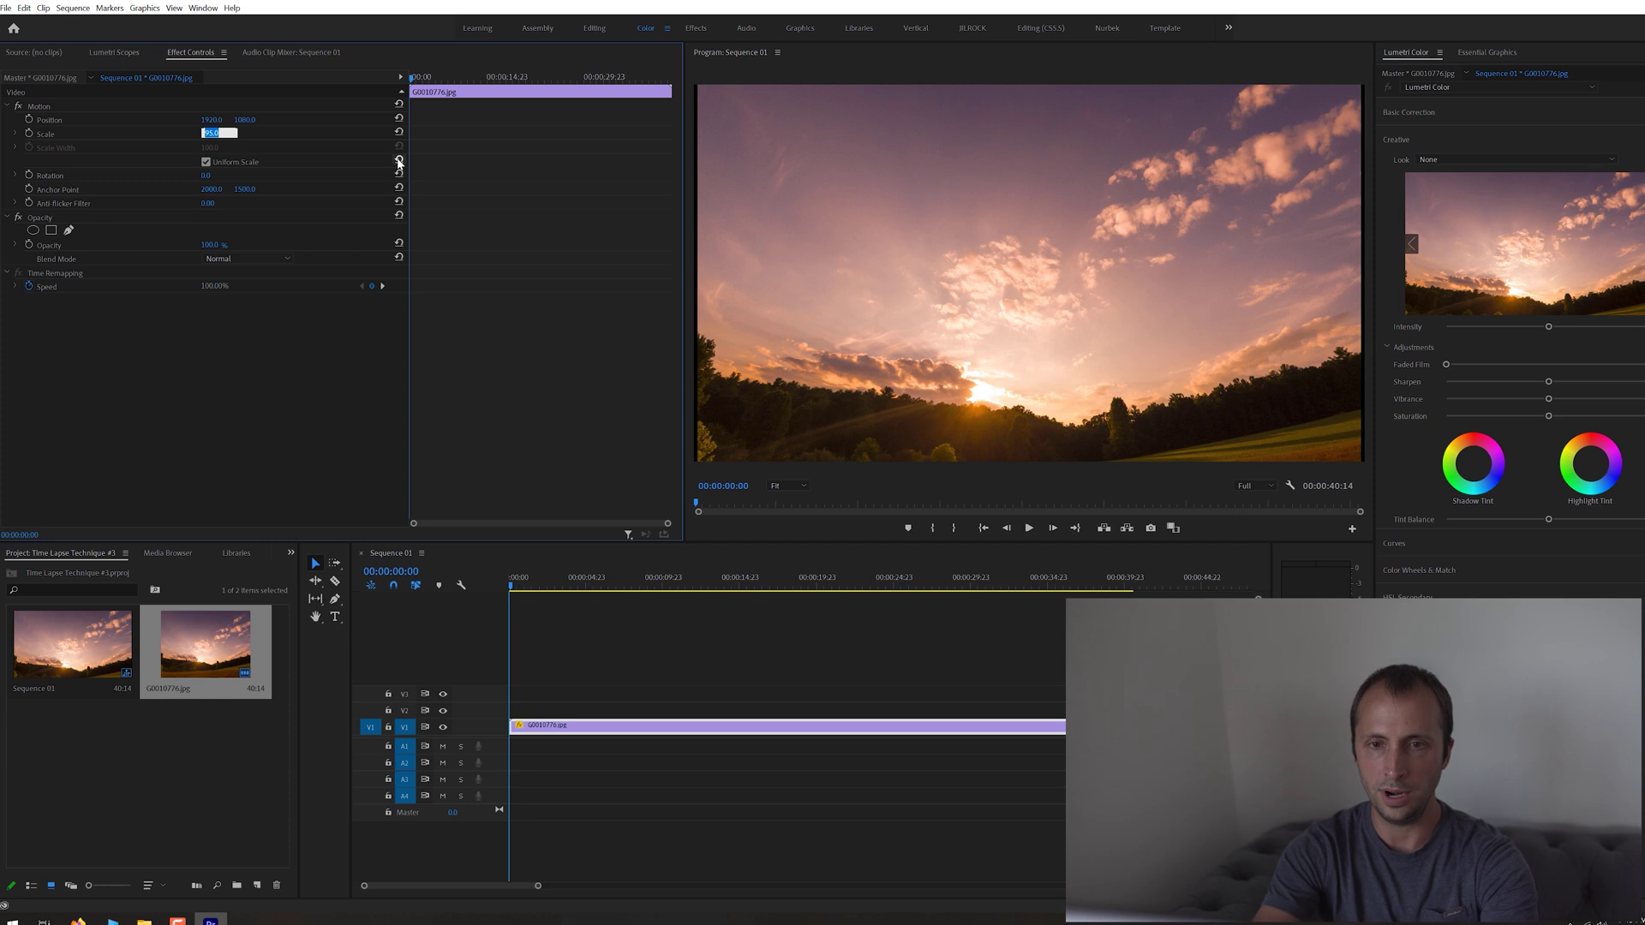
pyautogui.write('96')
pyautogui.press('Return')
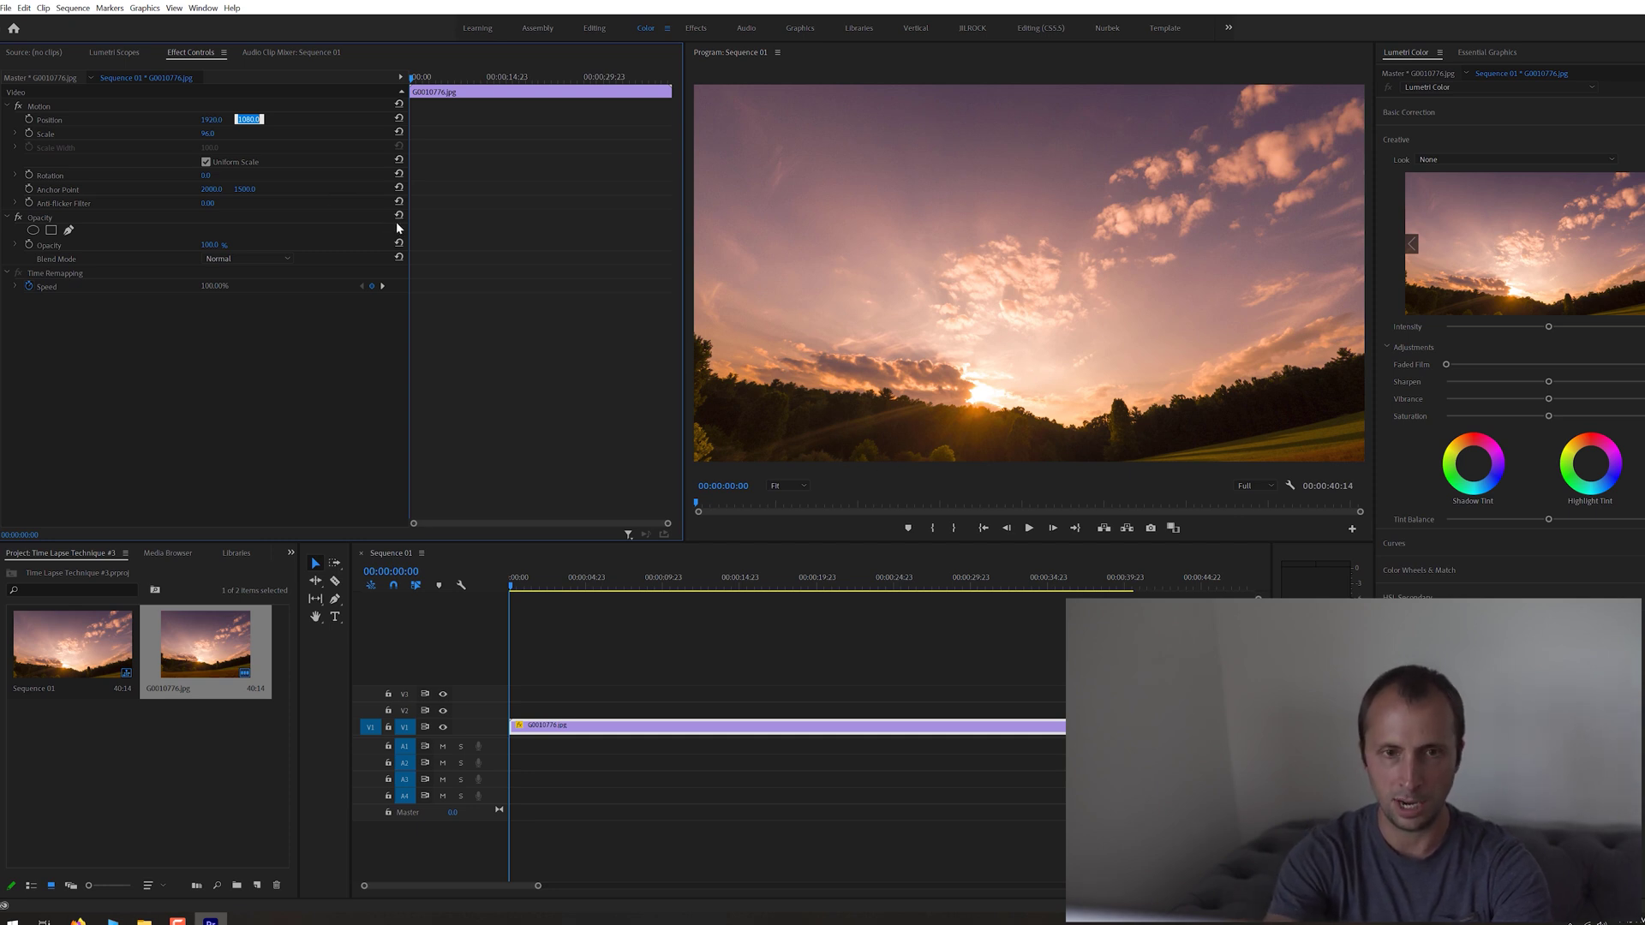
# Set the clip's vertical position to 1253 to reframe the landscape, and play the sequence through to its end
pyautogui.write('12')
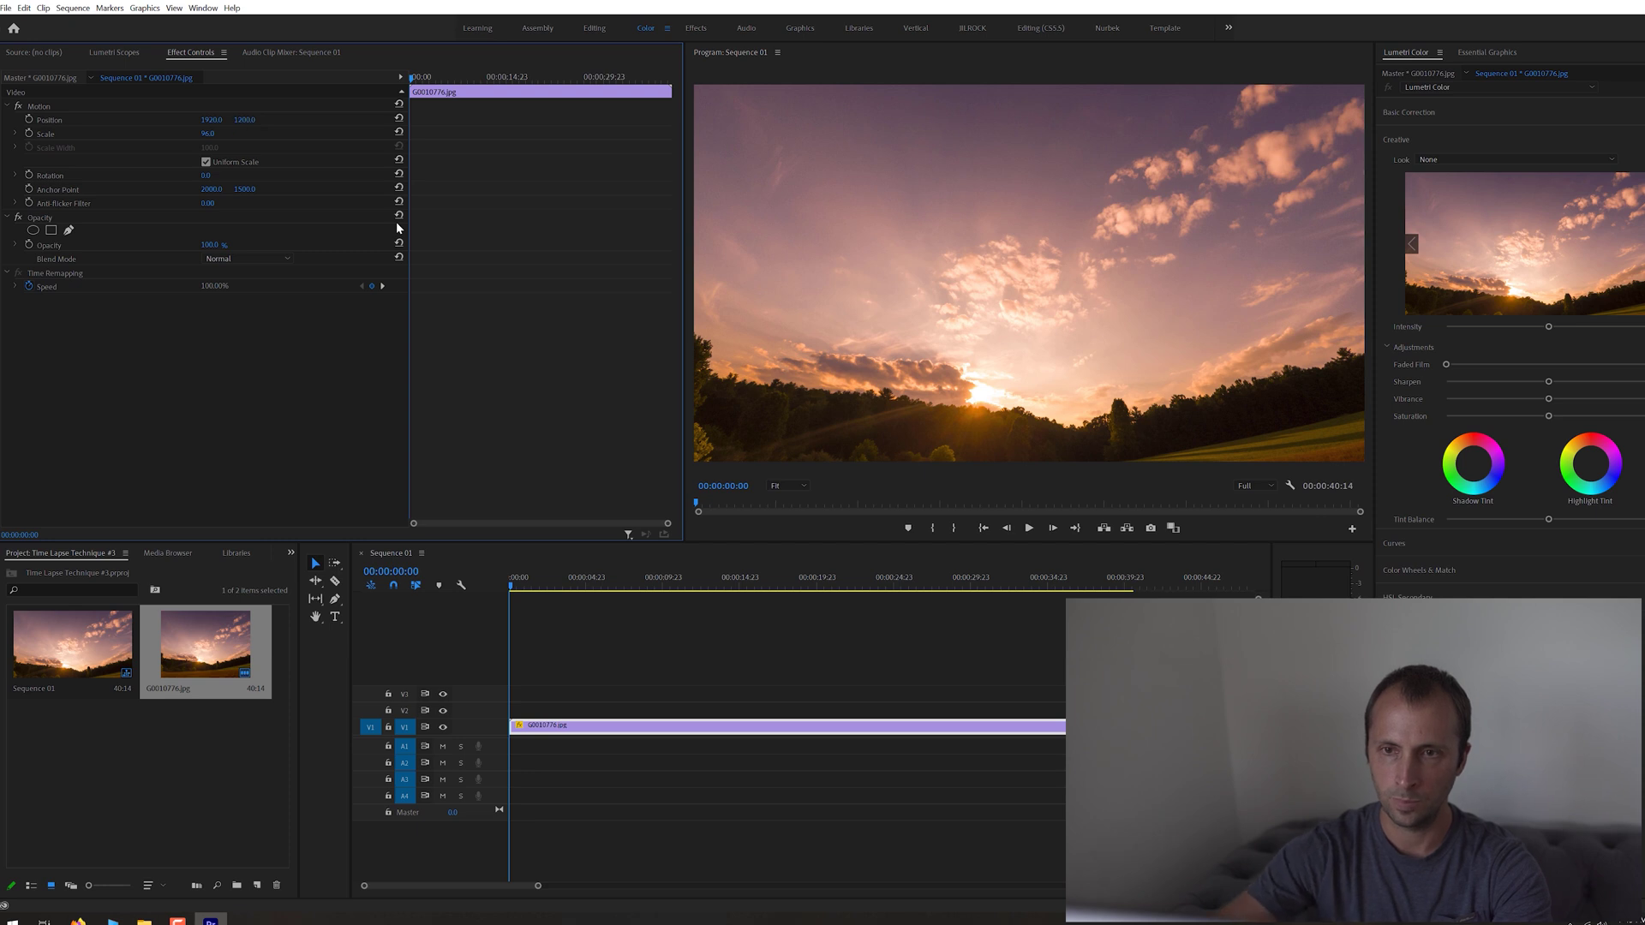
pyautogui.press('Return')
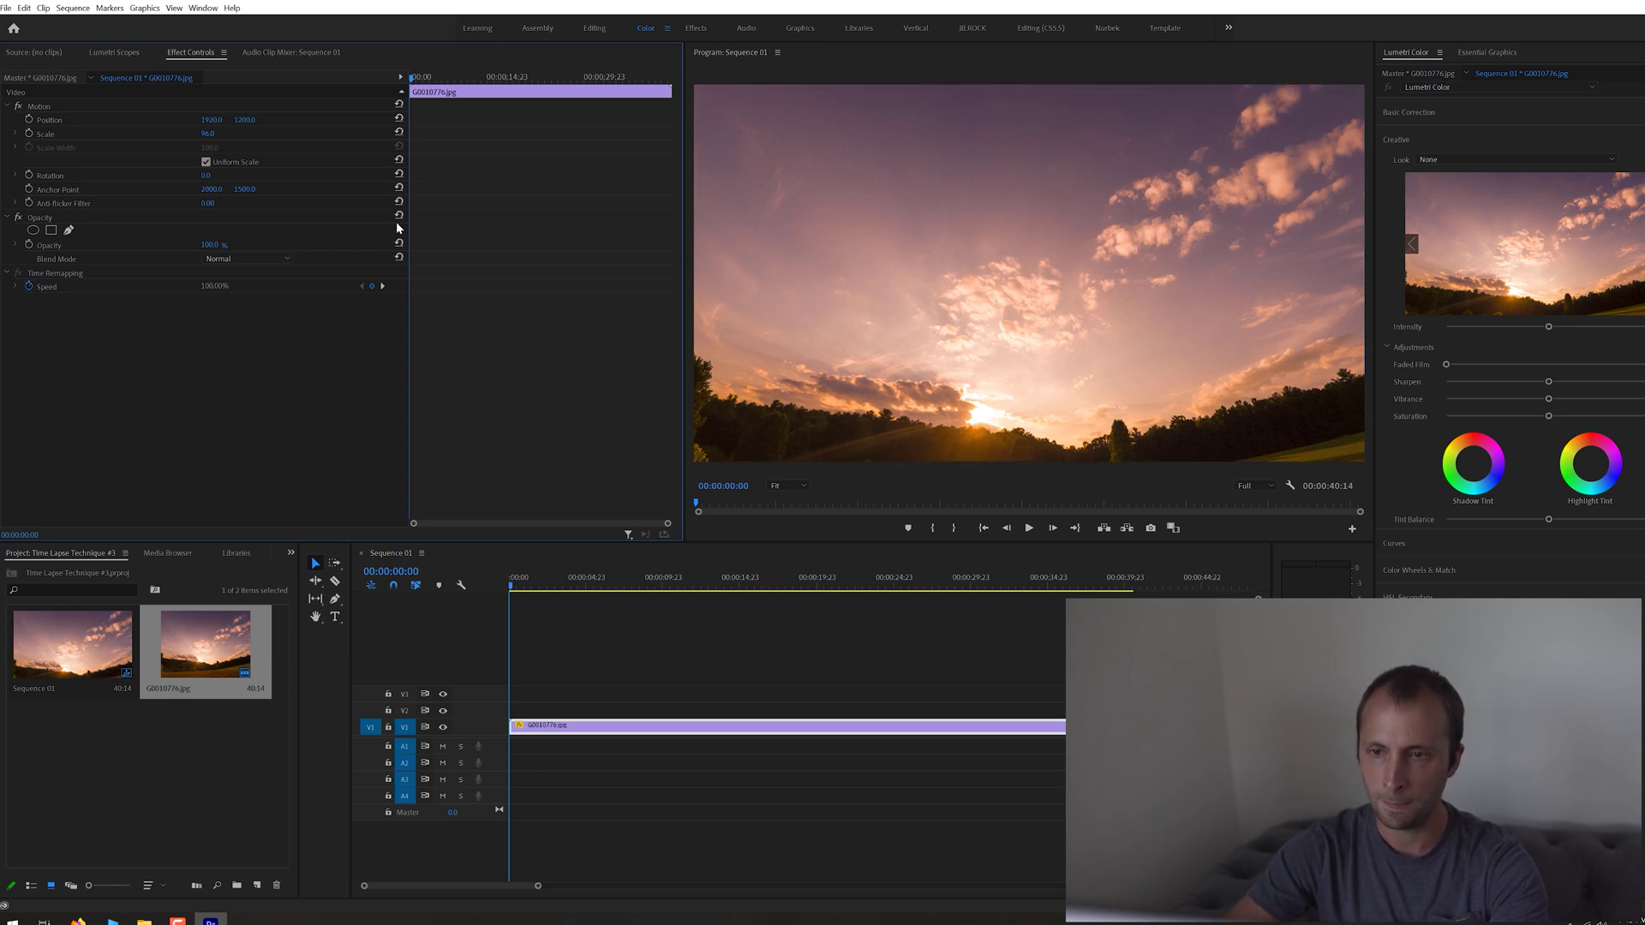
pyautogui.click(245, 120)
pyautogui.write('1250')
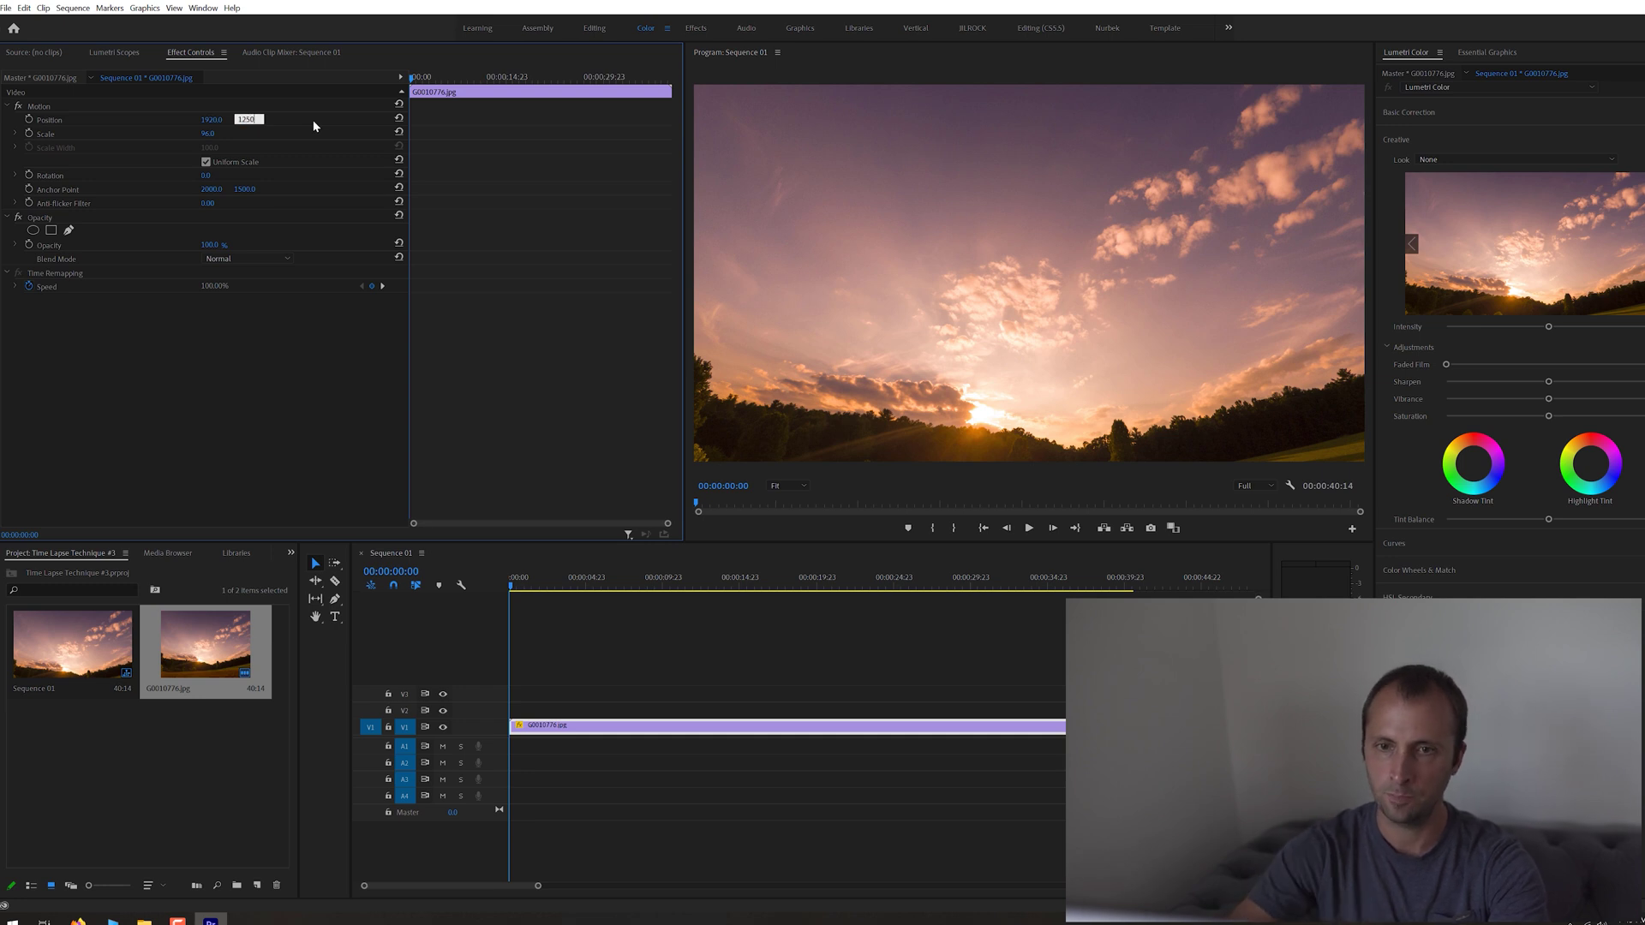
pyautogui.press('BackSpace')
pyautogui.write('3')
pyautogui.press('Return')
pyautogui.click(1029, 528)
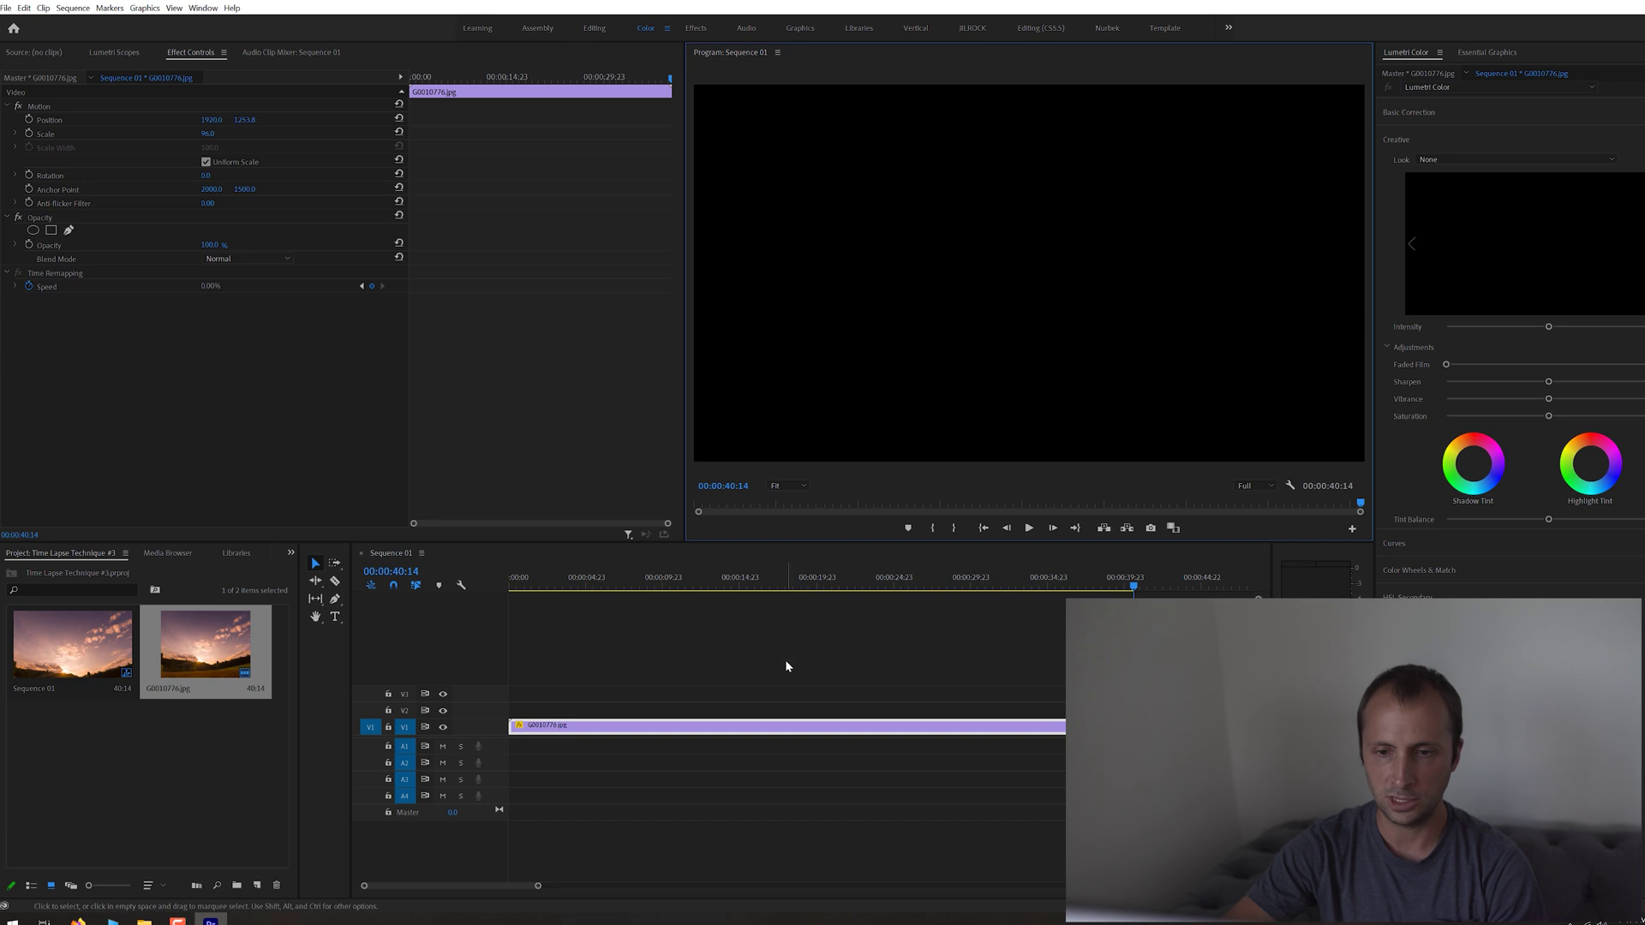
# Set the clip's speed to 120% and check the frames at the shortened clip's end
pyautogui.rightClick(793, 727)
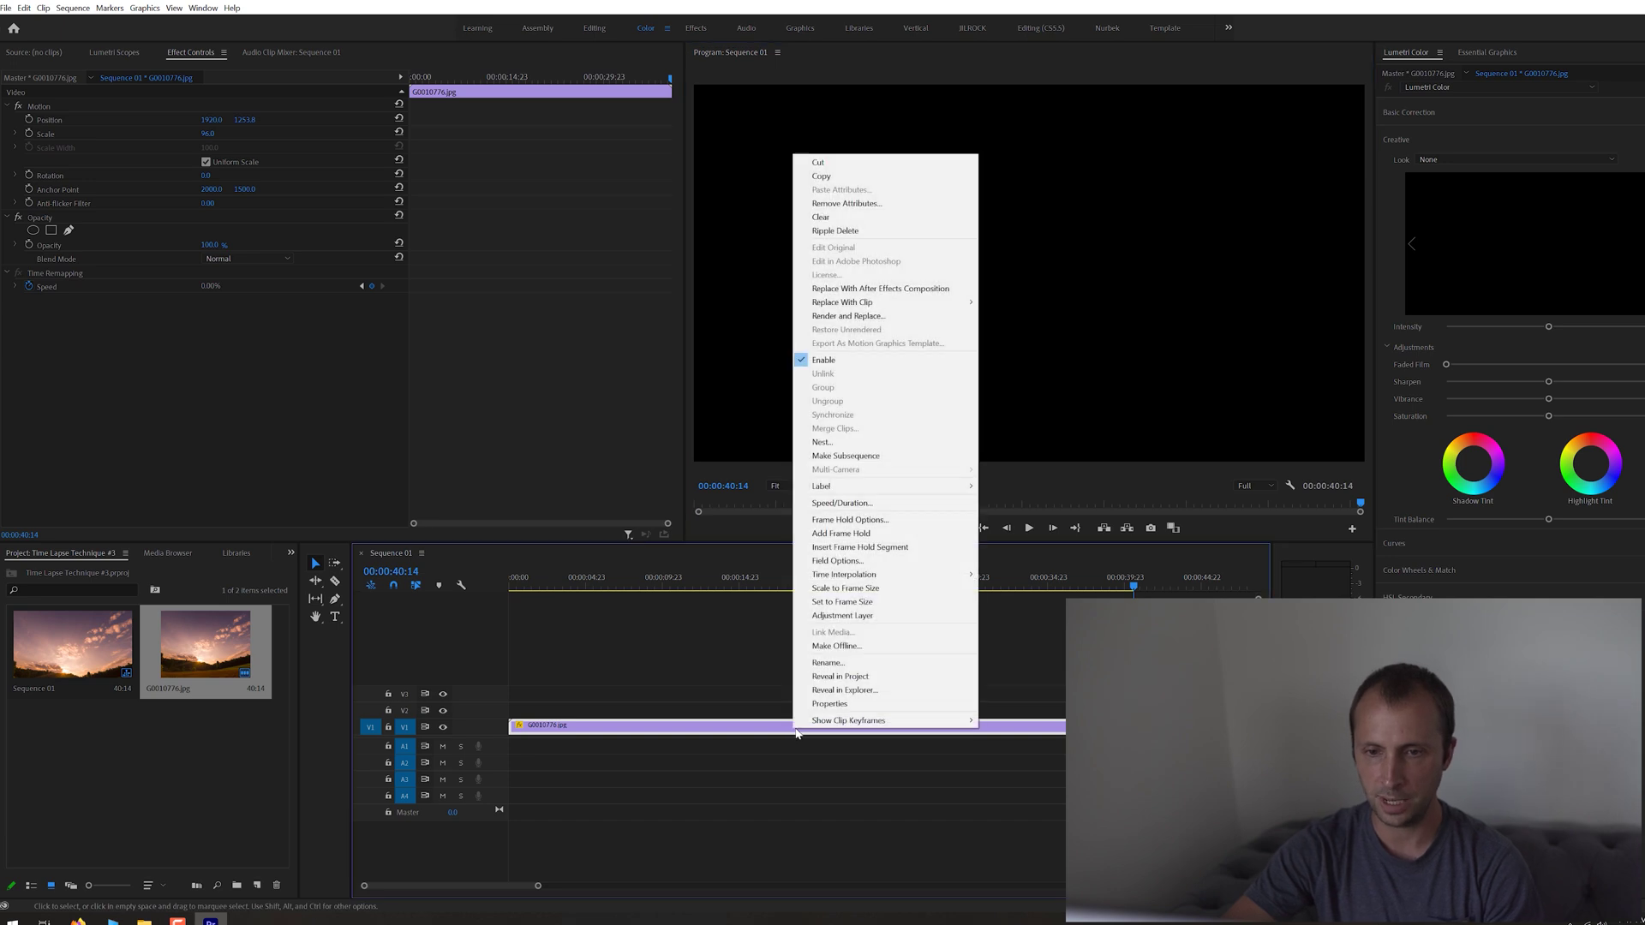
pyautogui.click(844, 504)
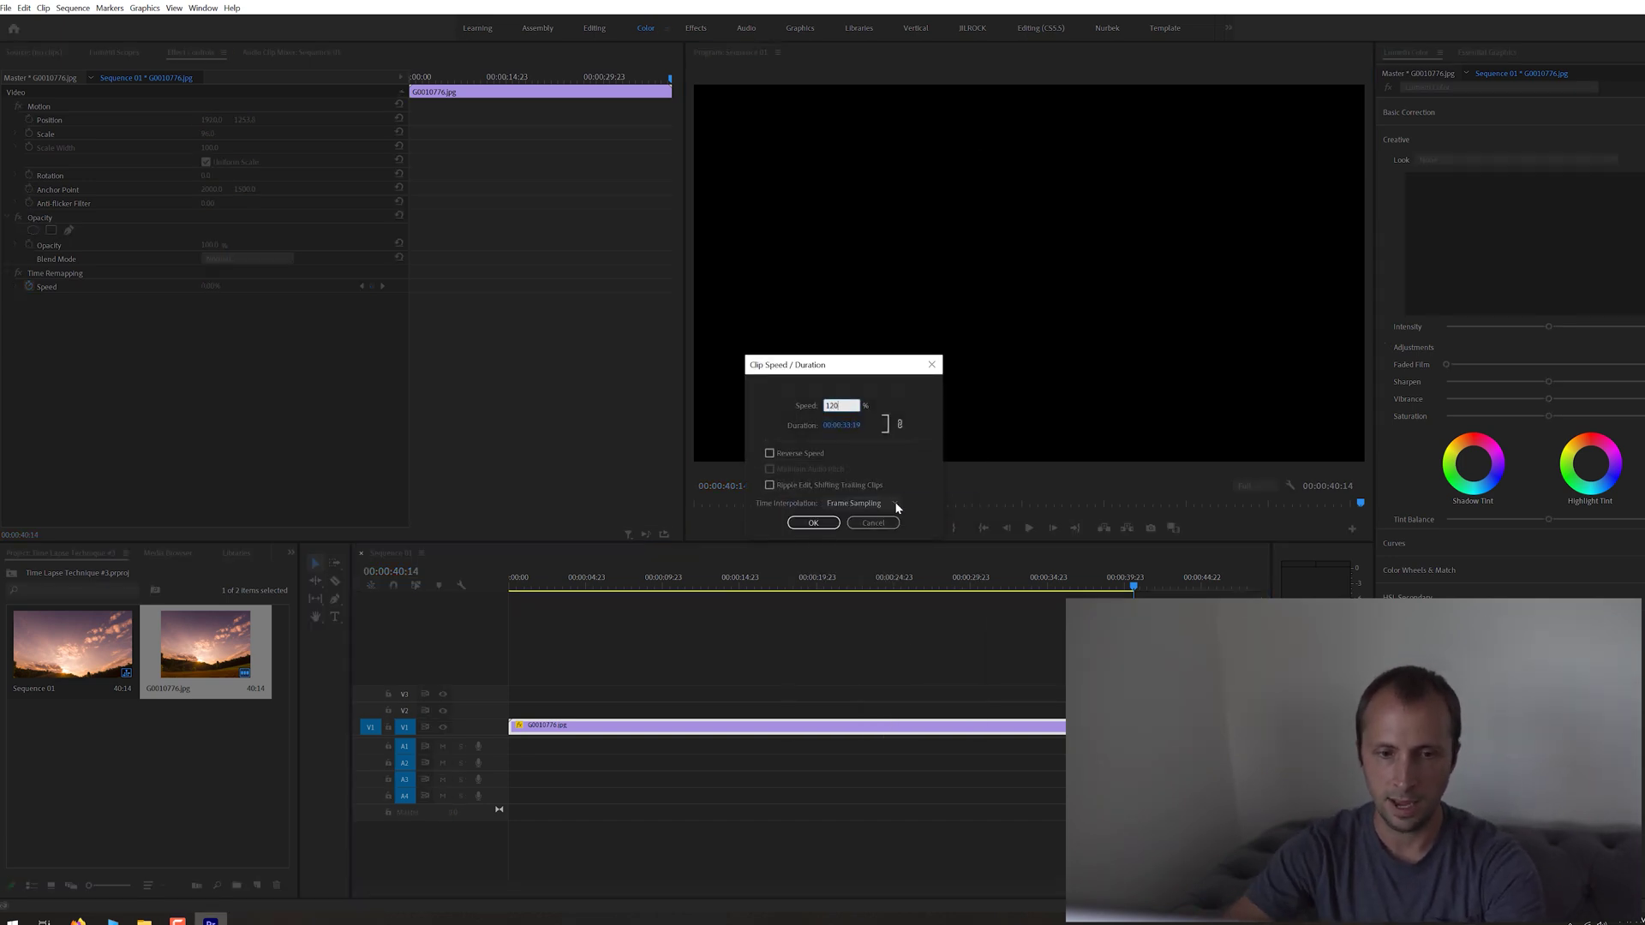
pyautogui.press('Return')
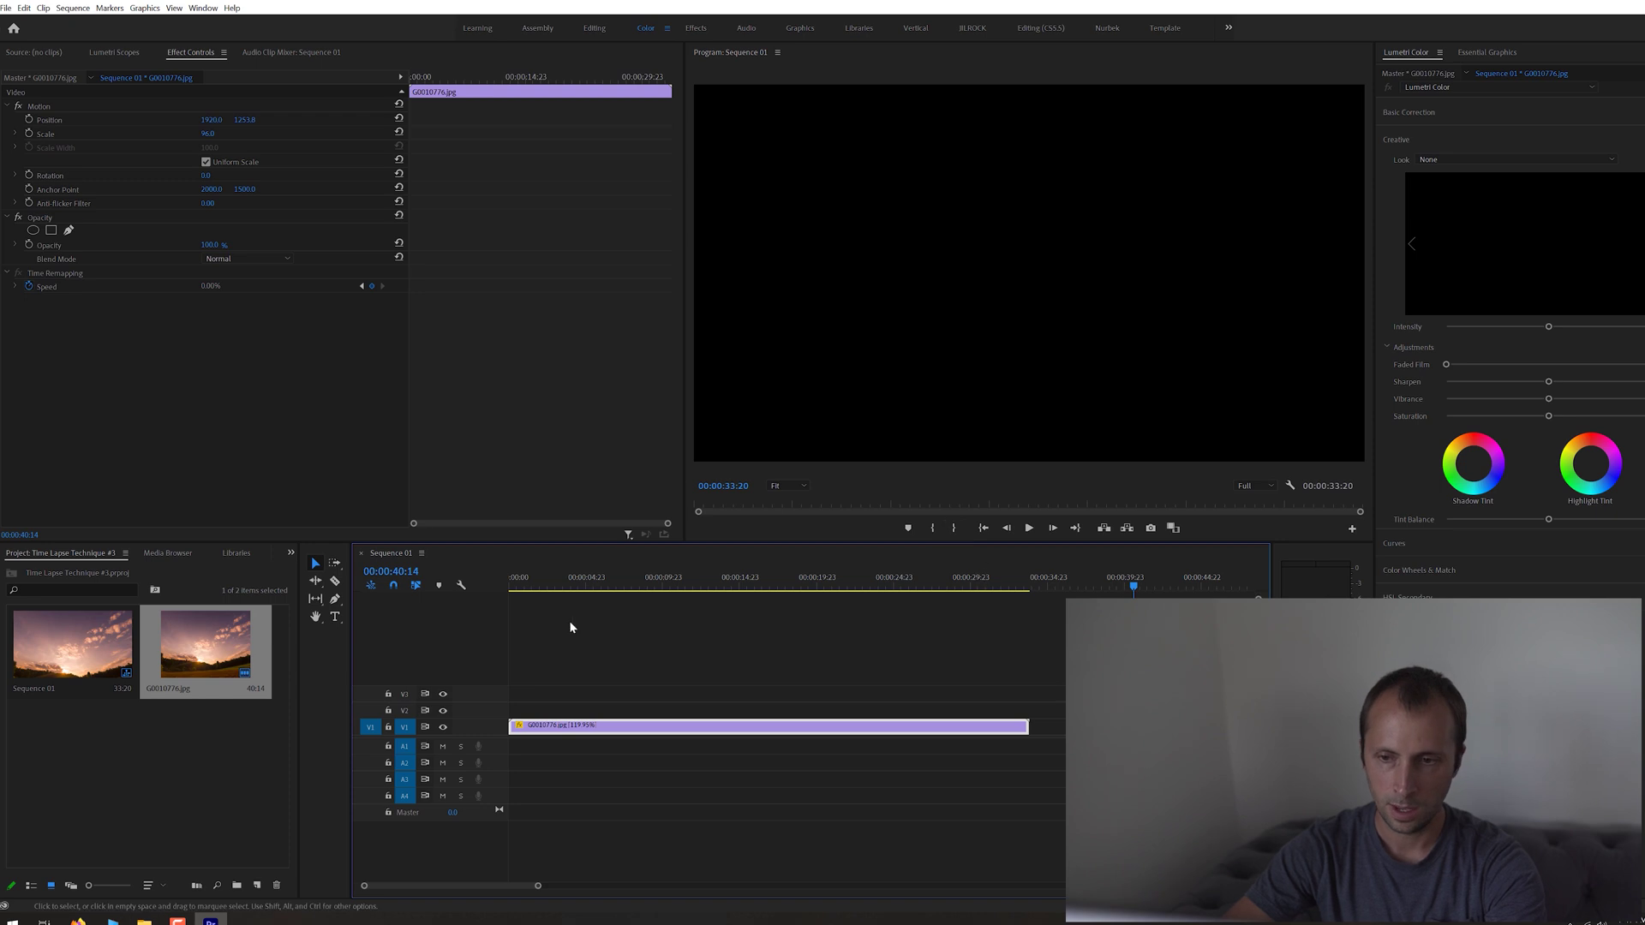
pyautogui.click(1023, 585)
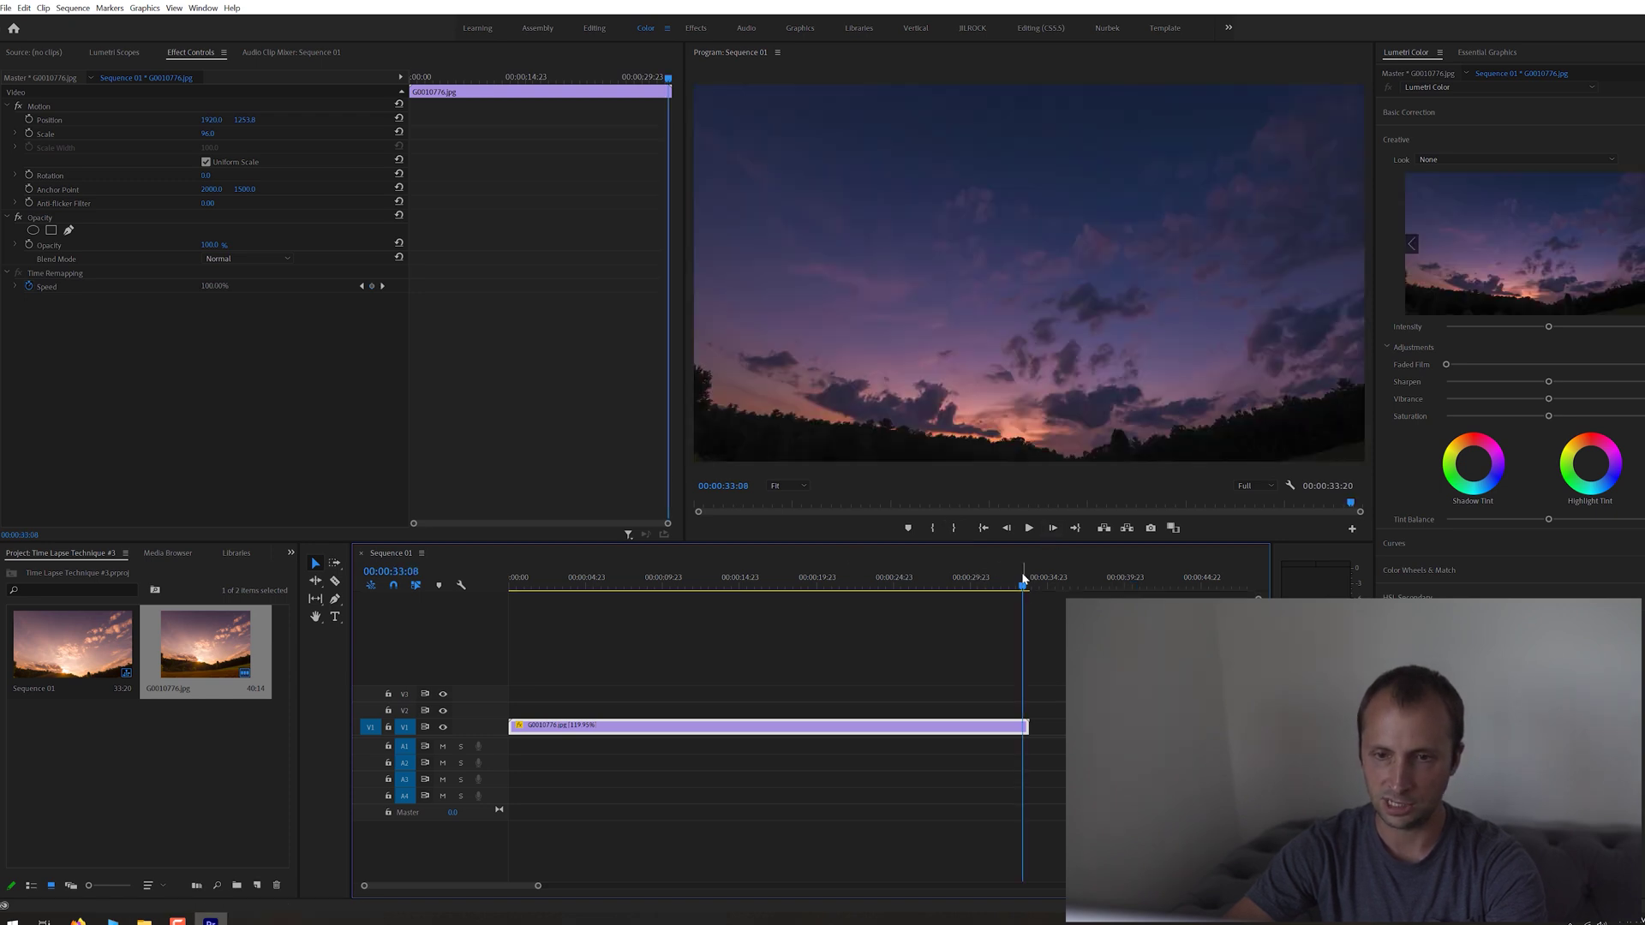
pyautogui.moveTo(1027, 588); pyautogui.dragTo(1031, 591)
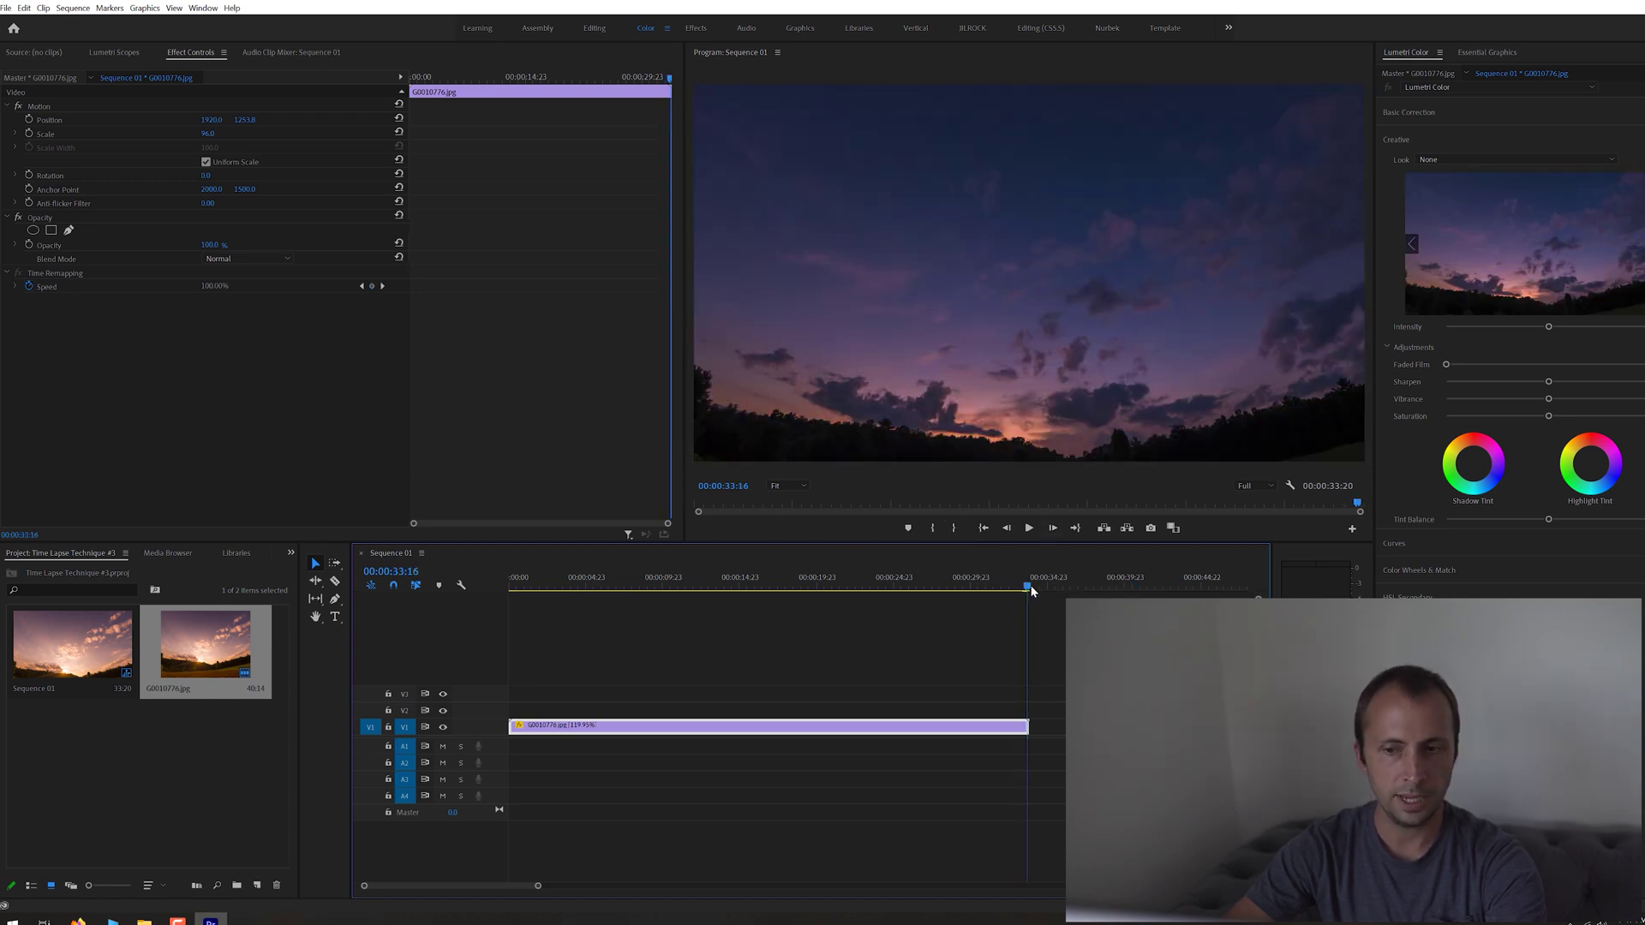
# Restore the clip's speed to 100%
pyautogui.rightClick(849, 730)
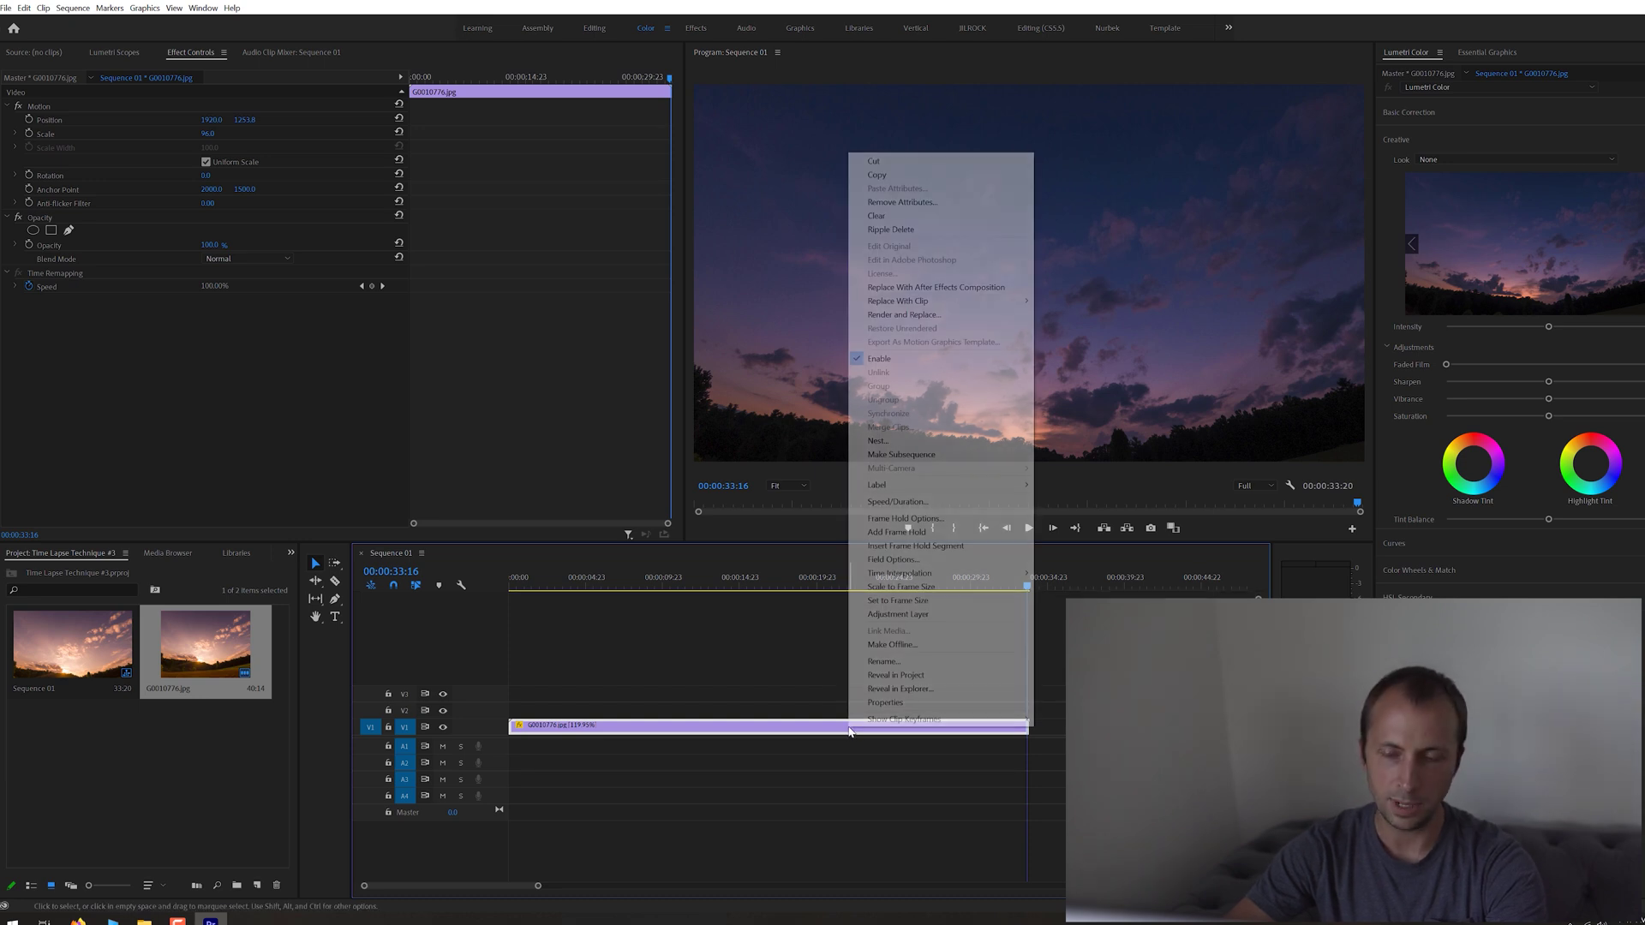
pyautogui.click(918, 503)
pyautogui.write('100')
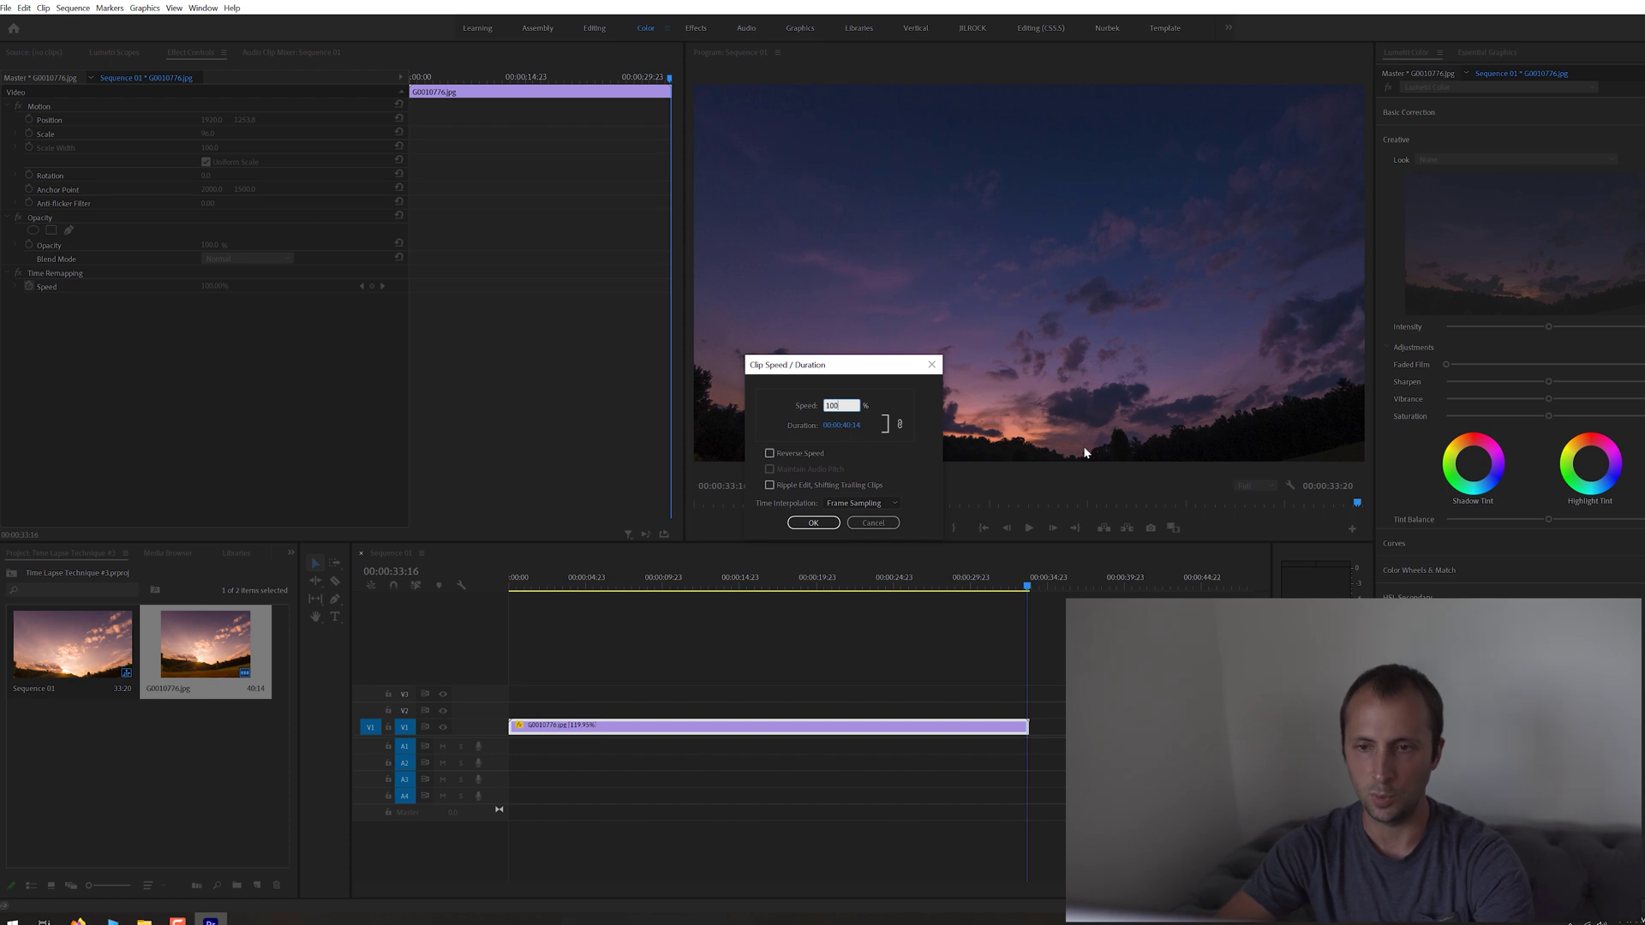
pyautogui.press('Return')
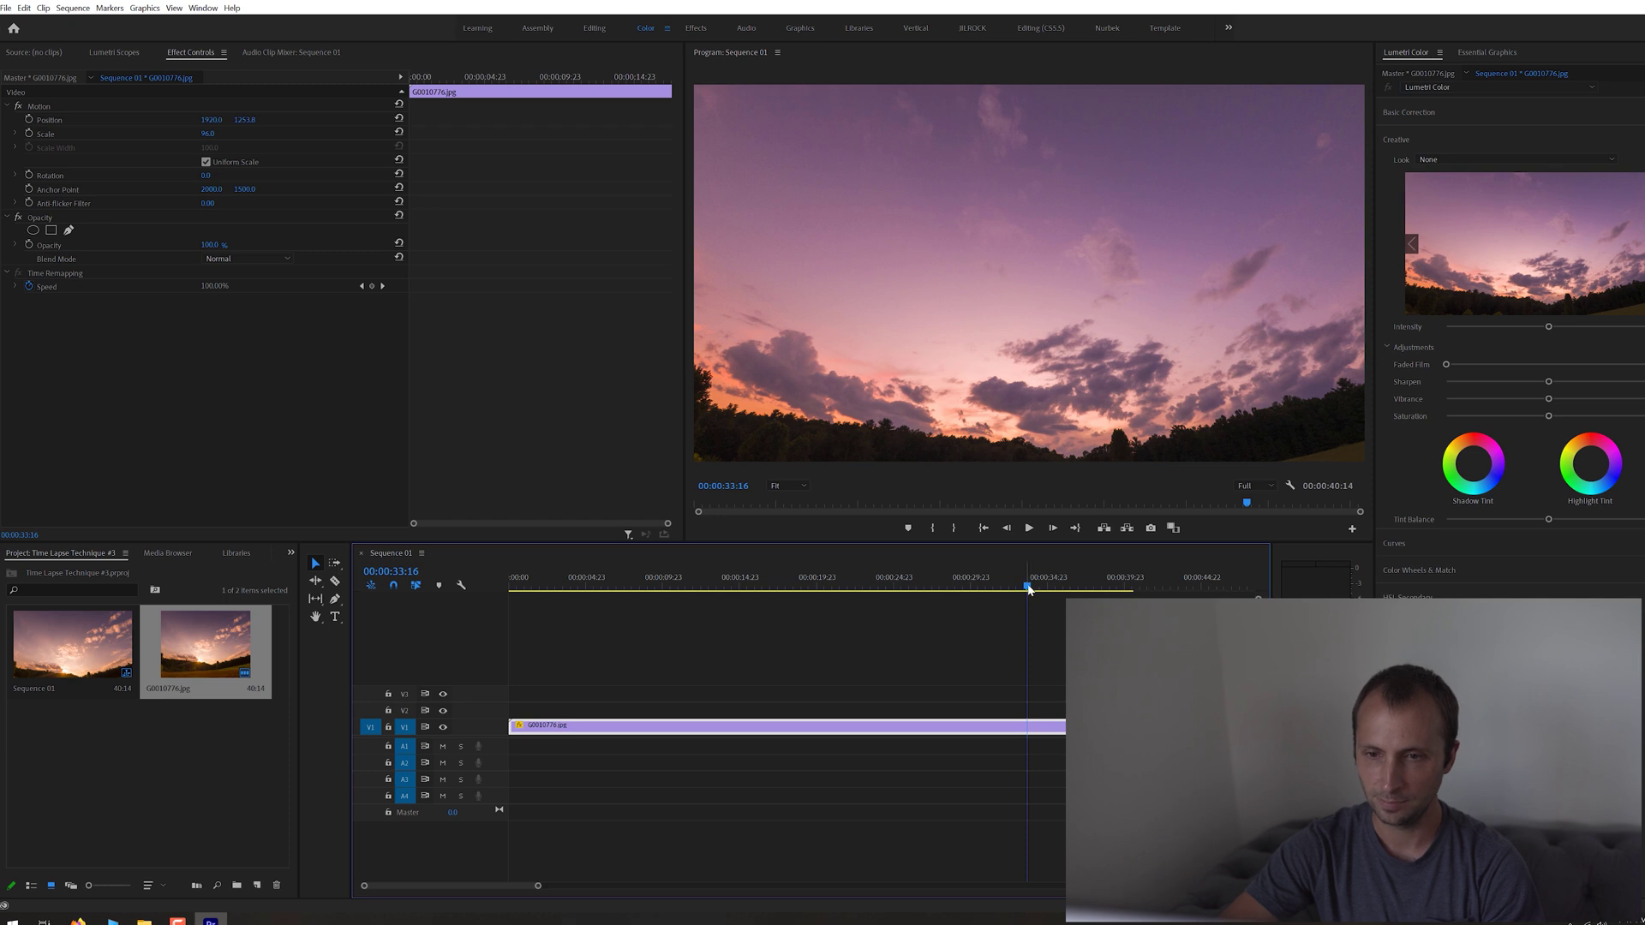
# Apply the Dip to Black dissolve transition to the end of the time-lapse clip
pyautogui.moveTo(1036, 589); pyautogui.dragTo(1134, 587)
pyautogui.hotkey('alt', 'f')
pyautogui.click(291, 554)
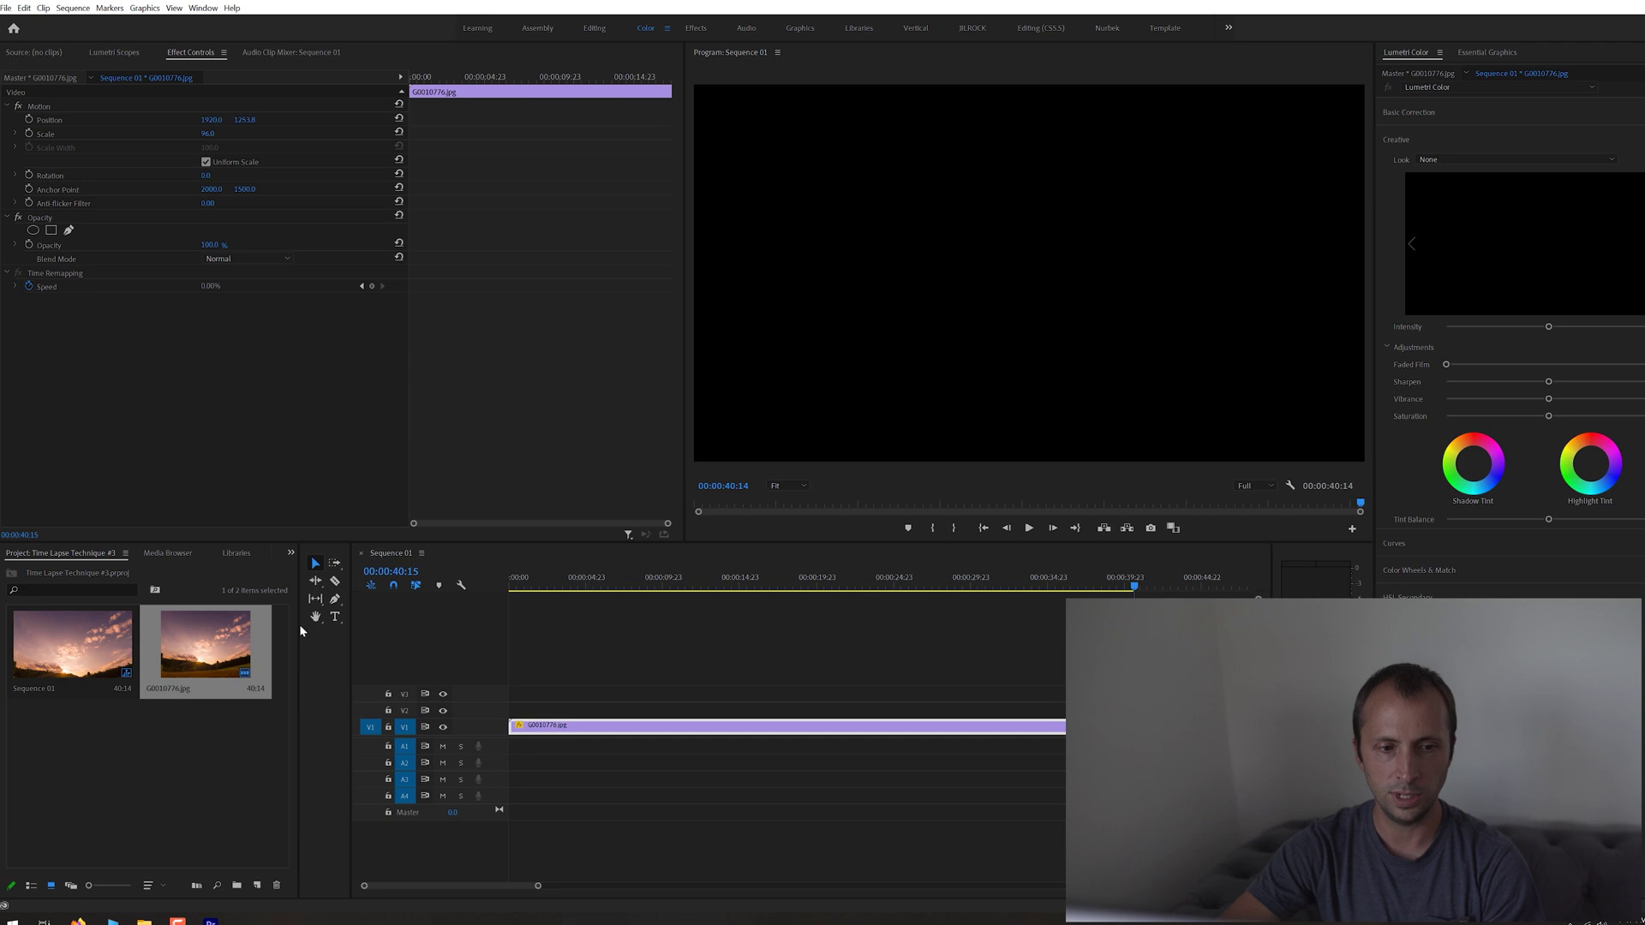
pyautogui.click(311, 627)
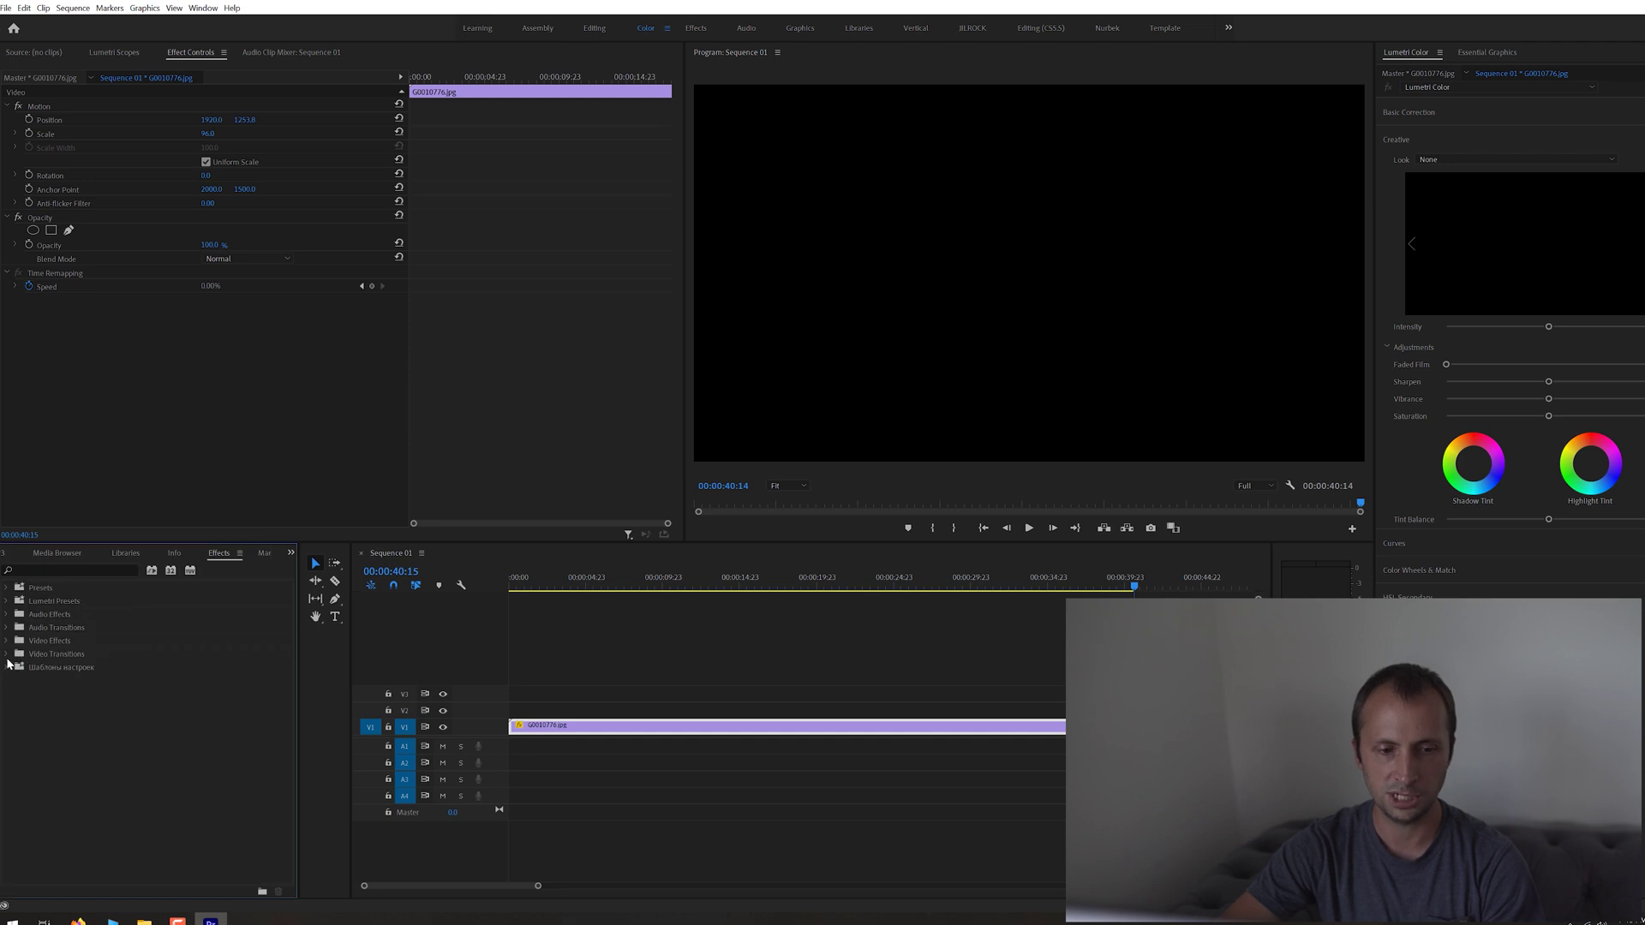
pyautogui.click(7, 656)
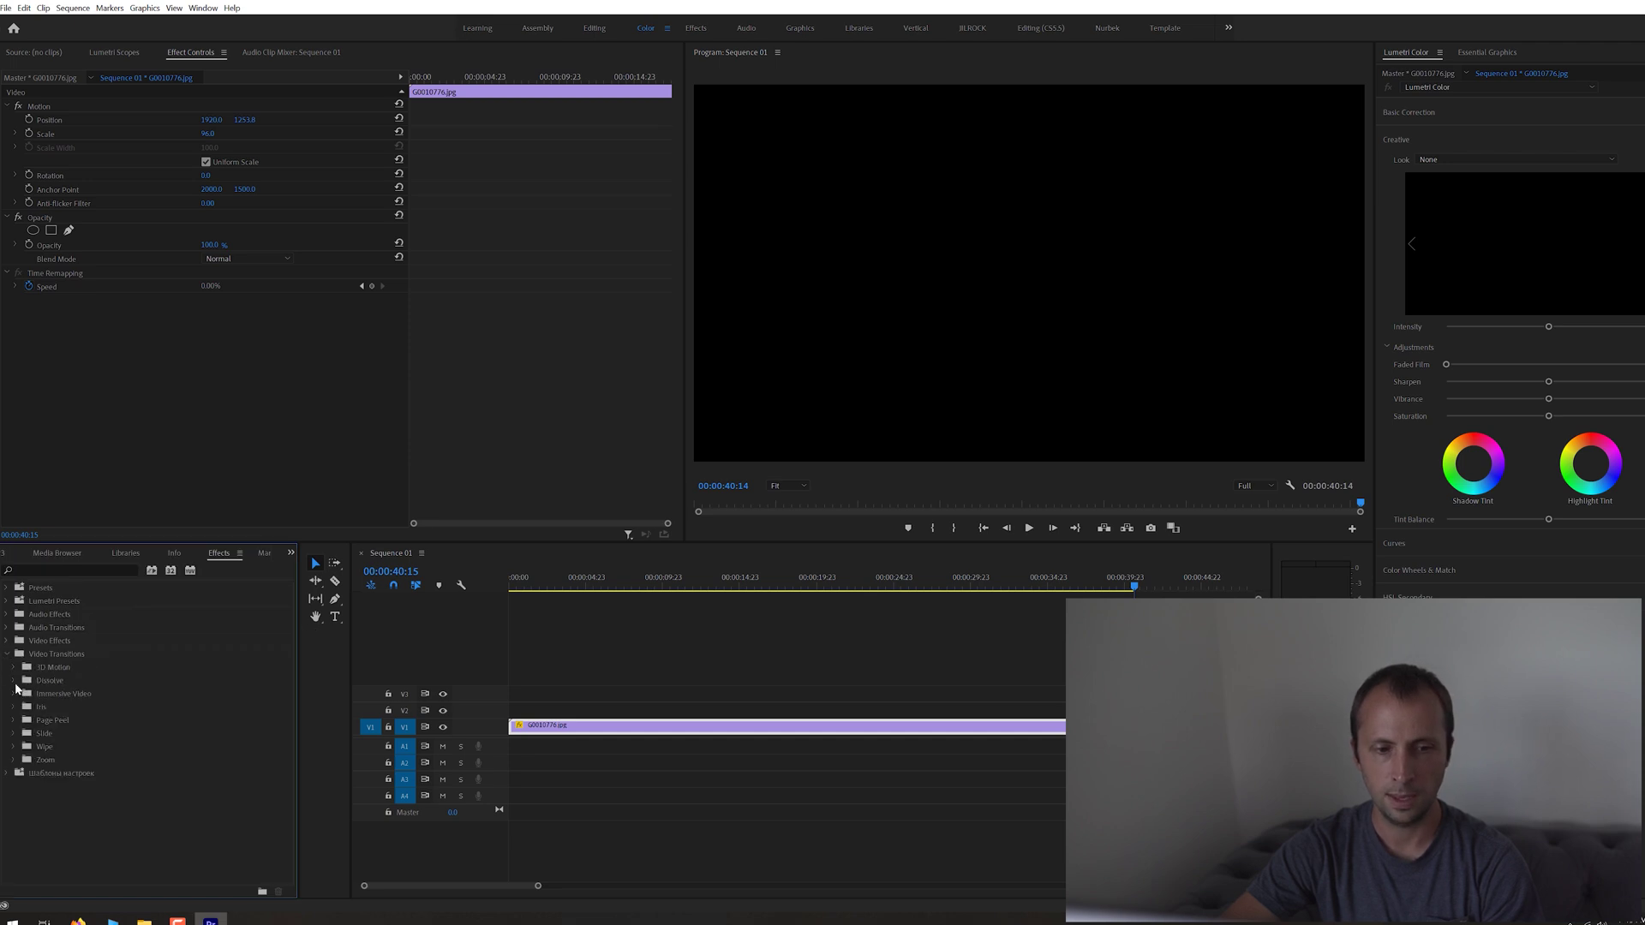
pyautogui.click(14, 681)
pyautogui.click(64, 722)
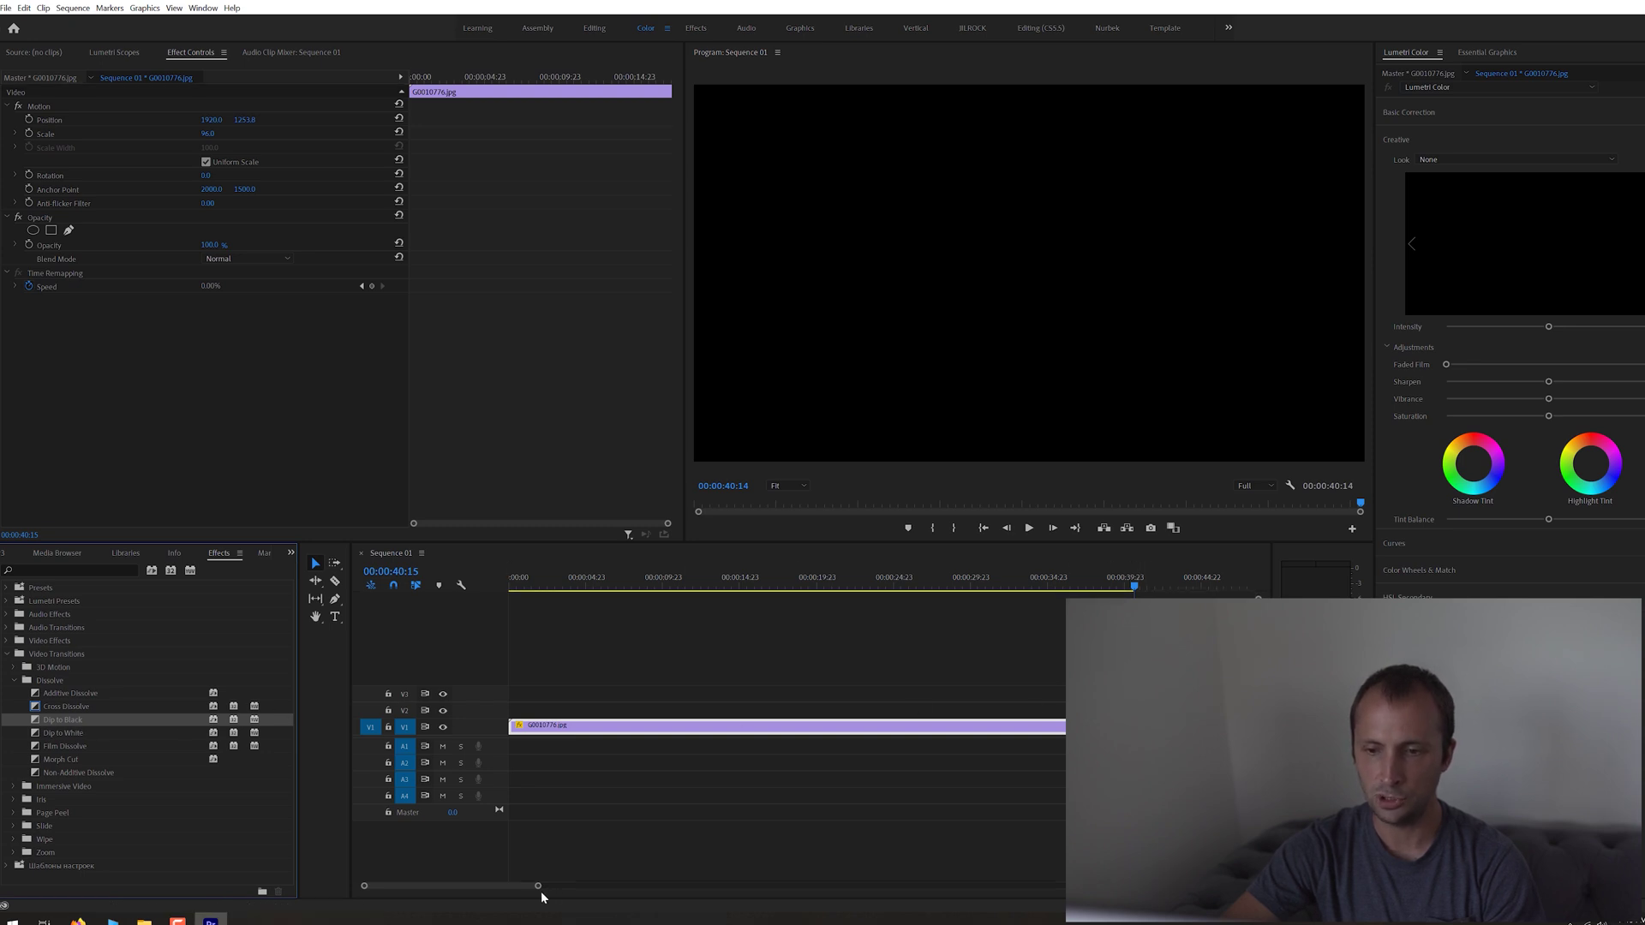
pyautogui.moveTo(539, 890); pyautogui.dragTo(481, 886)
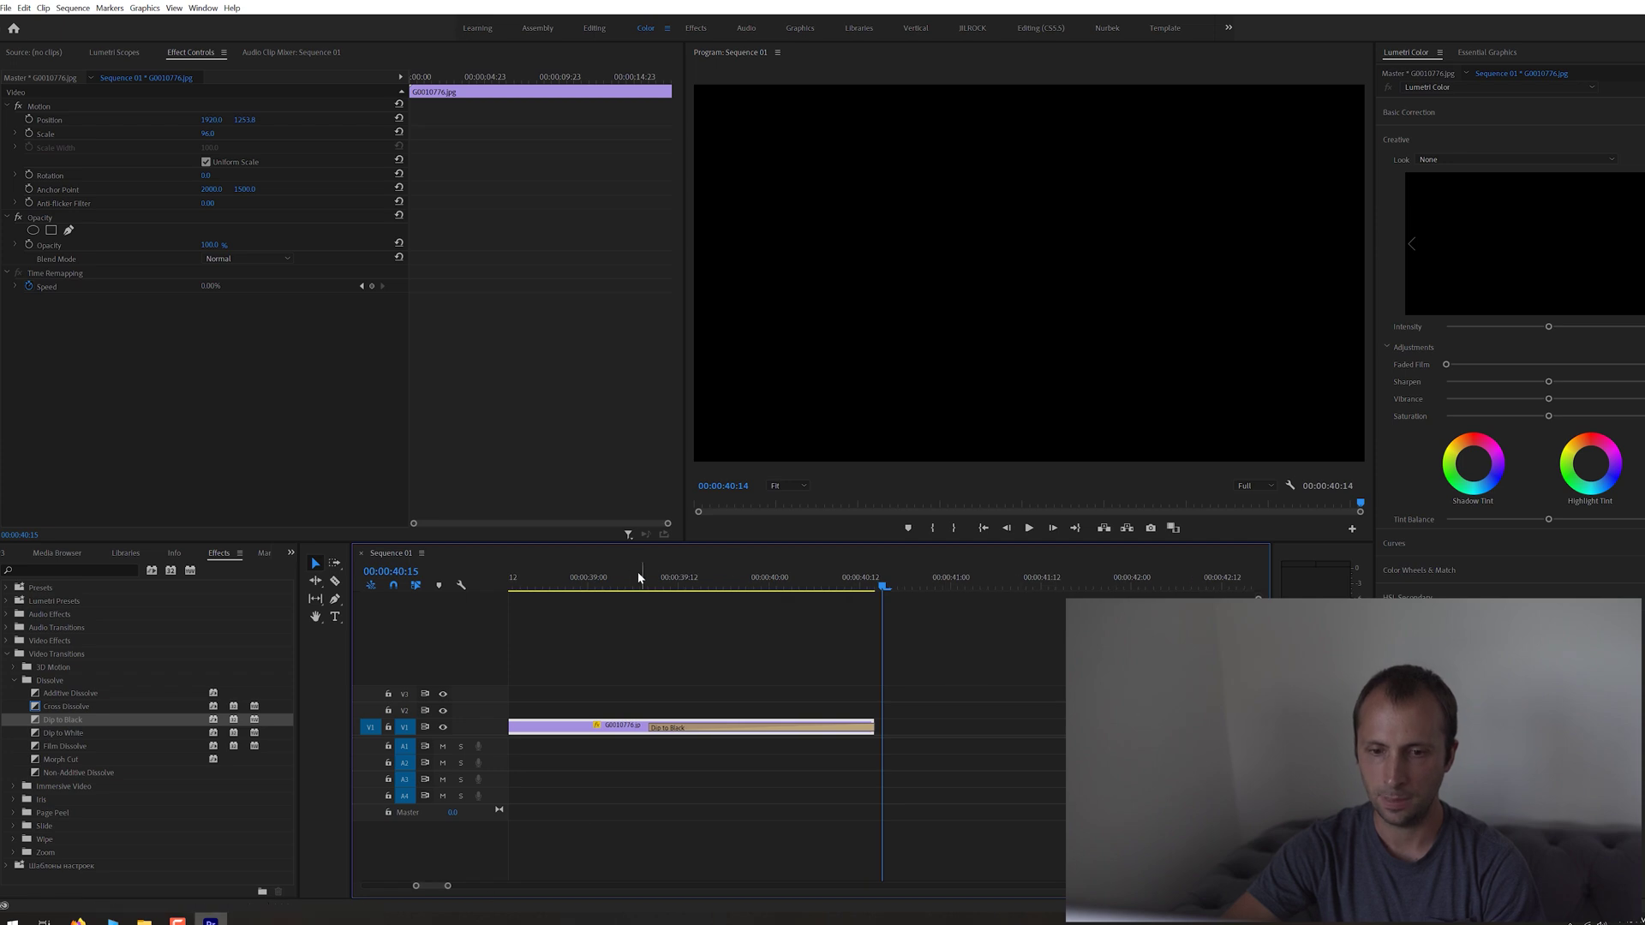
# Preview the fade to black at the clip's end and shorten the transition to 7 frames
pyautogui.click(638, 576)
pyautogui.click(1030, 528)
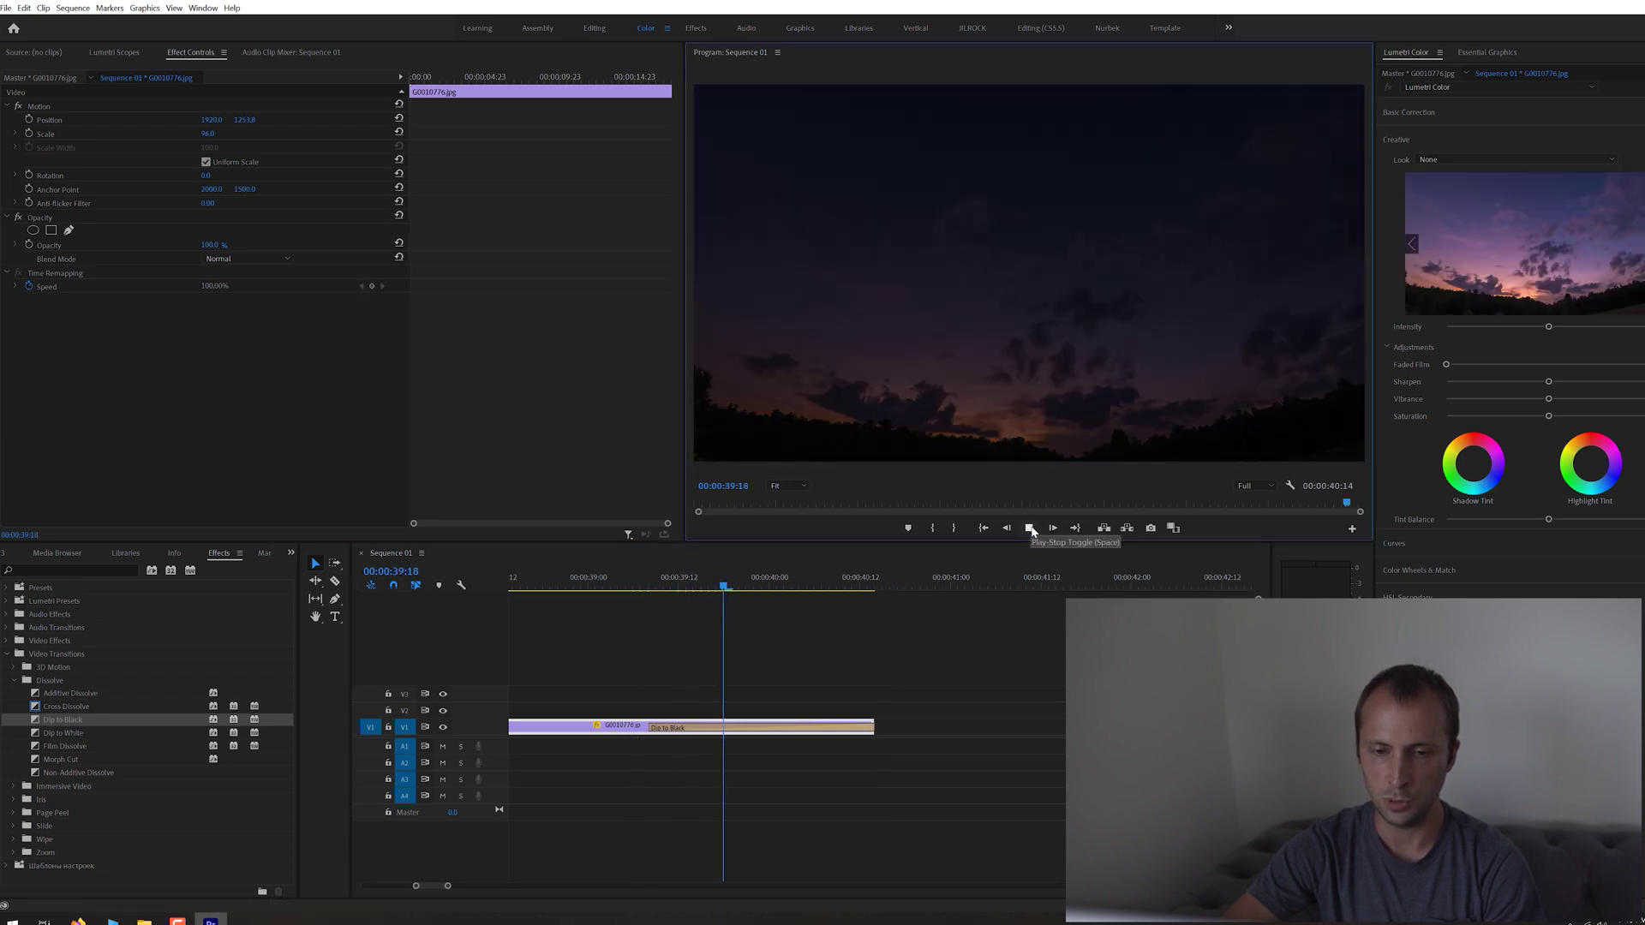
pyautogui.click(1030, 528)
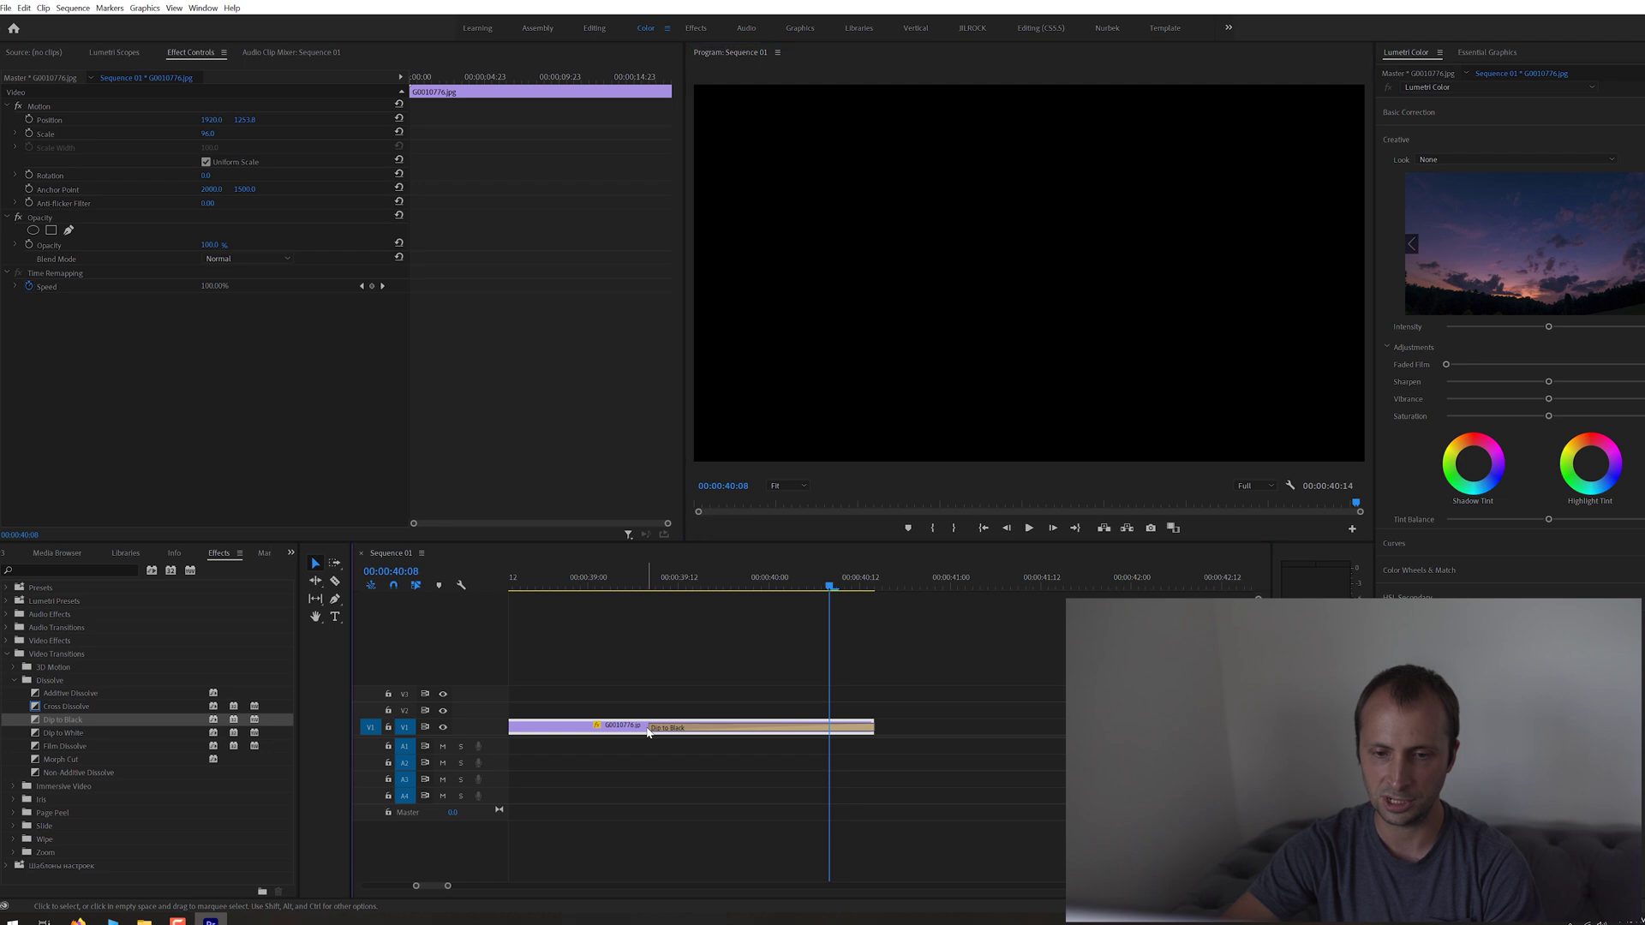
pyautogui.moveTo(651, 728); pyautogui.dragTo(830, 726)
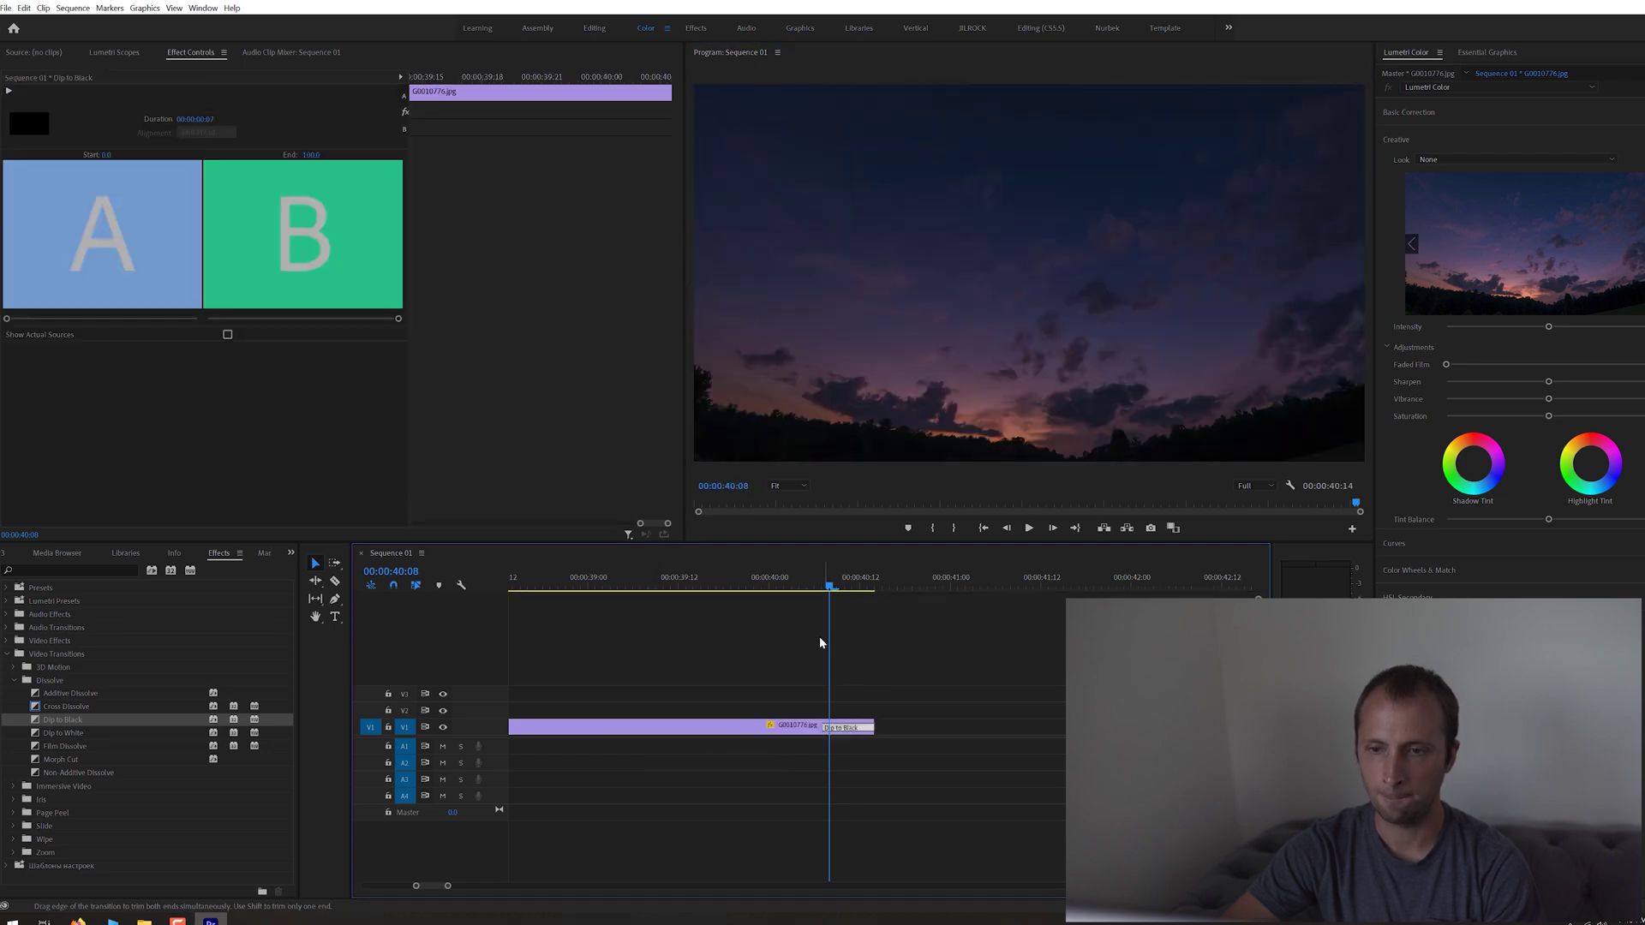
# Scrub back and forth across the shortened Dip to Black transition to examine how the clip fades out
pyautogui.moveTo(754, 578); pyautogui.dragTo(724, 578)
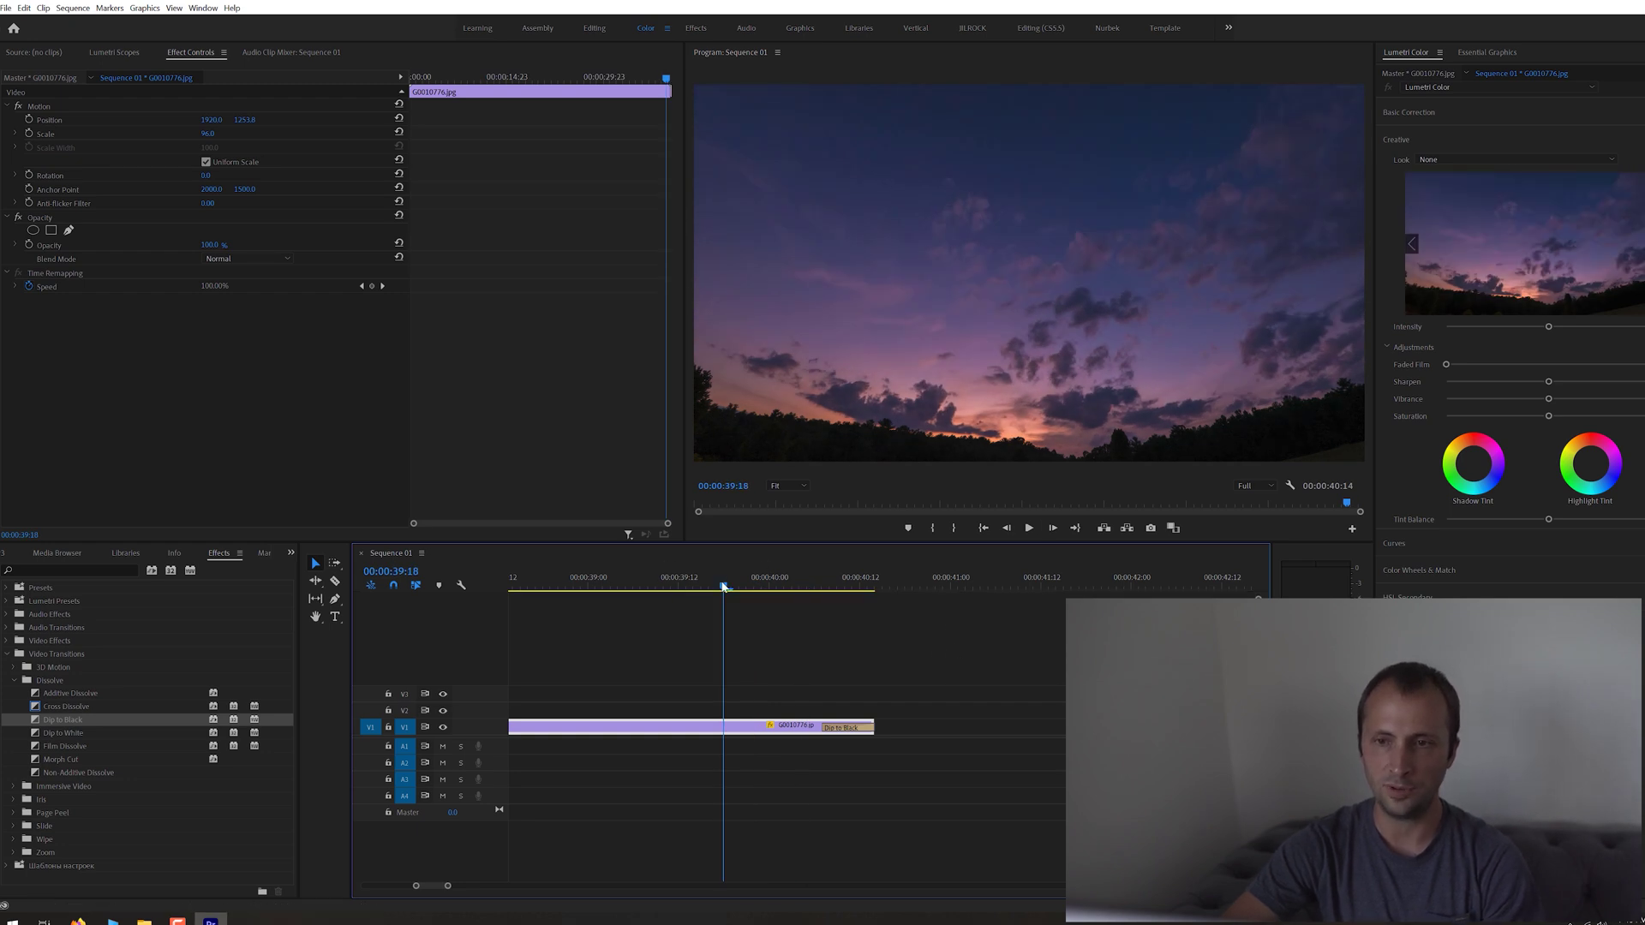
pyautogui.moveTo(727, 588); pyautogui.dragTo(830, 584)
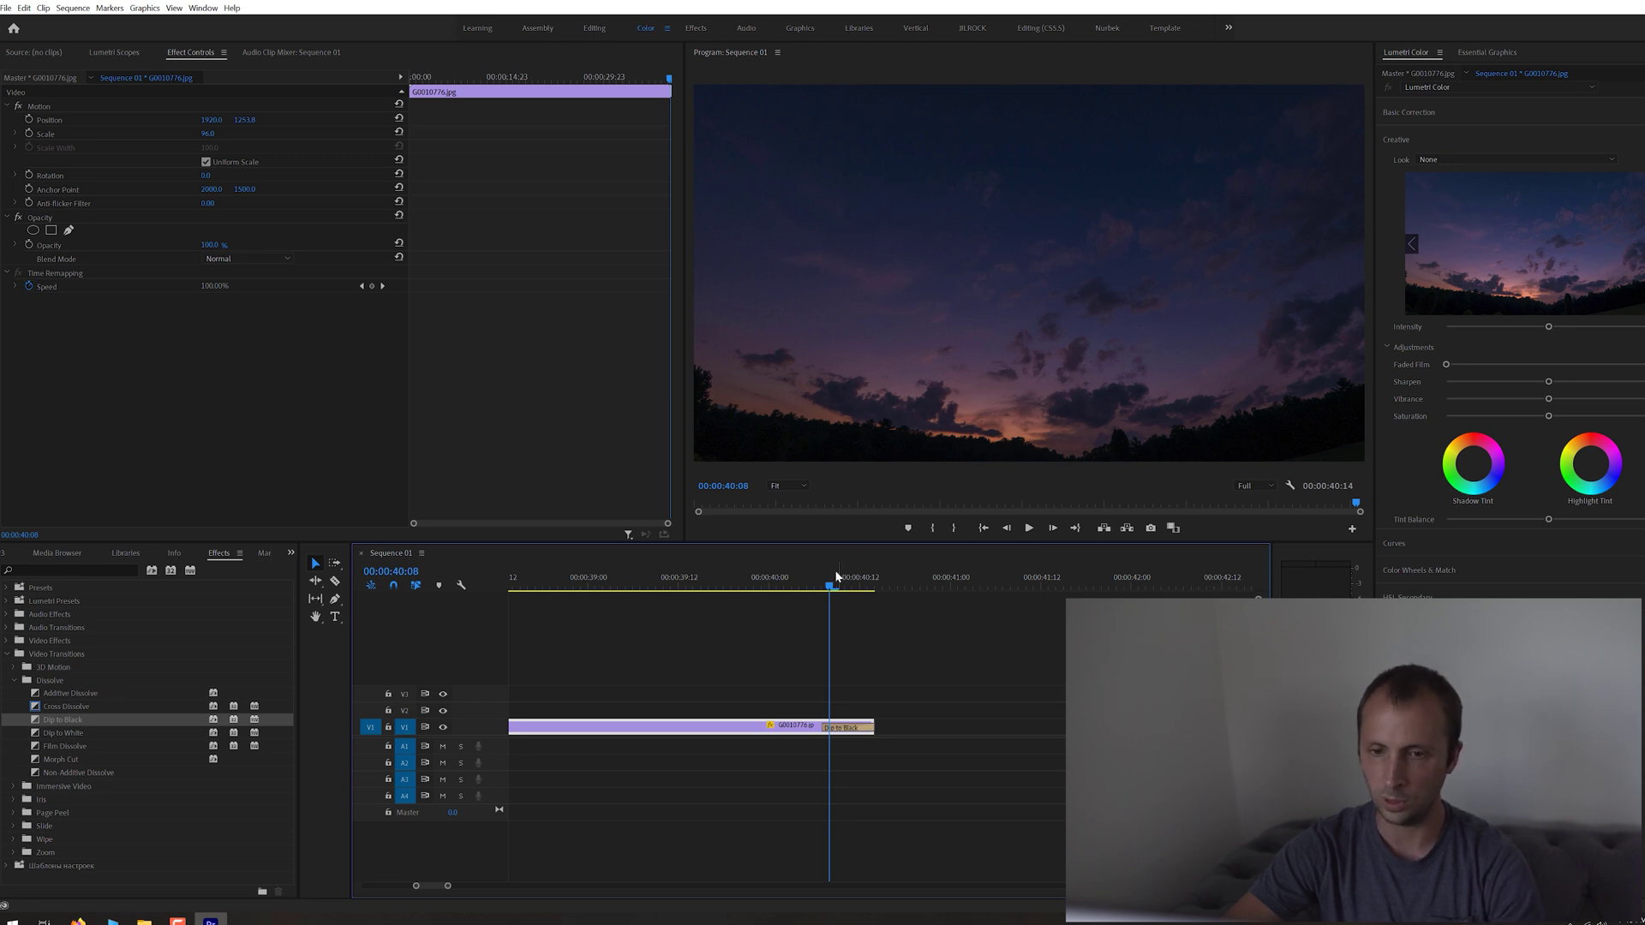
pyautogui.moveTo(830, 589); pyautogui.dragTo(857, 590)
pyautogui.click(676, 589)
pyautogui.moveTo(676, 590); pyautogui.dragTo(823, 584)
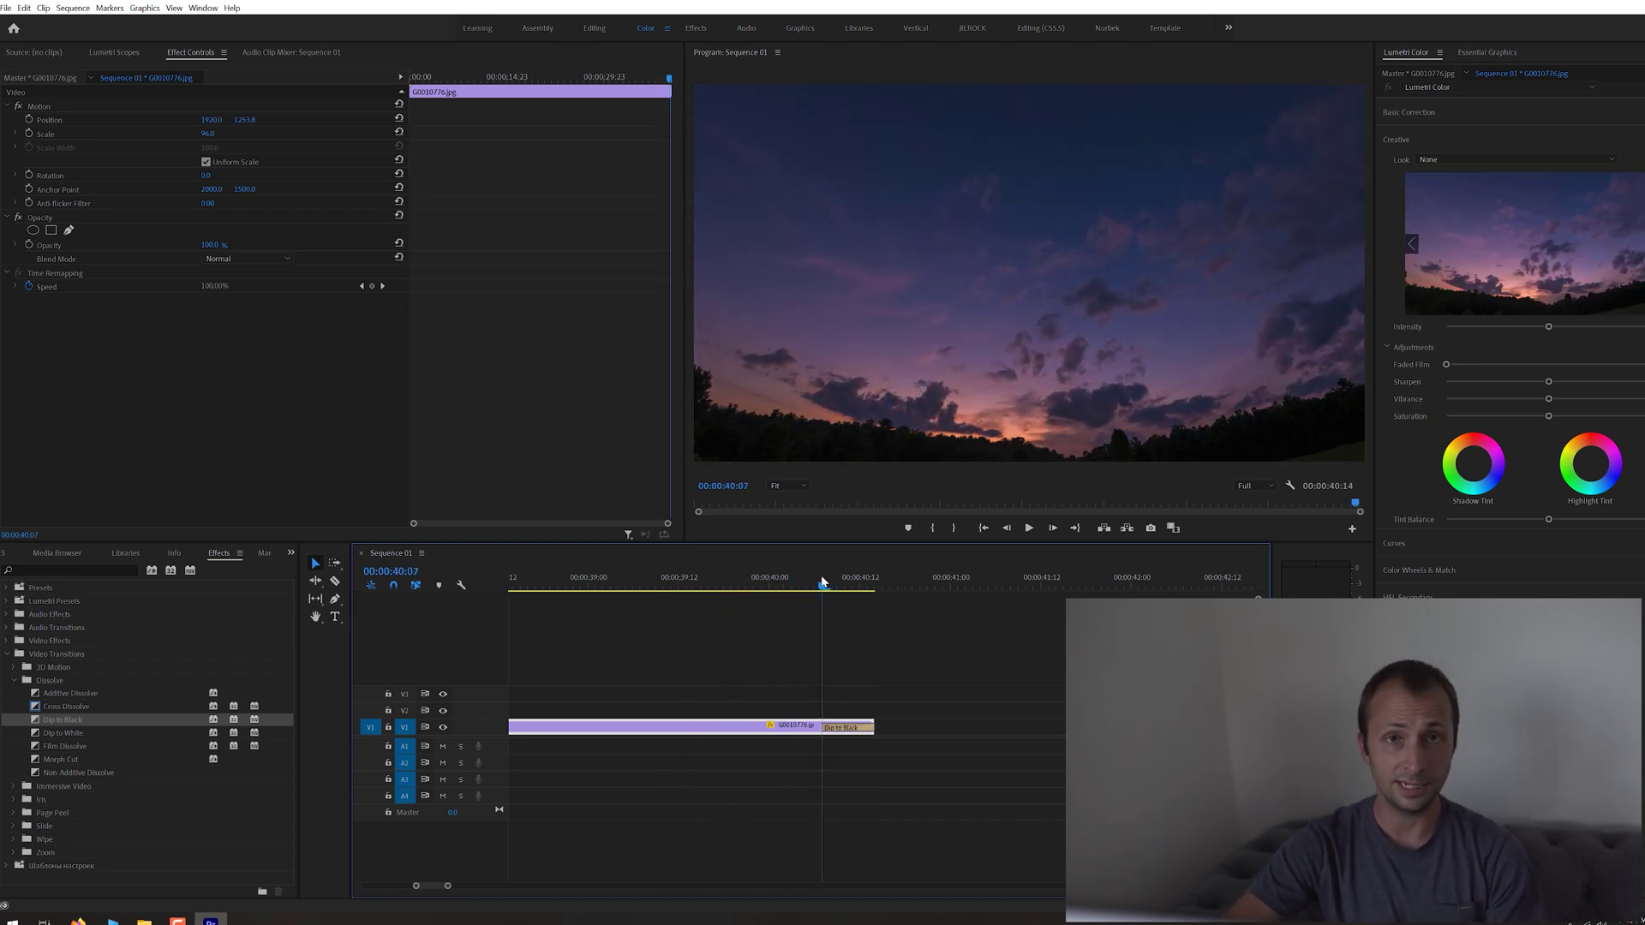
pyautogui.click(724, 590)
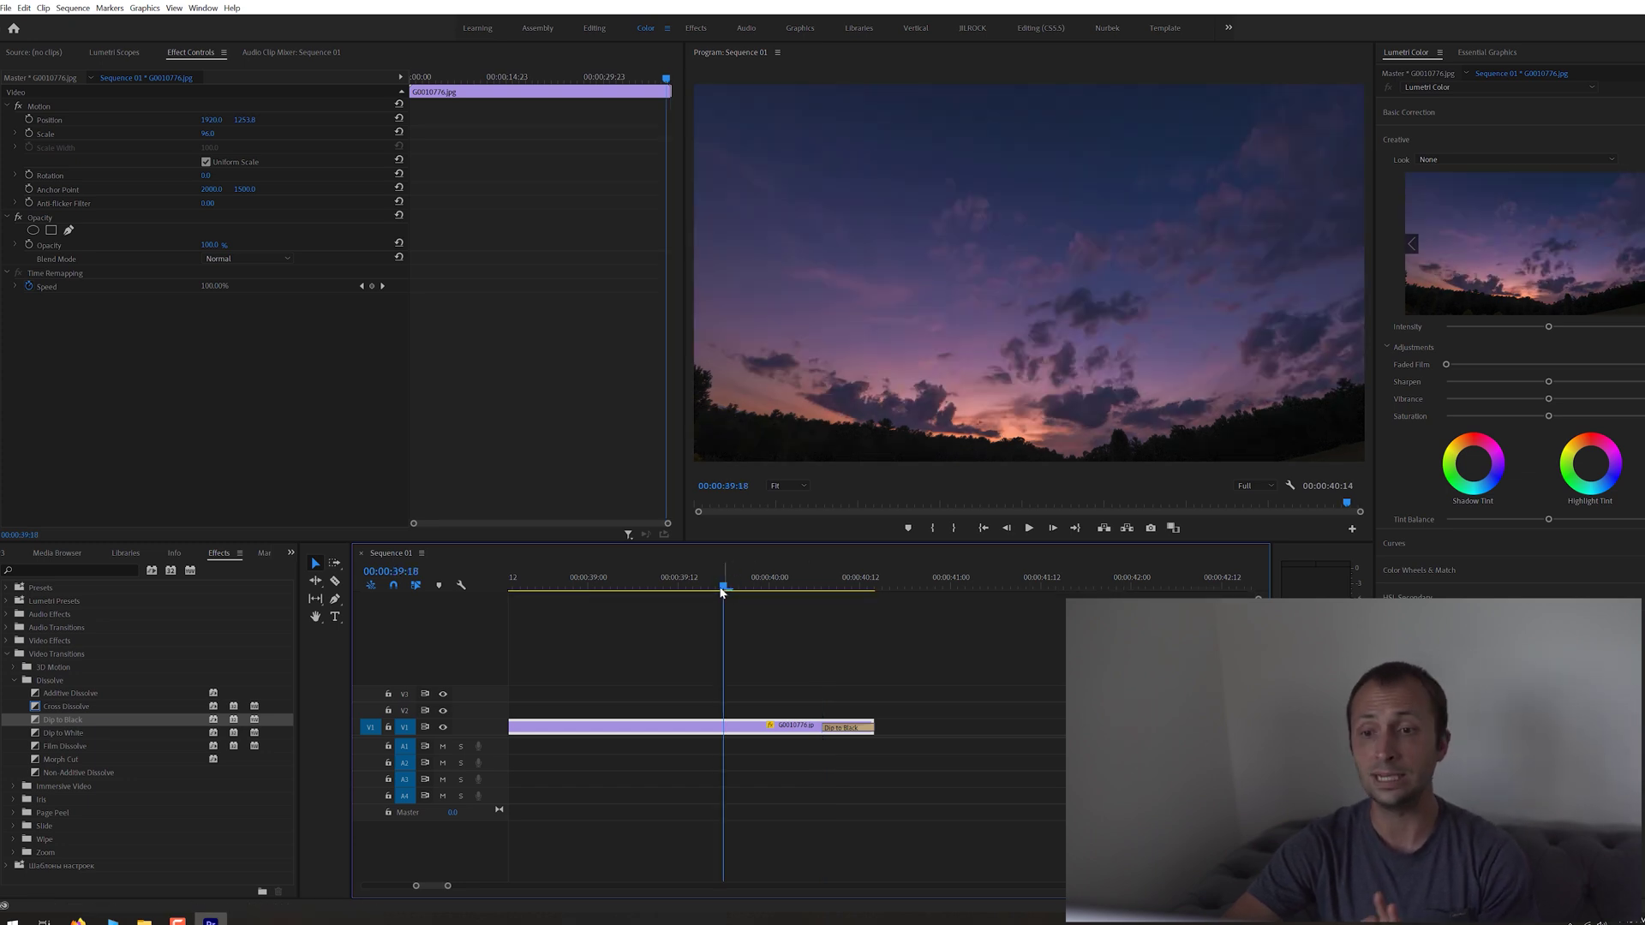
pyautogui.click(821, 588)
pyautogui.moveTo(821, 586); pyautogui.dragTo(868, 586)
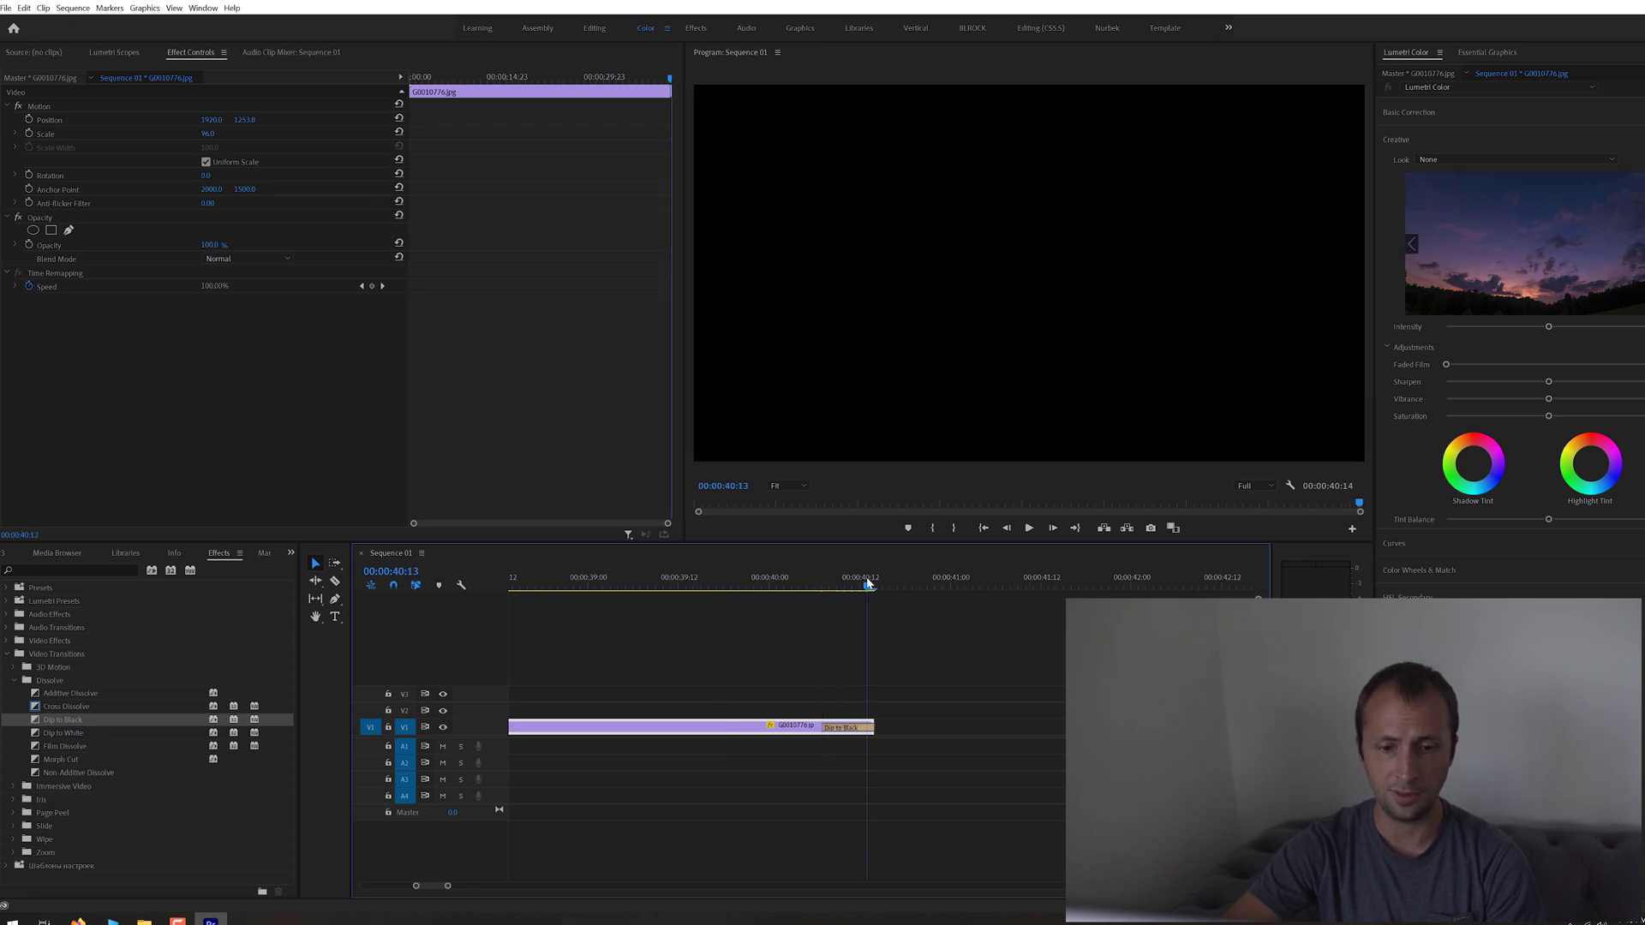
# Return the playhead to the start of the sequence and open the media export settings
pyautogui.moveTo(446, 889); pyautogui.dragTo(521, 888)
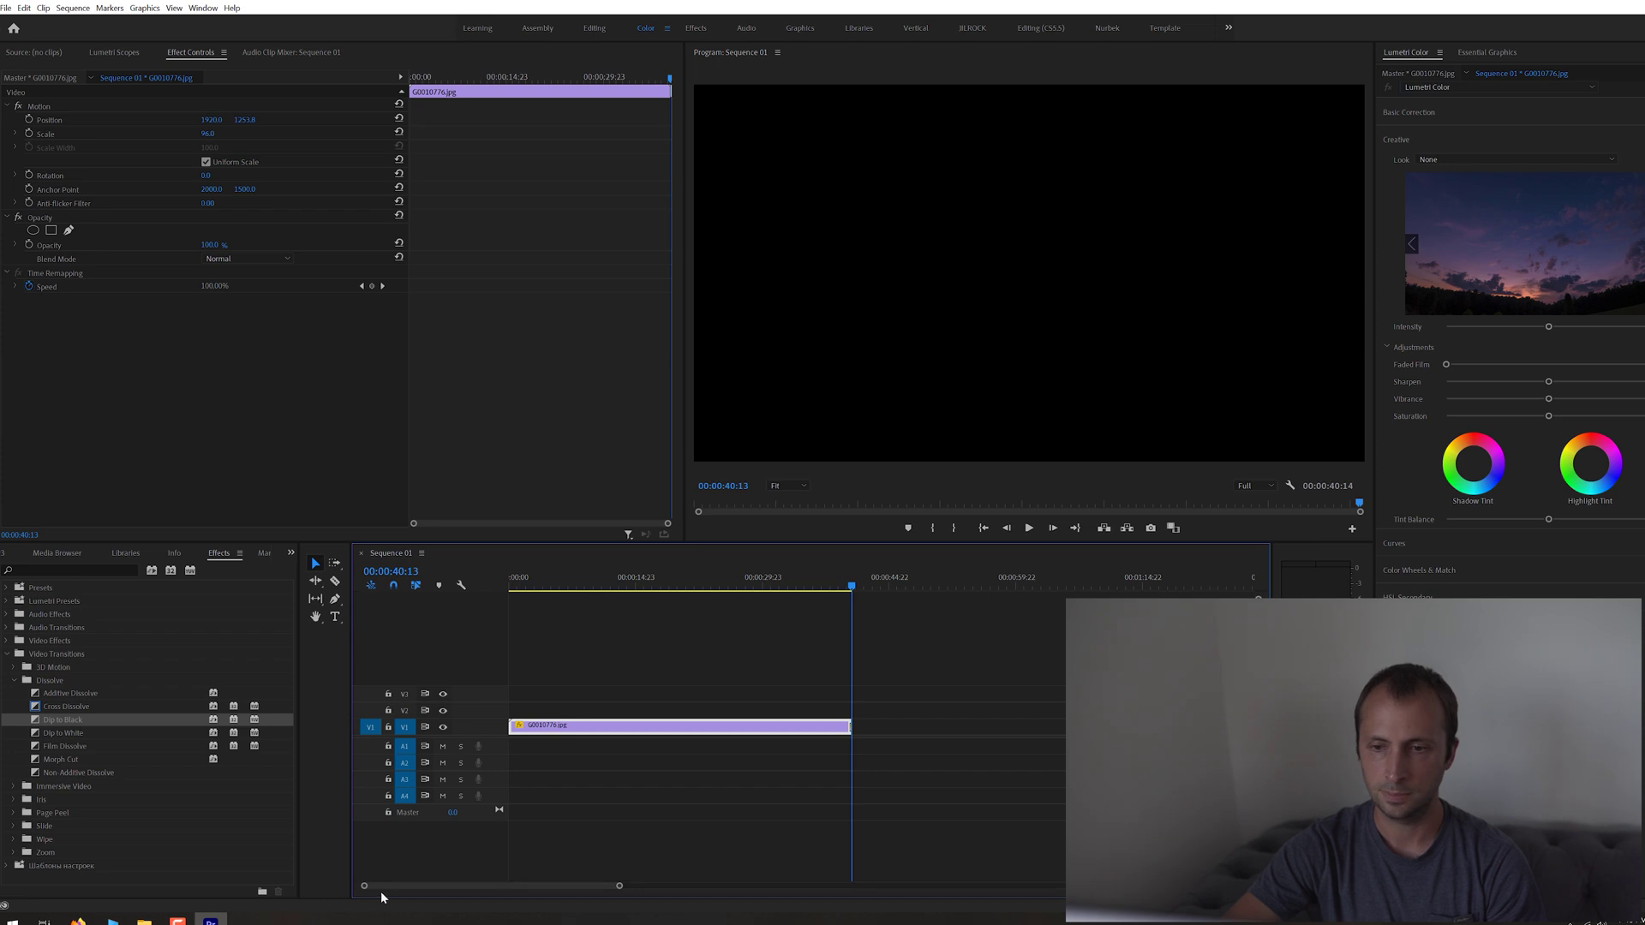
pyautogui.press('Home')
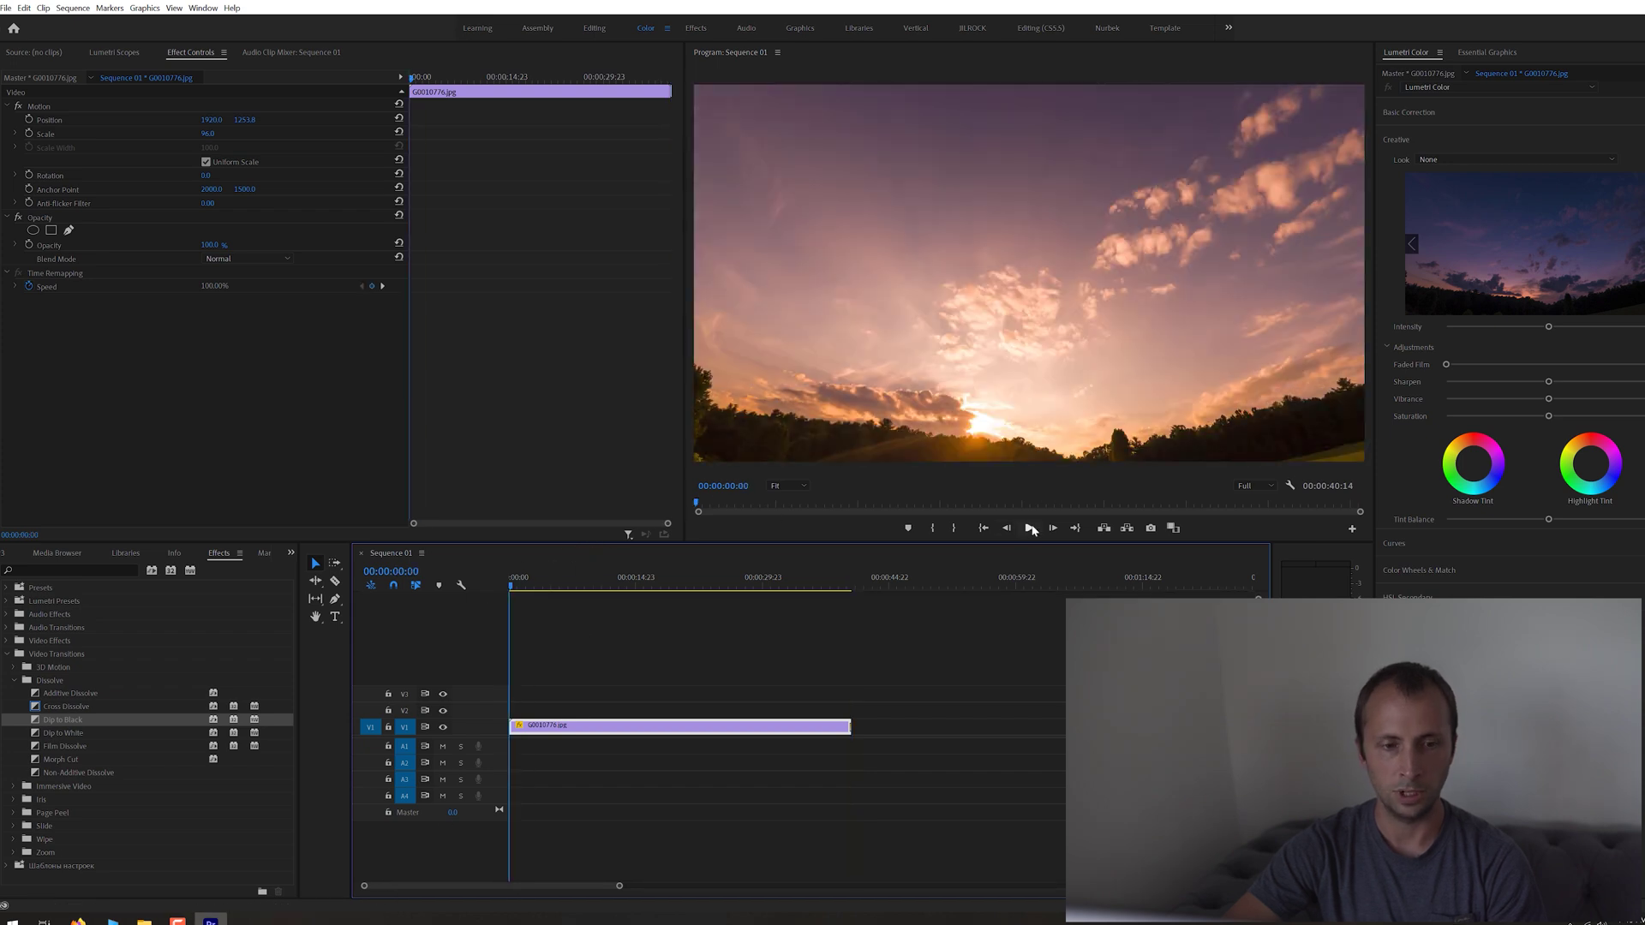
pyautogui.click(6, 8)
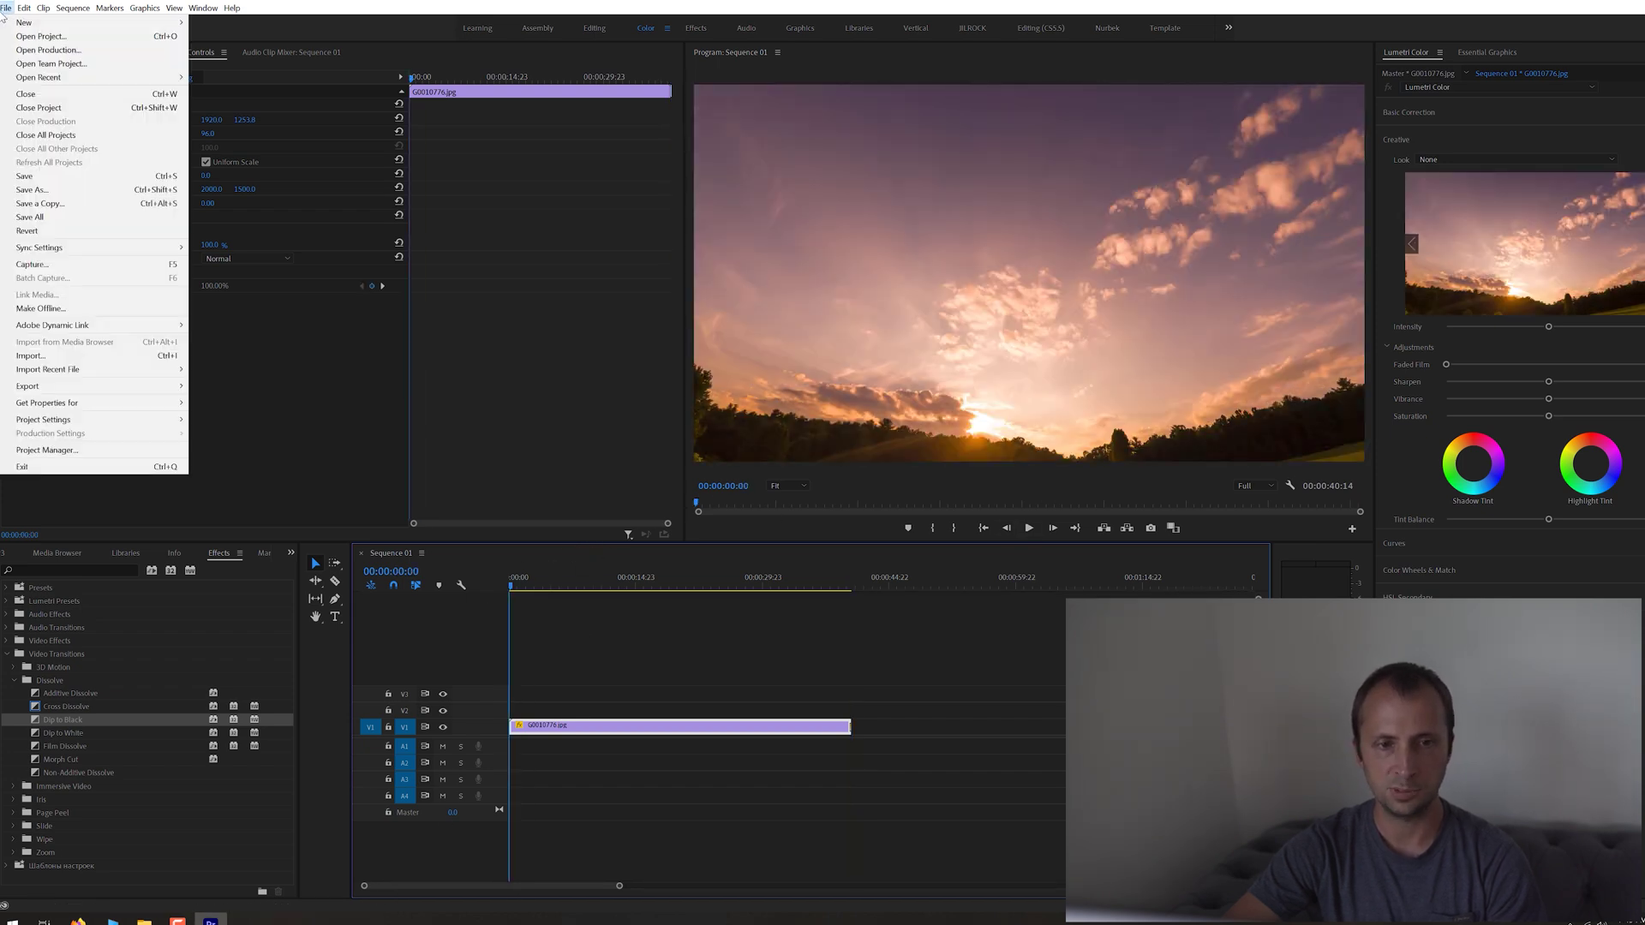
pyautogui.moveTo(66, 385)
pyautogui.click(227, 386)
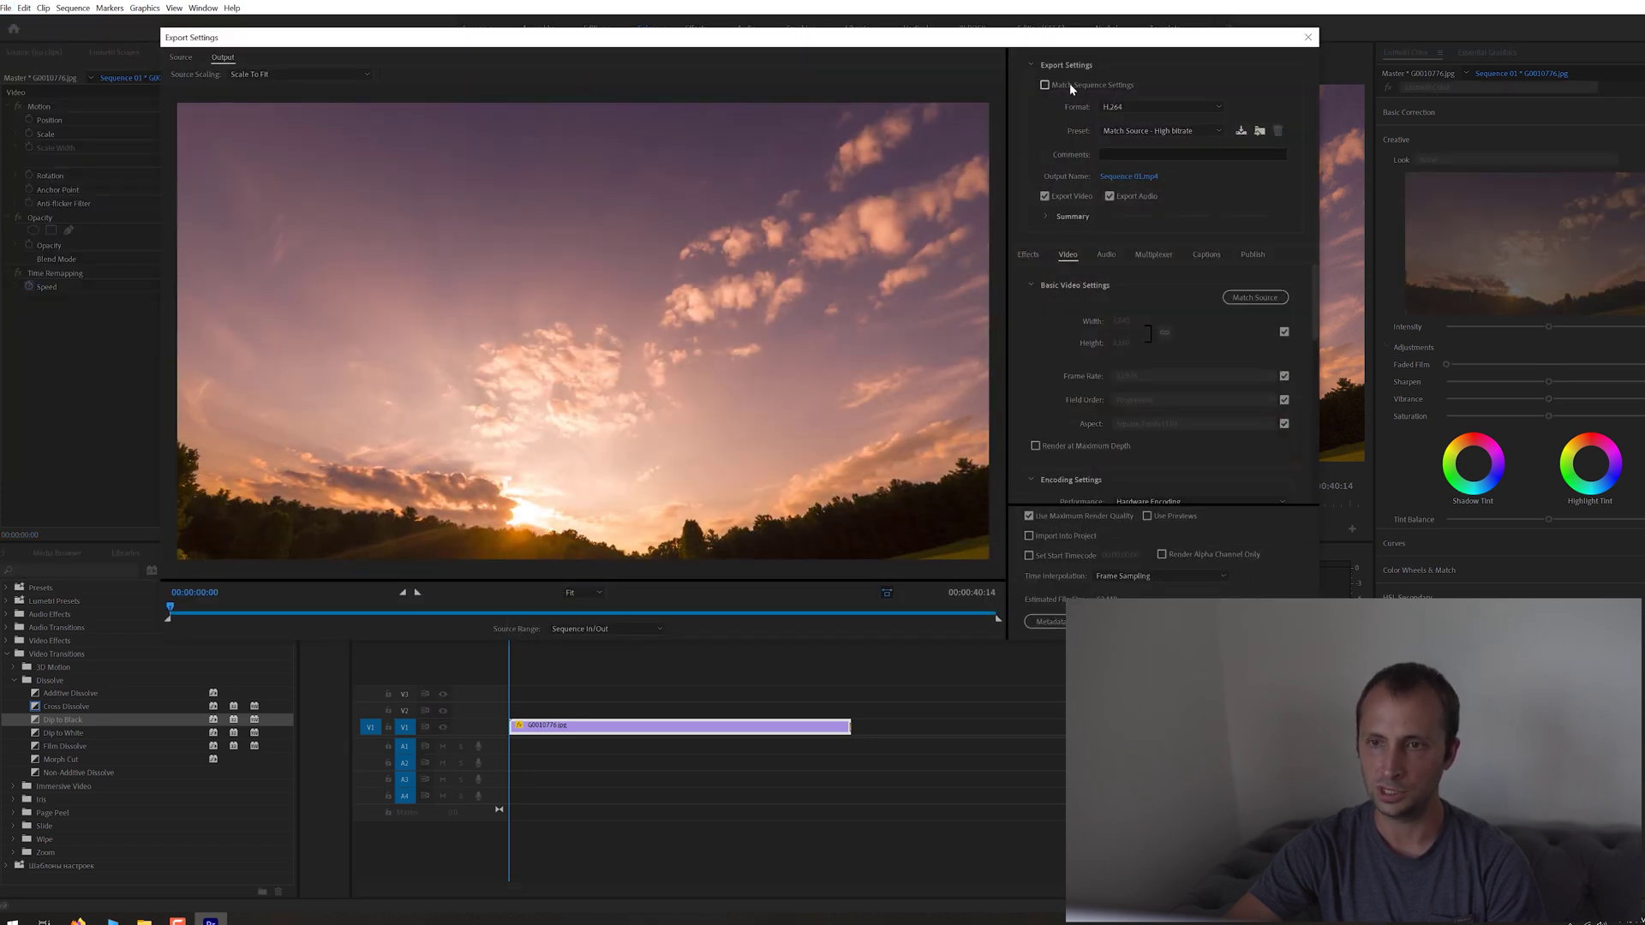
# Set the export's output file name to "Time Lapse Technique Number 3" in the Time Lapses folder
pyautogui.click(1128, 176)
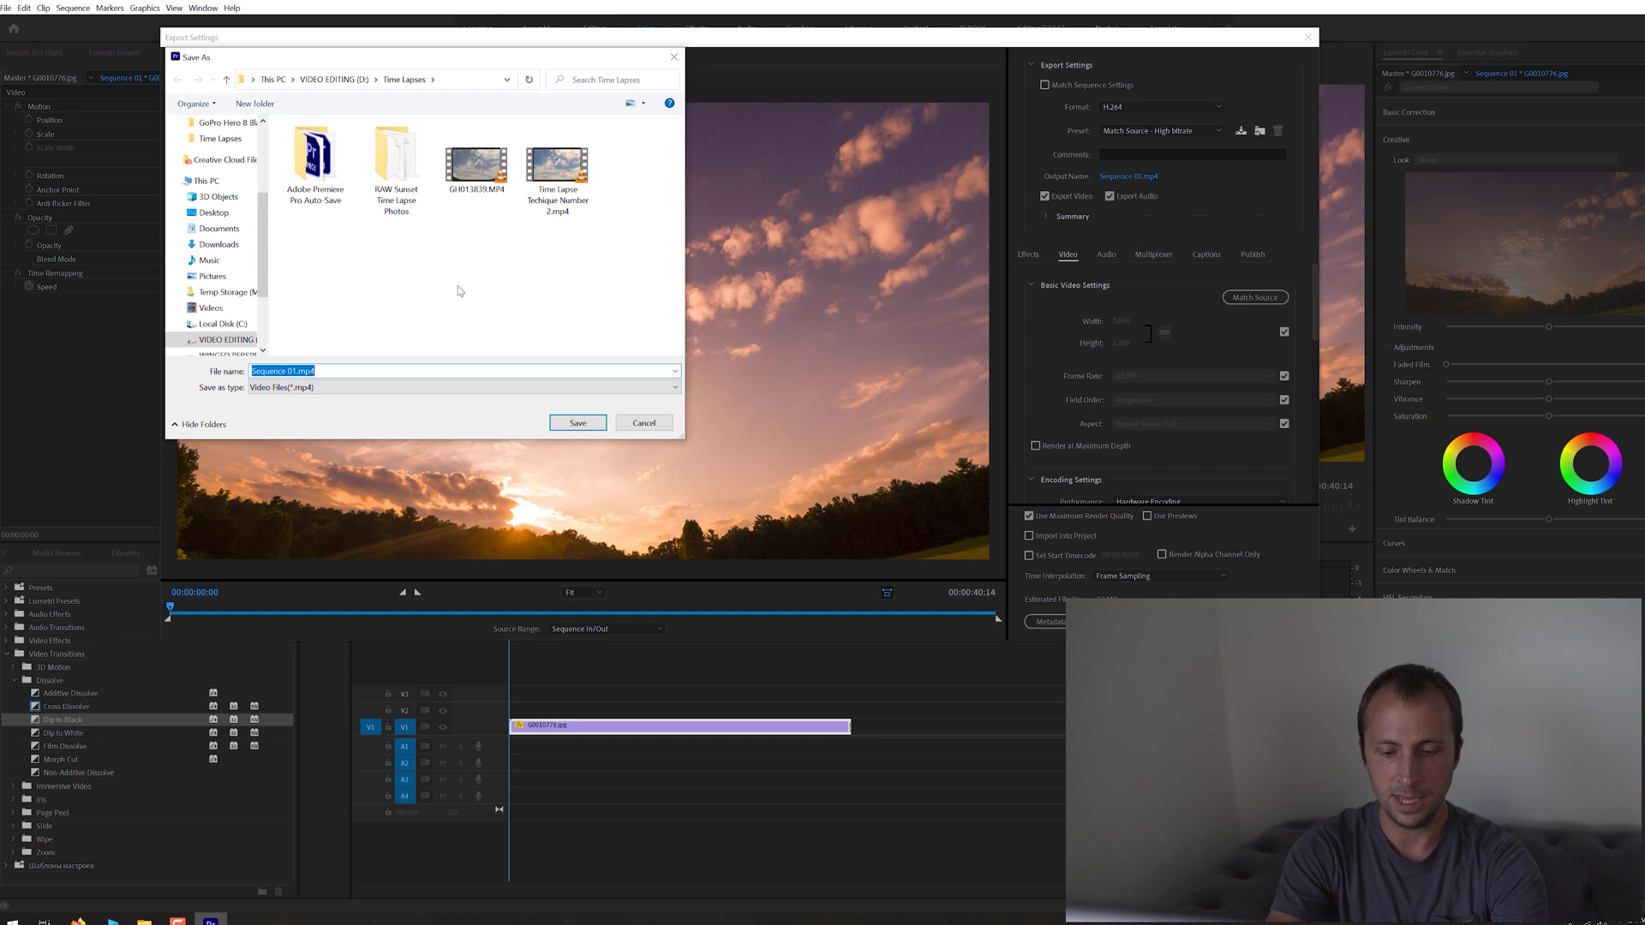
pyautogui.write('Tim')
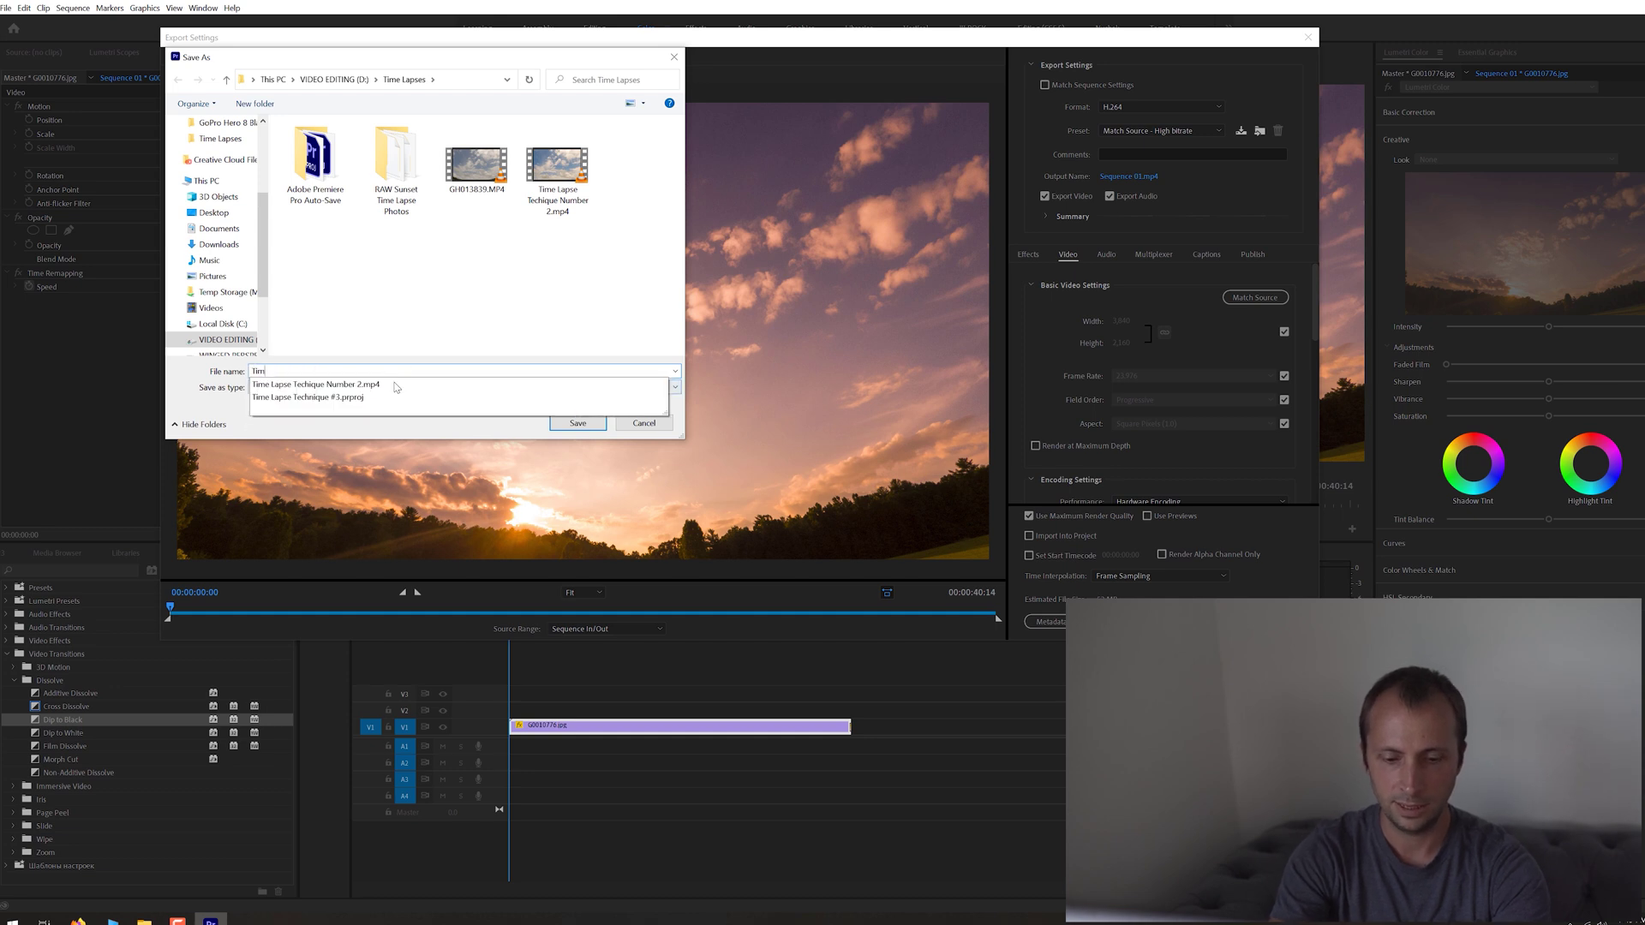
pyautogui.write('e Lapse Tec')
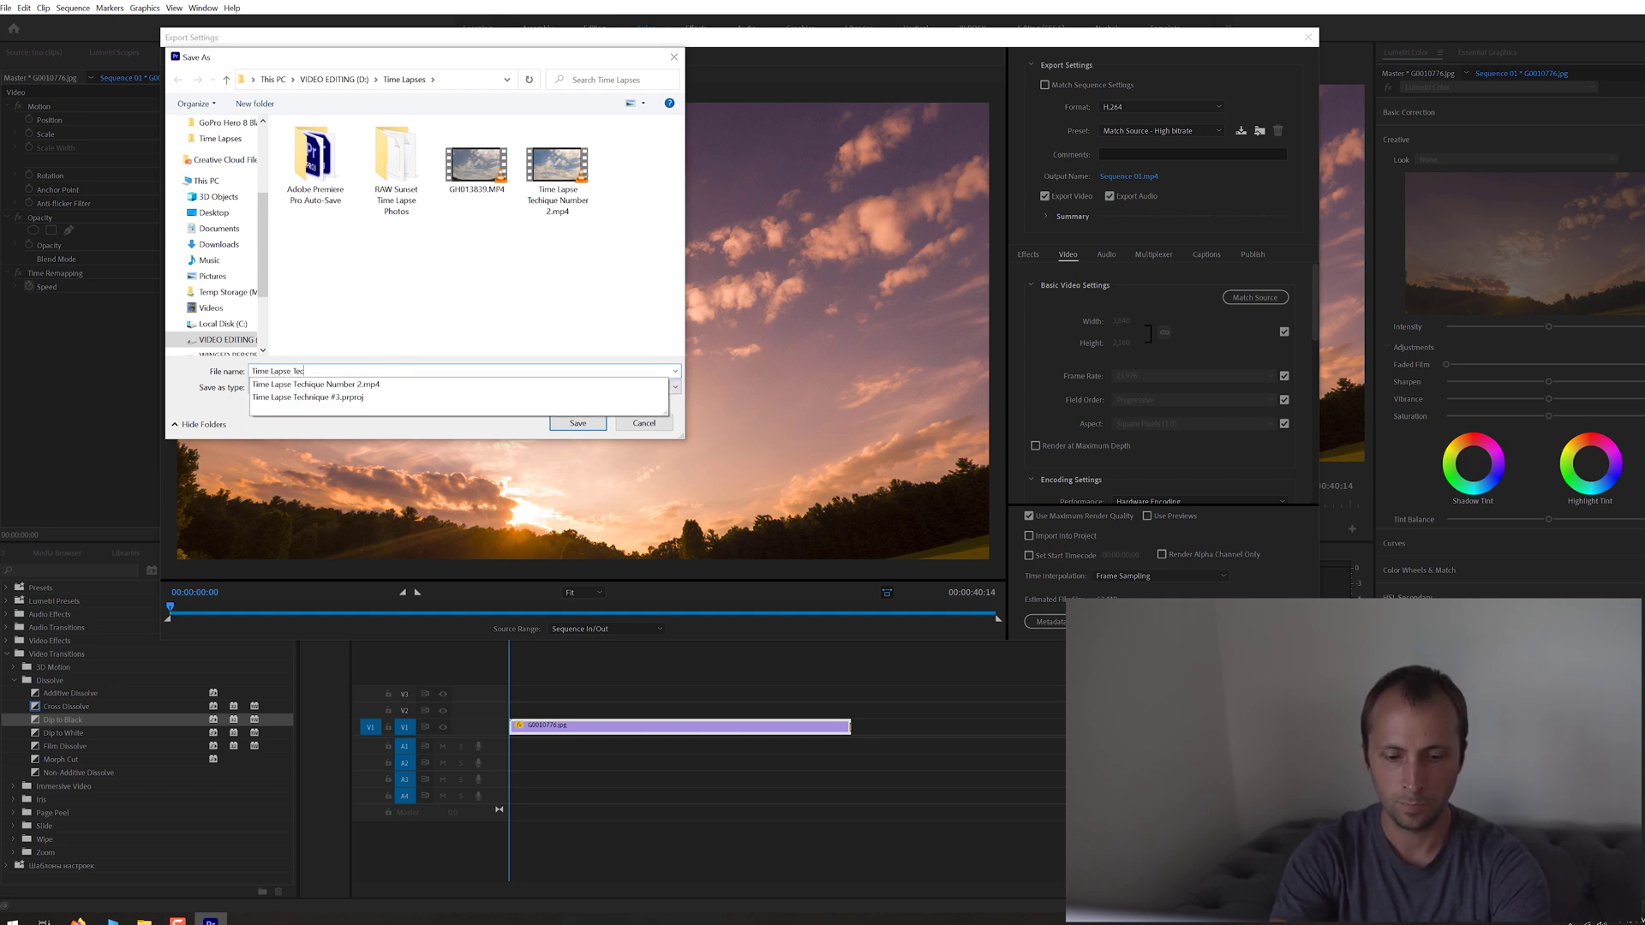
pyautogui.write('hnique Number 3')
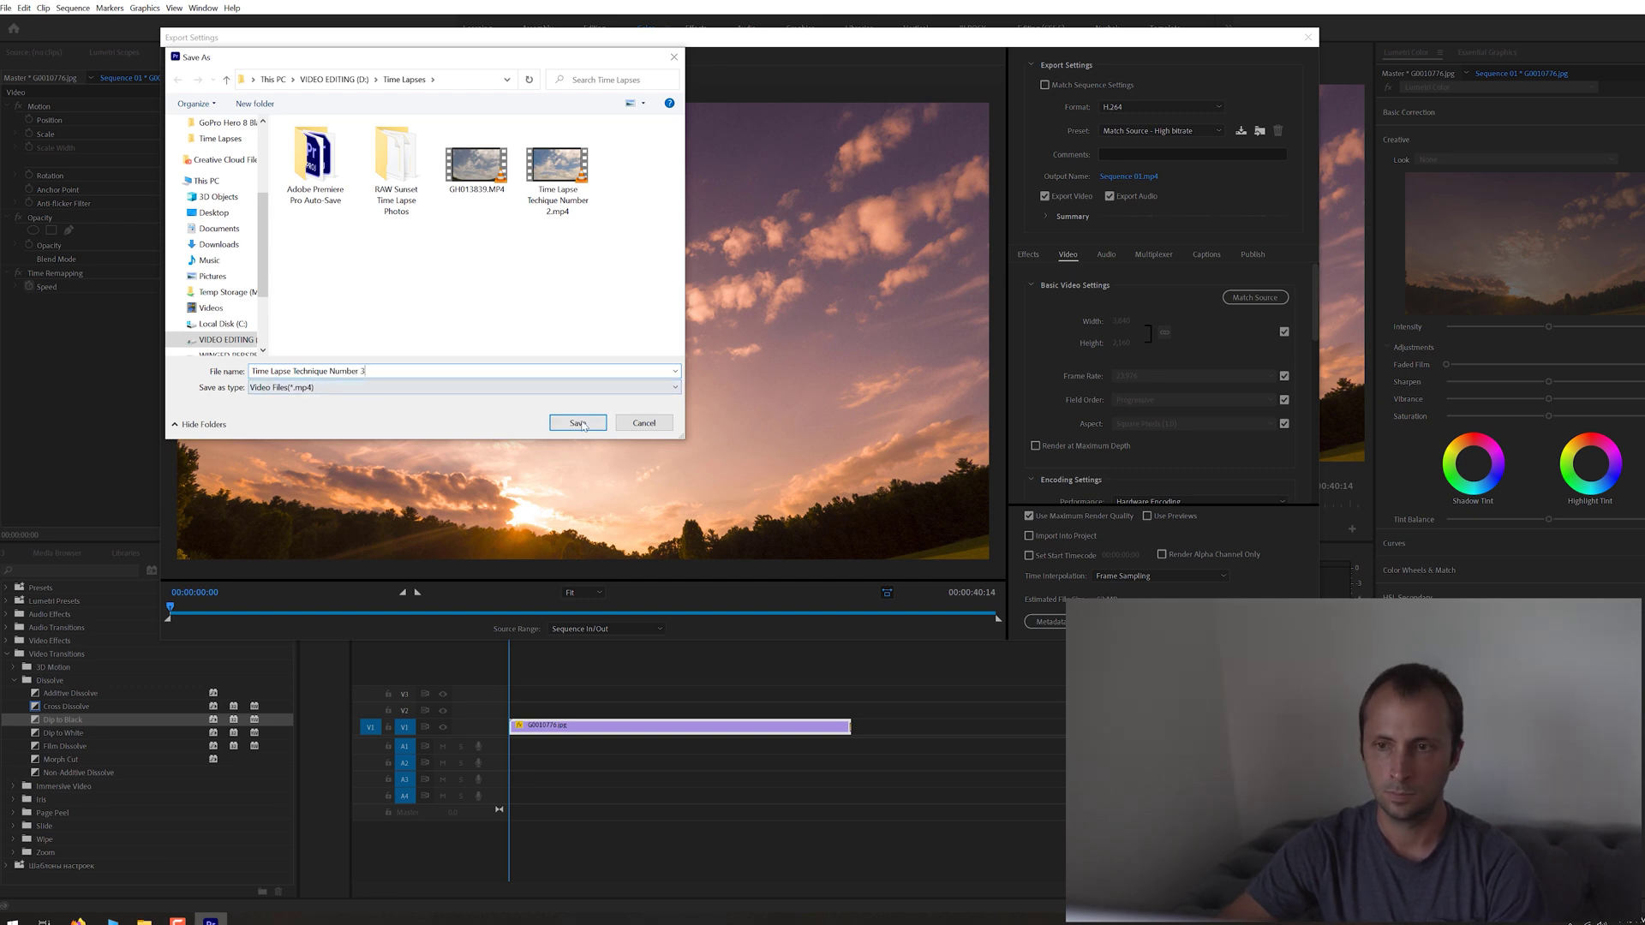
pyautogui.click(578, 423)
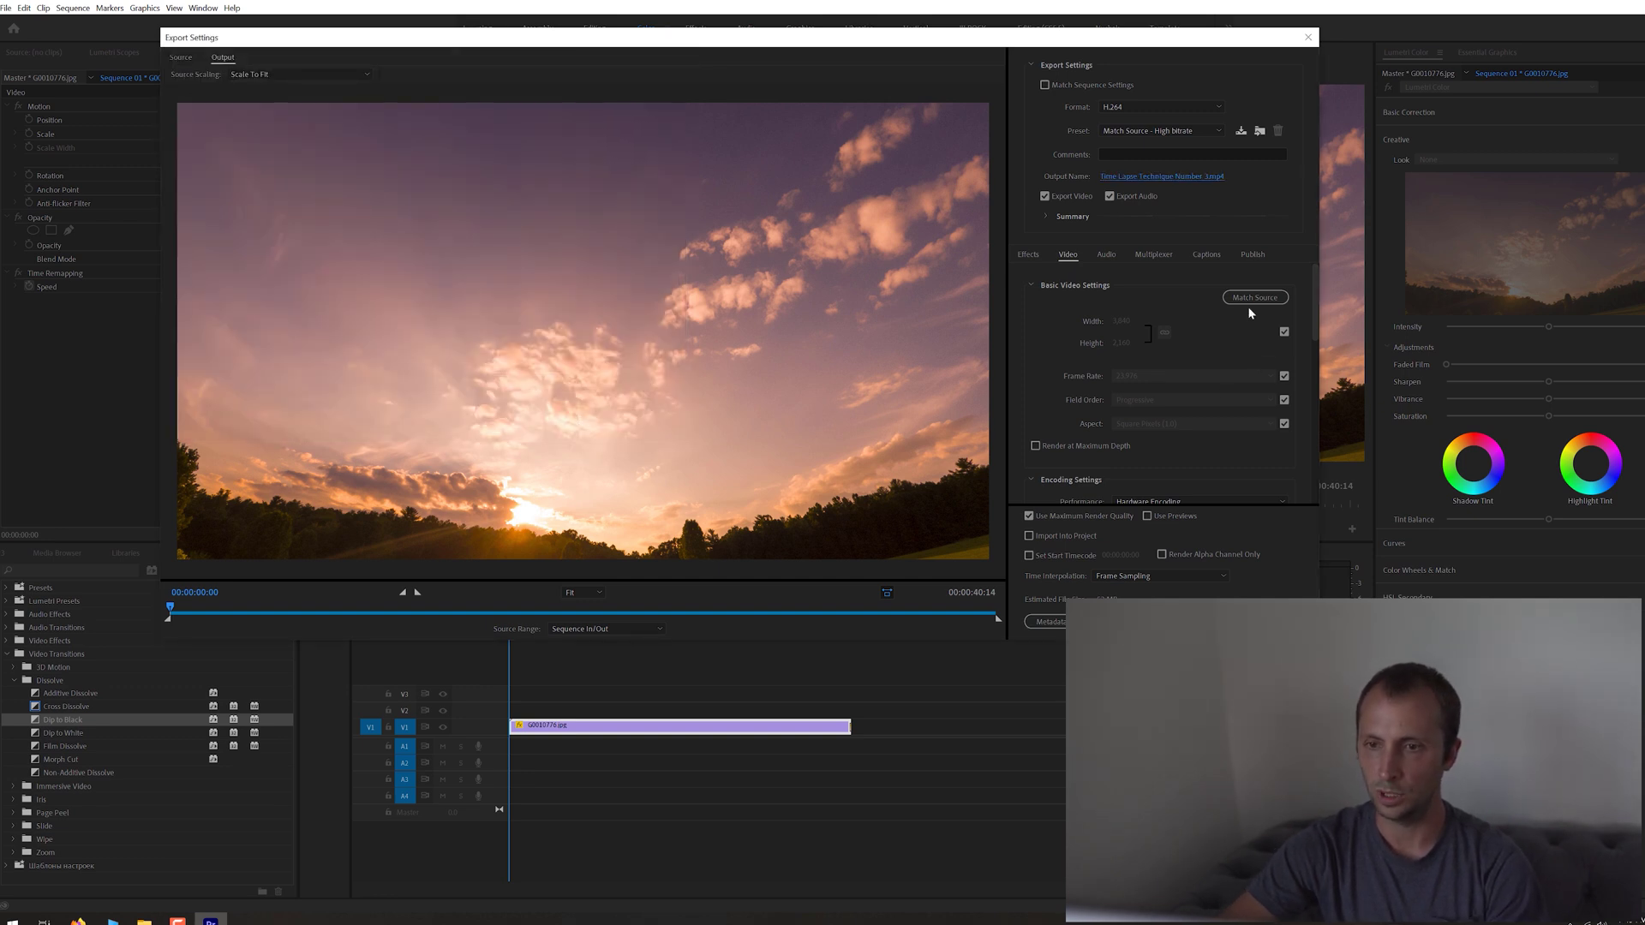
# Enable rendering at maximum depth and set the bitrate encoding to VBR, 2 pass with a 50 Mbps target
pyautogui.click(1065, 445)
pyautogui.scroll(-8, 1319, 329)
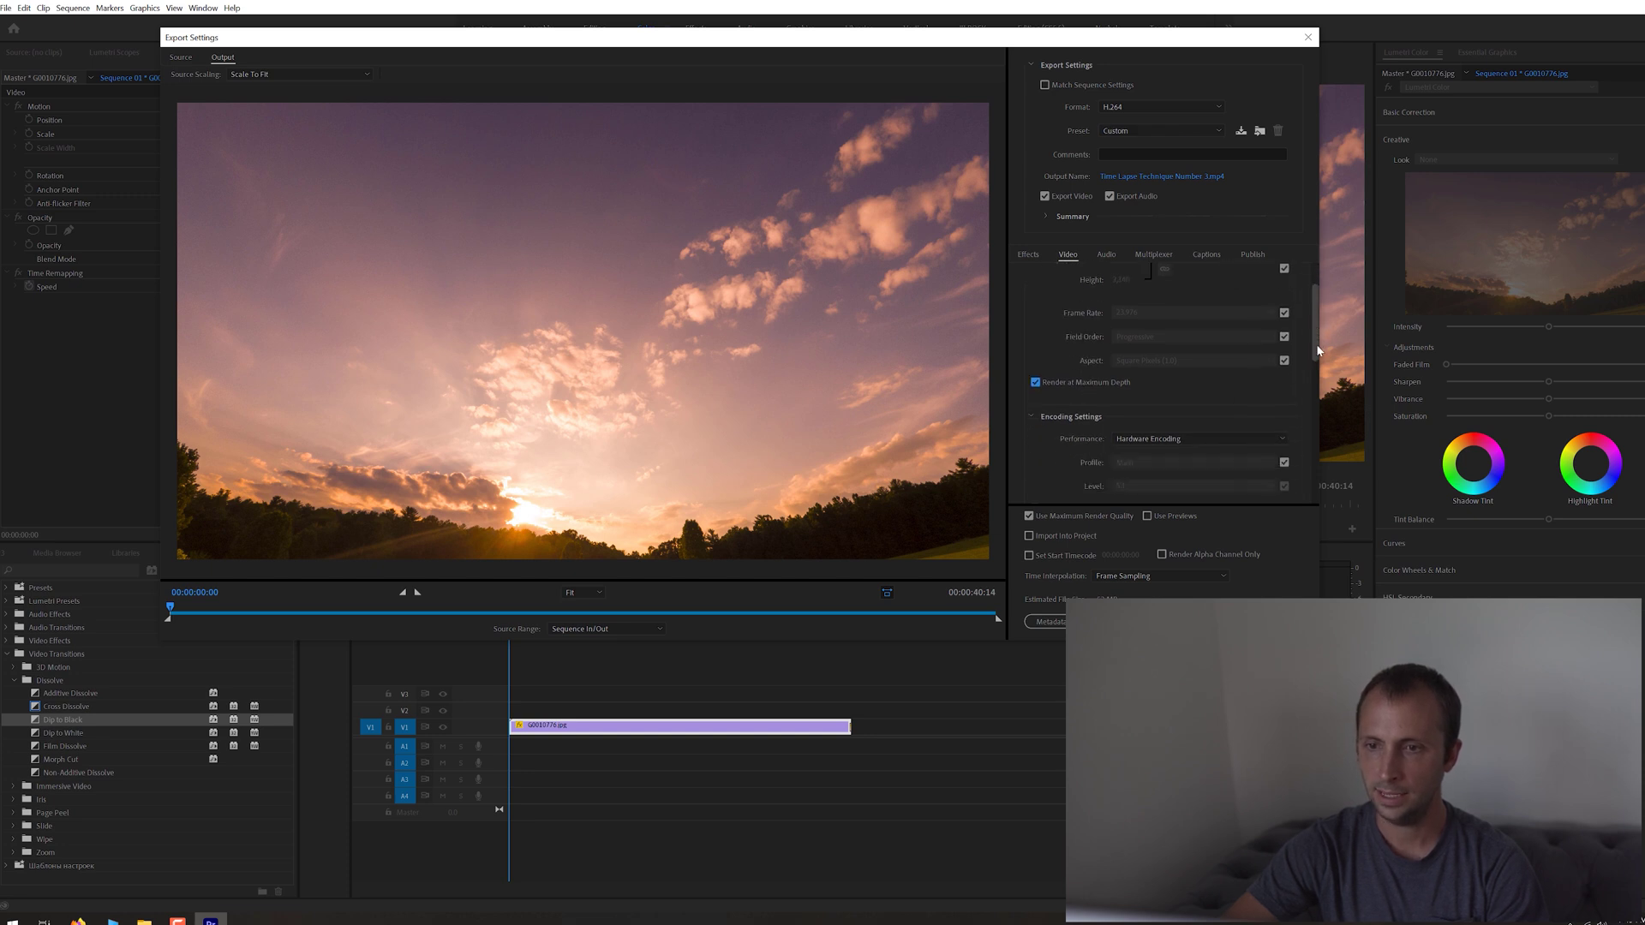
pyautogui.click(1179, 404)
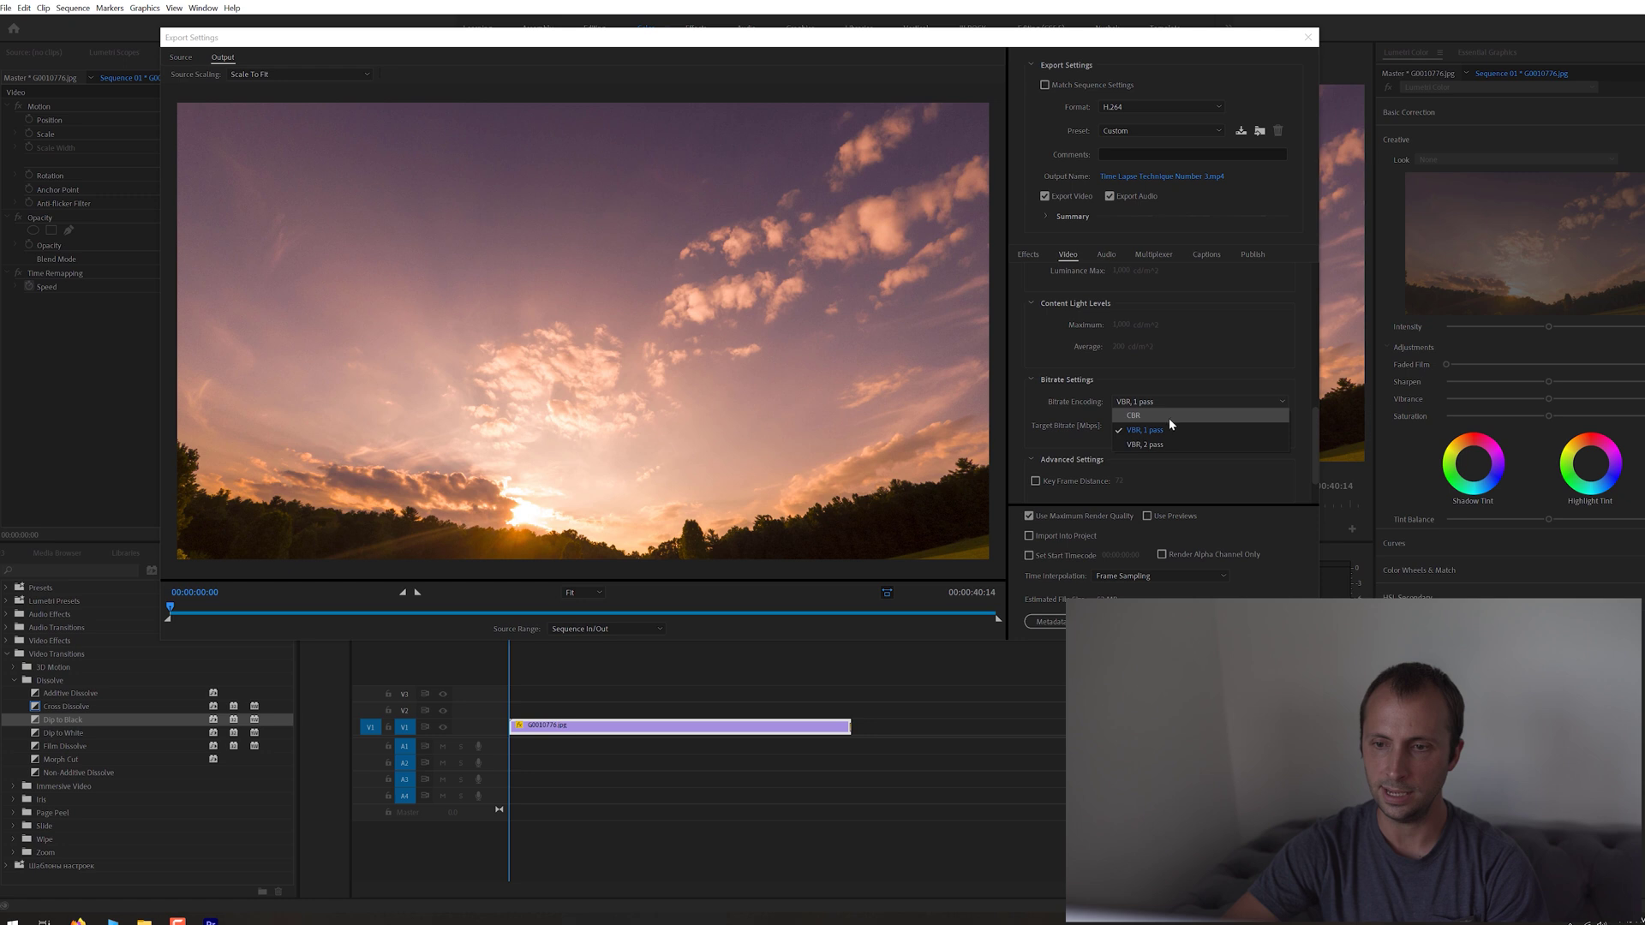
pyautogui.click(1234, 441)
pyautogui.click(1260, 449)
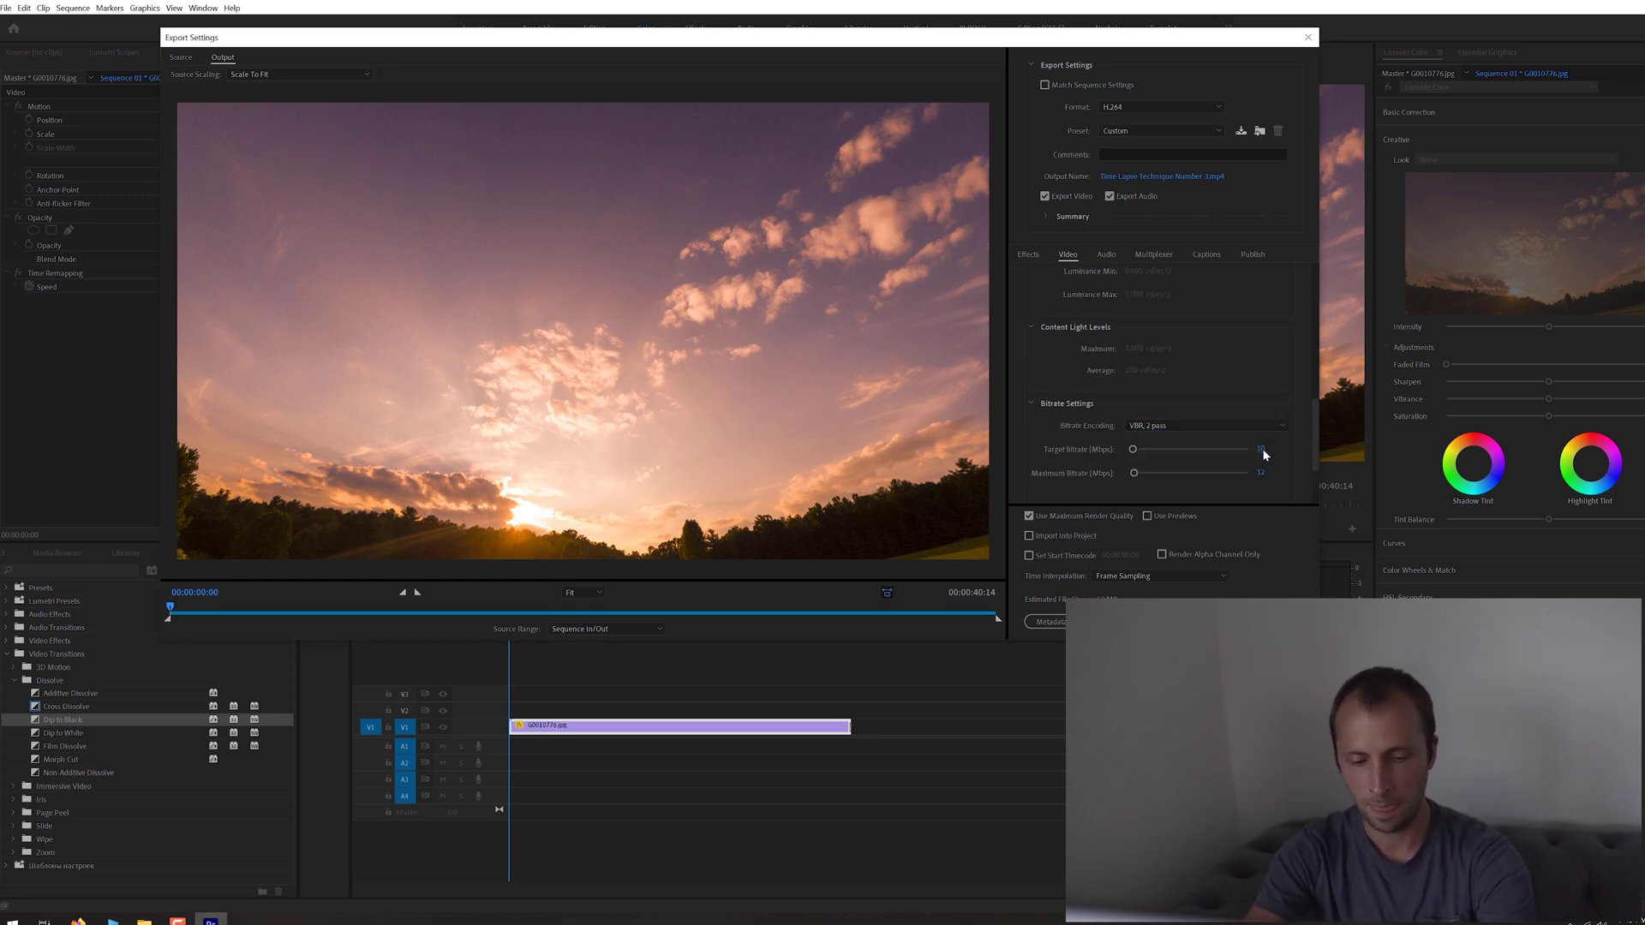
pyautogui.write('50')
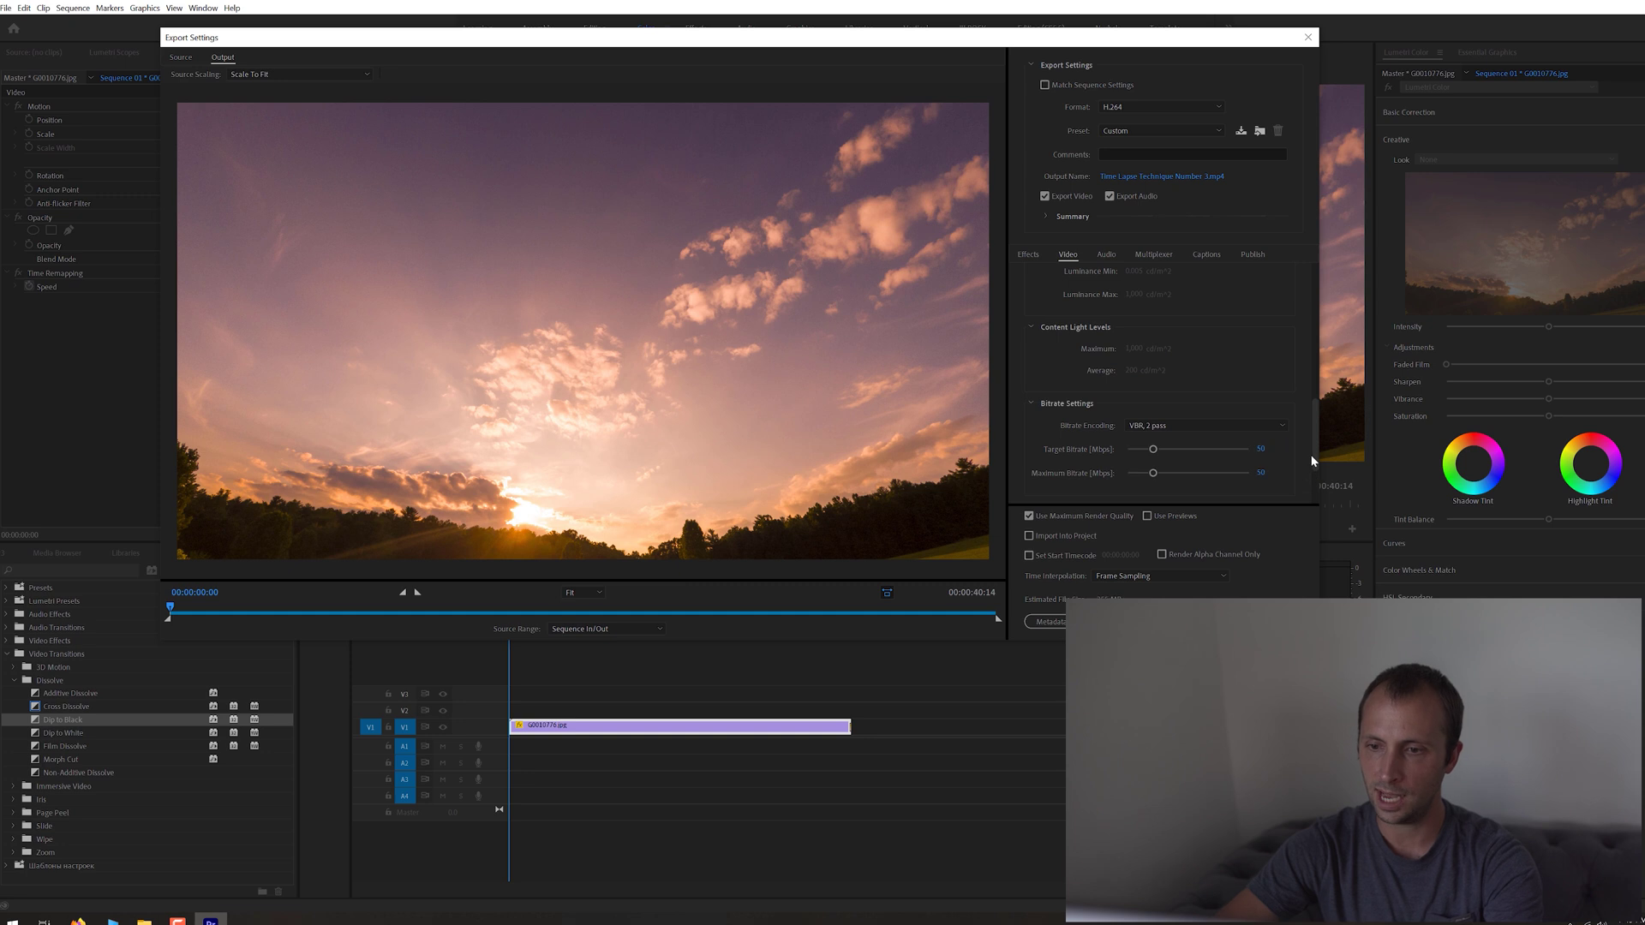
# Check the remaining video settings and export the sequence as an H.264 video
pyautogui.moveTo(1319, 458); pyautogui.dragTo(1326, 507)
pyautogui.click(1221, 622)
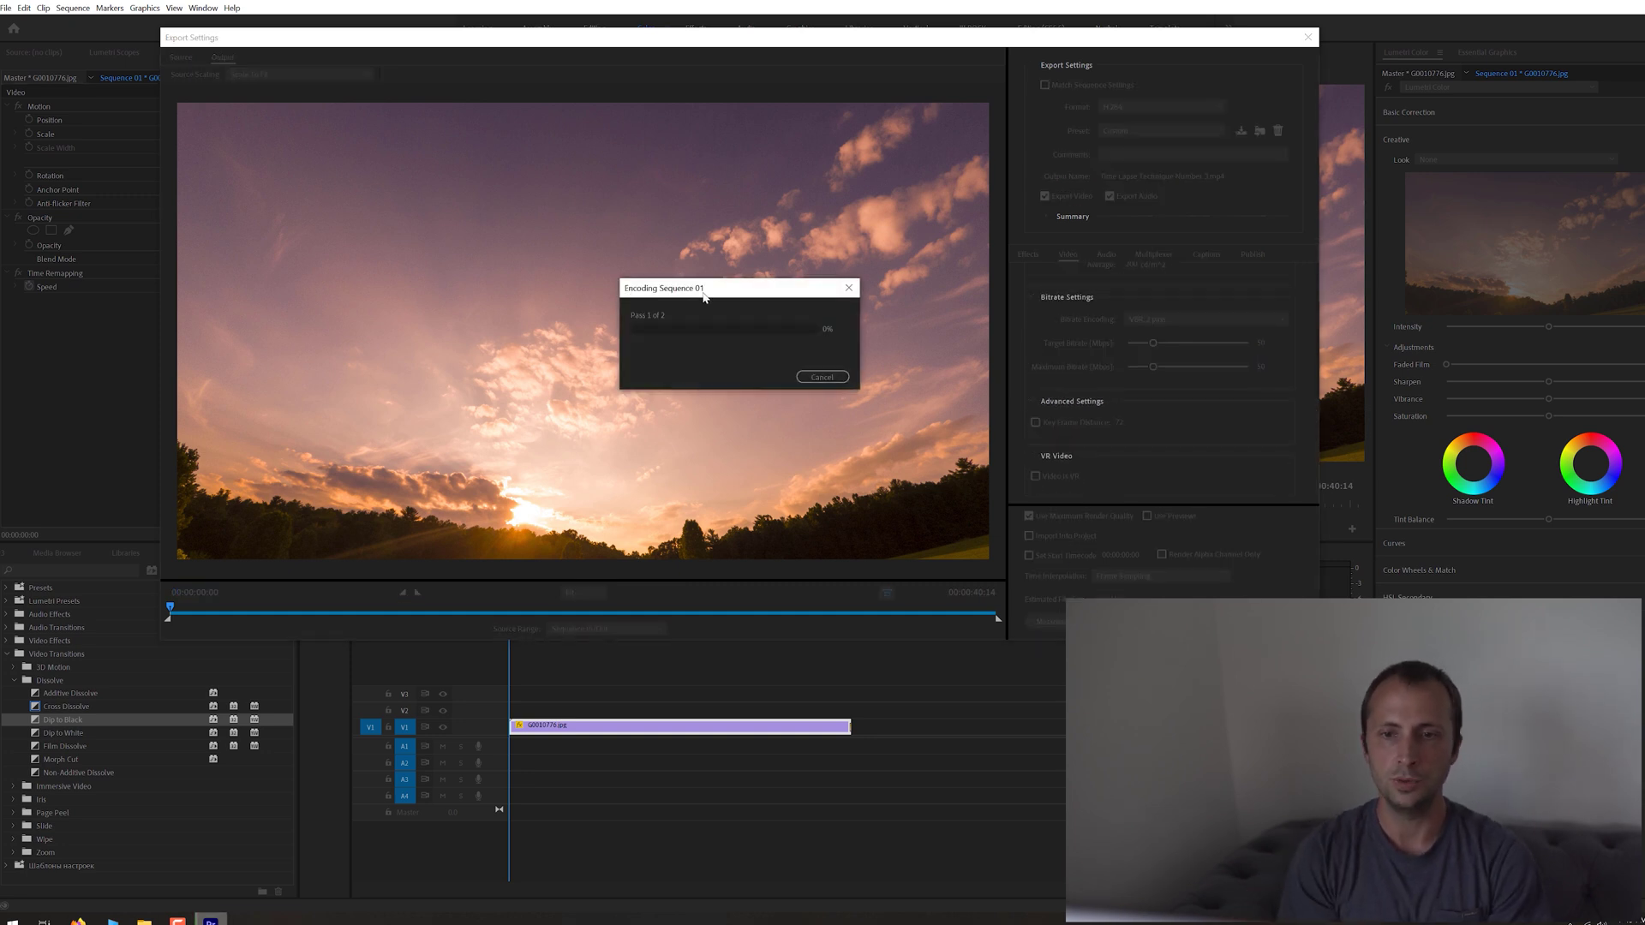
pyautogui.moveTo(704, 297); pyautogui.dragTo(665, 295)
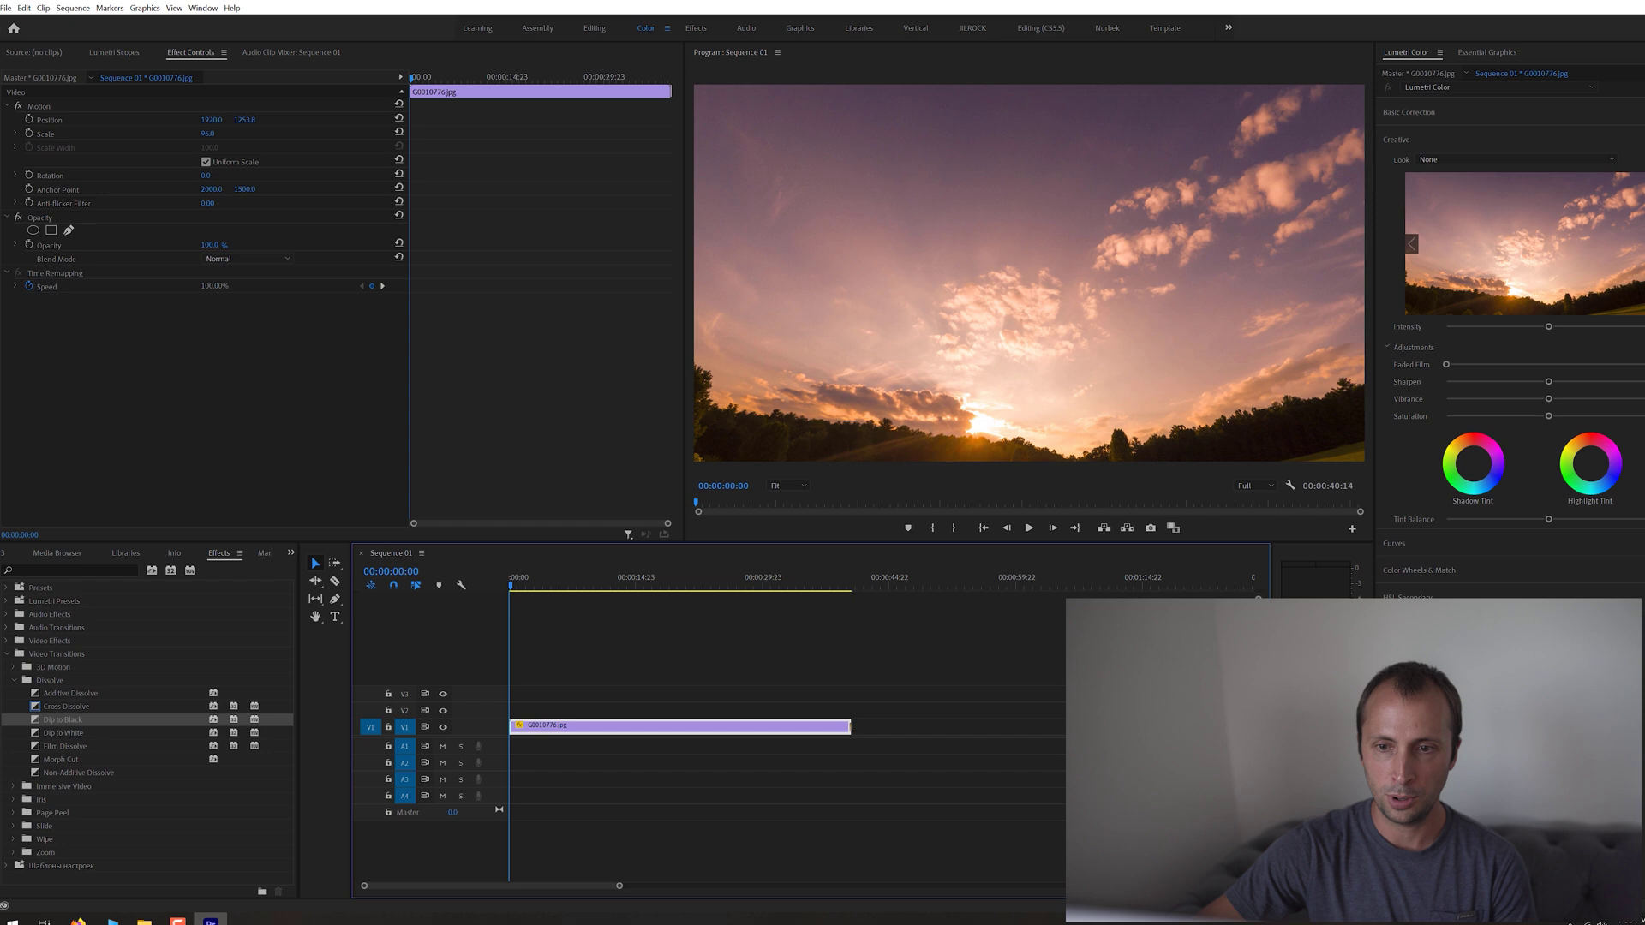
# Quit Premiere Pro and save the changes to the Time Lapse Technique #3 project
pyautogui.hotkey('ctrl', 'q')
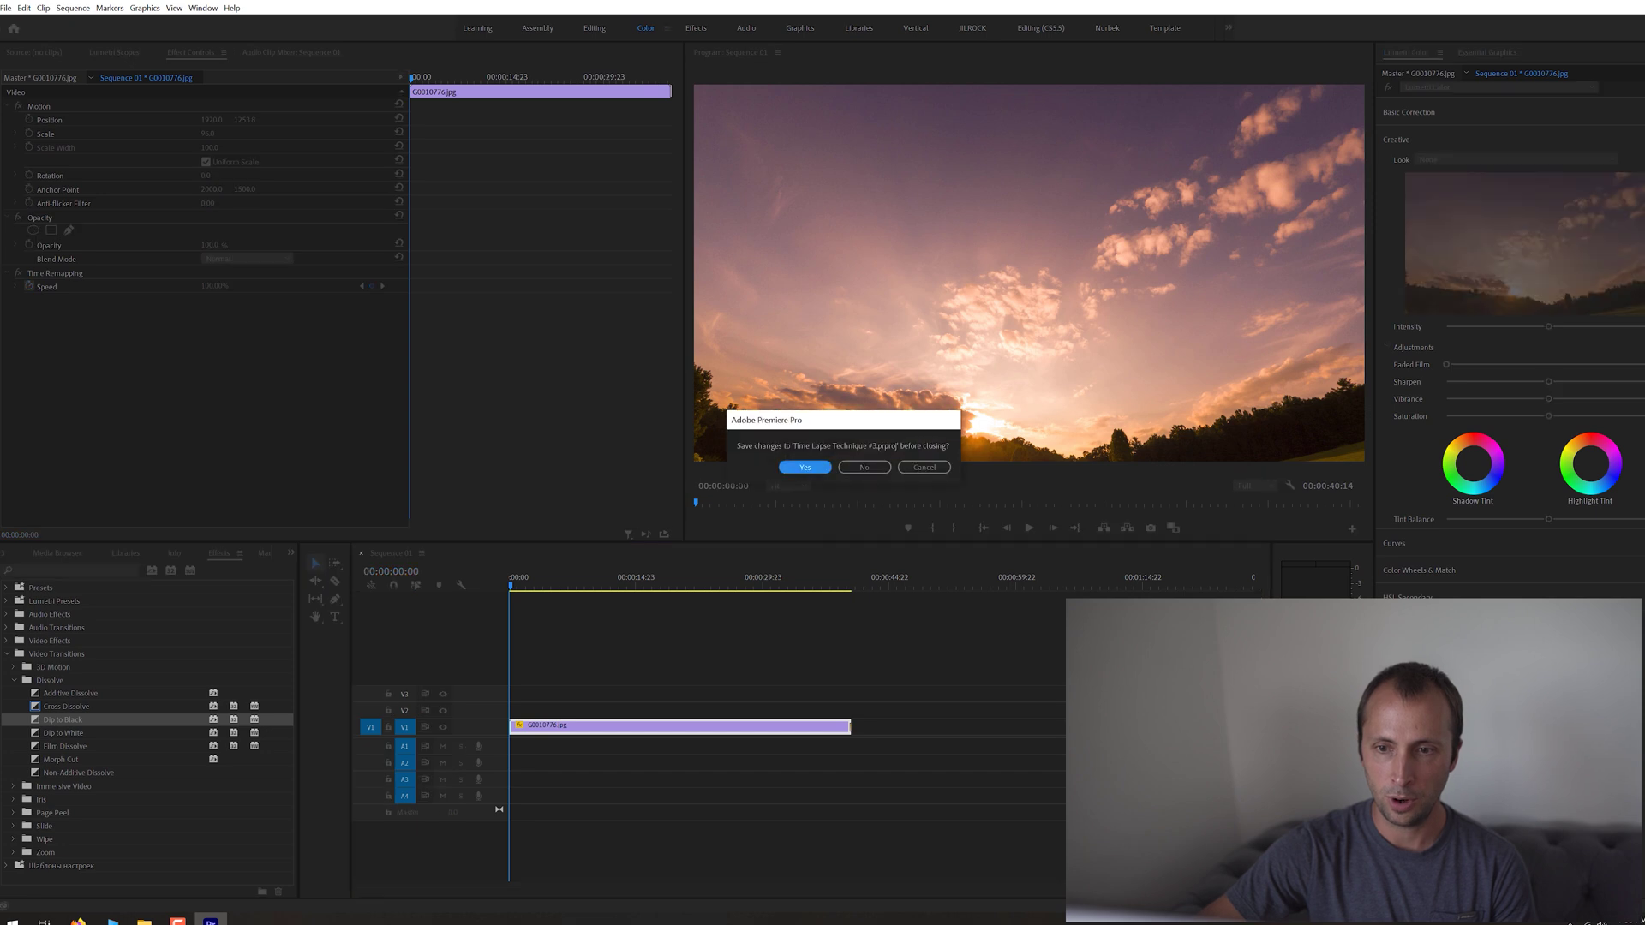
pyautogui.click(805, 468)
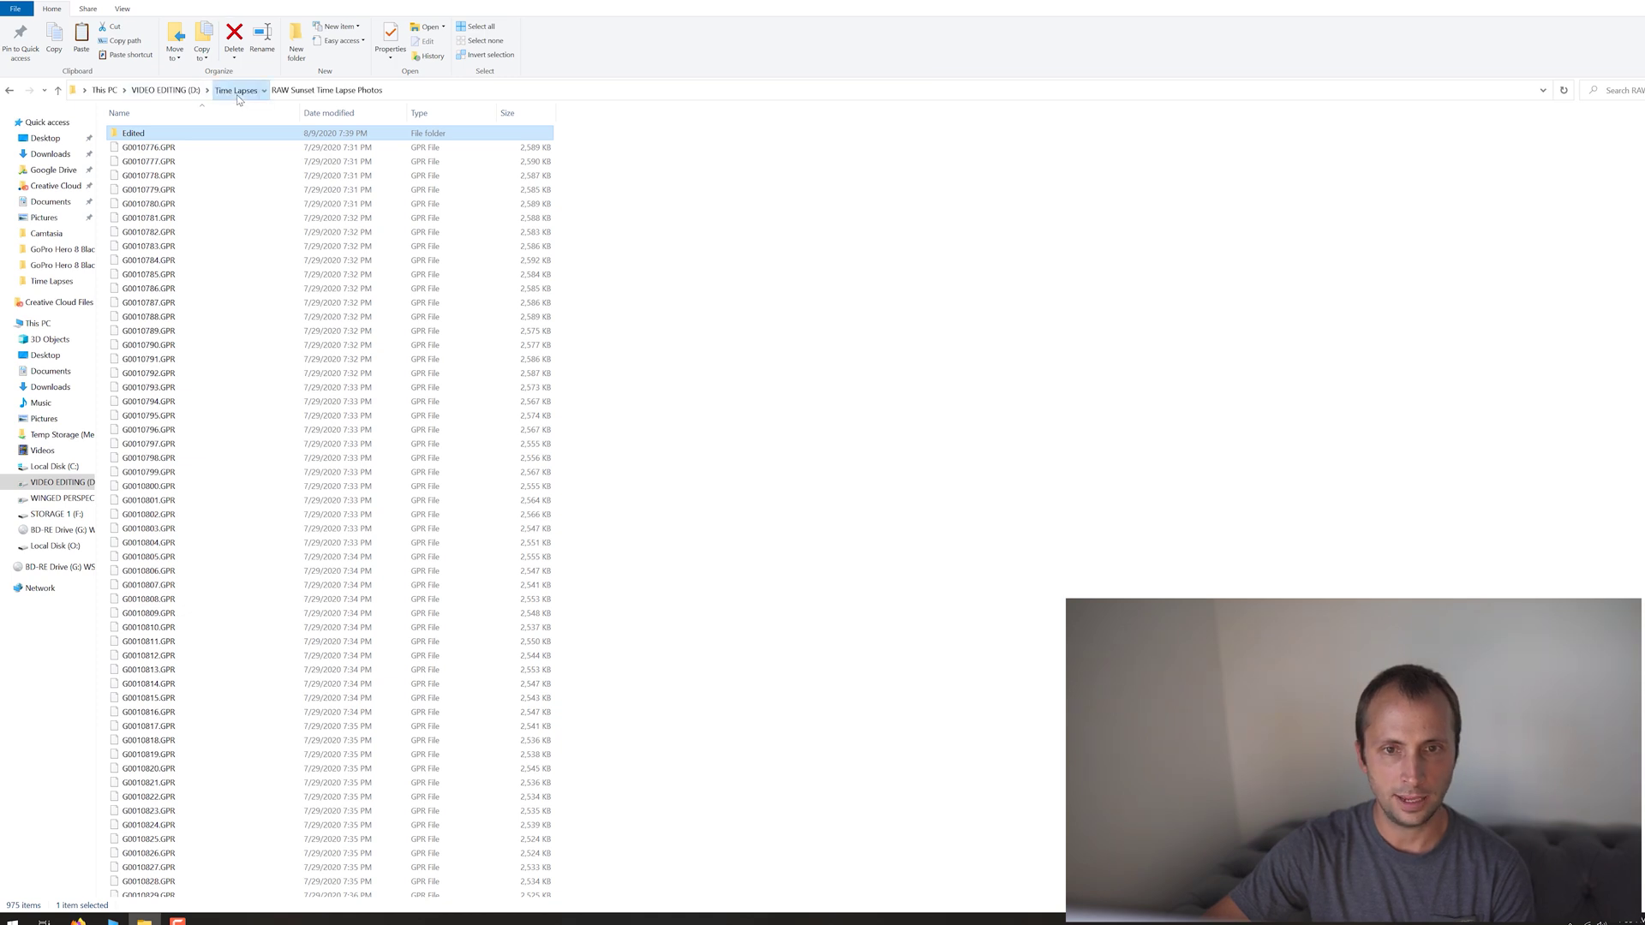
# In File Explorer, go to the Time Lapses folder and open Time Lapse Technique Number 3.mp4 for playback
pyautogui.click(236, 90)
pyautogui.doubleClick(576, 172)
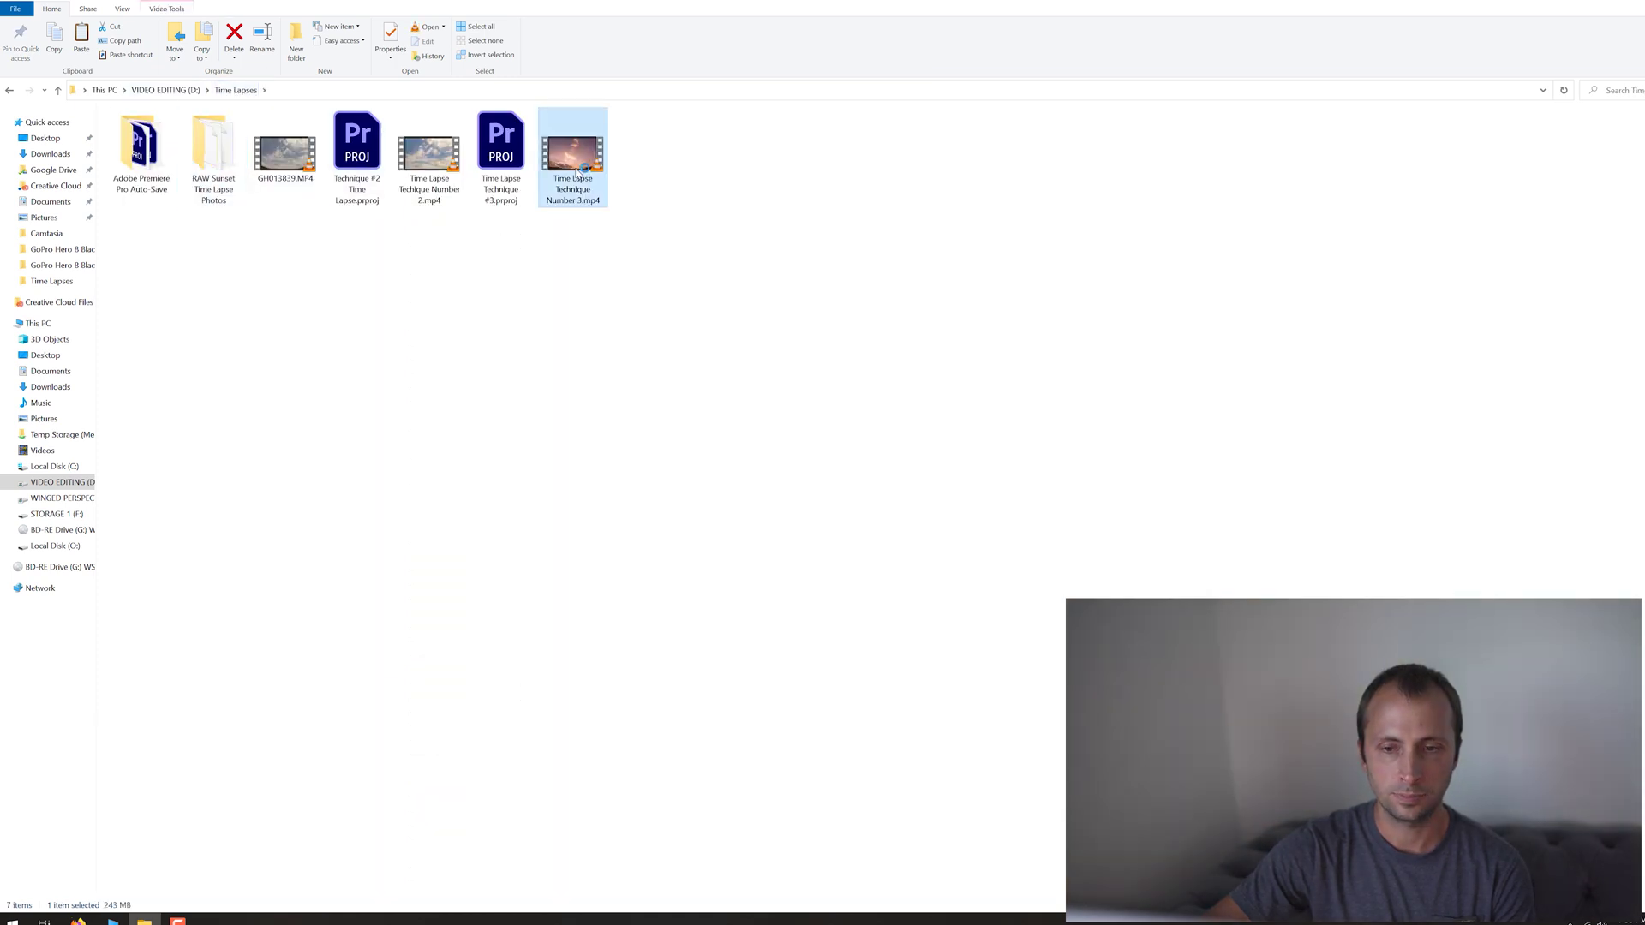